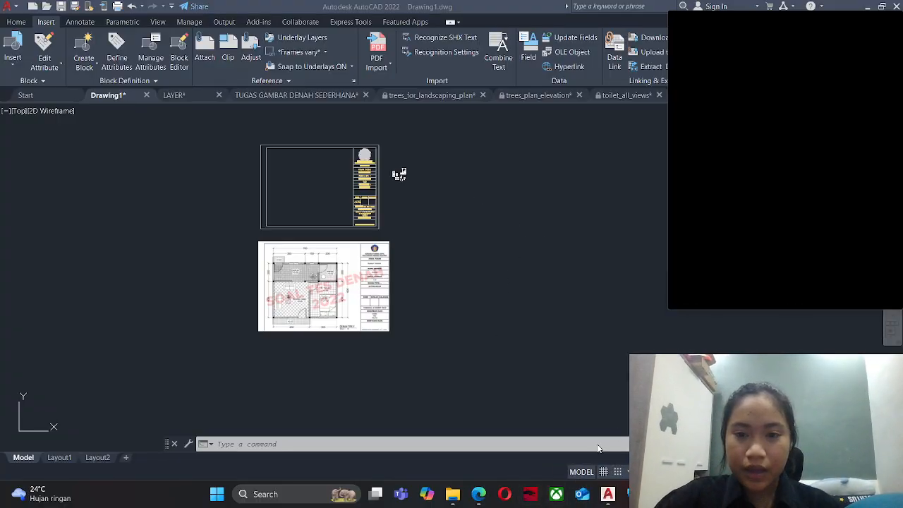
{"action": "left_click", "coordinate": [829, 9]}
{"action": "left_click", "coordinate": [511, 233]}
{"action": "middle_click_drag", "start_coordinate": [491, 243], "coordinate": [370, 257]}
{"action": "left_click", "coordinate": [414, 238]}
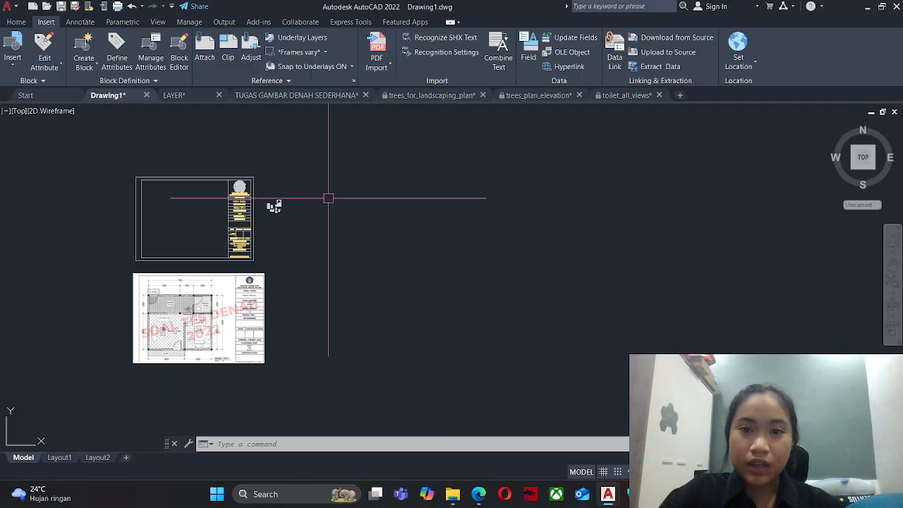
{"action": "left_click", "coordinate": [16, 22]}
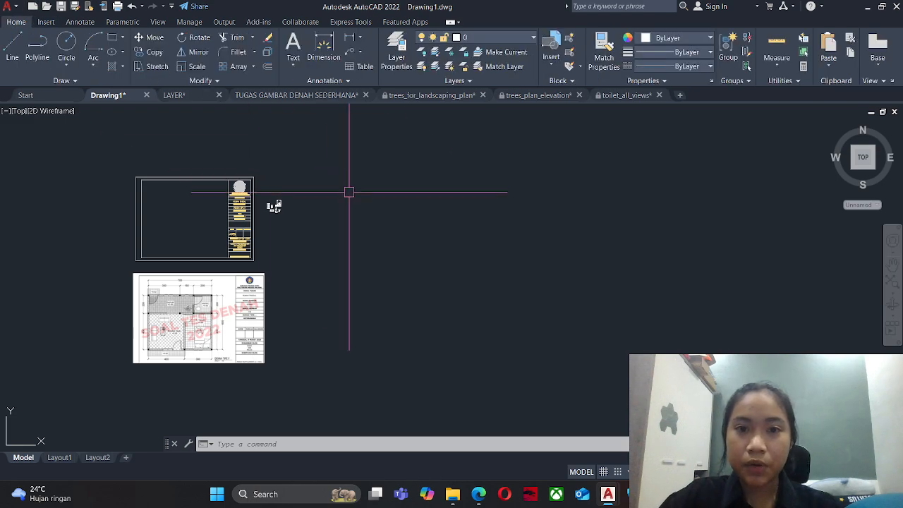
Save the drawing as TUGAS VT in the KAMPUS\BIM I folder on the D: drive.
{"action": "key", "text": "ctrl+s"}
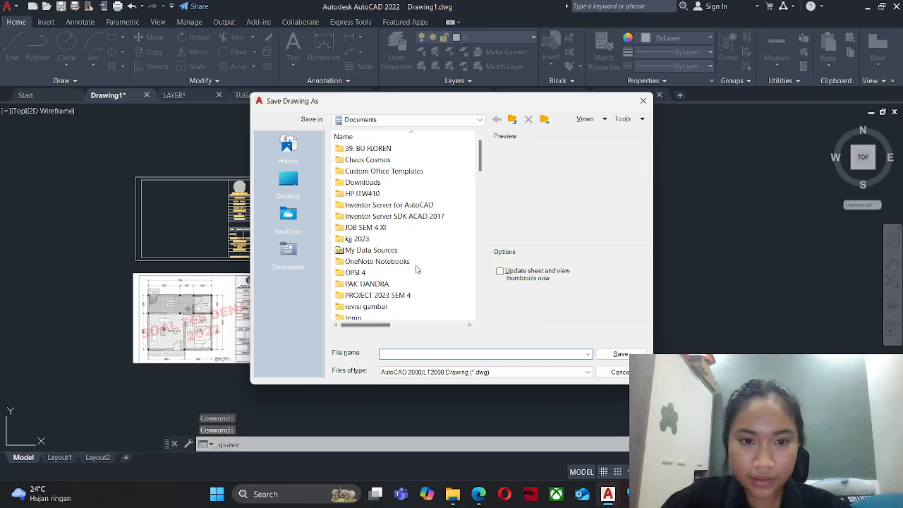
{"action": "left_click", "coordinate": [417, 120]}
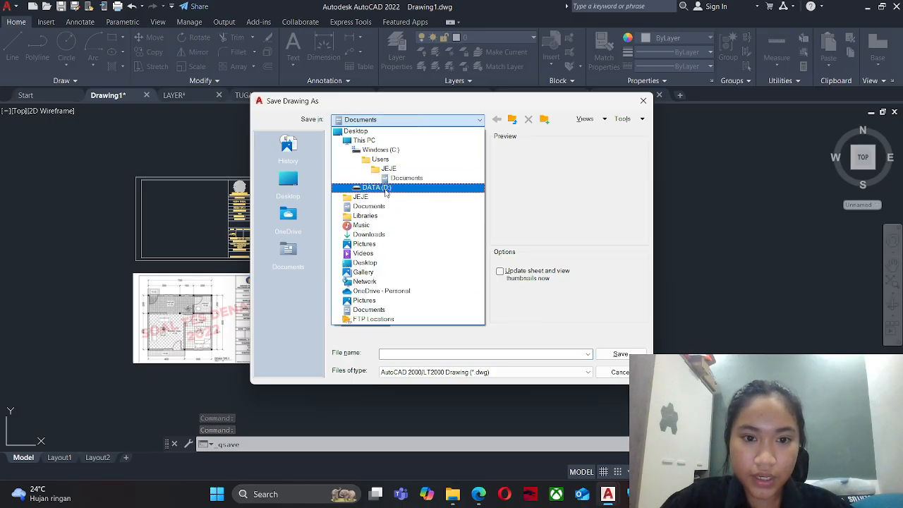
{"action": "left_click", "coordinate": [385, 187]}
{"action": "double_click", "coordinate": [357, 182]}
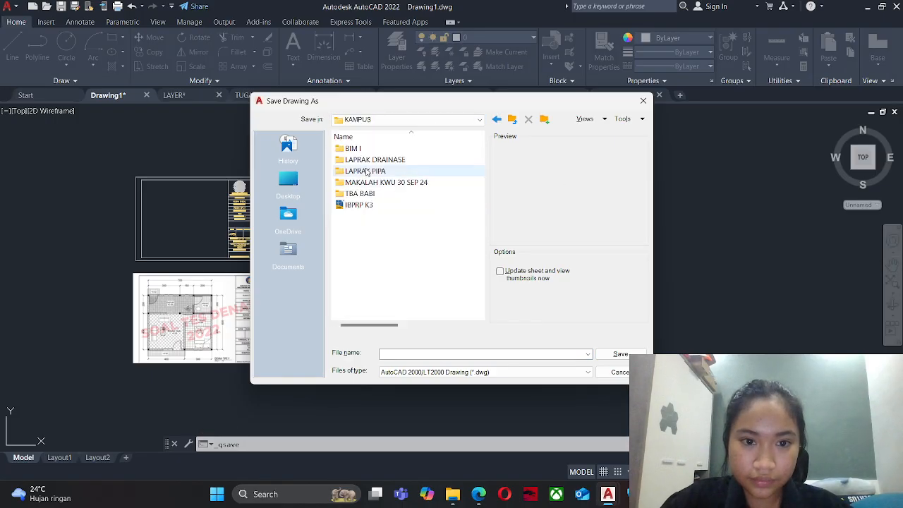
{"action": "double_click", "coordinate": [357, 148]}
{"action": "left_click", "coordinate": [389, 355]}
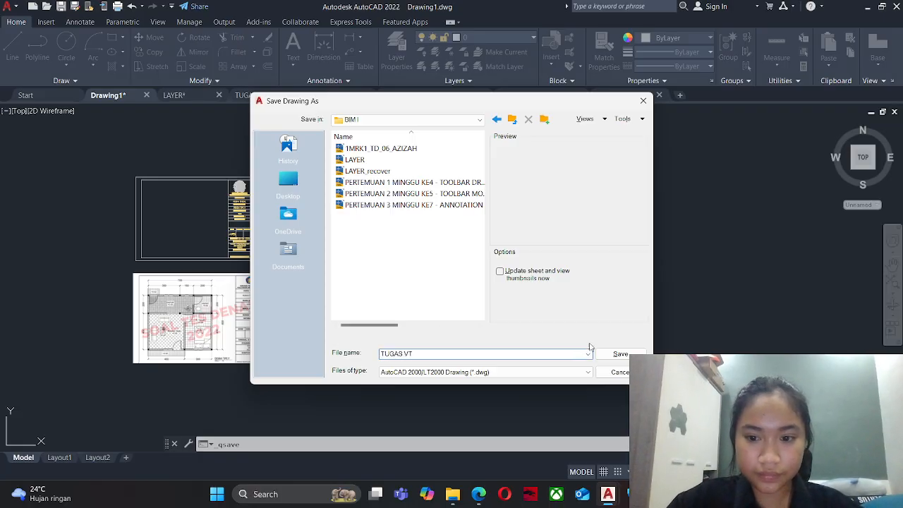
{"action": "left_click", "coordinate": [615, 353]}
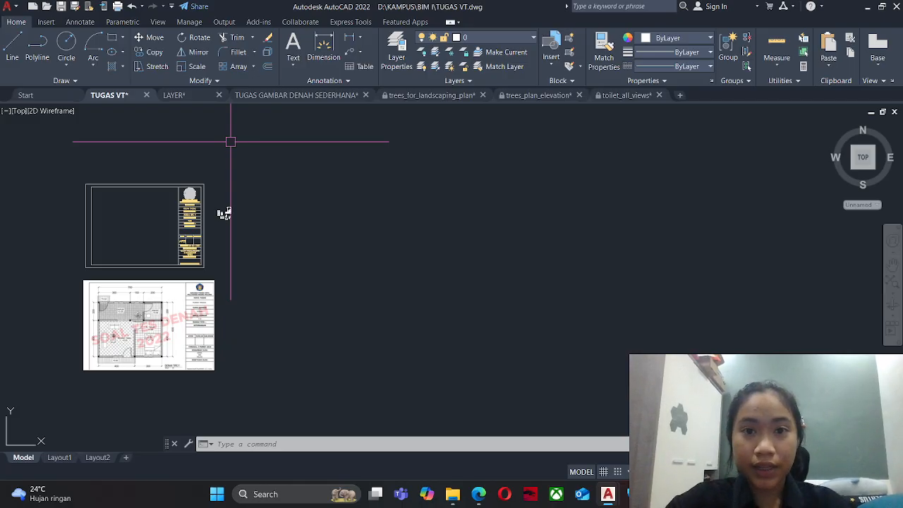
Copy the entire white layer table from the LAYER drawing.
{"action": "left_click", "coordinate": [185, 94]}
{"action": "left_click", "coordinate": [268, 172]}
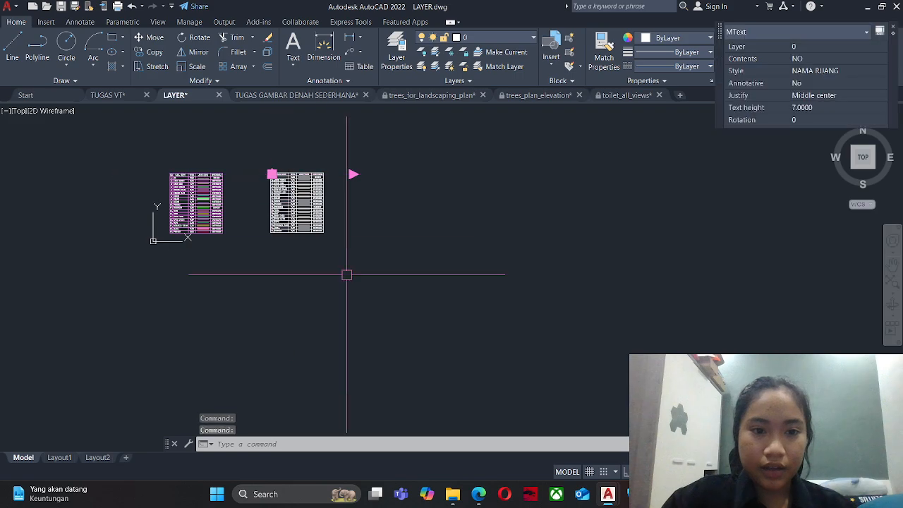
{"action": "left_click", "coordinate": [348, 275]}
{"action": "left_click", "coordinate": [273, 173]}
{"action": "key", "text": "ctrl+c"}
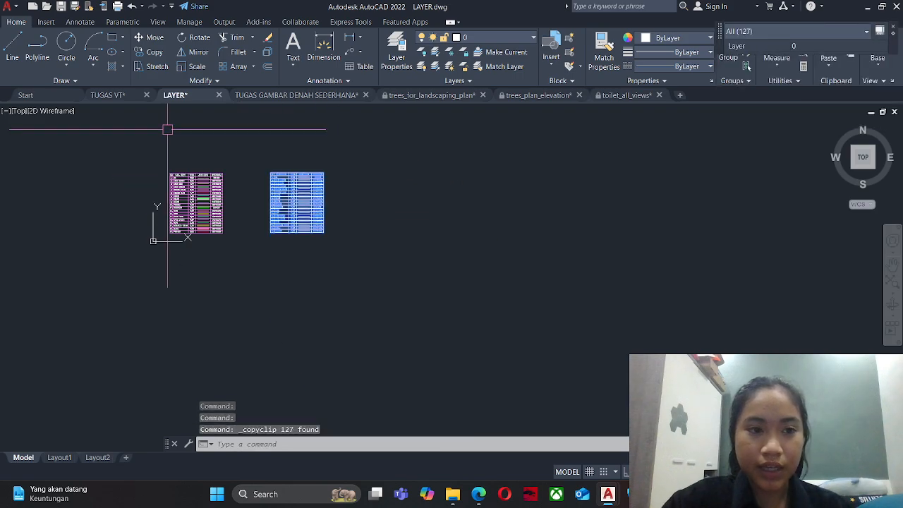
Paste the copied layer table into the TUGAS VT drawing, in the empty area beside the floor plan image.
{"action": "left_click", "coordinate": [117, 96]}
{"action": "key", "text": "ctrl+v"}
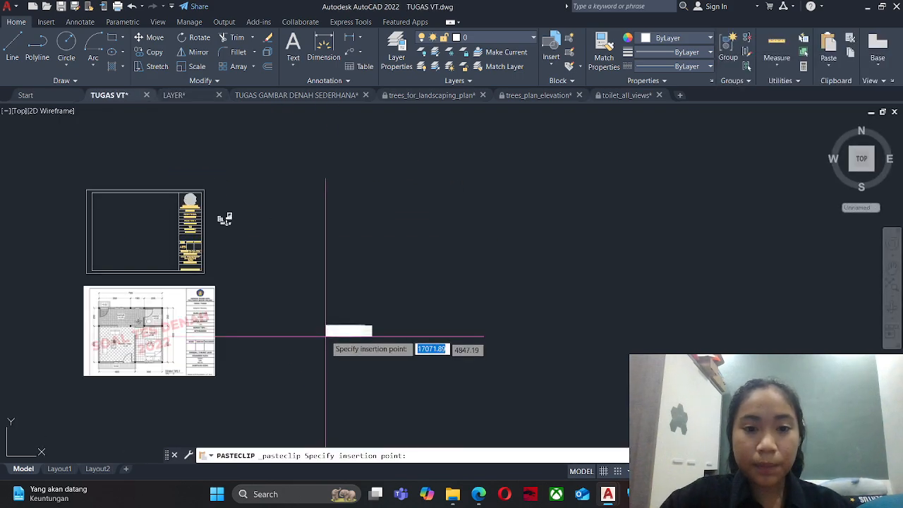
{"action": "left_click", "coordinate": [293, 289]}
{"action": "scroll", "coordinate": [293, 289], "scroll_direction": "up", "scroll_amount": 8}
{"action": "scroll", "coordinate": [437, 282], "scroll_direction": "up", "scroll_amount": 2}
{"action": "key", "text": "Escape"}
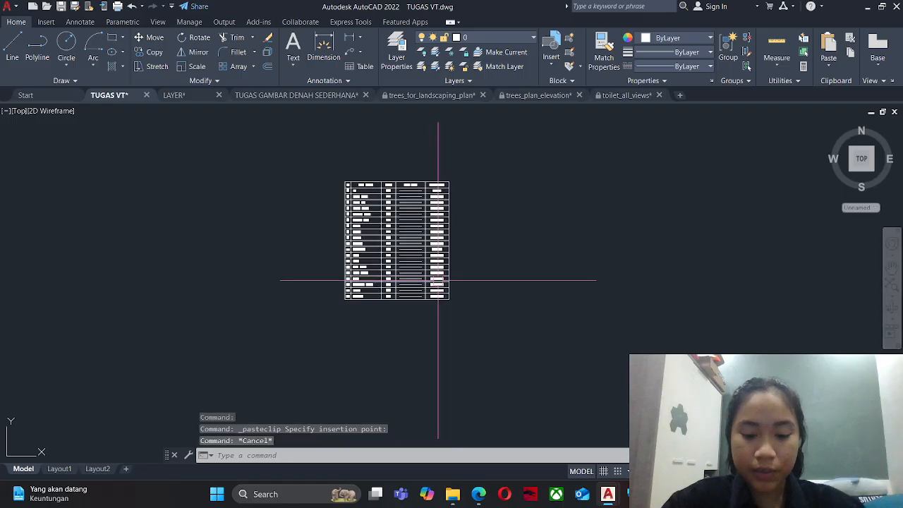
Move the whole pasted layer table leftward, toward the drawing sheets.
{"action": "type", "text": "m"}
{"action": "key", "text": "space"}
{"action": "left_click", "coordinate": [488, 326]}
{"action": "left_click", "coordinate": [311, 142]}
{"action": "key", "text": "space"}
{"action": "left_click", "coordinate": [367, 216]}
{"action": "scroll", "coordinate": [364, 239], "scroll_direction": "down", "scroll_amount": 5}
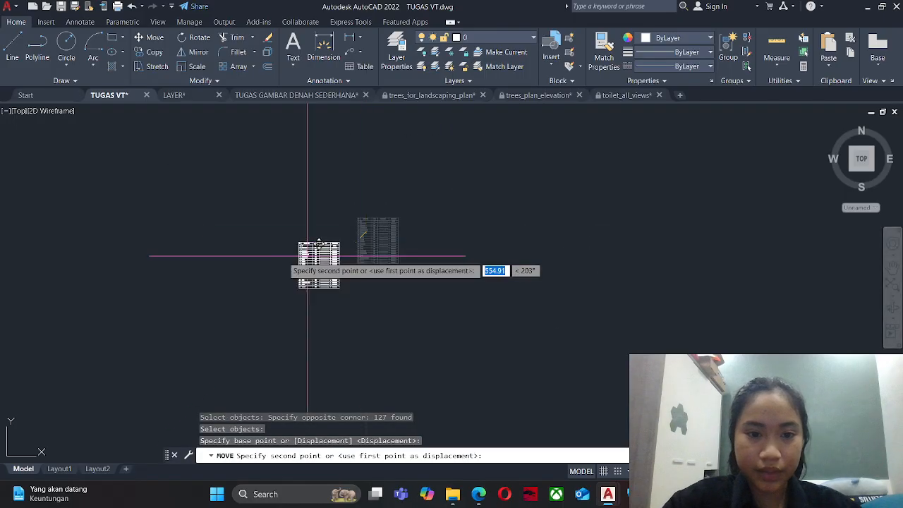
{"action": "middle_click_drag", "start_coordinate": [276, 262], "coordinate": [609, 261]}
{"action": "scroll", "coordinate": [463, 242], "scroll_direction": "up", "scroll_amount": 8}
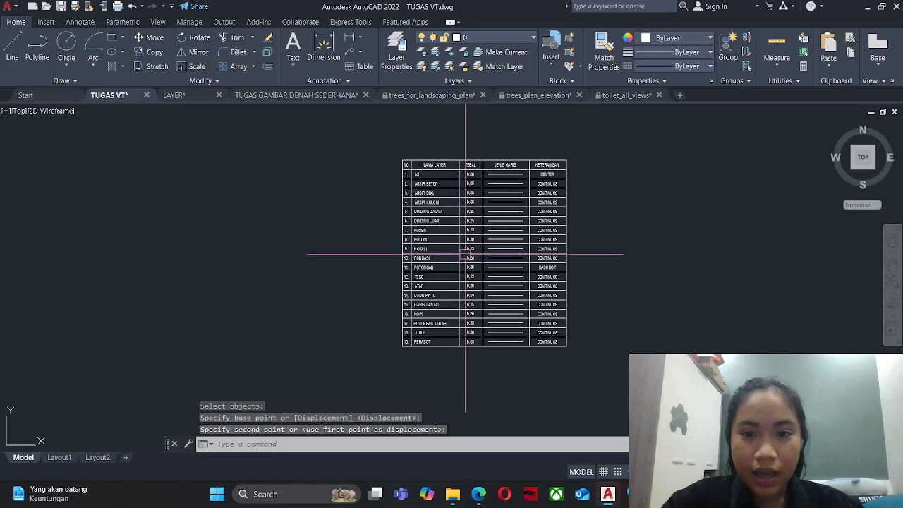
{"action": "key", "text": "Escape"}
{"action": "middle_click_drag", "start_coordinate": [459, 239], "coordinate": [516, 261]}
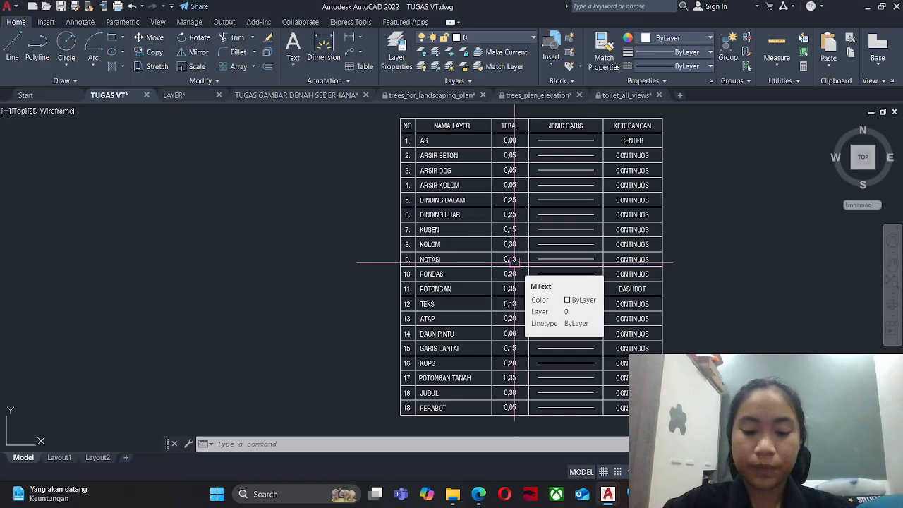
{"action": "key", "text": "Escape"}
{"action": "key", "text": "Escape"}
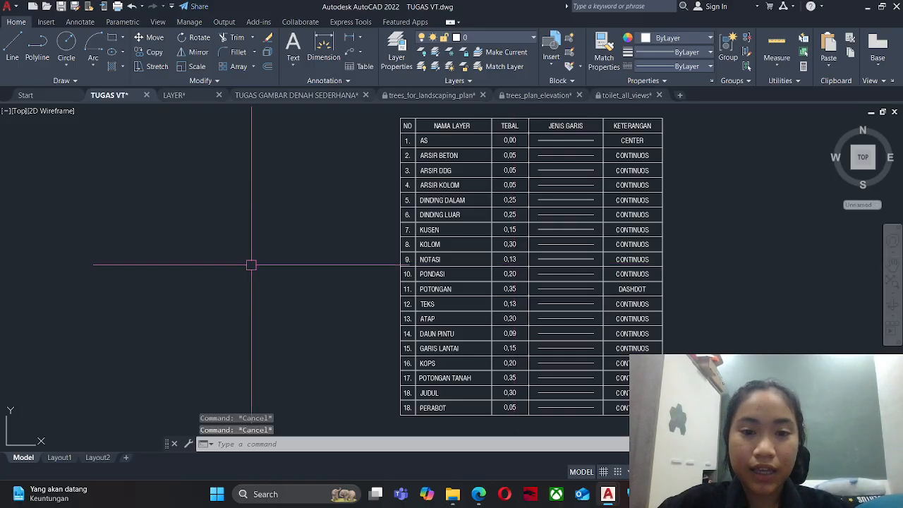
Open the Layer Properties Manager and select the TEKS layer.
{"action": "key", "text": "Escape"}
{"action": "type", "text": "LA"}
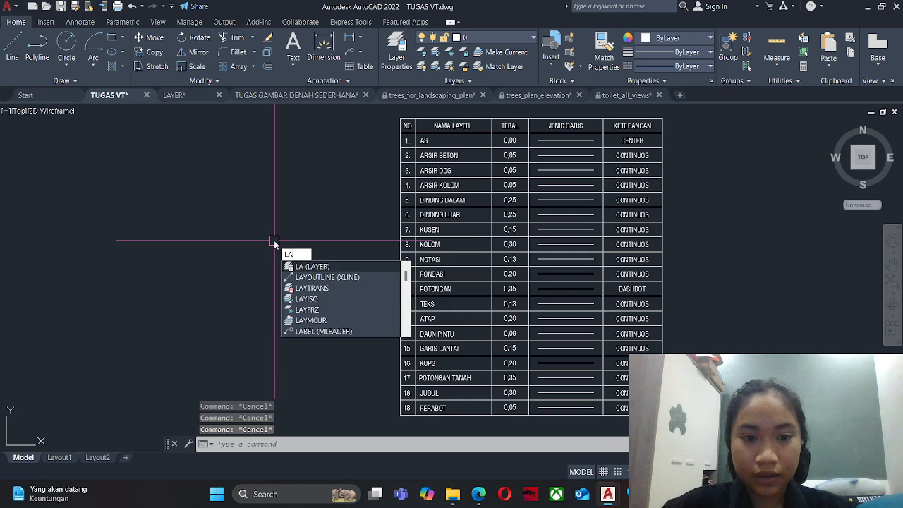
{"action": "key", "text": "Return"}
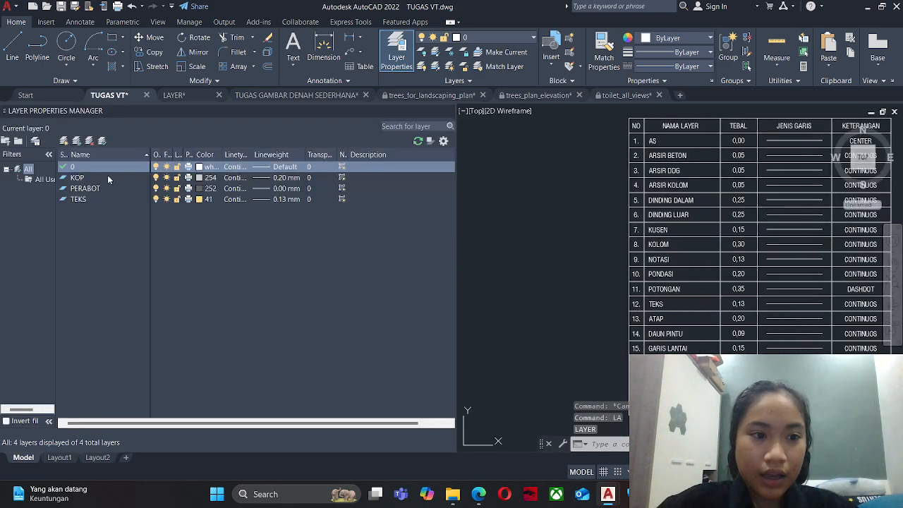
{"action": "left_click", "coordinate": [110, 203]}
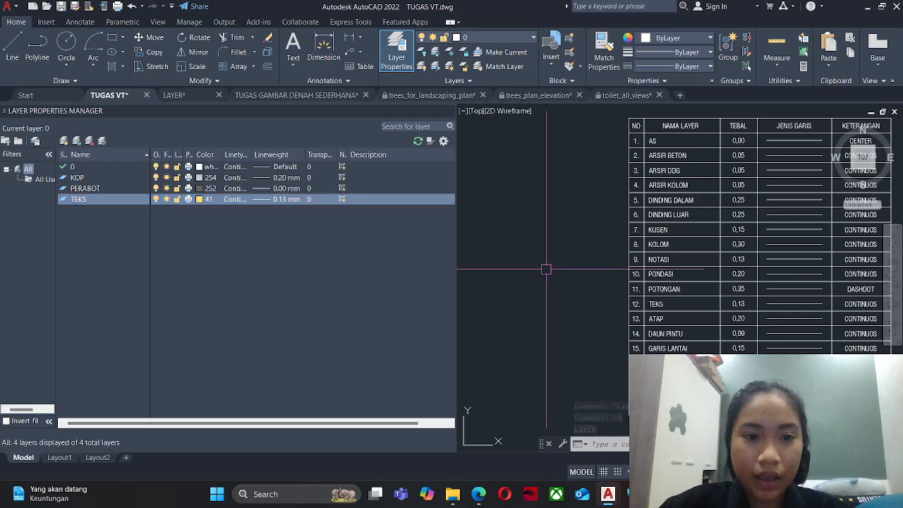
{"action": "mouse_move", "coordinate": [593, 248]}
{"action": "middle_mouse_down"}
{"action": "mouse_move", "coordinate": [537, 233]}
{"action": "mouse_move", "coordinate": [544, 245]}
{"action": "middle_mouse_up"}
{"action": "scroll", "coordinate": [536, 239], "scroll_direction": "down", "scroll_amount": 2}
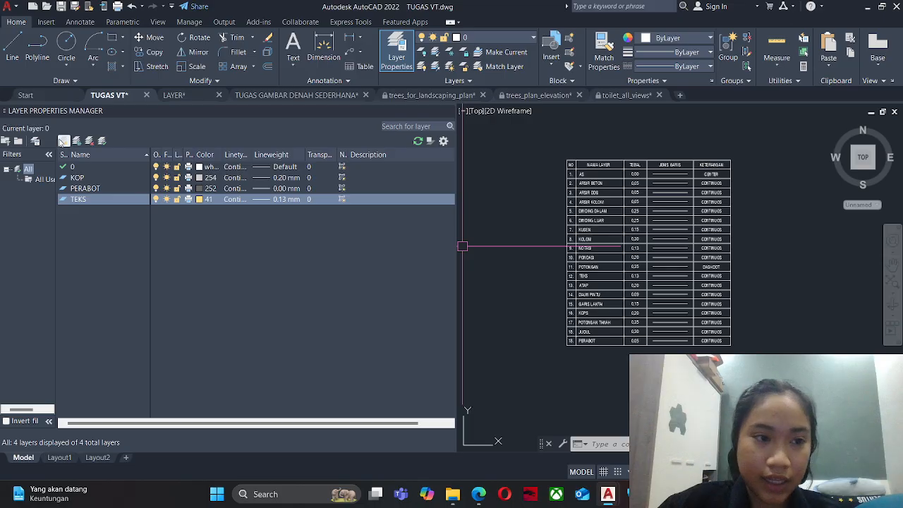
Create 17 new layers with the same properties as the TEKS layer.
{"action": "double_click", "coordinate": [61, 143]}
{"action": "left_click", "coordinate": [61, 142]}
{"action": "left_click", "coordinate": [61, 142]}
{"action": "left_click", "coordinate": [61, 143]}
{"action": "left_click", "coordinate": [61, 143]}
{"action": "left_click", "coordinate": [61, 143]}
{"action": "left_click", "coordinate": [61, 143]}
{"action": "left_click", "coordinate": [61, 143]}
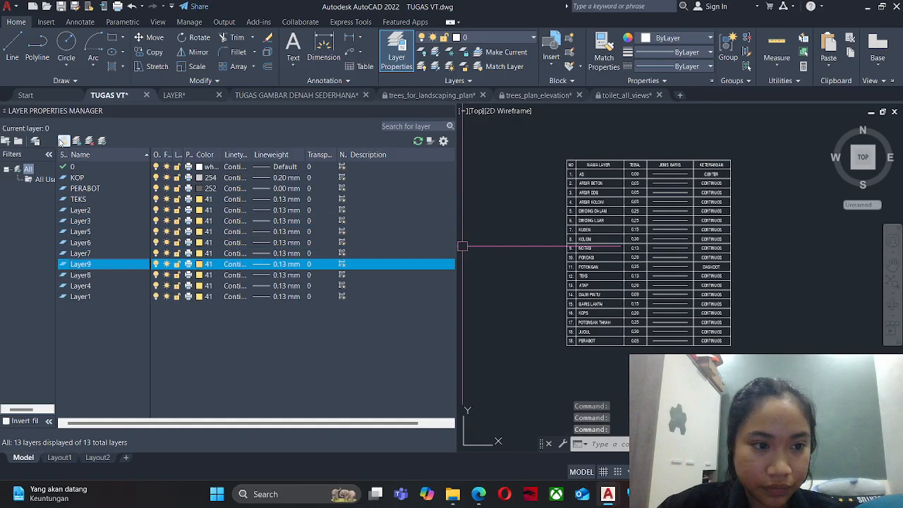
{"action": "left_click", "coordinate": [61, 141]}
{"action": "left_click", "coordinate": [62, 142]}
{"action": "left_click", "coordinate": [61, 142]}
{"action": "left_click", "coordinate": [62, 142]}
{"action": "left_click", "coordinate": [61, 141]}
{"action": "left_click", "coordinate": [62, 141]}
{"action": "left_click", "coordinate": [61, 142]}
{"action": "left_click", "coordinate": [62, 142]}
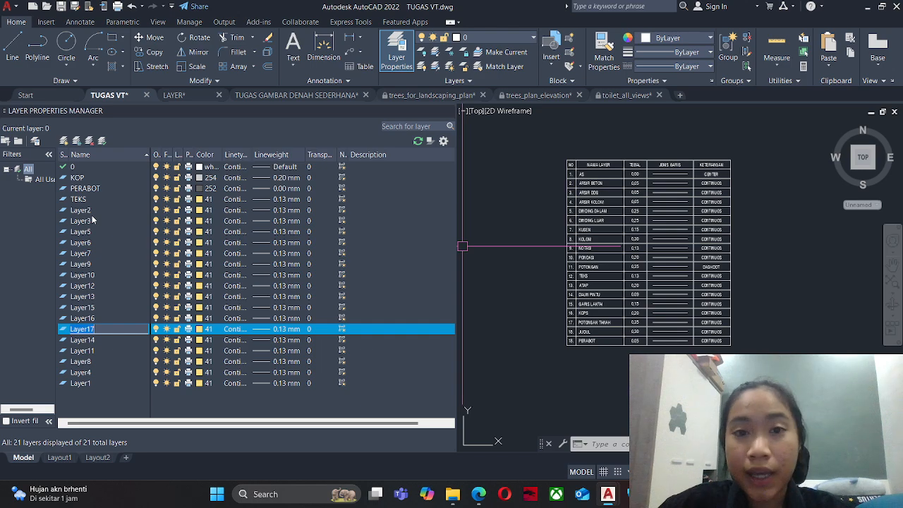
Make Layer2 the current layer and rename it AS, following the first row of the layer table.
{"action": "scroll", "coordinate": [566, 183], "scroll_direction": "up", "scroll_amount": 2}
{"action": "left_click", "coordinate": [567, 175]}
{"action": "mouse_move", "coordinate": [538, 171]}
{"action": "middle_mouse_down"}
{"action": "mouse_move", "coordinate": [540, 186]}
{"action": "mouse_move", "coordinate": [553, 149]}
{"action": "middle_mouse_up"}
{"action": "key", "text": "Escape"}
{"action": "scroll", "coordinate": [578, 174], "scroll_direction": "up", "scroll_amount": 2}
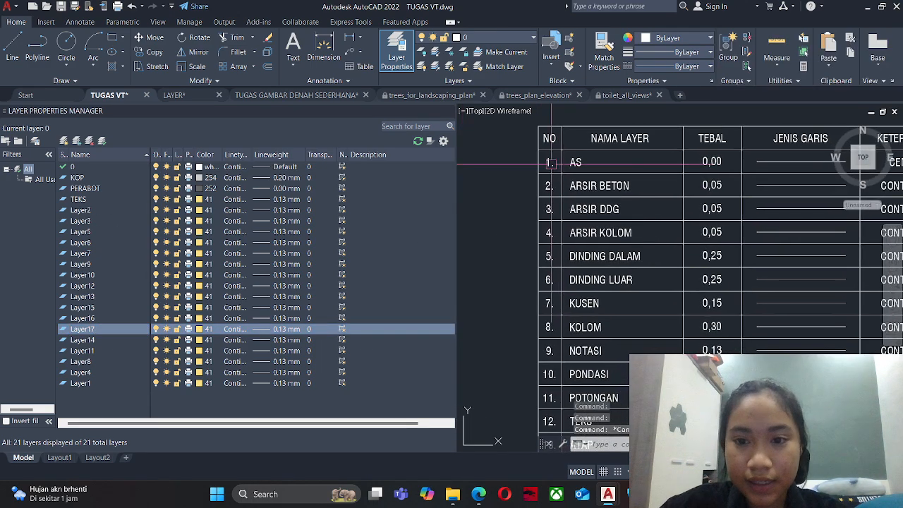
{"action": "double_click", "coordinate": [88, 212]}
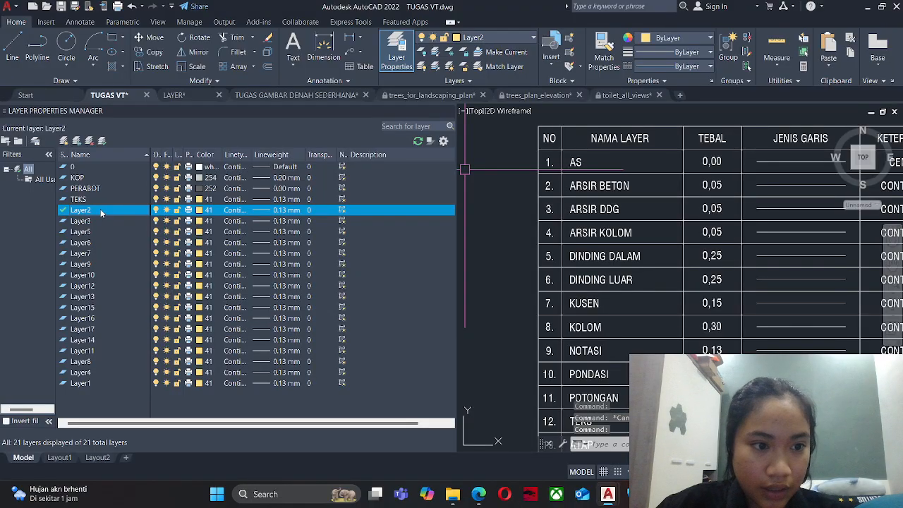
{"action": "left_click", "coordinate": [101, 213]}
{"action": "key", "text": "BackSpace"}
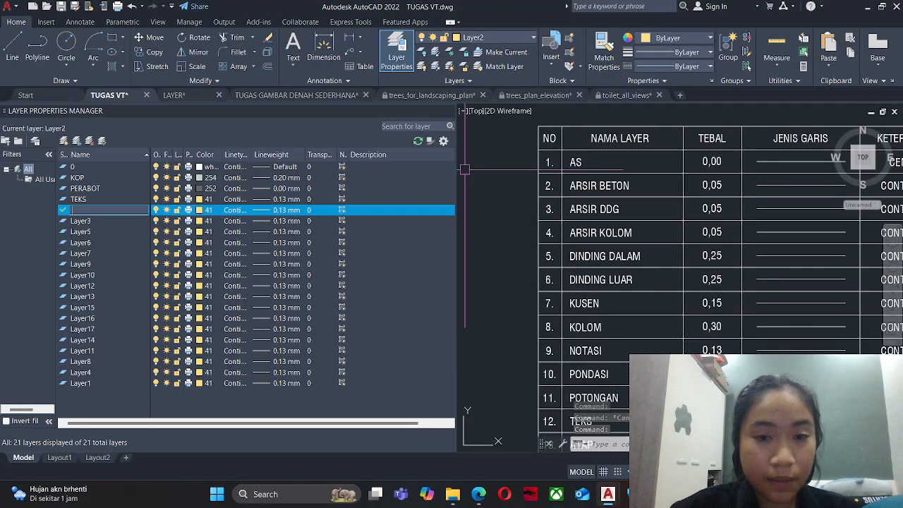
{"action": "type", "text": "AS"}
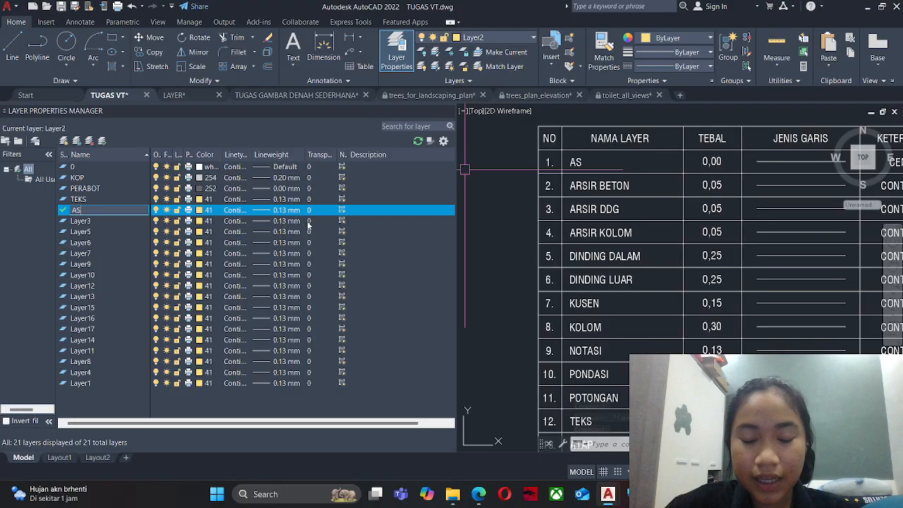
{"action": "left_click", "coordinate": [391, 242]}
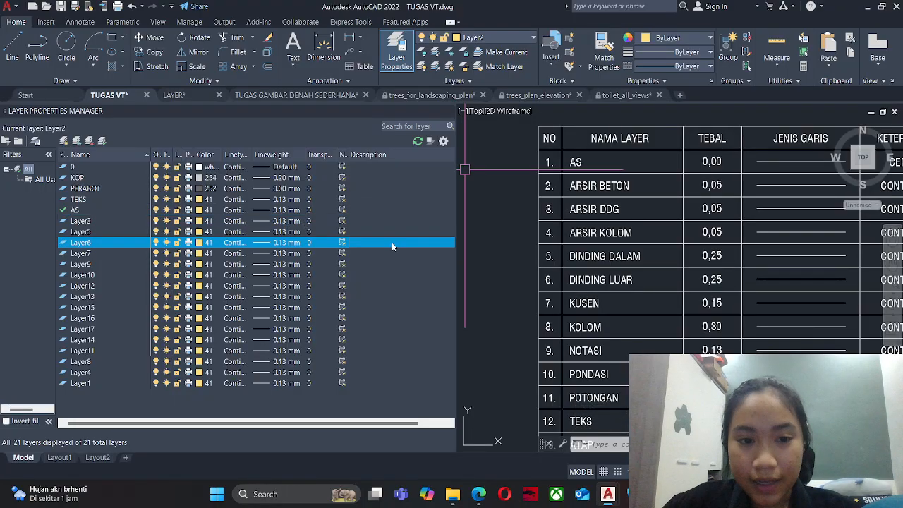
Set the AS layer's lineweight to 0.00 mm.
{"action": "middle_click_drag", "start_coordinate": [524, 262], "coordinate": [460, 249]}
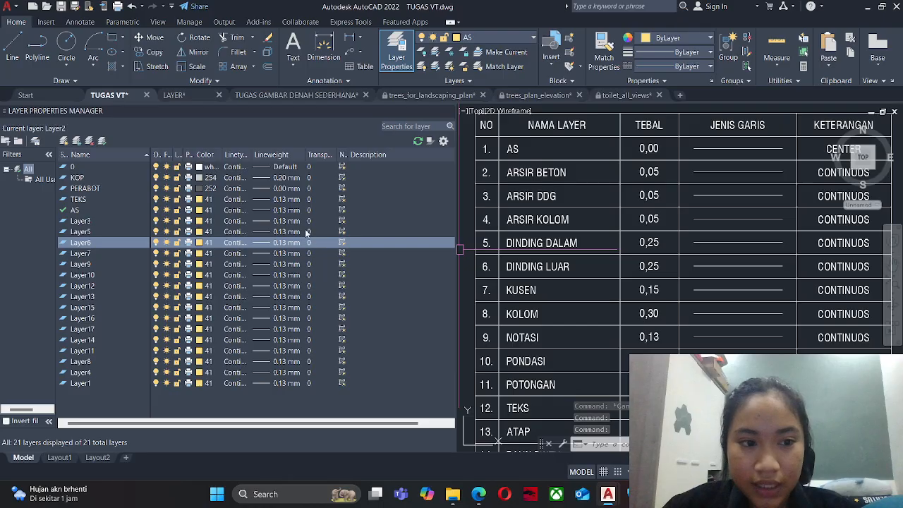
{"action": "middle_click_drag", "start_coordinate": [708, 228], "coordinate": [702, 238]}
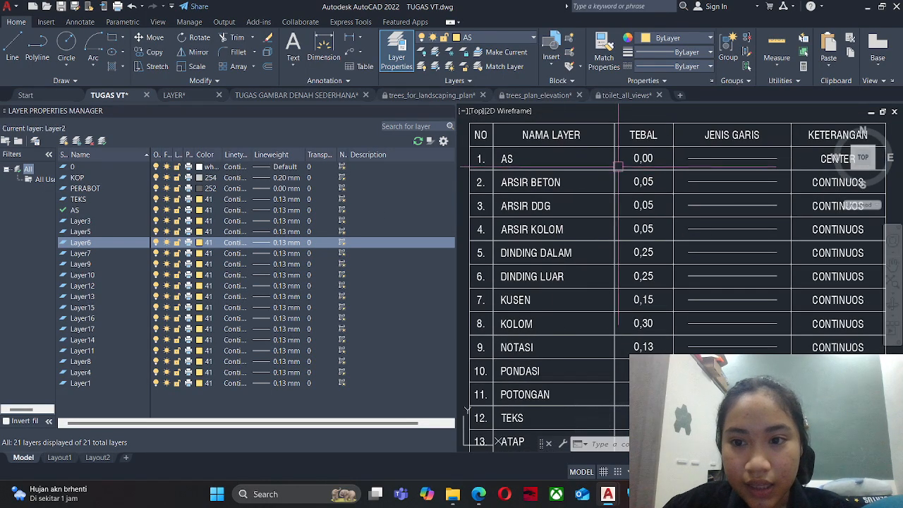
{"action": "left_click", "coordinate": [282, 210]}
{"action": "left_click", "coordinate": [441, 189]}
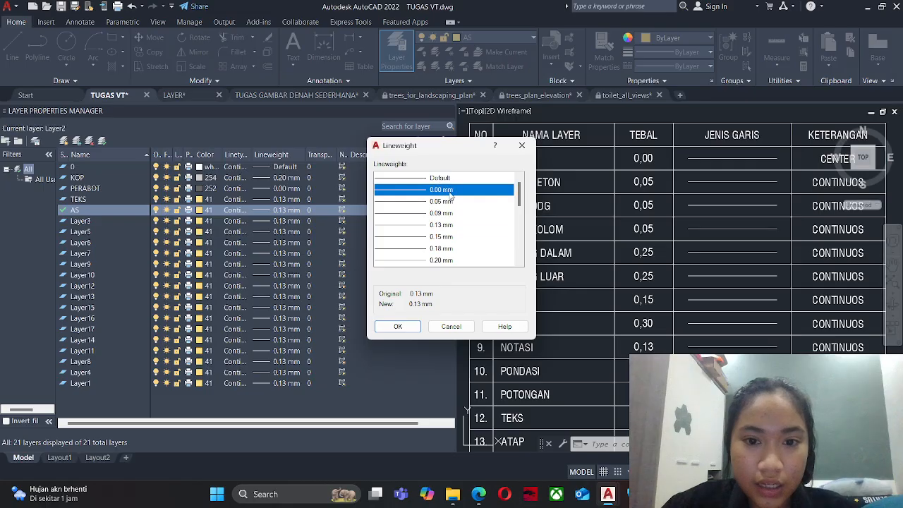
{"action": "left_click", "coordinate": [399, 326]}
Rename Layer3 to ARSIR BETON and set its lineweight to 0.05 mm.
{"action": "left_click", "coordinate": [80, 222]}
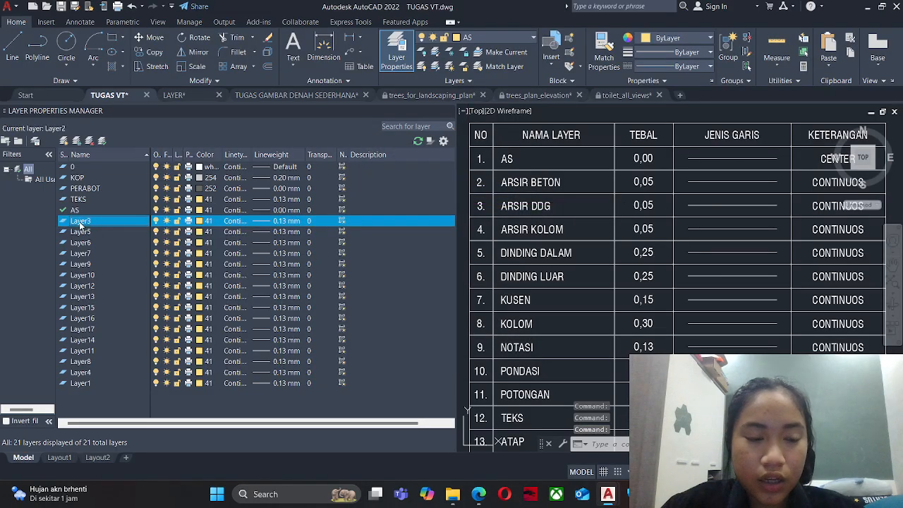
{"action": "left_click", "coordinate": [80, 222]}
{"action": "key", "text": "BackSpace"}
{"action": "type", "text": "A"}
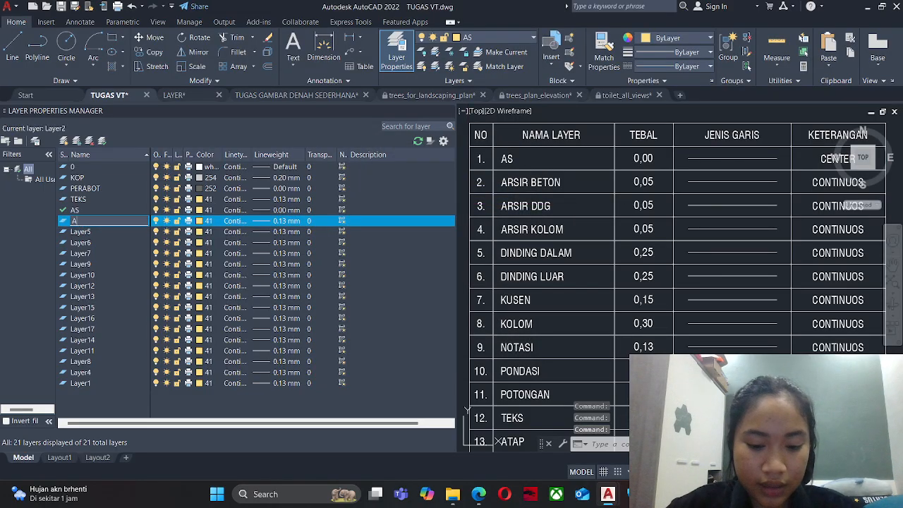
{"action": "type", "text": "RSIR BE"}
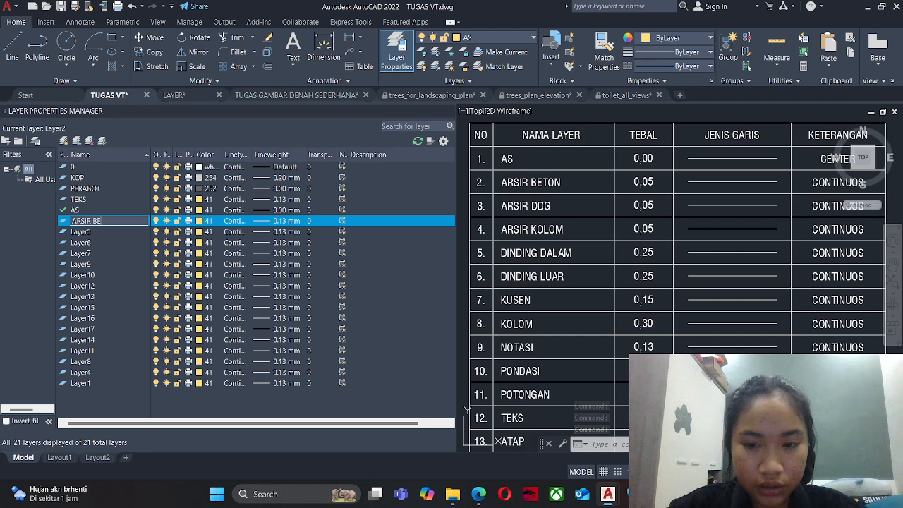
{"action": "type", "text": "TON"}
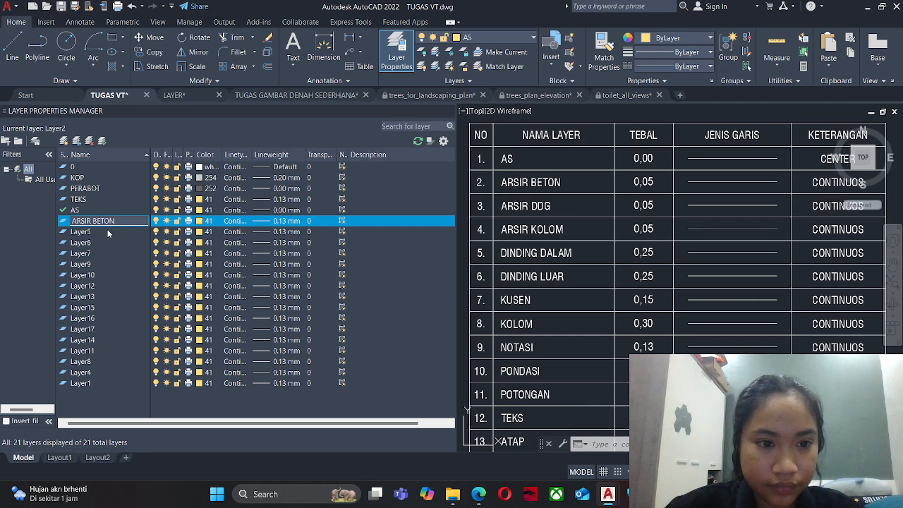
{"action": "key", "text": "Return"}
{"action": "left_click", "coordinate": [285, 222]}
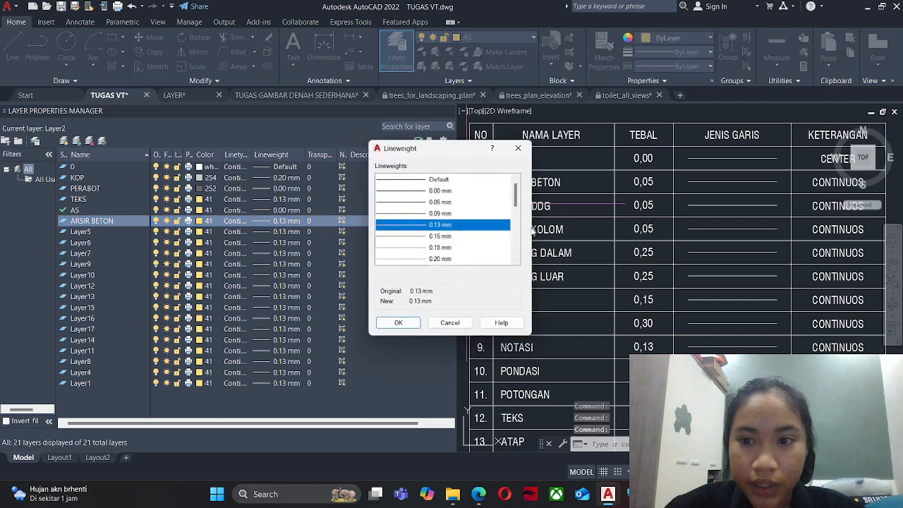
{"action": "left_click", "coordinate": [417, 201]}
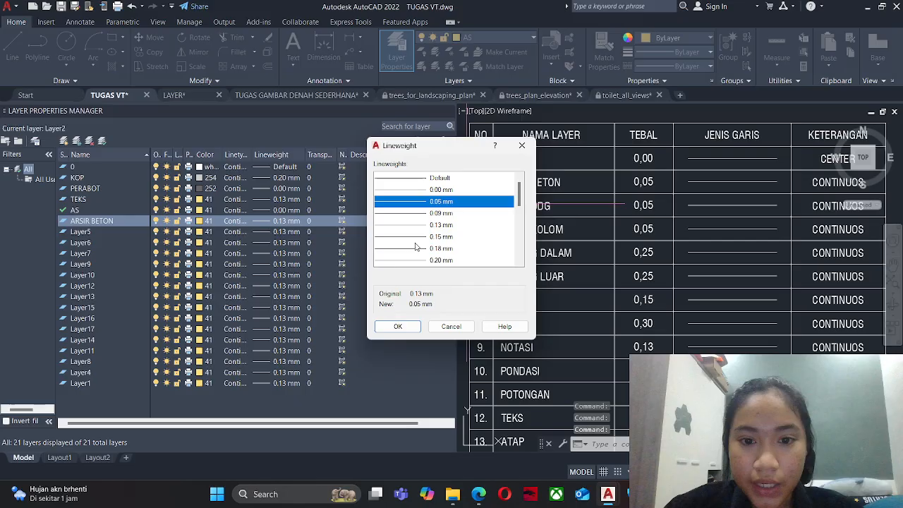
{"action": "left_click", "coordinate": [400, 326]}
Rename Layer5 to ARSIR DINDING and set its lineweight to 0.05 mm.
{"action": "left_click", "coordinate": [118, 231]}
{"action": "left_click", "coordinate": [119, 230]}
{"action": "type", "text": "A"}
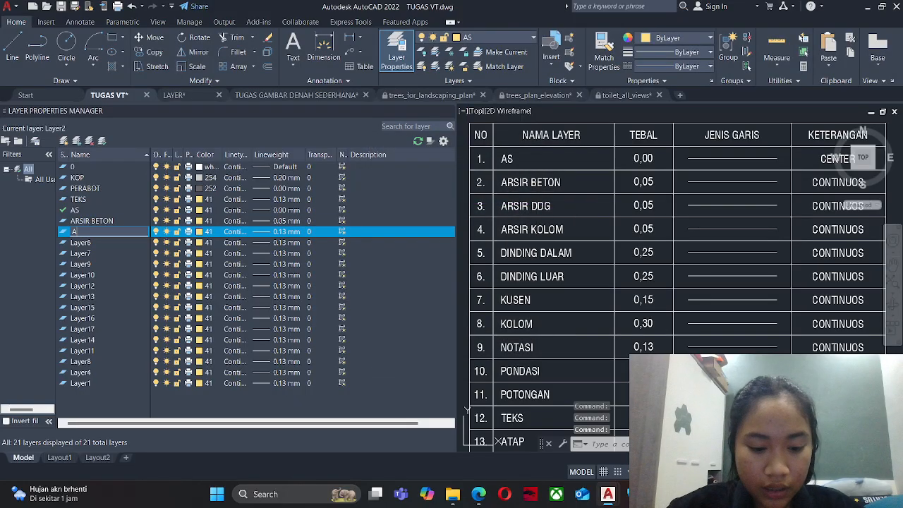
{"action": "type", "text": "RSIR"}
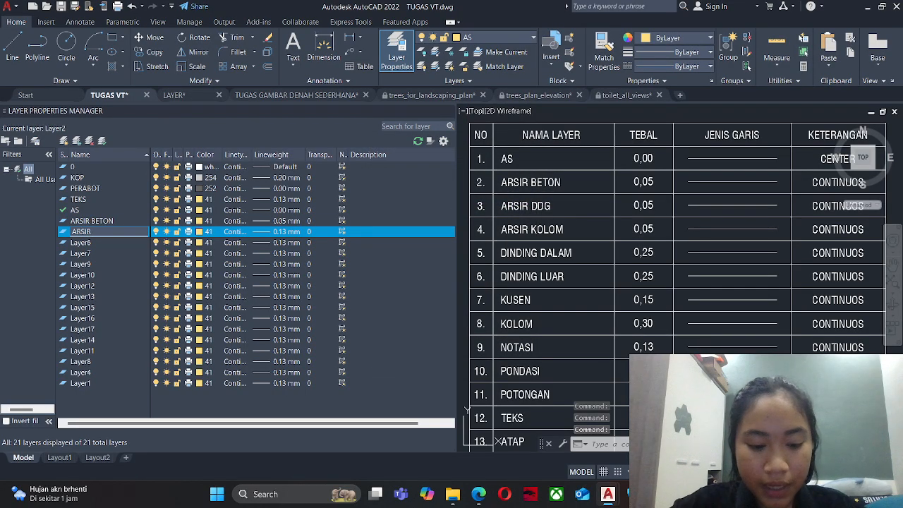
{"action": "type", "text": " DI"}
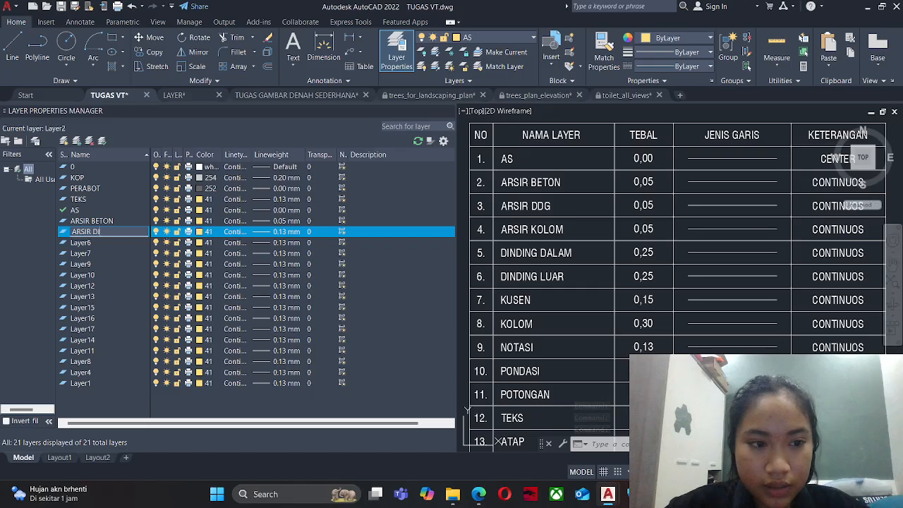
{"action": "type", "text": "NDING"}
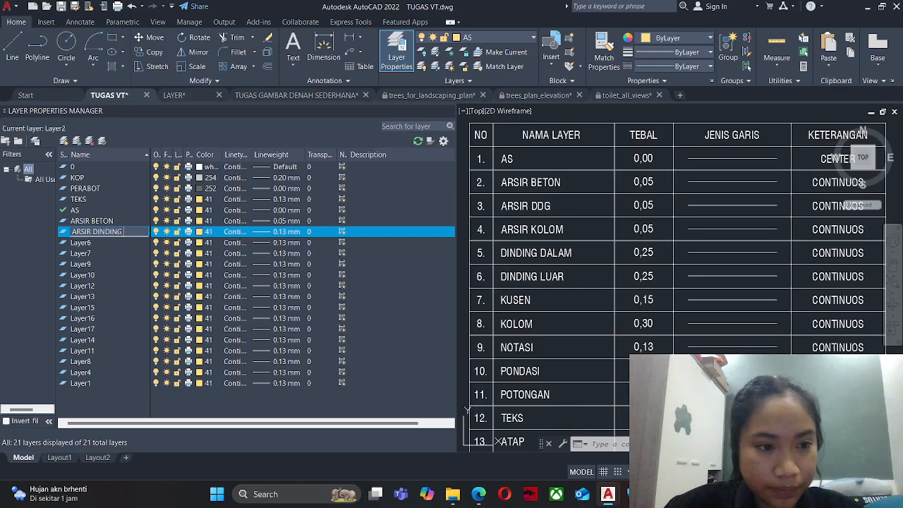
{"action": "left_click", "coordinate": [283, 233]}
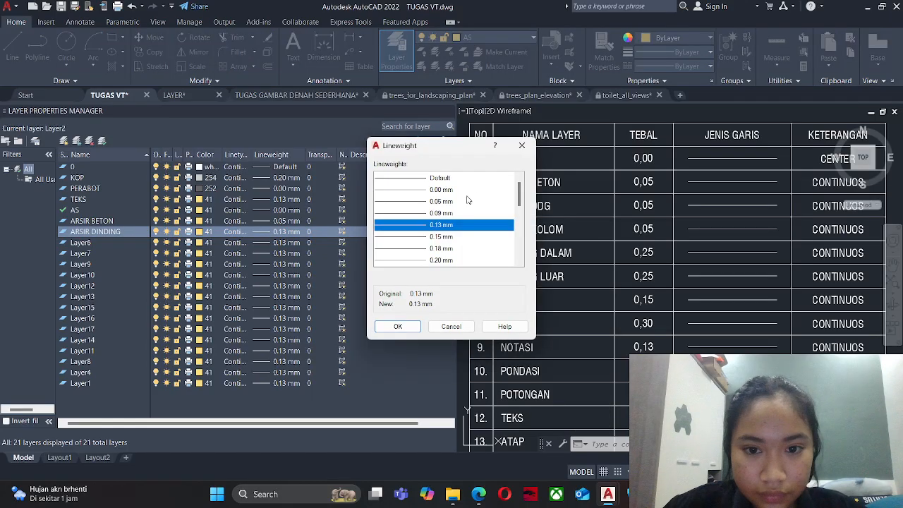
{"action": "left_click", "coordinate": [452, 201]}
{"action": "left_click", "coordinate": [398, 326]}
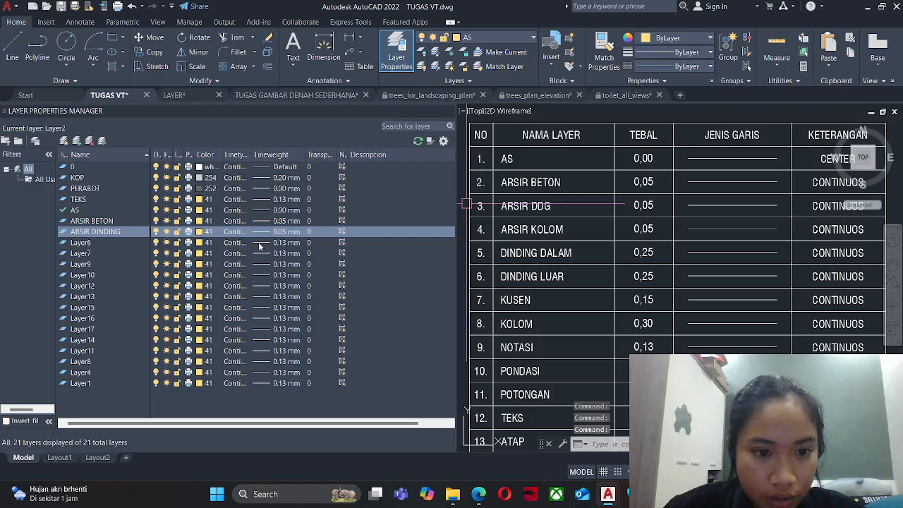
Set Layer6's lineweight to 0.05 mm and rename the layer ARSIR KOLOM.
{"action": "left_click", "coordinate": [282, 242]}
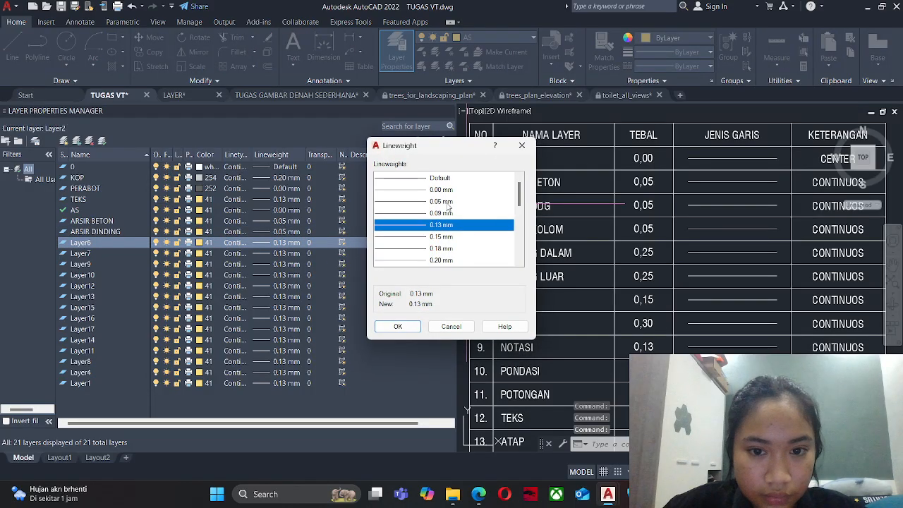
{"action": "left_click", "coordinate": [449, 201]}
{"action": "left_click", "coordinate": [398, 326]}
{"action": "left_click", "coordinate": [113, 242]}
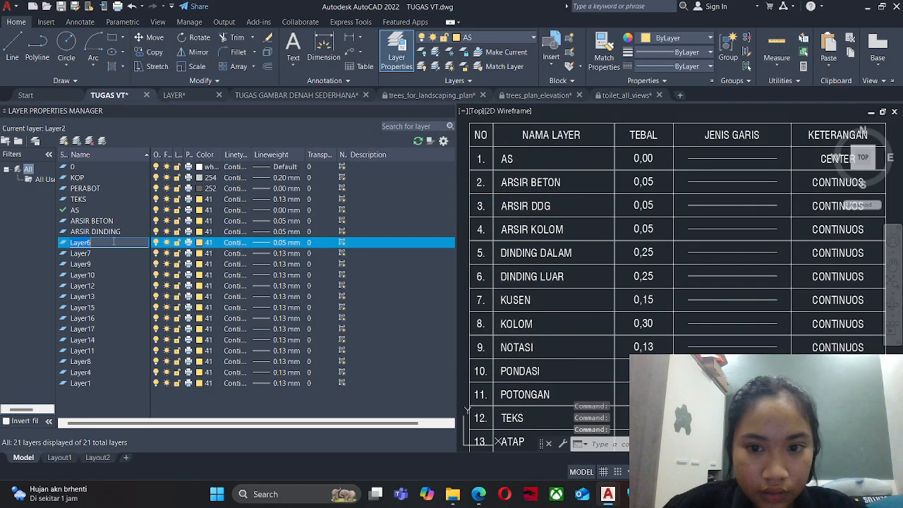
{"action": "key", "text": "BackSpace"}
{"action": "type", "text": "ARSIR KO"}
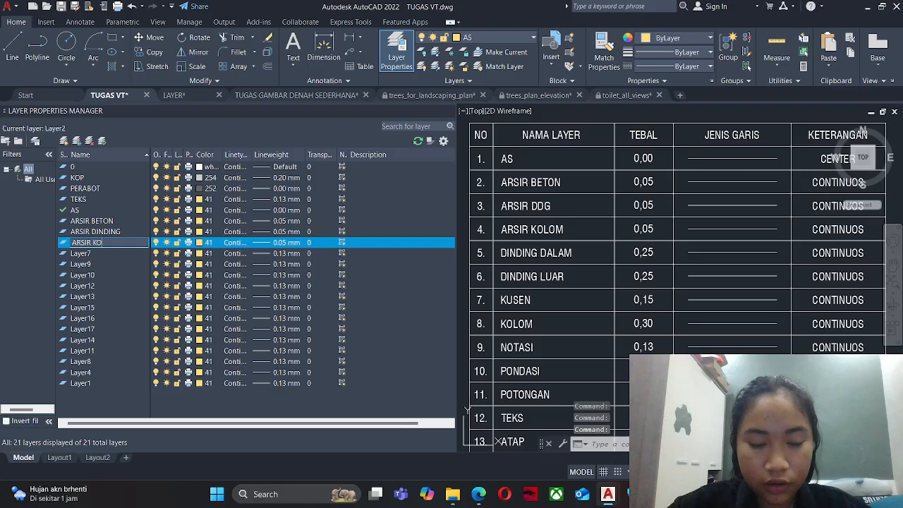
{"action": "type", "text": "LOM"}
Rename Layer7 to DINDING DALAM and set its lineweight to 0.25 mm.
{"action": "left_click", "coordinate": [91, 256]}
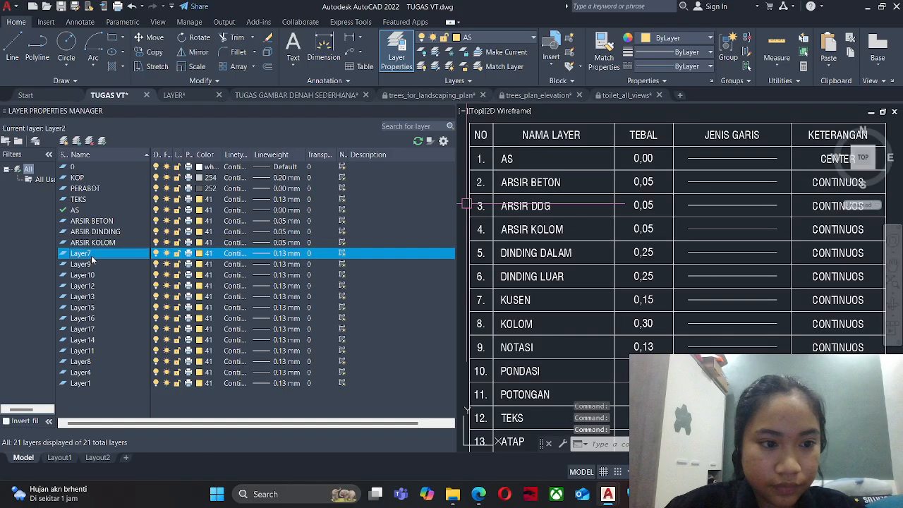
{"action": "left_click", "coordinate": [91, 256]}
{"action": "type", "text": "DI"}
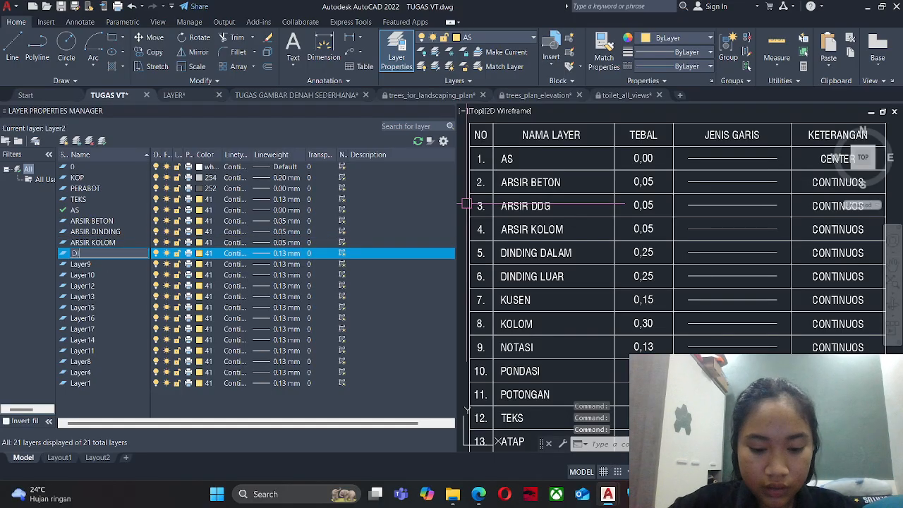
{"action": "type", "text": "NDING DALAM"}
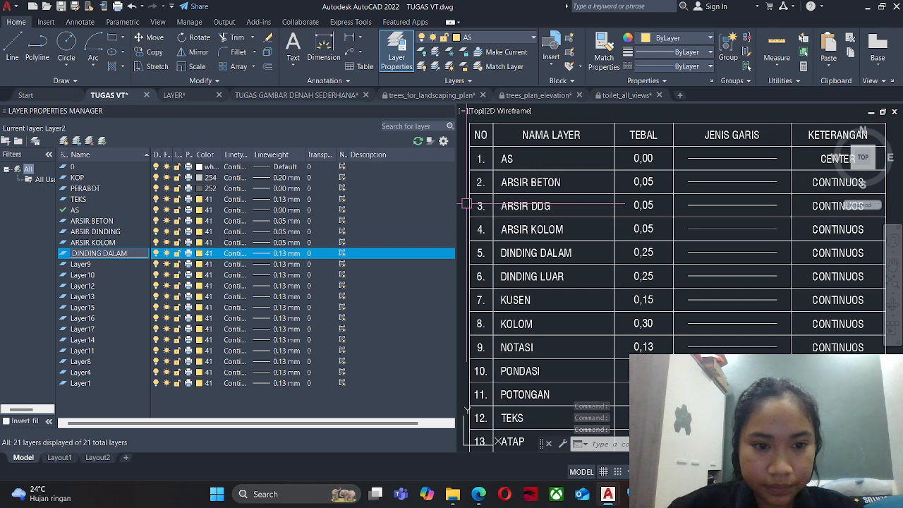
{"action": "key", "text": "Return"}
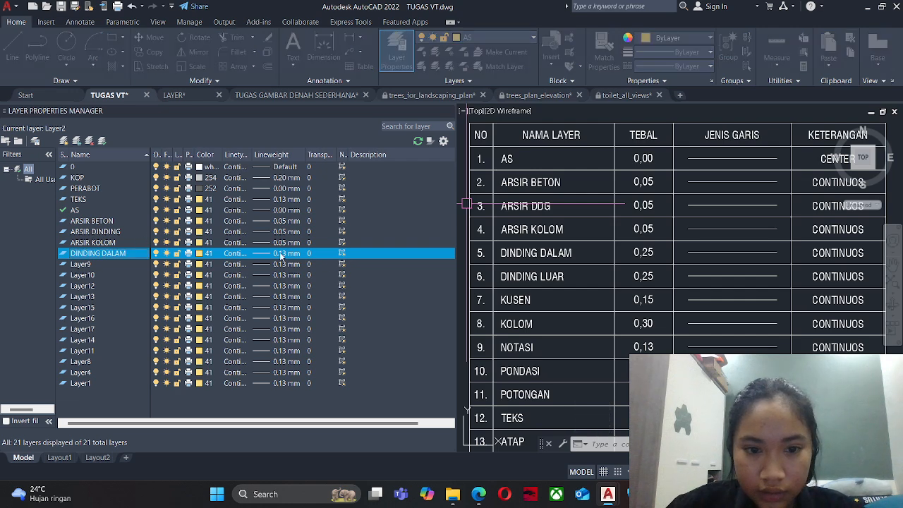
{"action": "left_click", "coordinate": [281, 254]}
{"action": "scroll", "coordinate": [432, 240], "scroll_direction": "down", "scroll_amount": 1}
{"action": "left_click", "coordinate": [432, 237]}
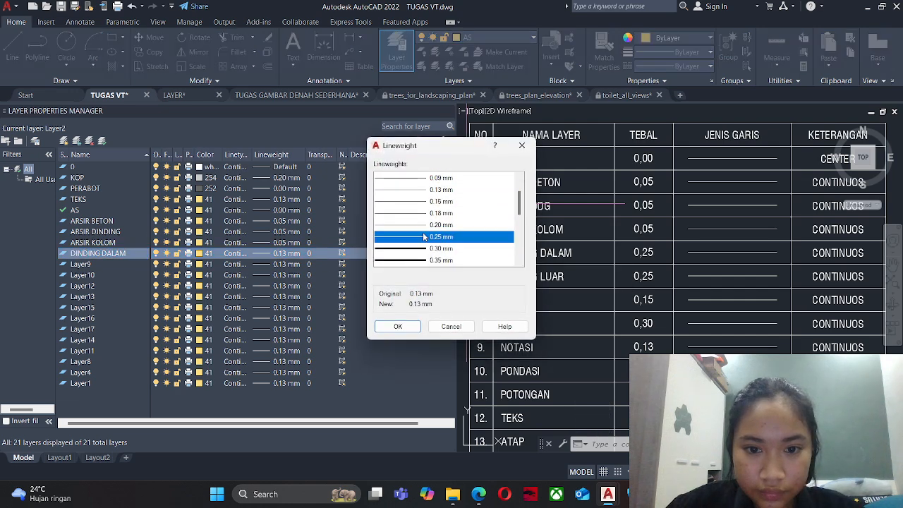
{"action": "left_click", "coordinate": [398, 326]}
Rename Layer9 to DINDING LUAR and set its lineweight to 0.25 mm.
{"action": "left_click", "coordinate": [106, 264]}
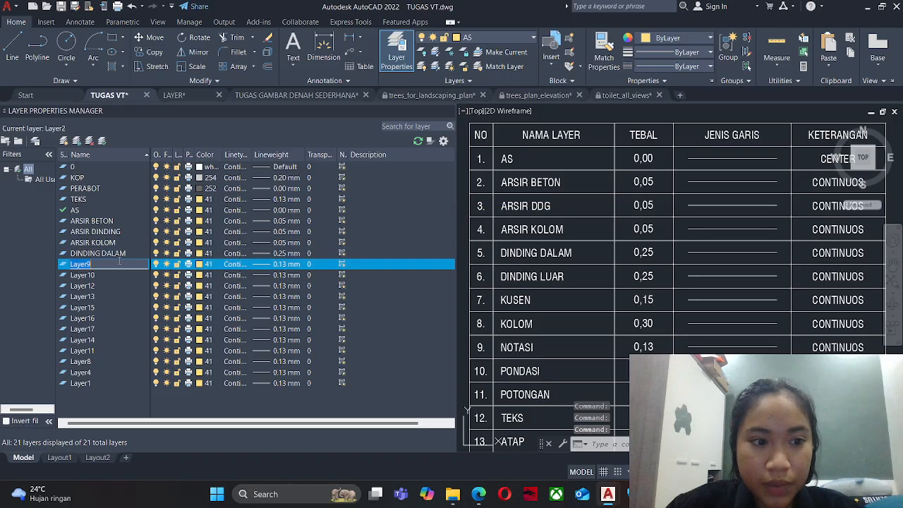
{"action": "left_click", "coordinate": [106, 264]}
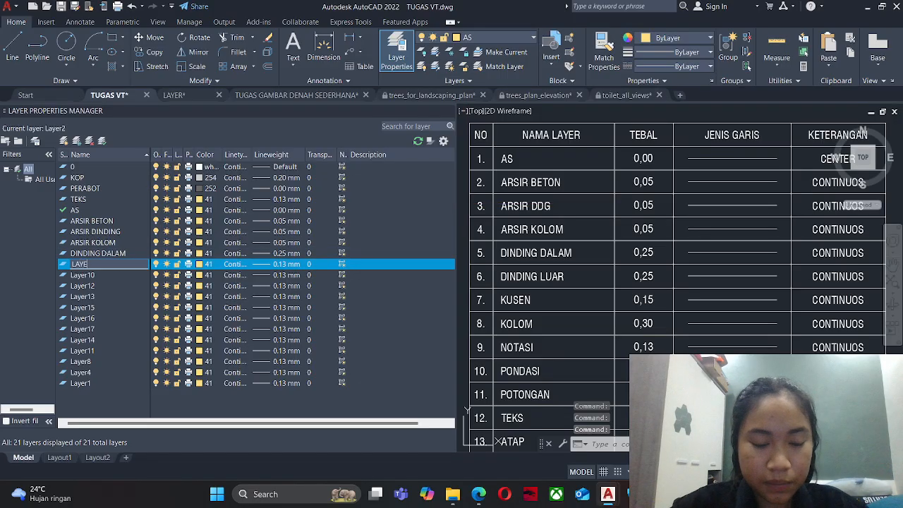
{"action": "key", "text": "BackSpace"}
{"action": "key", "text": "BackSpace"}
{"action": "key", "text": "BackSpace"}
{"action": "key", "text": "BackSpace"}
{"action": "type", "text": "DI"}
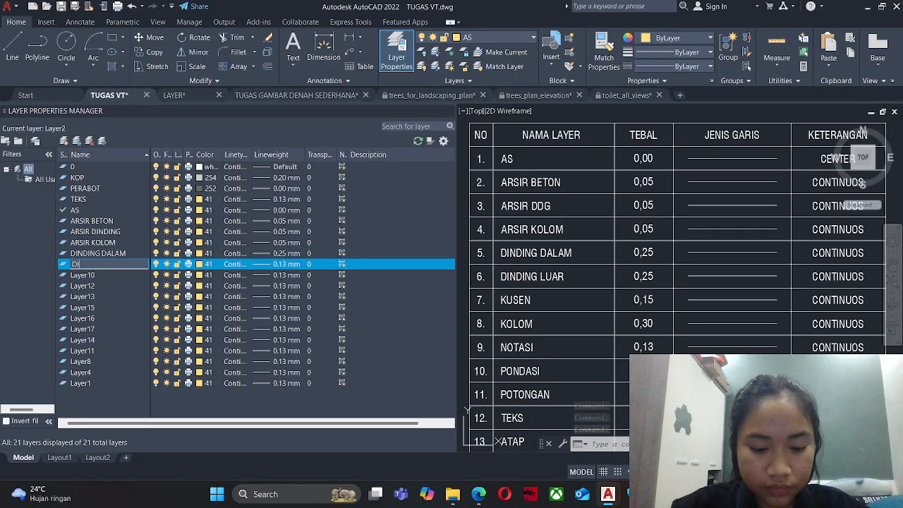
{"action": "type", "text": "NDING LUAR"}
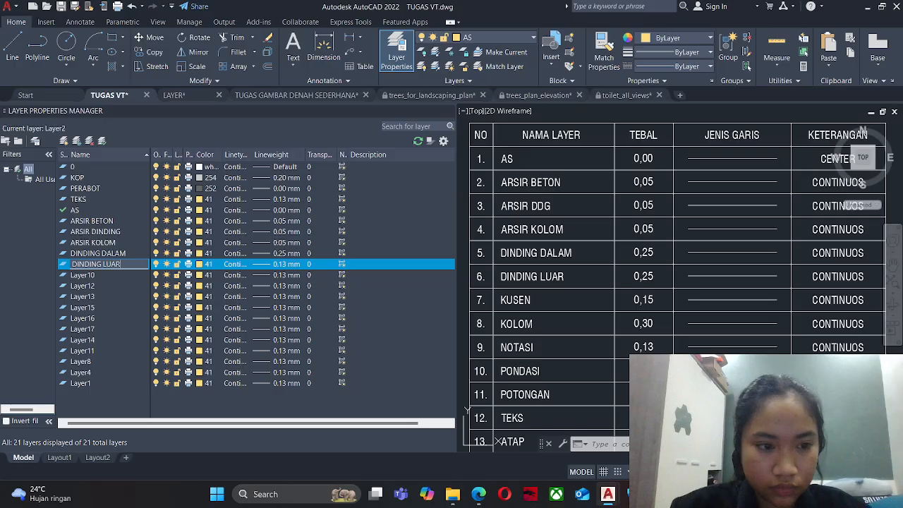
{"action": "left_click", "coordinate": [281, 264]}
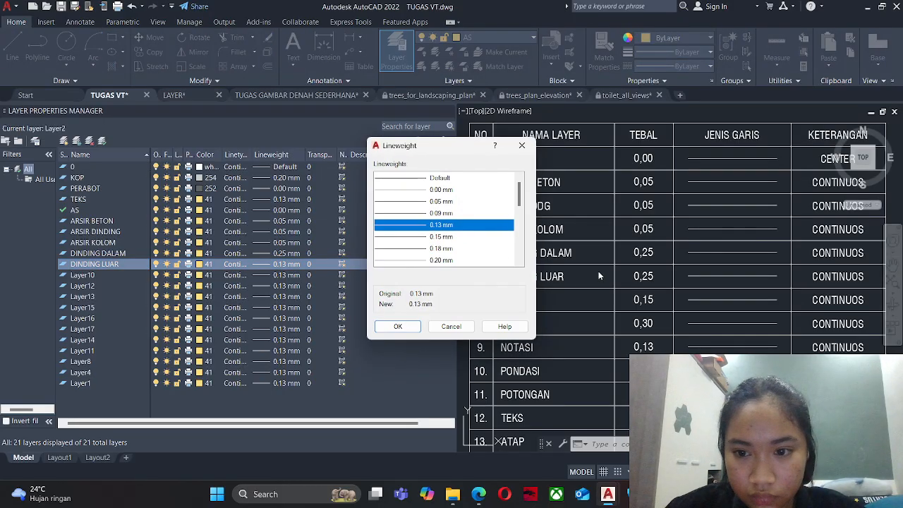
{"action": "scroll", "coordinate": [446, 247], "scroll_direction": "down", "scroll_amount": 1}
{"action": "left_click", "coordinate": [441, 236]}
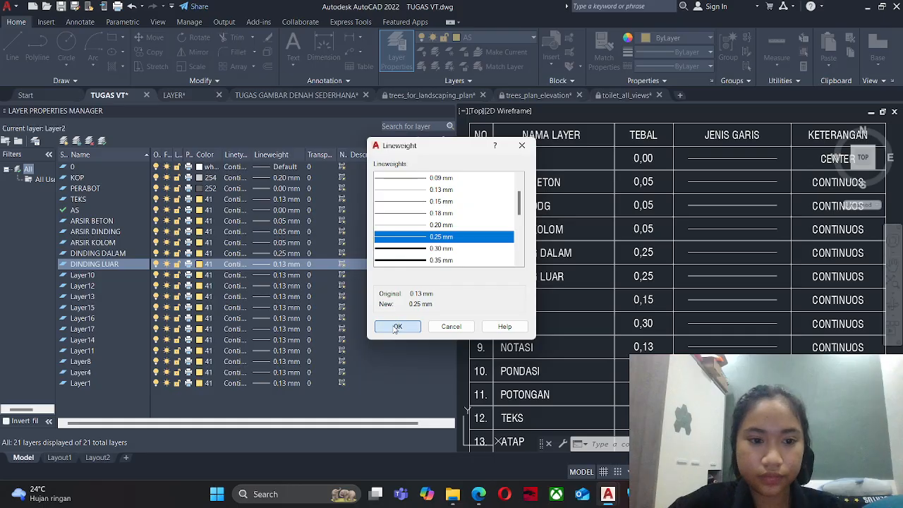
{"action": "left_click", "coordinate": [397, 326]}
Rename Layer10 to KUSEN and set its lineweight to 0.15 mm.
{"action": "left_click", "coordinate": [92, 279]}
{"action": "left_click", "coordinate": [111, 274]}
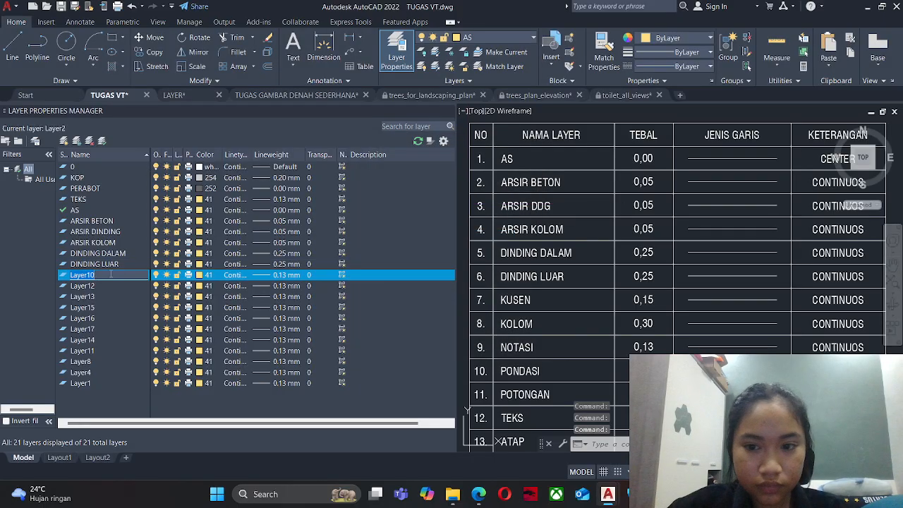
{"action": "key", "text": "BackSpace"}
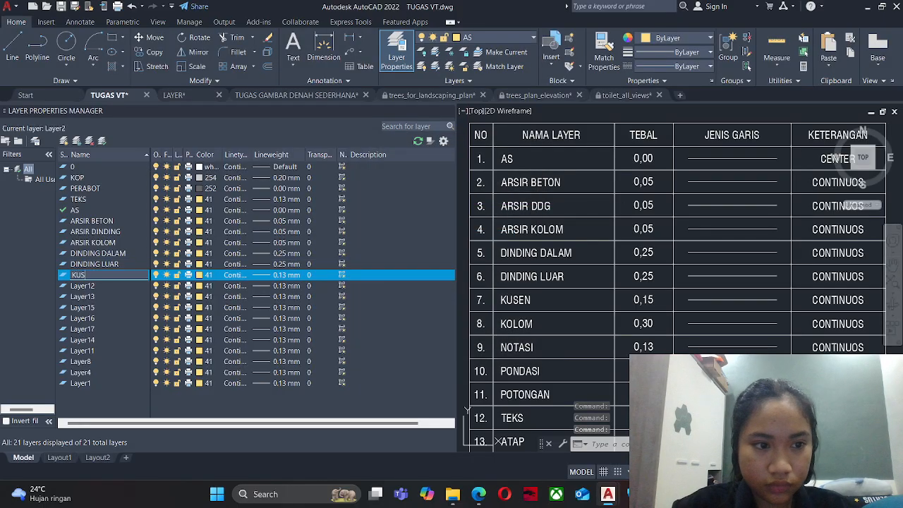
{"action": "type", "text": "KUSEN"}
{"action": "key", "text": "Return"}
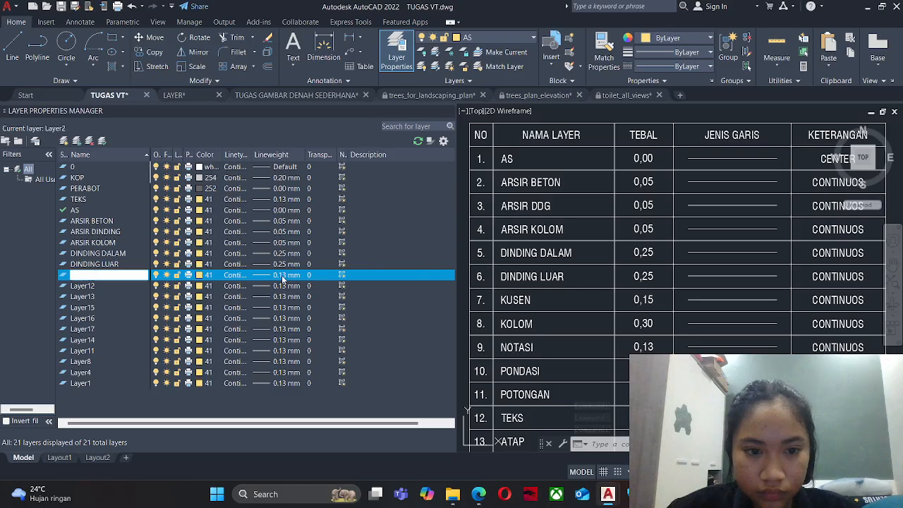
{"action": "left_click", "coordinate": [285, 274]}
{"action": "left_click", "coordinate": [401, 329]}
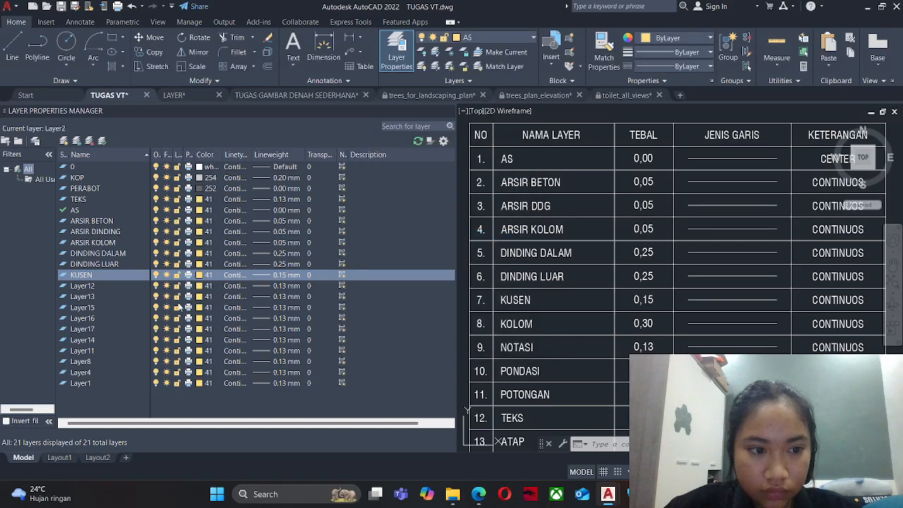
Rename Layer12 to KOLOM and set its lineweight to 0.30 mm.
{"action": "double_click", "coordinate": [123, 286]}
{"action": "key", "text": "BackSpace"}
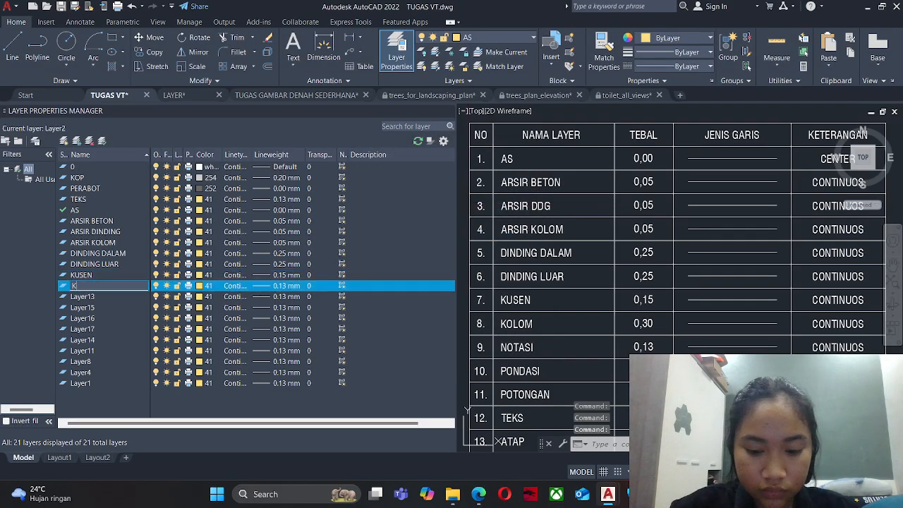
{"action": "type", "text": "KOLOM"}
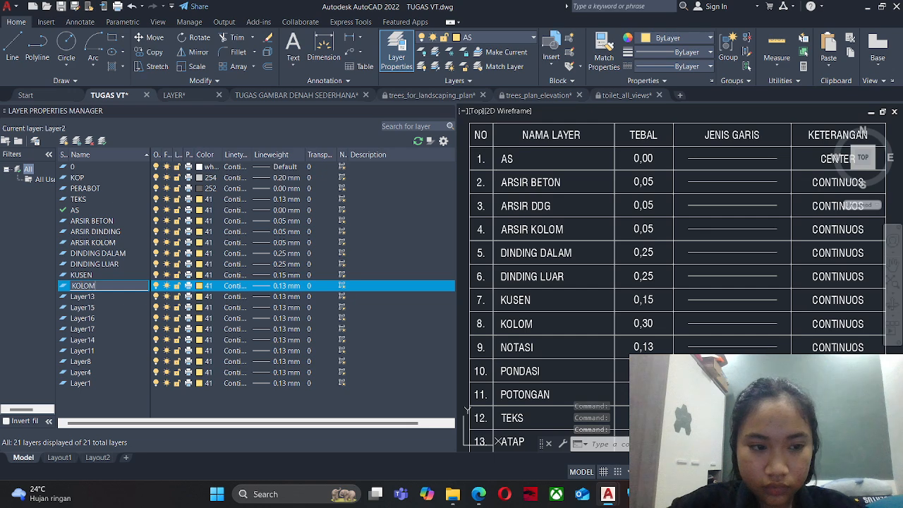
{"action": "left_click", "coordinate": [282, 286]}
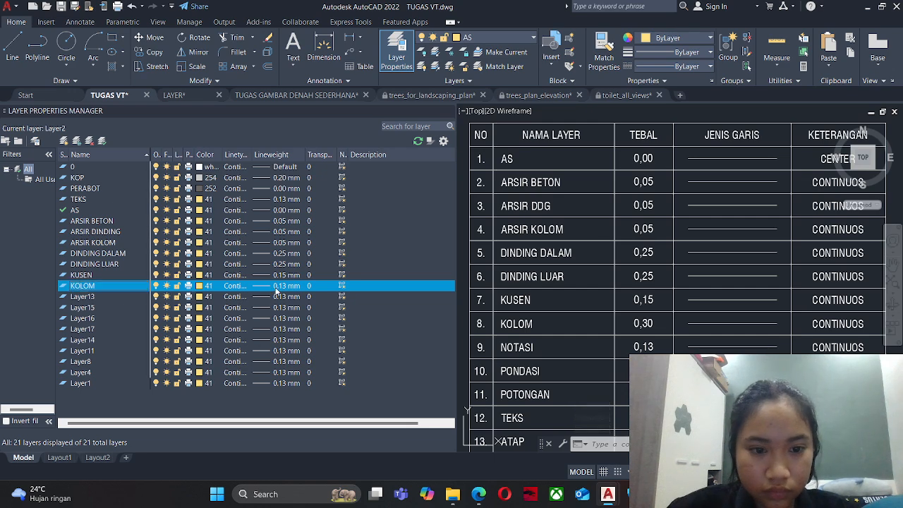
{"action": "scroll", "coordinate": [424, 261], "scroll_direction": "down", "scroll_amount": 2}
{"action": "left_click", "coordinate": [414, 215]}
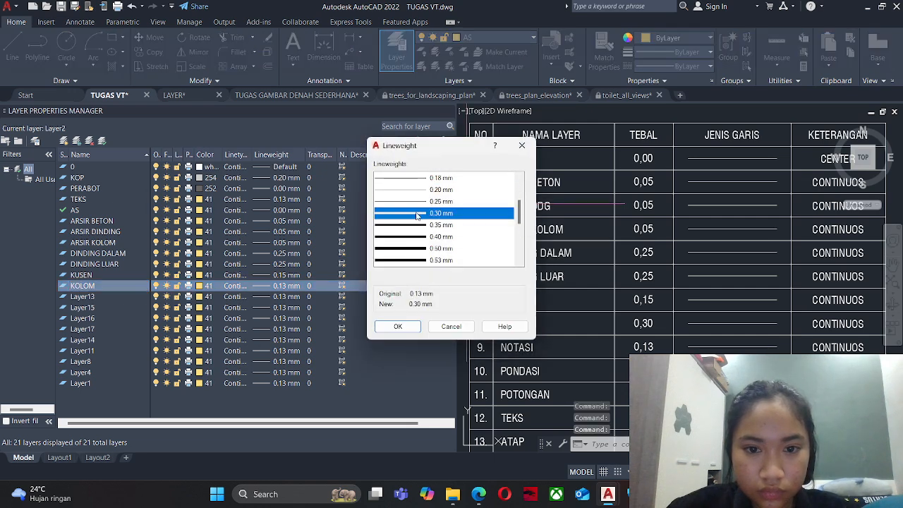
{"action": "left_click", "coordinate": [398, 326]}
Rename Layer13 to ARSIR and set its lineweight to 0.05 mm.
{"action": "double_click", "coordinate": [83, 297]}
{"action": "key", "text": "BackSpace"}
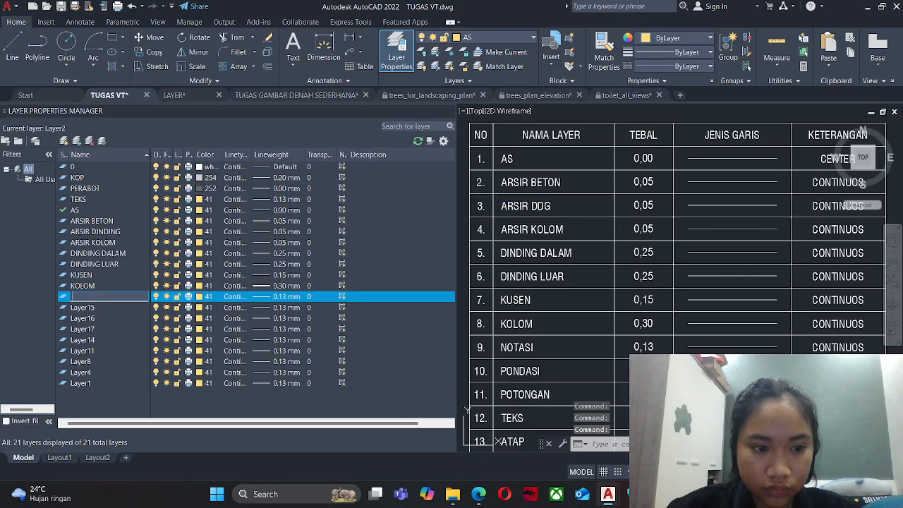
{"action": "type", "text": "ARSIR"}
{"action": "left_click", "coordinate": [289, 297]}
{"action": "left_click", "coordinate": [452, 201]}
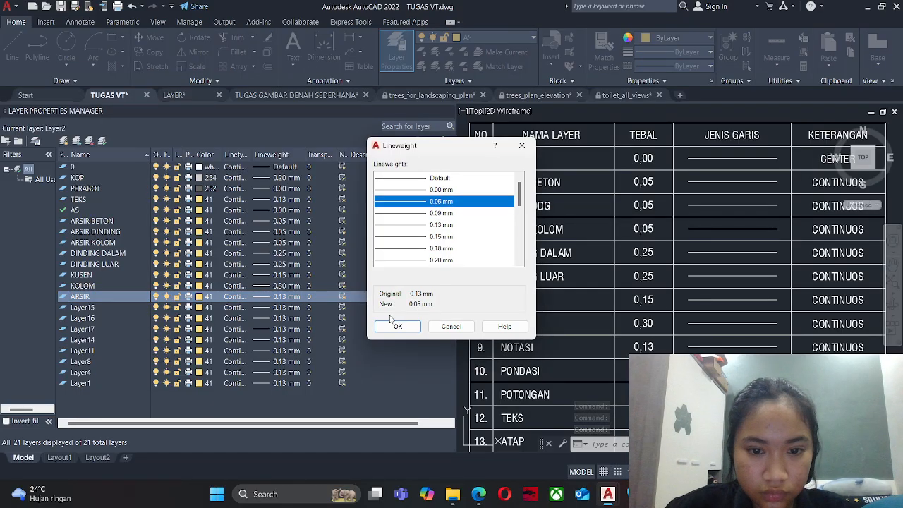
{"action": "left_click", "coordinate": [392, 324]}
Rename Layer15 to NOTASI.
{"action": "left_click", "coordinate": [120, 306]}
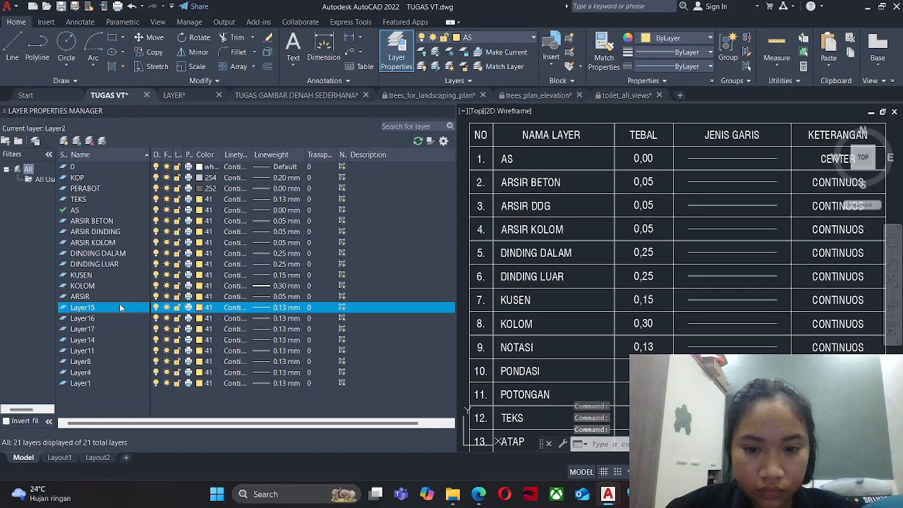
{"action": "double_click", "coordinate": [120, 307]}
{"action": "key", "text": "BackSpace"}
{"action": "type", "text": "NOTAS"}
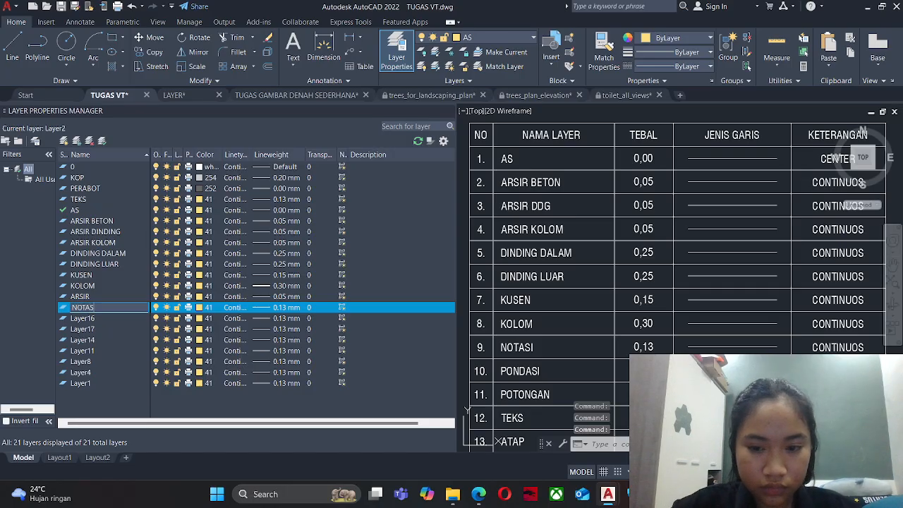
{"action": "type", "text": "I"}
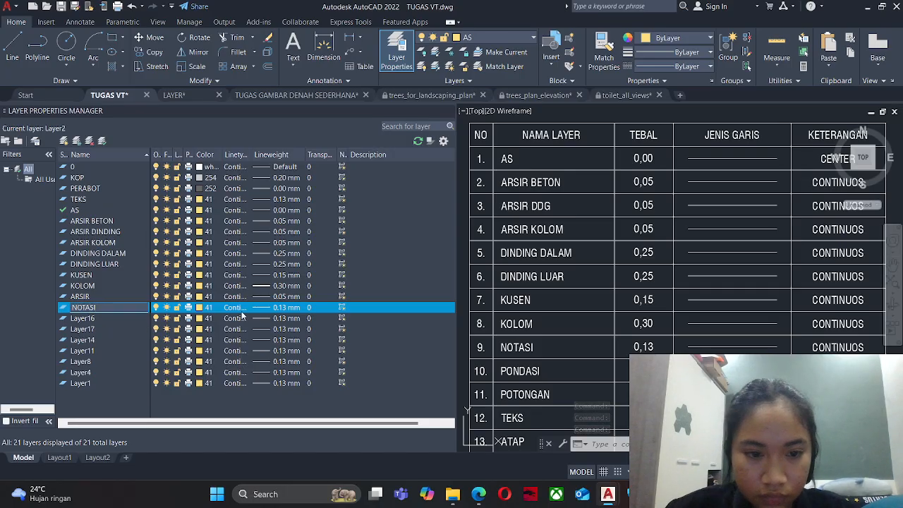
Rename Layer16 to PONDASI and set its lineweight to 0.20 mm.
{"action": "left_click", "coordinate": [124, 318]}
{"action": "left_click", "coordinate": [124, 317]}
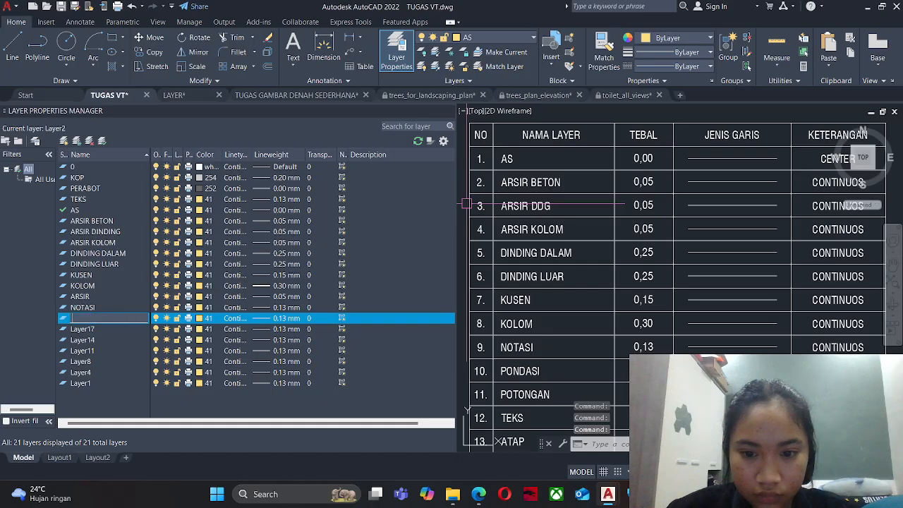
{"action": "type", "text": "PONDASI"}
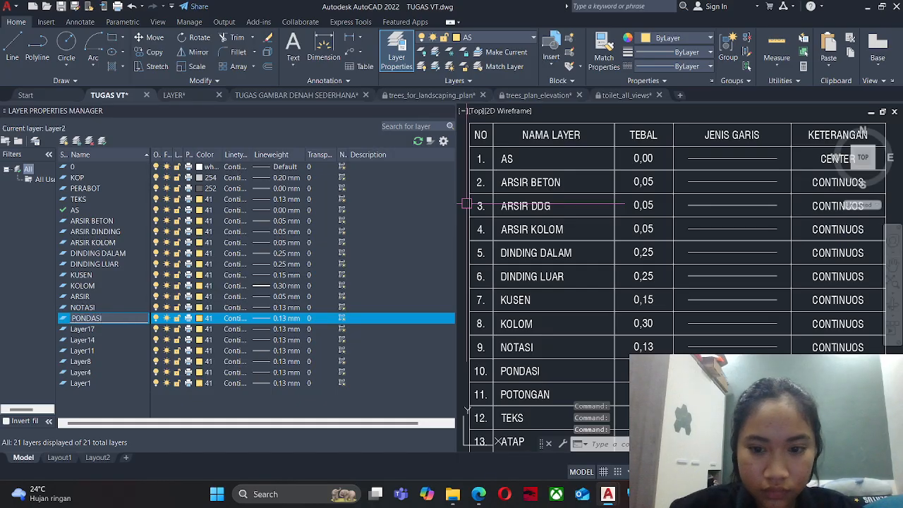
{"action": "left_click", "coordinate": [267, 318]}
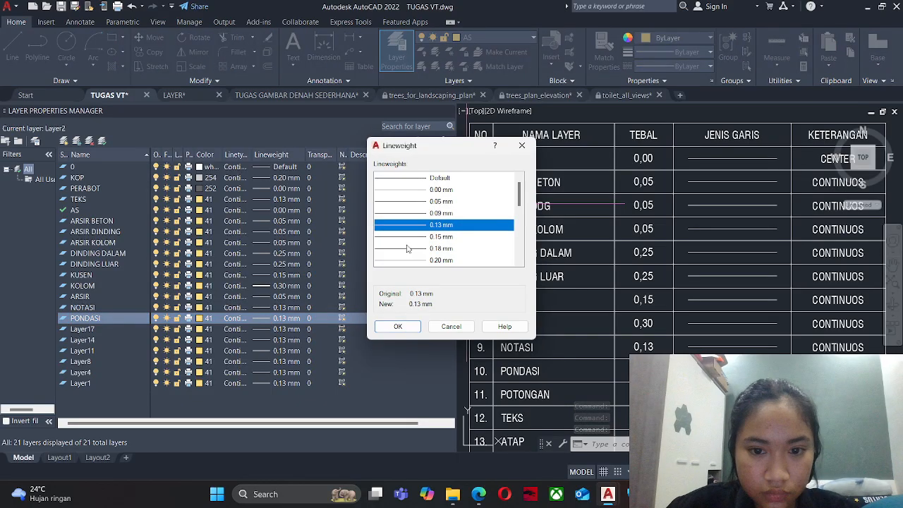
{"action": "left_click", "coordinate": [435, 260]}
{"action": "left_click", "coordinate": [397, 326]}
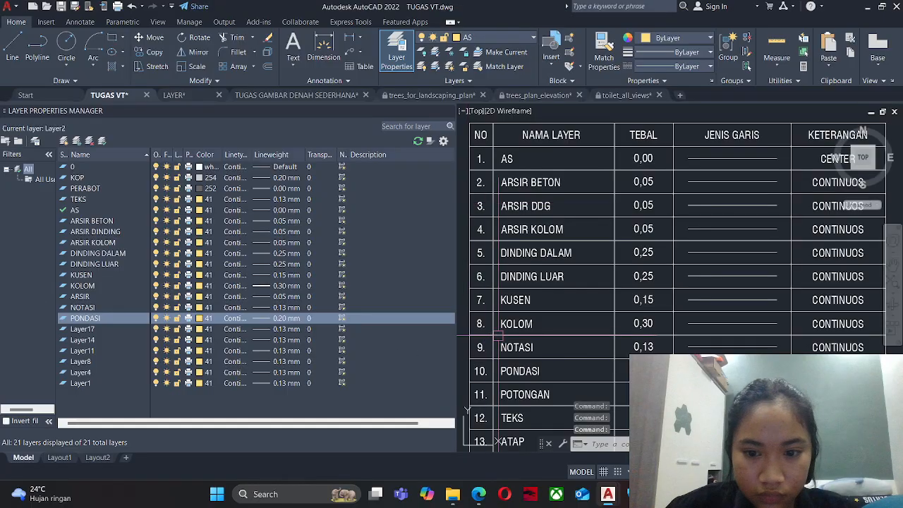
Rename Layer17 to POTONGAN and set its lineweight to 0.35 mm.
{"action": "mouse_move", "coordinate": [525, 379]}
{"action": "middle_mouse_down"}
{"action": "mouse_move", "coordinate": [534, 336]}
{"action": "mouse_move", "coordinate": [531, 171]}
{"action": "mouse_move", "coordinate": [530, 195]}
{"action": "middle_mouse_up"}
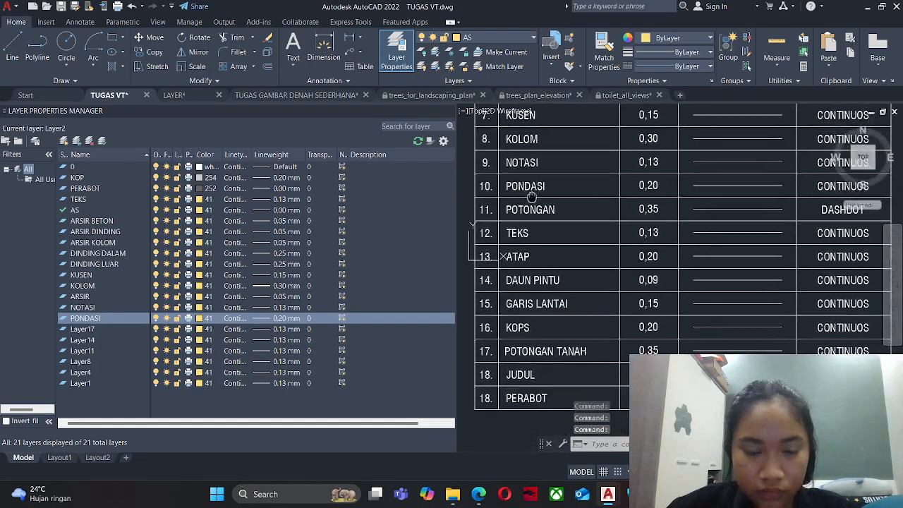
{"action": "left_click", "coordinate": [108, 329]}
{"action": "left_click", "coordinate": [108, 329]}
{"action": "type", "text": "POTONGAN"}
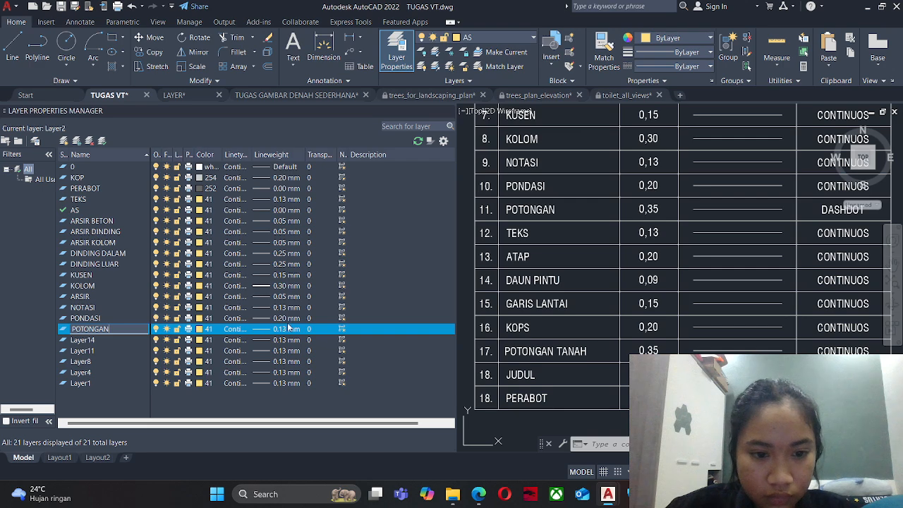
{"action": "left_click", "coordinate": [285, 318]}
{"action": "left_click", "coordinate": [285, 318]}
{"action": "left_click", "coordinate": [452, 326]}
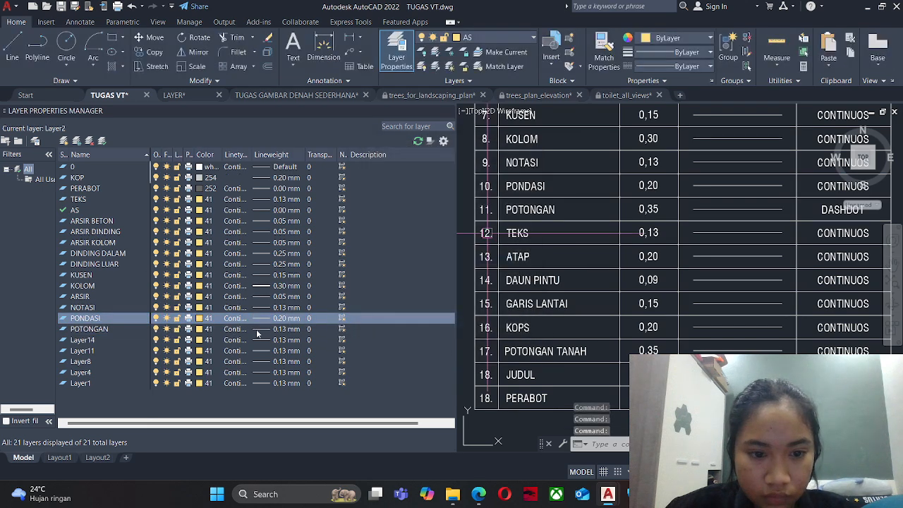
{"action": "left_click", "coordinate": [258, 329]}
{"action": "scroll", "coordinate": [423, 252], "scroll_direction": "down", "scroll_amount": 1}
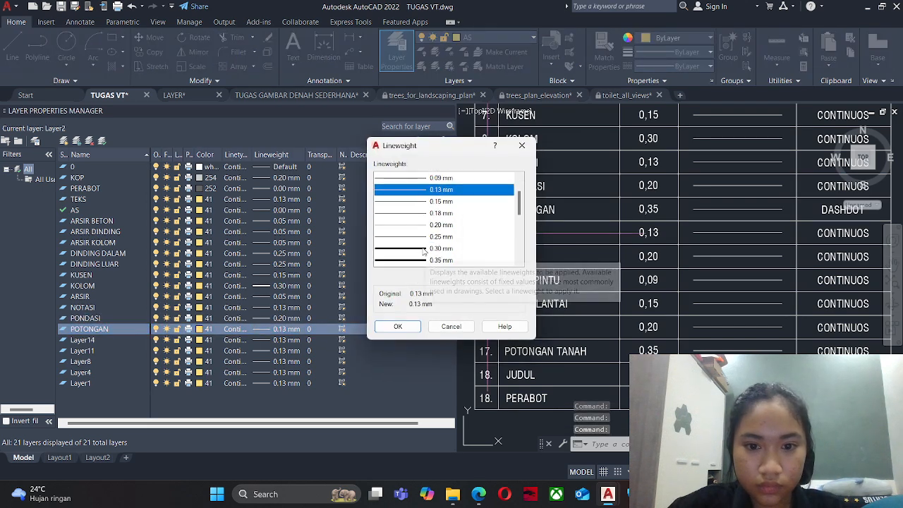
{"action": "left_click", "coordinate": [423, 259]}
{"action": "left_click", "coordinate": [398, 326]}
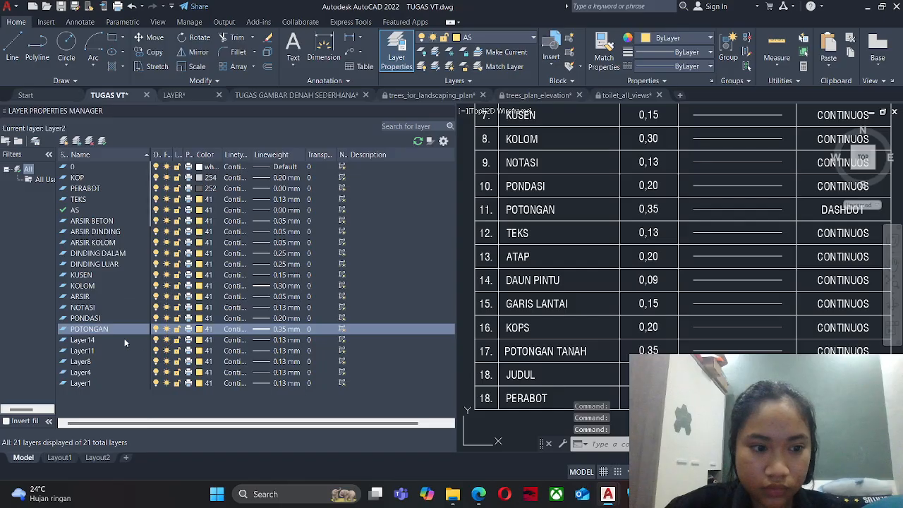
Rename Layer14 to ATAP and set its lineweight to 0.20 mm.
{"action": "left_click", "coordinate": [124, 341]}
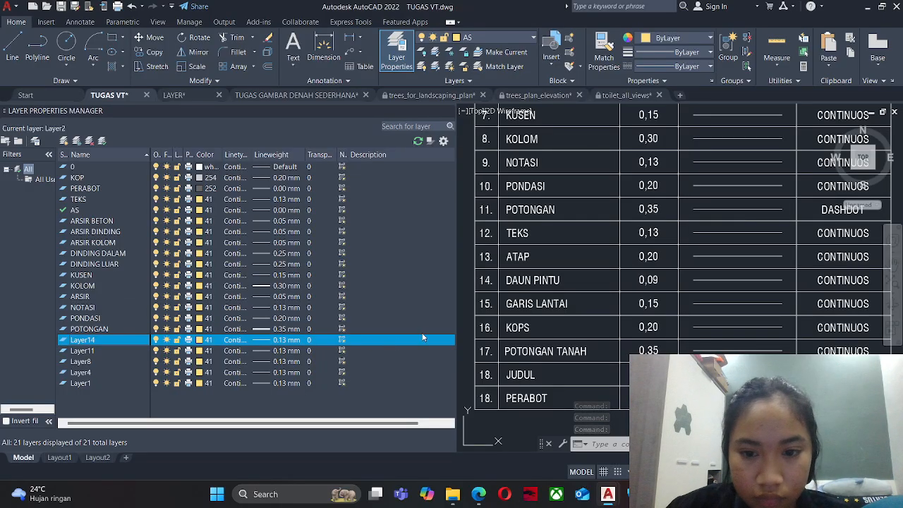
{"action": "left_click", "coordinate": [110, 342]}
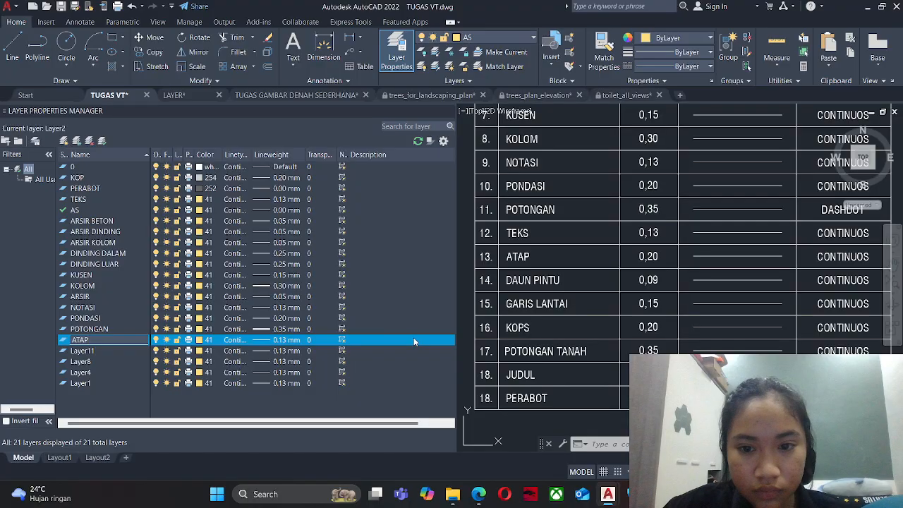
{"action": "left_click", "coordinate": [291, 339]}
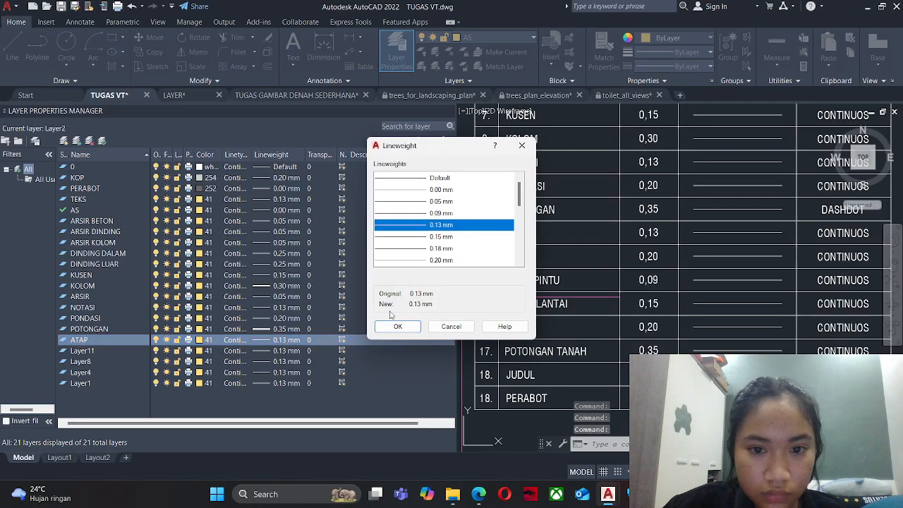
{"action": "left_click", "coordinate": [430, 260]}
{"action": "left_click", "coordinate": [393, 326]}
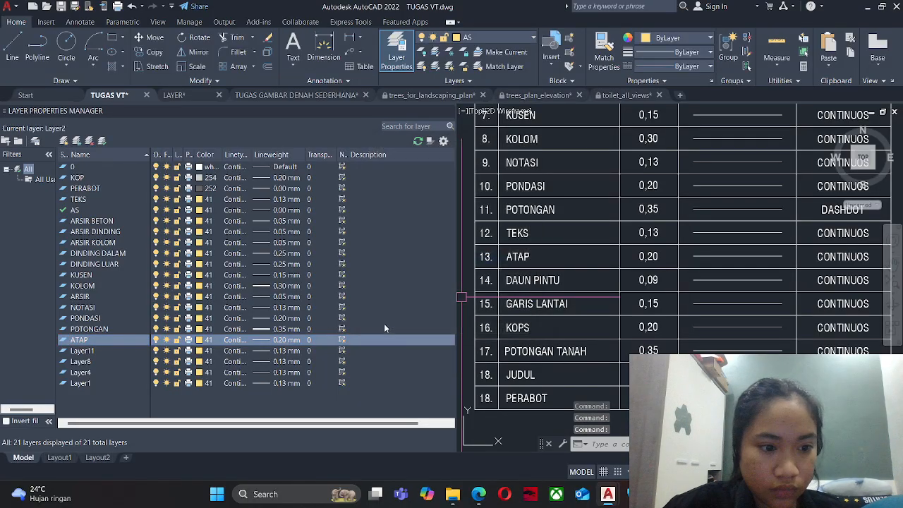
Rename Layer11 to DAUN PINTU and set its lineweight to 0.09 mm.
{"action": "left_click", "coordinate": [98, 351]}
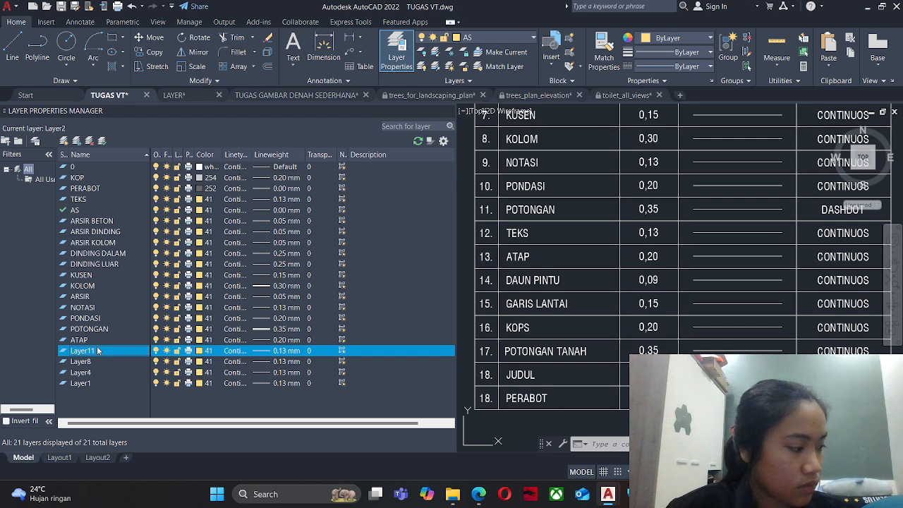
{"action": "left_click", "coordinate": [121, 352]}
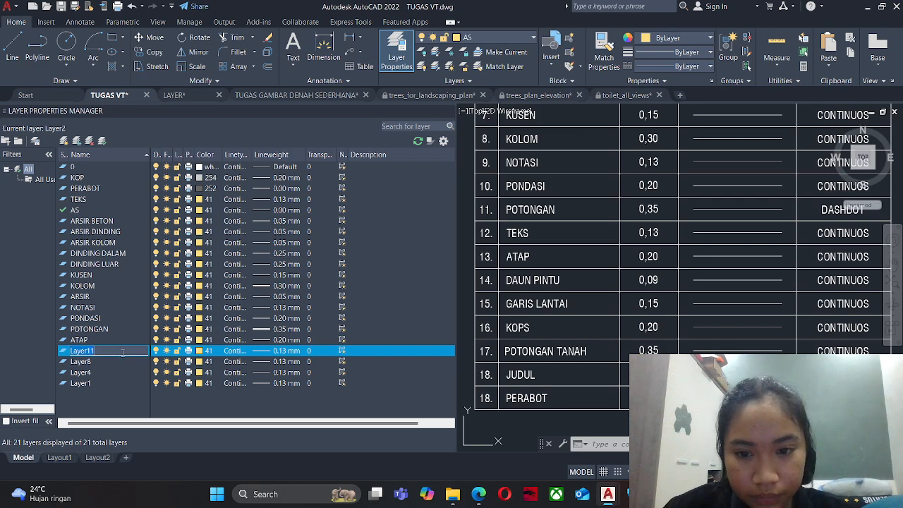
{"action": "key", "text": "BackSpace"}
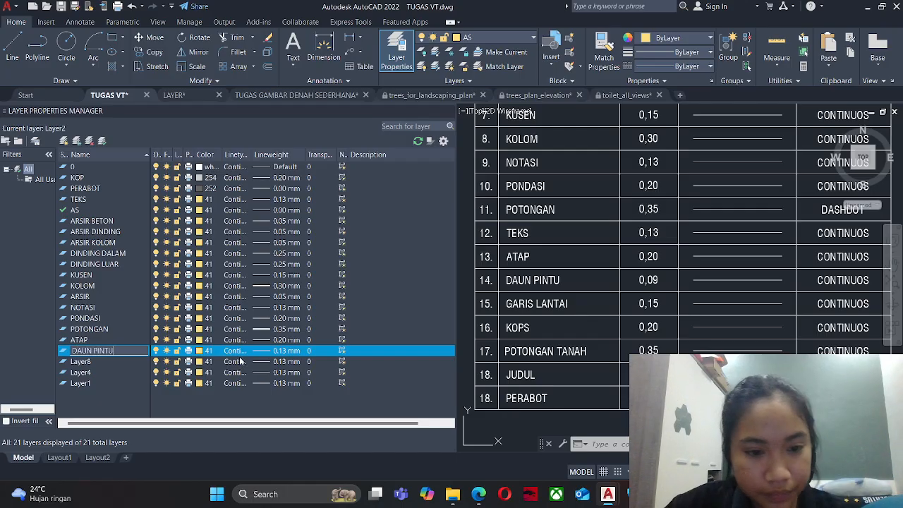
{"action": "key", "text": "Return"}
{"action": "left_click", "coordinate": [286, 350]}
{"action": "scroll", "coordinate": [422, 251], "scroll_direction": "down", "scroll_amount": 1}
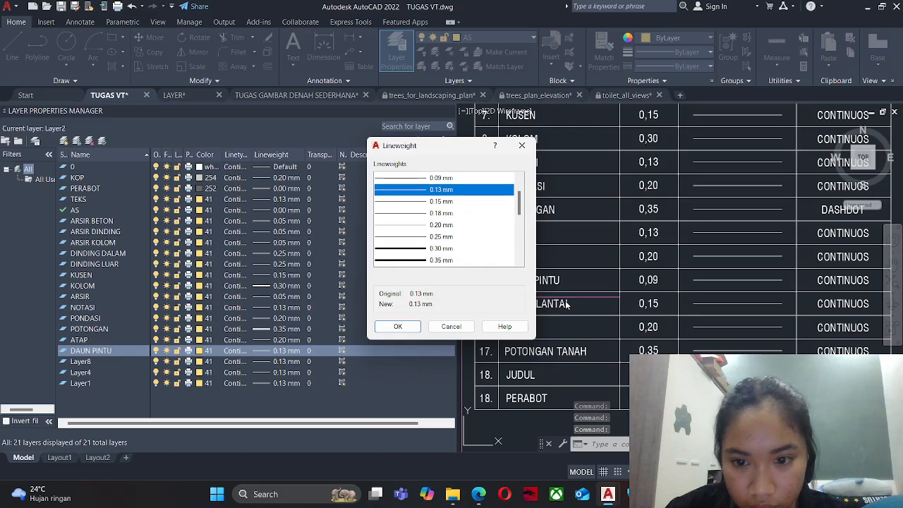
{"action": "left_click", "coordinate": [430, 178]}
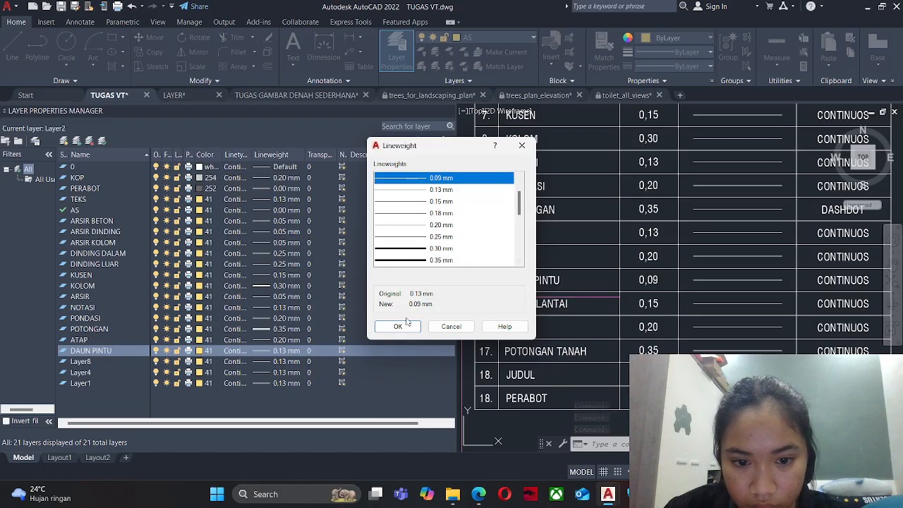
{"action": "left_click", "coordinate": [398, 326]}
Rename Layer8 to GARIS LANTAI and set its lineweight to 0.15 mm.
{"action": "left_click", "coordinate": [123, 362]}
{"action": "left_click", "coordinate": [123, 363]}
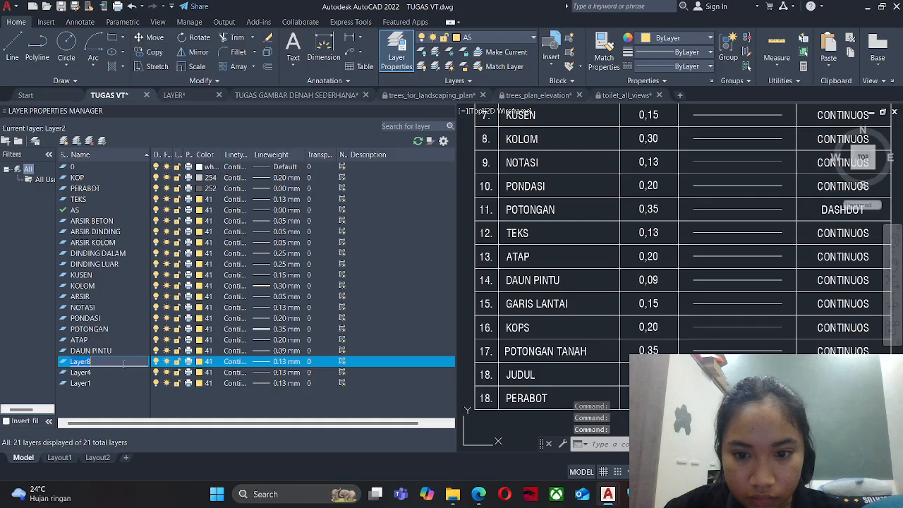
{"action": "type", "text": "GARIS"}
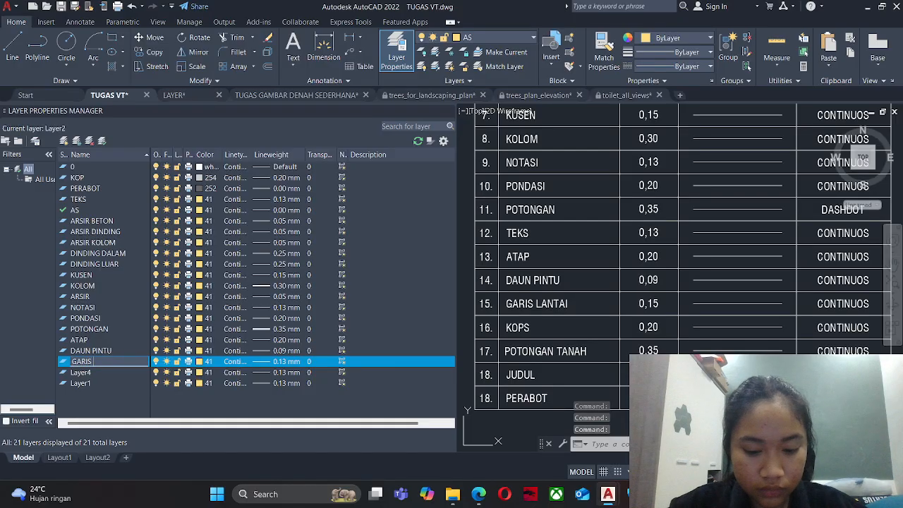
{"action": "type", "text": " LANTAI"}
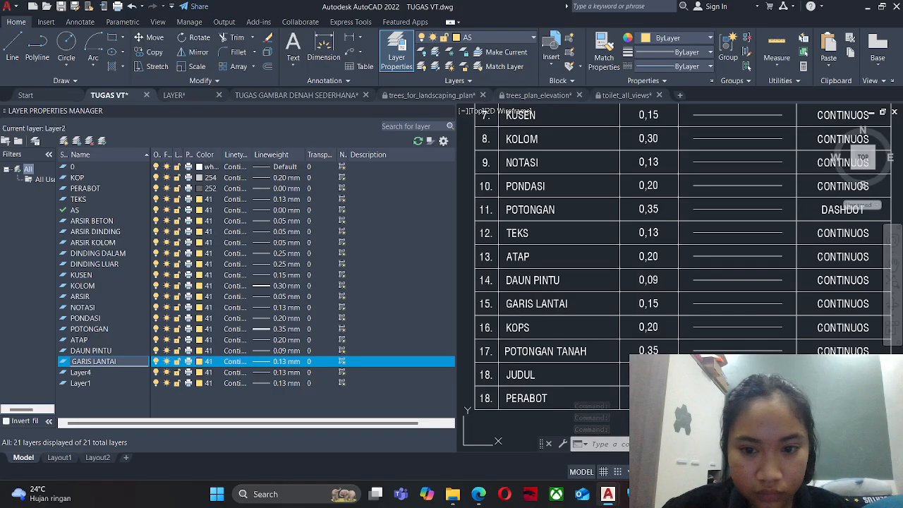
{"action": "left_click", "coordinate": [300, 361]}
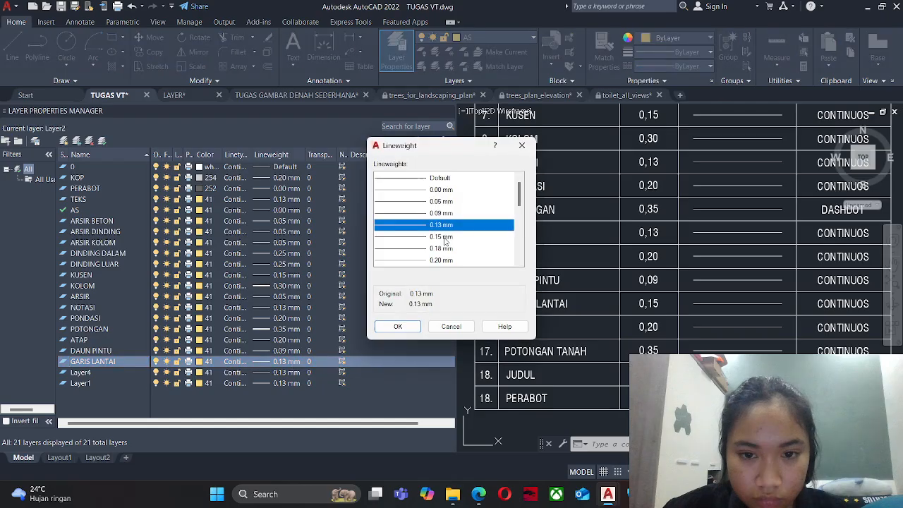
{"action": "left_click", "coordinate": [448, 237]}
{"action": "left_click", "coordinate": [409, 327]}
Rename Layer4 to POTONGAN TANAH and set its lineweight to 0.35 mm.
{"action": "left_click", "coordinate": [105, 372]}
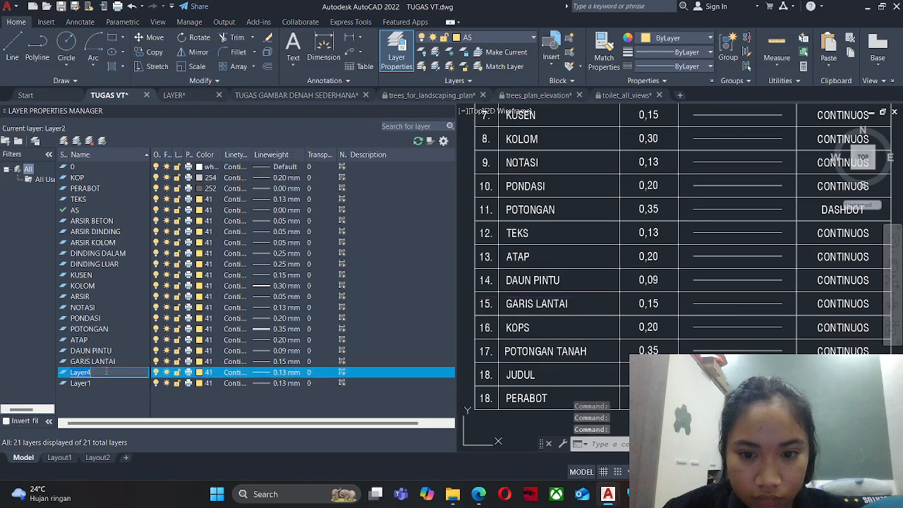
{"action": "left_click", "coordinate": [106, 371]}
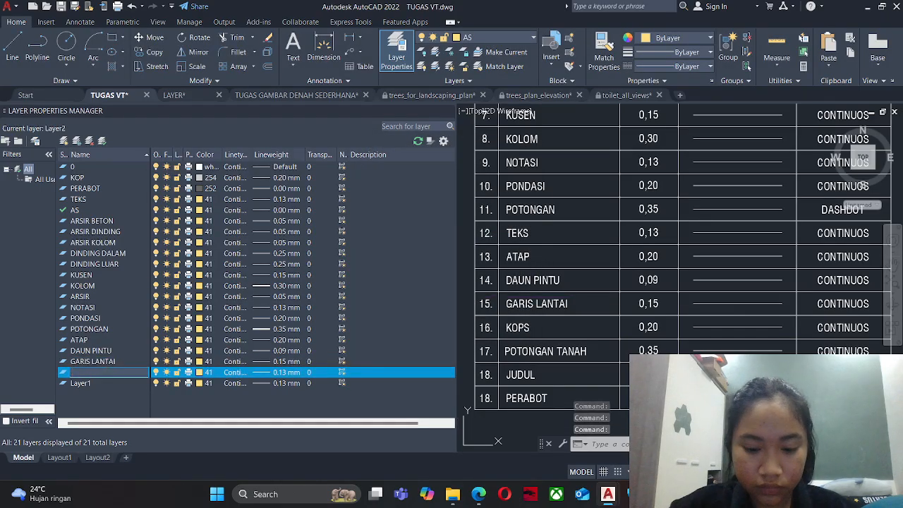
{"action": "type", "text": "POTO"}
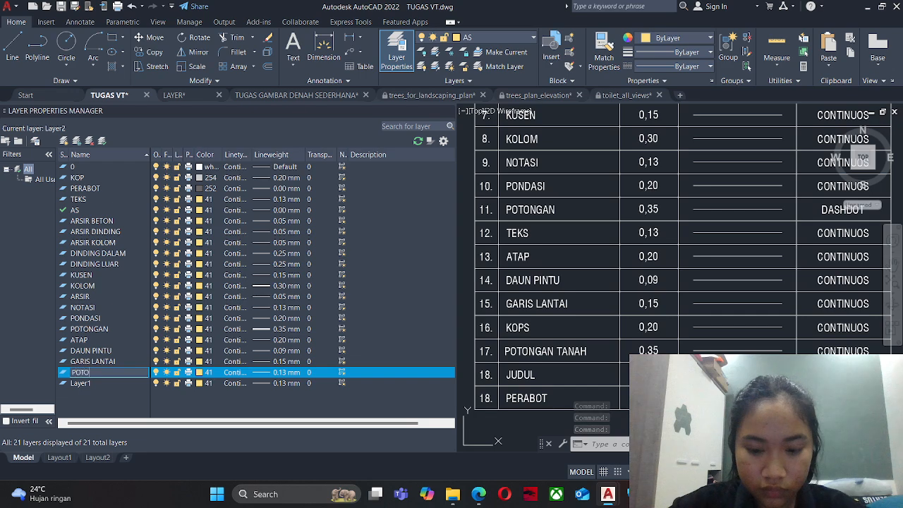
{"action": "type", "text": "NGAN TANAH"}
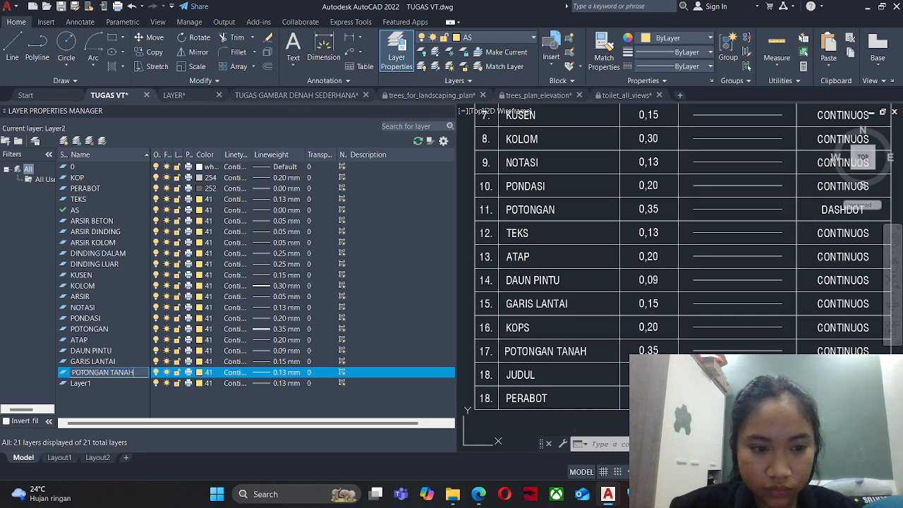
{"action": "left_click", "coordinate": [282, 371]}
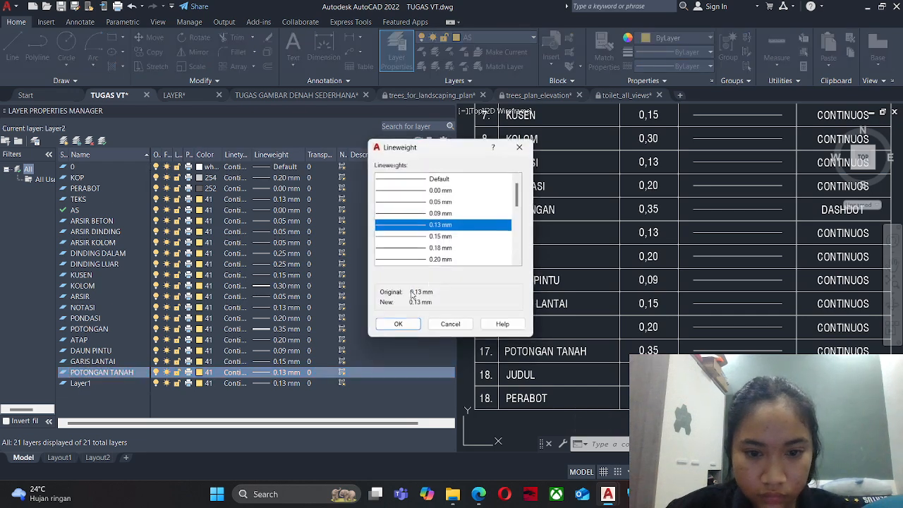
{"action": "scroll", "coordinate": [432, 240], "scroll_direction": "down", "scroll_amount": 2}
{"action": "left_click", "coordinate": [424, 224]}
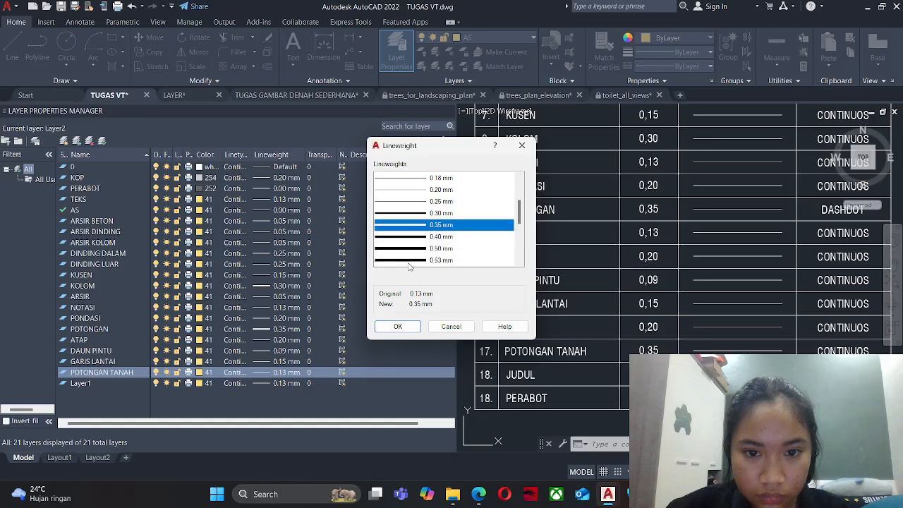
{"action": "left_click", "coordinate": [398, 326]}
Rename Layer1 to JUDUL and set its lineweight to 0.30 mm.
{"action": "left_click", "coordinate": [115, 383]}
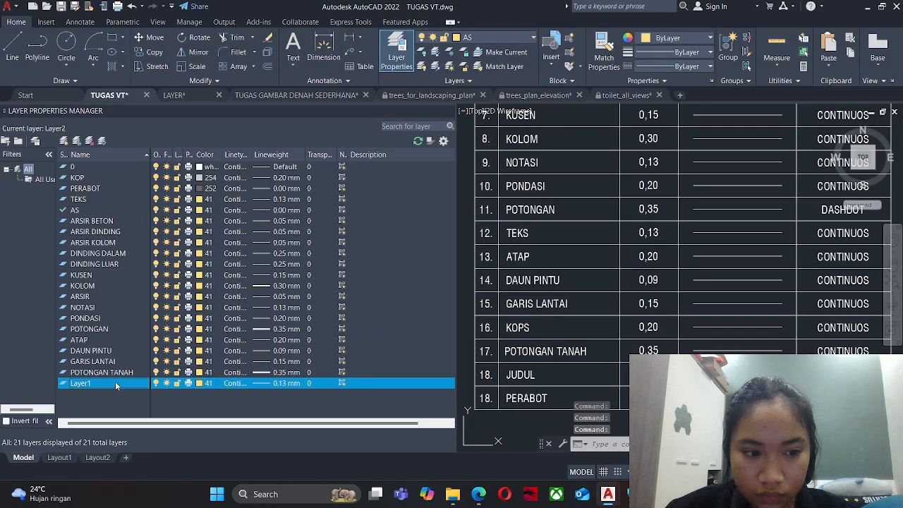
{"action": "left_click", "coordinate": [115, 381]}
{"action": "type", "text": "J"}
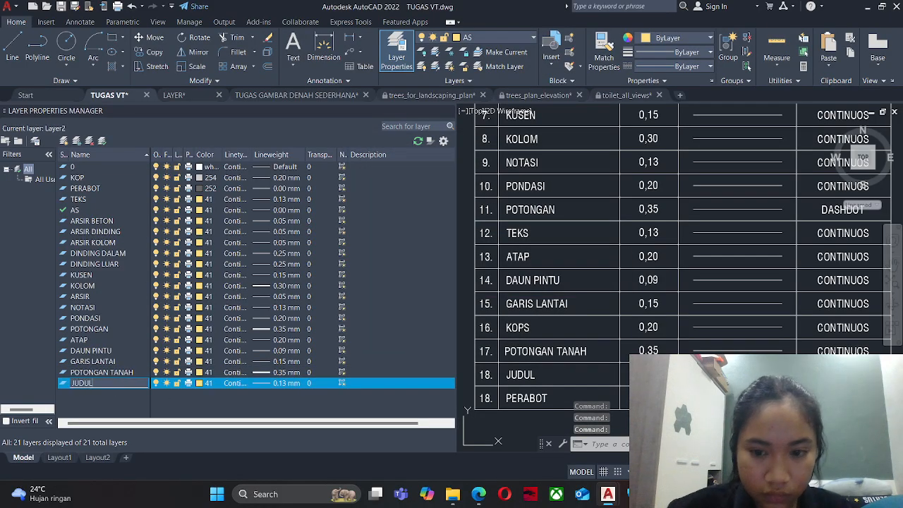
{"action": "type", "text": "UDUL"}
{"action": "left_click", "coordinate": [280, 382]}
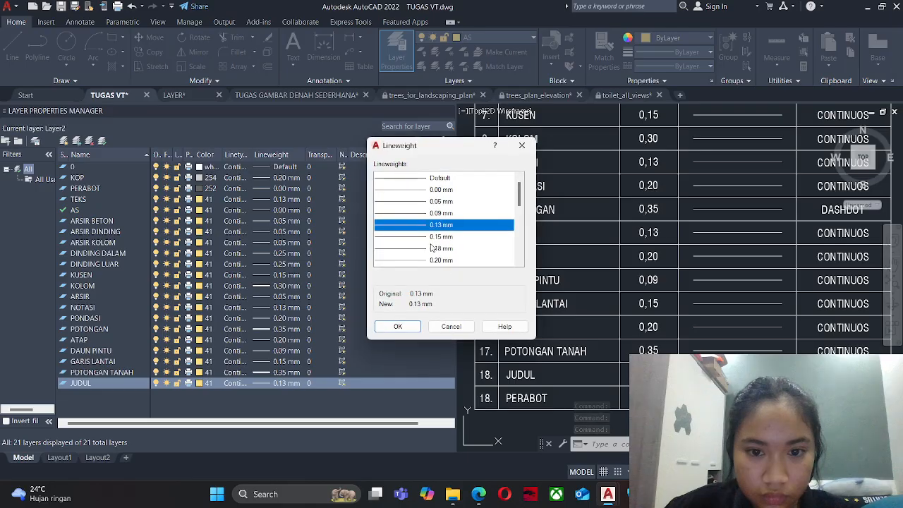
{"action": "scroll", "coordinate": [432, 247], "scroll_direction": "down", "scroll_amount": 2}
{"action": "left_click", "coordinate": [434, 247]}
{"action": "left_click", "coordinate": [398, 326]}
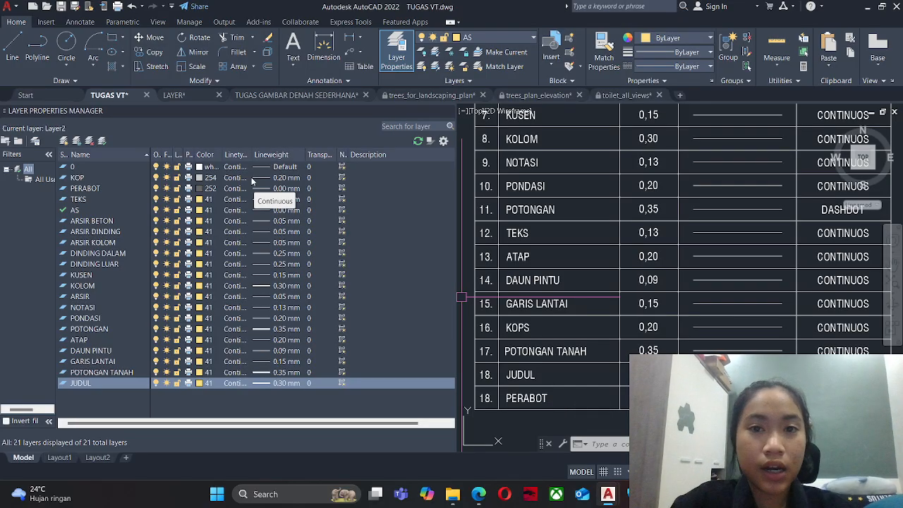
Set the TEKS layer's color to index 121 and the ARSIR BETON layer's color to index 213.
{"action": "left_click", "coordinate": [201, 199]}
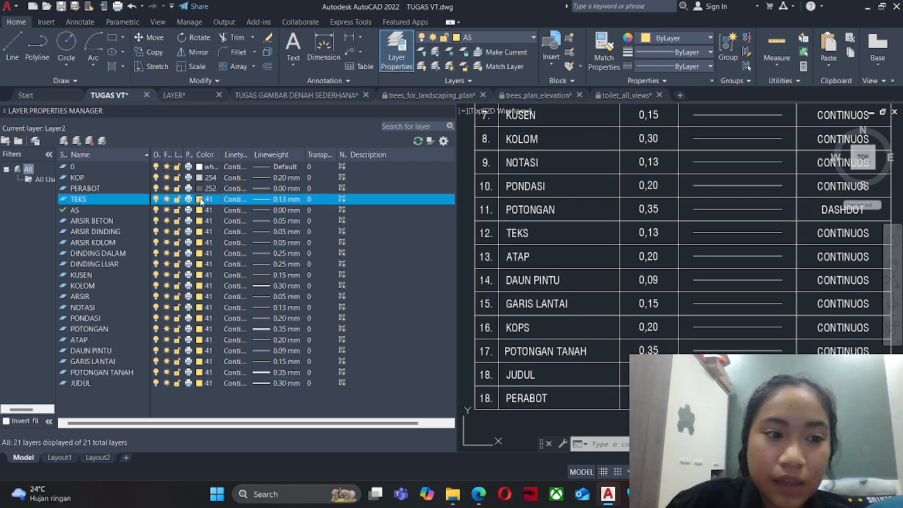
{"action": "left_click", "coordinate": [446, 215]}
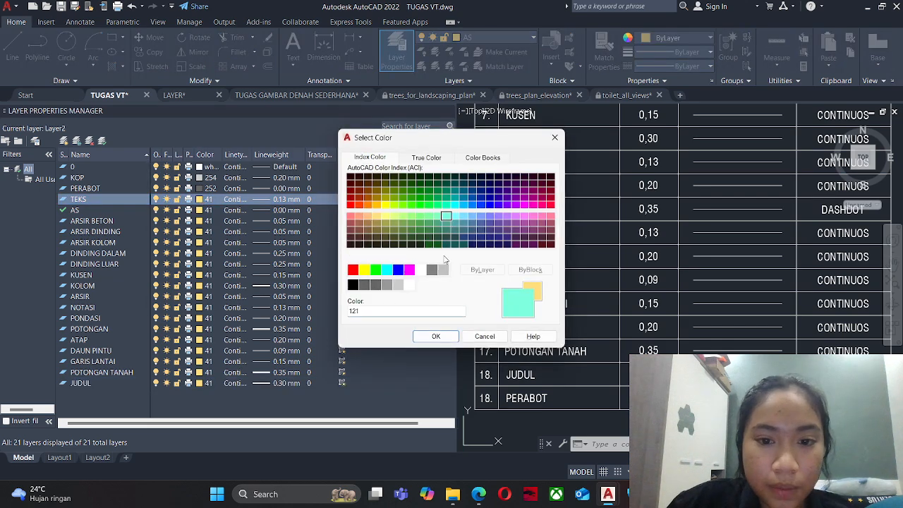
{"action": "left_click", "coordinate": [436, 336]}
{"action": "left_click", "coordinate": [200, 222]}
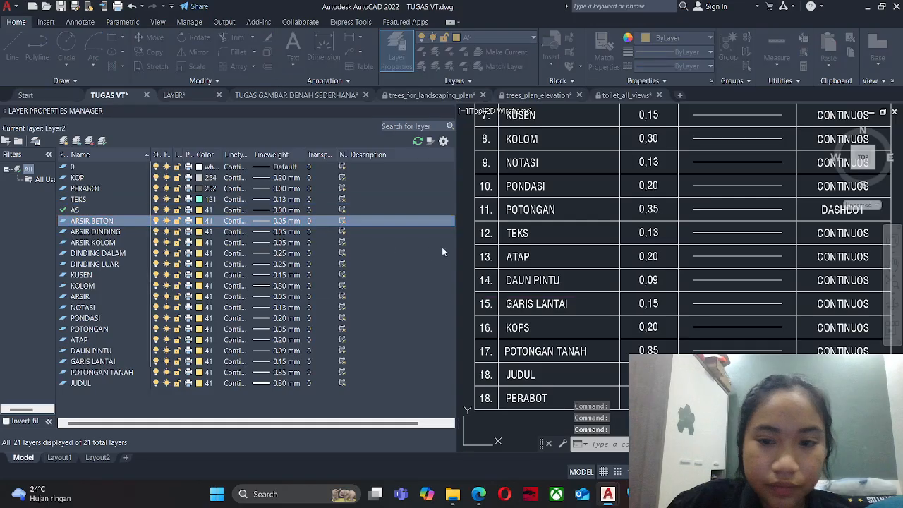
{"action": "left_click", "coordinate": [525, 223]}
{"action": "left_click", "coordinate": [436, 336]}
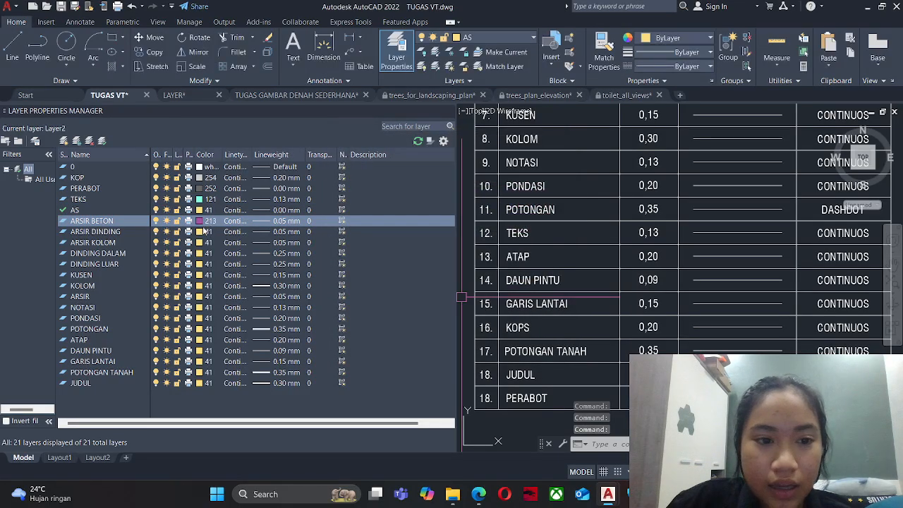
Set the ARSIR DINDING layer's color to orange, index color 30.
{"action": "left_click", "coordinate": [200, 232]}
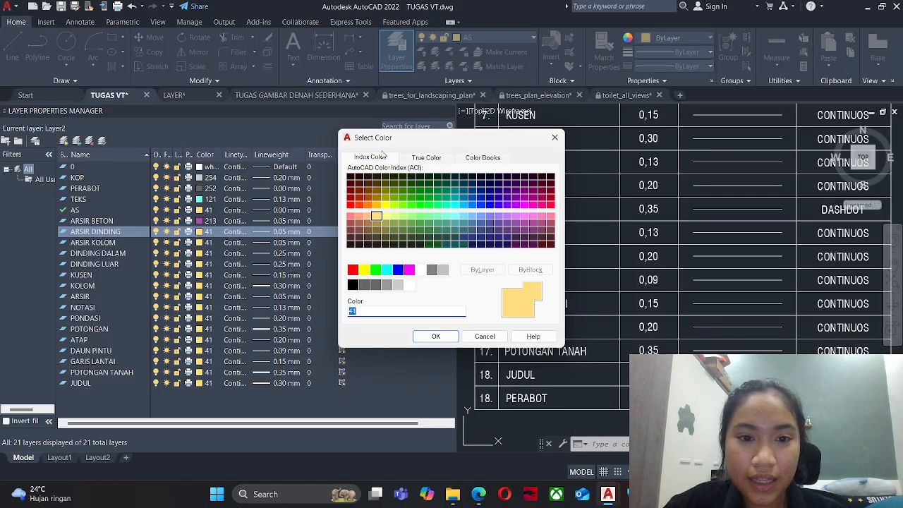
{"action": "left_click", "coordinate": [436, 159]}
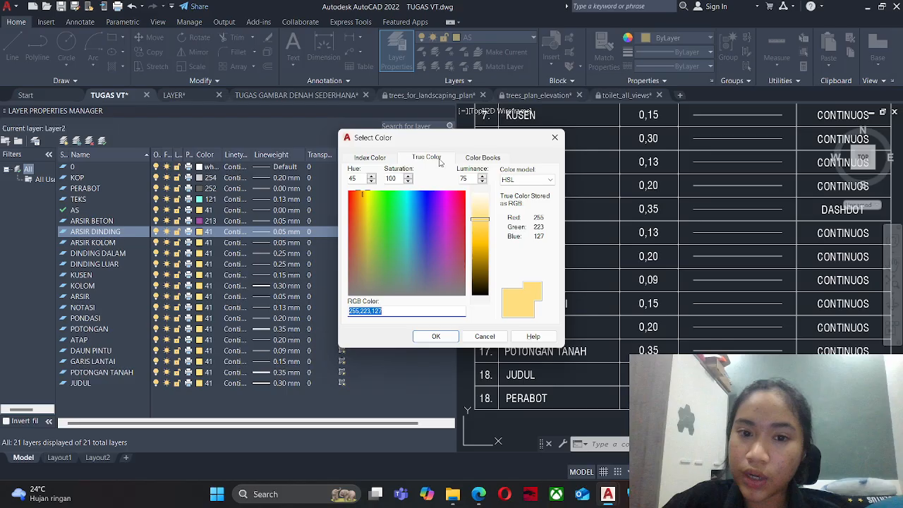
{"action": "left_click", "coordinate": [483, 158]}
{"action": "left_click", "coordinate": [360, 161]}
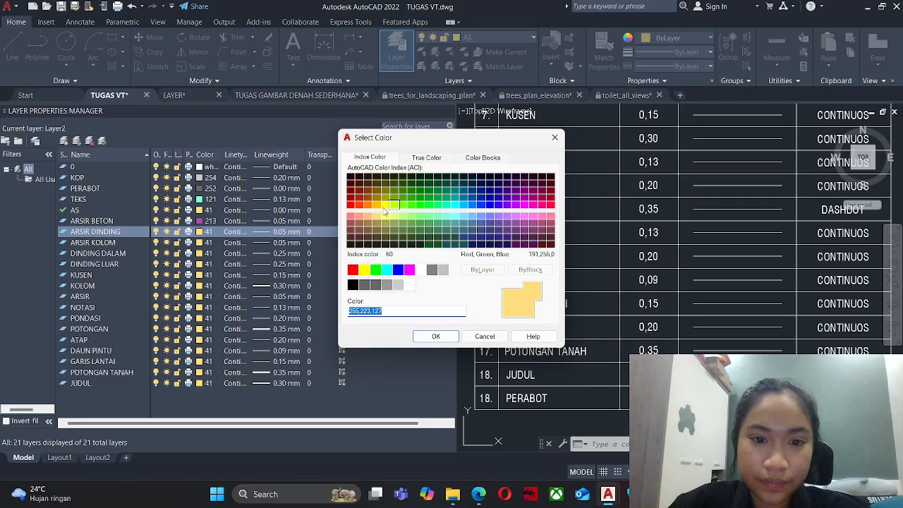
{"action": "left_click", "coordinate": [367, 204]}
{"action": "left_click", "coordinate": [436, 336]}
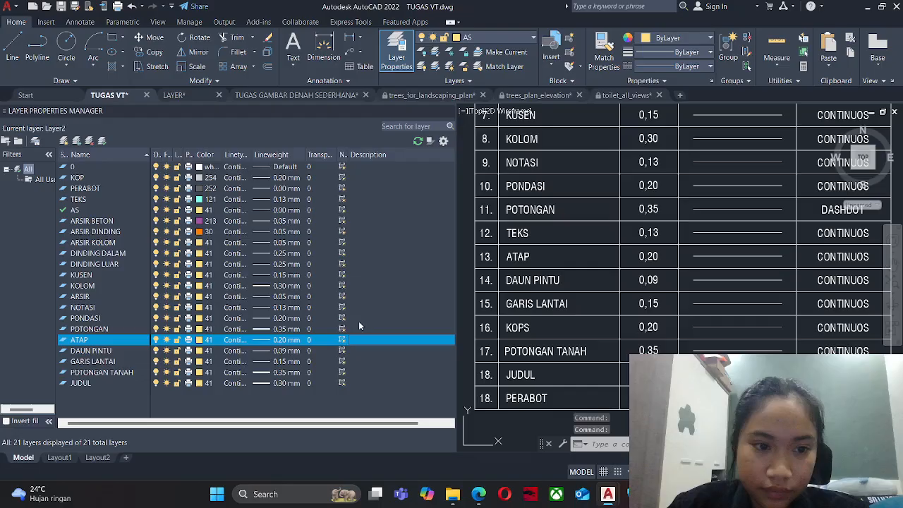
Set the ARSIR KOLOM layer's color to light blue, index color 140.
{"action": "left_click", "coordinate": [198, 246]}
{"action": "left_click", "coordinate": [198, 243]}
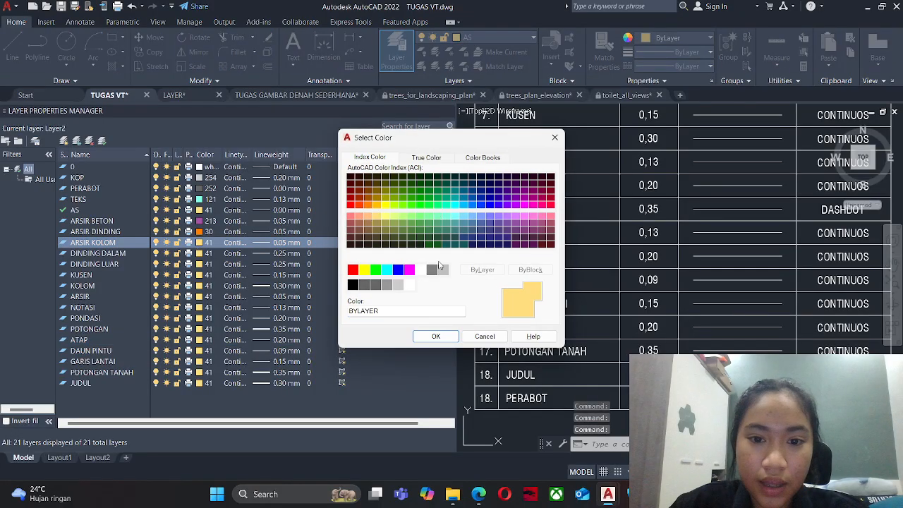
{"action": "left_click", "coordinate": [437, 336]}
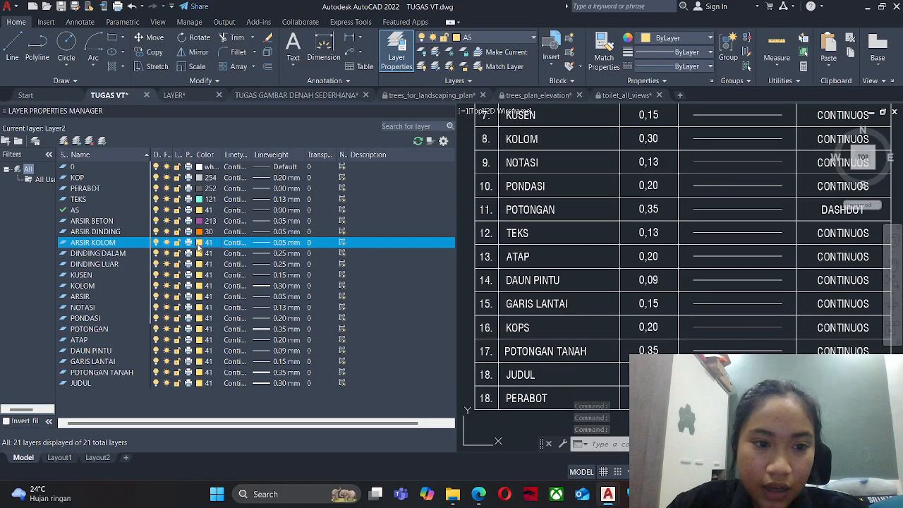
{"action": "left_click", "coordinate": [198, 244]}
{"action": "left_click", "coordinate": [457, 205]}
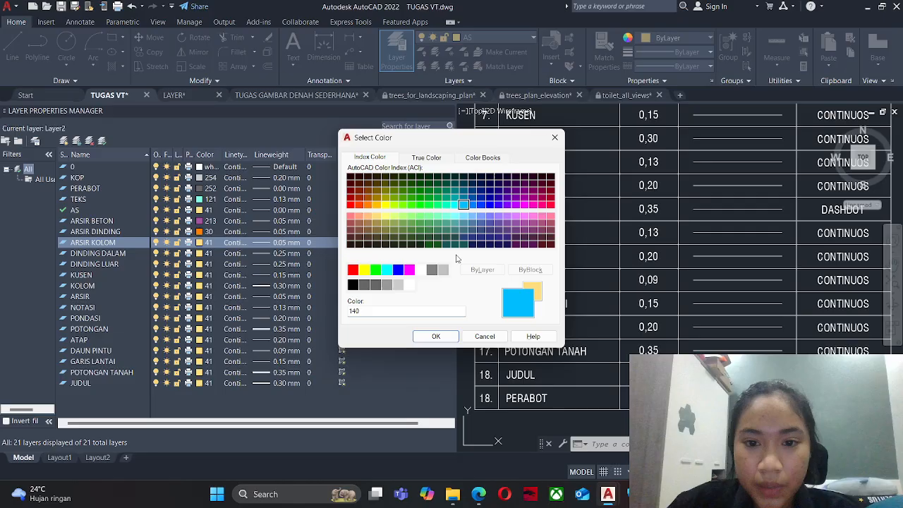
{"action": "left_click", "coordinate": [435, 332]}
Set the DINDING DALAM layer's color to index 32 and the DINDING LUAR layer's color to index 160.
{"action": "left_click", "coordinate": [200, 253]}
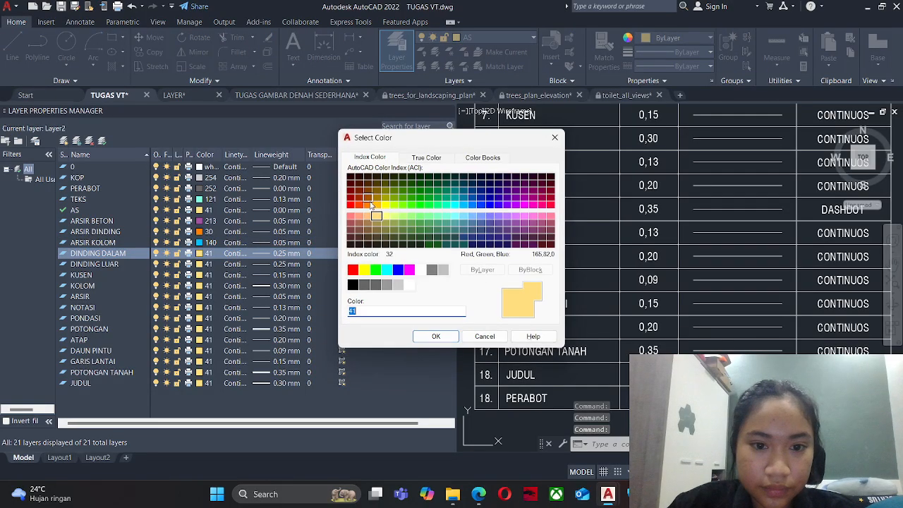
{"action": "left_click", "coordinate": [368, 197]}
{"action": "left_click", "coordinate": [436, 336]}
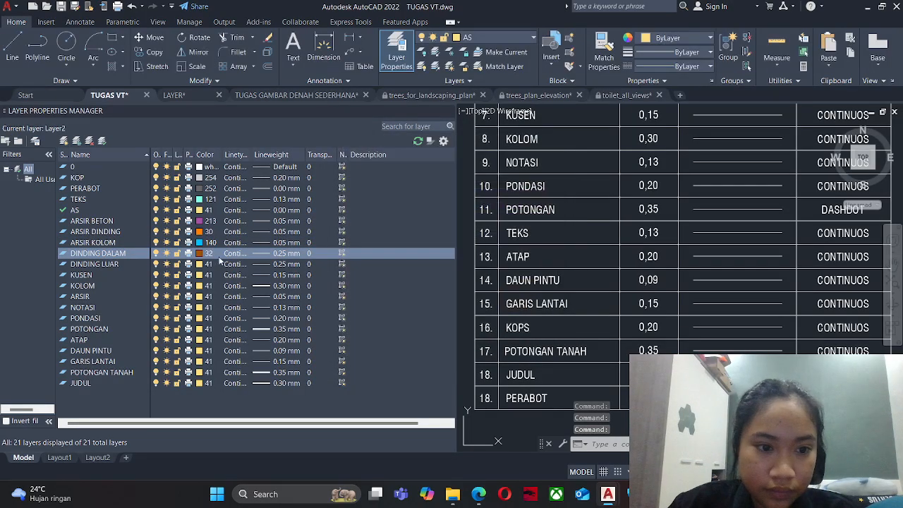
{"action": "left_click", "coordinate": [199, 264]}
{"action": "left_click", "coordinate": [479, 204]}
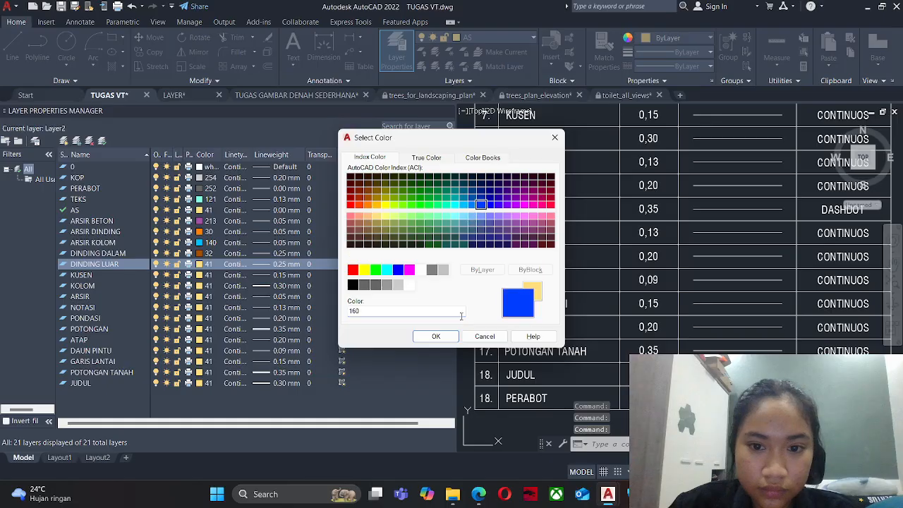
{"action": "left_click", "coordinate": [435, 330]}
Set the KUSEN layer's color to blue, index color 170.
{"action": "left_click", "coordinate": [199, 275]}
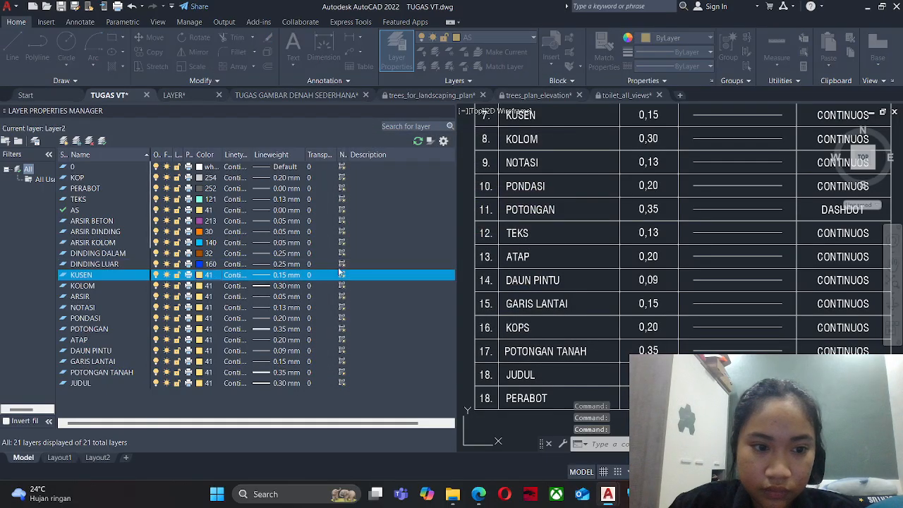
{"action": "left_click", "coordinate": [491, 205]}
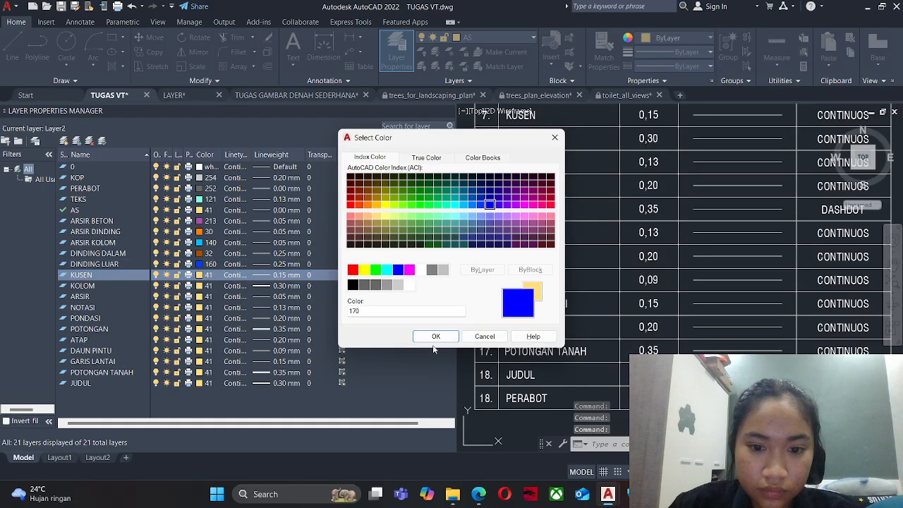
{"action": "left_click", "coordinate": [423, 337]}
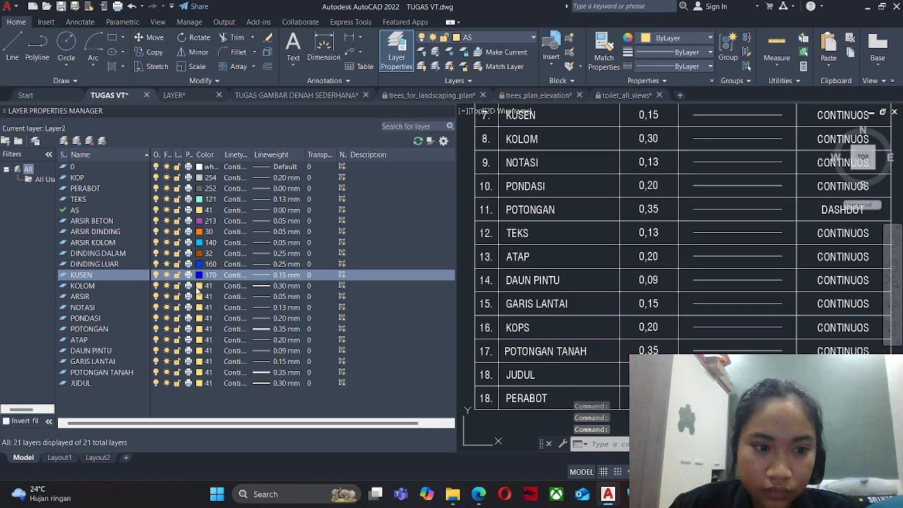
Set the KUSEN layer's color to index 230 and the KOLOM layer's color to index 105.
{"action": "left_click", "coordinate": [199, 277]}
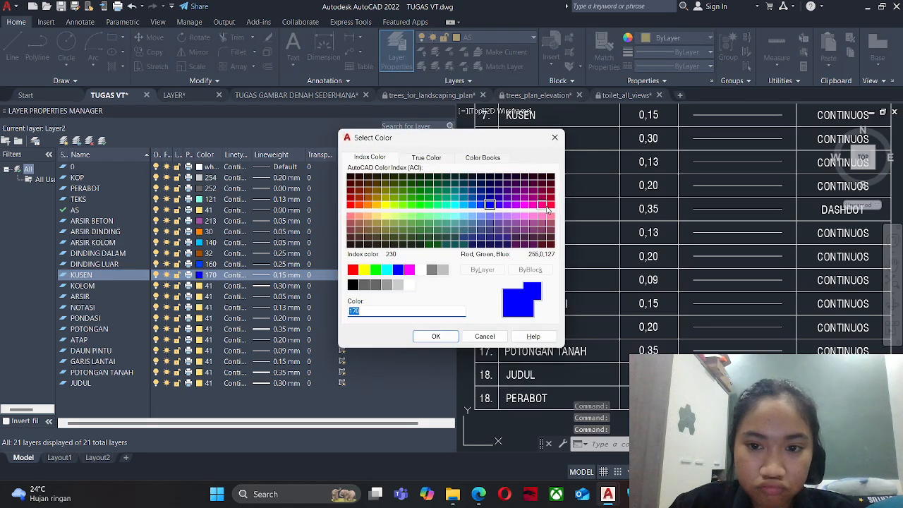
{"action": "left_click", "coordinate": [542, 204]}
{"action": "left_click", "coordinate": [436, 337]}
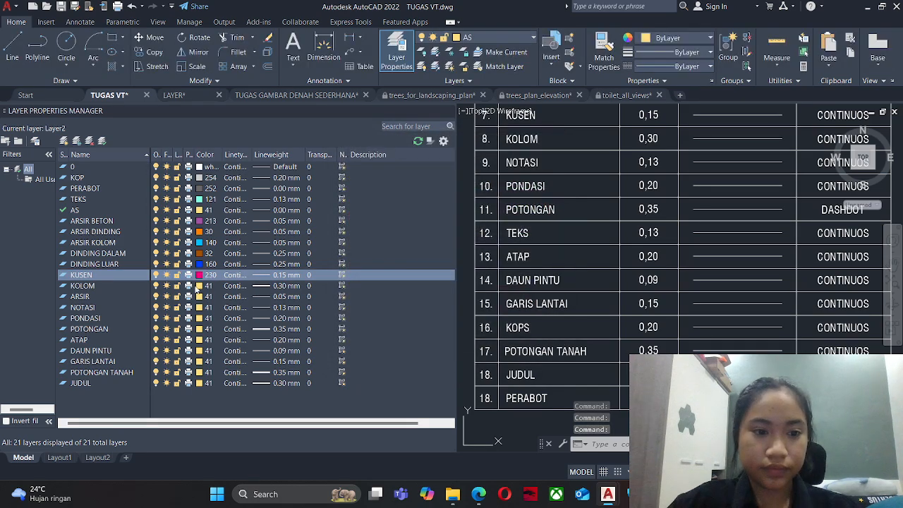
{"action": "left_click", "coordinate": [199, 286]}
{"action": "left_click", "coordinate": [429, 230]}
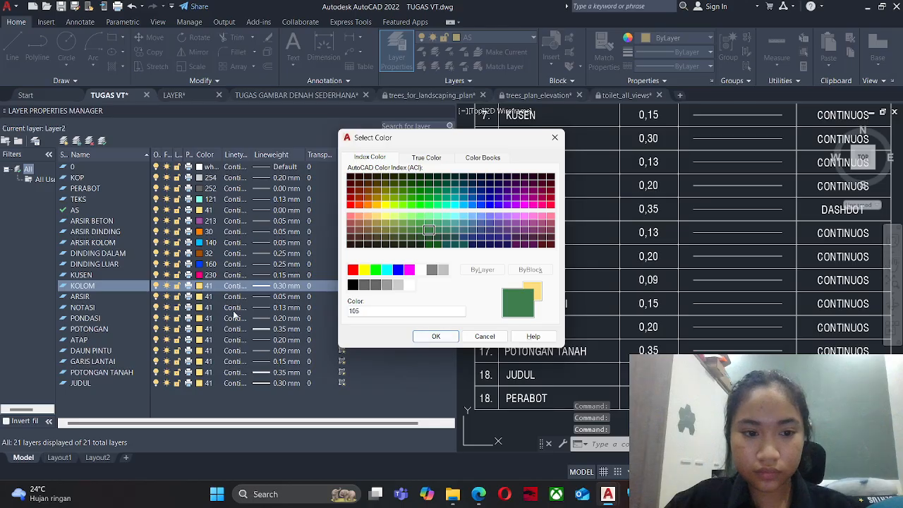
{"action": "left_click", "coordinate": [433, 337]}
Set the ARSIR layer's color to index 22 and the NOTASI layer's color to index 130.
{"action": "left_click", "coordinate": [199, 296]}
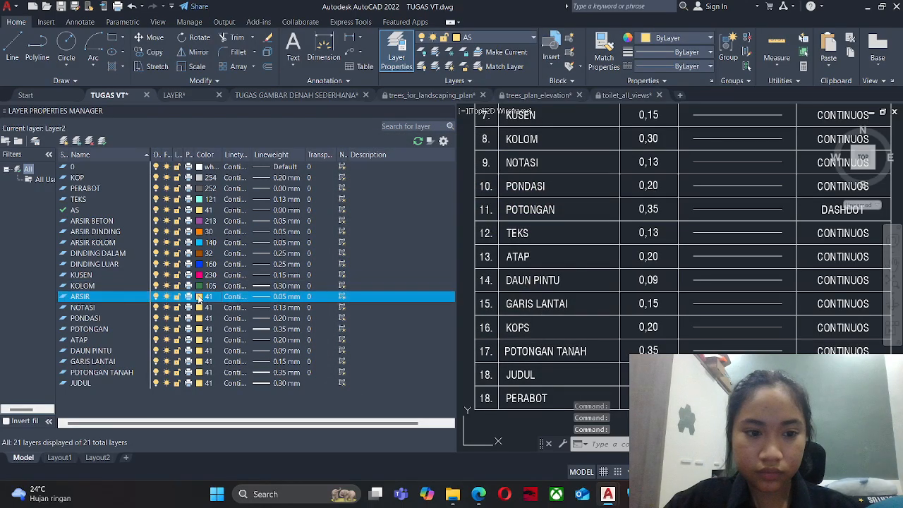
{"action": "left_click", "coordinate": [359, 197]}
{"action": "left_click", "coordinate": [435, 336]}
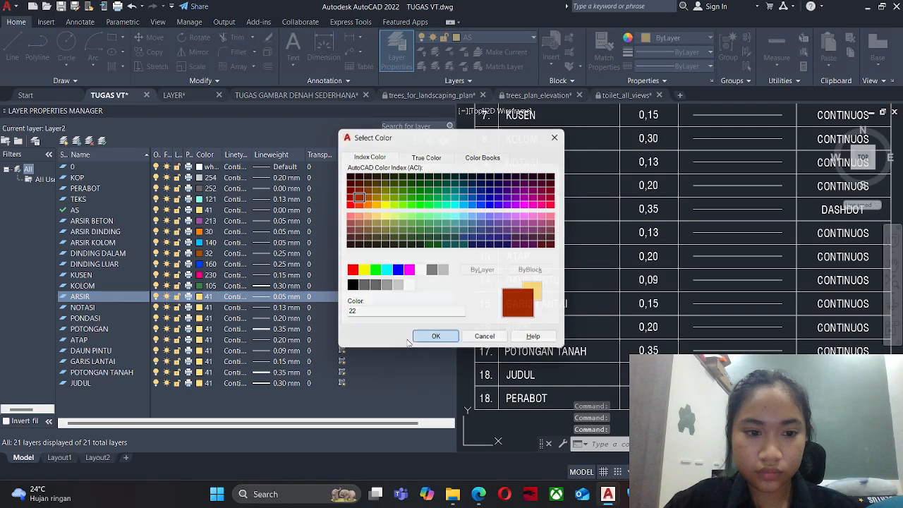
{"action": "left_click", "coordinate": [199, 307]}
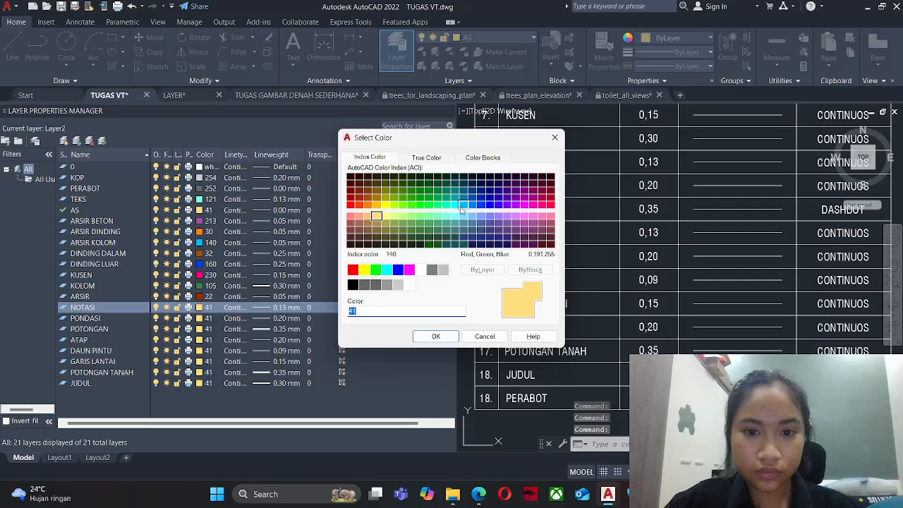
{"action": "left_click", "coordinate": [459, 205]}
{"action": "left_click", "coordinate": [435, 336]}
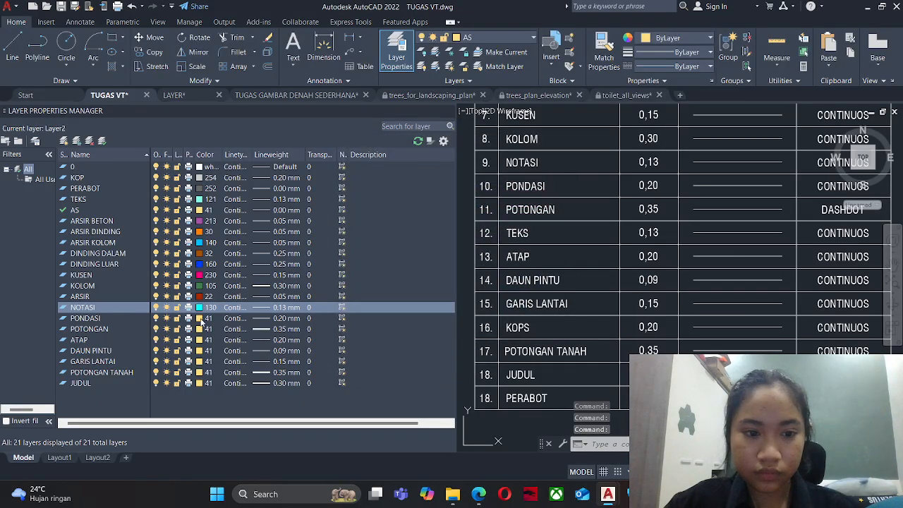
Set the PONDASI layer's color to index 201 and the POTONGAN layer's color to index 10.
{"action": "left_click", "coordinate": [200, 319]}
{"action": "left_click", "coordinate": [519, 218]}
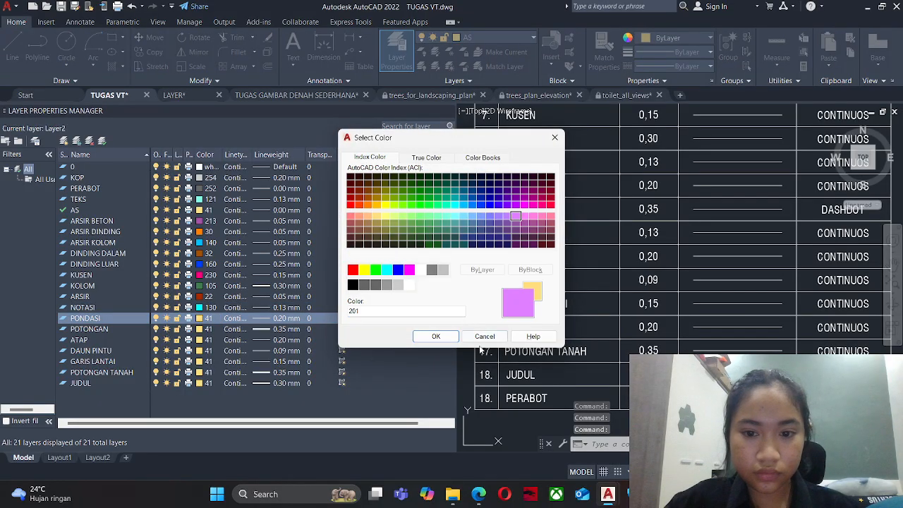
{"action": "left_click", "coordinate": [451, 337]}
{"action": "left_click", "coordinate": [203, 329]}
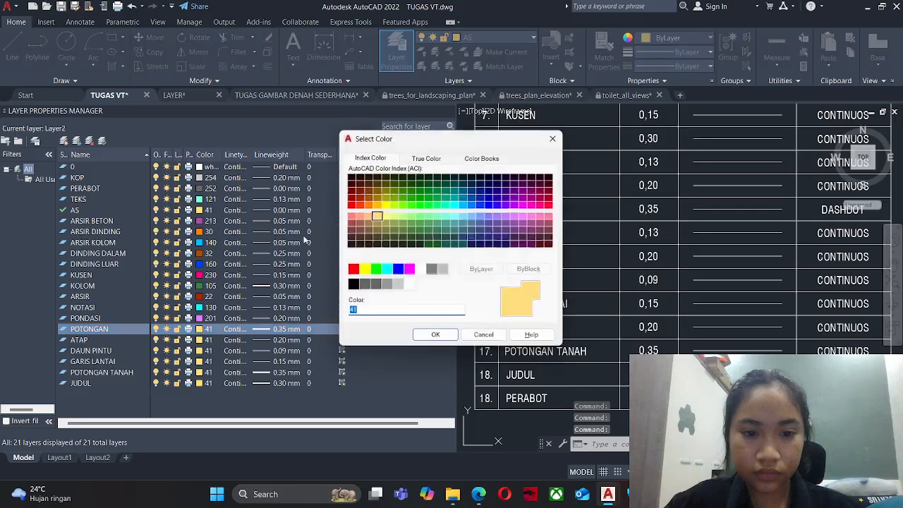
{"action": "left_click", "coordinate": [351, 204]}
{"action": "left_click", "coordinate": [436, 336]}
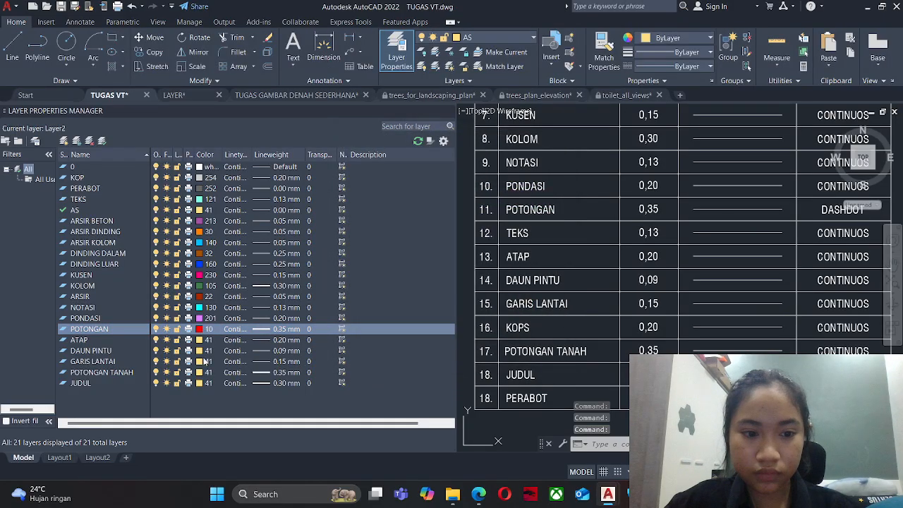
Set the ATAP layer's color to index 180 and the DAUN PINTU layer's color to index 82.
{"action": "left_click", "coordinate": [199, 340]}
{"action": "left_click", "coordinate": [498, 204]}
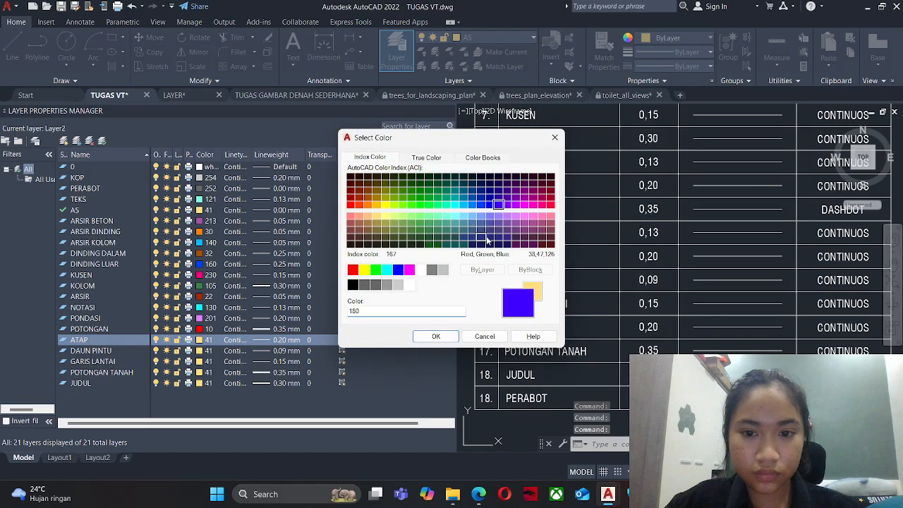
{"action": "left_click", "coordinate": [436, 337]}
{"action": "left_click", "coordinate": [204, 350]}
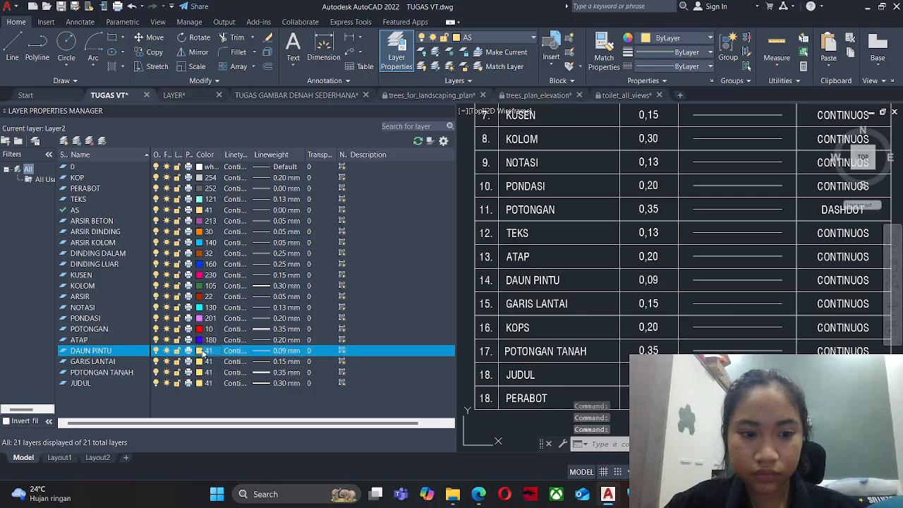
{"action": "left_click", "coordinate": [412, 205]}
{"action": "left_click", "coordinate": [423, 335]}
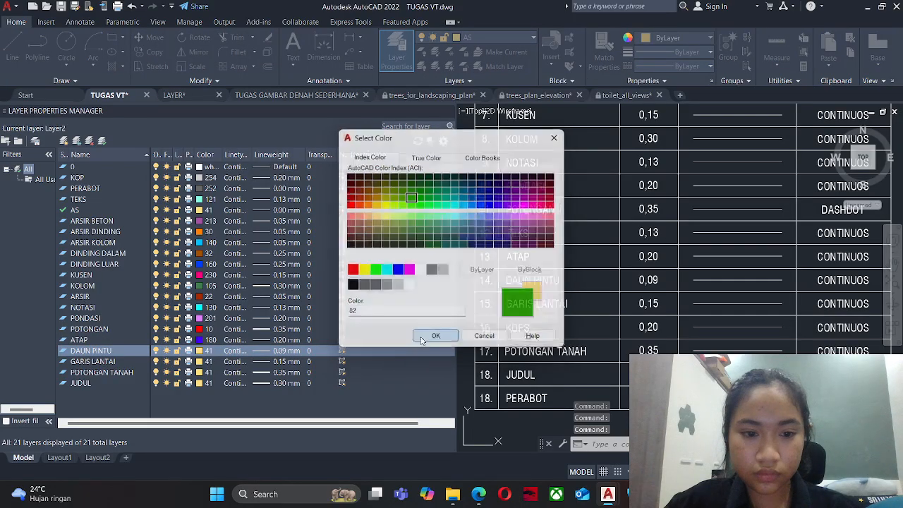
Set the GARIS LANTAI layer's color to index 110 and the POTONGAN TANAH layer's color to index 12.
{"action": "left_click", "coordinate": [200, 361]}
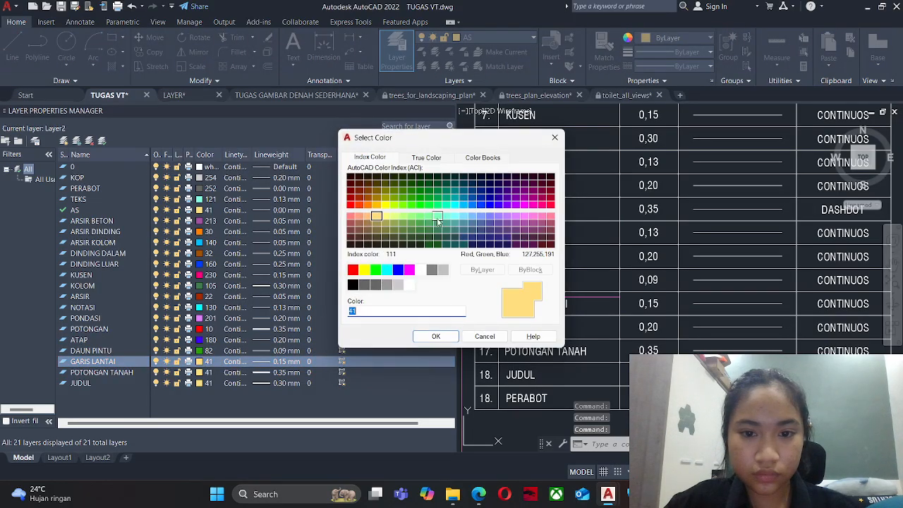
{"action": "left_click", "coordinate": [437, 205]}
{"action": "left_click", "coordinate": [435, 336]}
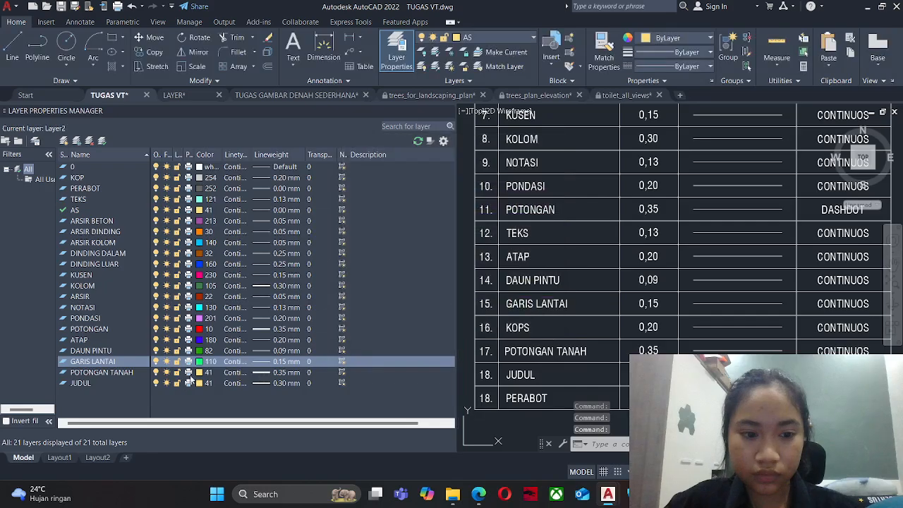
{"action": "left_click", "coordinate": [202, 371]}
{"action": "left_click", "coordinate": [201, 372]}
{"action": "left_click", "coordinate": [353, 197]}
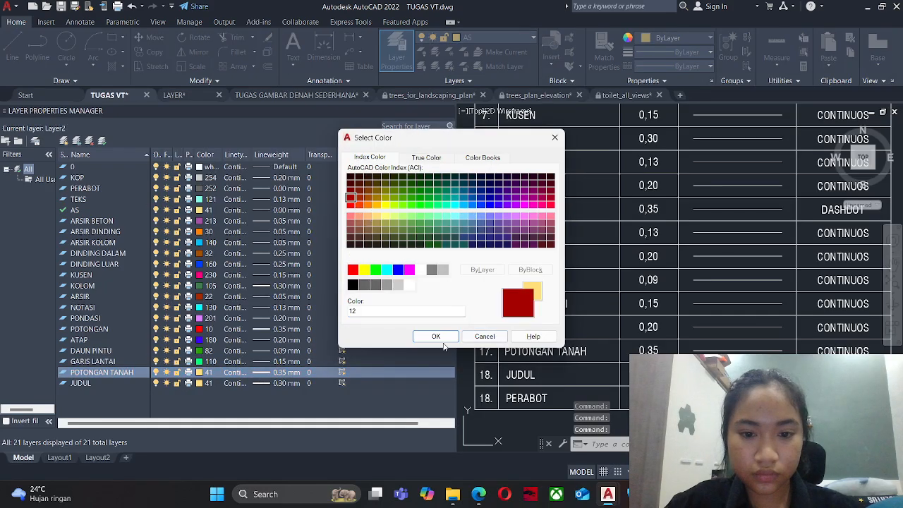
{"action": "left_click", "coordinate": [435, 332]}
Set the JUDUL layer's color to index 230 and close the layer manager.
{"action": "left_click", "coordinate": [201, 383]}
{"action": "left_click", "coordinate": [201, 383]}
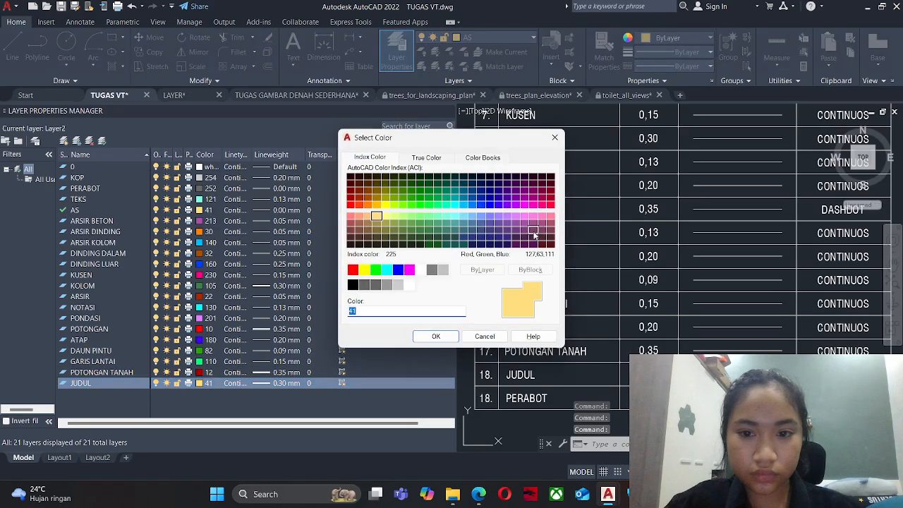
{"action": "left_click", "coordinate": [543, 205]}
{"action": "left_click", "coordinate": [436, 336]}
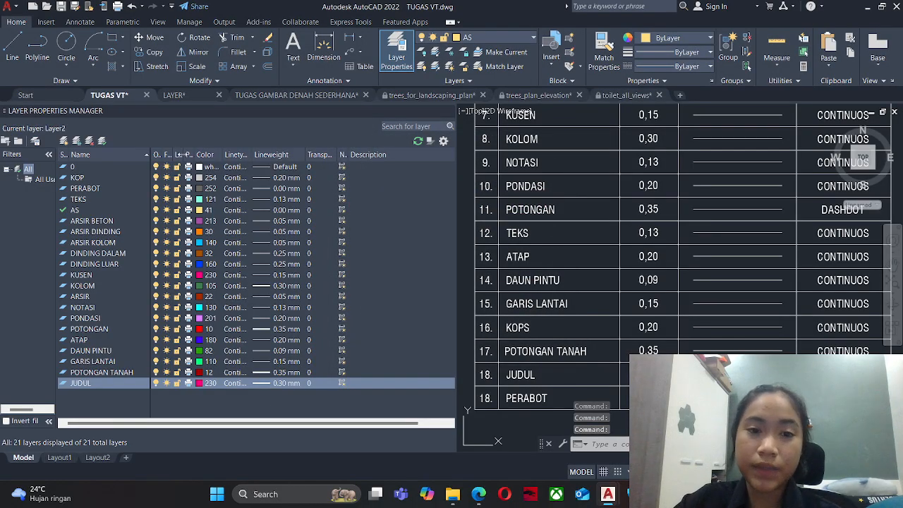
{"action": "left_click", "coordinate": [449, 115]}
Erase the entire layer reference table from the drawing.
{"action": "scroll", "coordinate": [333, 242], "scroll_direction": "down", "scroll_amount": 4}
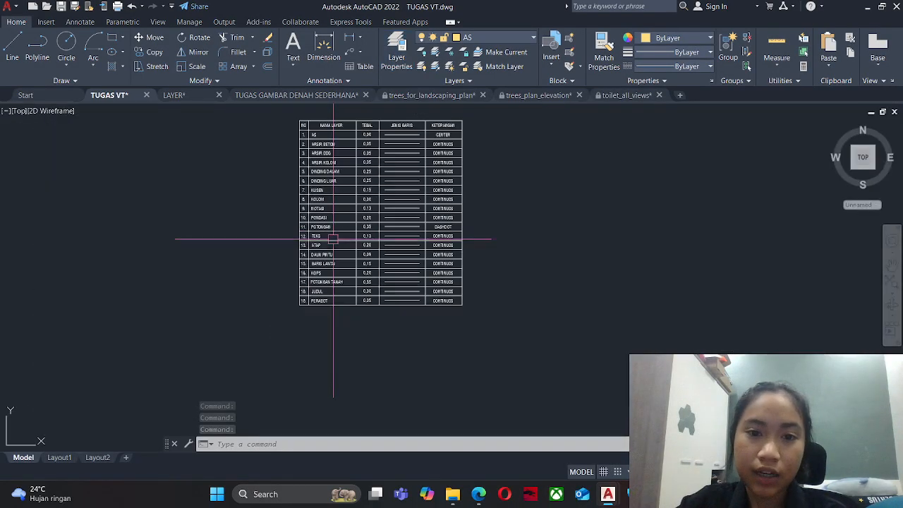
{"action": "left_click", "coordinate": [483, 383]}
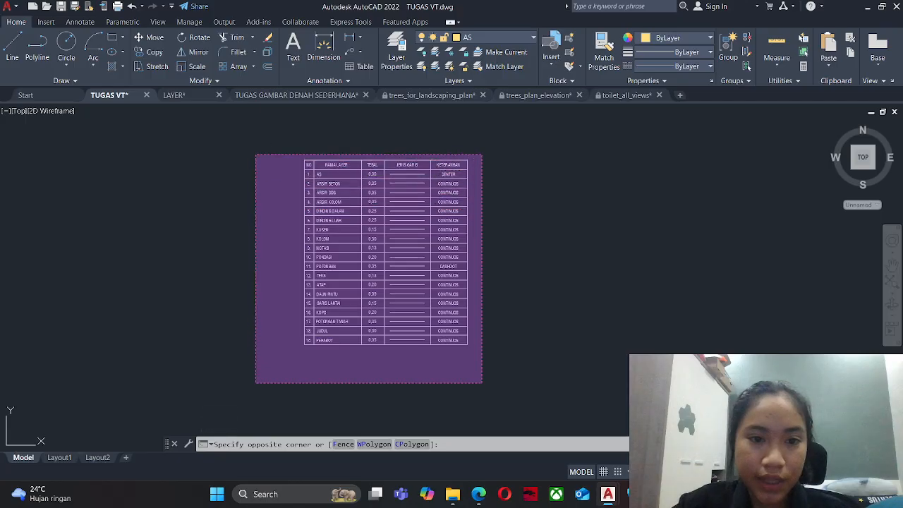
{"action": "left_click", "coordinate": [256, 154]}
{"action": "type", "text": "E"}
{"action": "key", "text": "Return"}
{"action": "key", "text": "Escape"}
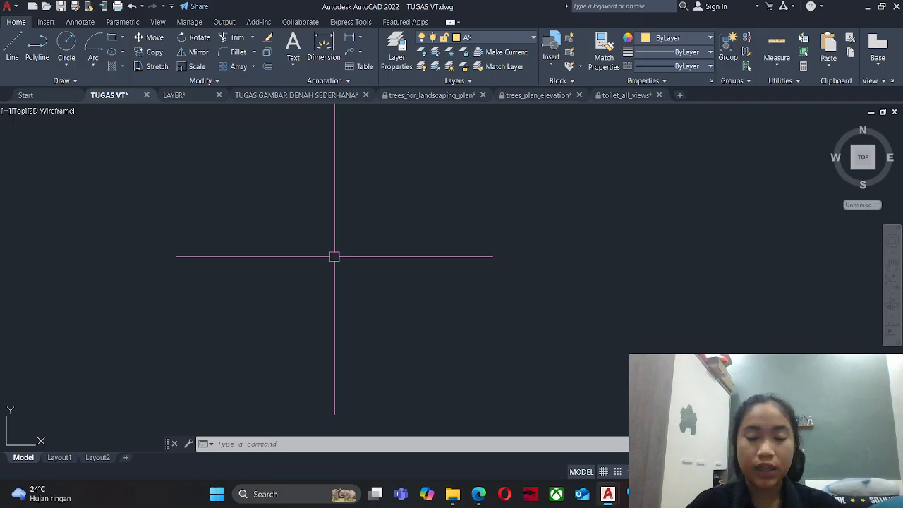
Configure the drawing units with a length precision of 0.00 and centimeters as the insertion scale.
{"action": "key", "text": "Return"}
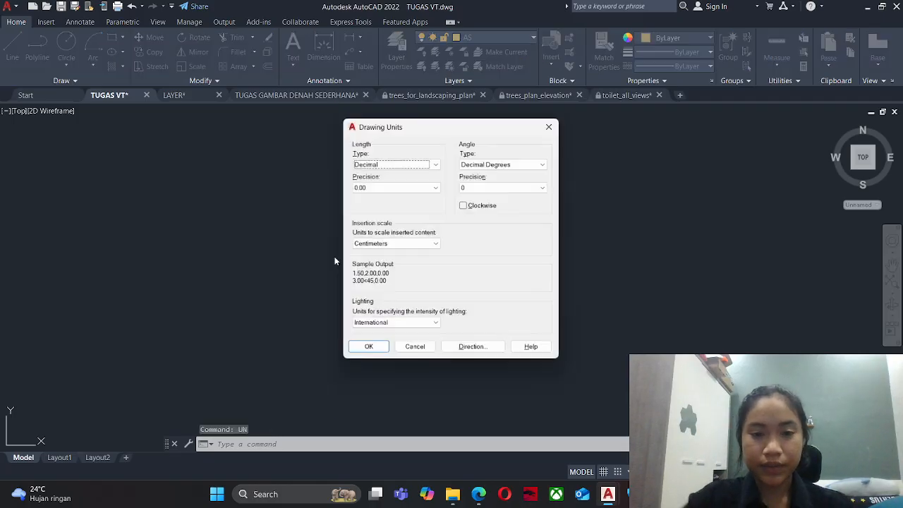
{"action": "left_click", "coordinate": [375, 189]}
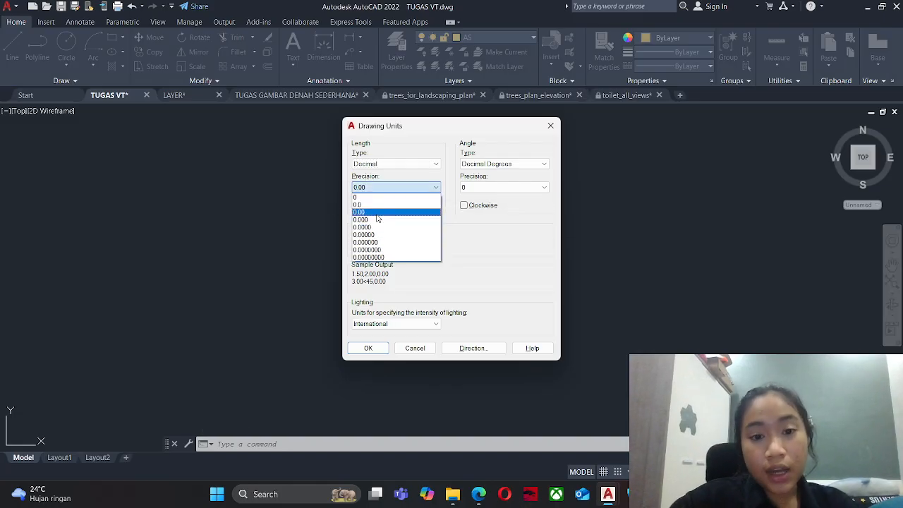
{"action": "left_click", "coordinate": [377, 214]}
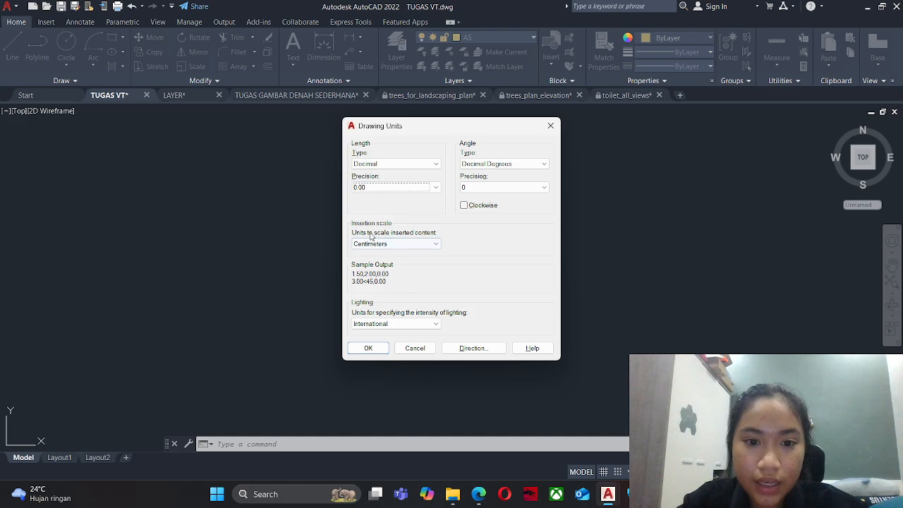
{"action": "left_click", "coordinate": [370, 244]}
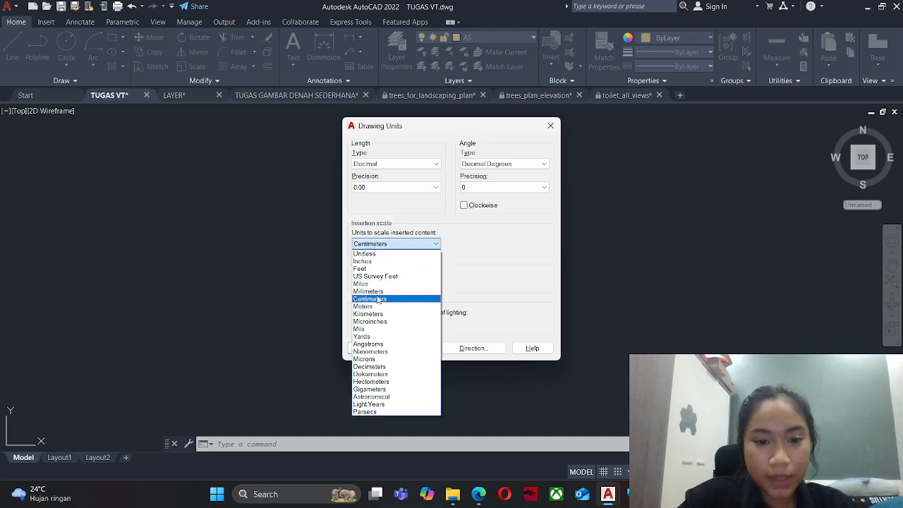
{"action": "left_click", "coordinate": [379, 299]}
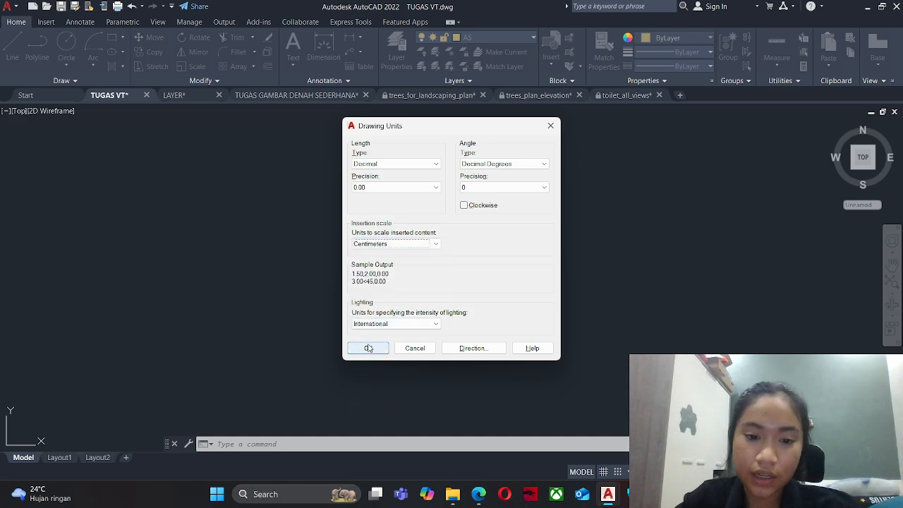
{"action": "left_click", "coordinate": [368, 347]}
Make AS the current layer.
{"action": "scroll", "coordinate": [331, 194], "scroll_direction": "down", "scroll_amount": 4}
{"action": "middle_click_drag", "start_coordinate": [342, 240], "coordinate": [357, 240]}
{"action": "middle_click_drag", "start_coordinate": [324, 291], "coordinate": [474, 213]}
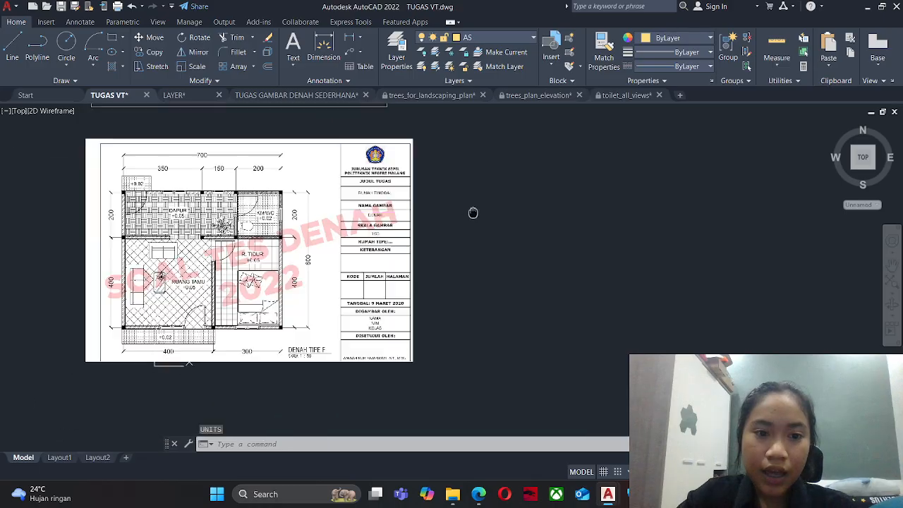
{"action": "middle_click_drag", "start_coordinate": [385, 271], "coordinate": [496, 279]}
{"action": "scroll", "coordinate": [406, 290], "scroll_direction": "up", "scroll_amount": 2}
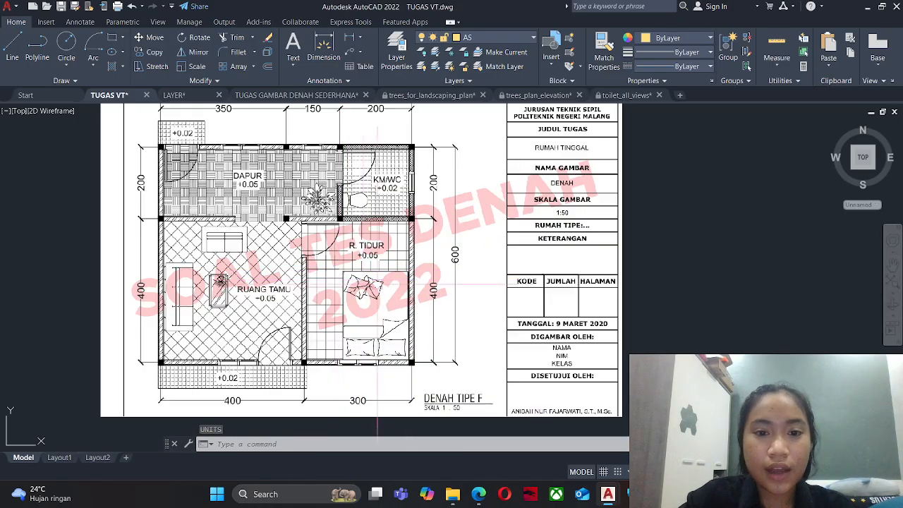
{"action": "scroll", "coordinate": [342, 275], "scroll_direction": "down", "scroll_amount": 2}
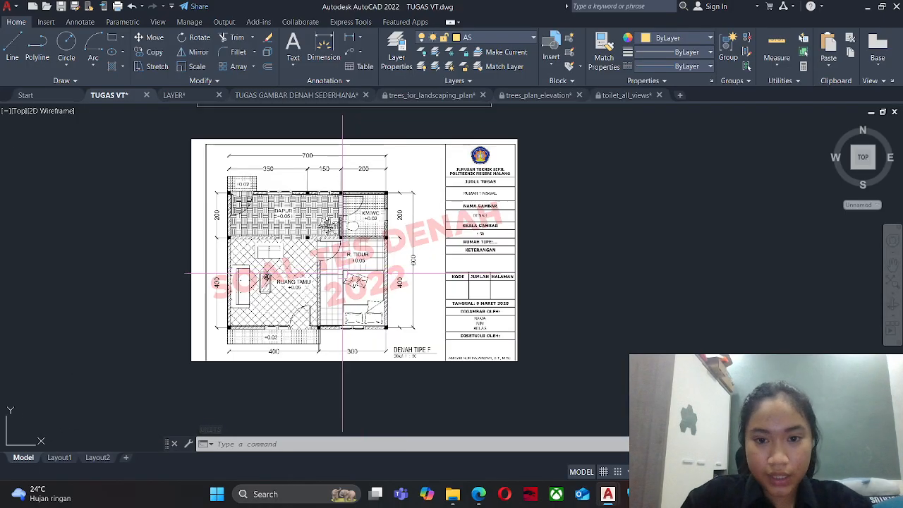
{"action": "middle_click_drag", "start_coordinate": [319, 273], "coordinate": [339, 251]}
{"action": "key", "text": "Escape"}
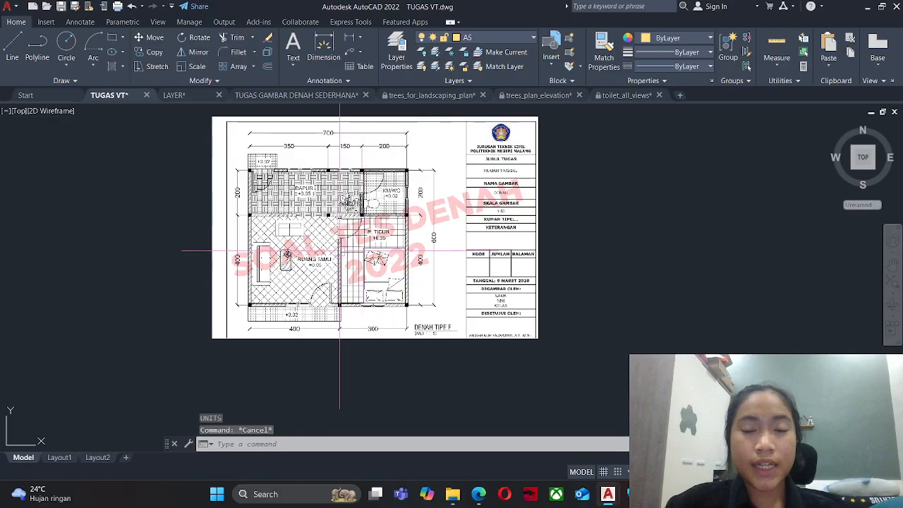
{"action": "left_click", "coordinate": [484, 39]}
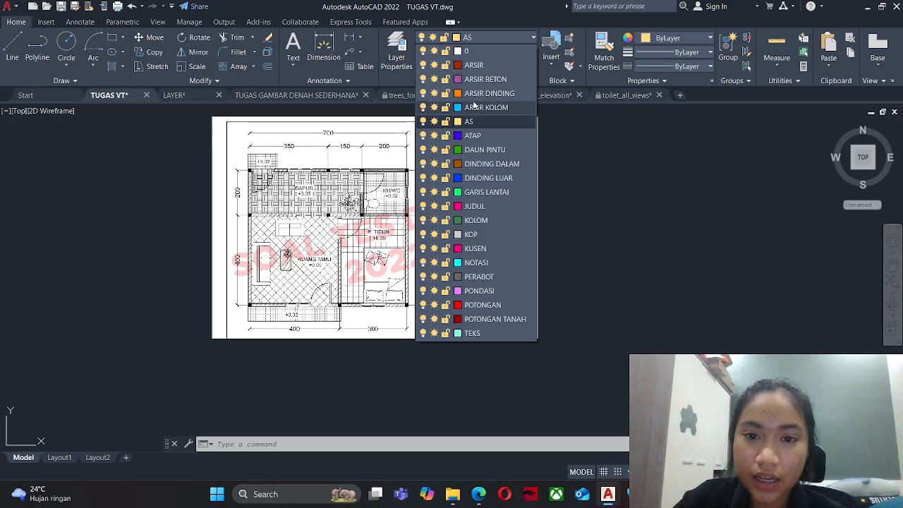
{"action": "left_click", "coordinate": [483, 122]}
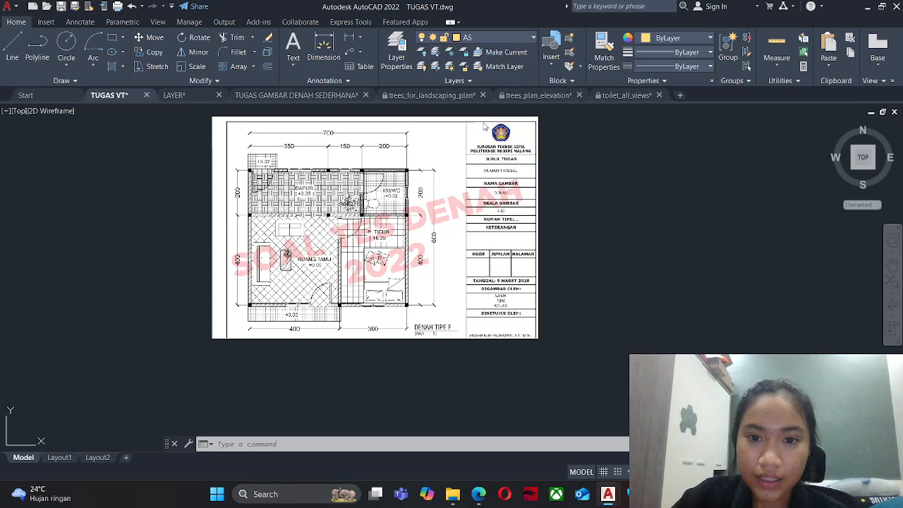
Examine the Denah Tipe F reference plan, including its room layout and overall dimensions.
{"action": "mouse_move", "coordinate": [451, 213]}
{"action": "middle_mouse_down"}
{"action": "mouse_move", "coordinate": [413, 216]}
{"action": "mouse_move", "coordinate": [341, 199]}
{"action": "middle_mouse_up"}
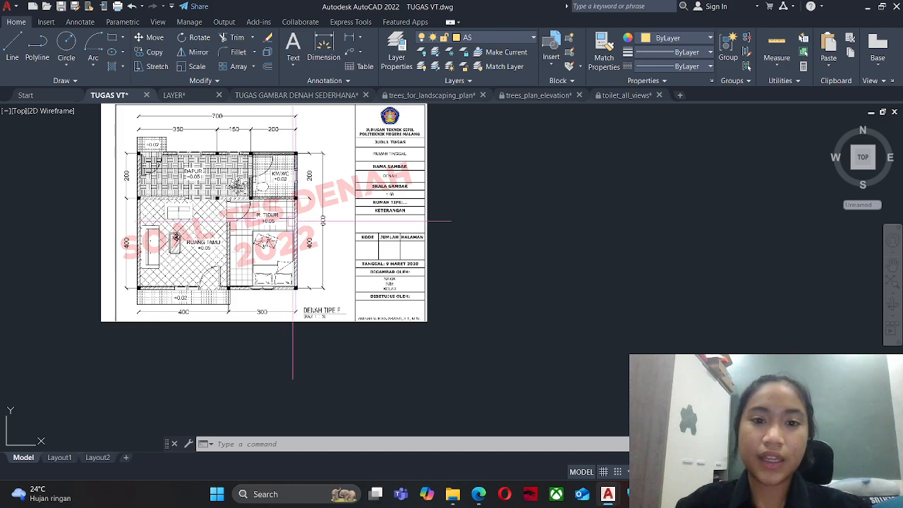
{"action": "scroll", "coordinate": [295, 227], "scroll_direction": "down", "scroll_amount": 2}
{"action": "key", "text": "Escape"}
{"action": "key", "text": "Escape"}
{"action": "scroll", "coordinate": [259, 224], "scroll_direction": "up", "scroll_amount": 2}
{"action": "scroll", "coordinate": [309, 258], "scroll_direction": "up", "scroll_amount": 2}
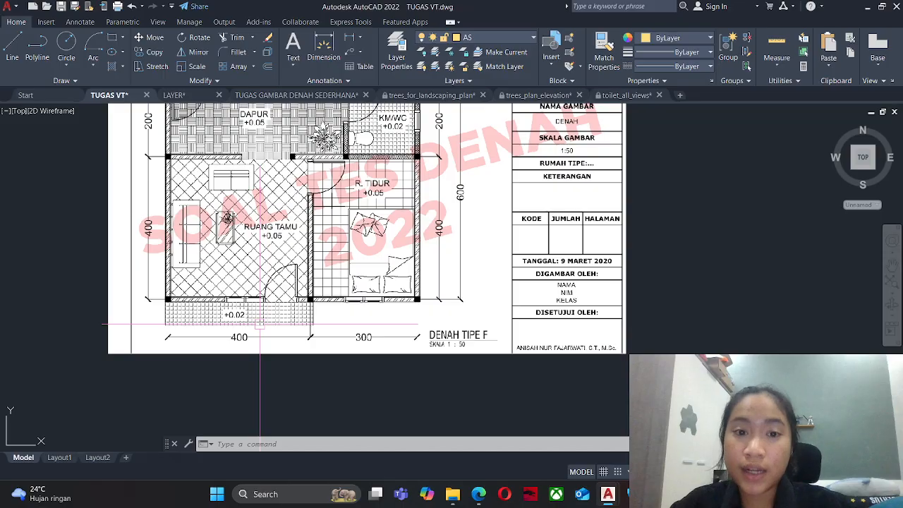
{"action": "scroll", "coordinate": [263, 273], "scroll_direction": "down", "scroll_amount": 3}
{"action": "scroll", "coordinate": [266, 276], "scroll_direction": "up", "scroll_amount": 1}
{"action": "key", "text": "Escape"}
{"action": "key", "text": "Escape"}
{"action": "key", "text": "Escape"}
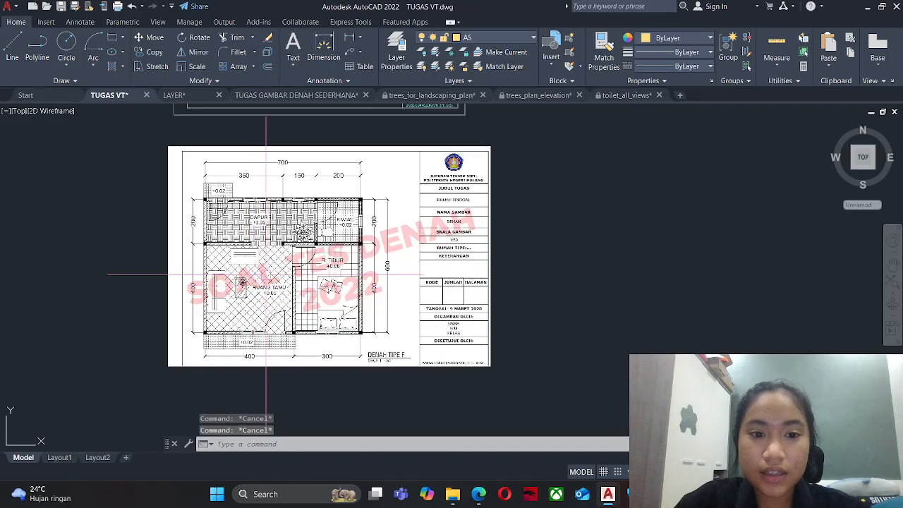
Draw a 700 by 600 rectangle in the empty area beside the reference plan.
{"action": "type", "text": "REC"}
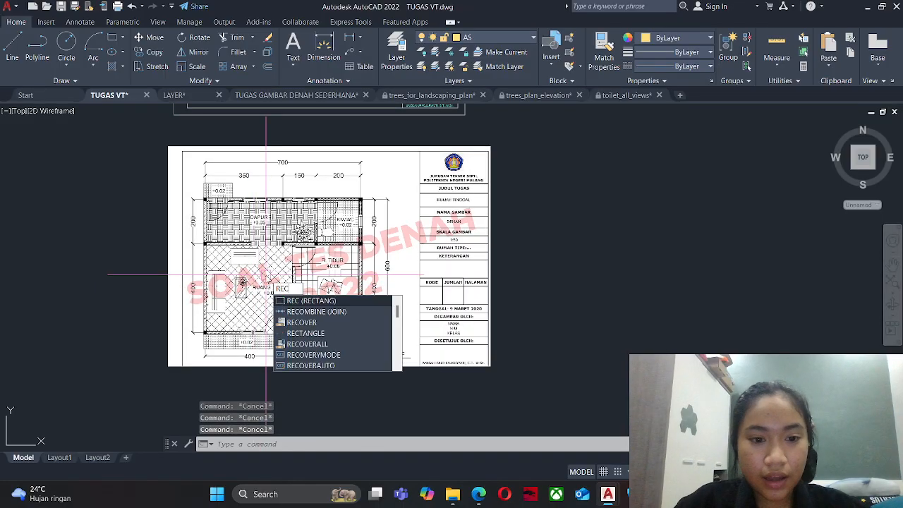
{"action": "key", "text": "Return"}
{"action": "middle_click_drag", "start_coordinate": [390, 319], "coordinate": [307, 309]}
{"action": "middle_click_drag", "start_coordinate": [422, 241], "coordinate": [408, 249]}
{"action": "middle_click_drag", "start_coordinate": [345, 256], "coordinate": [260, 259]}
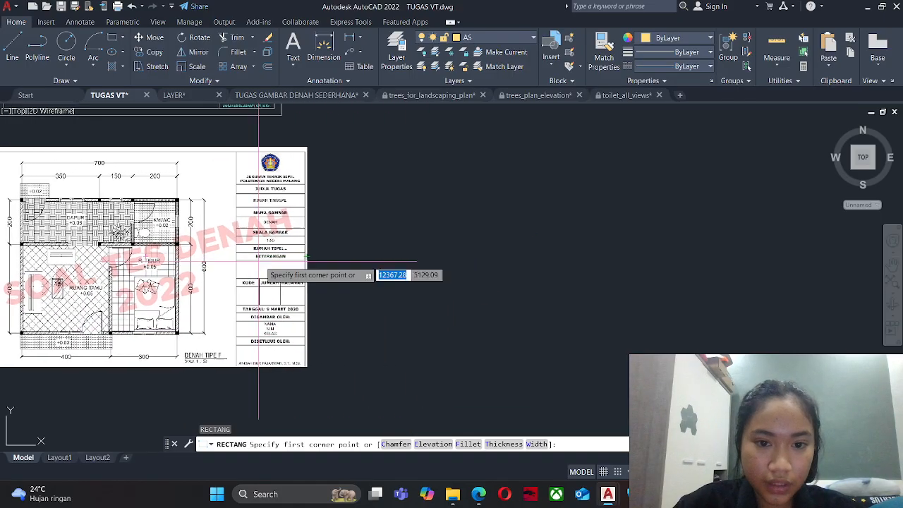
{"action": "left_click", "coordinate": [351, 183]}
{"action": "middle_click_drag", "start_coordinate": [470, 332], "coordinate": [504, 337]}
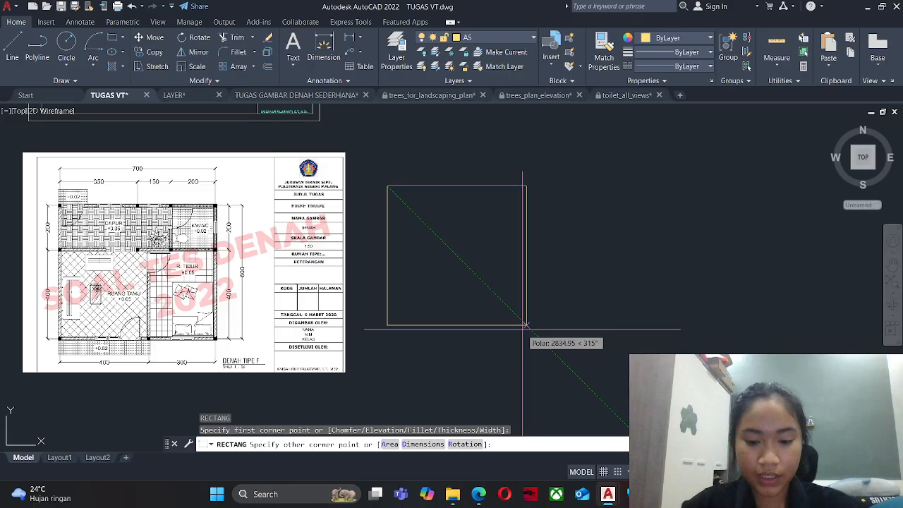
{"action": "type", "text": "700"}
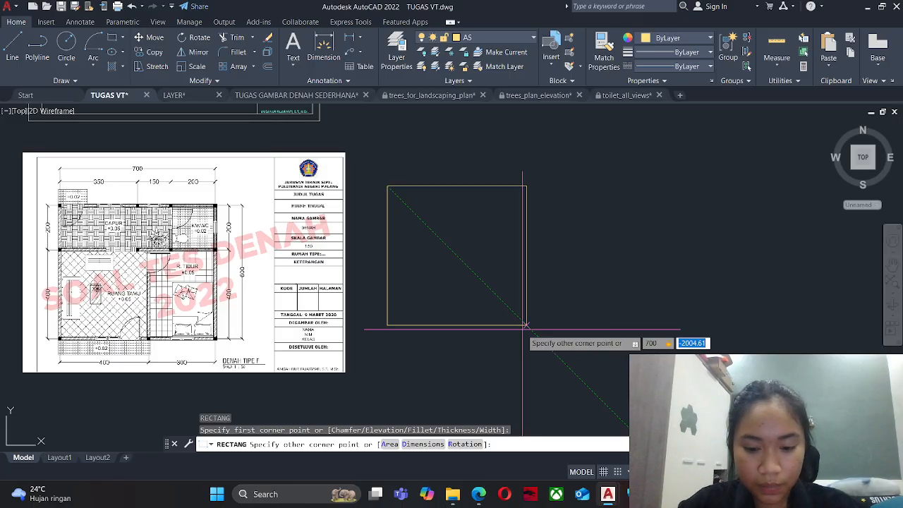
{"action": "key", "text": "Return"}
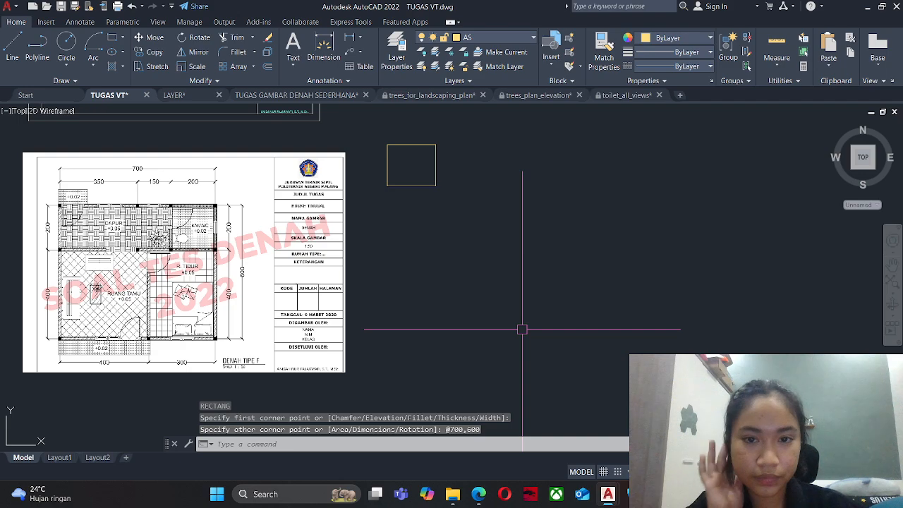
Move the 700 by 600 rectangle downward so it sits beside the middle of the reference plan.
{"action": "key", "text": "Escape"}
{"action": "type", "text": "m"}
{"action": "key", "text": "Return"}
{"action": "left_click", "coordinate": [525, 242]}
{"action": "left_click", "coordinate": [423, 171]}
{"action": "key", "text": "Return"}
{"action": "left_click", "coordinate": [421, 172]}
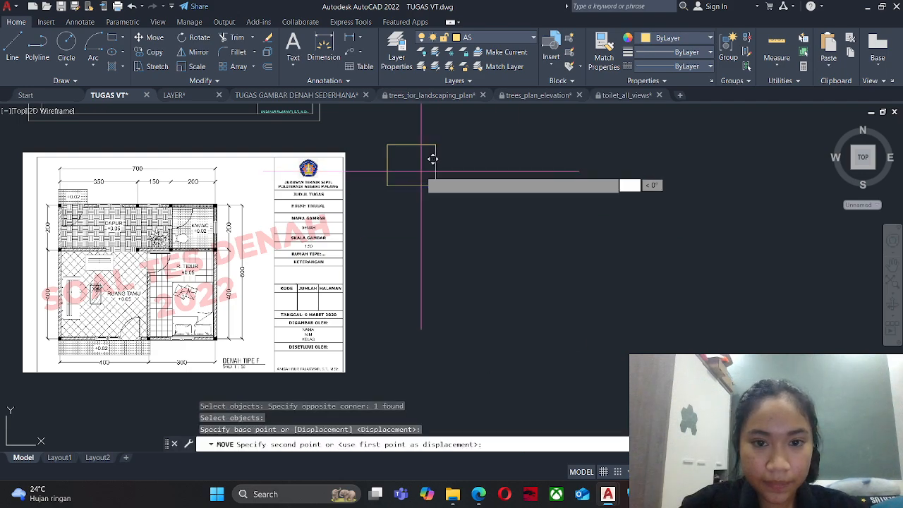
{"action": "left_click", "coordinate": [414, 259]}
{"action": "key", "text": "Escape"}
{"action": "left_click", "coordinate": [438, 234]}
{"action": "left_click", "coordinate": [410, 258]}
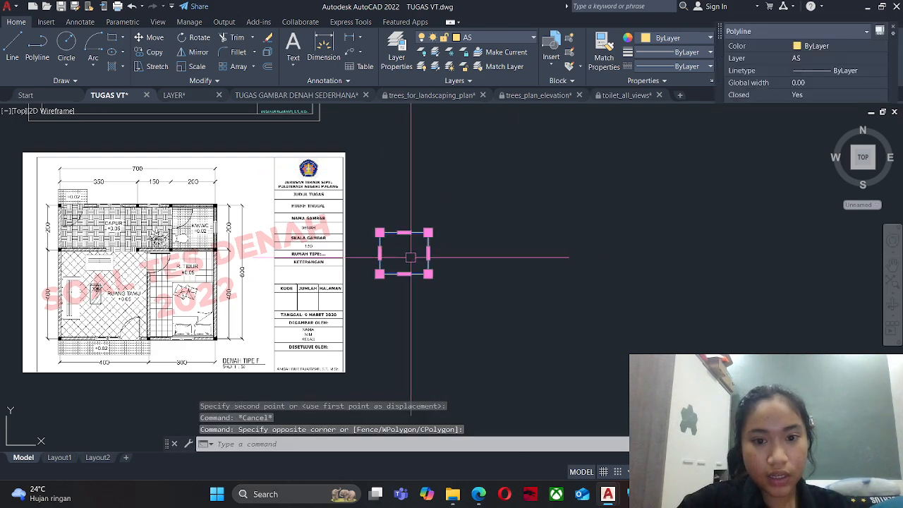
{"action": "key", "text": "Escape"}
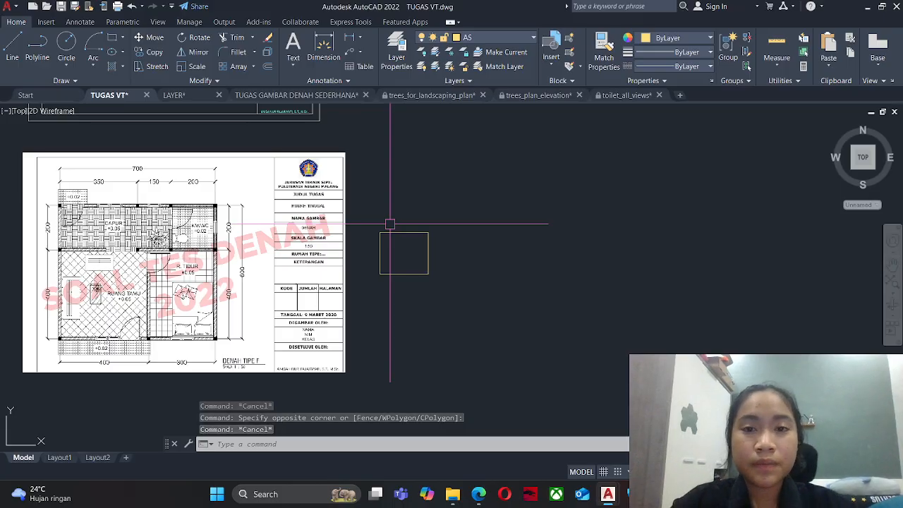
{"action": "scroll", "coordinate": [391, 225], "scroll_direction": "up", "scroll_amount": 2}
{"action": "left_click", "coordinate": [419, 201]}
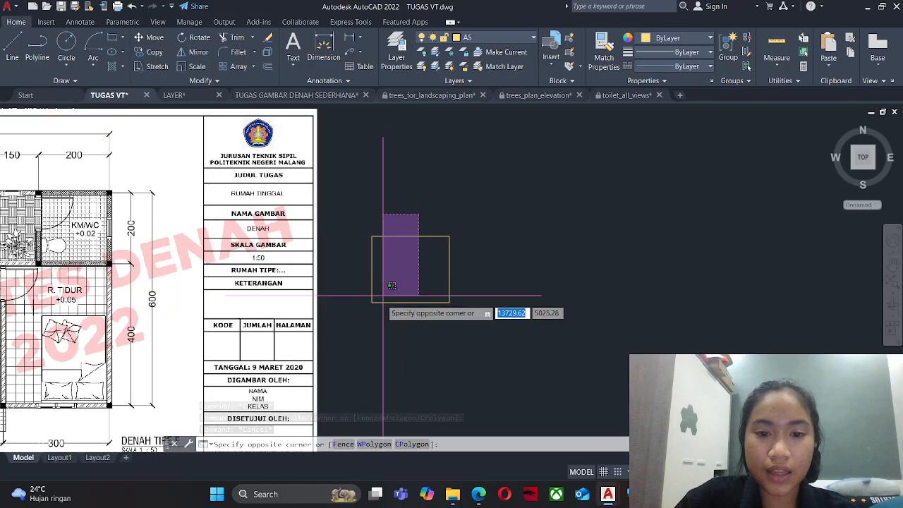
{"action": "left_click", "coordinate": [373, 303]}
{"action": "key", "text": "Escape"}
{"action": "left_click", "coordinate": [497, 327]}
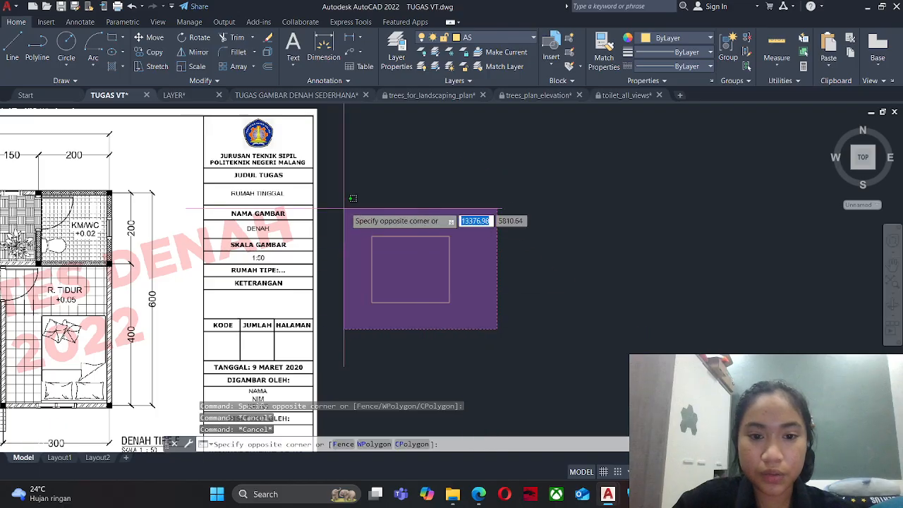
{"action": "left_click", "coordinate": [349, 196]}
{"action": "key", "text": "Escape"}
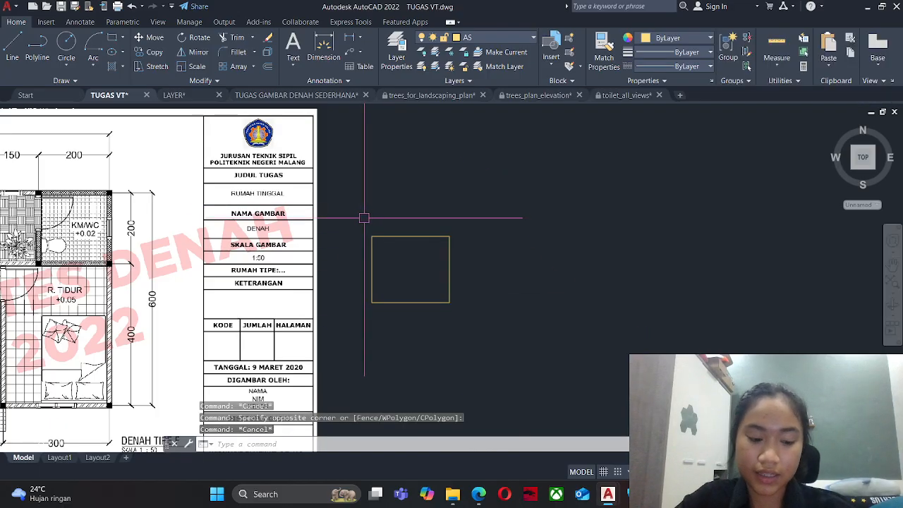
Explode the 700 by 600 rectangle into separate lines.
{"action": "type", "text": "x"}
{"action": "key", "text": "Return"}
{"action": "left_click", "coordinate": [466, 213]}
{"action": "left_click", "coordinate": [406, 285]}
{"action": "key", "text": "Return"}
{"action": "key", "text": "Escape"}
{"action": "middle_click_drag", "start_coordinate": [423, 315], "coordinate": [461, 308]}
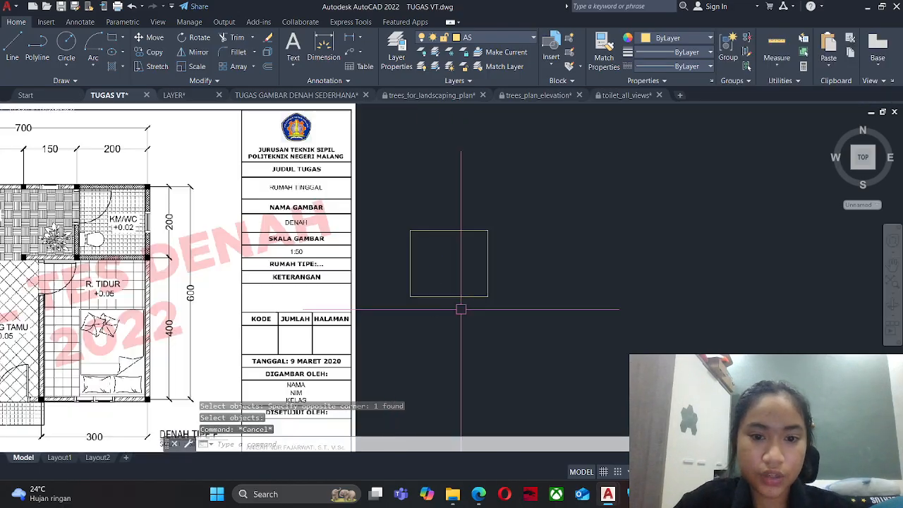
{"action": "left_click", "coordinate": [463, 308]}
{"action": "left_click", "coordinate": [429, 196]}
{"action": "key", "text": "Escape"}
{"action": "mouse_move", "coordinate": [426, 200]}
{"action": "middle_mouse_down"}
{"action": "mouse_move", "coordinate": [442, 205]}
{"action": "mouse_move", "coordinate": [515, 177]}
{"action": "mouse_move", "coordinate": [530, 212]}
{"action": "mouse_move", "coordinate": [549, 208]}
{"action": "mouse_move", "coordinate": [546, 200]}
{"action": "mouse_move", "coordinate": [555, 207]}
{"action": "middle_mouse_up"}
{"action": "scroll", "coordinate": [532, 201], "scroll_direction": "down", "scroll_amount": 2}
{"action": "scroll", "coordinate": [522, 202], "scroll_direction": "up", "scroll_amount": 2}
{"action": "scroll", "coordinate": [546, 204], "scroll_direction": "down", "scroll_amount": 2}
{"action": "scroll", "coordinate": [532, 190], "scroll_direction": "up", "scroll_amount": 2}
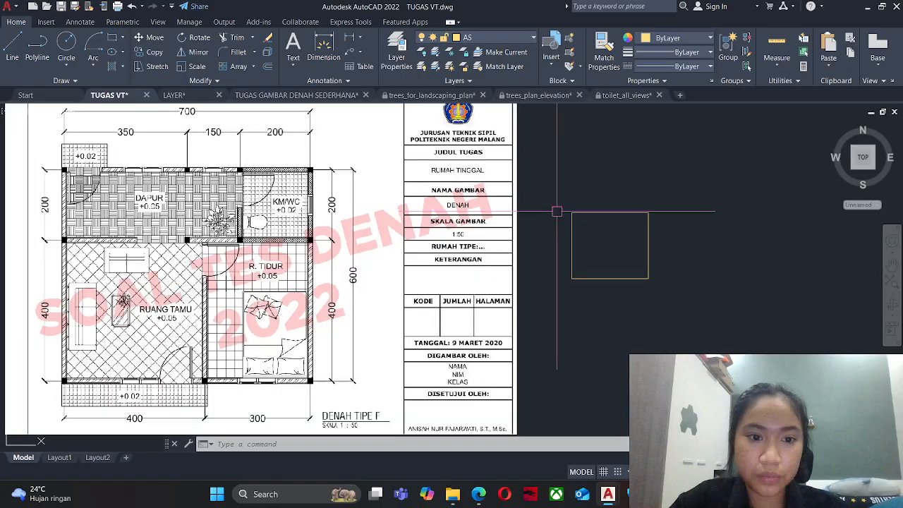
Offset the outline's right edge 200 inward to lay out the bathroom's left wall axis.
{"action": "key", "text": "Escape"}
{"action": "key", "text": "Escape"}
{"action": "key", "text": "Escape"}
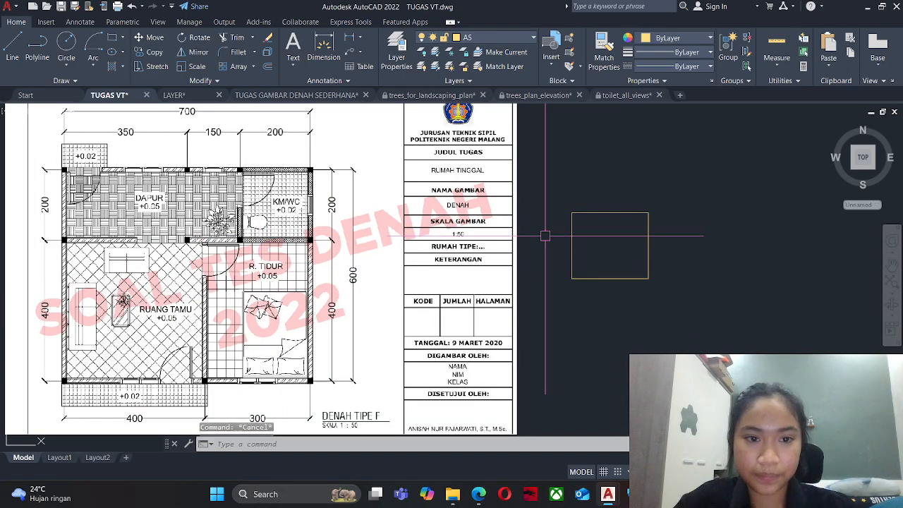
{"action": "key", "text": "Return"}
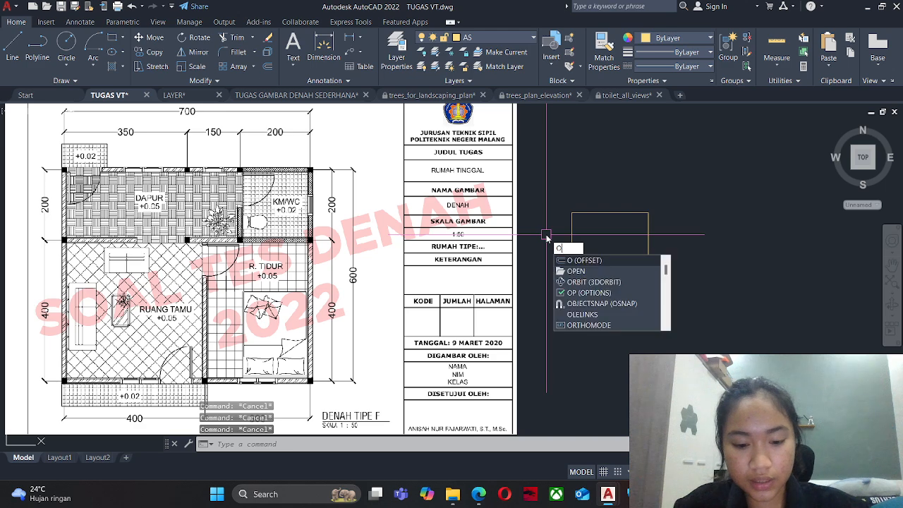
{"action": "key", "text": "Return"}
{"action": "type", "text": "200"}
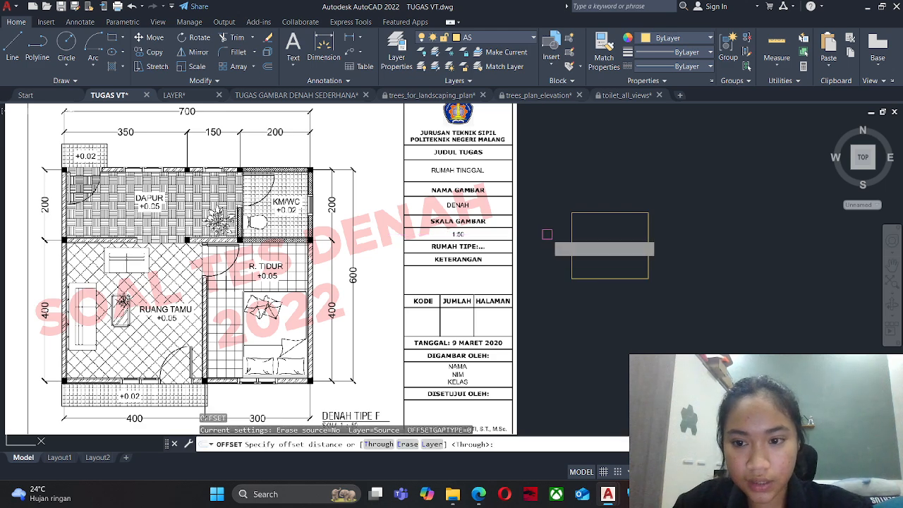
{"action": "key", "text": "Return"}
{"action": "left_click", "coordinate": [648, 242]}
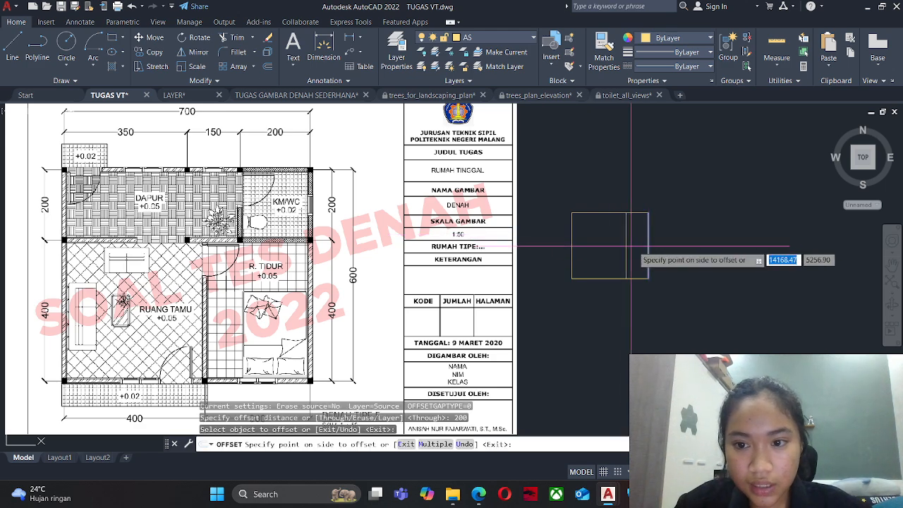
{"action": "left_click", "coordinate": [595, 233]}
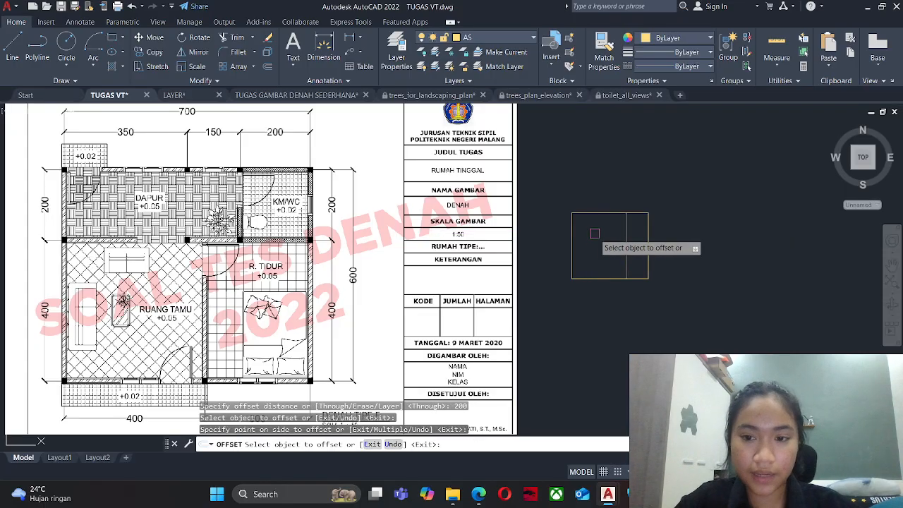
{"action": "key", "text": "Escape"}
Offset the inner vertical line 100 further to the left to lay out the bedroom wall axis.
{"action": "middle_click_drag", "start_coordinate": [594, 222], "coordinate": [597, 201]}
{"action": "key", "text": "Escape"}
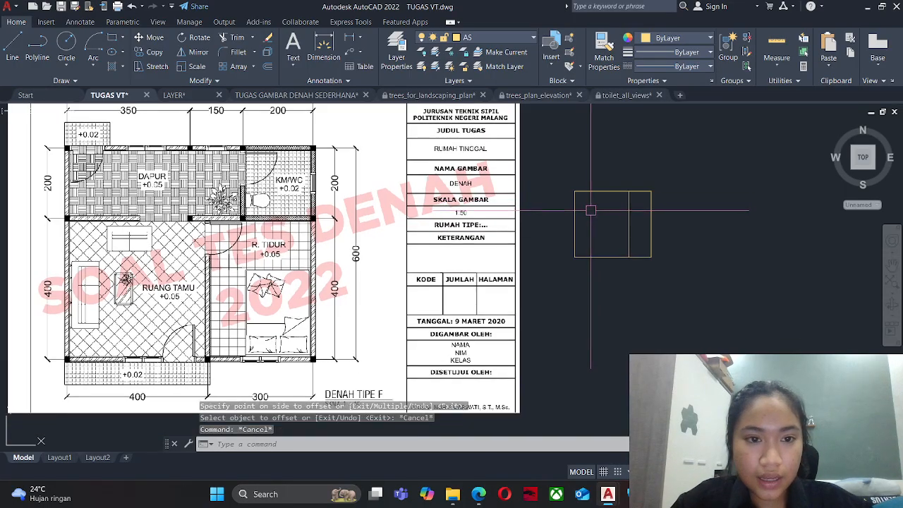
{"action": "type", "text": "o"}
{"action": "key", "text": "Return"}
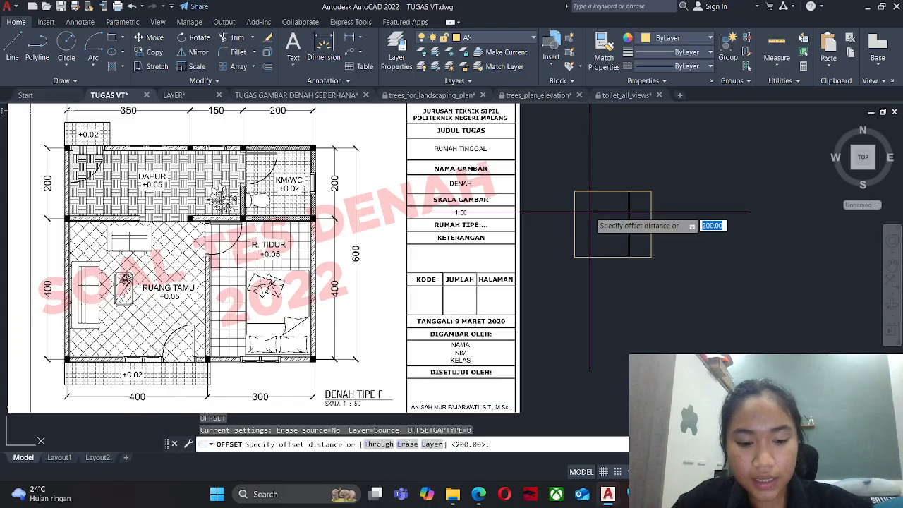
{"action": "type", "text": "100"}
{"action": "key", "text": "Return"}
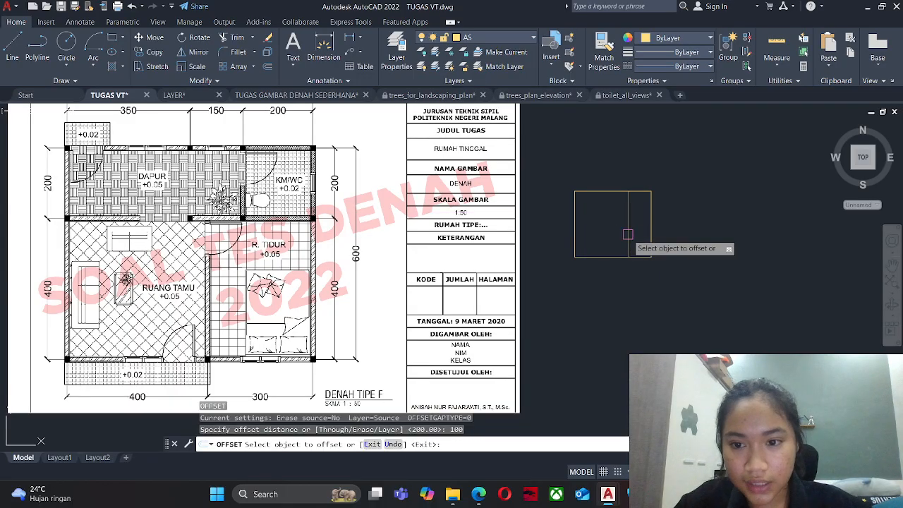
{"action": "left_click", "coordinate": [629, 233]}
{"action": "left_click", "coordinate": [609, 244]}
{"action": "key", "text": "Escape"}
{"action": "key", "text": "Escape"}
{"action": "key", "text": "Escape"}
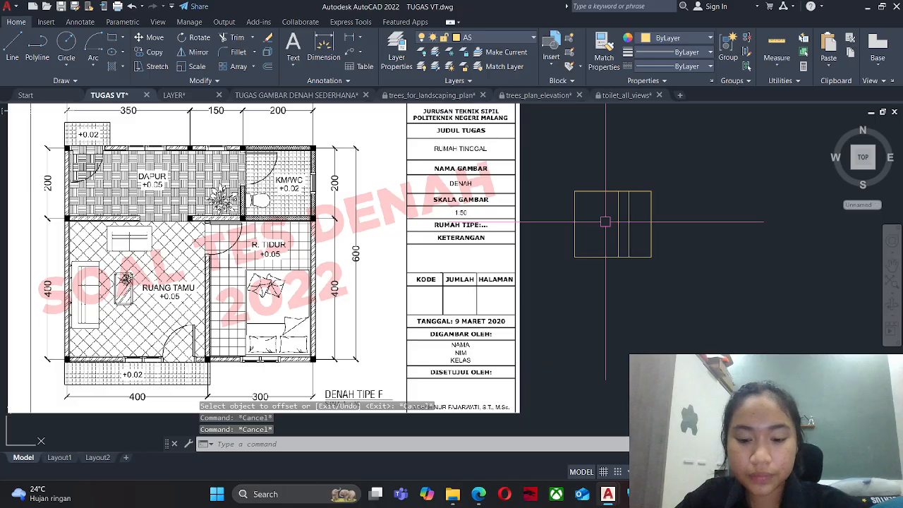
Offset the outline's upper edge 200 downward to separate the upper and lower rooms.
{"action": "key", "text": "Return"}
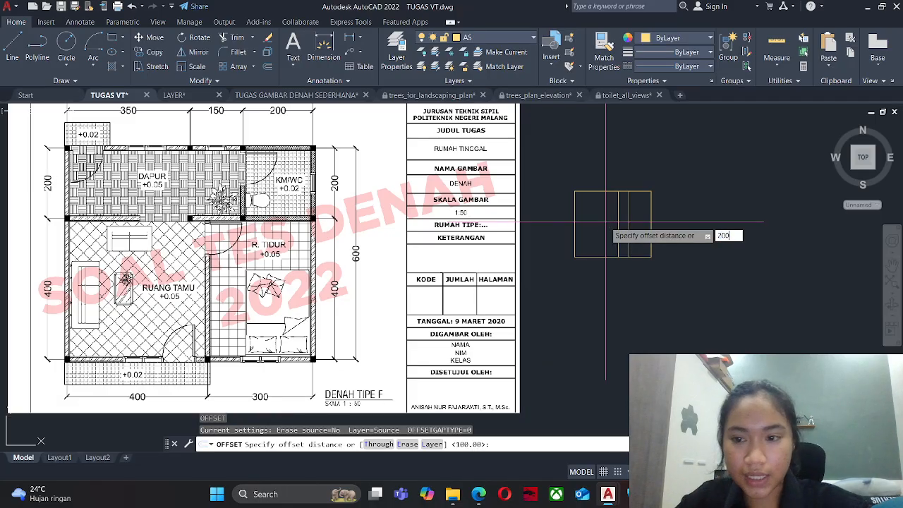
{"action": "key", "text": "Return"}
{"action": "left_click", "coordinate": [608, 191]}
{"action": "left_click", "coordinate": [601, 233]}
{"action": "key", "text": "Escape"}
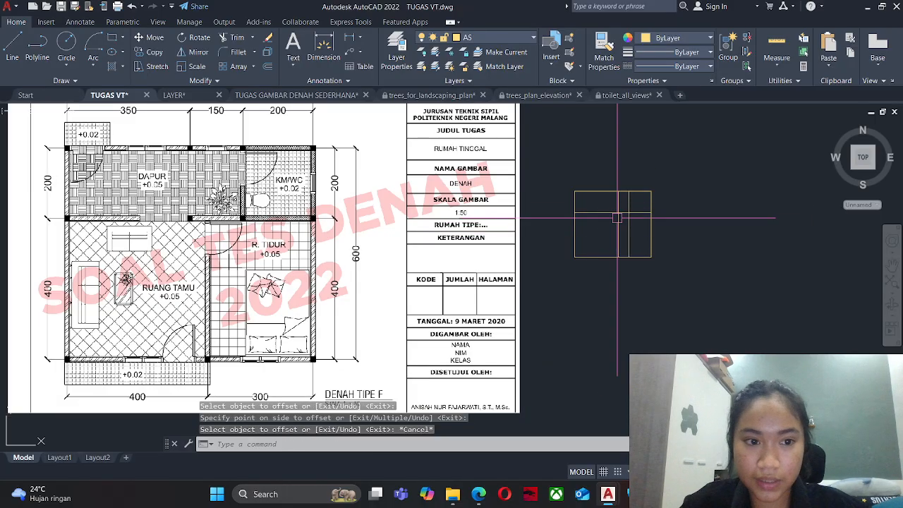
{"action": "key", "text": "Escape"}
{"action": "key", "text": "Escape"}
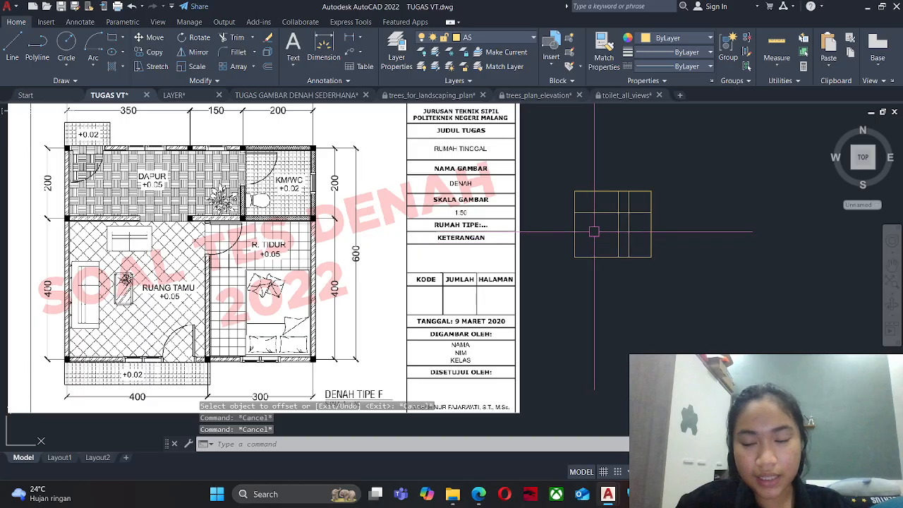
{"action": "scroll", "coordinate": [594, 231], "scroll_direction": "up", "scroll_amount": 4}
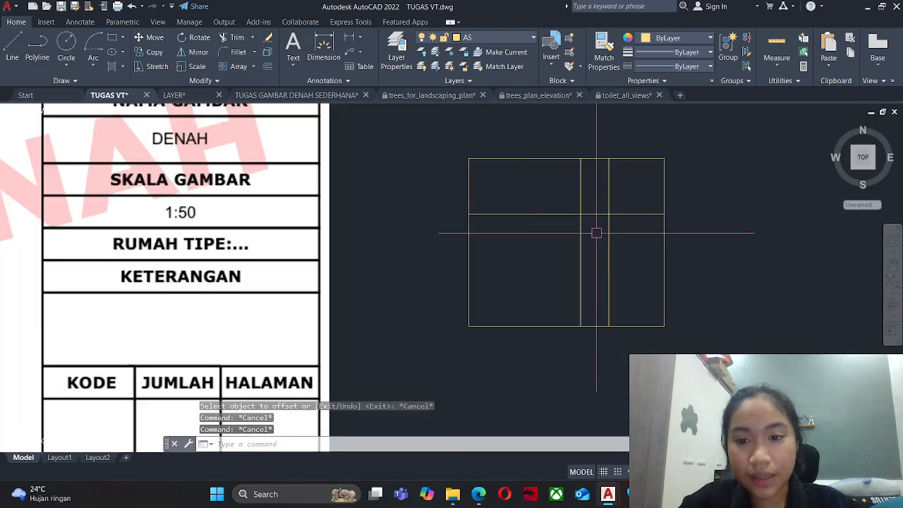
{"action": "scroll", "coordinate": [596, 233], "scroll_direction": "down", "scroll_amount": 4}
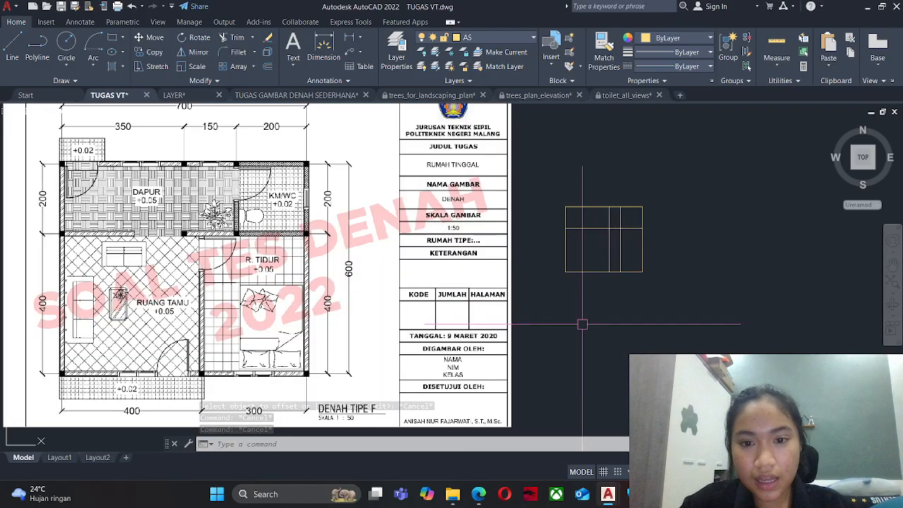
{"action": "left_click", "coordinate": [583, 324]}
{"action": "left_click", "coordinate": [374, 314]}
{"action": "key", "text": "Escape"}
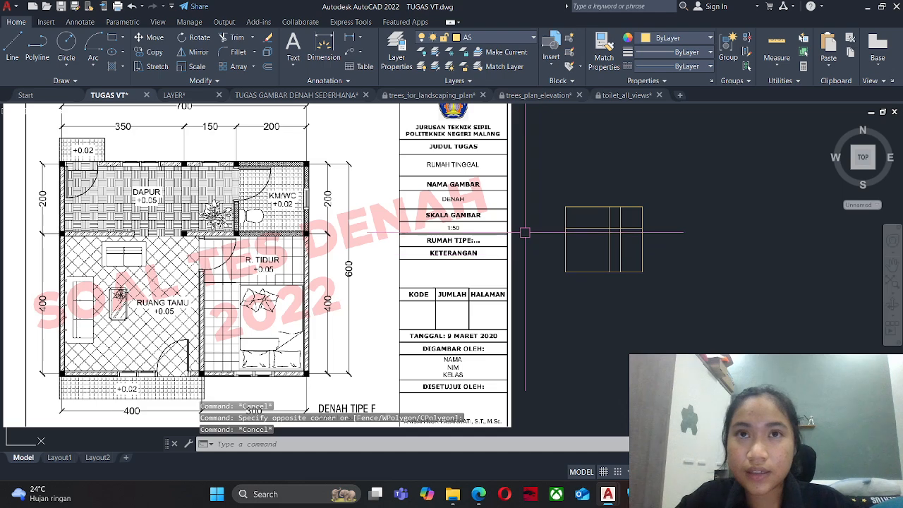
{"action": "key", "text": "Escape"}
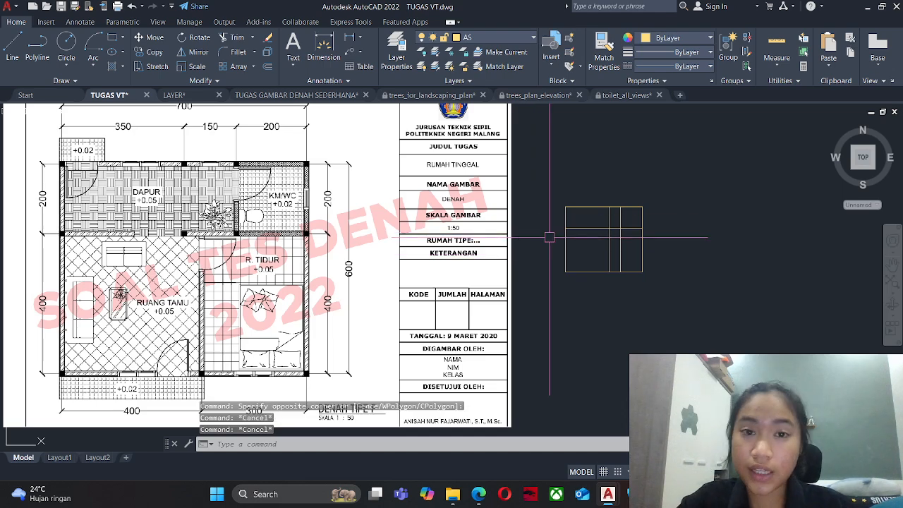
{"action": "key", "text": "Escape"}
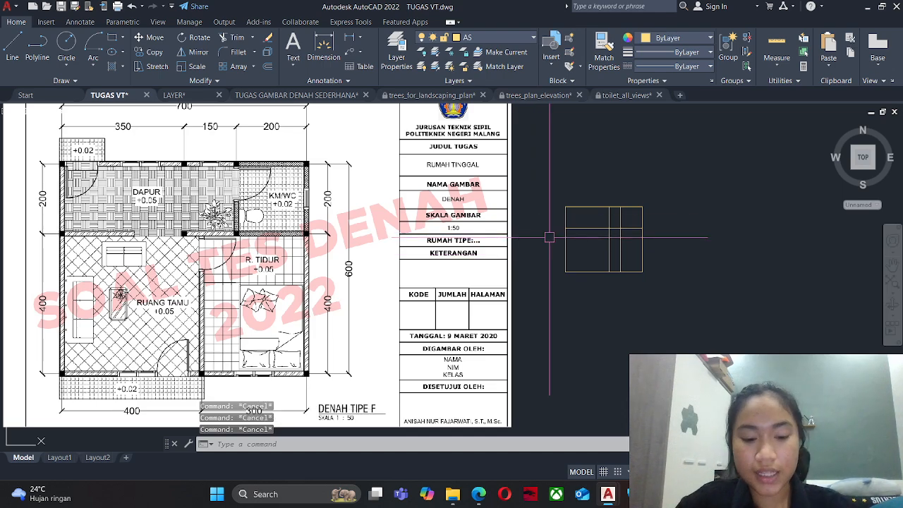
Trim the bedroom wall axis above the horizontal divider and the bathroom wall axis below it.
{"action": "type", "text": "TR"}
{"action": "key", "text": "Return"}
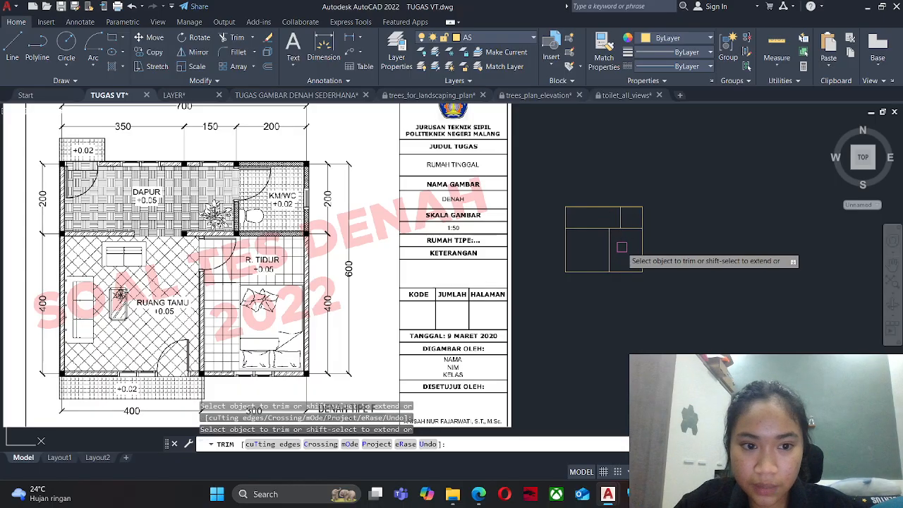
{"action": "key", "text": "Escape"}
{"action": "left_click", "coordinate": [701, 337]}
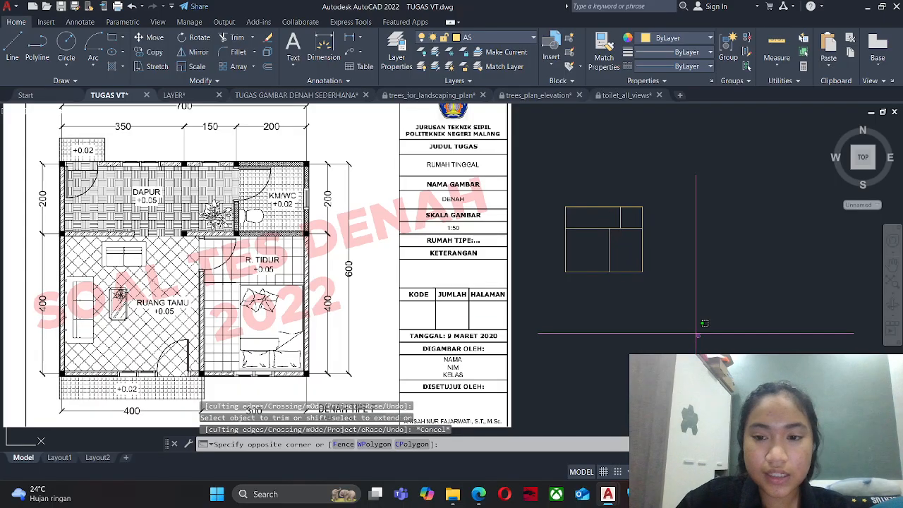
{"action": "left_click", "coordinate": [556, 165]}
{"action": "key", "text": "Escape"}
{"action": "key", "text": "Escape"}
Scale the reference plan image down to about one and a half times the width of the redrawn outline.
{"action": "left_click", "coordinate": [526, 328]}
{"action": "left_click", "coordinate": [423, 305]}
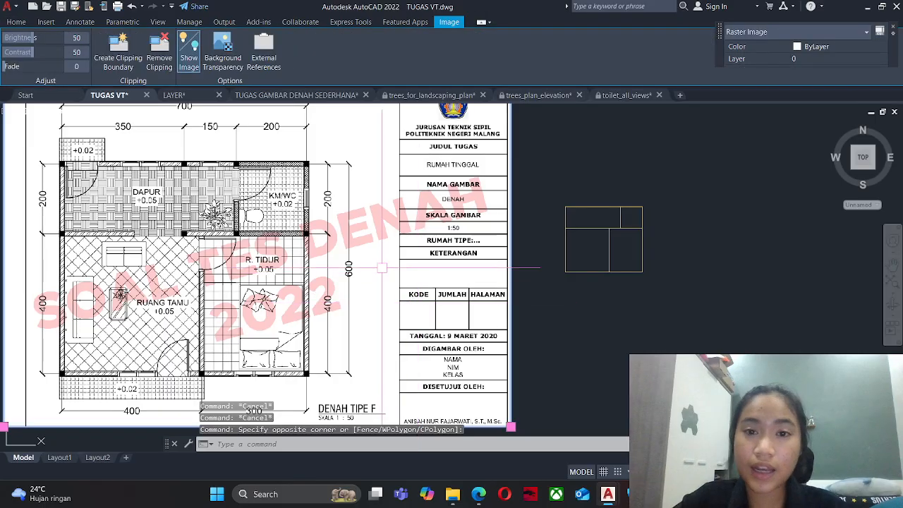
{"action": "scroll", "coordinate": [451, 269], "scroll_direction": "down", "scroll_amount": 3}
{"action": "key", "text": "Escape"}
{"action": "key", "text": "Escape"}
{"action": "scroll", "coordinate": [498, 394], "scroll_direction": "up", "scroll_amount": 1}
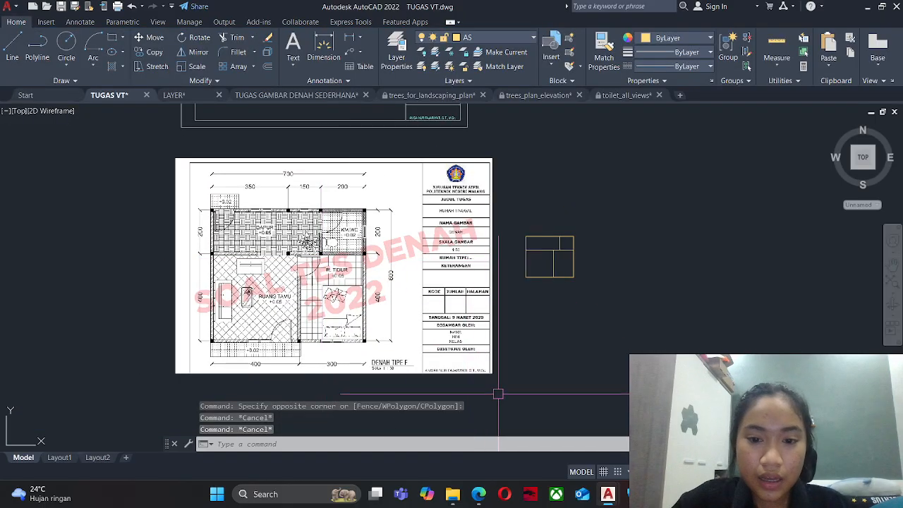
{"action": "left_click", "coordinate": [611, 402]}
{"action": "left_click", "coordinate": [431, 293]}
{"action": "key", "text": "Return"}
{"action": "left_click", "coordinate": [413, 288]}
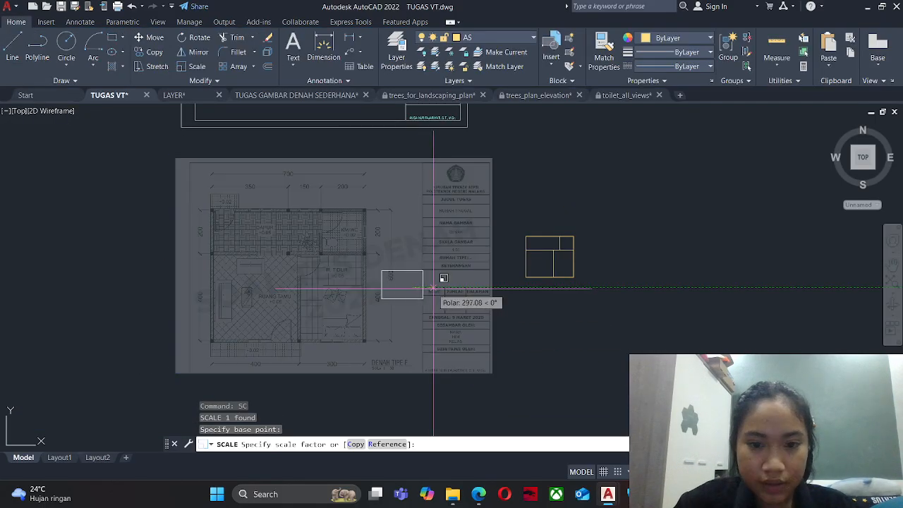
{"action": "left_click", "coordinate": [455, 272]}
{"action": "key", "text": "Escape"}
Move the entire axis-line plan left so it sits close beside the reduced reference image.
{"action": "type", "text": "m"}
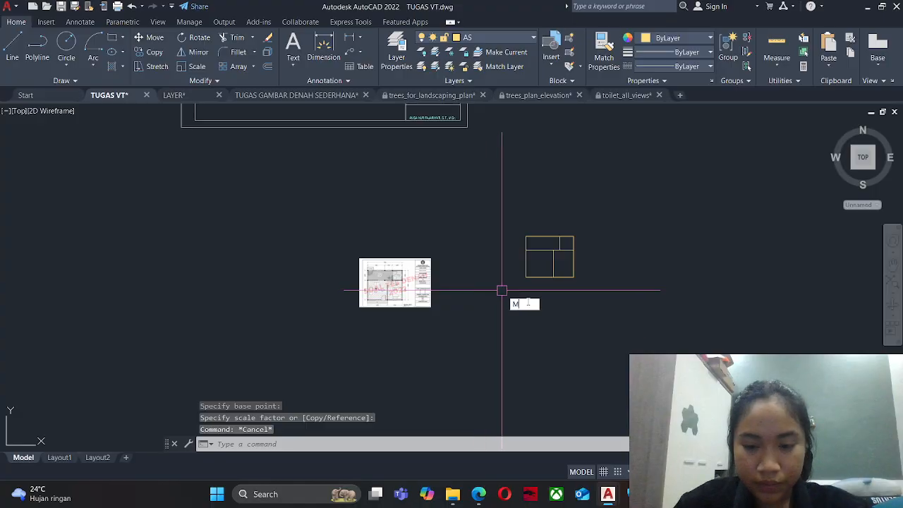
{"action": "key", "text": "Return"}
{"action": "left_click", "coordinate": [611, 327]}
{"action": "left_click", "coordinate": [501, 196]}
{"action": "key", "text": "Return"}
{"action": "left_click", "coordinate": [526, 257]}
{"action": "scroll", "coordinate": [454, 272], "scroll_direction": "up", "scroll_amount": 2}
{"action": "left_click", "coordinate": [458, 272]}
{"action": "key", "text": "Escape"}
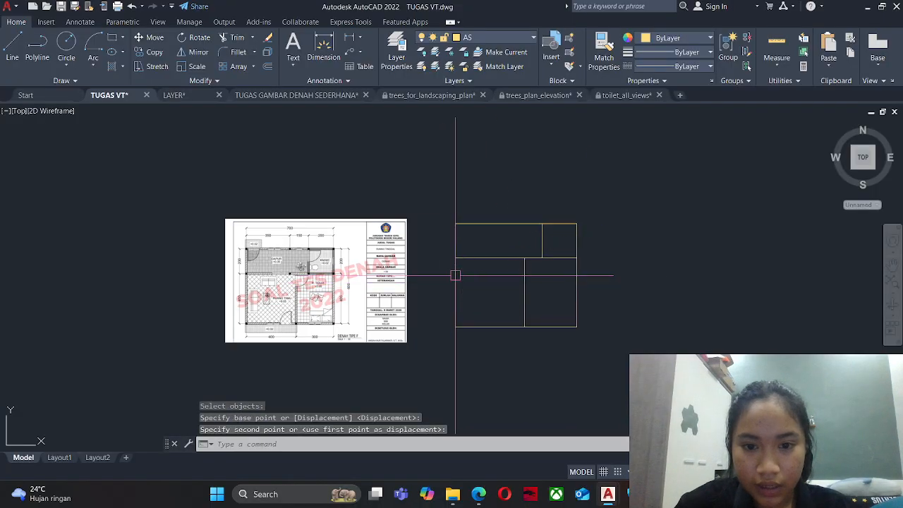
Shift the axis-line plan slightly further left and down to level it with the reference image.
{"action": "scroll", "coordinate": [412, 264], "scroll_direction": "up", "scroll_amount": 3}
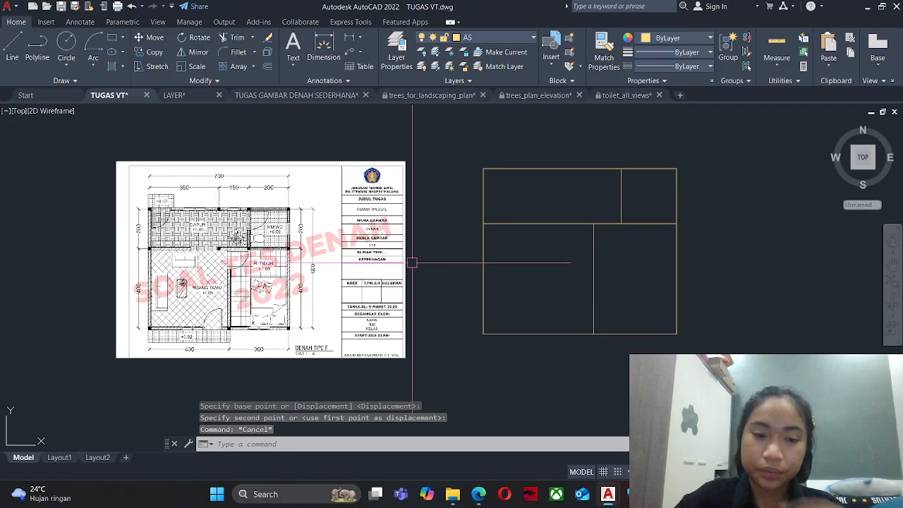
{"action": "type", "text": "m"}
{"action": "key", "text": "Return"}
{"action": "left_click", "coordinate": [696, 347]}
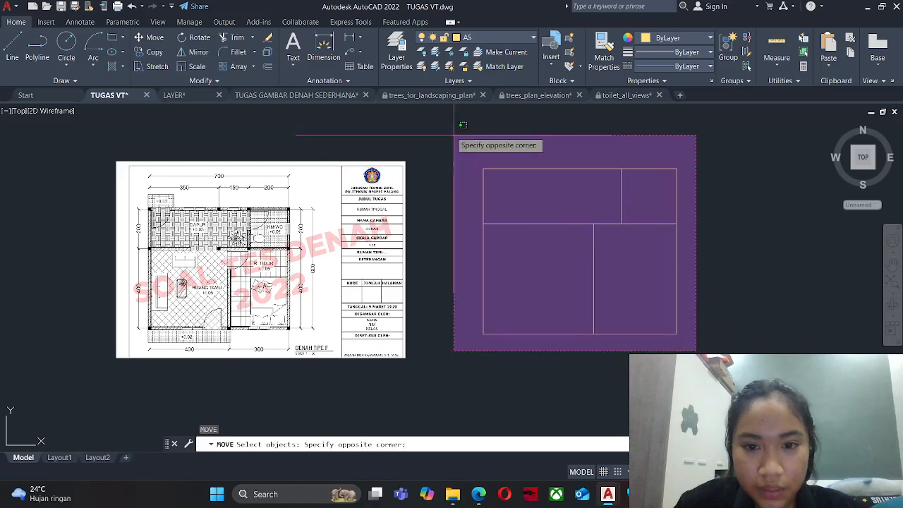
{"action": "left_click", "coordinate": [456, 135]}
{"action": "key", "text": "Return"}
{"action": "left_click", "coordinate": [510, 252]}
{"action": "left_click", "coordinate": [482, 272]}
{"action": "middle_click_drag", "start_coordinate": [463, 300], "coordinate": [455, 268]}
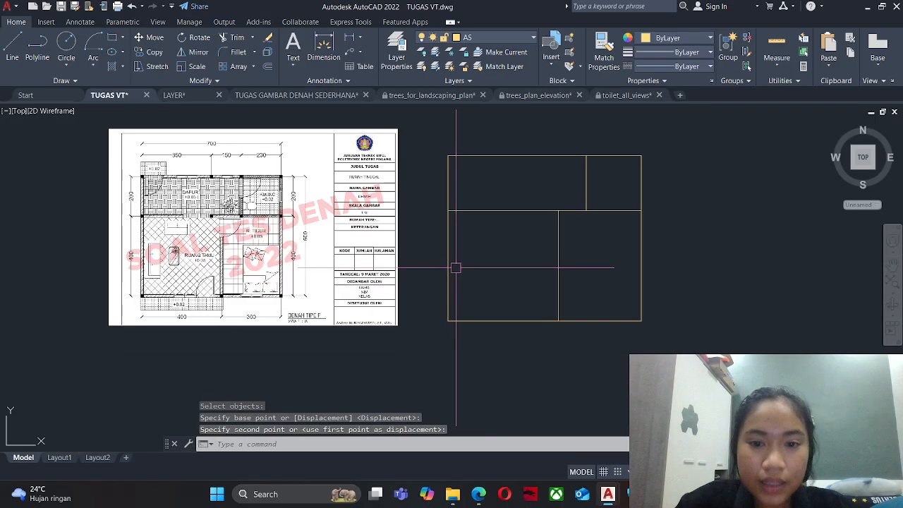
Make KOLOM the current layer.
{"action": "key", "text": "Escape"}
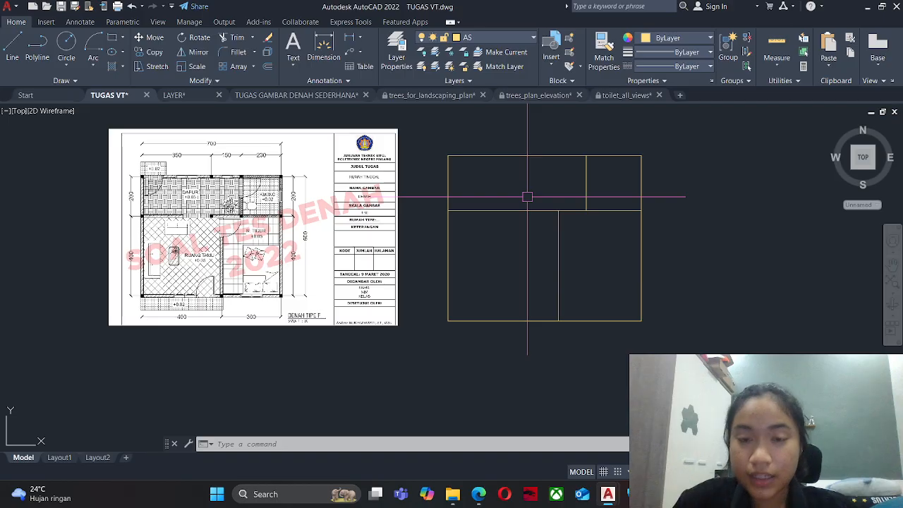
{"action": "key", "text": "Escape"}
{"action": "key", "text": "Escape"}
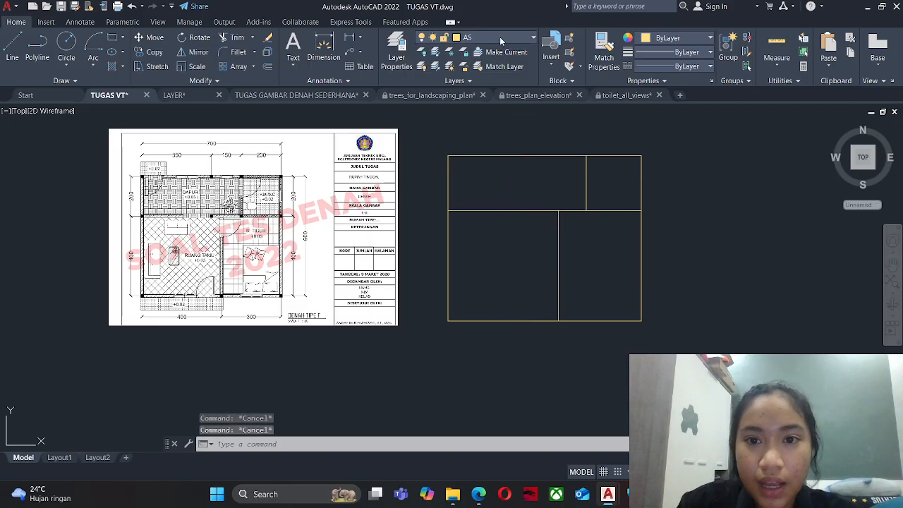
{"action": "left_click", "coordinate": [499, 37]}
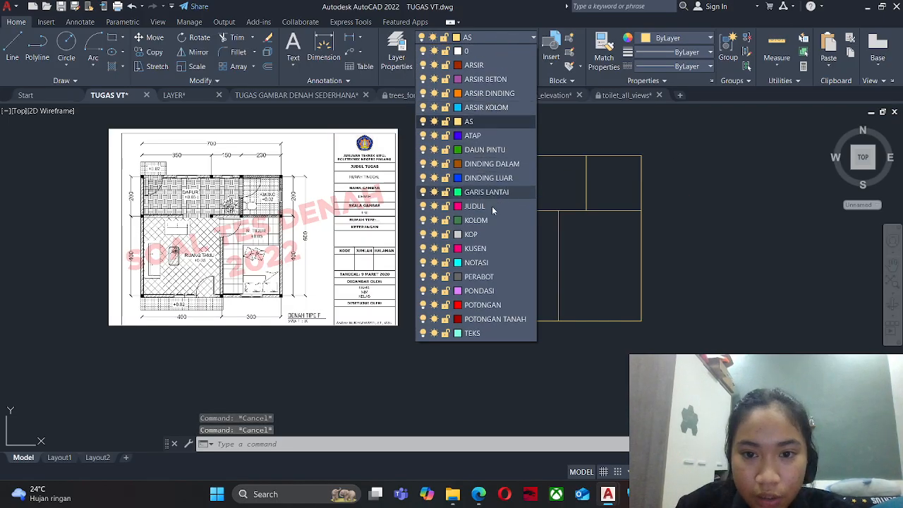
{"action": "left_click", "coordinate": [484, 223]}
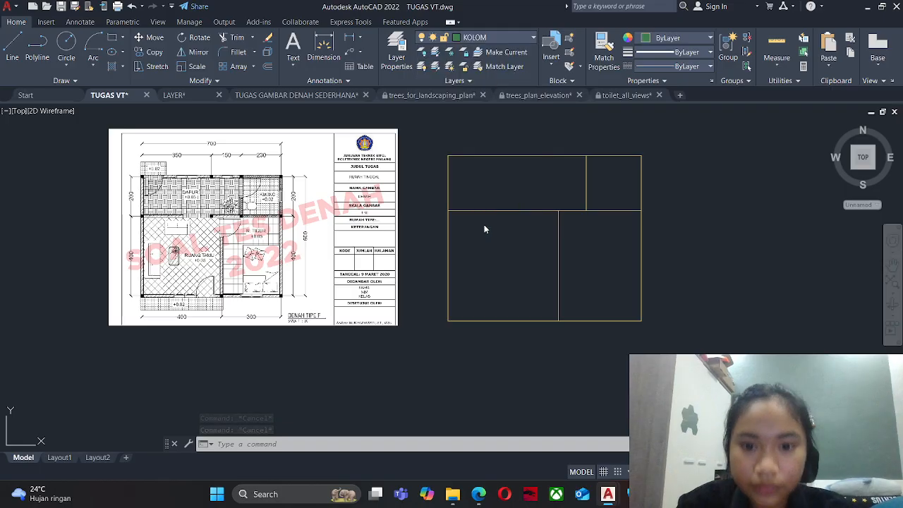
Draw a 15 by 15 column square in the empty area below and left of the axis-line plan.
{"action": "key", "text": "Escape"}
{"action": "type", "text": "REC"}
{"action": "key", "text": "Return"}
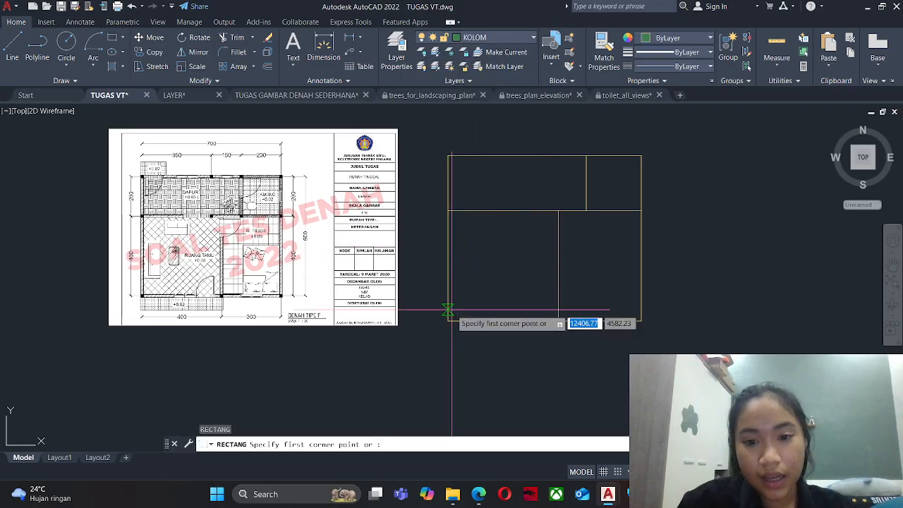
{"action": "middle_click_drag", "start_coordinate": [421, 345], "coordinate": [425, 288]}
{"action": "scroll", "coordinate": [426, 287], "scroll_direction": "up", "scroll_amount": 4}
{"action": "left_click", "coordinate": [420, 294]}
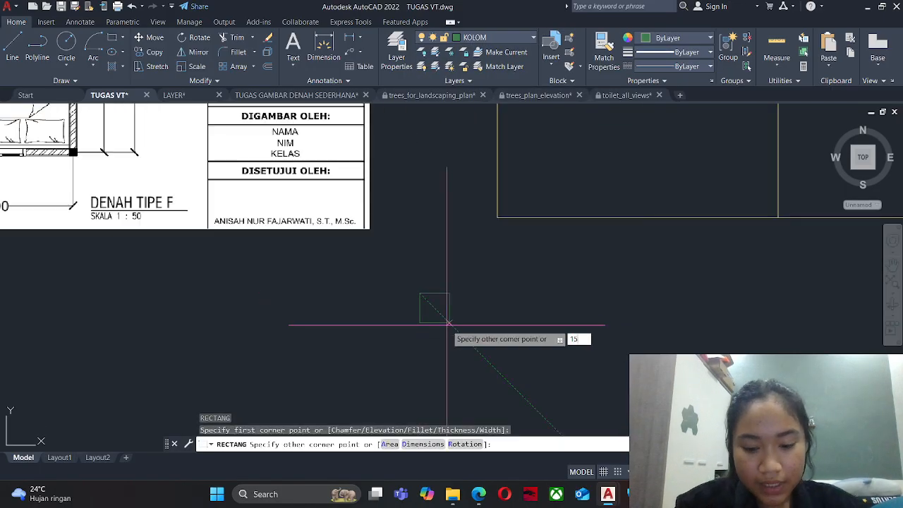
{"action": "type", "text": "15,15"}
{"action": "key", "text": "Return"}
{"action": "key", "text": "Escape"}
{"action": "key", "text": "Escape"}
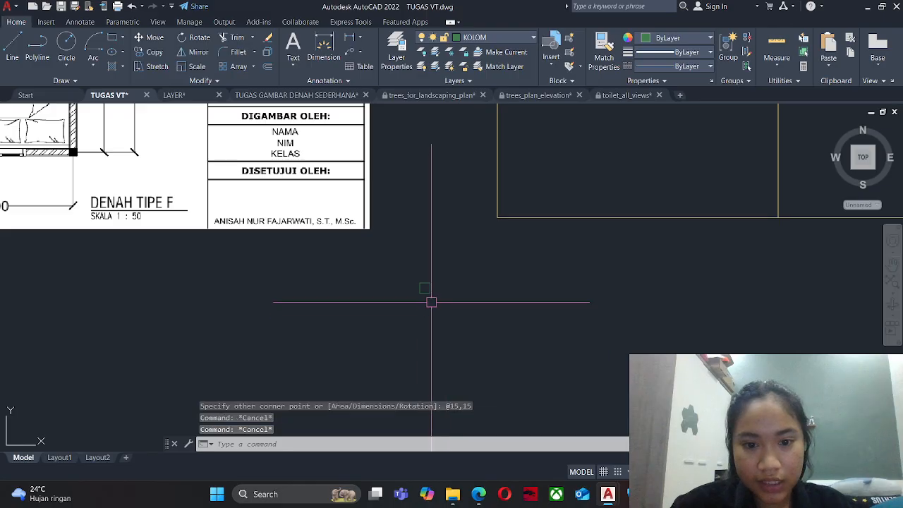
{"action": "scroll", "coordinate": [429, 294], "scroll_direction": "up", "scroll_amount": 8}
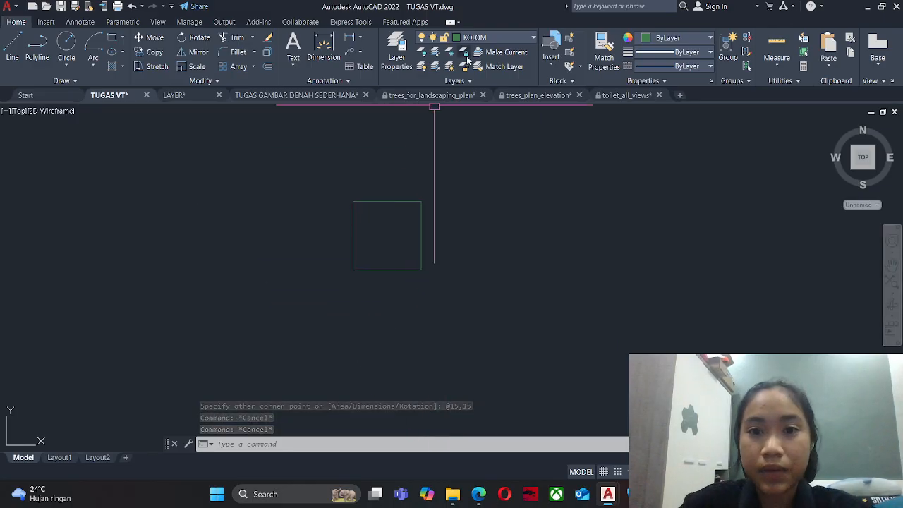
Make ARSIR KOLOM the current layer and fill the column square with a solid hatch.
{"action": "left_click", "coordinate": [475, 39]}
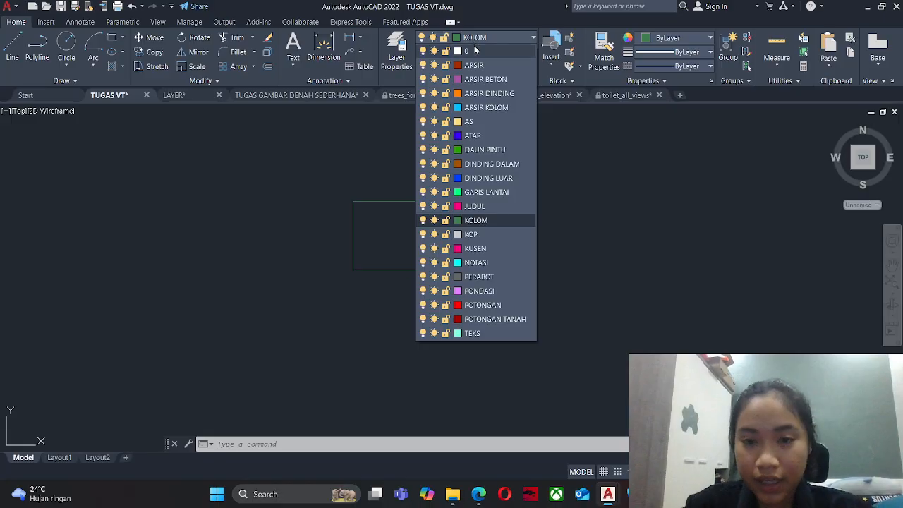
{"action": "left_click", "coordinate": [486, 107]}
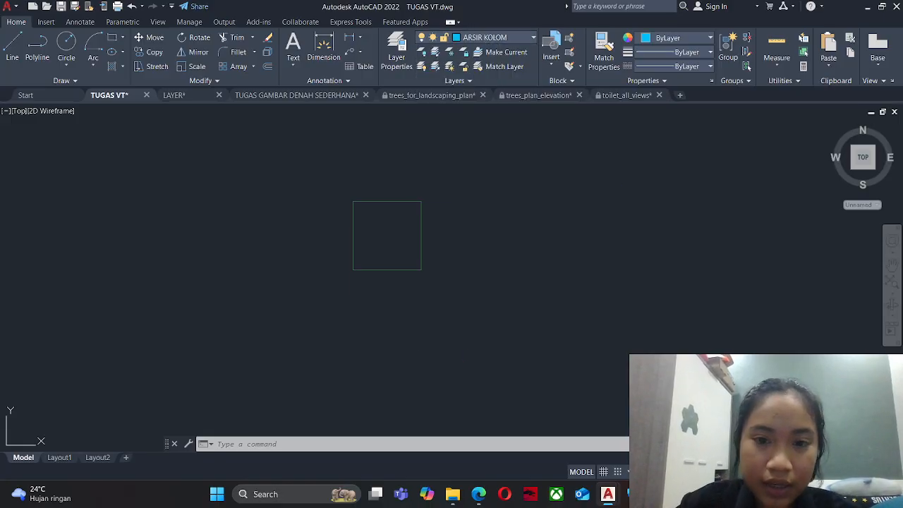
{"action": "type", "text": "h"}
{"action": "key", "text": "Return"}
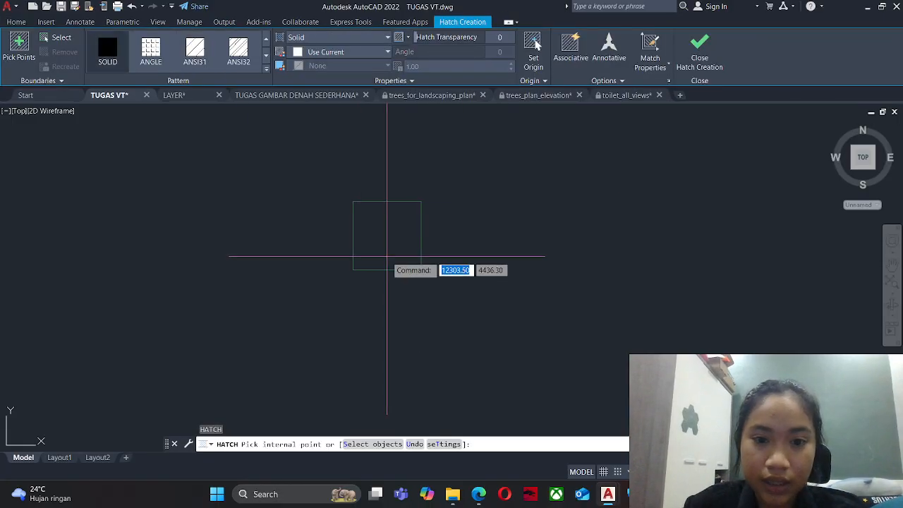
{"action": "left_click", "coordinate": [390, 251]}
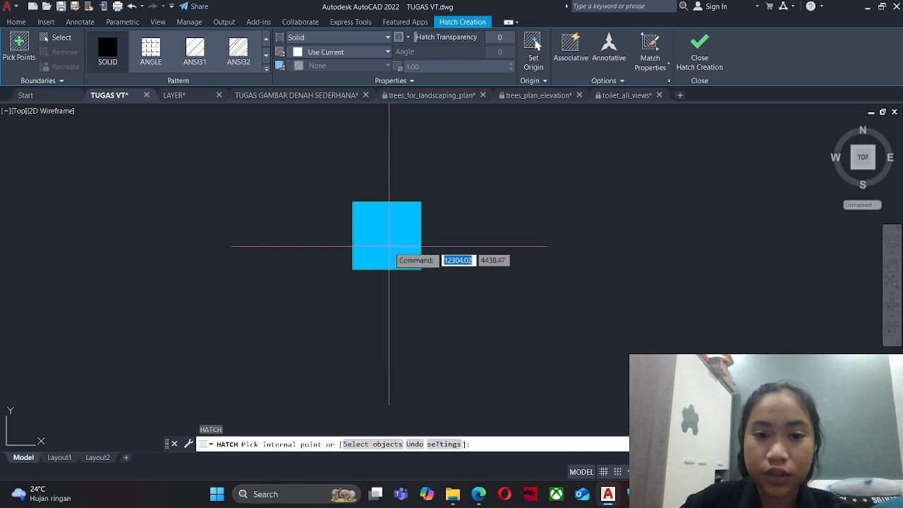
{"action": "key", "text": "Escape"}
{"action": "key", "text": "Escape"}
Move the hatched column from its center onto the lower-left corner of the axis-line plan.
{"action": "scroll", "coordinate": [394, 256], "scroll_direction": "down", "scroll_amount": 4}
{"action": "left_click", "coordinate": [334, 188]}
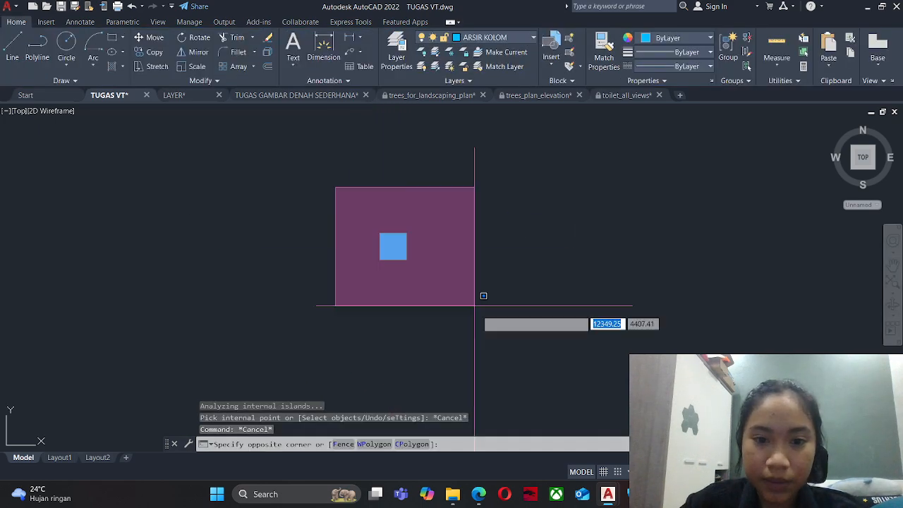
{"action": "left_click", "coordinate": [480, 312]}
{"action": "key", "text": "Escape"}
{"action": "key", "text": "Escape"}
{"action": "type", "text": "m"}
{"action": "key", "text": "Return"}
{"action": "left_click", "coordinate": [492, 335]}
{"action": "left_click", "coordinate": [347, 185]}
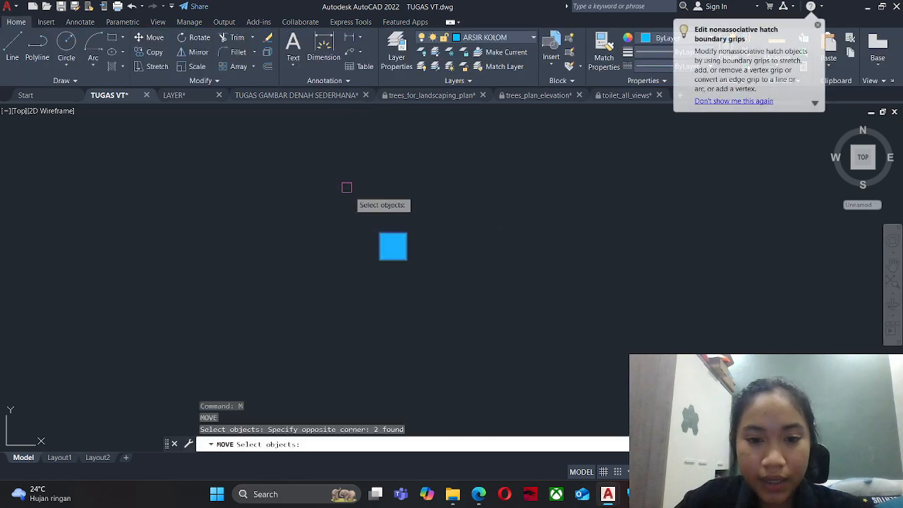
{"action": "key", "text": "Return"}
{"action": "left_click", "coordinate": [388, 249]}
{"action": "scroll", "coordinate": [466, 249], "scroll_direction": "down", "scroll_amount": 3}
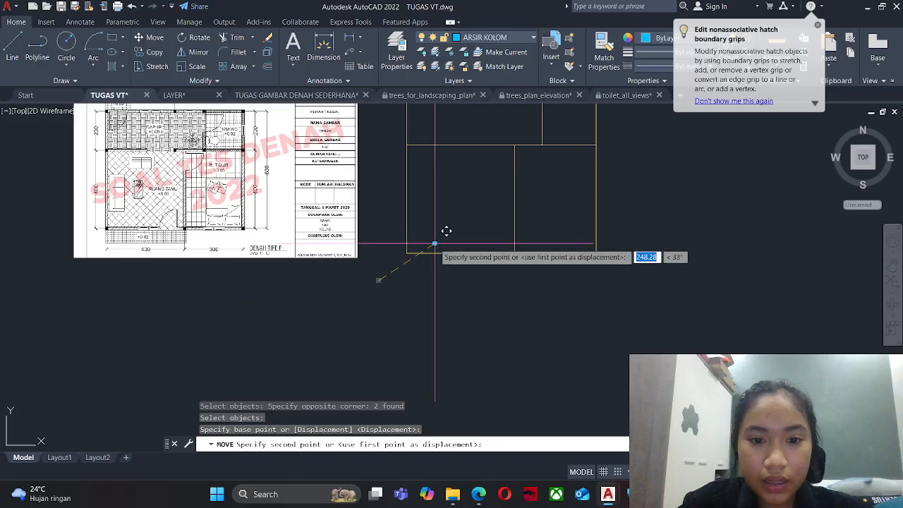
{"action": "scroll", "coordinate": [431, 247], "scroll_direction": "up", "scroll_amount": 1}
{"action": "scroll", "coordinate": [501, 184], "scroll_direction": "up", "scroll_amount": 1}
{"action": "mouse_move", "coordinate": [497, 217]}
{"action": "middle_mouse_down"}
{"action": "mouse_move", "coordinate": [483, 196]}
{"action": "mouse_move", "coordinate": [483, 209]}
{"action": "middle_mouse_up"}
{"action": "middle_click_drag", "start_coordinate": [315, 345], "coordinate": [463, 265]}
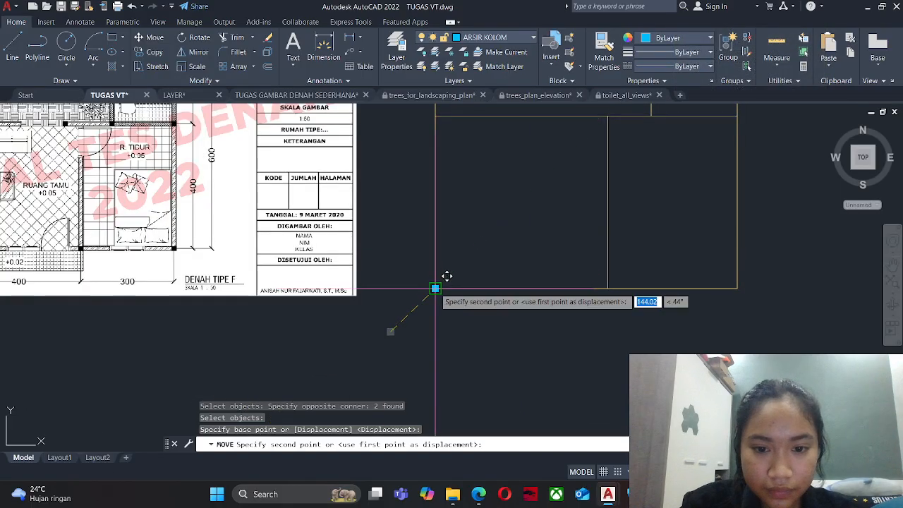
{"action": "key", "text": "Escape"}
{"action": "scroll", "coordinate": [448, 277], "scroll_direction": "down", "scroll_amount": 2}
{"action": "key", "text": "Escape"}
Copy the corner column along the bottom axis to the interior wall junction and the lower-right corner.
{"action": "type", "text": "CO"}
{"action": "key", "text": "Return"}
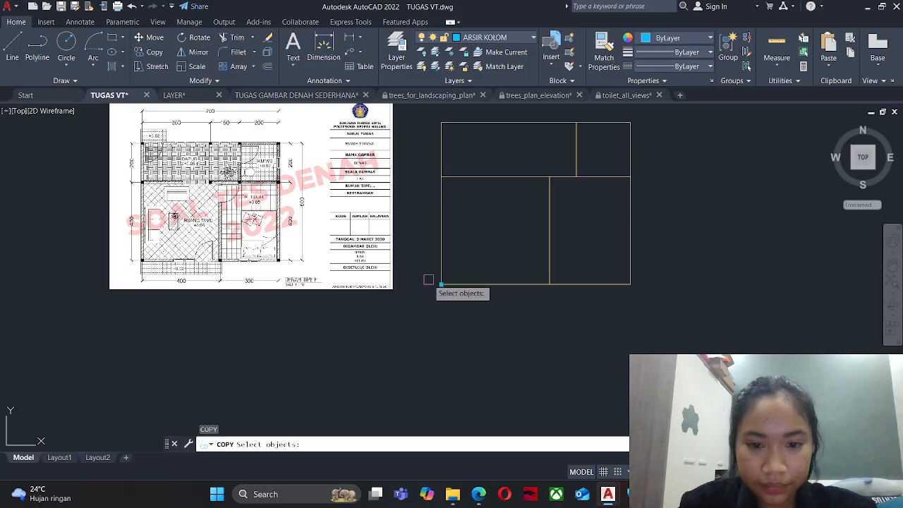
{"action": "scroll", "coordinate": [438, 281], "scroll_direction": "up", "scroll_amount": 1}
{"action": "left_click", "coordinate": [427, 264]}
{"action": "left_click", "coordinate": [471, 311]}
{"action": "scroll", "coordinate": [447, 294], "scroll_direction": "up", "scroll_amount": 2}
{"action": "key", "text": "Return"}
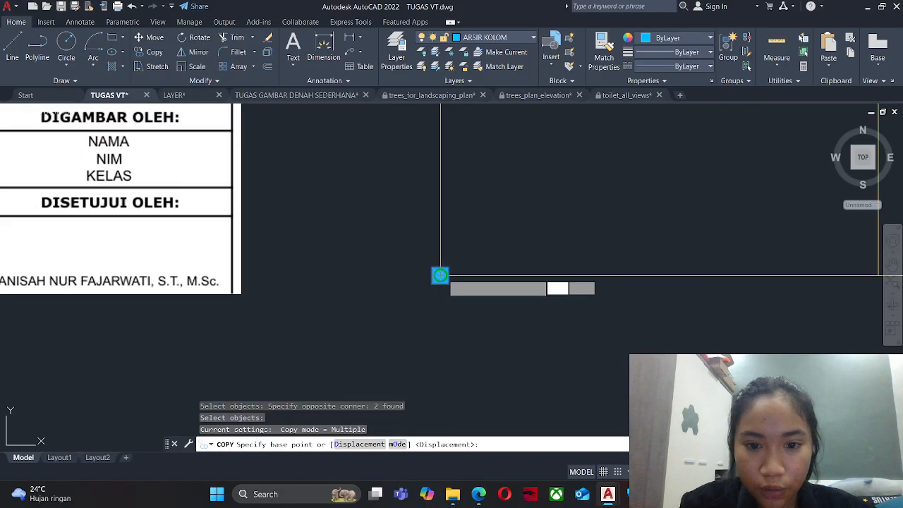
{"action": "left_click", "coordinate": [440, 276]}
{"action": "scroll", "coordinate": [427, 304], "scroll_direction": "down", "scroll_amount": 2}
{"action": "middle_click_drag", "start_coordinate": [701, 304], "coordinate": [478, 306]}
{"action": "left_click", "coordinate": [483, 288]}
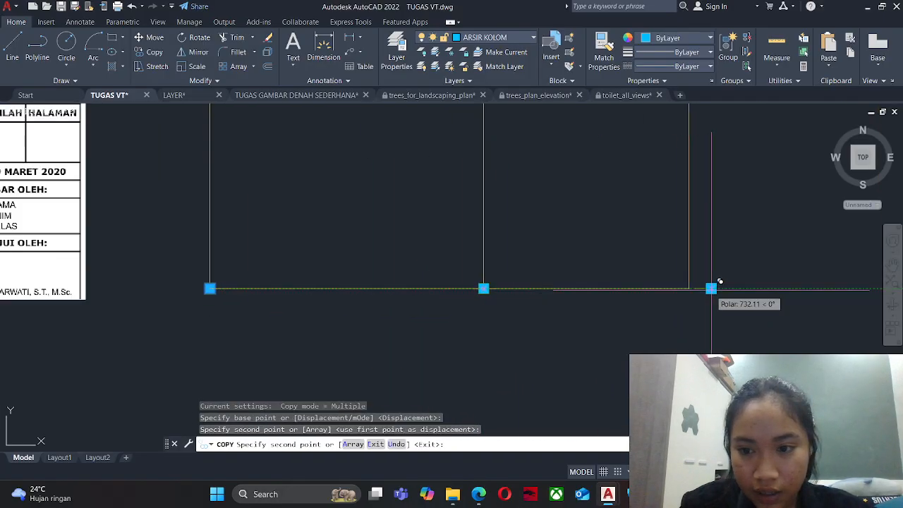
{"action": "left_click", "coordinate": [688, 289]}
Place further column copies on the upper corners, both ends of the middle axis, and both ends of the short upper partition.
{"action": "middle_click_drag", "start_coordinate": [554, 218], "coordinate": [553, 350]}
{"action": "scroll", "coordinate": [408, 248], "scroll_direction": "down", "scroll_amount": 2}
{"action": "middle_click_drag", "start_coordinate": [271, 192], "coordinate": [296, 258]}
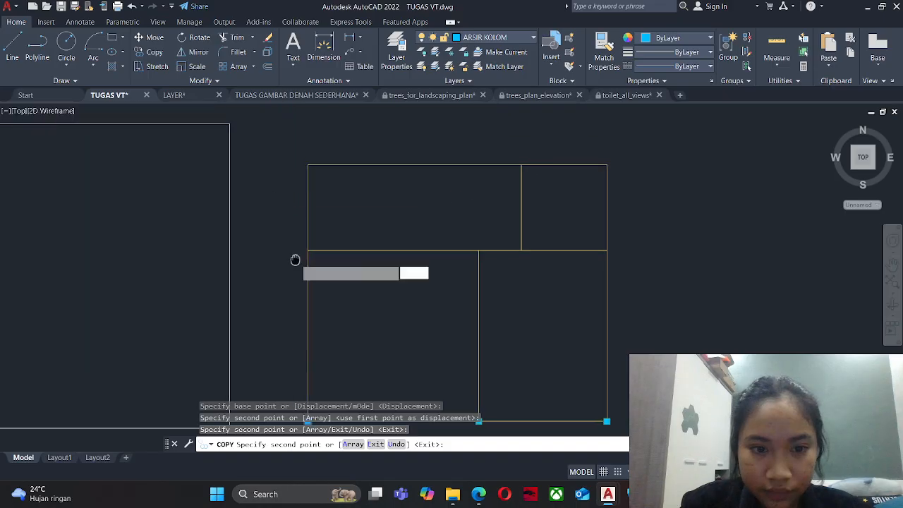
{"action": "left_click", "coordinate": [307, 250]}
{"action": "left_click", "coordinate": [309, 163]}
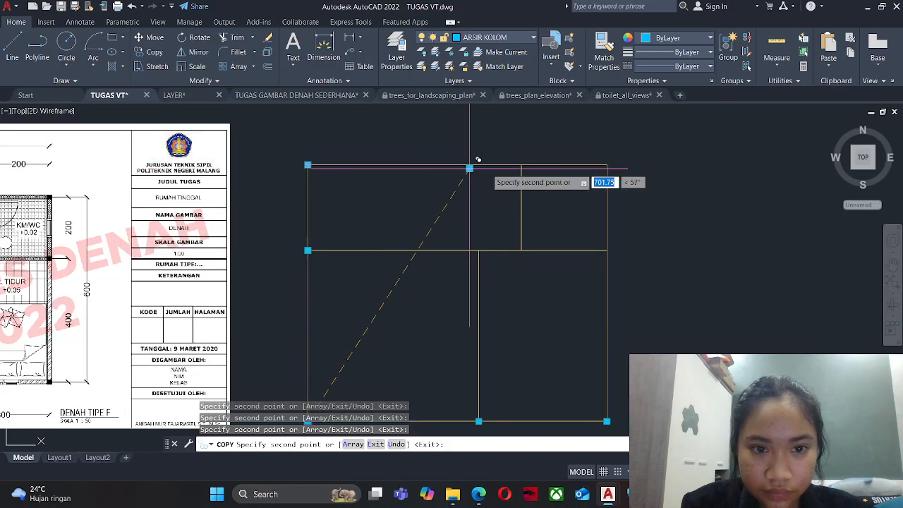
{"action": "left_click", "coordinate": [522, 163]}
{"action": "left_click", "coordinate": [607, 164]}
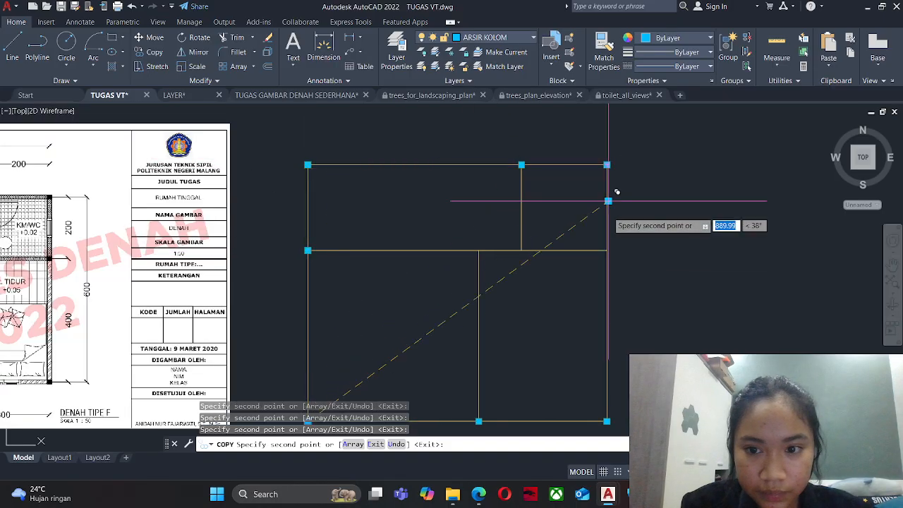
{"action": "left_click", "coordinate": [606, 250]}
{"action": "key", "text": "Escape"}
Copy the upper-left corner column 350 to the right along the top axis.
{"action": "middle_click_drag", "start_coordinate": [539, 274], "coordinate": [679, 285]}
{"action": "scroll", "coordinate": [601, 260], "scroll_direction": "down", "scroll_amount": 2}
{"action": "scroll", "coordinate": [600, 249], "scroll_direction": "up", "scroll_amount": 2}
{"action": "type", "text": "co"}
{"action": "key", "text": "Return"}
{"action": "left_click", "coordinate": [451, 171]}
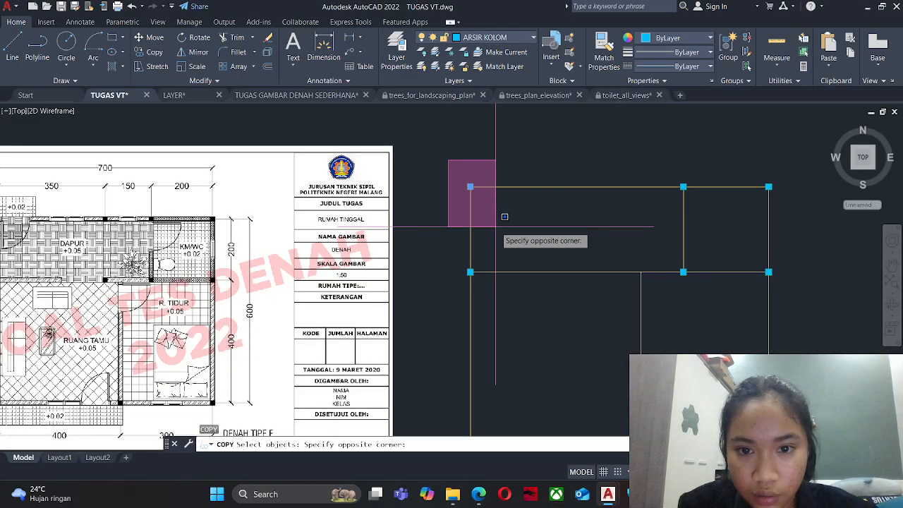
{"action": "left_click", "coordinate": [496, 210]}
{"action": "scroll", "coordinate": [468, 187], "scroll_direction": "up", "scroll_amount": 2}
{"action": "key", "text": "Return"}
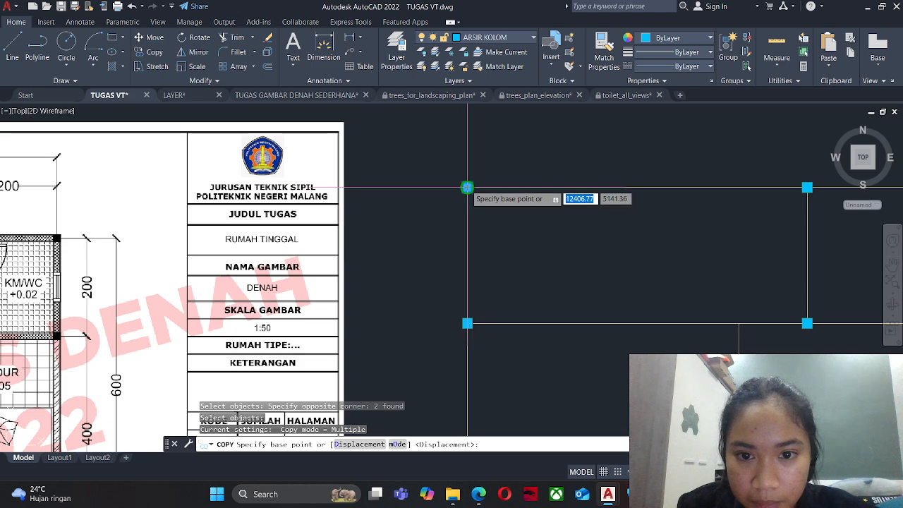
{"action": "left_click", "coordinate": [468, 187]}
{"action": "scroll", "coordinate": [564, 214], "scroll_direction": "up", "scroll_amount": 2}
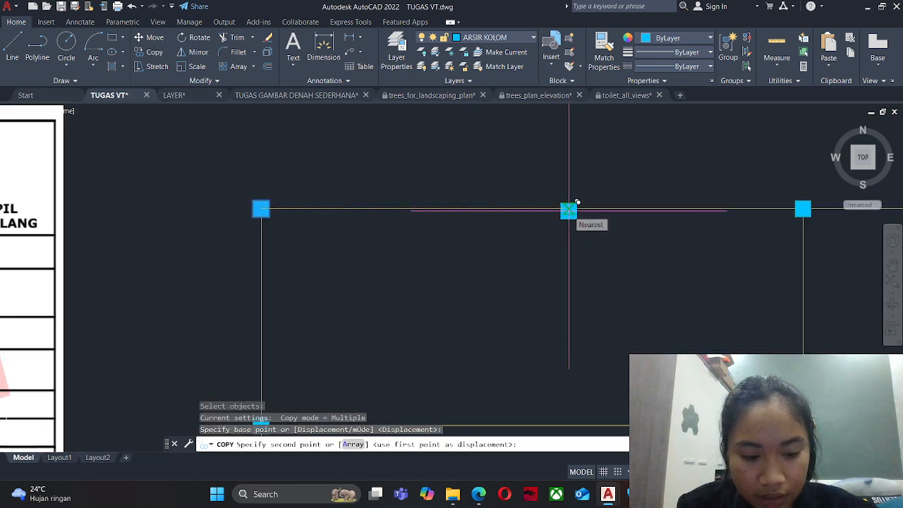
{"action": "type", "text": "350"}
{"action": "key", "text": "Return"}
{"action": "key", "text": "Escape"}
Copy the intermediate top-axis column straight down 200 onto the middle horizontal axis.
{"action": "type", "text": "C"}
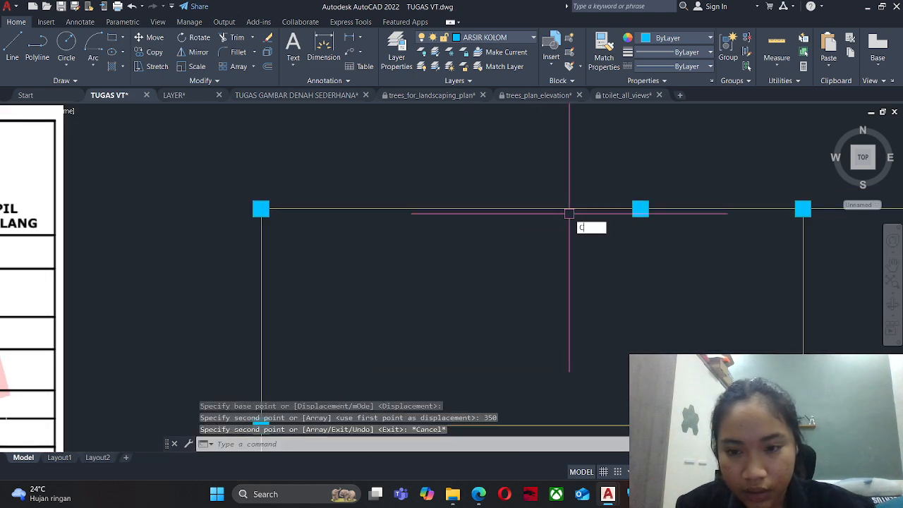
{"action": "type", "text": "O"}
{"action": "key", "text": "Return"}
{"action": "left_click", "coordinate": [585, 165]}
{"action": "left_click", "coordinate": [667, 272]}
{"action": "key", "text": "Return"}
{"action": "left_click", "coordinate": [640, 209]}
{"action": "middle_click_drag", "start_coordinate": [632, 309], "coordinate": [616, 209]}
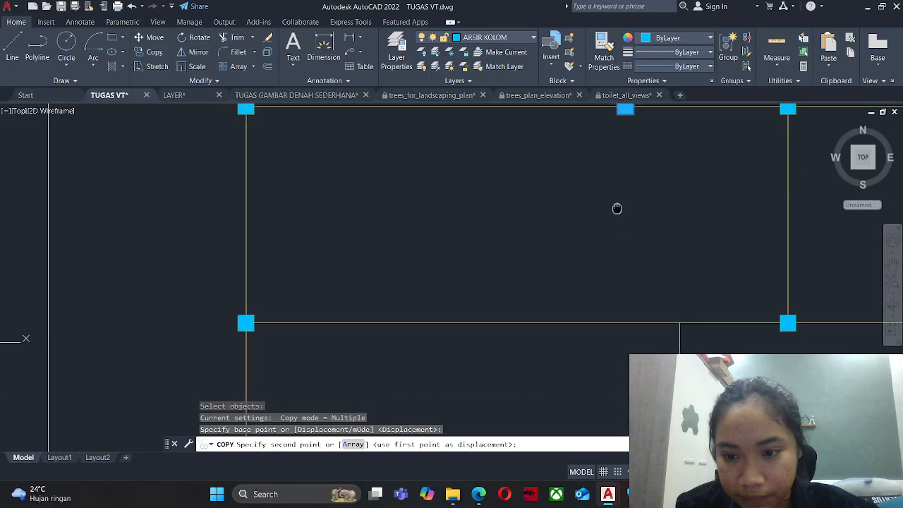
{"action": "left_click", "coordinate": [626, 322]}
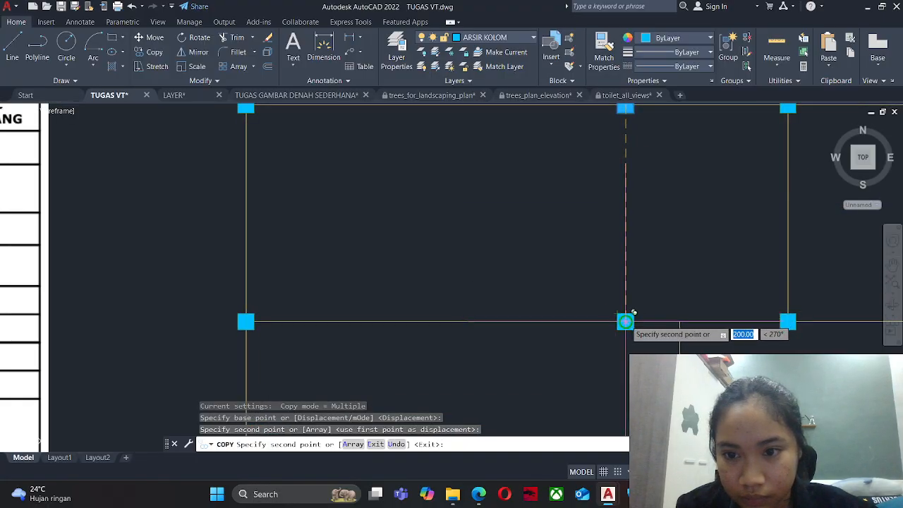
{"action": "key", "text": "Escape"}
{"action": "left_click", "coordinate": [603, 287]}
{"action": "left_click", "coordinate": [647, 332]}
{"action": "key", "text": "Return"}
{"action": "key", "text": "Escape"}
{"action": "type", "text": "c"}
{"action": "key", "text": "Escape"}
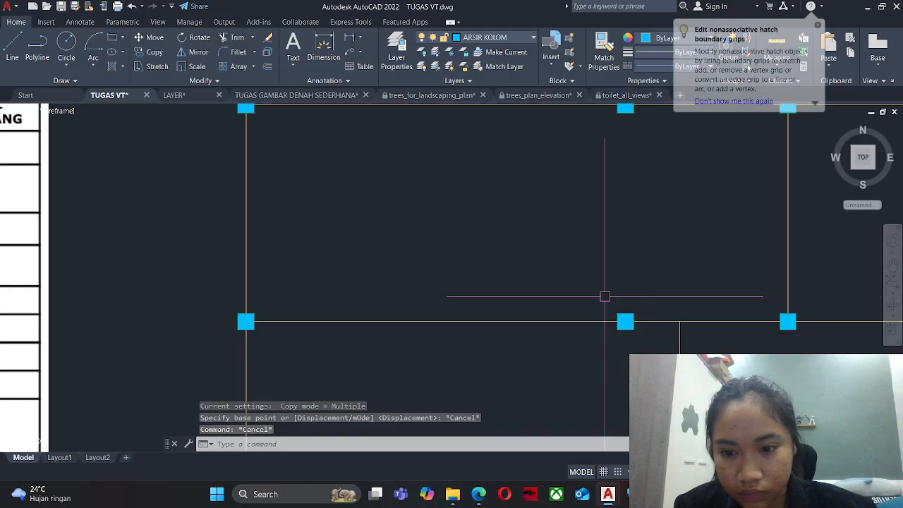
{"action": "key", "text": "Escape"}
Erase the copied intermediate column on the middle horizontal axis.
{"action": "left_click", "coordinate": [599, 290]}
{"action": "left_click", "coordinate": [650, 366]}
{"action": "type", "text": "E"}
{"action": "key", "text": "Return"}
Copy the intermediate top-axis column again, straight down onto the middle horizontal axis.
{"action": "type", "text": "co"}
{"action": "key", "text": "Return"}
{"action": "middle_click_drag", "start_coordinate": [608, 272], "coordinate": [595, 329]}
{"action": "left_click", "coordinate": [567, 138]}
{"action": "left_click", "coordinate": [639, 214]}
{"action": "key", "text": "Return"}
{"action": "left_click", "coordinate": [612, 161]}
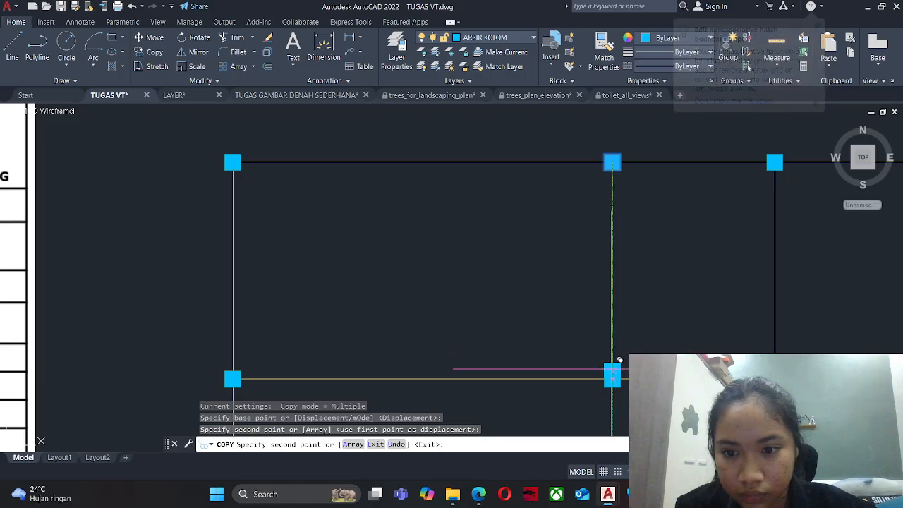
{"action": "key", "text": "Escape"}
{"action": "scroll", "coordinate": [568, 319], "scroll_direction": "down", "scroll_amount": 6}
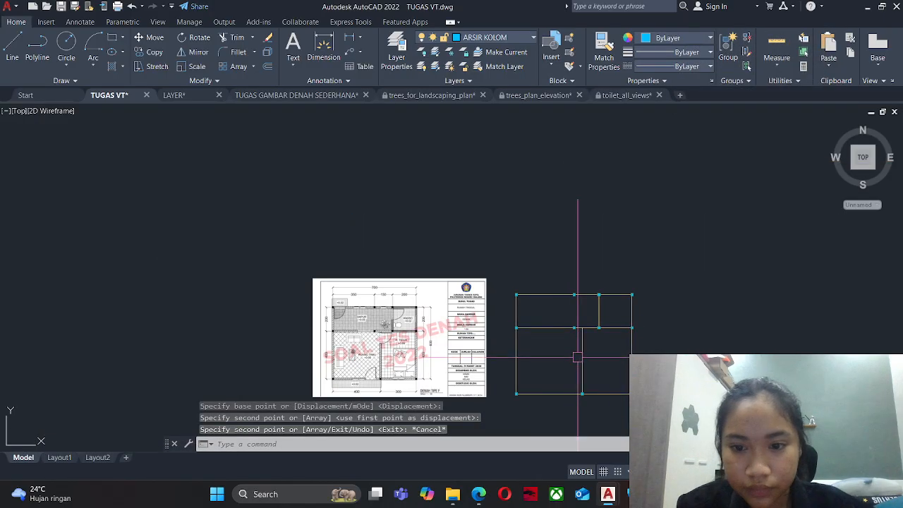
{"action": "scroll", "coordinate": [599, 328], "scroll_direction": "up", "scroll_amount": 2}
{"action": "key", "text": "Escape"}
{"action": "mouse_move", "coordinate": [599, 328]}
{"action": "middle_mouse_down"}
{"action": "mouse_move", "coordinate": [614, 319]}
{"action": "mouse_move", "coordinate": [579, 327]}
{"action": "mouse_move", "coordinate": [536, 302]}
{"action": "middle_mouse_up"}
{"action": "key", "text": "Escape"}
{"action": "key", "text": "Escape"}
{"action": "scroll", "coordinate": [564, 270], "scroll_direction": "up", "scroll_amount": 2}
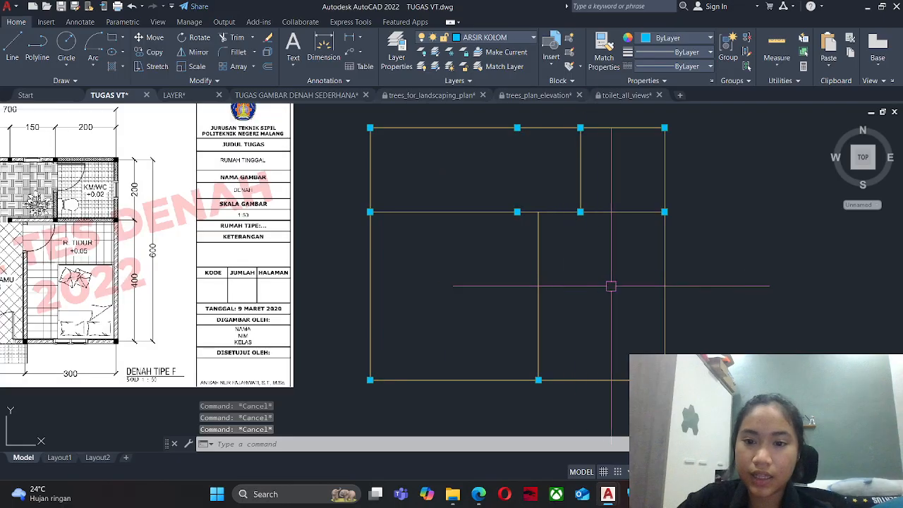
{"action": "left_click", "coordinate": [758, 295]}
{"action": "left_click", "coordinate": [550, 299]}
{"action": "key", "text": "Escape"}
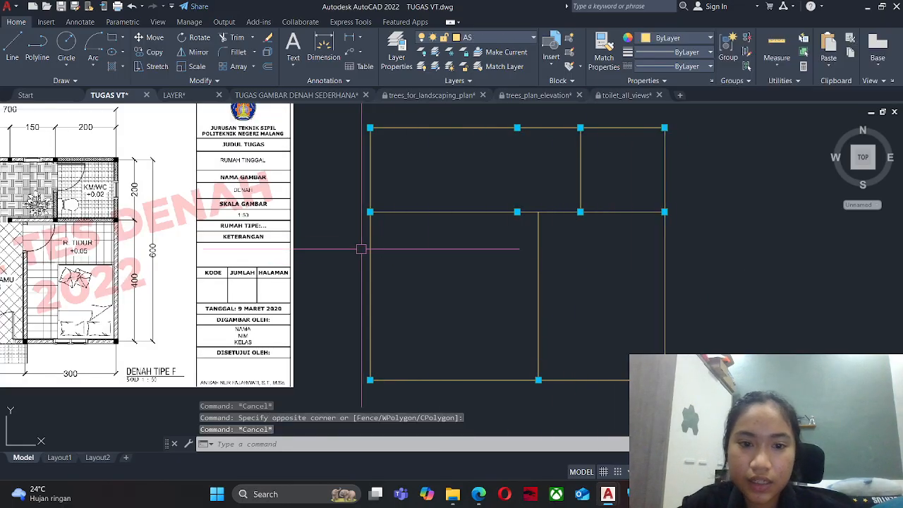
{"action": "left_click", "coordinate": [348, 228]}
{"action": "left_click", "coordinate": [403, 343]}
{"action": "key", "text": "Escape"}
{"action": "left_click", "coordinate": [639, 243]}
{"action": "key", "text": "Escape"}
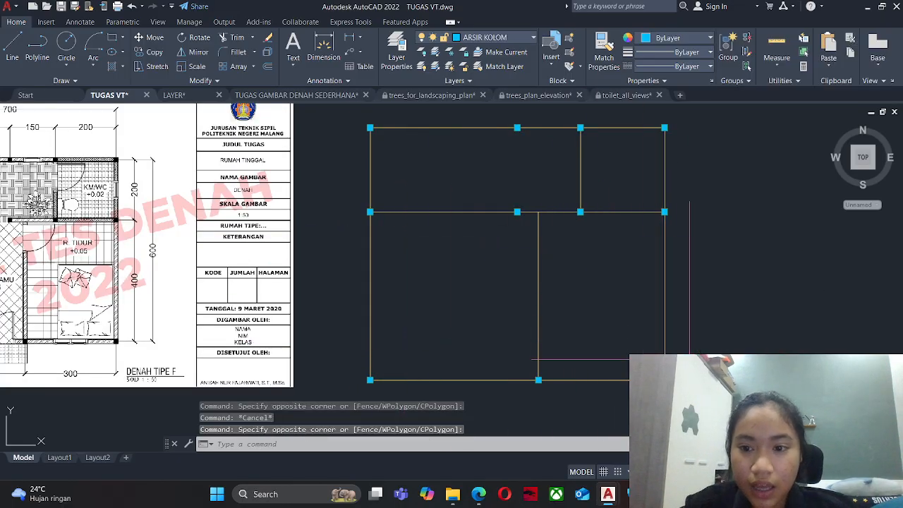
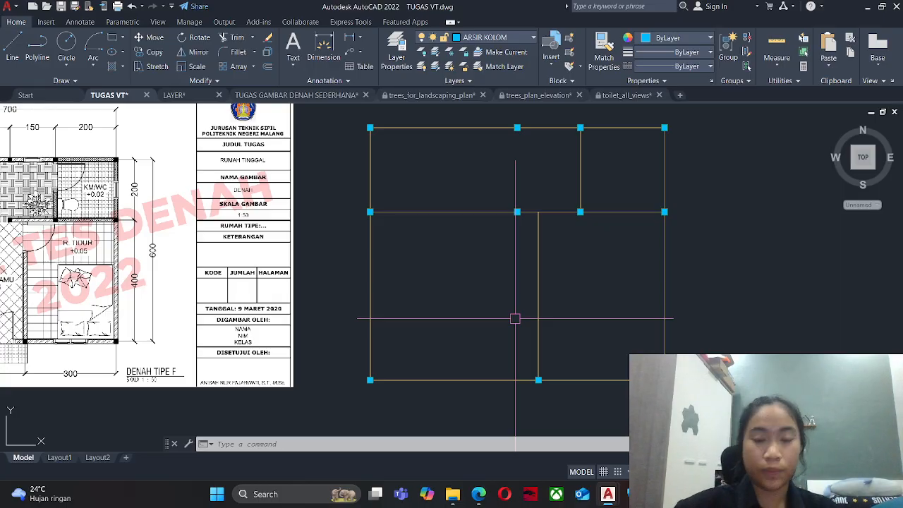
{"action": "key", "text": "Escape"}
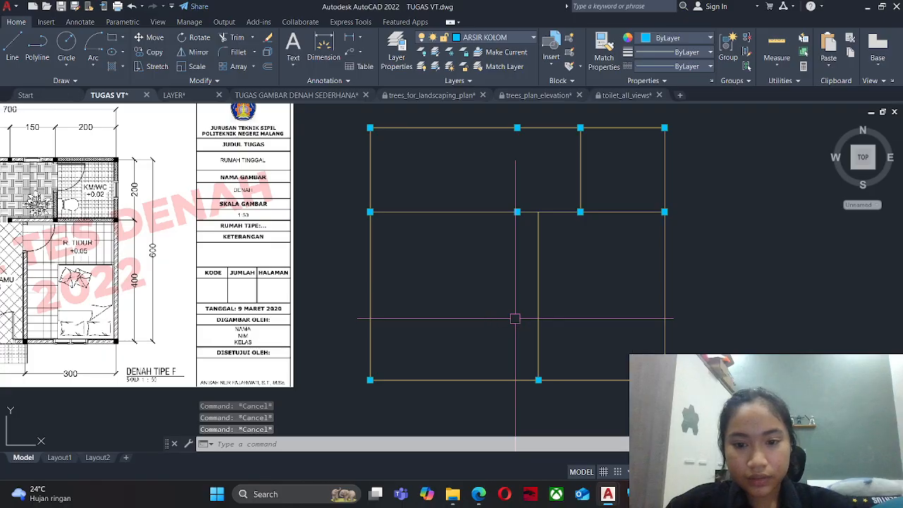
Draw a short horizontal helper line starting midway between the two lower columns on the plan's left axis, using Mid Between 2 Points.
{"action": "key", "text": "l"}
{"action": "key", "text": "Return"}
{"action": "right_click", "coordinate": [439, 300], "text": "shift"}
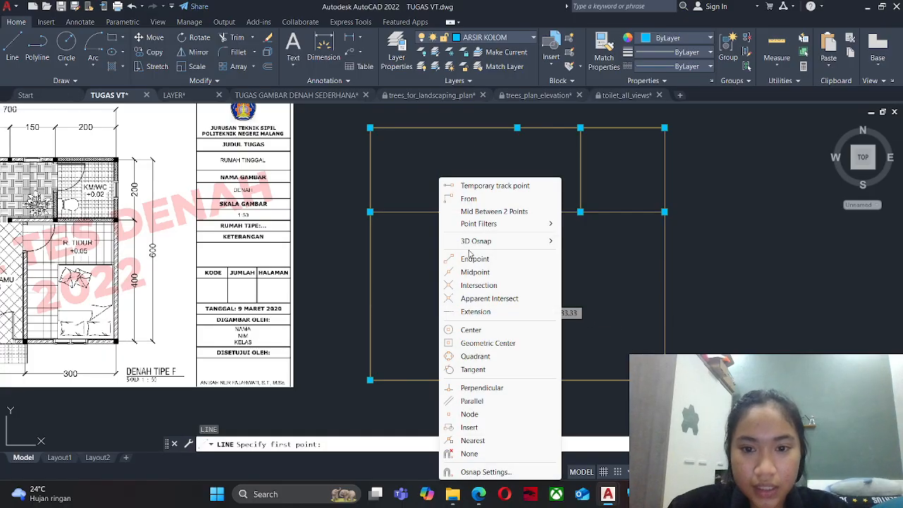
{"action": "left_click", "coordinate": [483, 214]}
{"action": "scroll", "coordinate": [374, 215], "scroll_direction": "up", "scroll_amount": 6}
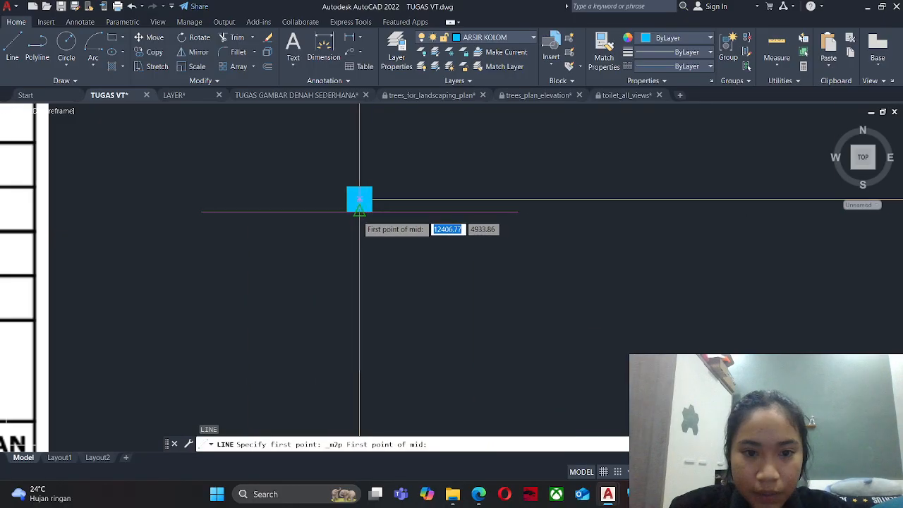
{"action": "left_click", "coordinate": [359, 212]}
{"action": "scroll", "coordinate": [358, 190], "scroll_direction": "down", "scroll_amount": 6}
{"action": "scroll", "coordinate": [360, 339], "scroll_direction": "up", "scroll_amount": 4}
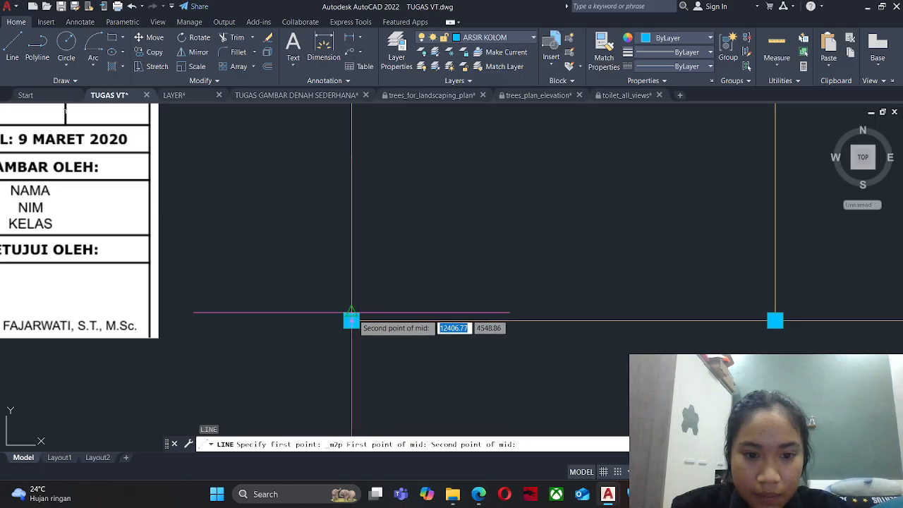
{"action": "left_click", "coordinate": [351, 321]}
{"action": "scroll", "coordinate": [351, 321], "scroll_direction": "down", "scroll_amount": 4}
{"action": "key", "text": "Escape"}
{"action": "key", "text": "Escape"}
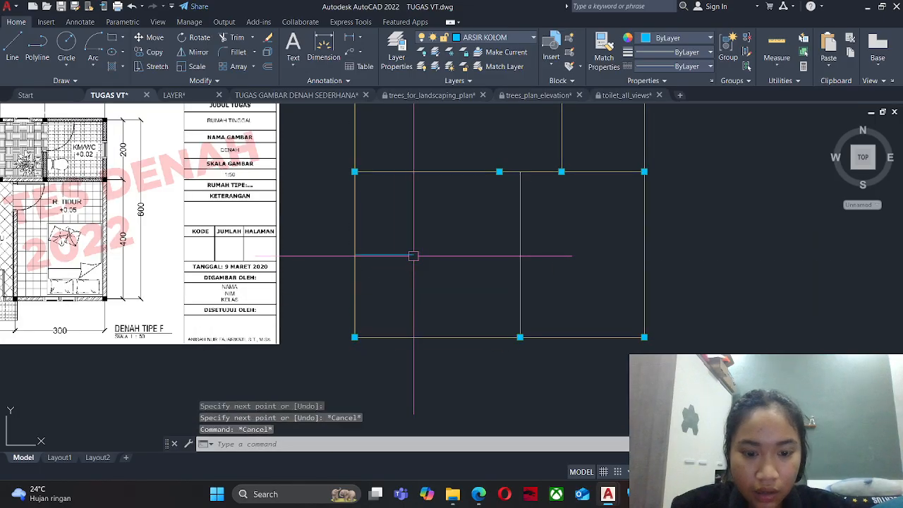
Copy the column at the left end of the middle axis down to the helper line's start on the left axis.
{"action": "type", "text": "CO"}
{"action": "key", "text": "Return"}
{"action": "left_click", "coordinate": [340, 163]}
{"action": "left_click", "coordinate": [373, 184]}
{"action": "scroll", "coordinate": [358, 164], "scroll_direction": "up", "scroll_amount": 6}
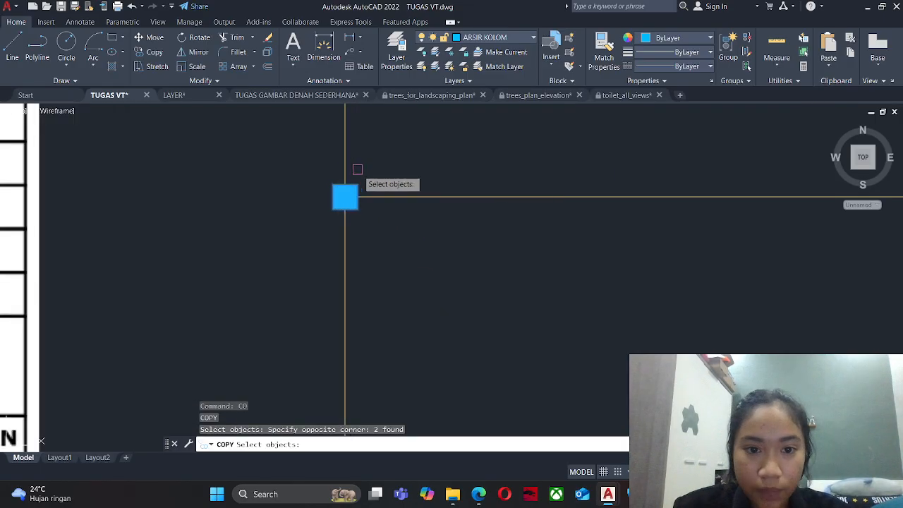
{"action": "key", "text": "Return"}
{"action": "left_click", "coordinate": [345, 196]}
{"action": "scroll", "coordinate": [346, 195], "scroll_direction": "down", "scroll_amount": 4}
{"action": "scroll", "coordinate": [353, 311], "scroll_direction": "up", "scroll_amount": 2}
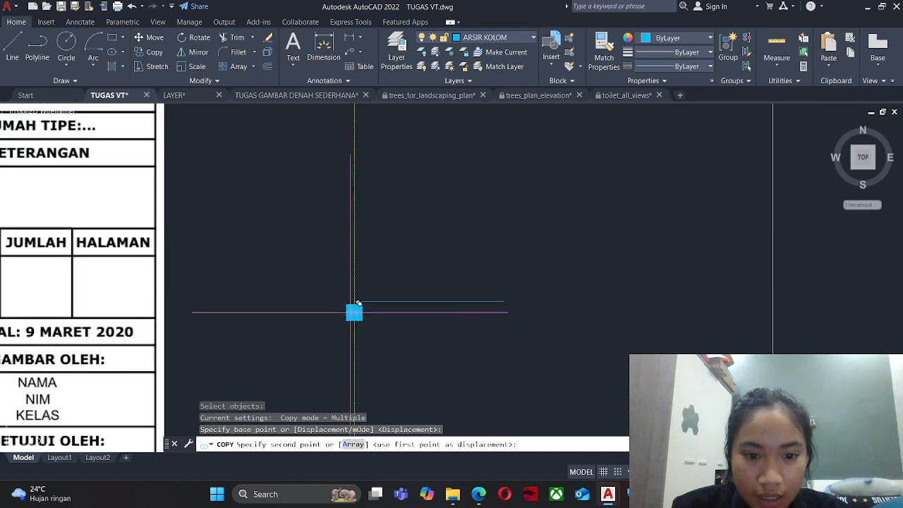
{"action": "left_click", "coordinate": [354, 301]}
{"action": "key", "text": "Escape"}
Erase the short horizontal helper line beside the new left-axis column.
{"action": "left_click", "coordinate": [447, 267]}
{"action": "left_click", "coordinate": [415, 314]}
{"action": "type", "text": "E"}
{"action": "key", "text": "Return"}
{"action": "key", "text": "Escape"}
{"action": "key", "text": "Escape"}
{"action": "scroll", "coordinate": [377, 276], "scroll_direction": "down", "scroll_amount": 4}
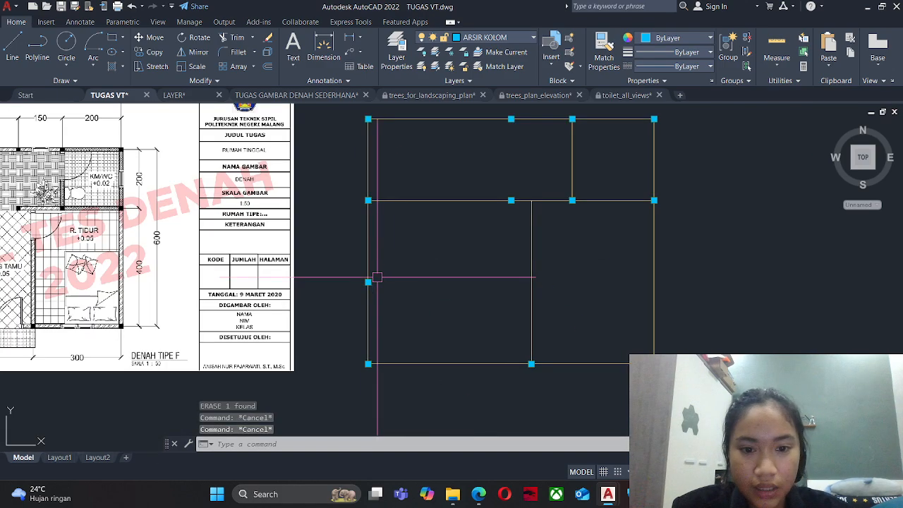
Copy the column midway along the plan's lower left axis horizontally across onto the right axis.
{"action": "type", "text": "CO"}
{"action": "key", "text": "Return"}
{"action": "left_click", "coordinate": [353, 263]}
{"action": "left_click", "coordinate": [396, 302]}
{"action": "scroll", "coordinate": [365, 282], "scroll_direction": "up", "scroll_amount": 4}
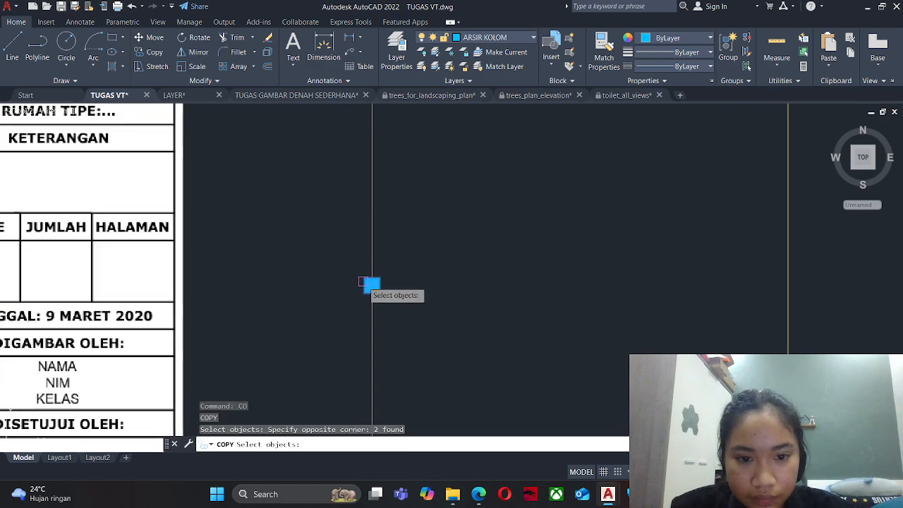
{"action": "key", "text": "Return"}
{"action": "left_click", "coordinate": [372, 285]}
{"action": "scroll", "coordinate": [605, 318], "scroll_direction": "down", "scroll_amount": 4}
{"action": "scroll", "coordinate": [666, 303], "scroll_direction": "up", "scroll_amount": 2}
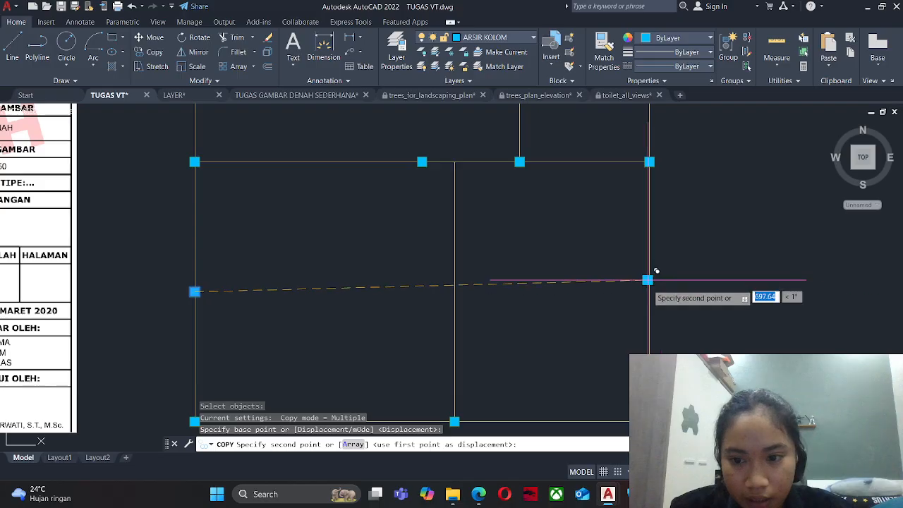
{"action": "left_click", "coordinate": [650, 292]}
{"action": "key", "text": "Escape"}
{"action": "scroll", "coordinate": [658, 282], "scroll_direction": "down", "scroll_amount": 4}
{"action": "scroll", "coordinate": [500, 253], "scroll_direction": "up", "scroll_amount": 2}
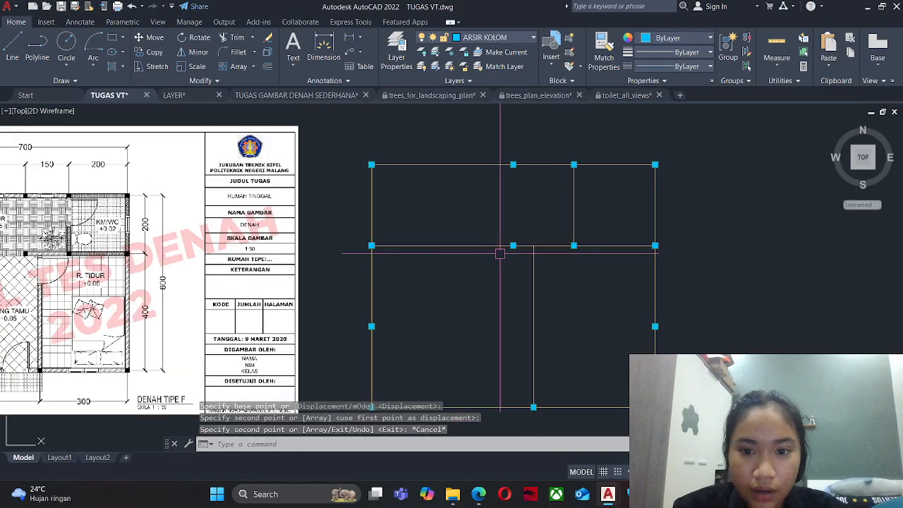
{"action": "key", "text": "Escape"}
{"action": "key", "text": "Escape"}
{"action": "scroll", "coordinate": [471, 245], "scroll_direction": "down", "scroll_amount": 2}
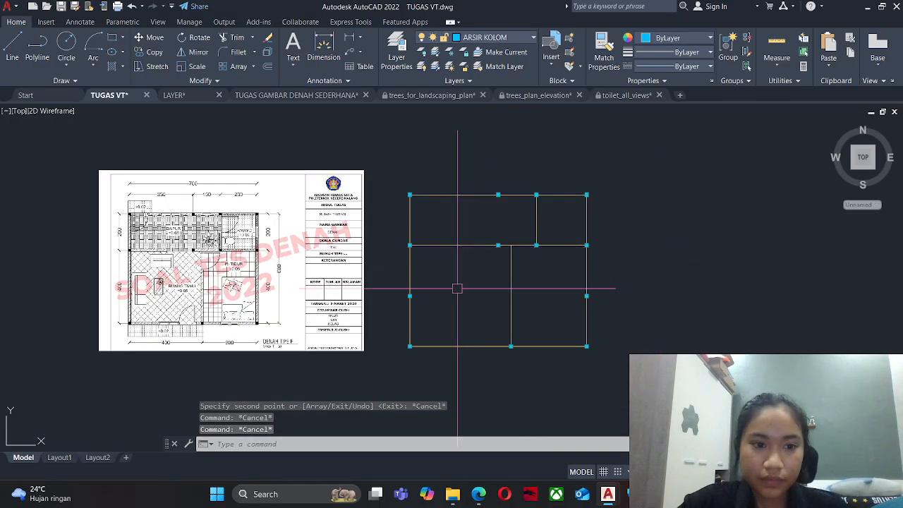
Examine the reference plan's wall between DAPUR and RUANG TAMU for the position of its opening.
{"action": "scroll", "coordinate": [202, 223], "scroll_direction": "up", "scroll_amount": 6}
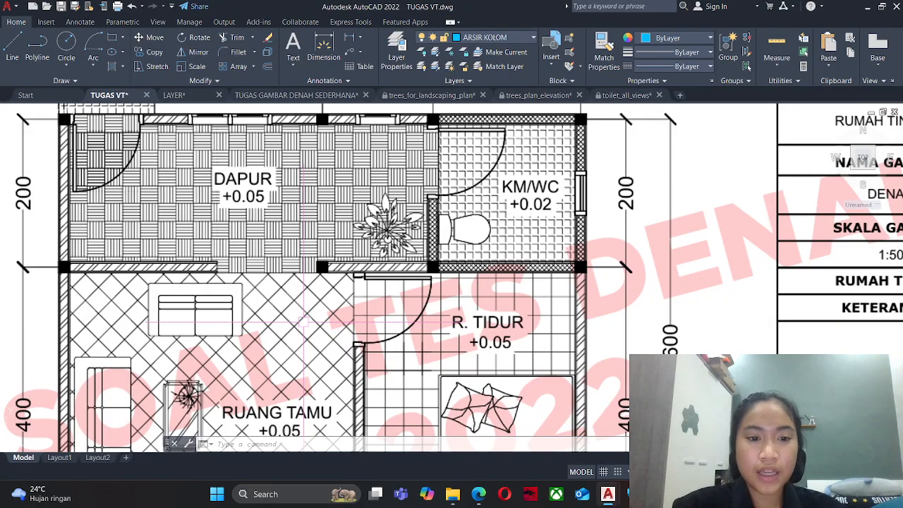
{"action": "key", "text": "Escape"}
{"action": "key", "text": "Escape"}
{"action": "scroll", "coordinate": [304, 321], "scroll_direction": "down", "scroll_amount": 2}
{"action": "scroll", "coordinate": [272, 298], "scroll_direction": "down", "scroll_amount": 3}
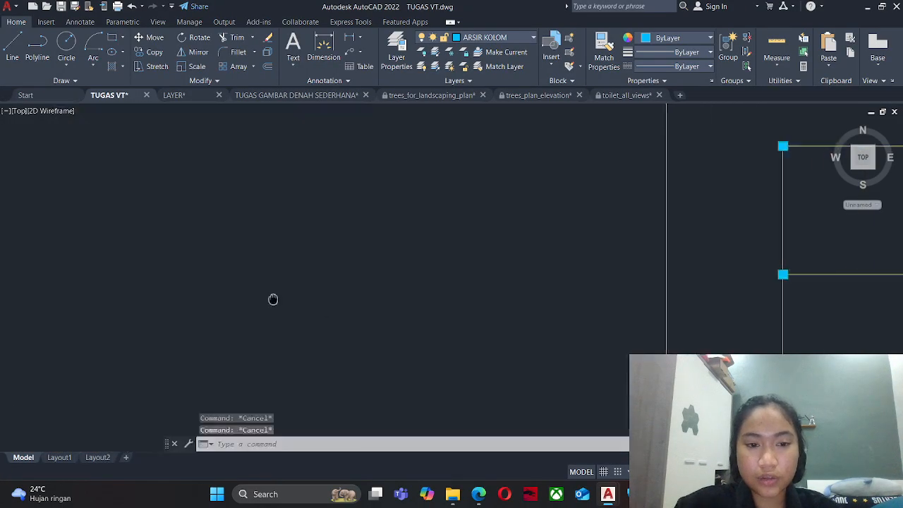
{"action": "scroll", "coordinate": [649, 273], "scroll_direction": "up", "scroll_amount": 2}
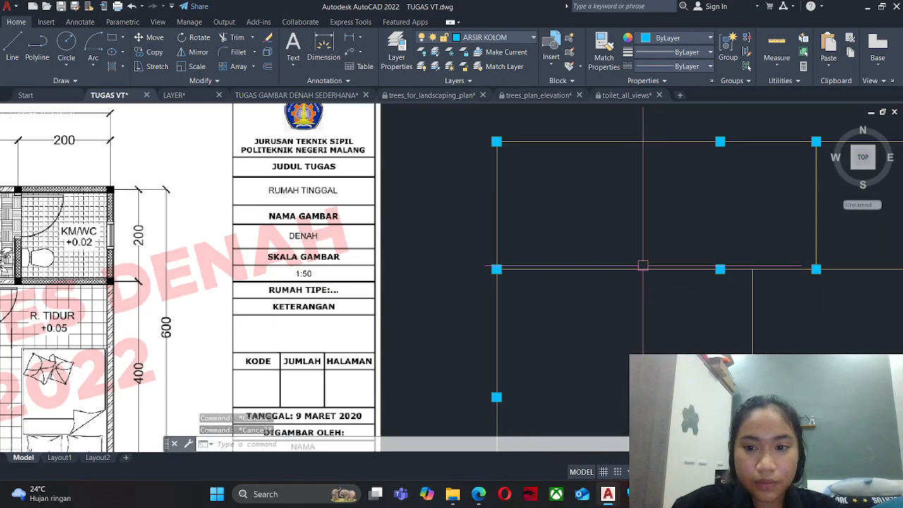
{"action": "key", "text": "Return"}
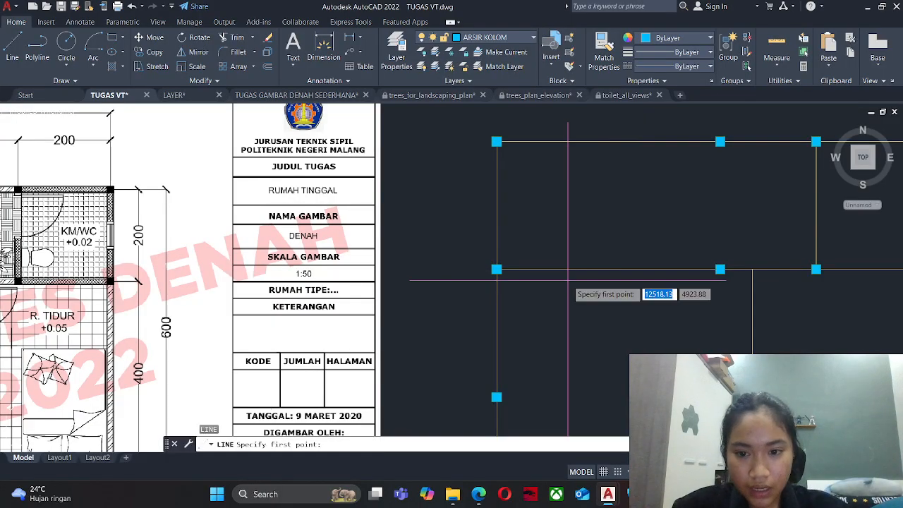
{"action": "key", "text": "Escape"}
{"action": "scroll", "coordinate": [409, 328], "scroll_direction": "down", "scroll_amount": 2}
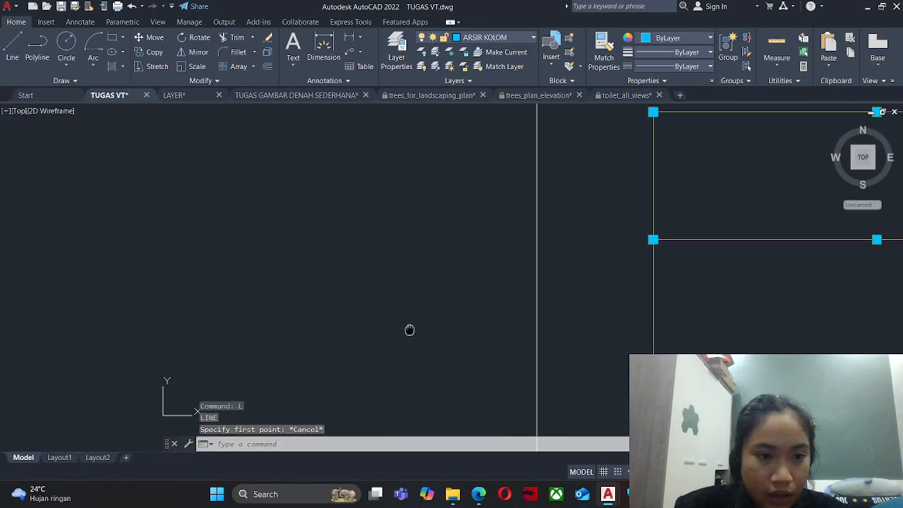
{"action": "scroll", "coordinate": [215, 176], "scroll_direction": "up", "scroll_amount": 2}
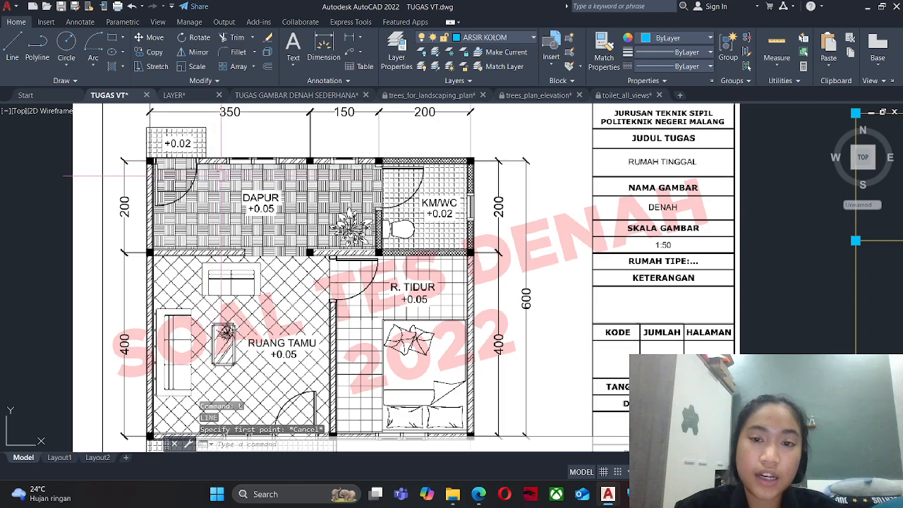
{"action": "scroll", "coordinate": [234, 192], "scroll_direction": "down", "scroll_amount": 2}
{"action": "middle_click_drag", "start_coordinate": [364, 257], "coordinate": [252, 312]}
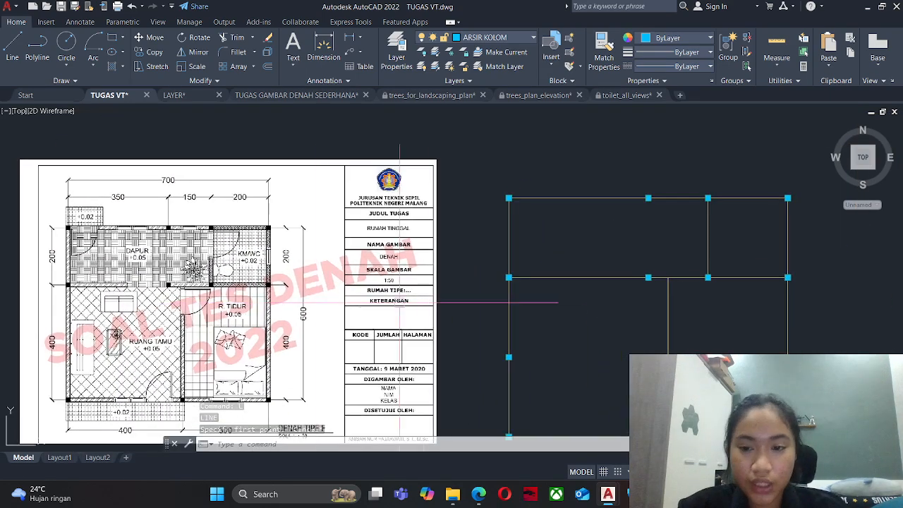
{"action": "middle_click_drag", "start_coordinate": [463, 301], "coordinate": [424, 296]}
Draw a 200-long helper line along the middle horizontal axis, starting from the column at its left end.
{"action": "type", "text": "l"}
{"action": "key", "text": "Return"}
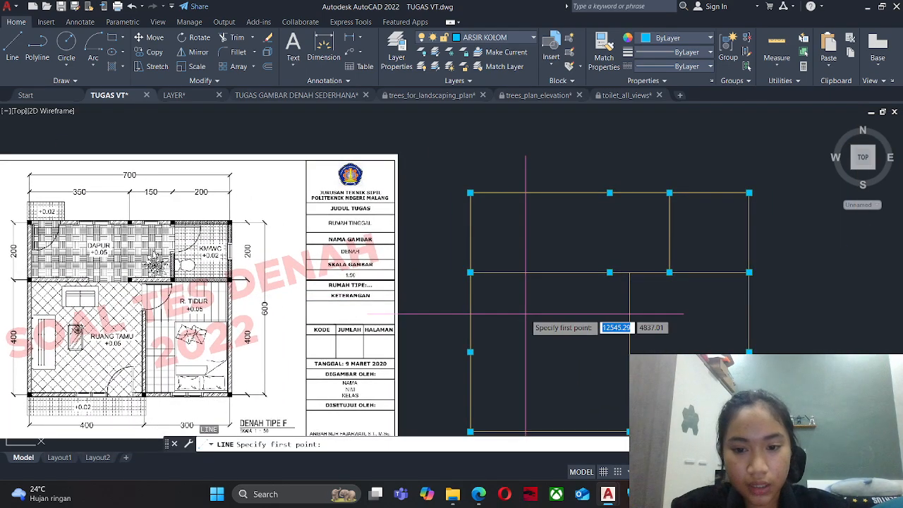
{"action": "scroll", "coordinate": [466, 272], "scroll_direction": "up", "scroll_amount": 3}
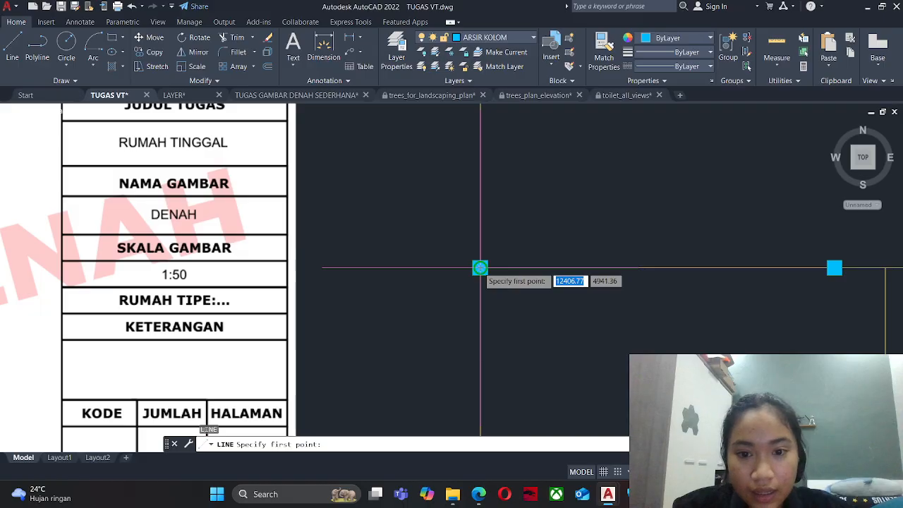
{"action": "left_click", "coordinate": [480, 267]}
{"action": "middle_click_drag", "start_coordinate": [737, 339], "coordinate": [601, 325]}
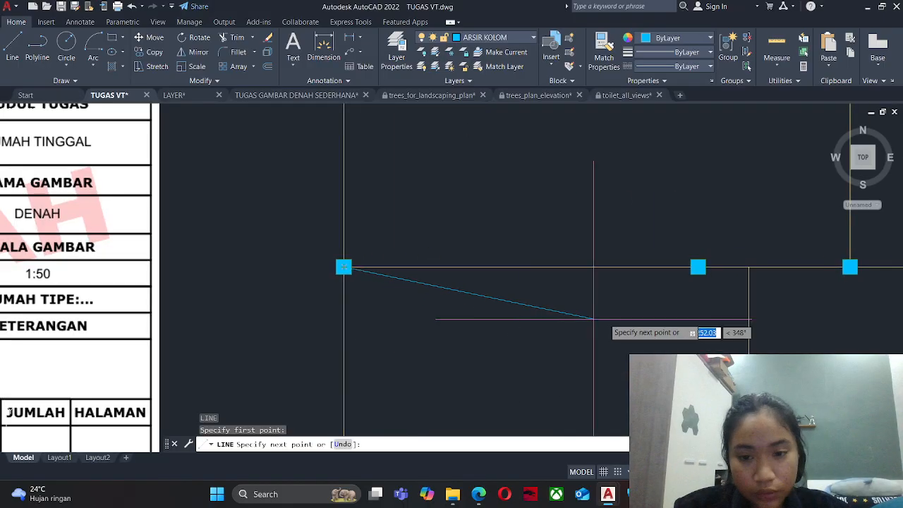
{"action": "scroll", "coordinate": [345, 267], "scroll_direction": "down", "scroll_amount": 4}
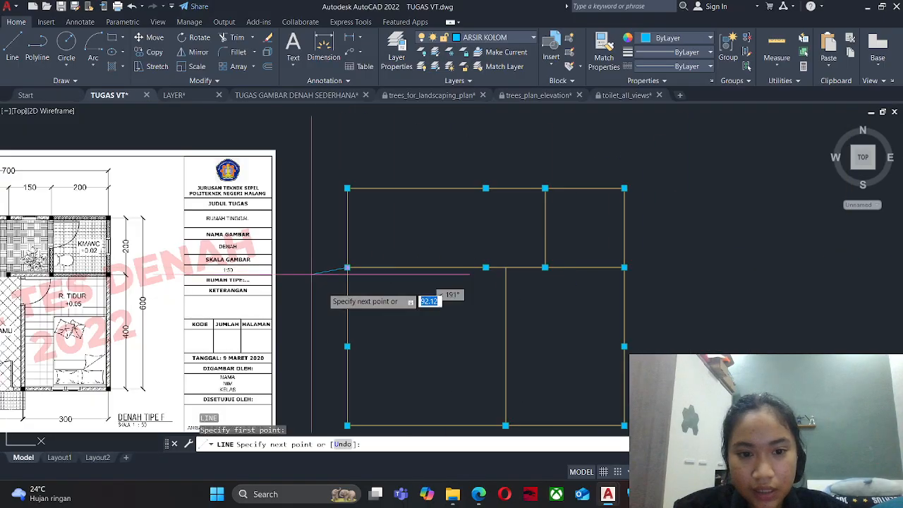
{"action": "scroll", "coordinate": [487, 268], "scroll_direction": "up", "scroll_amount": 2}
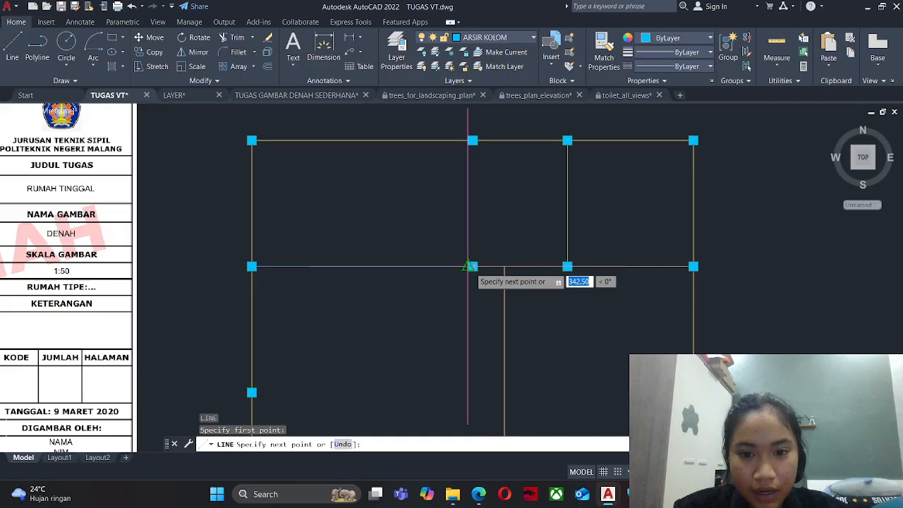
{"action": "key", "text": "Return"}
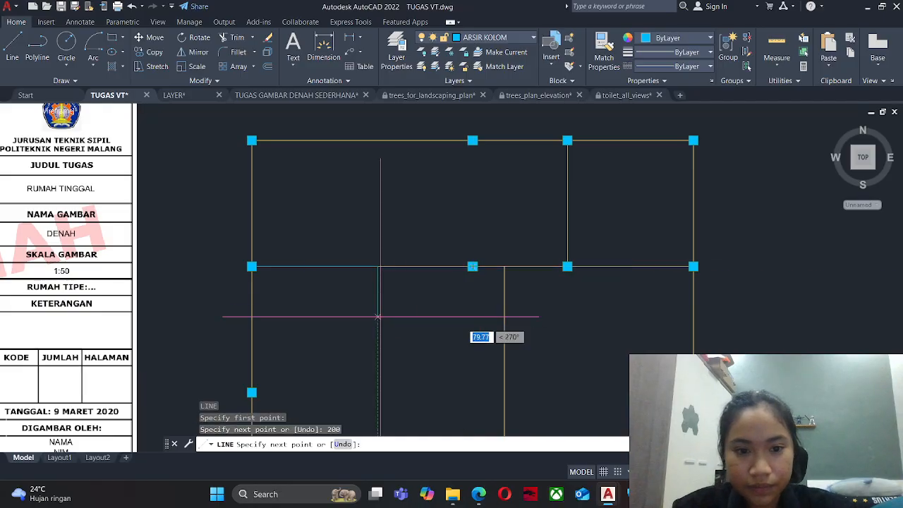
{"action": "key", "text": "Escape"}
Draw a short vertical marker line upward from the free end of the 200-long helper line.
{"action": "type", "text": "l"}
{"action": "key", "text": "Return"}
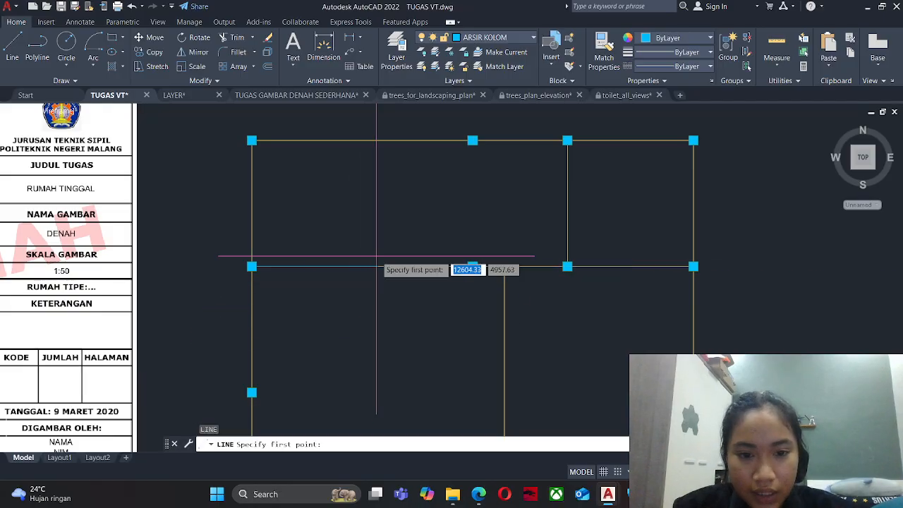
{"action": "left_click", "coordinate": [372, 266]}
{"action": "scroll", "coordinate": [373, 265], "scroll_direction": "up", "scroll_amount": 5}
{"action": "left_click", "coordinate": [374, 230]}
{"action": "key", "text": "Escape"}
{"action": "key", "text": "Escape"}
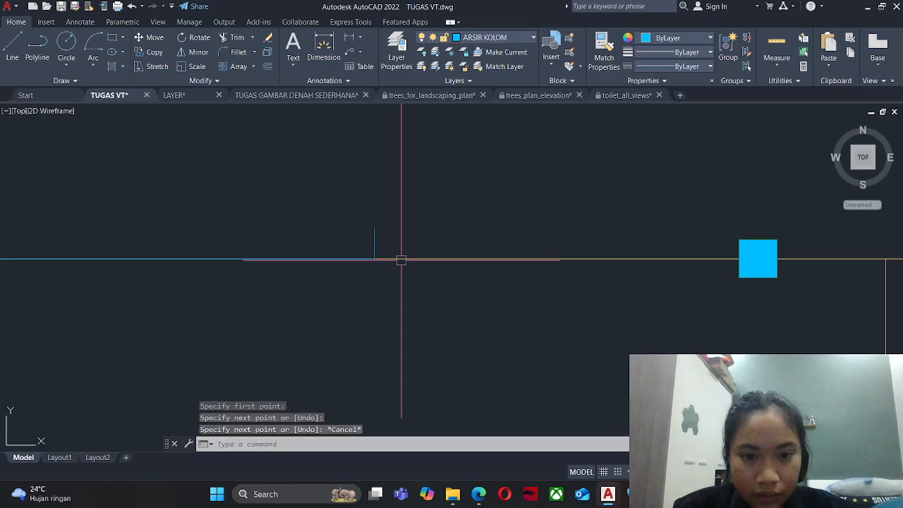
Trim the middle horizontal axis between the vertical marker line and the next column.
{"action": "scroll", "coordinate": [427, 295], "scroll_direction": "down", "scroll_amount": 3}
{"action": "type", "text": "TR"}
{"action": "key", "text": "Return"}
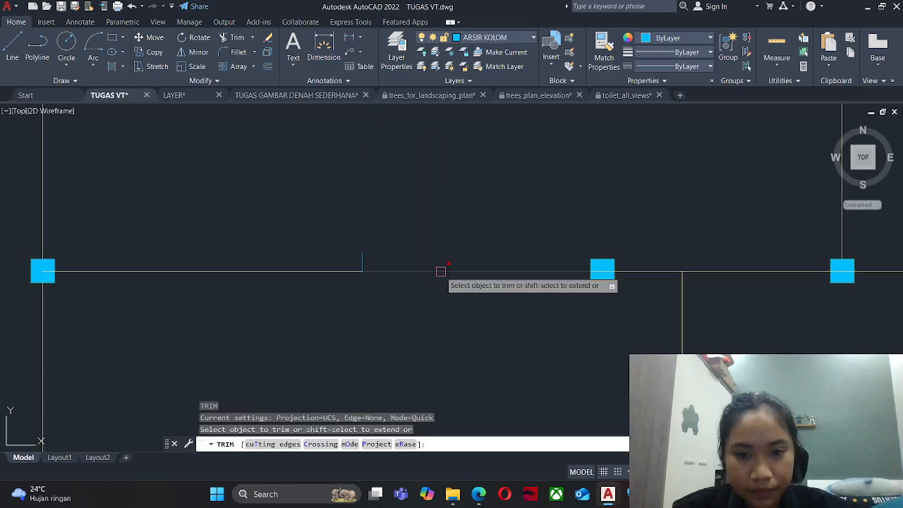
{"action": "scroll", "coordinate": [441, 271], "scroll_direction": "down", "scroll_amount": 3}
{"action": "scroll", "coordinate": [418, 260], "scroll_direction": "up", "scroll_amount": 4}
{"action": "key", "text": "Escape"}
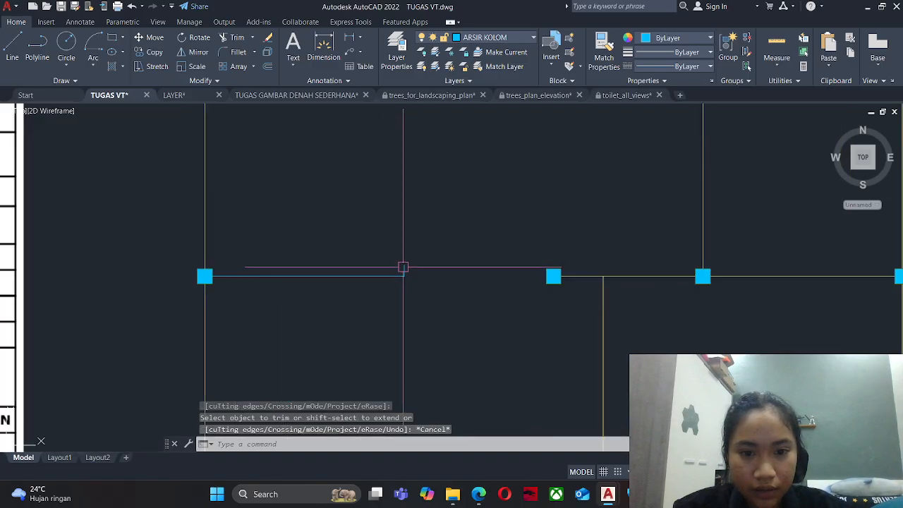
Erase the short vertical marker and the 200-long helper line on the middle axis.
{"action": "left_click", "coordinate": [404, 269]}
{"action": "type", "text": "E"}
{"action": "key", "text": "Return"}
{"action": "left_click", "coordinate": [379, 277]}
{"action": "key", "text": "Return"}
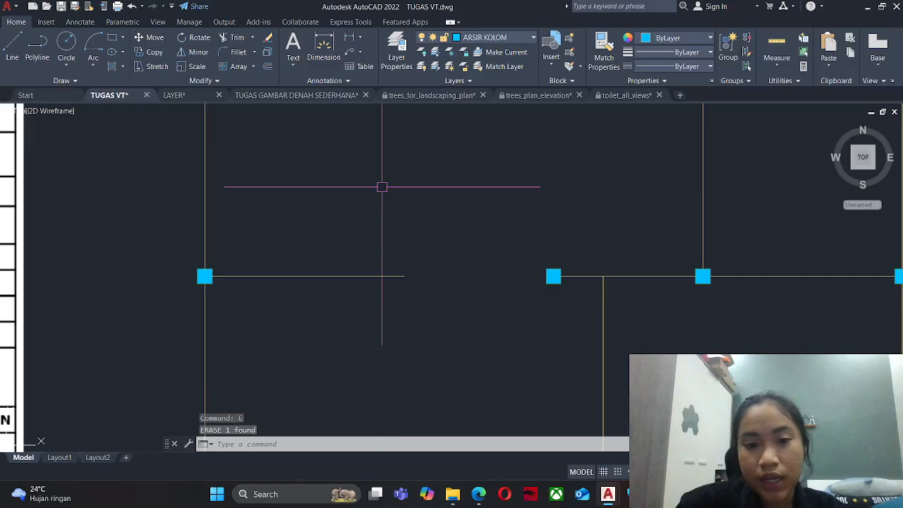
{"action": "key", "text": "Escape"}
{"action": "scroll", "coordinate": [379, 169], "scroll_direction": "down", "scroll_amount": 2}
{"action": "middle_click_drag", "start_coordinate": [402, 248], "coordinate": [395, 265]}
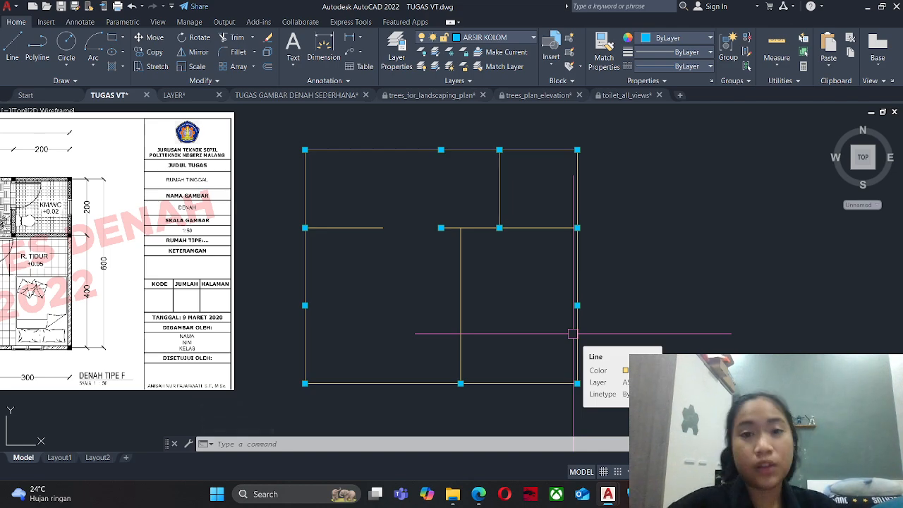
Examine the door and window openings in the reference plan, especially around DAPUR and KM/WC.
{"action": "key", "text": "Escape"}
{"action": "key", "text": "Escape"}
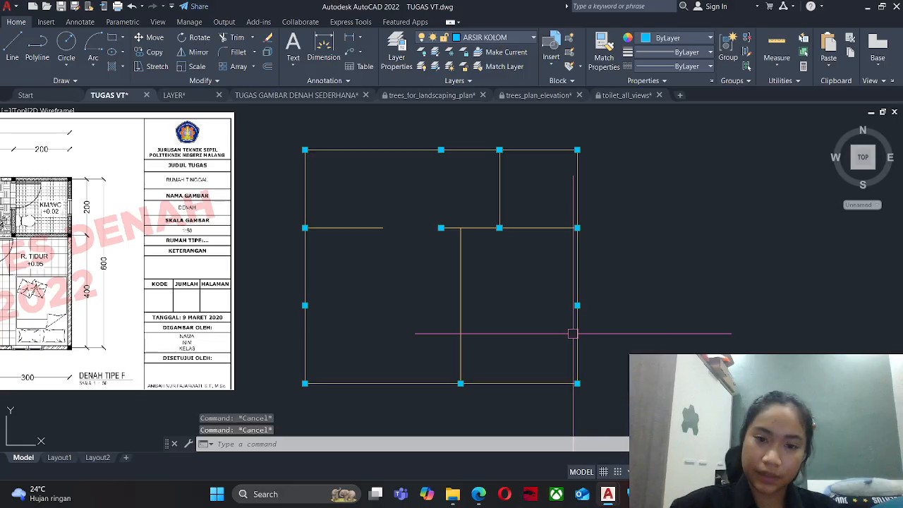
{"action": "mouse_move", "coordinate": [371, 310]}
{"action": "middle_mouse_down"}
{"action": "mouse_move", "coordinate": [399, 321]}
{"action": "mouse_move", "coordinate": [437, 310]}
{"action": "middle_mouse_up"}
{"action": "middle_click_drag", "start_coordinate": [246, 324], "coordinate": [532, 305]}
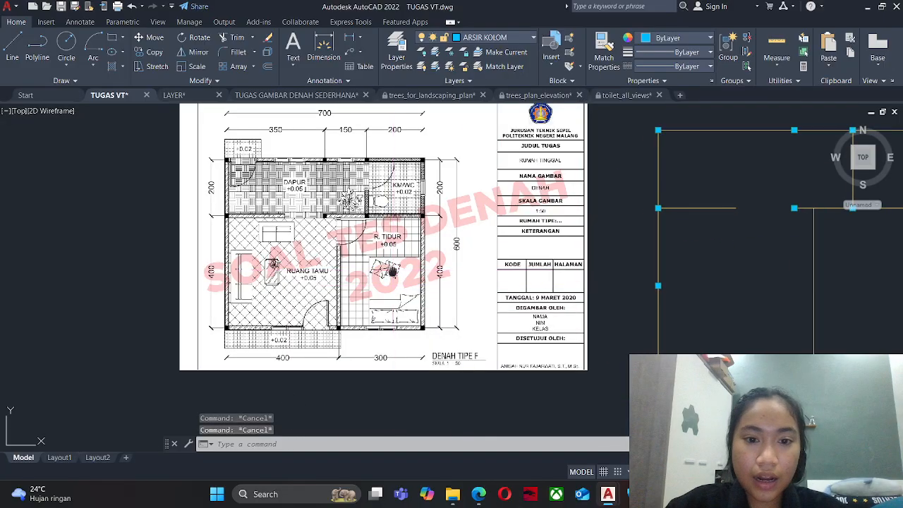
{"action": "middle_click_drag", "start_coordinate": [391, 271], "coordinate": [406, 289]}
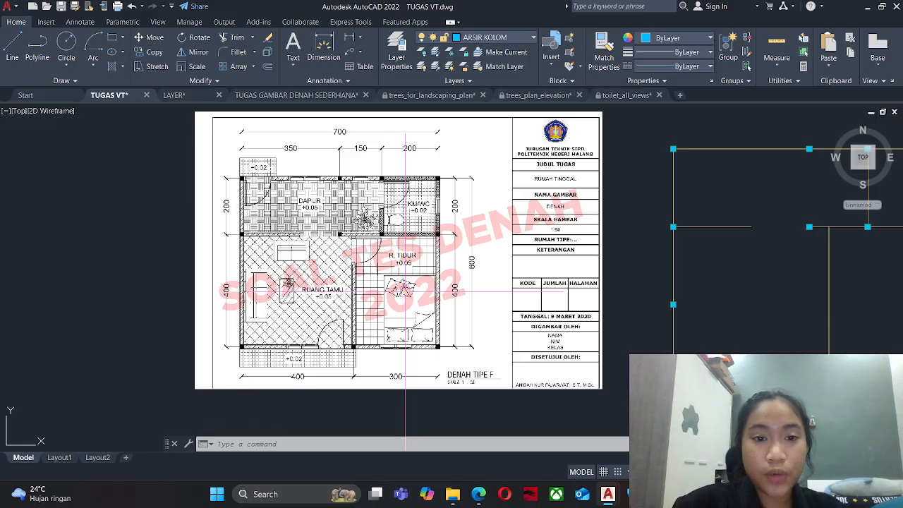
{"action": "scroll", "coordinate": [323, 285], "scroll_direction": "up", "scroll_amount": 3}
{"action": "scroll", "coordinate": [323, 286], "scroll_direction": "down", "scroll_amount": 2}
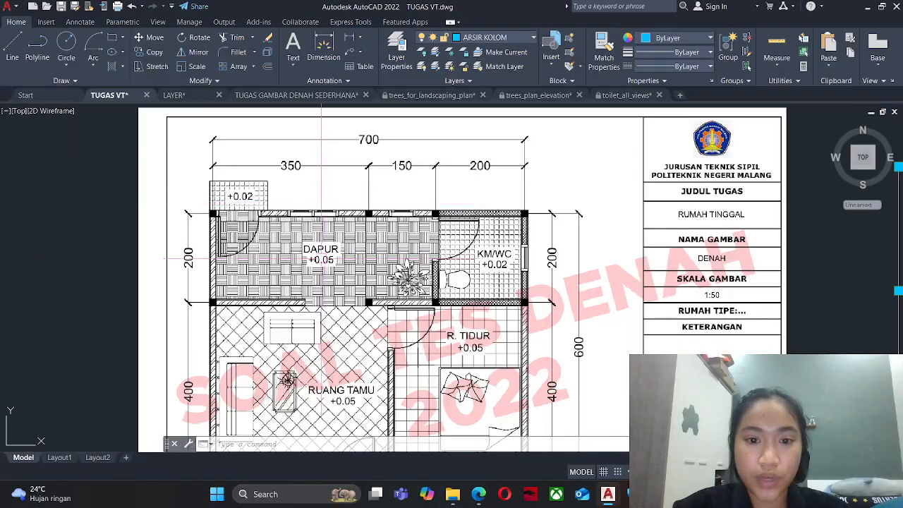
{"action": "scroll", "coordinate": [323, 286], "scroll_direction": "up", "scroll_amount": 2}
{"action": "mouse_move", "coordinate": [323, 285]}
{"action": "middle_mouse_down"}
{"action": "mouse_move", "coordinate": [413, 313]}
{"action": "mouse_move", "coordinate": [583, 313]}
{"action": "middle_mouse_up"}
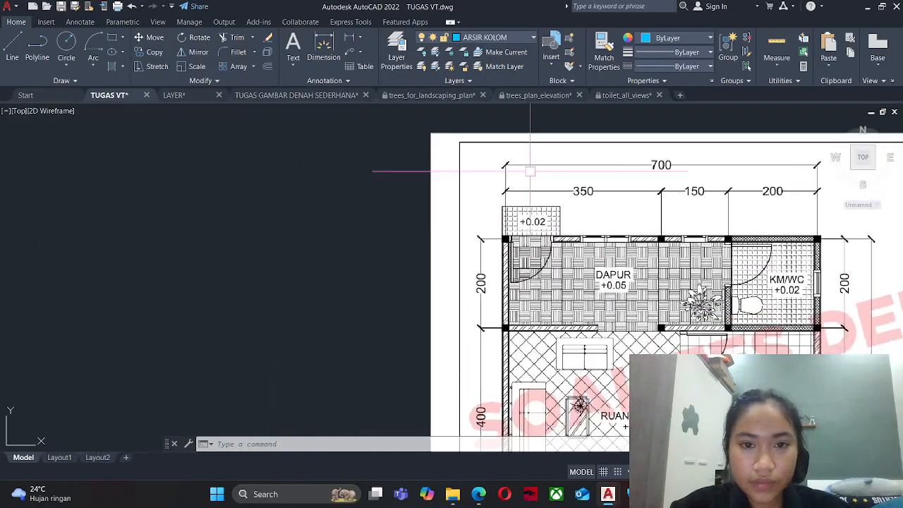
Make KUSEN the current layer.
{"action": "left_click", "coordinate": [513, 41]}
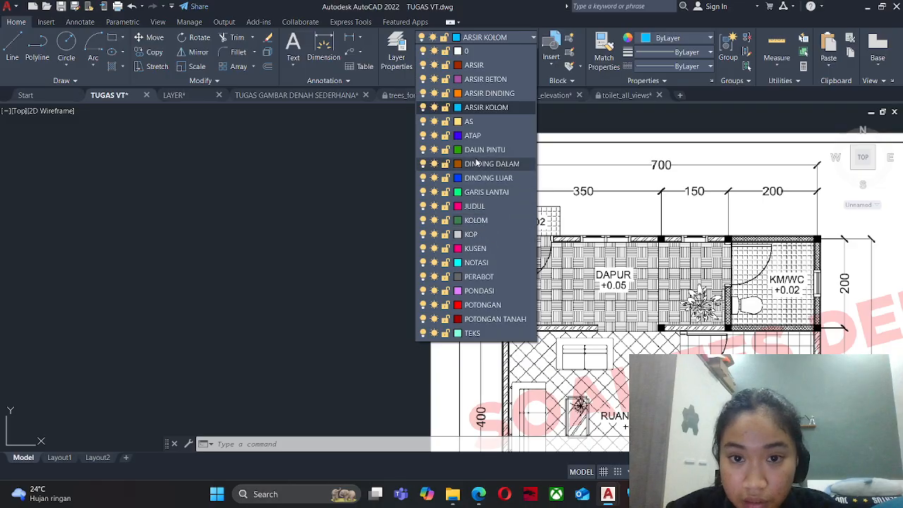
{"action": "left_click", "coordinate": [477, 250]}
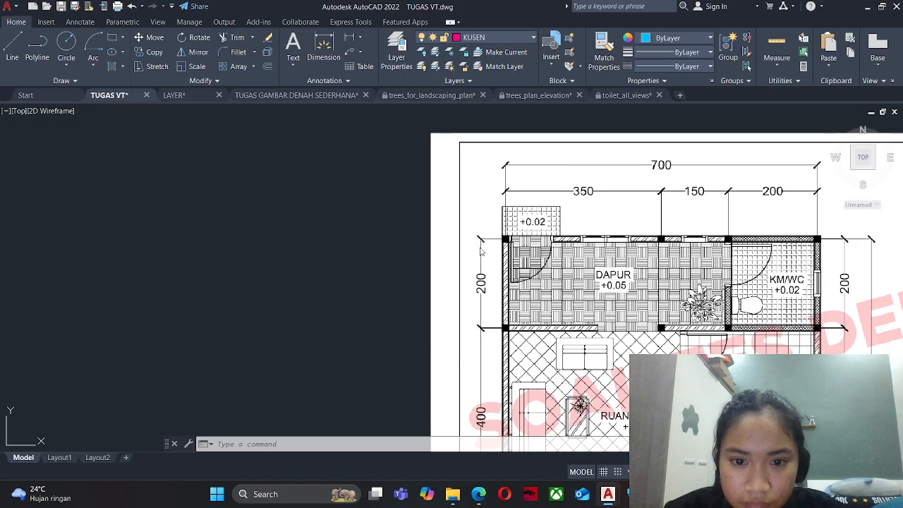
{"action": "key", "text": "Escape"}
{"action": "key", "text": "Escape"}
{"action": "key", "text": "Escape"}
Start a frame-profile polyline in the empty space beside the reference plan with segments 3 right, 2 down and 2 right.
{"action": "middle_click_drag", "start_coordinate": [349, 248], "coordinate": [385, 261]}
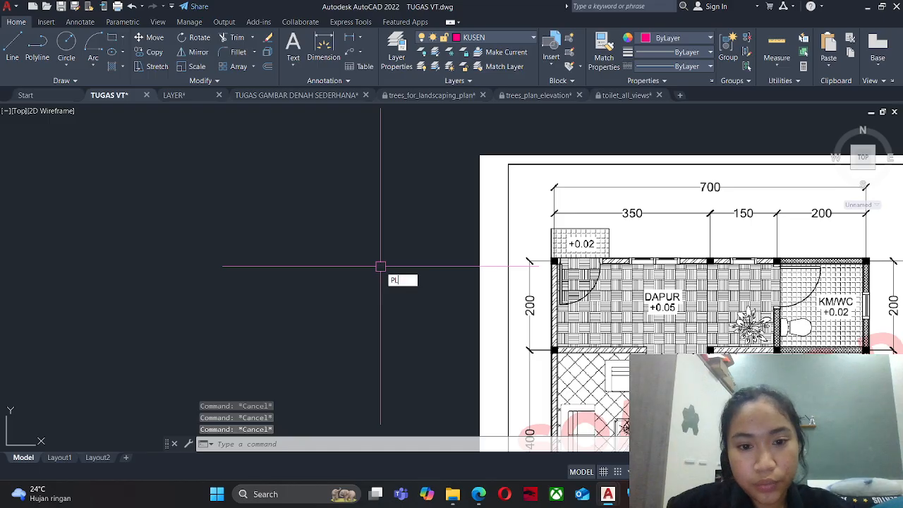
{"action": "key", "text": "Return"}
{"action": "scroll", "coordinate": [260, 222], "scroll_direction": "up", "scroll_amount": 2}
{"action": "left_click", "coordinate": [258, 220]}
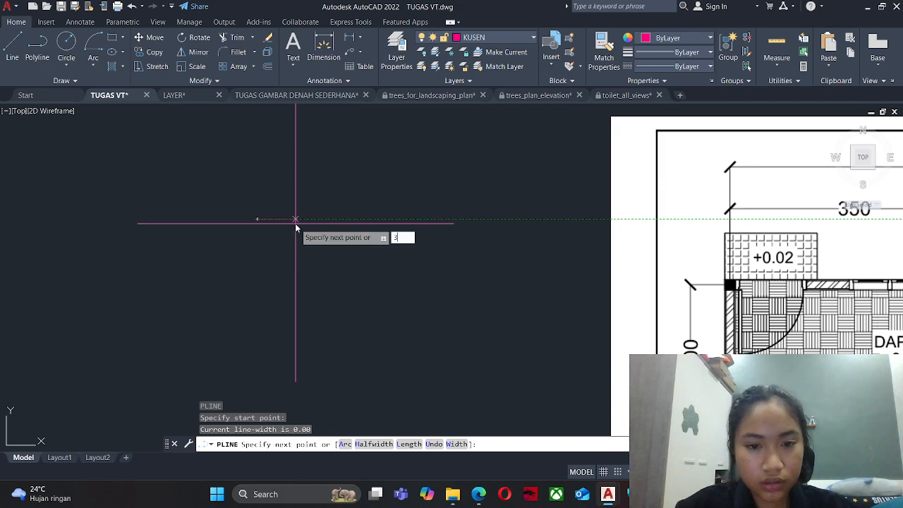
{"action": "key", "text": "Return"}
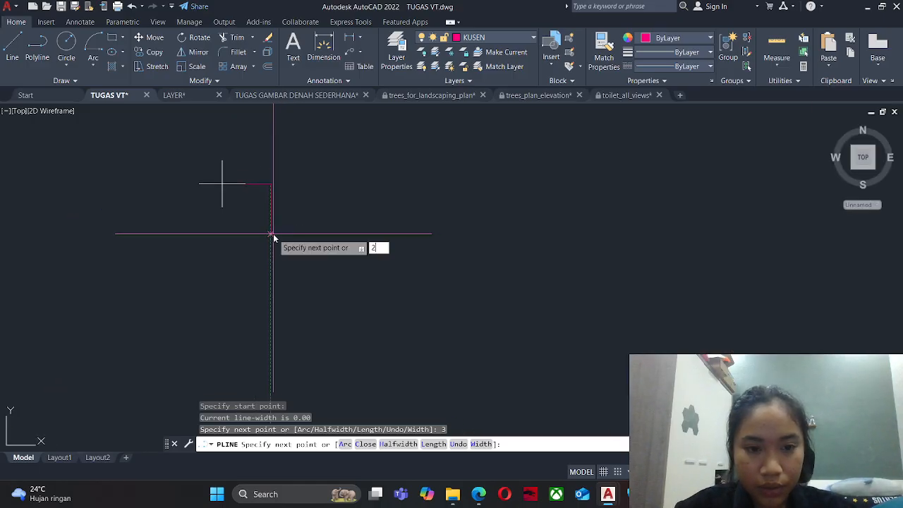
{"action": "type", "text": "2"}
{"action": "key", "text": "Return"}
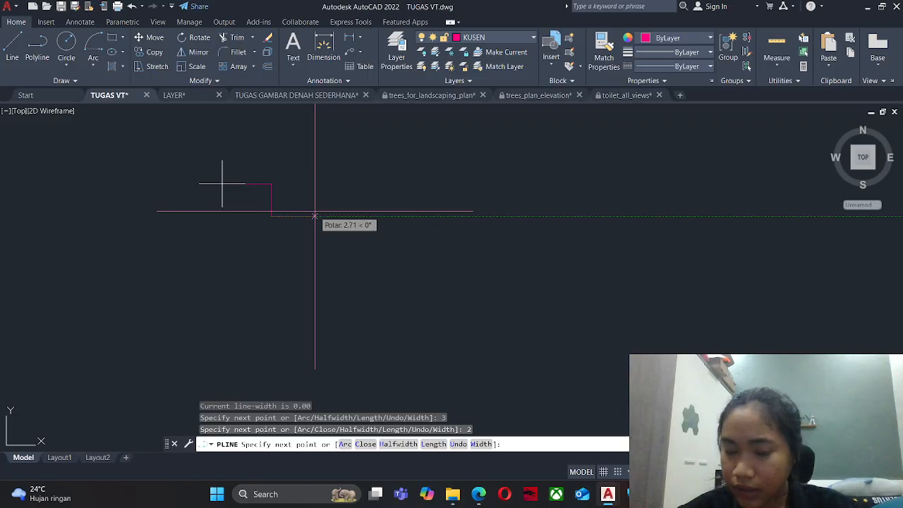
{"action": "type", "text": "2"}
{"action": "key", "text": "Return"}
{"action": "scroll", "coordinate": [315, 215], "scroll_direction": "down", "scroll_amount": 2}
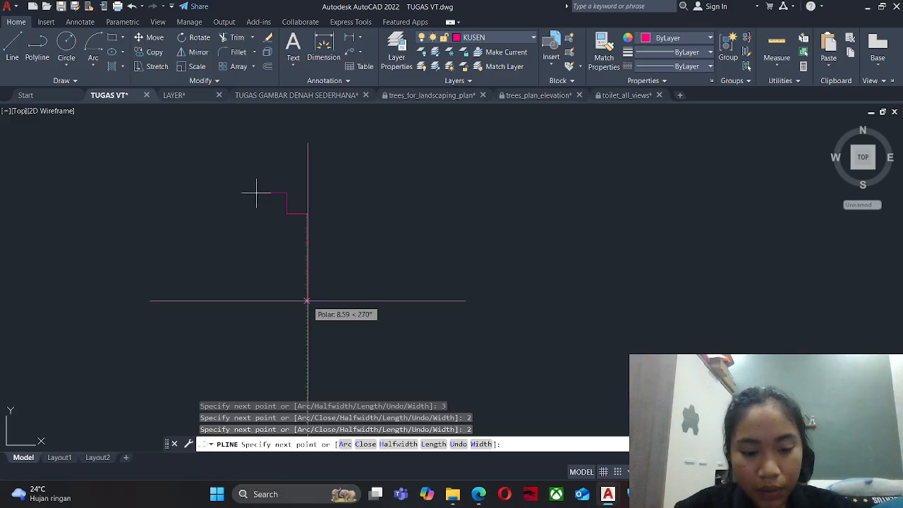
Complete the frame profile with segments 13 down and 5 left, and close the polyline.
{"action": "key", "text": "Return"}
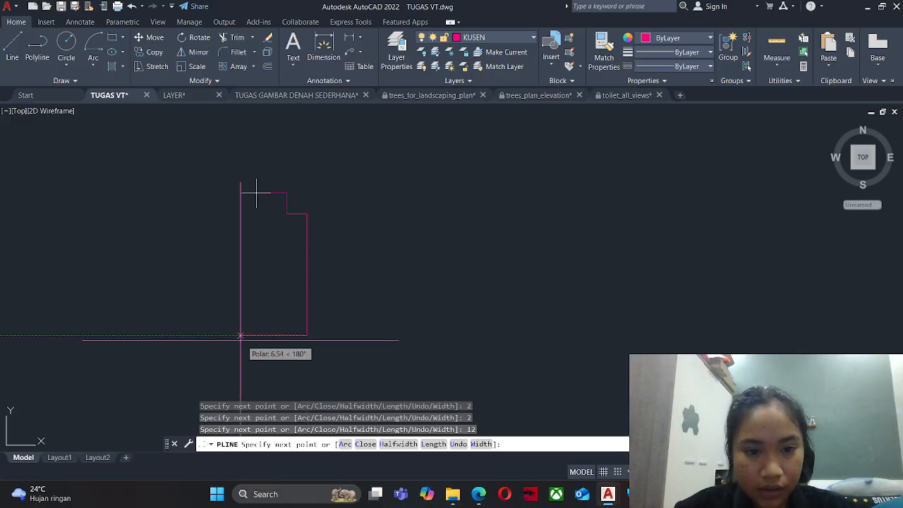
{"action": "key", "text": "ctrl+z"}
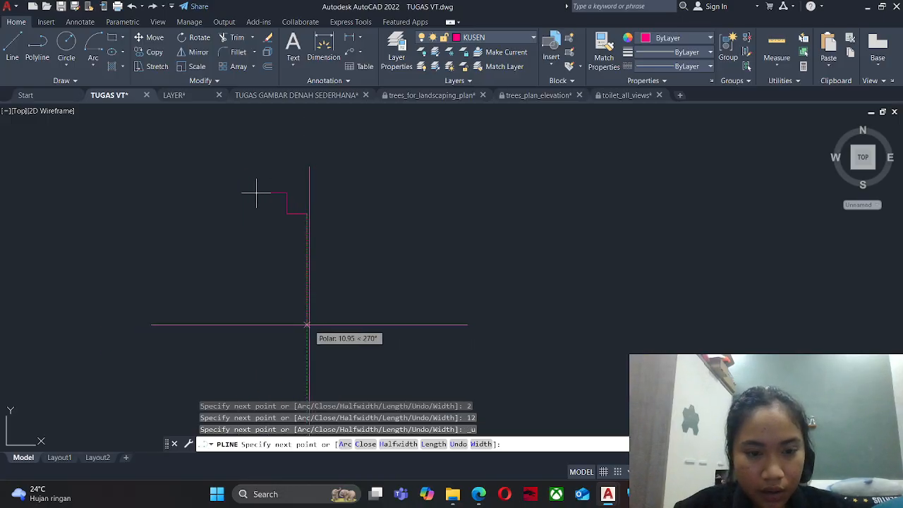
{"action": "type", "text": "13"}
{"action": "key", "text": "Return"}
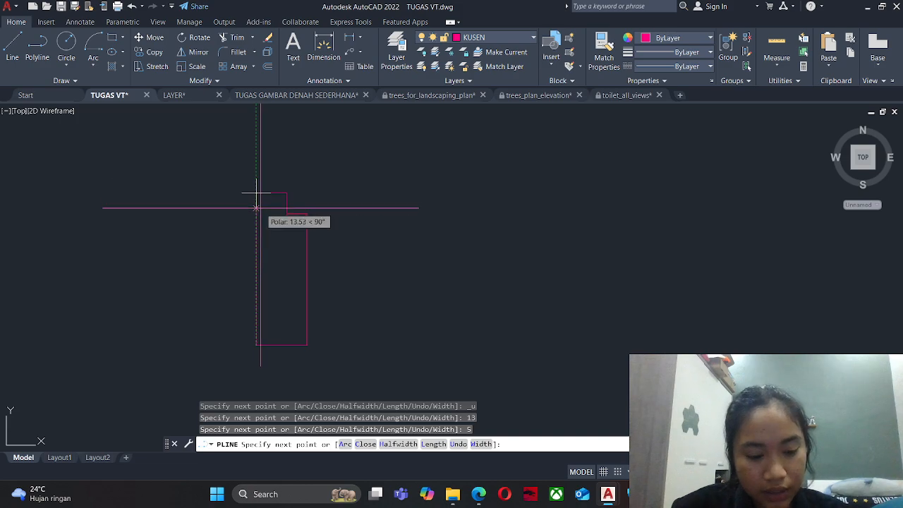
{"action": "key", "text": "Return"}
{"action": "key", "text": "Escape"}
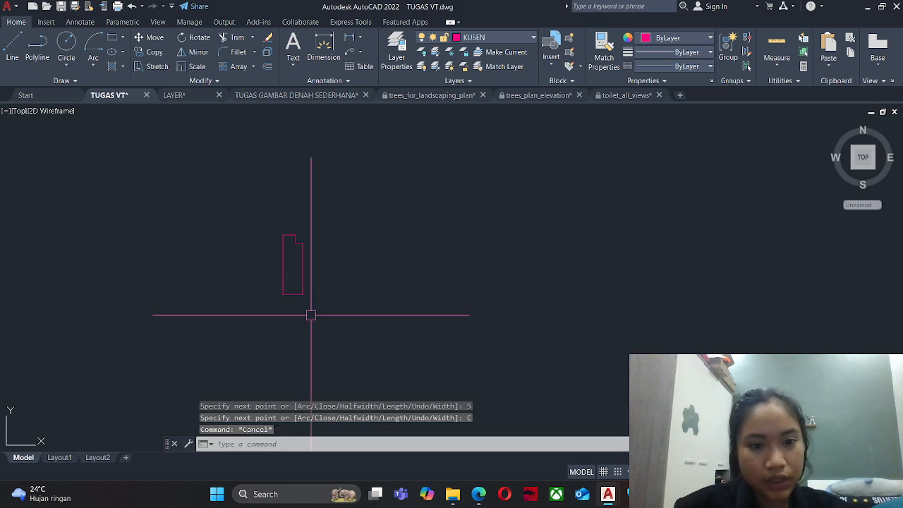
{"action": "left_click", "coordinate": [311, 316]}
{"action": "left_click", "coordinate": [262, 269]}
{"action": "key", "text": "Escape"}
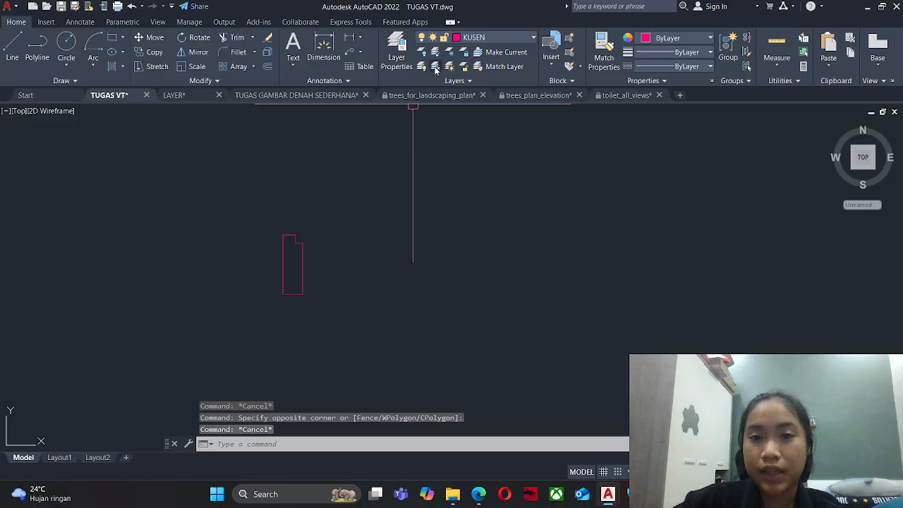
Make ARSIR the current layer and hatch the inside of the frame profile with the ANSI31 pattern.
{"action": "left_click", "coordinate": [487, 37]}
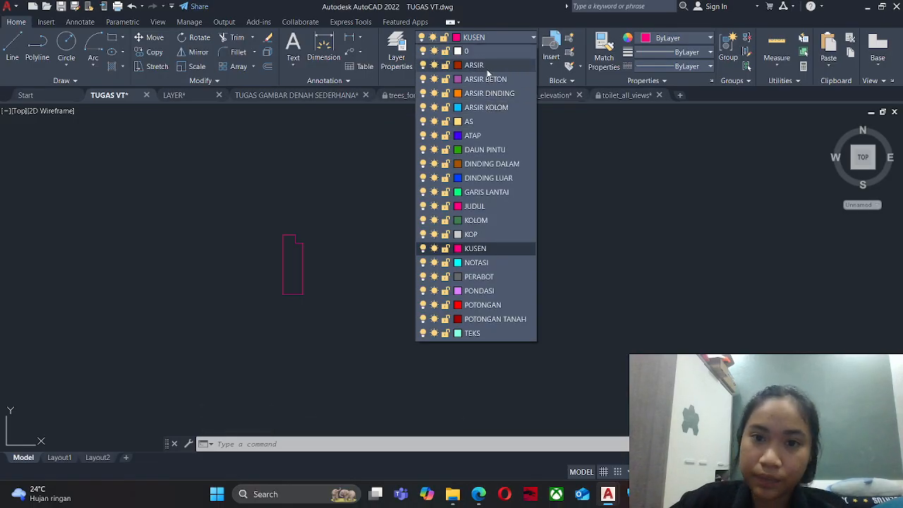
{"action": "left_click", "coordinate": [487, 67]}
{"action": "type", "text": "h"}
{"action": "key", "text": "Return"}
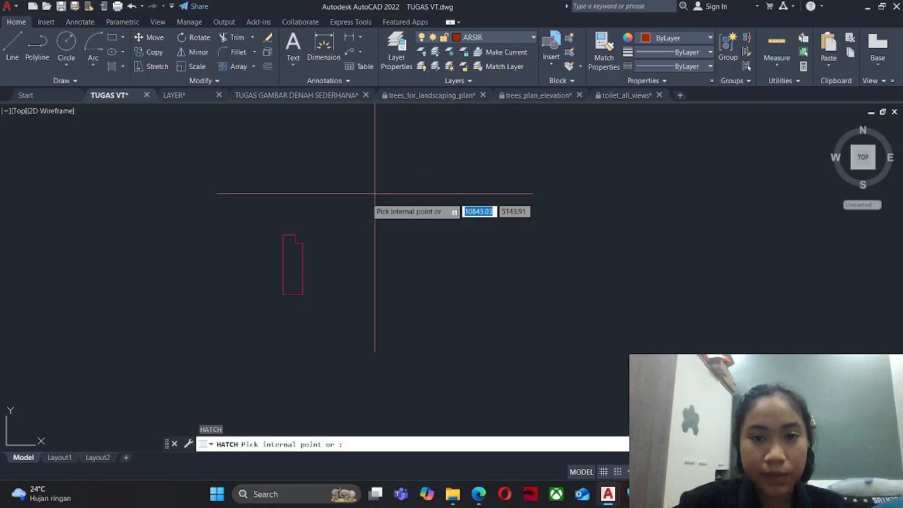
{"action": "left_click", "coordinate": [199, 54]}
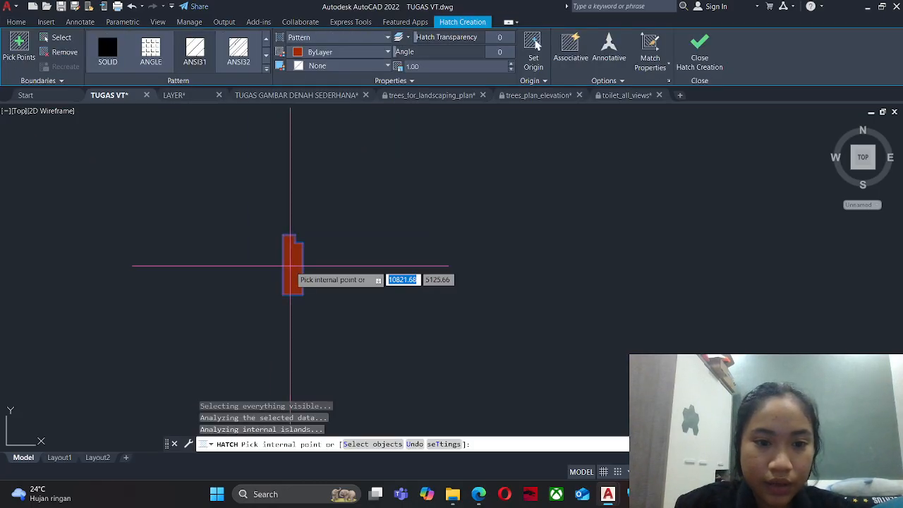
{"action": "scroll", "coordinate": [290, 266], "scroll_direction": "up", "scroll_amount": 5}
{"action": "key", "text": "Escape"}
{"action": "scroll", "coordinate": [299, 270], "scroll_direction": "down", "scroll_amount": 2}
Set the scale of the frame profile's hatch to 15.
{"action": "left_click", "coordinate": [298, 270]}
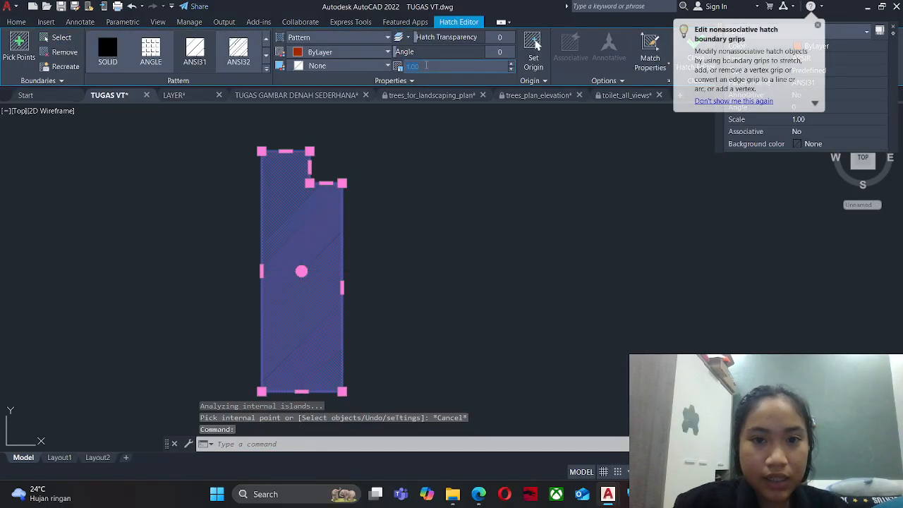
{"action": "key", "text": "Return"}
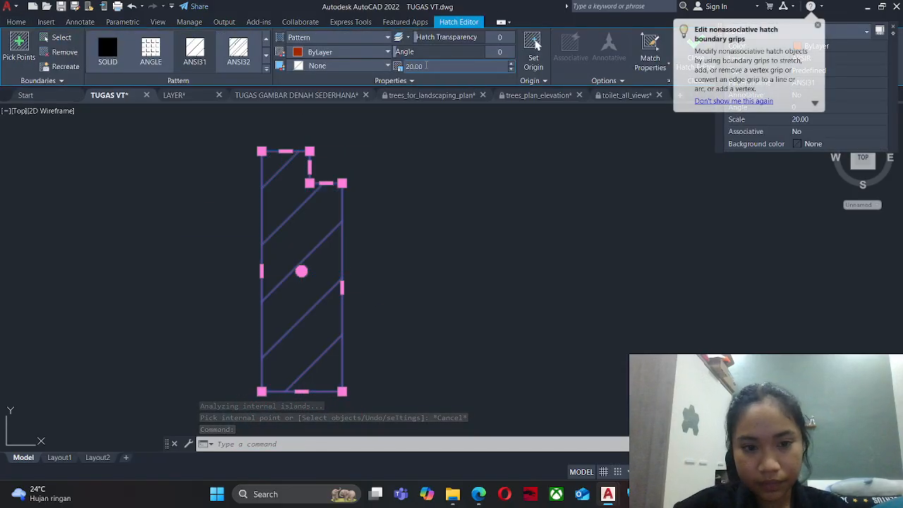
{"action": "left_click", "coordinate": [424, 67]}
{"action": "type", "text": "15"}
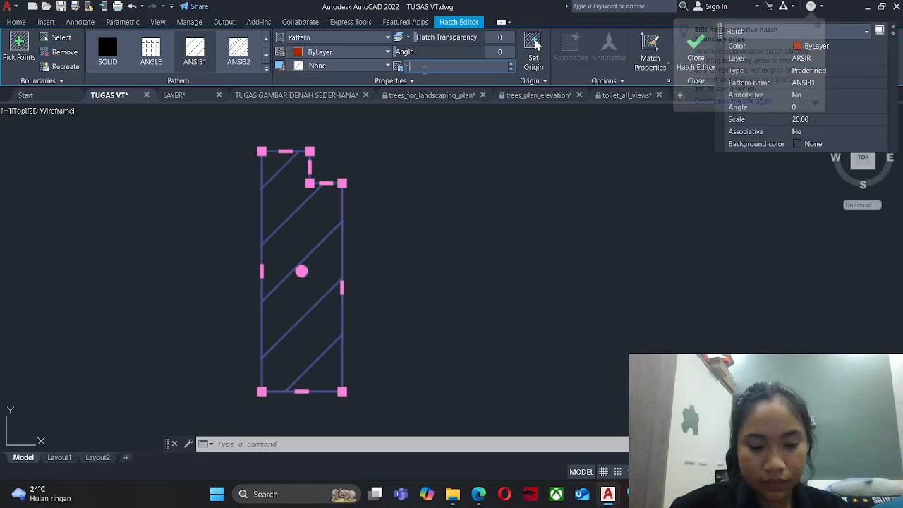
{"action": "key", "text": "Return"}
{"action": "key", "text": "Escape"}
{"action": "key", "text": "Escape"}
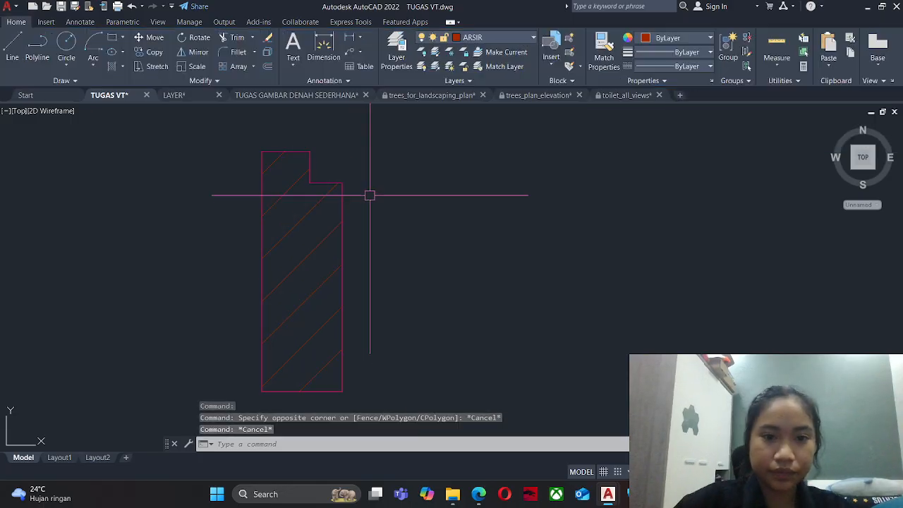
Make KUSEN the current layer and copy the hatched frame profile about 25 straight down from the original.
{"action": "left_click", "coordinate": [472, 42]}
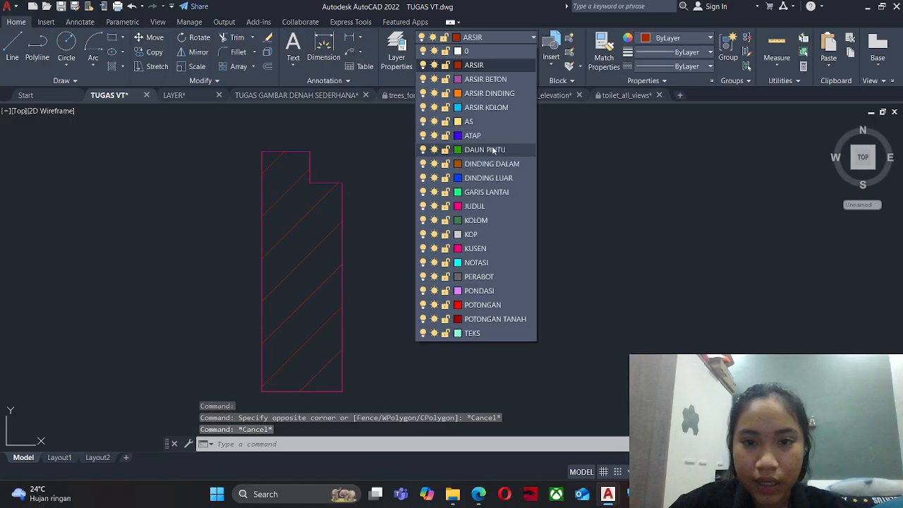
{"action": "left_click", "coordinate": [486, 249]}
{"action": "scroll", "coordinate": [281, 206], "scroll_direction": "down", "scroll_amount": 4}
{"action": "middle_click_drag", "start_coordinate": [286, 227], "coordinate": [288, 234]}
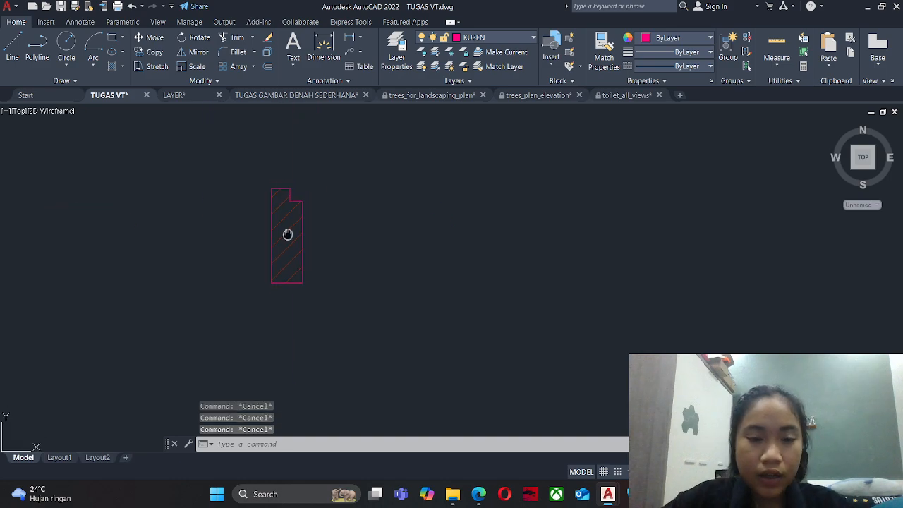
{"action": "scroll", "coordinate": [204, 256], "scroll_direction": "down", "scroll_amount": 10}
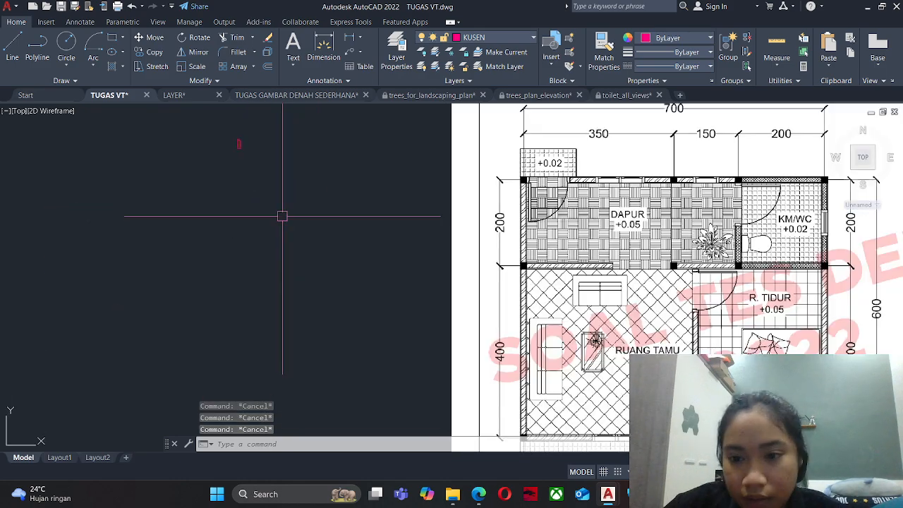
{"action": "middle_click_drag", "start_coordinate": [218, 169], "coordinate": [248, 222]}
{"action": "scroll", "coordinate": [269, 189], "scroll_direction": "up", "scroll_amount": 6}
{"action": "type", "text": "C"}
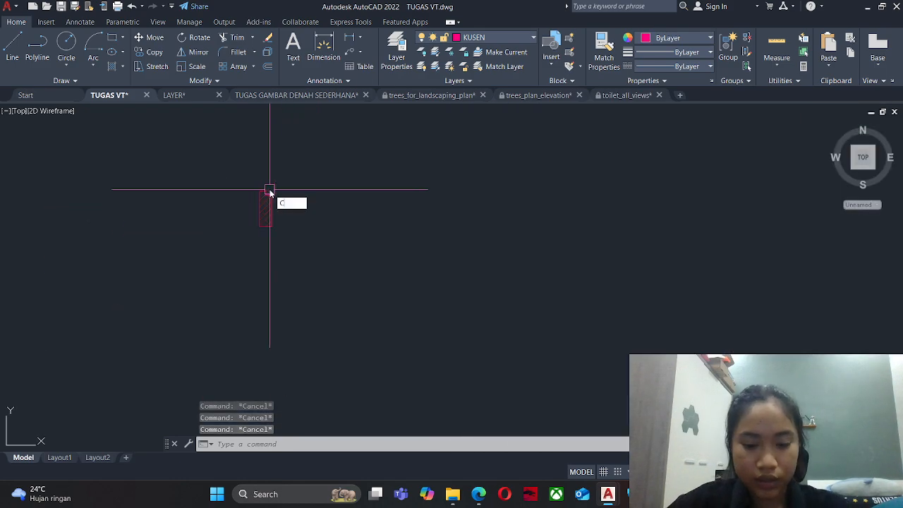
{"action": "type", "text": "O"}
{"action": "key", "text": "space"}
{"action": "left_click", "coordinate": [230, 172]}
{"action": "left_click", "coordinate": [286, 247]}
{"action": "key", "text": "space"}
{"action": "left_click", "coordinate": [281, 232]}
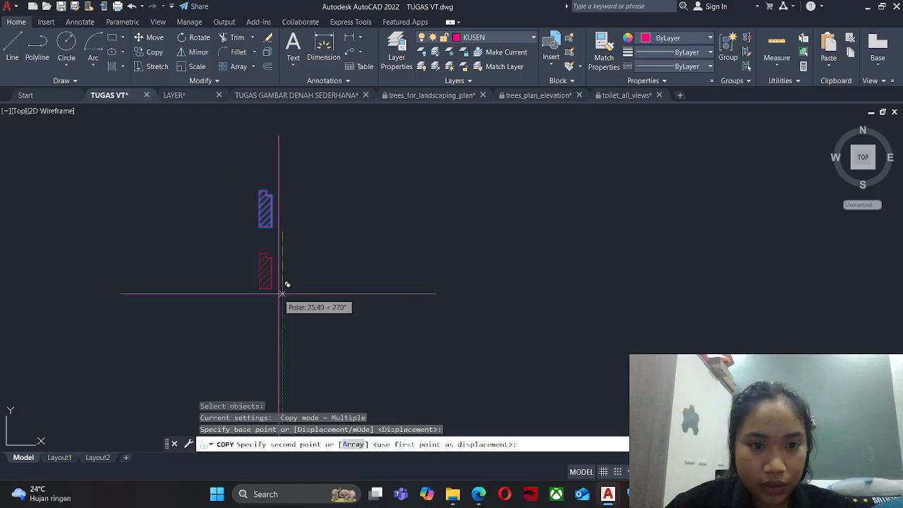
{"action": "left_click", "coordinate": [278, 295]}
{"action": "key", "text": "Escape"}
{"action": "key", "text": "Escape"}
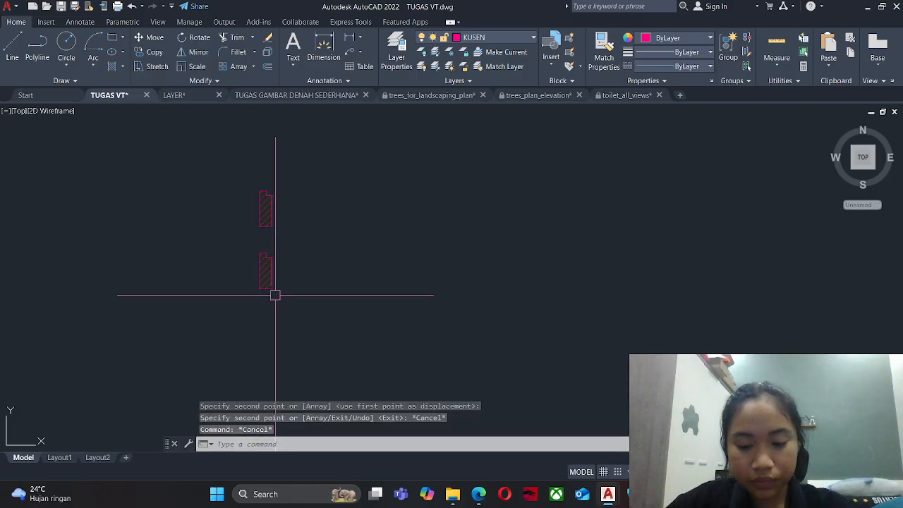
Draw a horizontal line 50 long to the right from the lower frame profile's bottom-right corner.
{"action": "scroll", "coordinate": [234, 216], "scroll_direction": "down", "scroll_amount": 5}
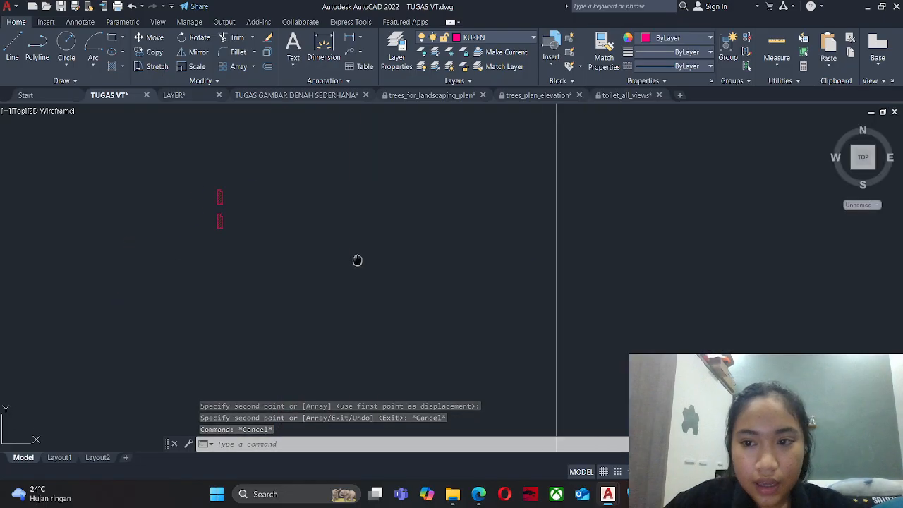
{"action": "scroll", "coordinate": [578, 304], "scroll_direction": "down", "scroll_amount": 2}
{"action": "scroll", "coordinate": [443, 192], "scroll_direction": "up", "scroll_amount": 8}
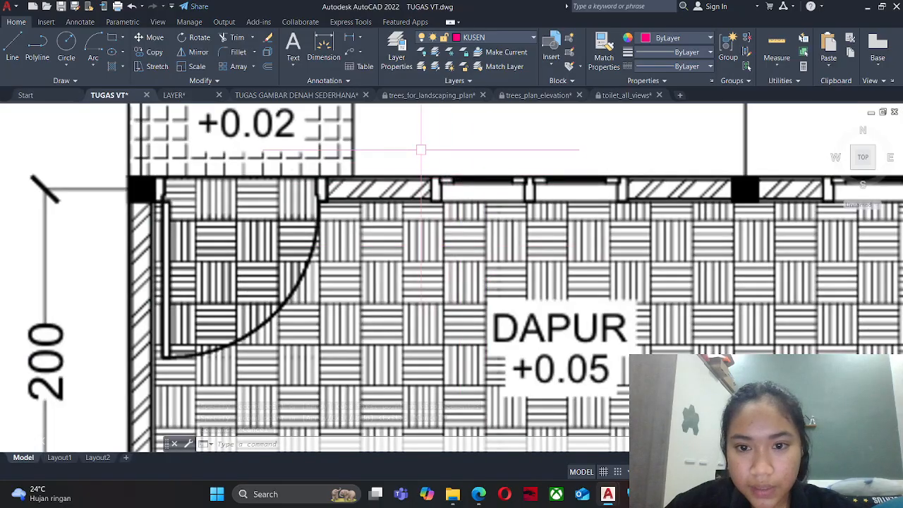
{"action": "left_click", "coordinate": [396, 129]}
{"action": "key", "text": "Escape"}
{"action": "scroll", "coordinate": [416, 312], "scroll_direction": "down", "scroll_amount": 5}
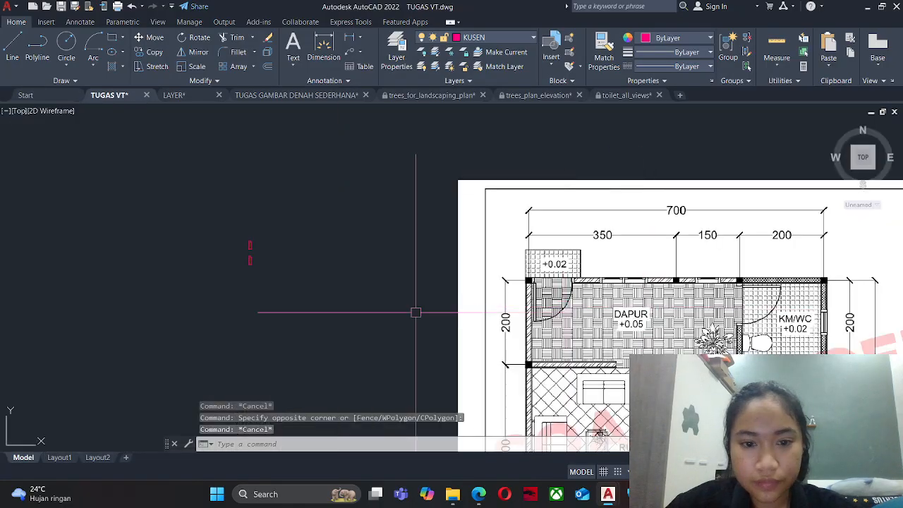
{"action": "scroll", "coordinate": [383, 242], "scroll_direction": "up", "scroll_amount": 5}
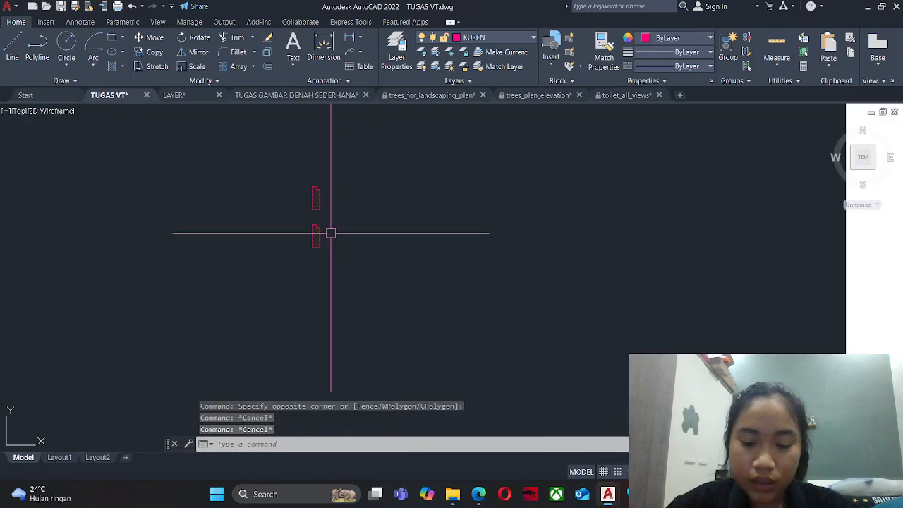
{"action": "key", "text": "Return"}
{"action": "left_click", "coordinate": [316, 236]}
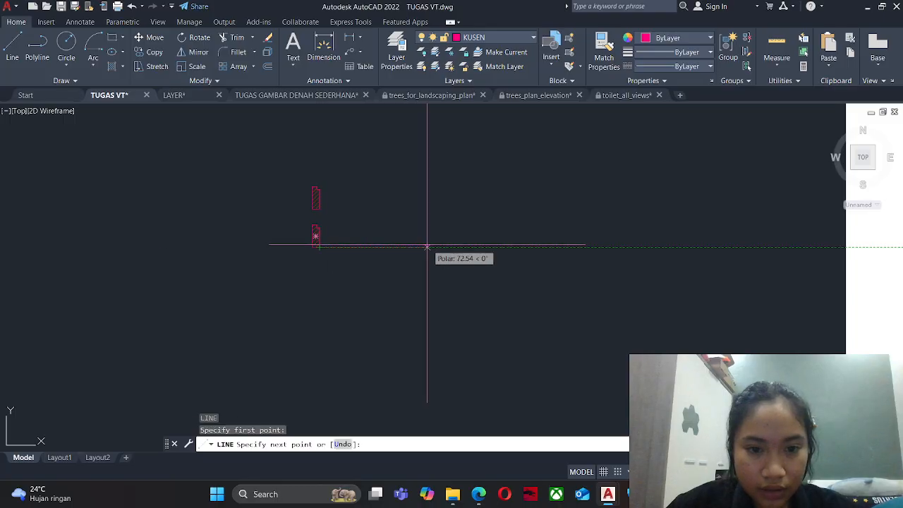
{"action": "type", "text": "50"}
{"action": "key", "text": "Return"}
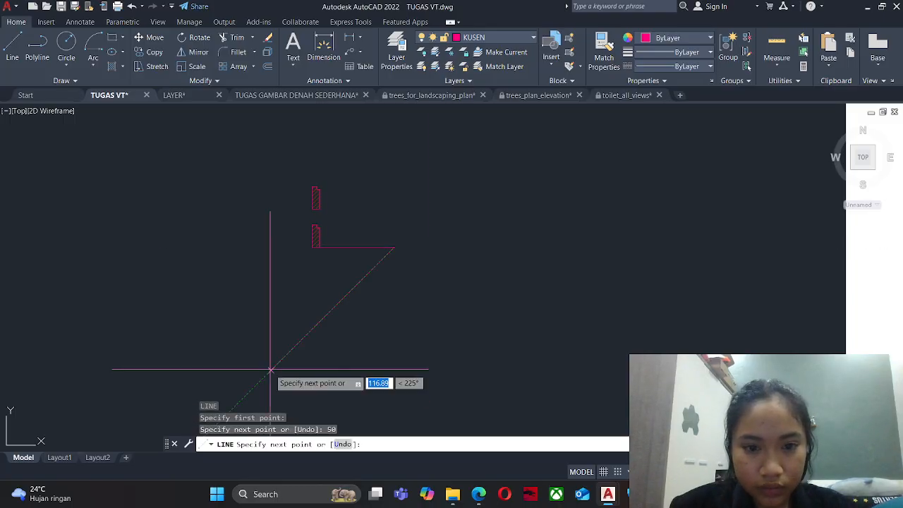
{"action": "key", "text": "Escape"}
{"action": "key", "text": "Escape"}
{"action": "mouse_move", "coordinate": [313, 273]}
{"action": "middle_mouse_down"}
{"action": "mouse_move", "coordinate": [323, 233]}
{"action": "mouse_move", "coordinate": [283, 301]}
{"action": "middle_mouse_up"}
{"action": "key", "text": "Escape"}
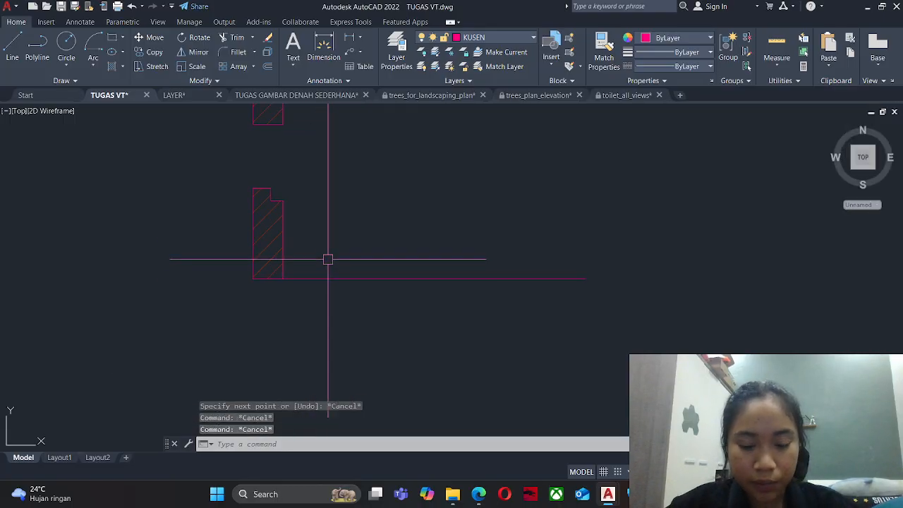
Mirror the lower hatched frame profile about a vertical axis through the midpoint of the 50-long line, keeping the original.
{"action": "key", "text": "Return"}
{"action": "left_click", "coordinate": [329, 239]}
{"action": "left_click", "coordinate": [210, 244]}
{"action": "key", "text": "Return"}
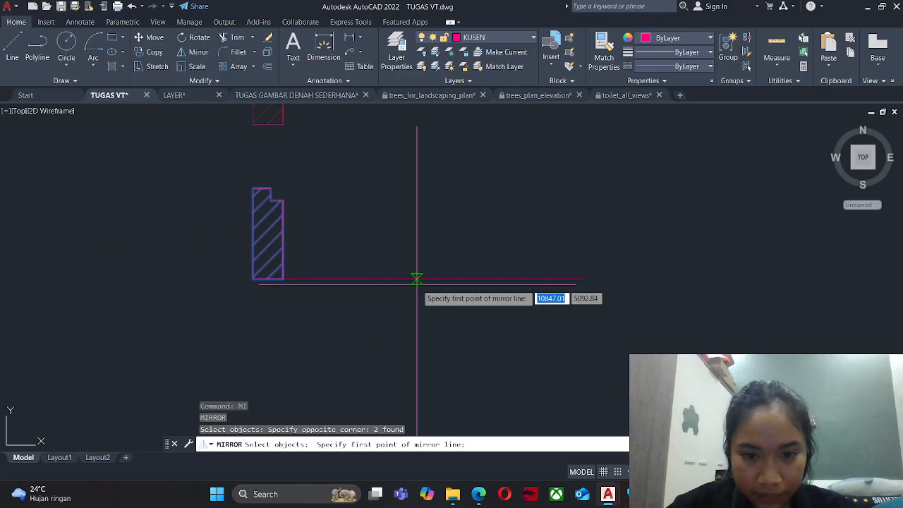
{"action": "left_click", "coordinate": [432, 279]}
{"action": "left_click", "coordinate": [432, 242]}
{"action": "key", "text": "Return"}
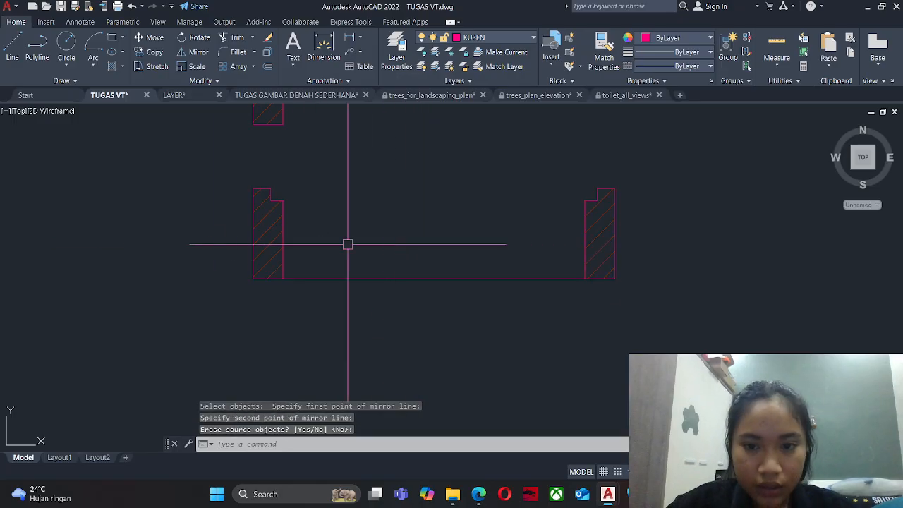
Examine the window frames and panes in the wall above DAPUR in the reference plan.
{"action": "scroll", "coordinate": [346, 244], "scroll_direction": "down", "scroll_amount": 5}
{"action": "key", "text": "Escape"}
{"action": "scroll", "coordinate": [349, 243], "scroll_direction": "up", "scroll_amount": 2}
{"action": "middle_click_drag", "start_coordinate": [395, 240], "coordinate": [130, 288]}
{"action": "middle_click_drag", "start_coordinate": [670, 281], "coordinate": [50, 323]}
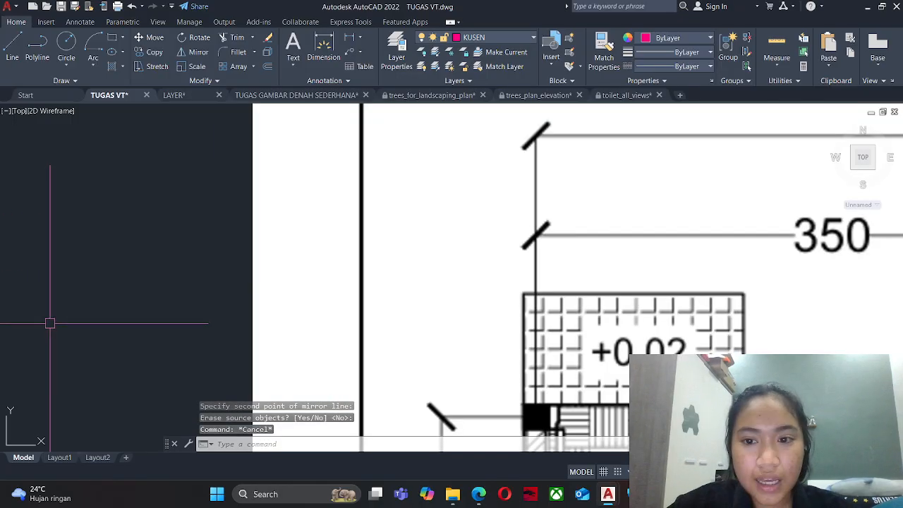
{"action": "middle_click_drag", "start_coordinate": [419, 243], "coordinate": [161, 139]}
{"action": "middle_click_drag", "start_coordinate": [534, 288], "coordinate": [421, 264]}
{"action": "scroll", "coordinate": [473, 282], "scroll_direction": "up", "scroll_amount": 2}
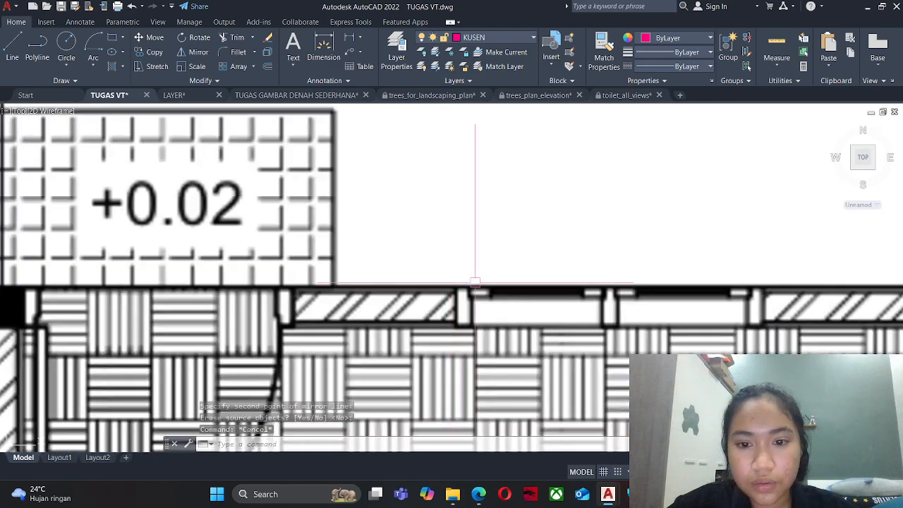
{"action": "middle_click_drag", "start_coordinate": [473, 282], "coordinate": [344, 251]}
{"action": "left_click", "coordinate": [283, 196]}
{"action": "left_click", "coordinate": [697, 364]}
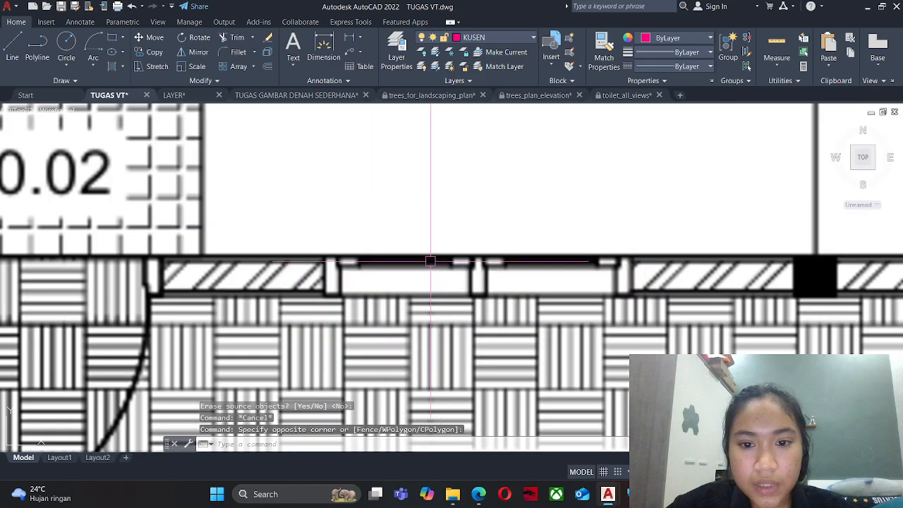
Mirror the lower right hatched frame profile about its own vertical centreline, keeping the original.
{"action": "key", "text": "Escape"}
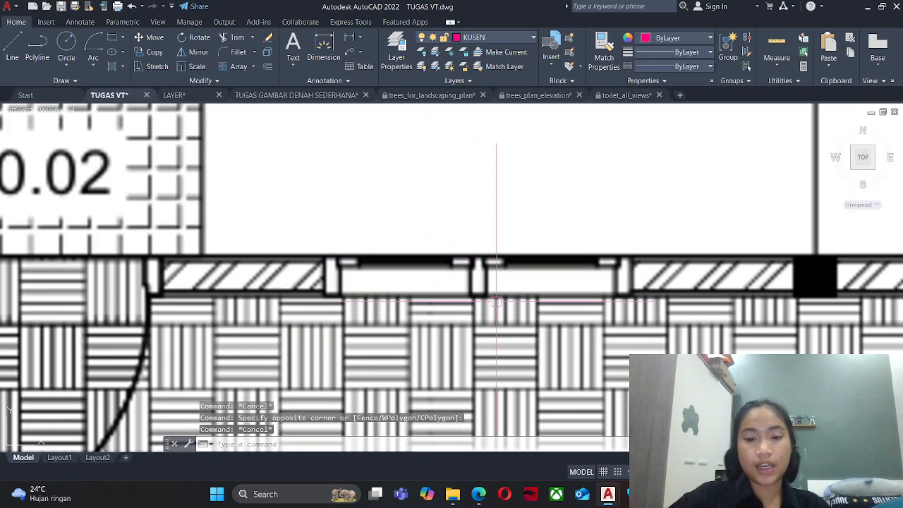
{"action": "scroll", "coordinate": [381, 323], "scroll_direction": "down", "scroll_amount": 6}
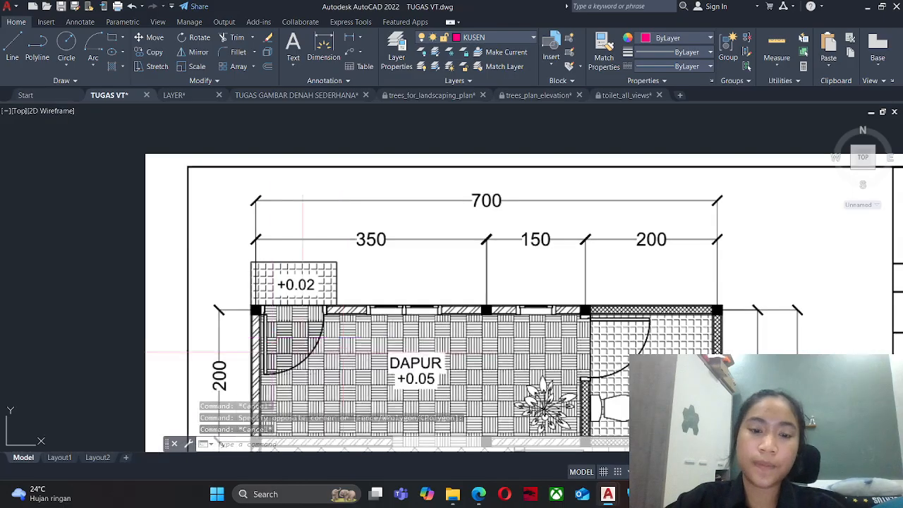
{"action": "middle_click_drag", "start_coordinate": [302, 350], "coordinate": [581, 270]}
{"action": "middle_click_drag", "start_coordinate": [192, 314], "coordinate": [273, 354]}
{"action": "scroll", "coordinate": [245, 232], "scroll_direction": "up", "scroll_amount": 6}
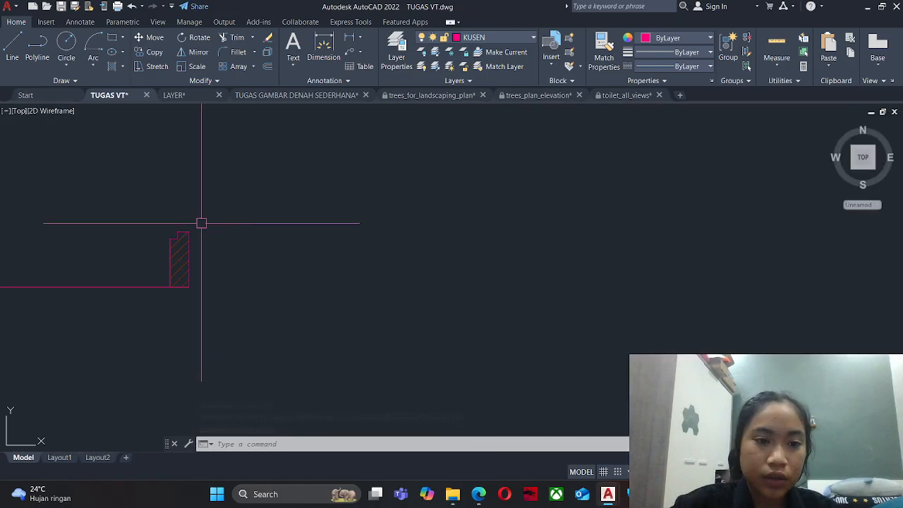
{"action": "middle_click_drag", "start_coordinate": [200, 229], "coordinate": [318, 243]}
{"action": "scroll", "coordinate": [288, 250], "scroll_direction": "up", "scroll_amount": 4}
{"action": "middle_click_drag", "start_coordinate": [337, 277], "coordinate": [372, 267]}
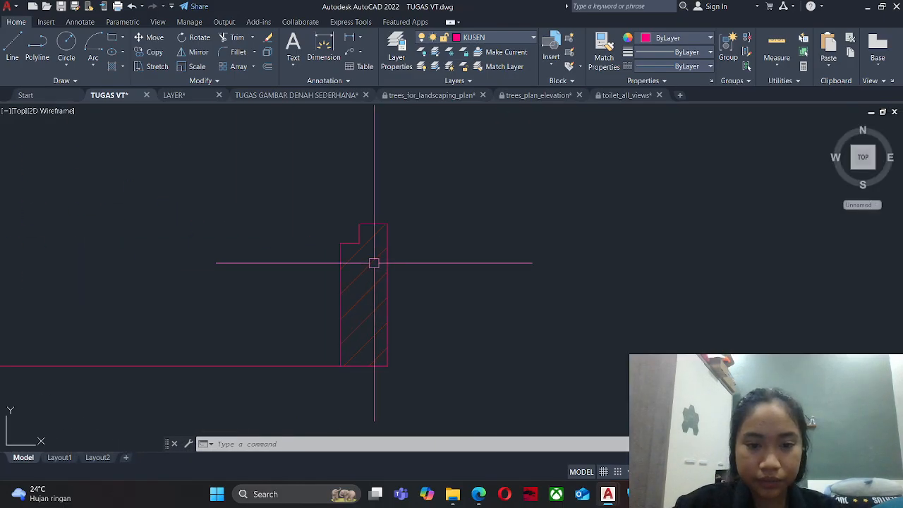
{"action": "key", "text": "Escape"}
{"action": "type", "text": "i"}
{"action": "key", "text": "Return"}
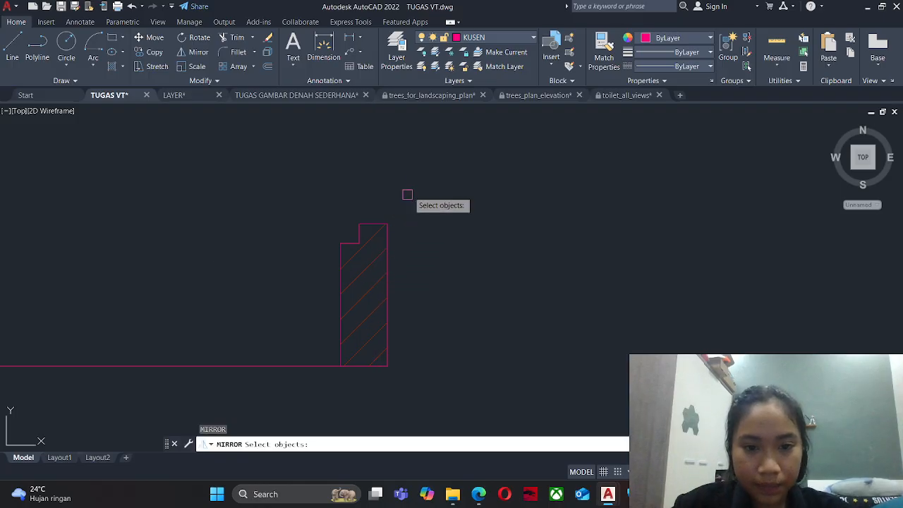
{"action": "left_click", "coordinate": [433, 167]}
{"action": "left_click", "coordinate": [299, 292]}
{"action": "key", "text": "Return"}
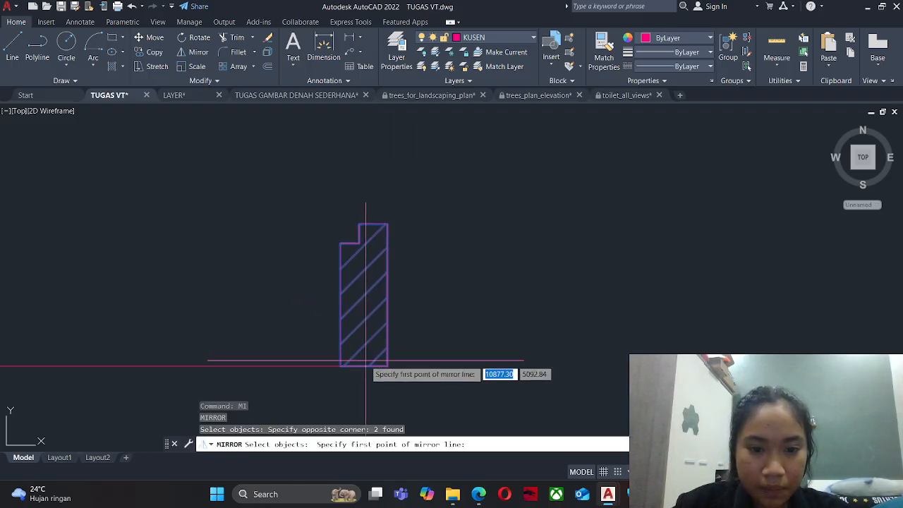
{"action": "left_click", "coordinate": [364, 366]}
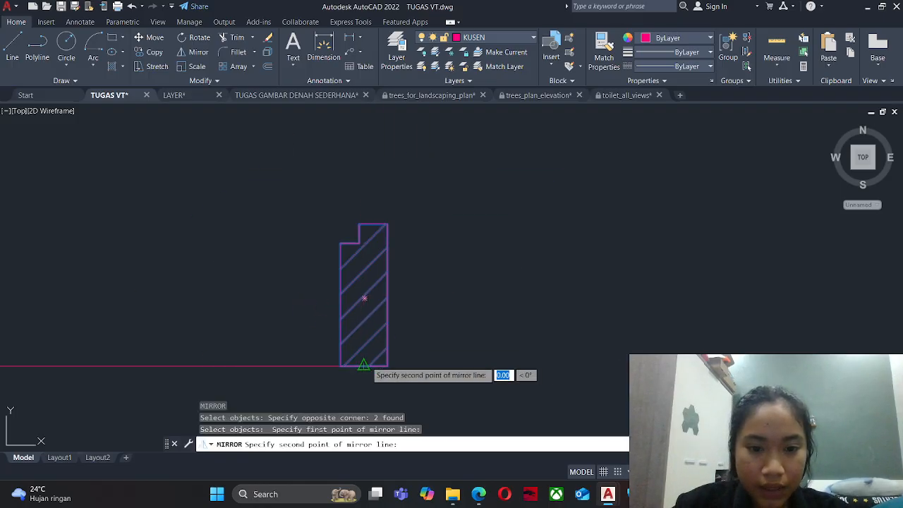
{"action": "left_click", "coordinate": [366, 177]}
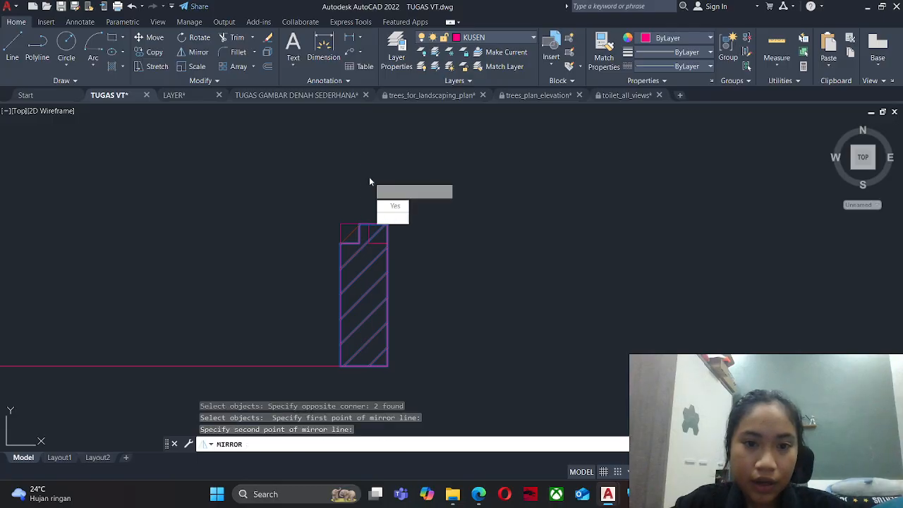
{"action": "key", "text": "Escape"}
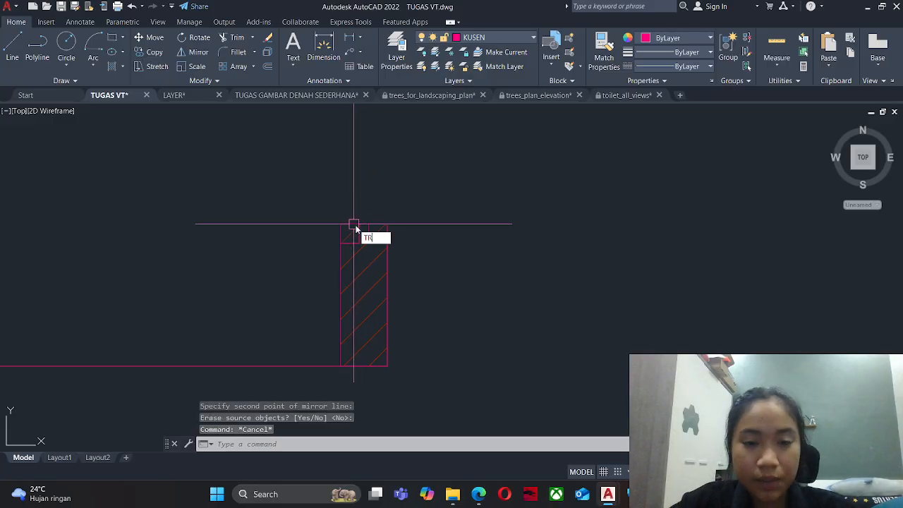
Trim the overlapping upper corners of the mirrored frame profile, leaving a narrow central tongue with a notch on each side.
{"action": "key", "text": "Return"}
{"action": "scroll", "coordinate": [357, 234], "scroll_direction": "up", "scroll_amount": 4}
{"action": "left_click", "coordinate": [352, 238]}
{"action": "left_click", "coordinate": [298, 174]}
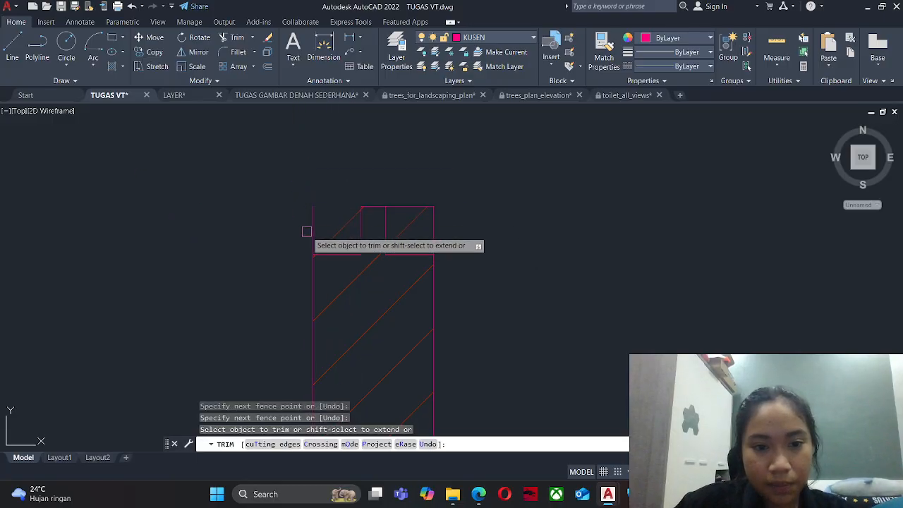
{"action": "left_click_drag", "start_coordinate": [307, 231], "coordinate": [332, 236]}
{"action": "left_click_drag", "start_coordinate": [452, 217], "coordinate": [415, 217]}
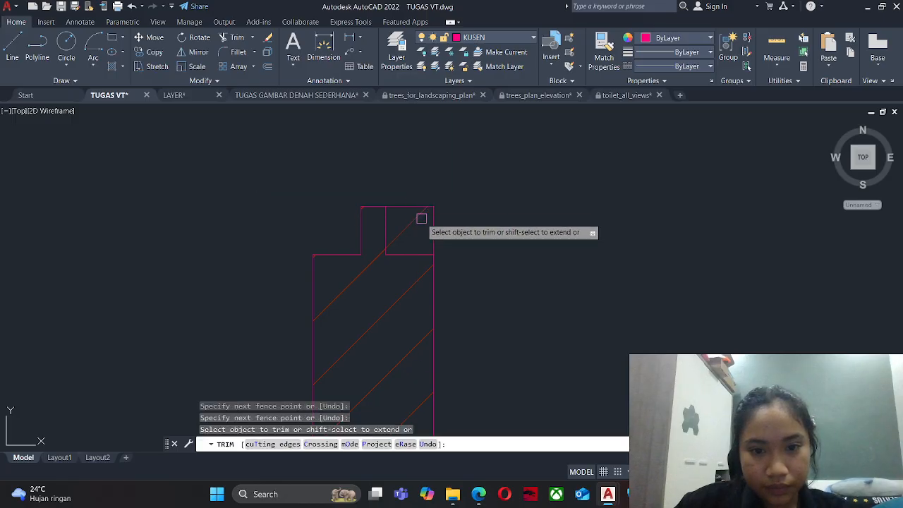
{"action": "key", "text": "Escape"}
{"action": "scroll", "coordinate": [402, 202], "scroll_direction": "down", "scroll_amount": 5}
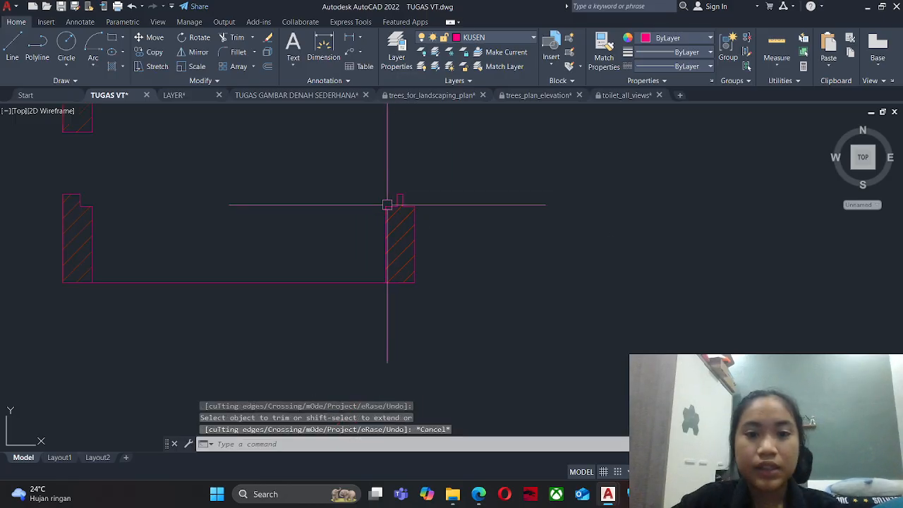
Draw a horizontal line 50 long to the right from the tongued frame profile's bottom-right corner.
{"action": "middle_click_drag", "start_coordinate": [361, 192], "coordinate": [385, 218]}
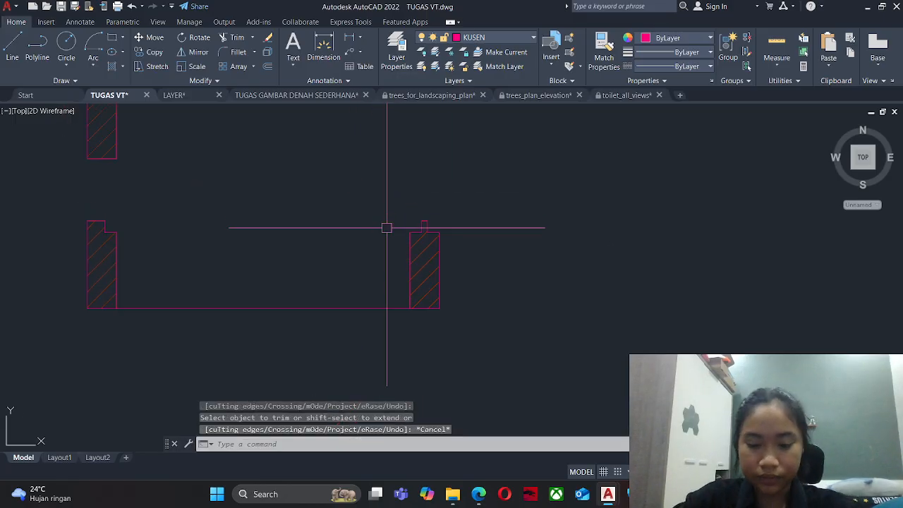
{"action": "type", "text": "l"}
{"action": "key", "text": "Return"}
{"action": "left_click", "coordinate": [440, 308]}
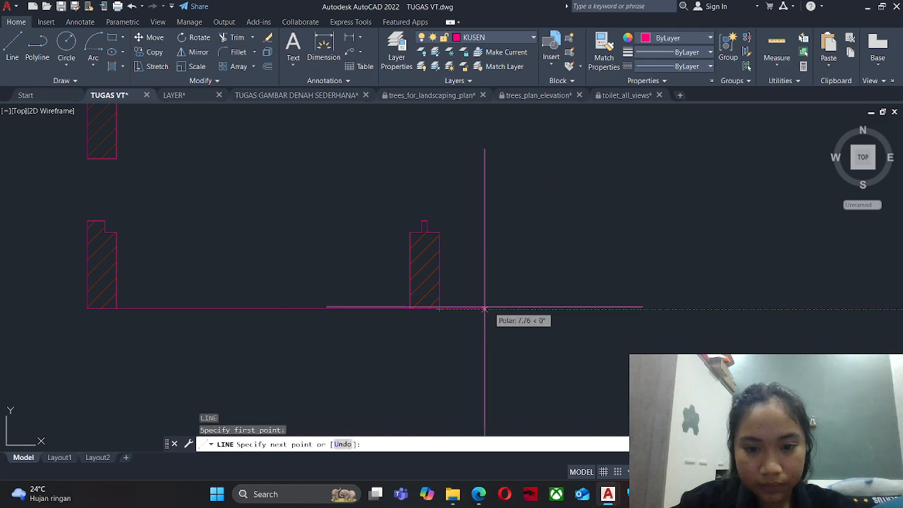
{"action": "middle_click_drag", "start_coordinate": [484, 309], "coordinate": [312, 311]}
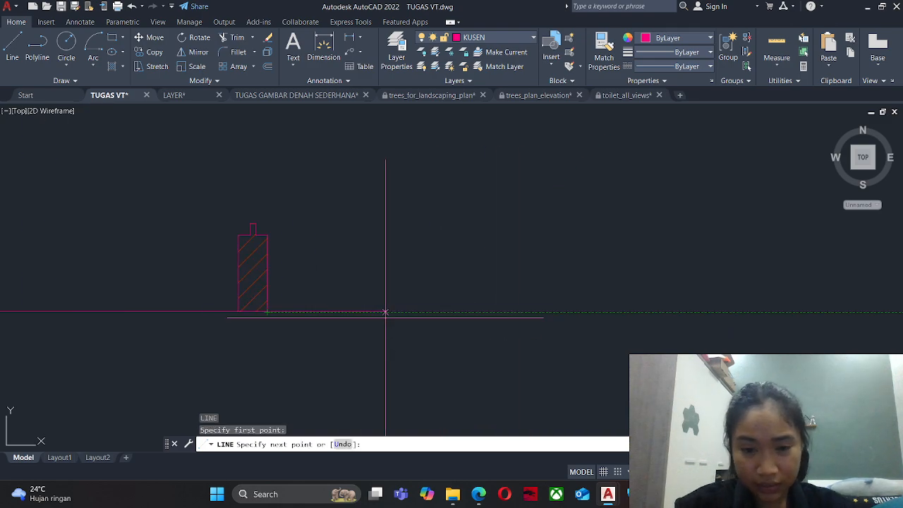
{"action": "type", "text": "50"}
{"action": "key", "text": "Return"}
{"action": "key", "text": "Escape"}
{"action": "key", "text": "Escape"}
Mirror the lower left hatched frame profile about the vertical centreline of the tongued middle profile, keeping the original.
{"action": "type", "text": "M"}
{"action": "key", "text": "Return"}
{"action": "scroll", "coordinate": [318, 281], "scroll_direction": "down", "scroll_amount": 5}
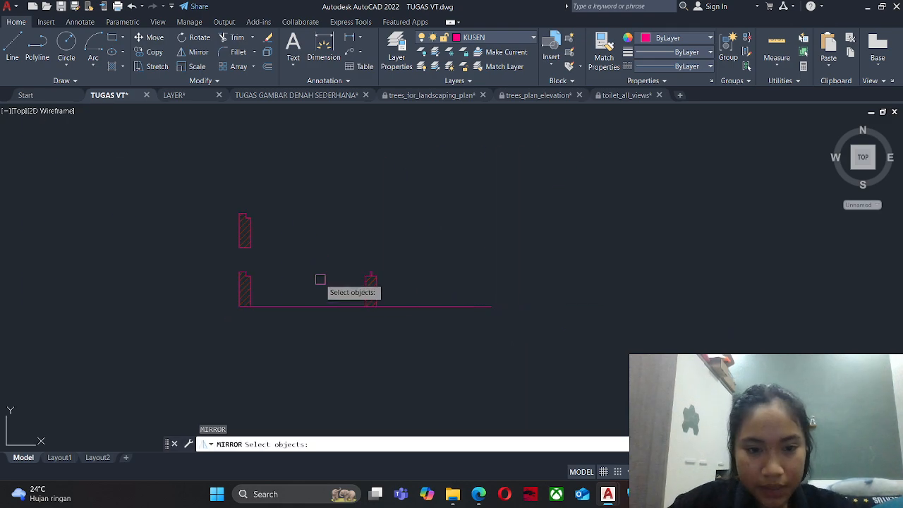
{"action": "scroll", "coordinate": [278, 258], "scroll_direction": "up", "scroll_amount": 2}
{"action": "left_click", "coordinate": [278, 258]}
{"action": "left_click", "coordinate": [171, 299]}
{"action": "scroll", "coordinate": [424, 275], "scroll_direction": "up", "scroll_amount": 4}
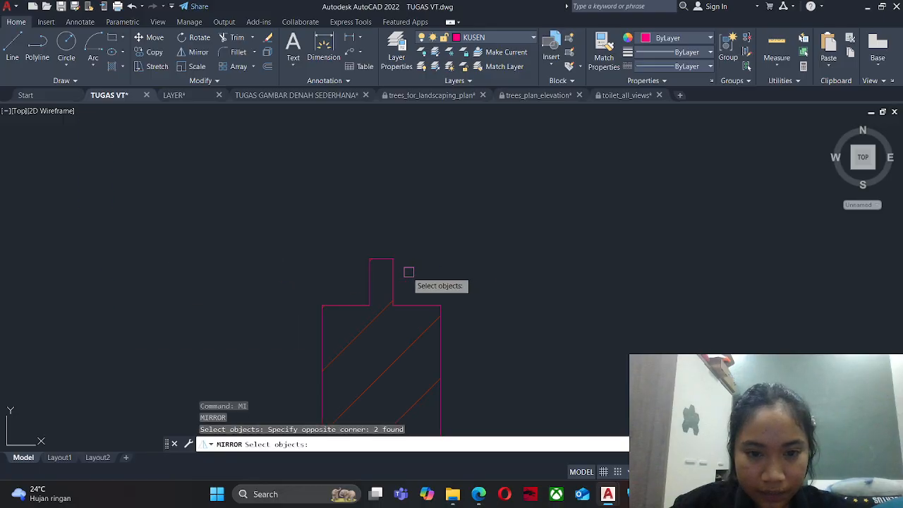
{"action": "key", "text": "Return"}
{"action": "left_click", "coordinate": [379, 256]}
{"action": "scroll", "coordinate": [381, 247], "scroll_direction": "down", "scroll_amount": 3}
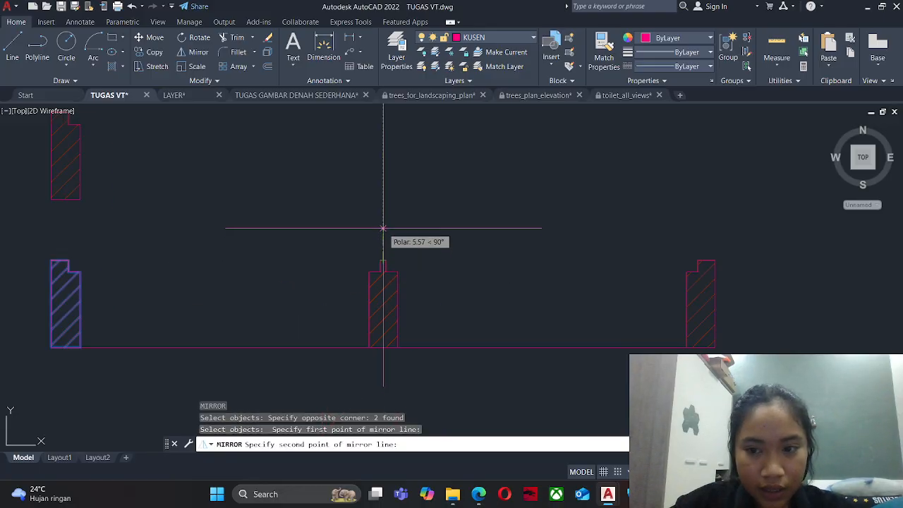
{"action": "left_click", "coordinate": [383, 228]}
{"action": "key", "text": "Return"}
{"action": "key", "text": "Escape"}
{"action": "key", "text": "Escape"}
{"action": "scroll", "coordinate": [383, 228], "scroll_direction": "down", "scroll_amount": 3}
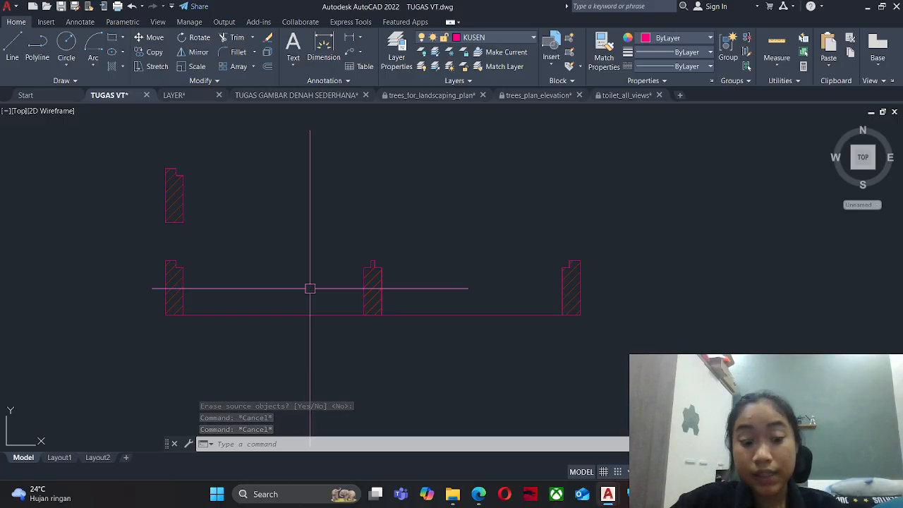
Draw a rectangle for the window sash from the left profile's upper notch corner to the base of the middle profile's tongue.
{"action": "type", "text": "k"}
{"action": "type", "text": "EC"}
{"action": "key", "text": "Return"}
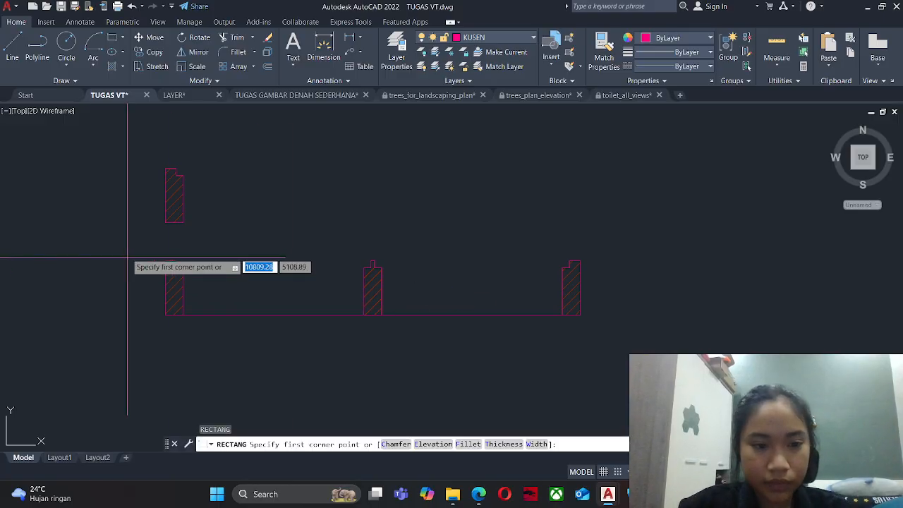
{"action": "scroll", "coordinate": [205, 261], "scroll_direction": "up", "scroll_amount": 4}
{"action": "left_click", "coordinate": [229, 256]}
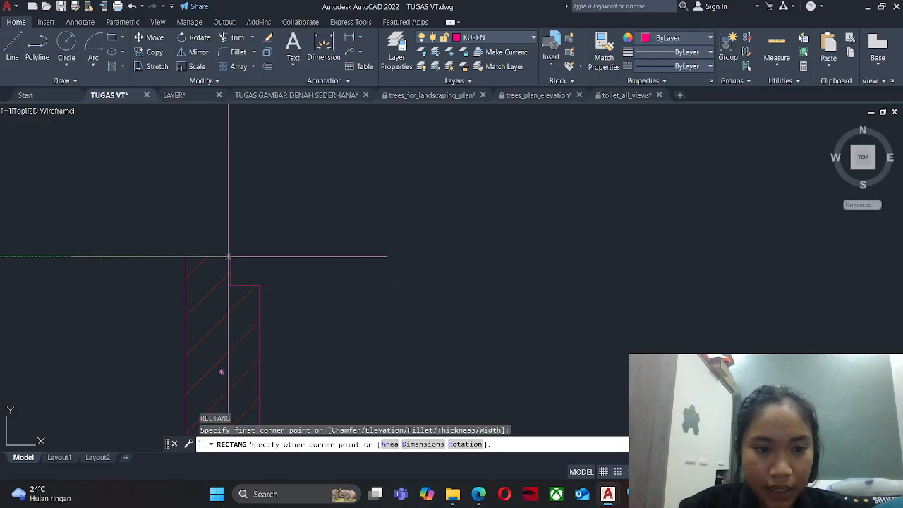
{"action": "middle_click_drag", "start_coordinate": [688, 323], "coordinate": [269, 302]}
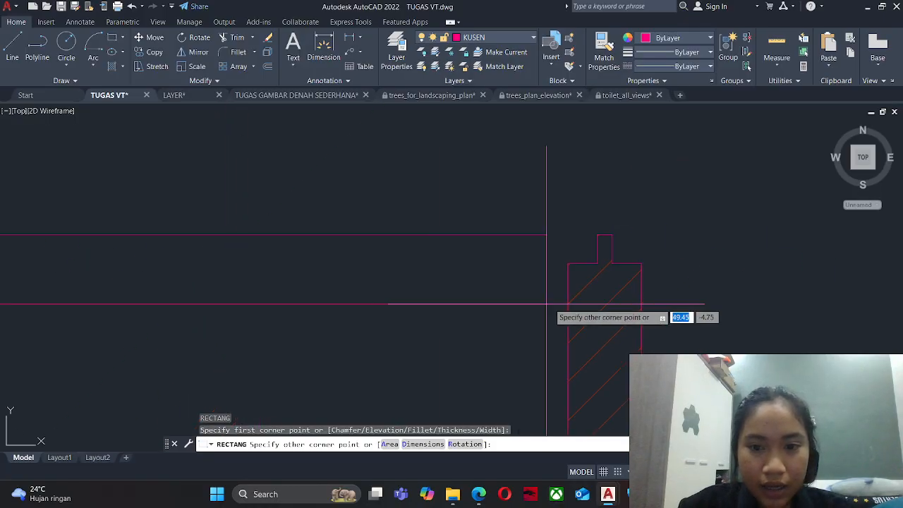
{"action": "left_click", "coordinate": [597, 263]}
{"action": "scroll", "coordinate": [608, 247], "scroll_direction": "down", "scroll_amount": 4}
{"action": "key", "text": "Escape"}
{"action": "key", "text": "Escape"}
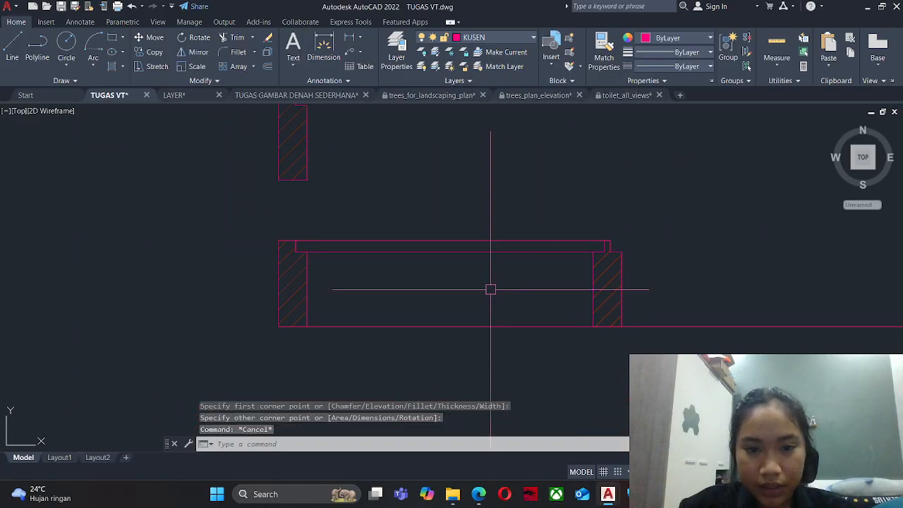
Examine the windows in the walls of the Denah Tipe F reference plan.
{"action": "scroll", "coordinate": [450, 261], "scroll_direction": "up", "scroll_amount": 2}
{"action": "scroll", "coordinate": [412, 254], "scroll_direction": "down", "scroll_amount": 4}
{"action": "scroll", "coordinate": [412, 254], "scroll_direction": "down", "scroll_amount": 2}
{"action": "middle_click_drag", "start_coordinate": [732, 259], "coordinate": [186, 243]}
{"action": "middle_click_drag", "start_coordinate": [655, 249], "coordinate": [236, 204]}
{"action": "scroll", "coordinate": [247, 210], "scroll_direction": "down", "scroll_amount": 6}
{"action": "middle_click_drag", "start_coordinate": [500, 255], "coordinate": [506, 206]}
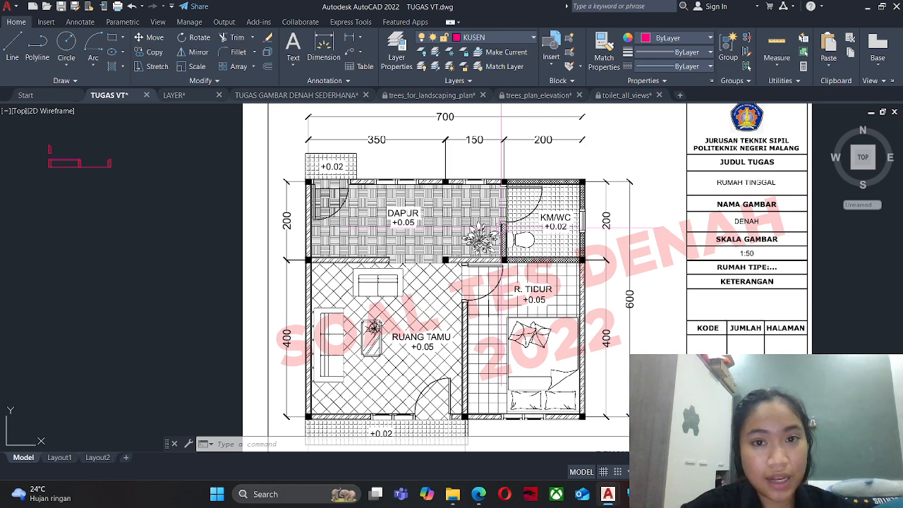
{"action": "scroll", "coordinate": [503, 227], "scroll_direction": "down", "scroll_amount": 2}
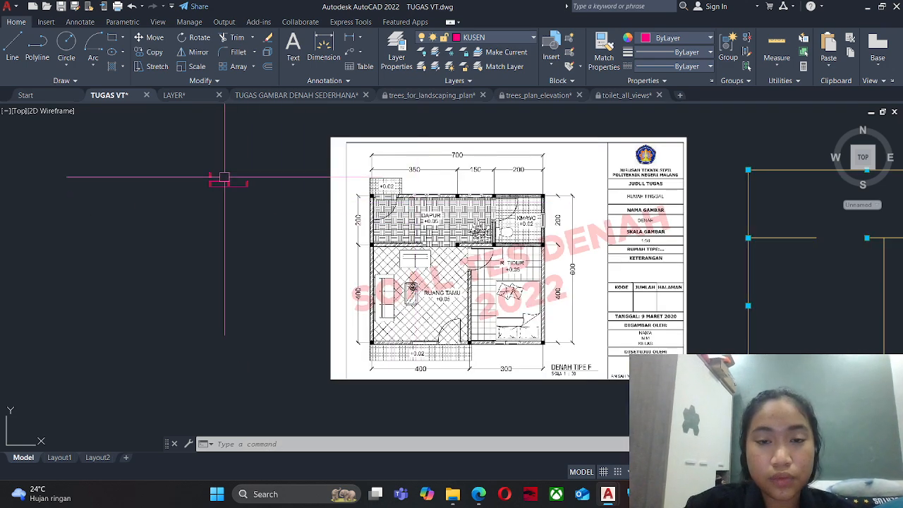
Explode the sash rectangle between the left and middle frame profiles into separate lines.
{"action": "scroll", "coordinate": [224, 178], "scroll_direction": "up", "scroll_amount": 5}
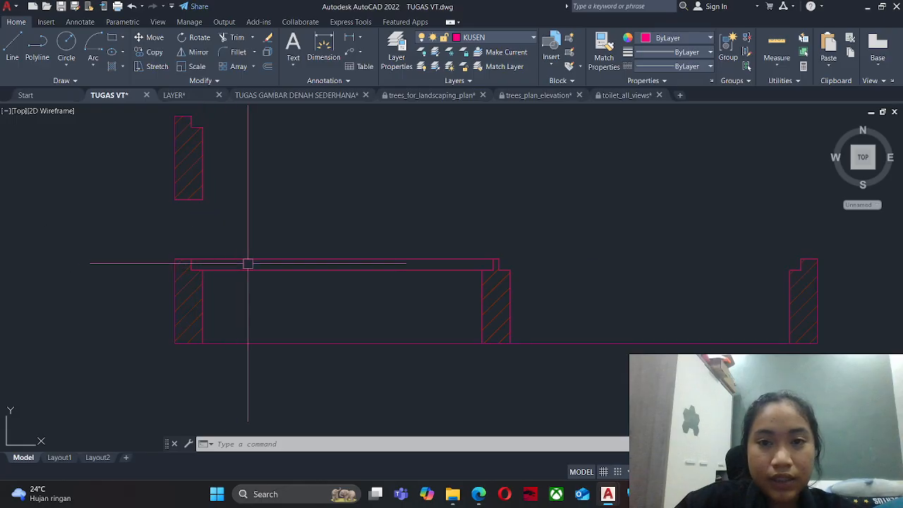
{"action": "scroll", "coordinate": [241, 267], "scroll_direction": "up", "scroll_amount": 1}
{"action": "key", "text": "Escape"}
{"action": "key", "text": "Escape"}
{"action": "left_click", "coordinate": [309, 224]}
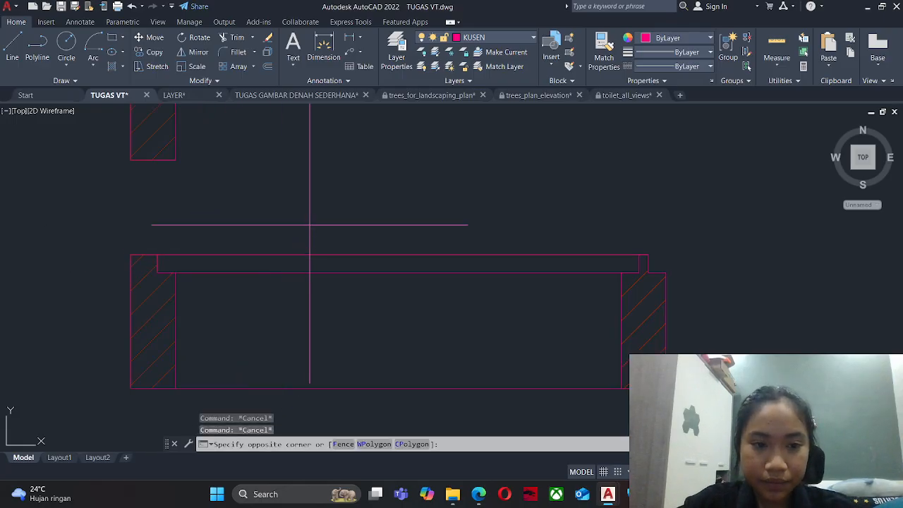
{"action": "left_click", "coordinate": [236, 311]}
{"action": "key", "text": "Escape"}
{"action": "left_click", "coordinate": [360, 241]}
{"action": "left_click", "coordinate": [269, 305]}
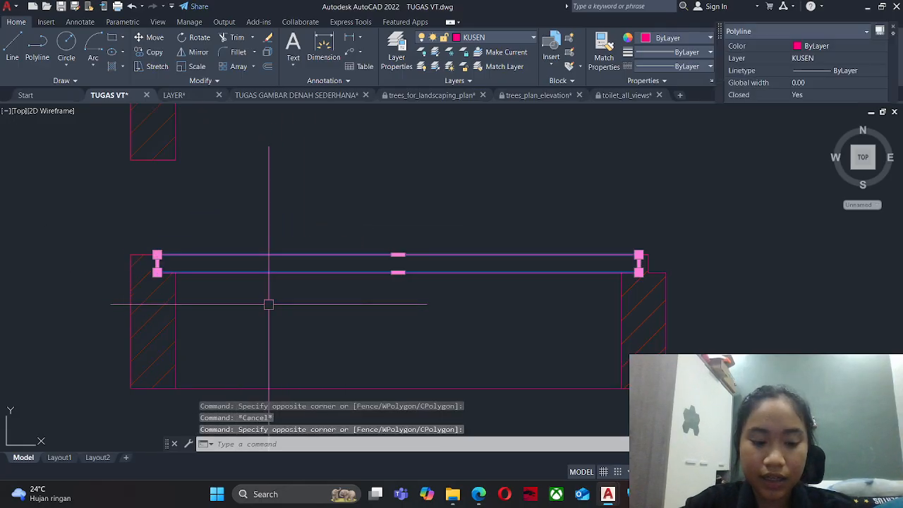
{"action": "type", "text": "x"}
{"action": "key", "text": "Return"}
{"action": "key", "text": "Escape"}
{"action": "scroll", "coordinate": [161, 266], "scroll_direction": "up", "scroll_amount": 4}
{"action": "left_click", "coordinate": [129, 208]}
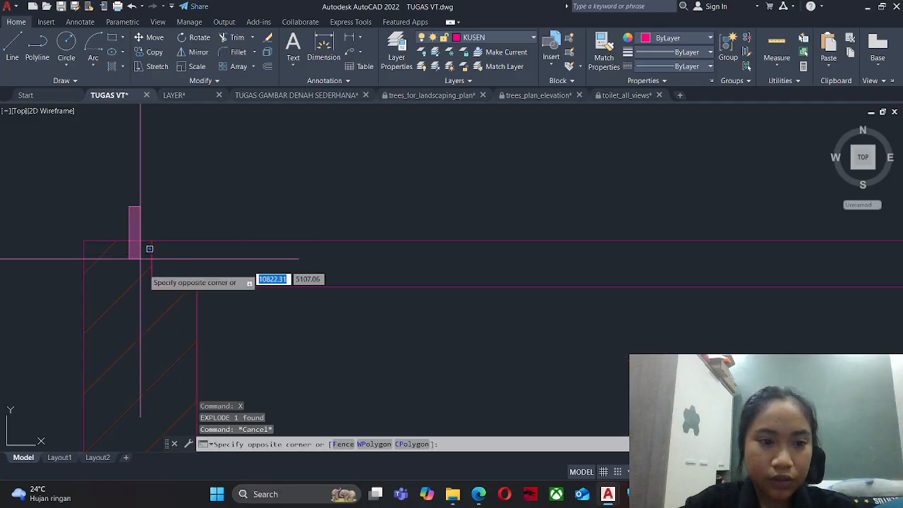
{"action": "left_click", "coordinate": [168, 316]}
{"action": "key", "text": "Escape"}
{"action": "left_click", "coordinate": [117, 209]}
{"action": "key", "text": "Escape"}
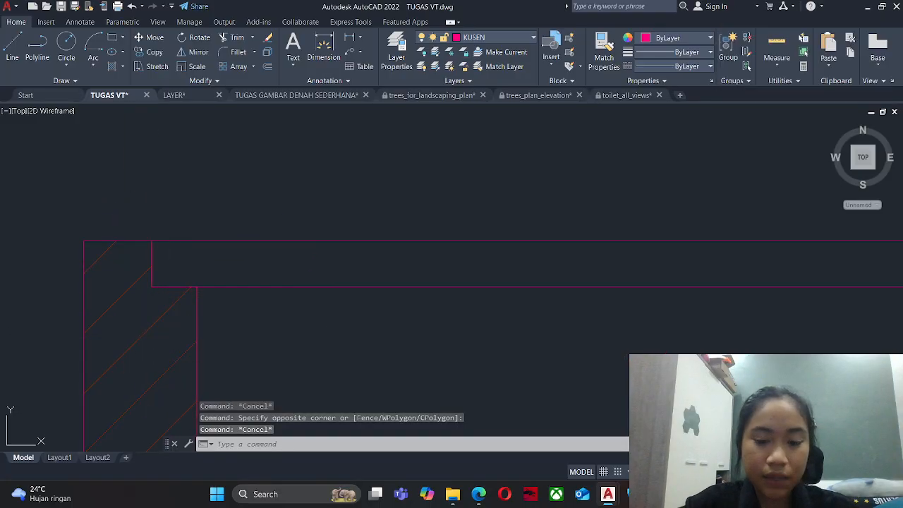
Offset the short left and right end lines of the sash 8 inward.
{"action": "type", "text": "o"}
{"action": "key", "text": "Return"}
{"action": "type", "text": "8"}
{"action": "key", "text": "Return"}
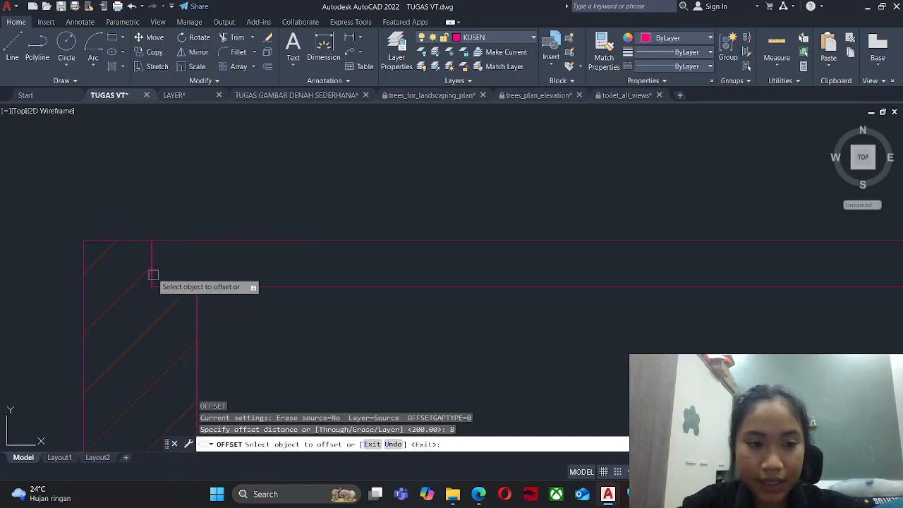
{"action": "left_click", "coordinate": [152, 271]}
{"action": "left_click", "coordinate": [193, 276]}
{"action": "scroll", "coordinate": [205, 297], "scroll_direction": "down", "scroll_amount": 4}
{"action": "middle_click_drag", "start_coordinate": [661, 292], "coordinate": [469, 283]}
{"action": "scroll", "coordinate": [471, 279], "scroll_direction": "up", "scroll_amount": 4}
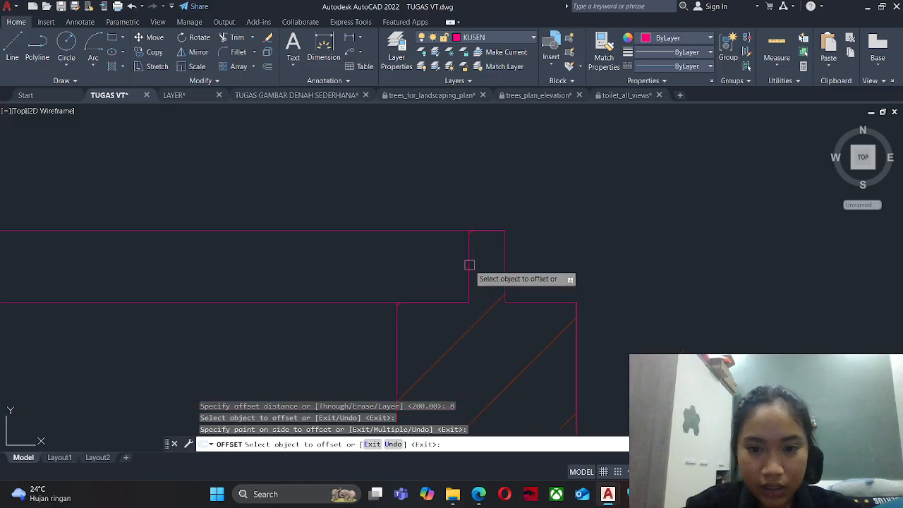
{"action": "left_click", "coordinate": [469, 265]}
{"action": "left_click", "coordinate": [390, 275]}
{"action": "scroll", "coordinate": [413, 239], "scroll_direction": "down", "scroll_amount": 4}
{"action": "key", "text": "Escape"}
{"action": "middle_click_drag", "start_coordinate": [199, 270], "coordinate": [446, 320]}
{"action": "key", "text": "Escape"}
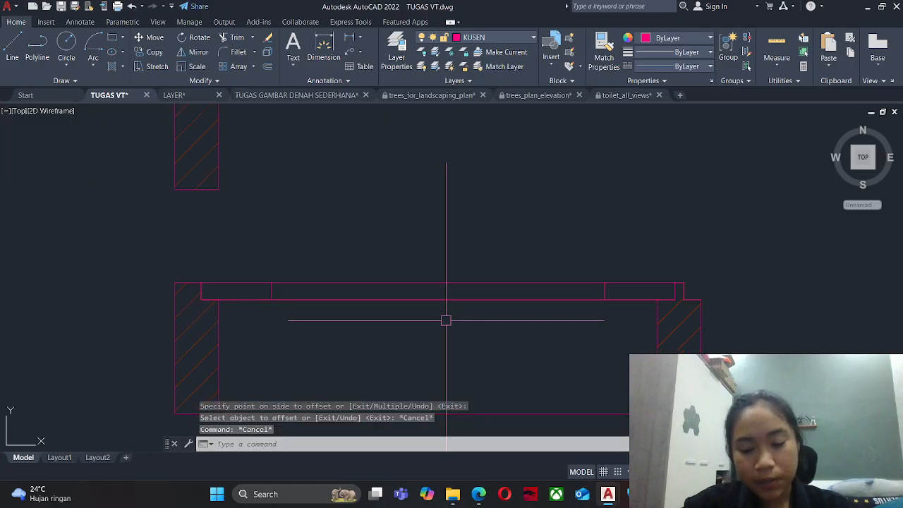
Draw a horizontal glass line joining the midpoints of the two offset lines inside the sash.
{"action": "key", "text": "Return"}
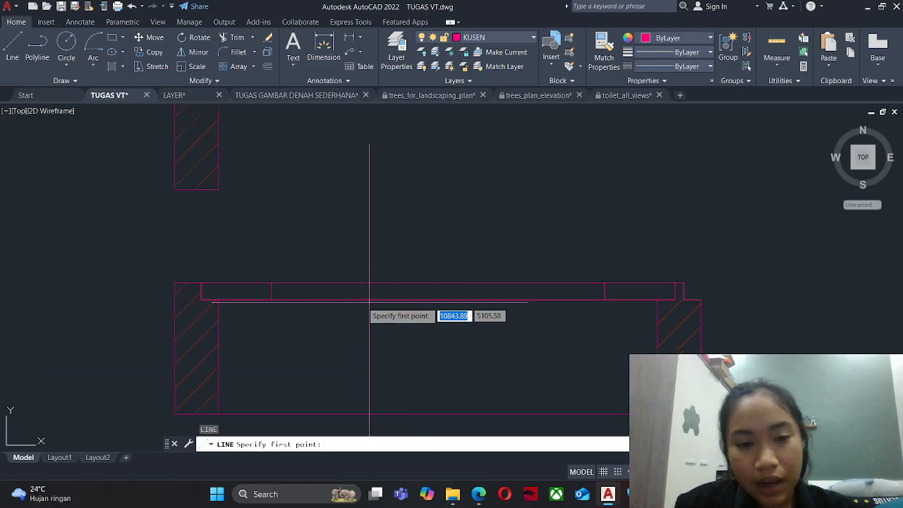
{"action": "left_click", "coordinate": [271, 290]}
{"action": "left_click", "coordinate": [605, 292]}
{"action": "key", "text": "Escape"}
{"action": "scroll", "coordinate": [471, 292], "scroll_direction": "up", "scroll_amount": 2}
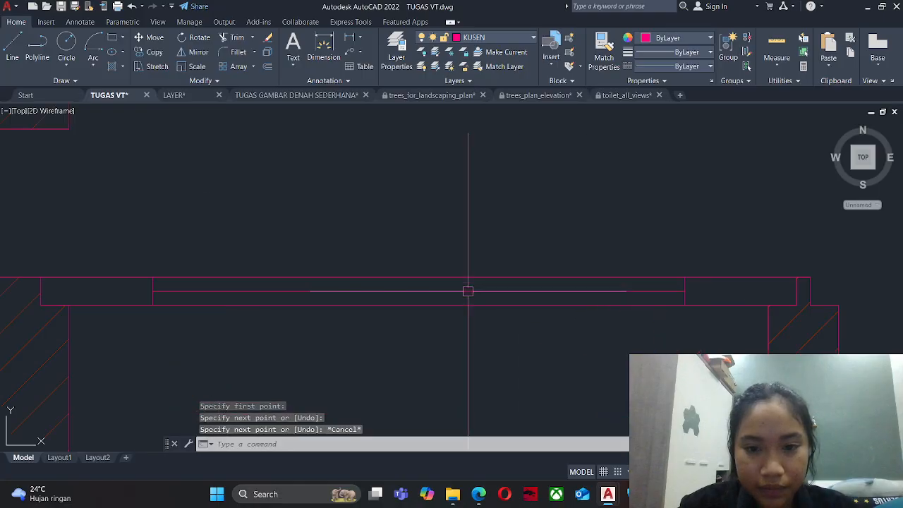
Select the horizontal glass line in the sash and open its lineweight choices.
{"action": "left_click", "coordinate": [469, 291]}
{"action": "left_click", "coordinate": [682, 54]}
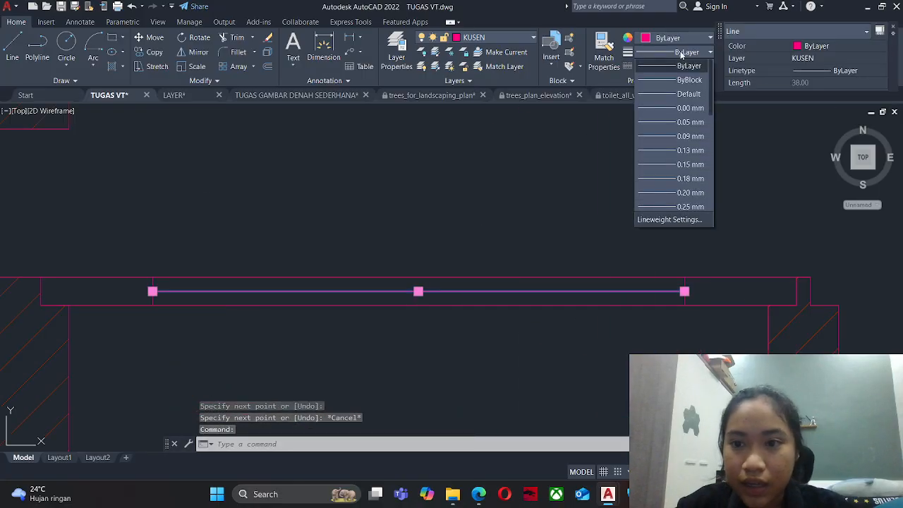
Give the horizontal centre line inside the window frame a heavier lineweight and turn on lineweight display.
{"action": "scroll", "coordinate": [664, 135], "scroll_direction": "down", "scroll_amount": 1}
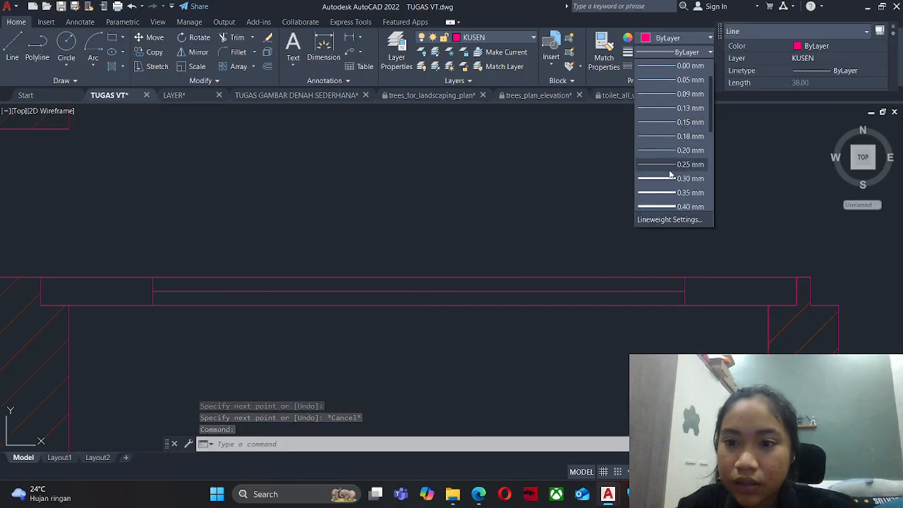
{"action": "key", "text": "Escape"}
{"action": "key", "text": "Escape"}
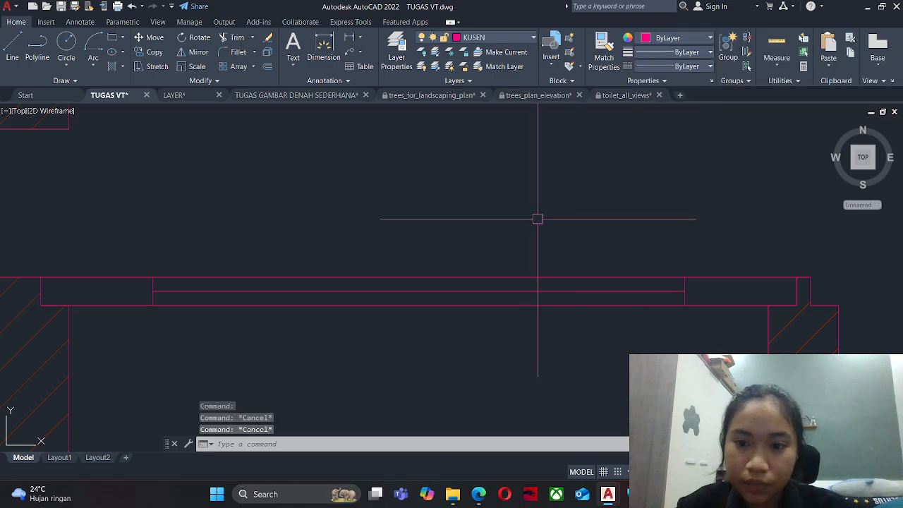
{"action": "type", "text": "LW"}
{"action": "key", "text": "Return"}
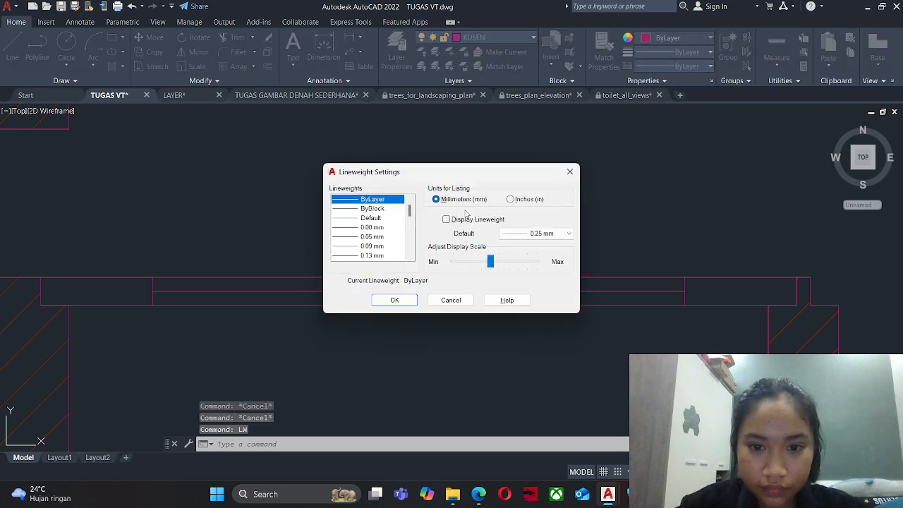
{"action": "left_click", "coordinate": [395, 300]}
{"action": "scroll", "coordinate": [314, 254], "scroll_direction": "down", "scroll_amount": 2}
{"action": "key", "text": "Escape"}
{"action": "key", "text": "Escape"}
{"action": "key", "text": "Escape"}
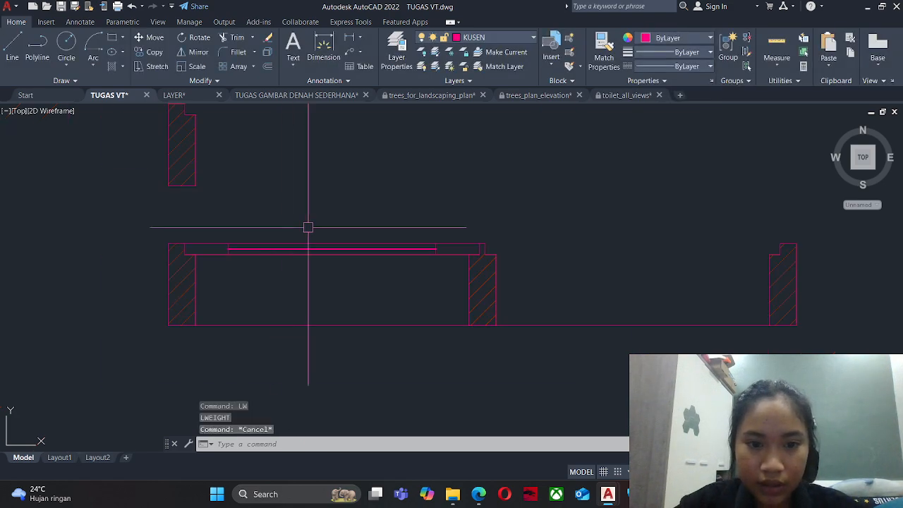
Copy the window pane lines of the first bay into the adjacent bay, aligned with the corner of the middle post's notch.
{"action": "type", "text": "CO"}
{"action": "key", "text": "Return"}
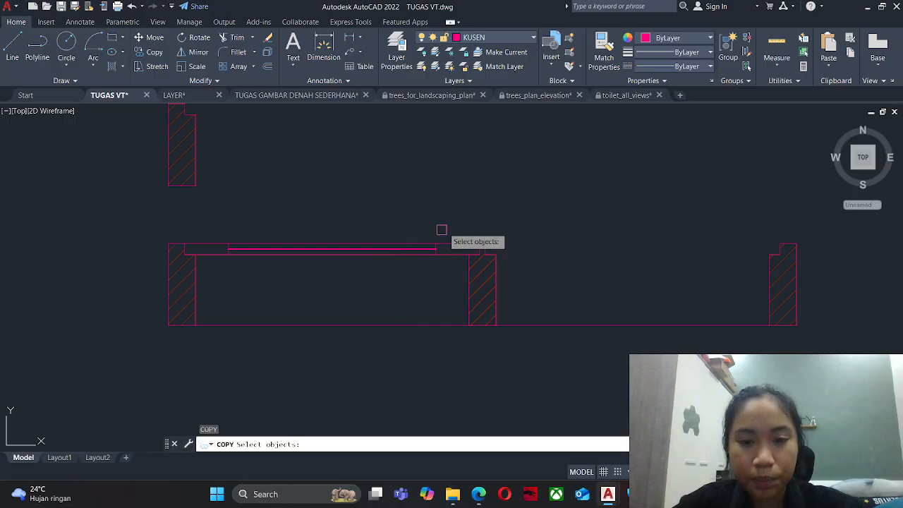
{"action": "left_click", "coordinate": [446, 227]}
{"action": "left_click", "coordinate": [167, 256]}
{"action": "scroll", "coordinate": [169, 245], "scroll_direction": "up", "scroll_amount": 4}
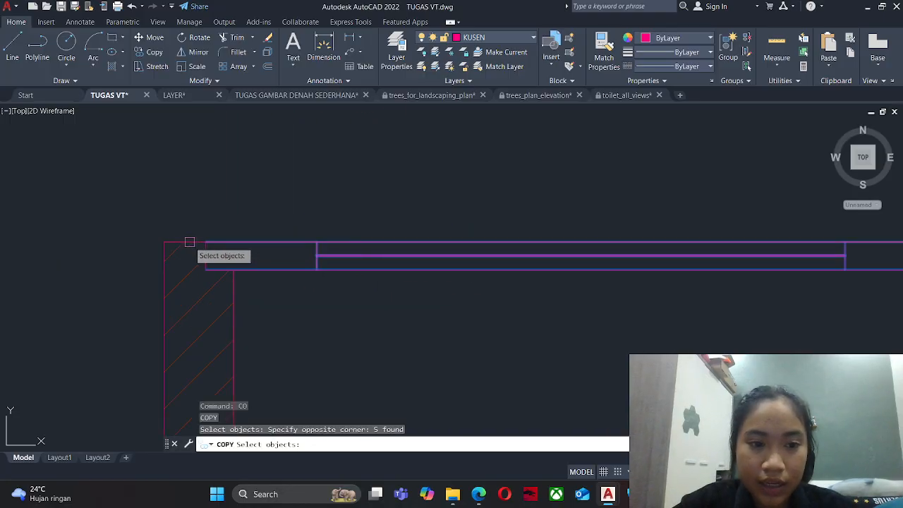
{"action": "key", "text": "Return"}
{"action": "left_click", "coordinate": [206, 243]}
{"action": "scroll", "coordinate": [191, 313], "scroll_direction": "down", "scroll_amount": 6}
{"action": "scroll", "coordinate": [404, 295], "scroll_direction": "up", "scroll_amount": 2}
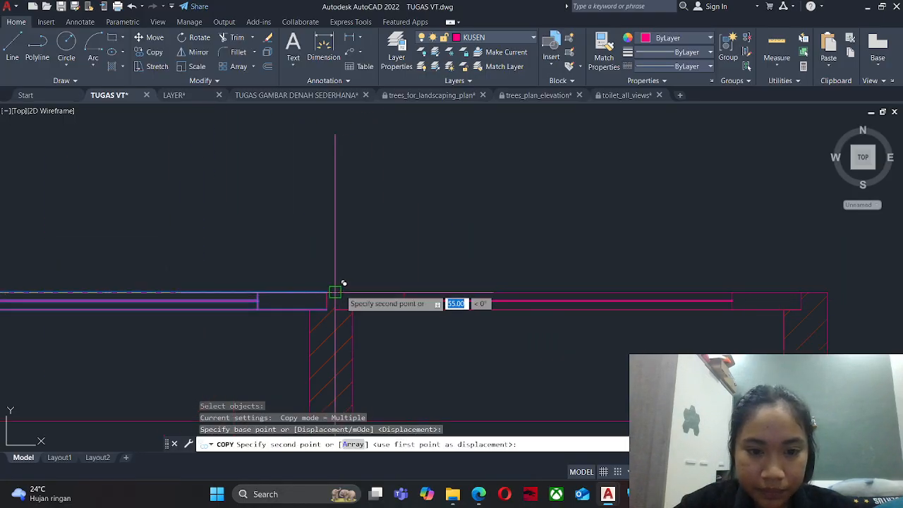
{"action": "left_click", "coordinate": [336, 293]}
{"action": "key", "text": "Escape"}
{"action": "scroll", "coordinate": [438, 232], "scroll_direction": "down", "scroll_amount": 8}
{"action": "key", "text": "Escape"}
{"action": "key", "text": "Escape"}
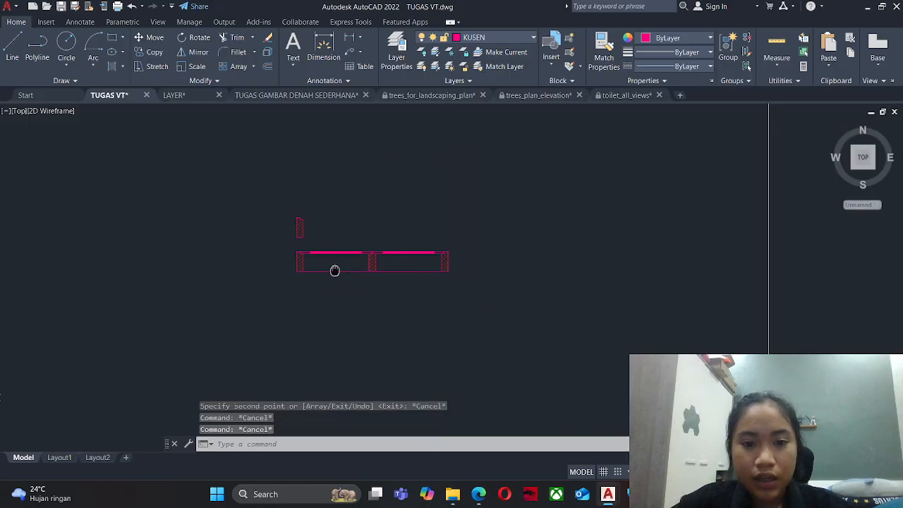
Compare the completed double window frame with the windows shown on the reference floor plan.
{"action": "scroll", "coordinate": [334, 268], "scroll_direction": "up", "scroll_amount": 6}
{"action": "left_click", "coordinate": [142, 218]}
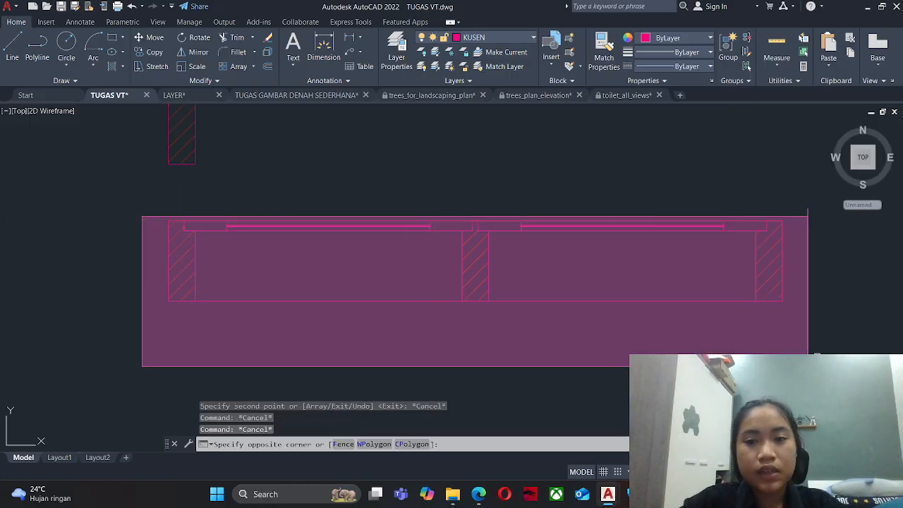
{"action": "left_click", "coordinate": [805, 318]}
{"action": "key", "text": "Escape"}
{"action": "scroll", "coordinate": [437, 293], "scroll_direction": "down", "scroll_amount": 4}
{"action": "scroll", "coordinate": [459, 285], "scroll_direction": "down", "scroll_amount": 4}
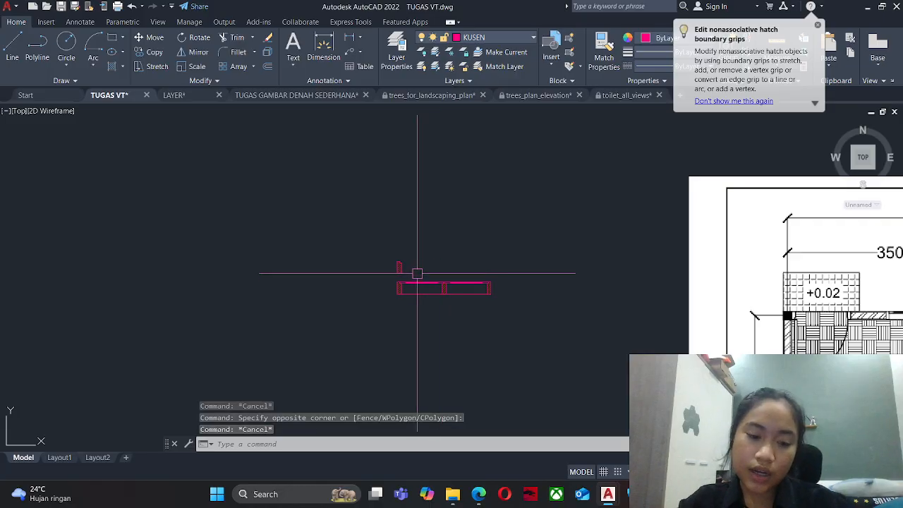
{"action": "key", "text": "Escape"}
{"action": "key", "text": "Escape"}
{"action": "type", "text": "c"}
{"action": "key", "text": "Escape"}
{"action": "middle_click_drag", "start_coordinate": [570, 300], "coordinate": [195, 284]}
{"action": "mouse_move", "coordinate": [586, 271]}
{"action": "middle_mouse_down"}
{"action": "mouse_move", "coordinate": [453, 245]}
{"action": "mouse_move", "coordinate": [370, 198]}
{"action": "middle_mouse_up"}
{"action": "left_click", "coordinate": [364, 194]}
{"action": "left_click", "coordinate": [570, 354]}
{"action": "key", "text": "Escape"}
{"action": "scroll", "coordinate": [572, 259], "scroll_direction": "down", "scroll_amount": 8}
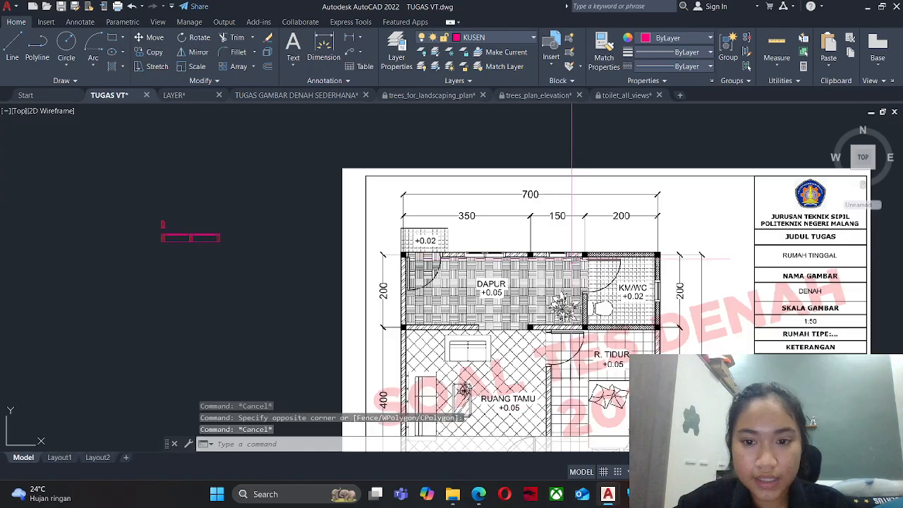
Copy the double frame's left post, left window pane and right post about 26 units straight down.
{"action": "middle_click_drag", "start_coordinate": [453, 299], "coordinate": [570, 270]}
{"action": "key", "text": "Escape"}
{"action": "type", "text": "co"}
{"action": "key", "text": "Return"}
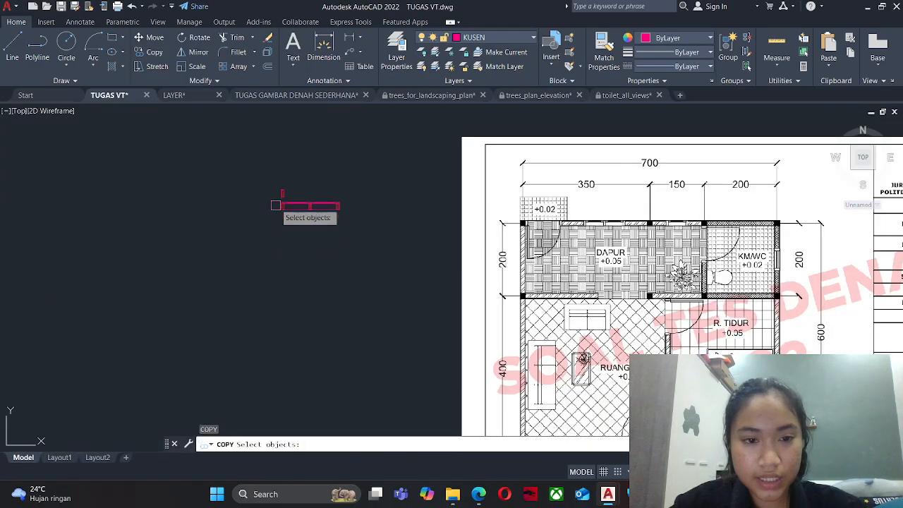
{"action": "scroll", "coordinate": [276, 190], "scroll_direction": "up", "scroll_amount": 8}
{"action": "left_click", "coordinate": [266, 233]}
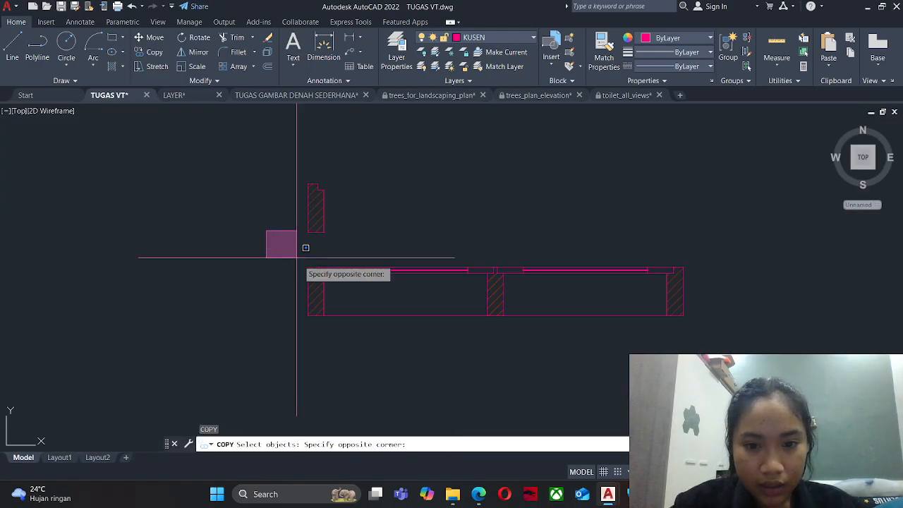
{"action": "left_click", "coordinate": [401, 380]}
{"action": "left_click", "coordinate": [474, 251]}
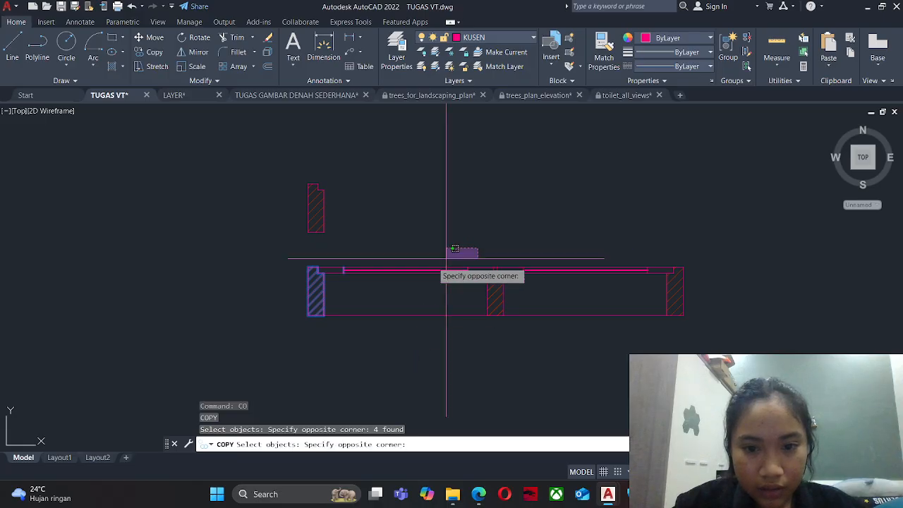
{"action": "left_click", "coordinate": [335, 277]}
{"action": "left_click", "coordinate": [689, 298]}
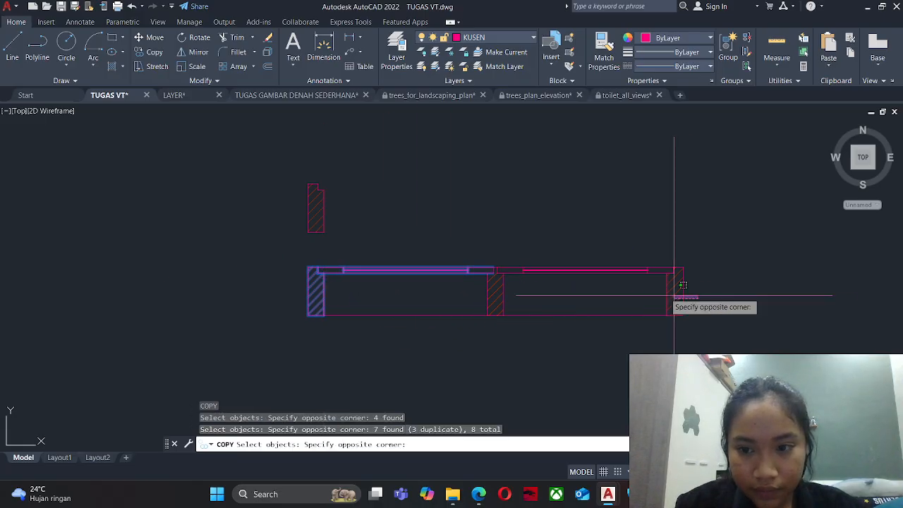
{"action": "left_click", "coordinate": [673, 294]}
{"action": "key", "text": "Return"}
{"action": "left_click", "coordinate": [629, 303]}
{"action": "middle_click_drag", "start_coordinate": [623, 371], "coordinate": [627, 318]}
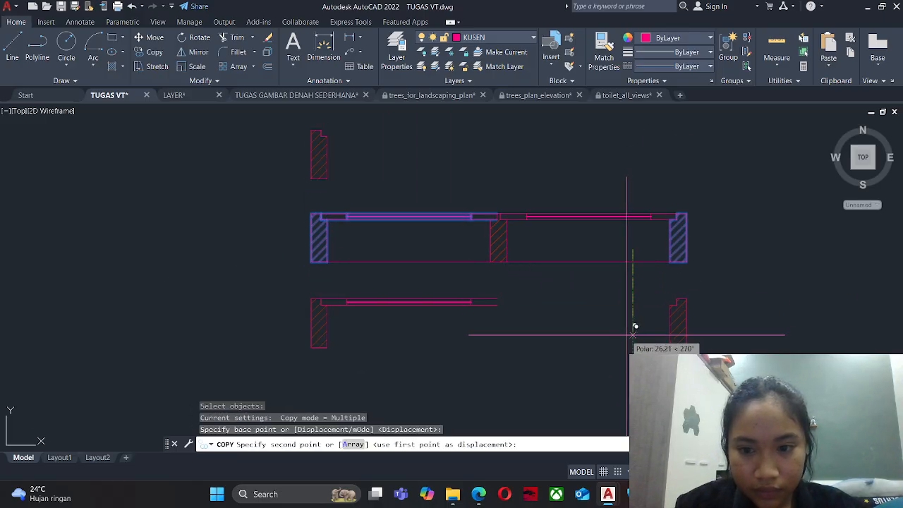
{"action": "left_click", "coordinate": [633, 335]}
{"action": "key", "text": "Escape"}
Move the copied right post by its notch corner to the open end of the single window pane.
{"action": "type", "text": "m"}
{"action": "key", "text": "Return"}
{"action": "left_click", "coordinate": [699, 354]}
{"action": "left_click", "coordinate": [689, 328]}
{"action": "scroll", "coordinate": [684, 303], "scroll_direction": "up", "scroll_amount": 2}
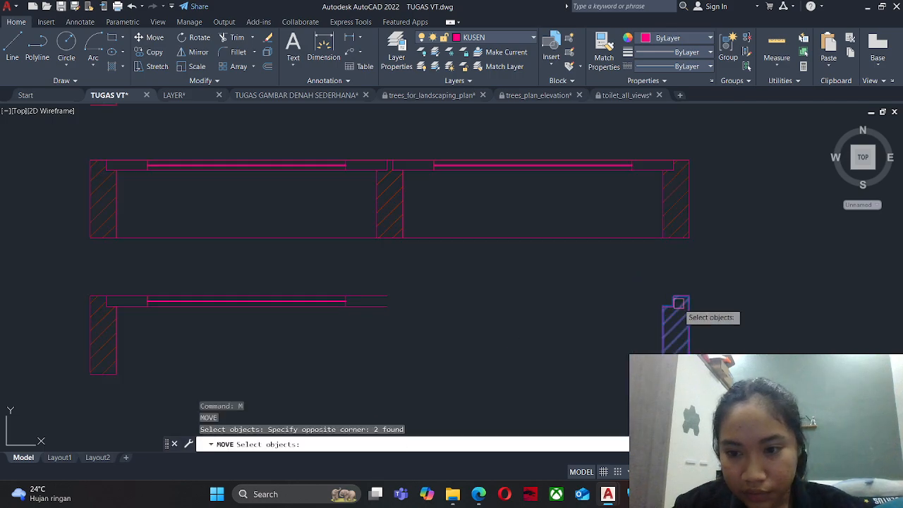
{"action": "key", "text": "Return"}
{"action": "left_click", "coordinate": [674, 297]}
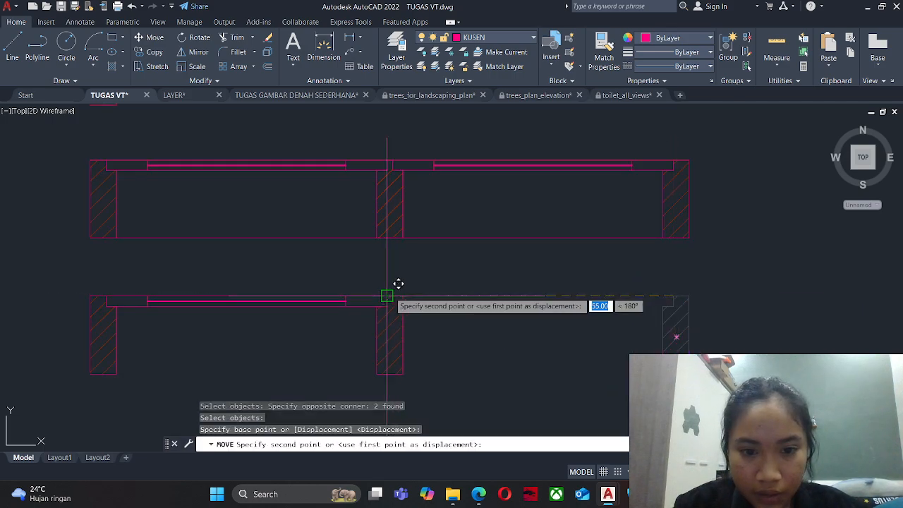
{"action": "key", "text": "Escape"}
{"action": "key", "text": "Escape"}
Draw a horizontal sill line between the bottom inner corners of the single window frame's two posts.
{"action": "scroll", "coordinate": [515, 298], "scroll_direction": "down", "scroll_amount": 2}
{"action": "type", "text": "l"}
{"action": "key", "text": "Return"}
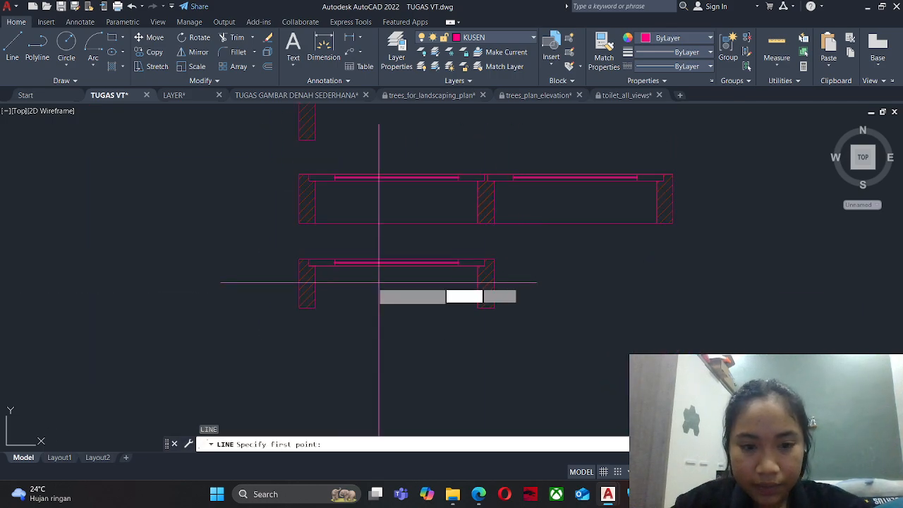
{"action": "left_click", "coordinate": [315, 308]}
{"action": "left_click", "coordinate": [484, 308]}
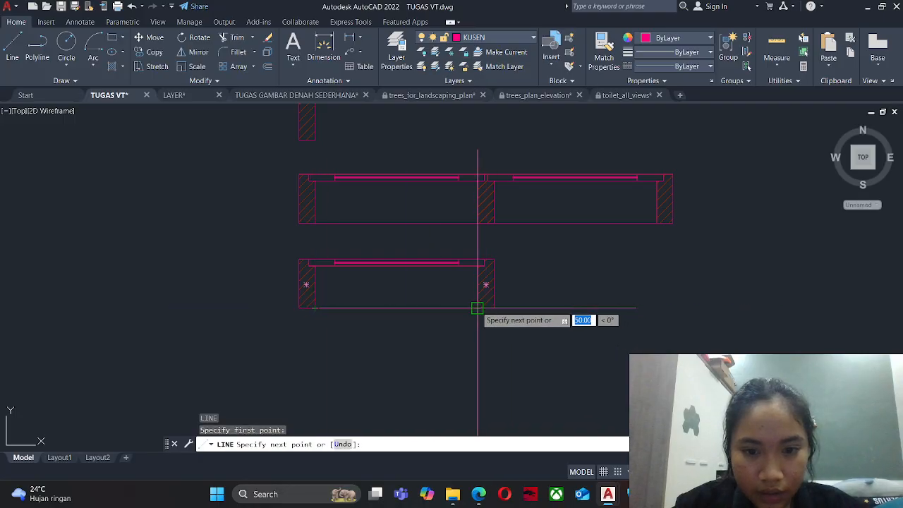
{"action": "key", "text": "Escape"}
{"action": "key", "text": "Escape"}
Examine the reference floor plan's rooms, doors and windows against the drawn window frames.
{"action": "middle_click_drag", "start_coordinate": [383, 277], "coordinate": [377, 270]}
{"action": "scroll", "coordinate": [355, 252], "scroll_direction": "down", "scroll_amount": 2}
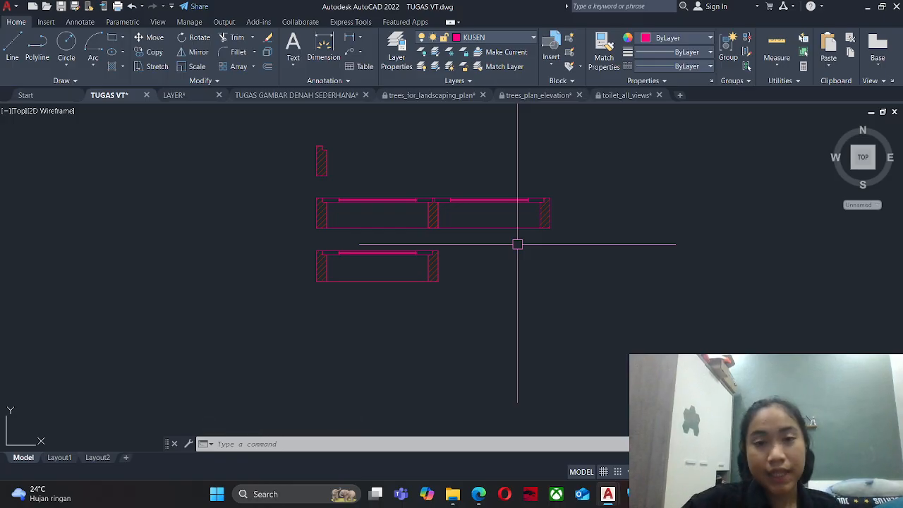
{"action": "scroll", "coordinate": [355, 244], "scroll_direction": "down", "scroll_amount": 3}
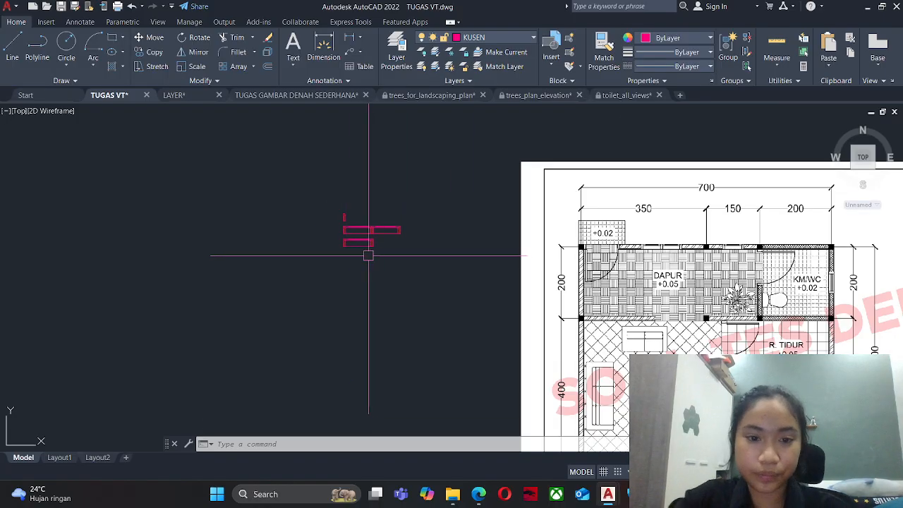
{"action": "mouse_move", "coordinate": [395, 272]}
{"action": "middle_mouse_down"}
{"action": "mouse_move", "coordinate": [365, 254]}
{"action": "mouse_move", "coordinate": [303, 248]}
{"action": "middle_mouse_up"}
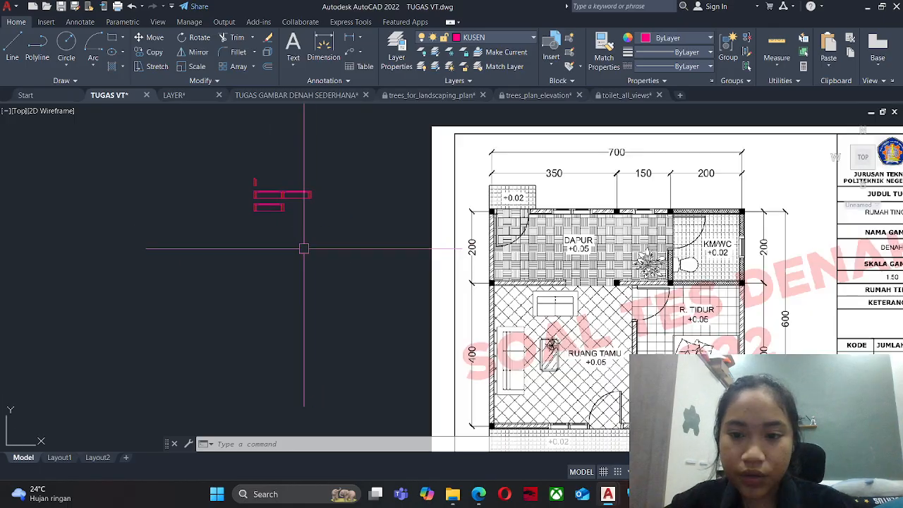
{"action": "key", "text": "Escape"}
{"action": "key", "text": "Escape"}
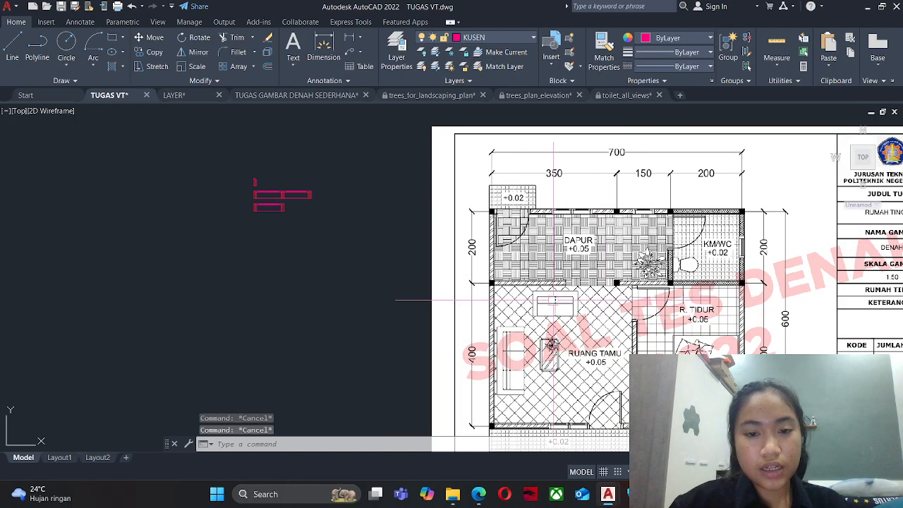
{"action": "key", "text": "Escape"}
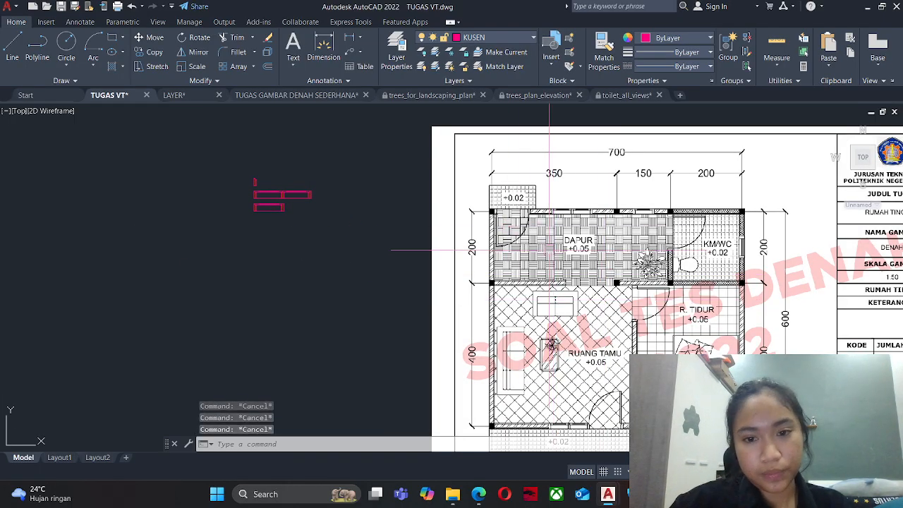
{"action": "middle_click_drag", "start_coordinate": [519, 269], "coordinate": [364, 234]}
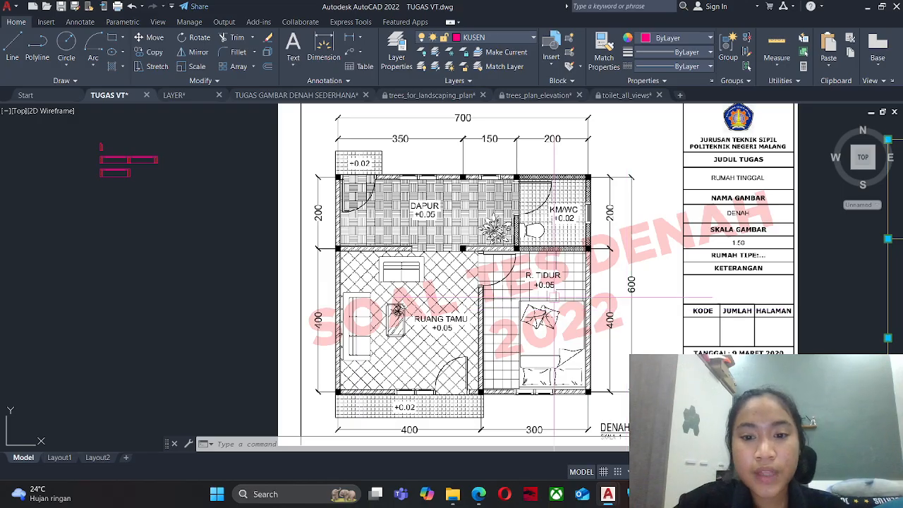
{"action": "scroll", "coordinate": [488, 239], "scroll_direction": "up", "scroll_amount": 2}
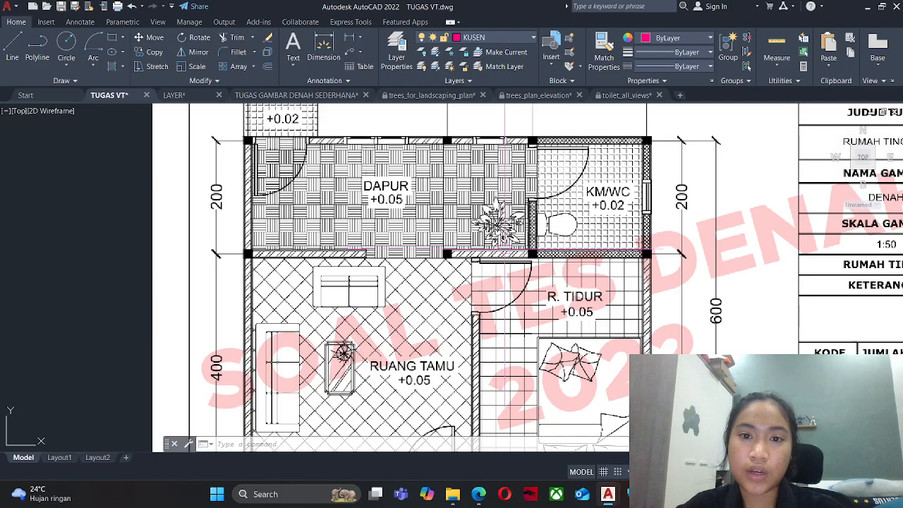
{"action": "scroll", "coordinate": [313, 226], "scroll_direction": "down", "scroll_amount": 5}
{"action": "scroll", "coordinate": [181, 212], "scroll_direction": "up", "scroll_amount": 8}
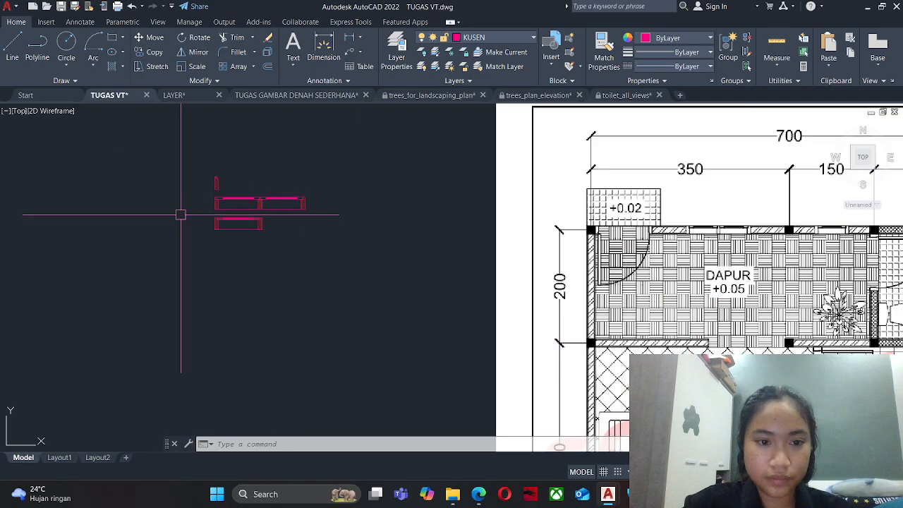
Copy the separate hatched post to the empty area just right of the double window frame.
{"action": "key", "text": "Escape"}
{"action": "key", "text": "Escape"}
{"action": "scroll", "coordinate": [251, 168], "scroll_direction": "up", "scroll_amount": 4}
{"action": "type", "text": "co"}
{"action": "left_click", "coordinate": [261, 139]}
{"action": "left_click", "coordinate": [166, 175]}
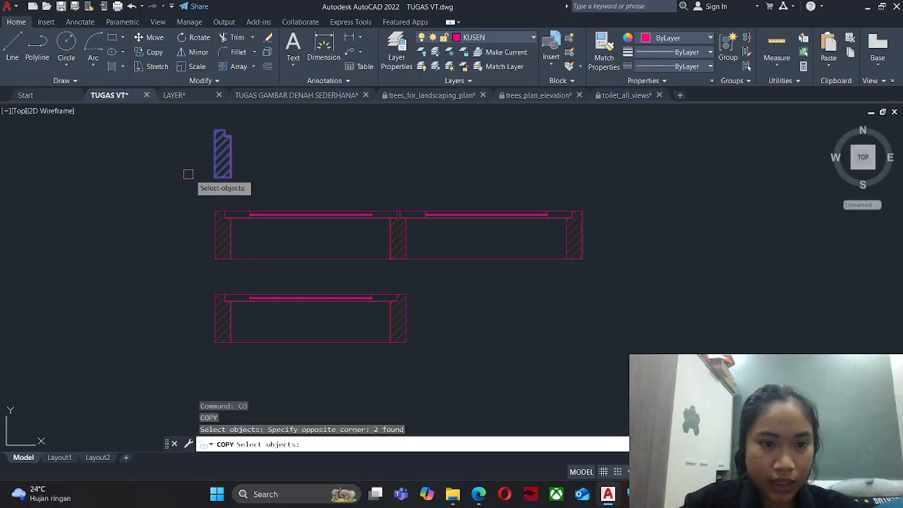
{"action": "key", "text": "space"}
{"action": "left_click", "coordinate": [216, 175]}
{"action": "scroll", "coordinate": [252, 248], "scroll_direction": "down", "scroll_amount": 4}
{"action": "middle_click_drag", "start_coordinate": [315, 381], "coordinate": [319, 338]}
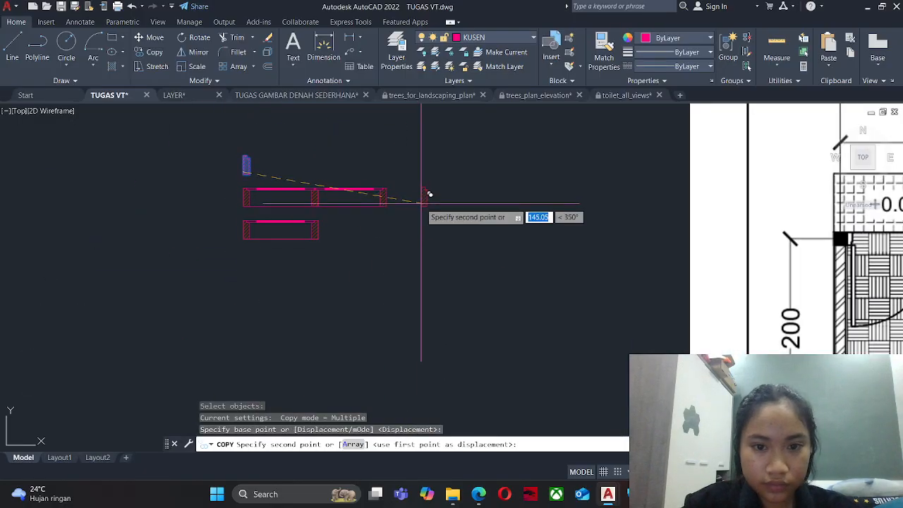
{"action": "left_click", "coordinate": [416, 204]}
{"action": "key", "text": "Escape"}
{"action": "scroll", "coordinate": [437, 191], "scroll_direction": "up", "scroll_amount": 4}
{"action": "key", "text": "Escape"}
{"action": "middle_click_drag", "start_coordinate": [424, 199], "coordinate": [390, 207]}
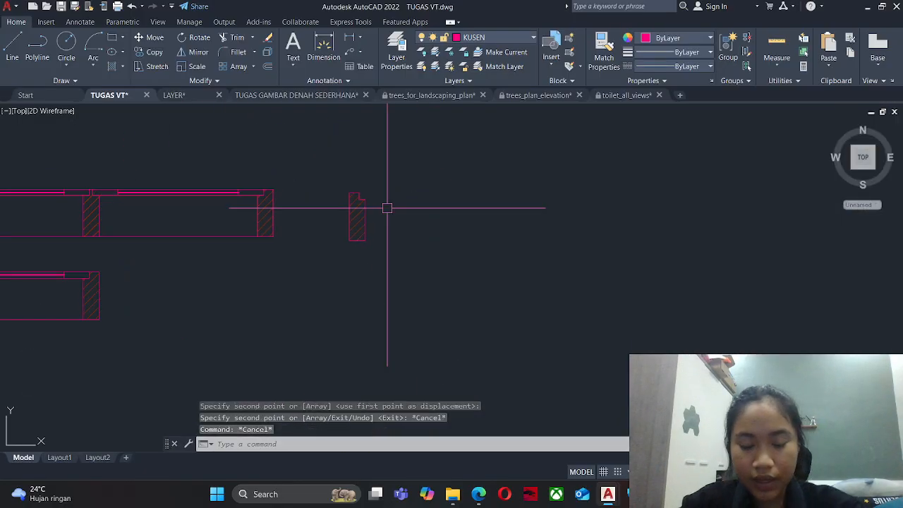
Examine the door and window openings around the kitchen and bathroom in the reference floor plan.
{"action": "scroll", "coordinate": [297, 229], "scroll_direction": "down", "scroll_amount": 4}
{"action": "middle_click_drag", "start_coordinate": [523, 271], "coordinate": [493, 242]}
{"action": "scroll", "coordinate": [641, 311], "scroll_direction": "up", "scroll_amount": 3}
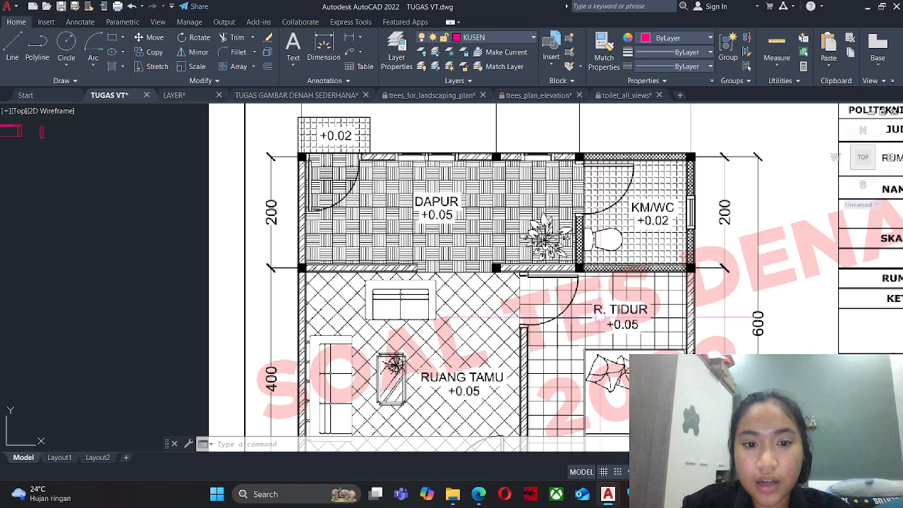
{"action": "middle_click_drag", "start_coordinate": [216, 269], "coordinate": [474, 311]}
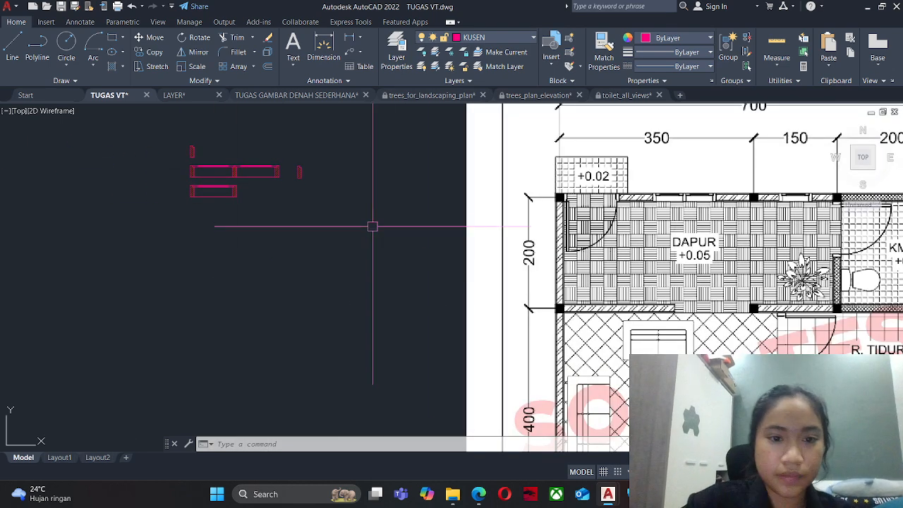
{"action": "key", "text": "Escape"}
{"action": "key", "text": "Escape"}
{"action": "scroll", "coordinate": [297, 157], "scroll_direction": "up", "scroll_amount": 5}
{"action": "key", "text": "Escape"}
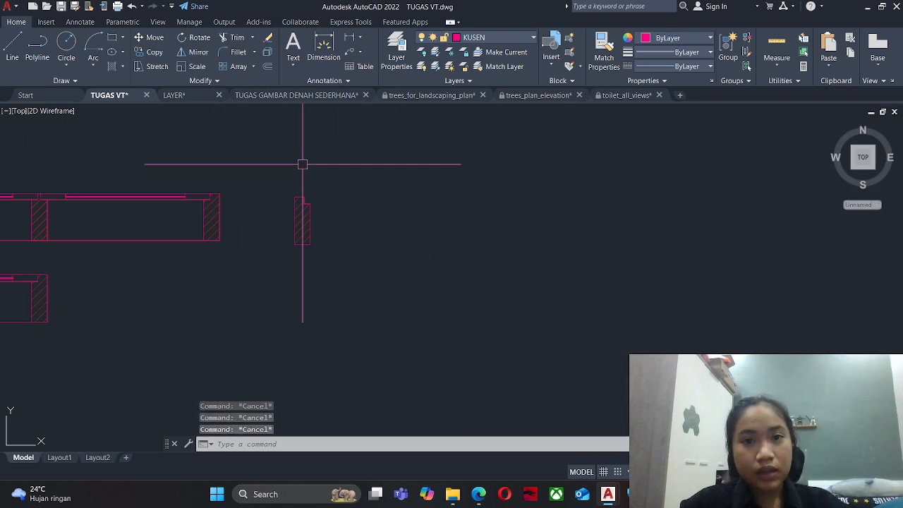
Draw a horizontal sill line 80 units long from the bottom right corner of the separate post.
{"action": "type", "text": "l"}
{"action": "key", "text": "Return"}
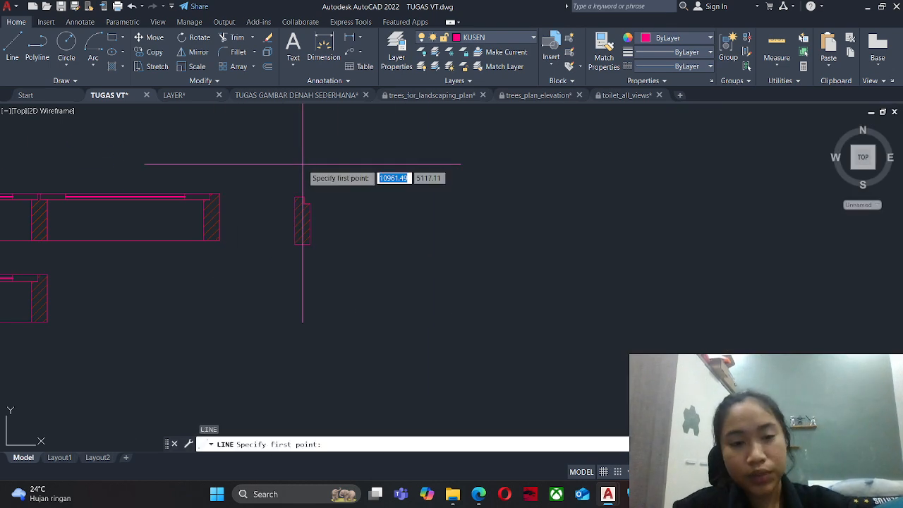
{"action": "left_click", "coordinate": [309, 244]}
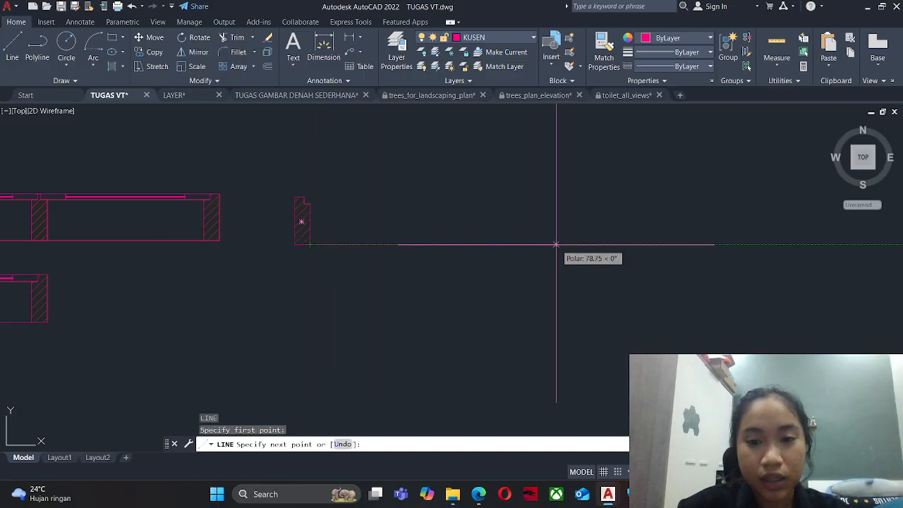
{"action": "key", "text": "Return"}
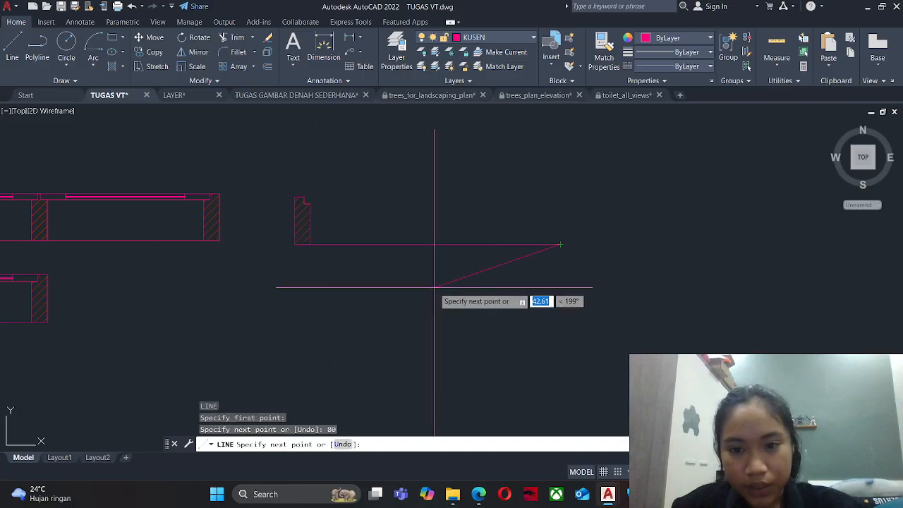
{"action": "key", "text": "Escape"}
Mirror the hatched post about the vertical axis through the sill line's midpoint, keeping the original.
{"action": "type", "text": "MI"}
{"action": "key", "text": "Return"}
{"action": "left_click", "coordinate": [330, 201]}
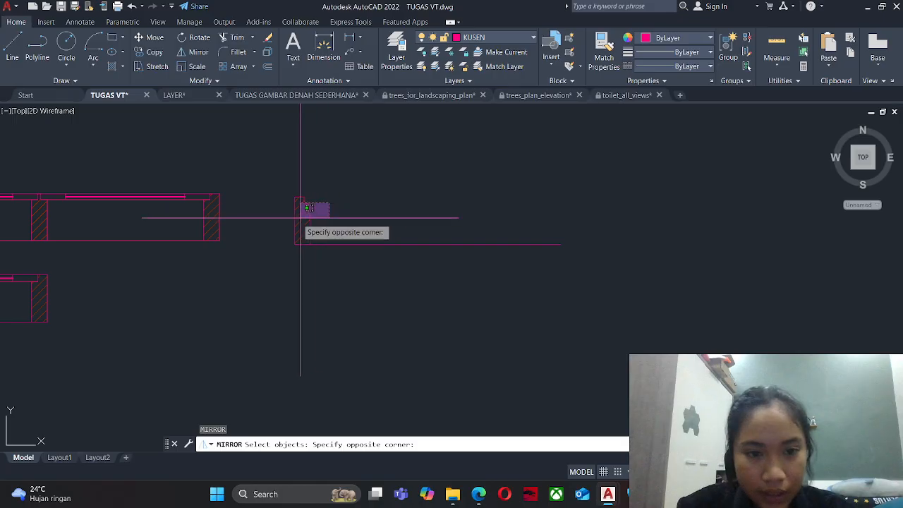
{"action": "left_click", "coordinate": [300, 219]}
{"action": "scroll", "coordinate": [330, 262], "scroll_direction": "down", "scroll_amount": 2}
{"action": "key", "text": "Return"}
{"action": "left_click", "coordinate": [396, 250]}
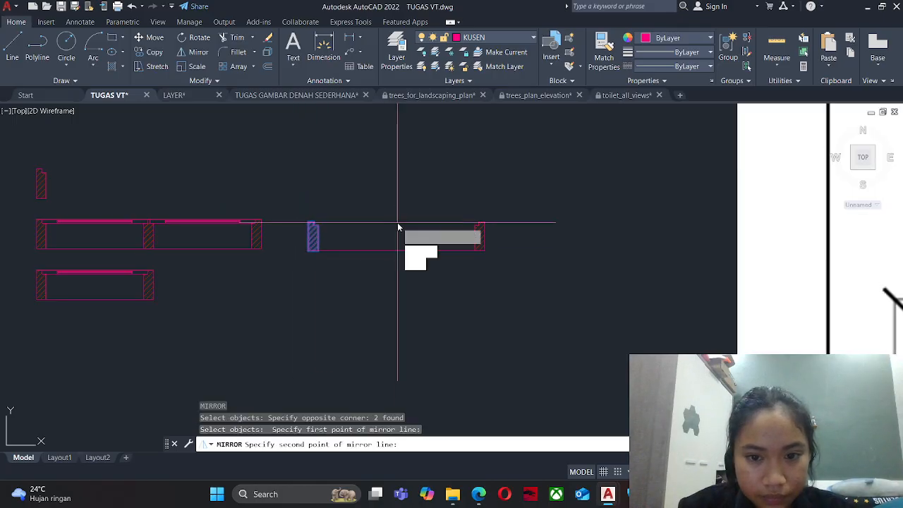
{"action": "left_click", "coordinate": [396, 223]}
{"action": "key", "text": "Return"}
{"action": "key", "text": "Escape"}
{"action": "scroll", "coordinate": [347, 224], "scroll_direction": "up", "scroll_amount": 2}
{"action": "key", "text": "Escape"}
{"action": "key", "text": "Escape"}
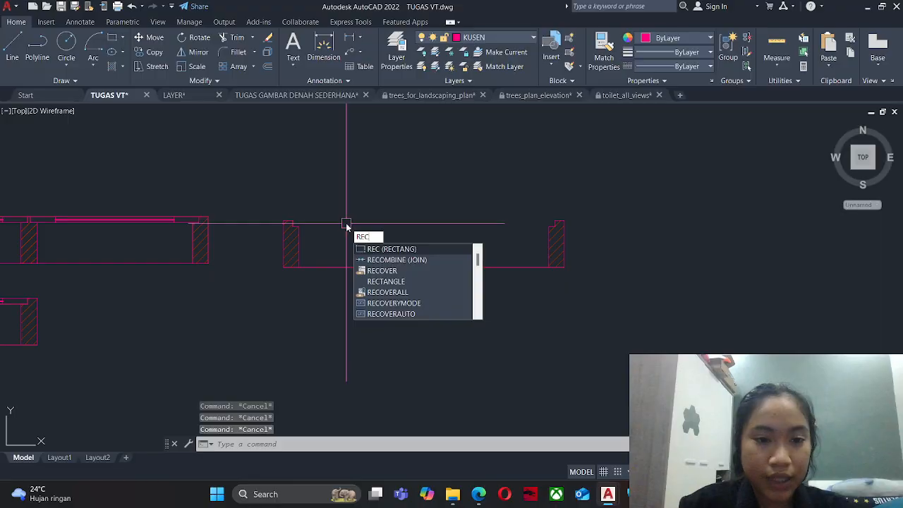
Draw a thin door leaf rectangle spanning from the left post's notch to the right post's notch.
{"action": "key", "text": "Return"}
{"action": "scroll", "coordinate": [268, 229], "scroll_direction": "up", "scroll_amount": 3}
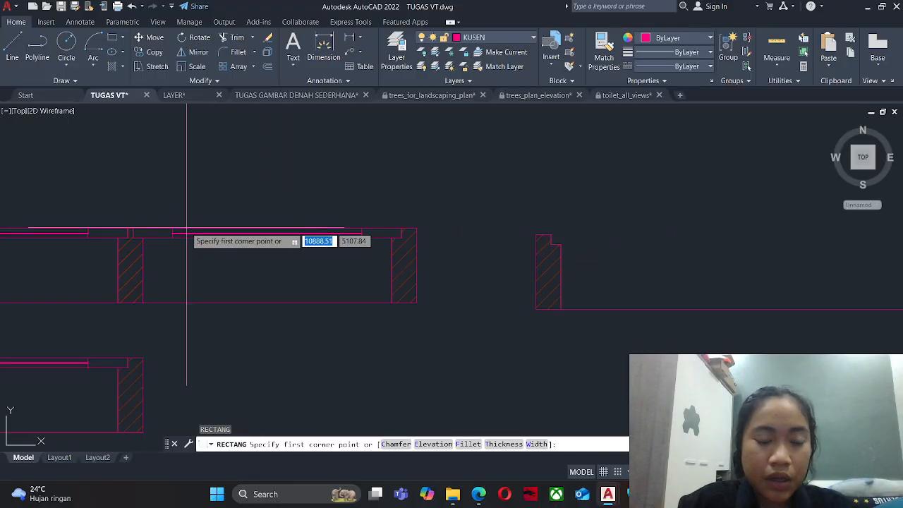
{"action": "scroll", "coordinate": [187, 233], "scroll_direction": "up", "scroll_amount": 2}
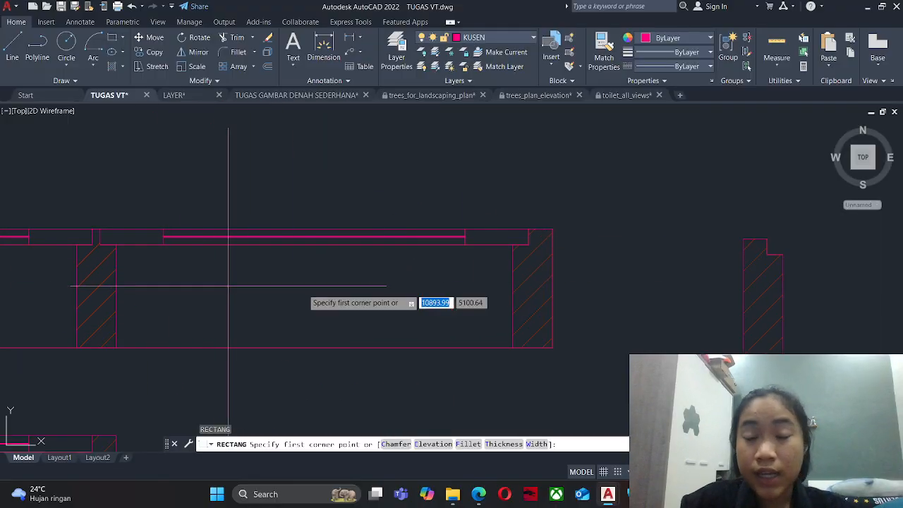
{"action": "middle_click_drag", "start_coordinate": [491, 287], "coordinate": [232, 303]}
{"action": "left_click", "coordinate": [541, 277]}
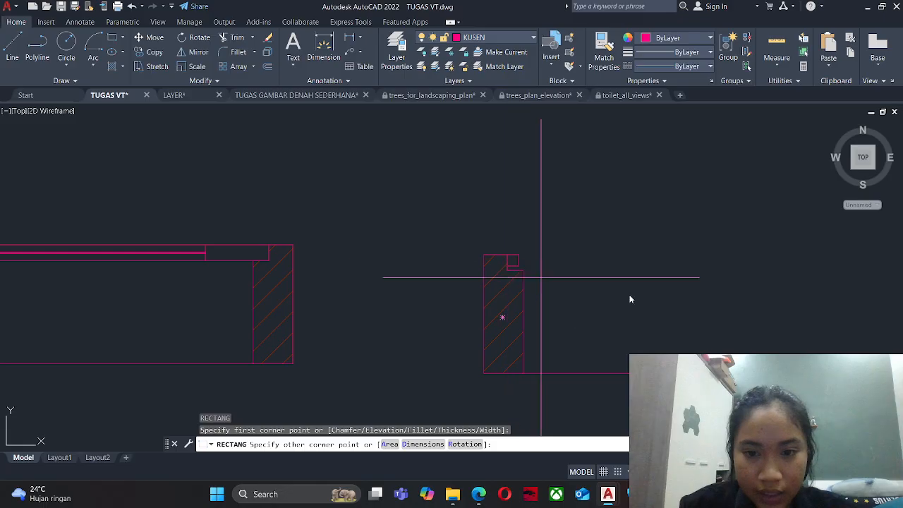
{"action": "middle_click_drag", "start_coordinate": [740, 305], "coordinate": [226, 303]}
{"action": "left_click", "coordinate": [658, 268]}
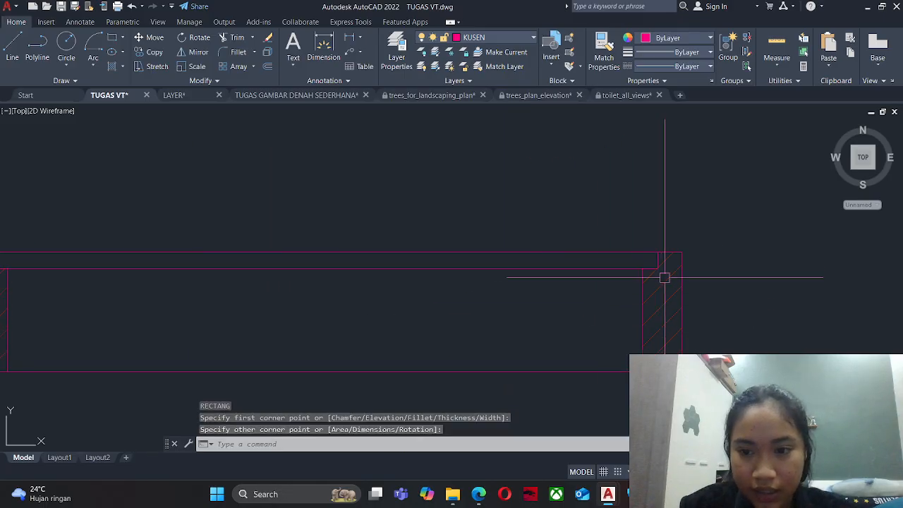
{"action": "key", "text": "Escape"}
{"action": "key", "text": "Escape"}
Rotate the door leaf rectangle 90° counterclockwise about its upper left corner at the left post's notch.
{"action": "scroll", "coordinate": [664, 278], "scroll_direction": "down", "scroll_amount": 4}
{"action": "scroll", "coordinate": [402, 277], "scroll_direction": "up", "scroll_amount": 2}
{"action": "key", "text": "Escape"}
{"action": "type", "text": "RO"}
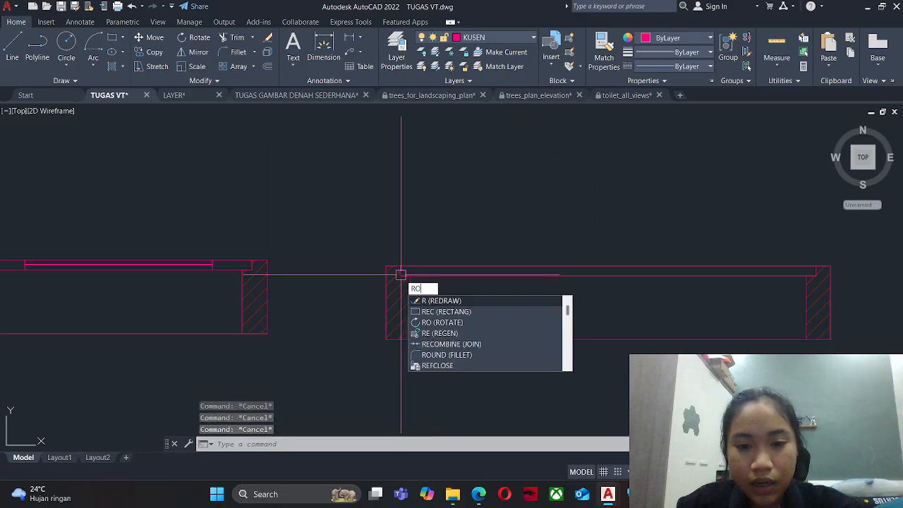
{"action": "key", "text": "Return"}
{"action": "left_click", "coordinate": [405, 267]}
{"action": "scroll", "coordinate": [409, 265], "scroll_direction": "up", "scroll_amount": 2}
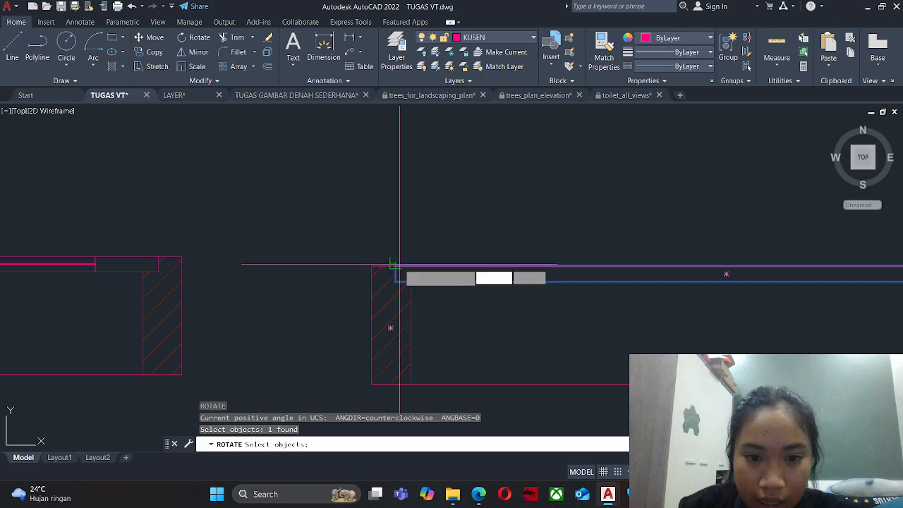
{"action": "key", "text": "Return"}
{"action": "left_click", "coordinate": [395, 266]}
{"action": "left_click", "coordinate": [395, 227]}
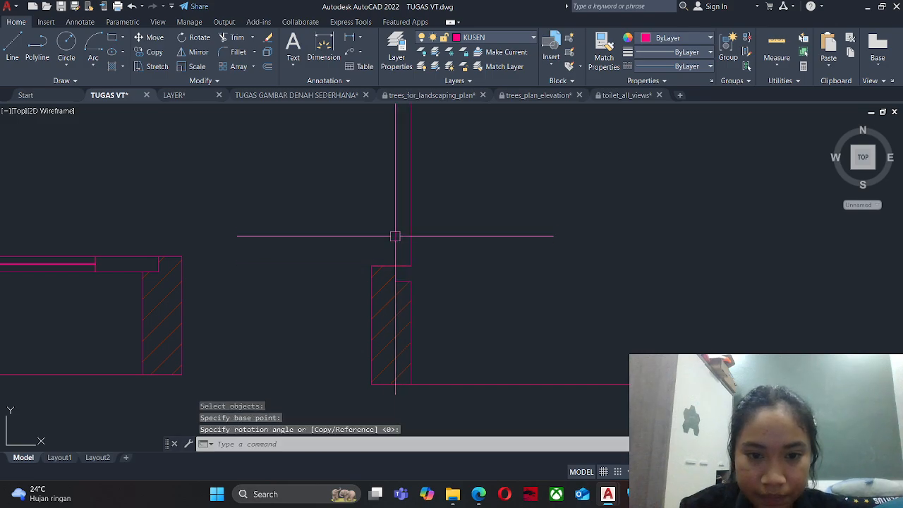
{"action": "key", "text": "Return"}
{"action": "scroll", "coordinate": [387, 287], "scroll_direction": "down", "scroll_amount": 10}
{"action": "key", "text": "Escape"}
Make DAUN PINTU the current layer.
{"action": "scroll", "coordinate": [582, 315], "scroll_direction": "up", "scroll_amount": 6}
{"action": "middle_click_drag", "start_coordinate": [562, 360], "coordinate": [569, 281]}
{"action": "scroll", "coordinate": [569, 282], "scroll_direction": "down", "scroll_amount": 3}
{"action": "middle_click_drag", "start_coordinate": [321, 260], "coordinate": [513, 430]}
{"action": "middle_click_drag", "start_coordinate": [312, 334], "coordinate": [327, 292]}
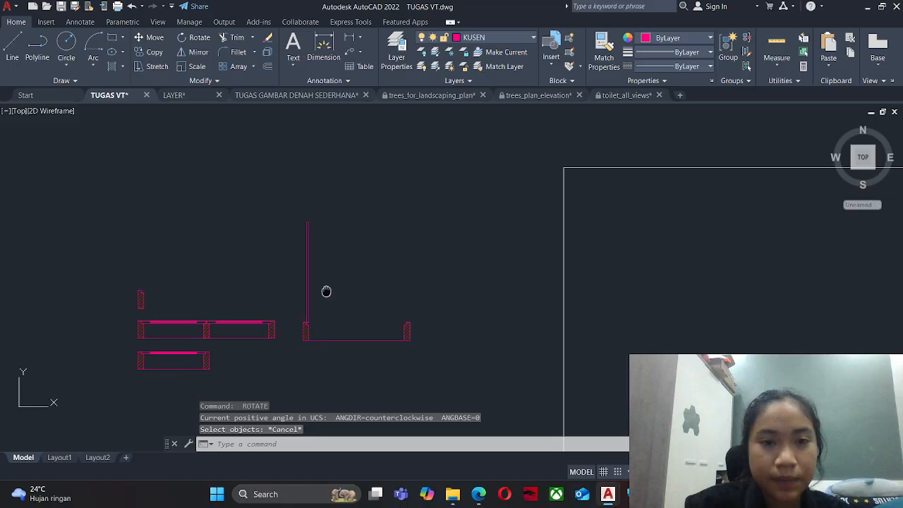
{"action": "key", "text": "Escape"}
{"action": "left_click", "coordinate": [504, 38]}
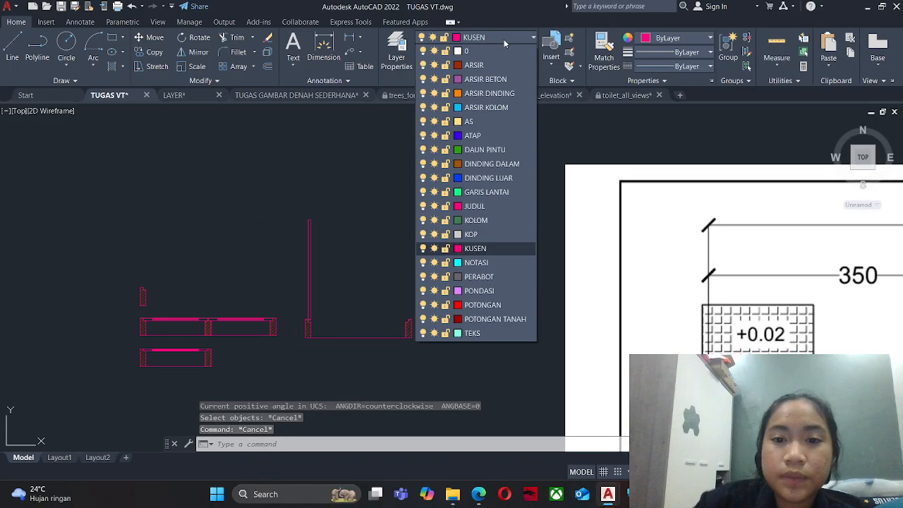
{"action": "left_click", "coordinate": [491, 151]}
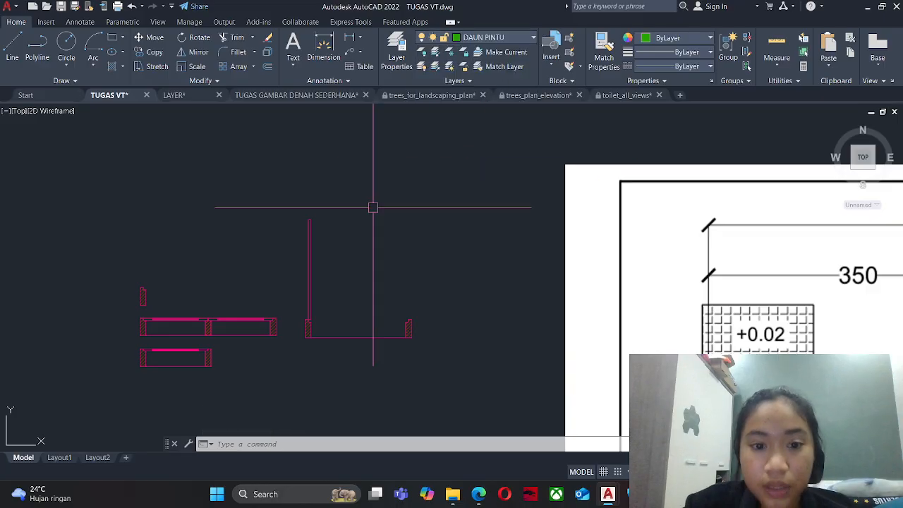
{"action": "key", "text": "Escape"}
{"action": "key", "text": "Escape"}
{"action": "key", "text": "Escape"}
Draw a Start, Center, End arc from the right post's notch to the open leaf's top left corner, centred on its hinge corner.
{"action": "scroll", "coordinate": [291, 276], "scroll_direction": "up", "scroll_amount": 2}
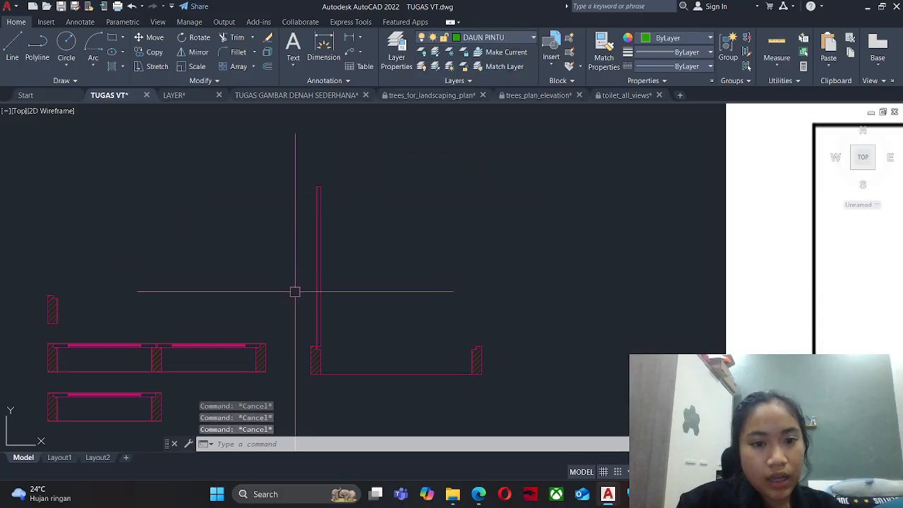
{"action": "middle_click_drag", "start_coordinate": [300, 296], "coordinate": [305, 278]}
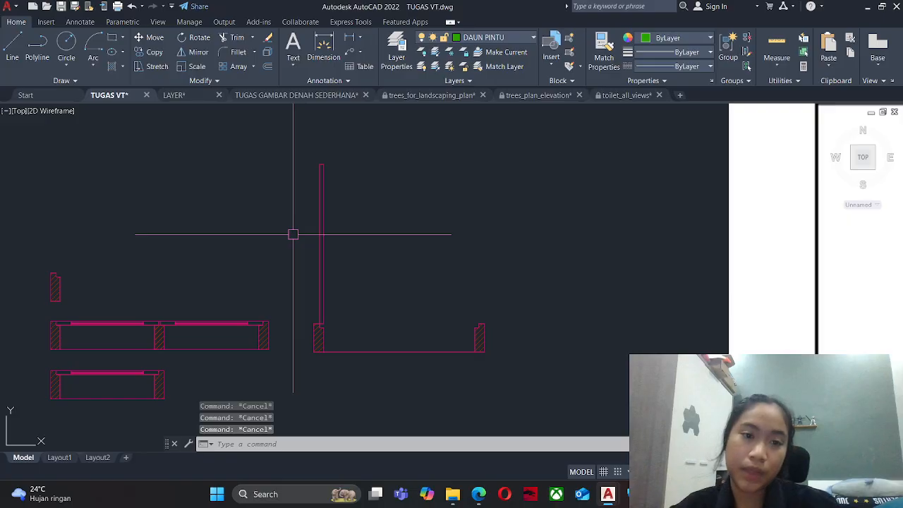
{"action": "left_click", "coordinate": [99, 64]}
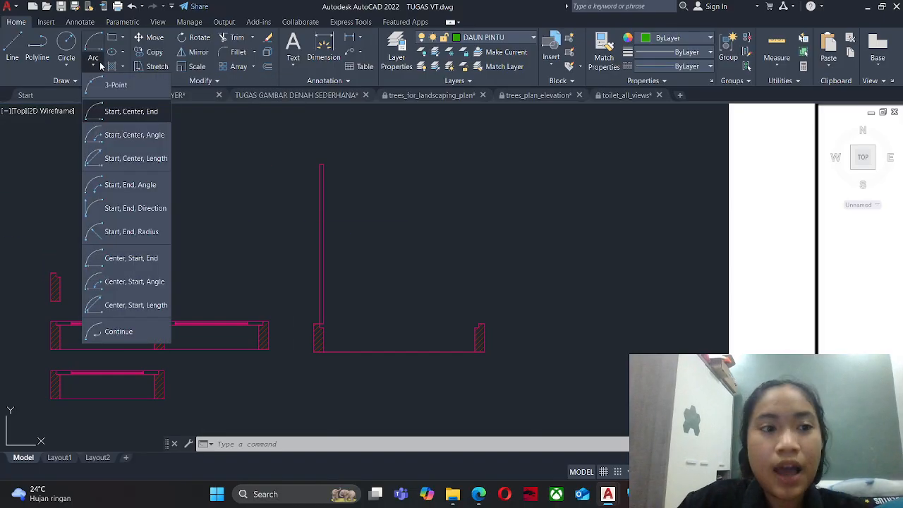
{"action": "left_click", "coordinate": [120, 113]}
{"action": "scroll", "coordinate": [487, 321], "scroll_direction": "up", "scroll_amount": 5}
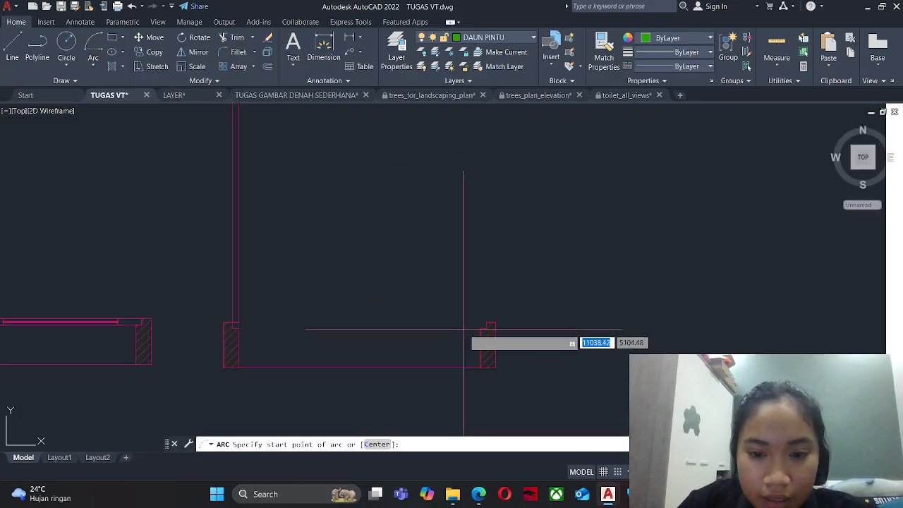
{"action": "left_click", "coordinate": [514, 312]}
{"action": "scroll", "coordinate": [282, 288], "scroll_direction": "down", "scroll_amount": 3}
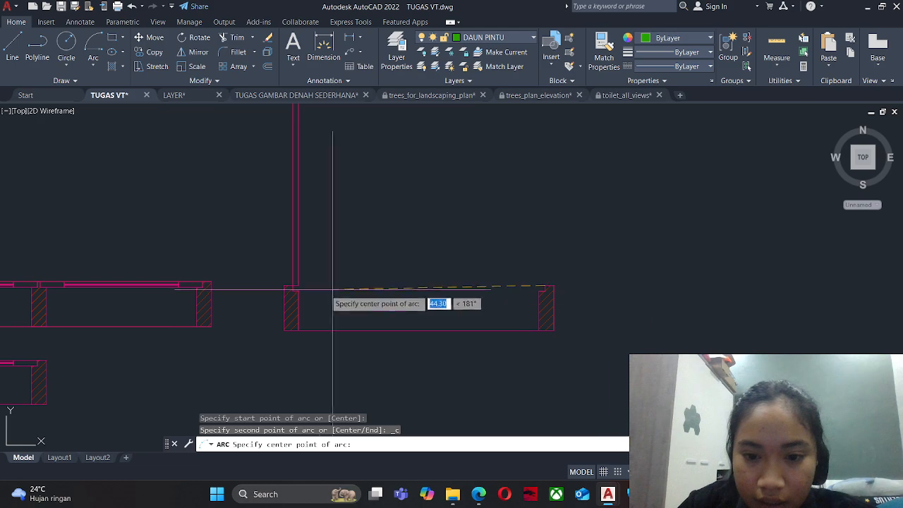
{"action": "scroll", "coordinate": [289, 288], "scroll_direction": "up", "scroll_amount": 3}
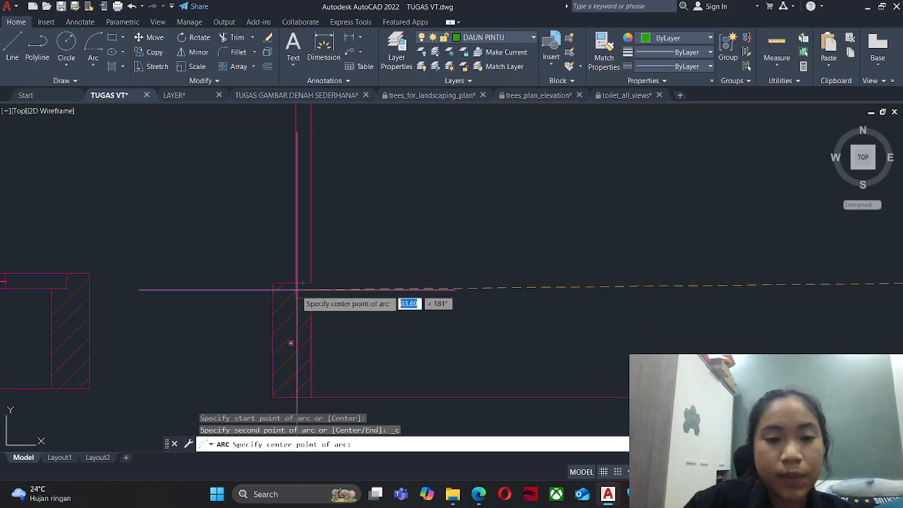
{"action": "left_click", "coordinate": [303, 284]}
{"action": "scroll", "coordinate": [301, 265], "scroll_direction": "down", "scroll_amount": 3}
{"action": "middle_click_drag", "start_coordinate": [301, 265], "coordinate": [318, 332]}
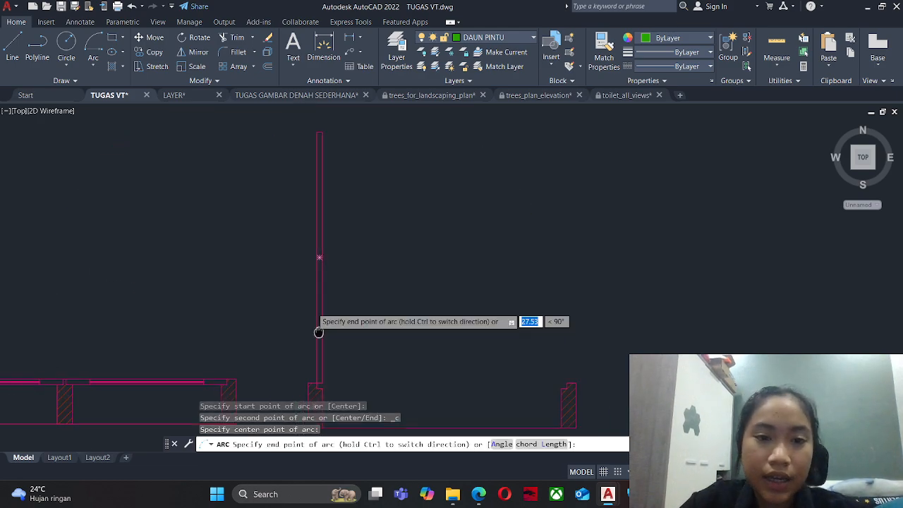
{"action": "scroll", "coordinate": [318, 141], "scroll_direction": "up", "scroll_amount": 4}
{"action": "key", "text": "Escape"}
{"action": "scroll", "coordinate": [296, 162], "scroll_direction": "down", "scroll_amount": 4}
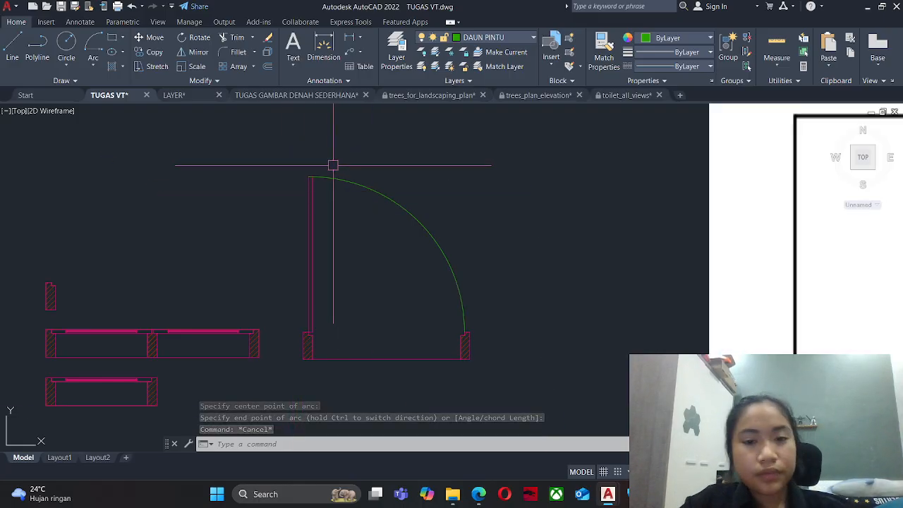
Load the ACAD_ISO02W100 (ISO dash) linetype into the drawing for the door swing arc.
{"action": "left_click", "coordinate": [435, 185]}
{"action": "left_click", "coordinate": [382, 242]}
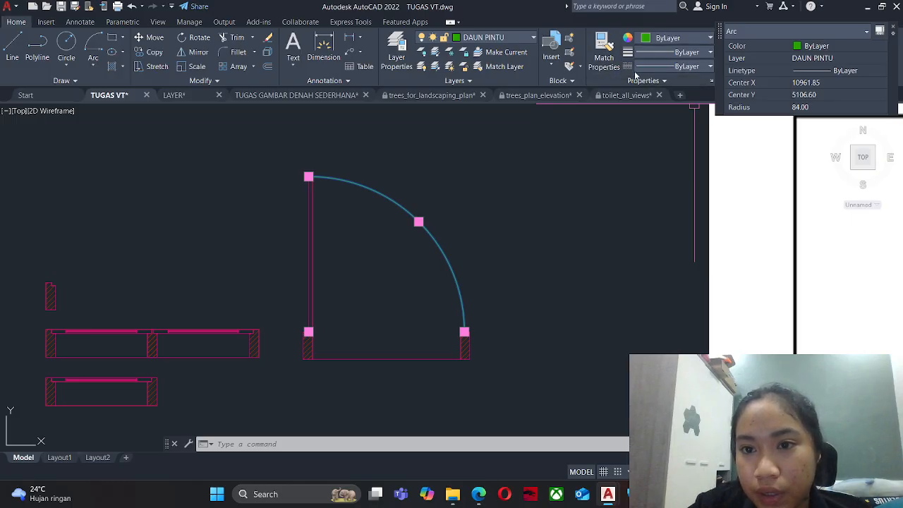
{"action": "left_click", "coordinate": [673, 68]}
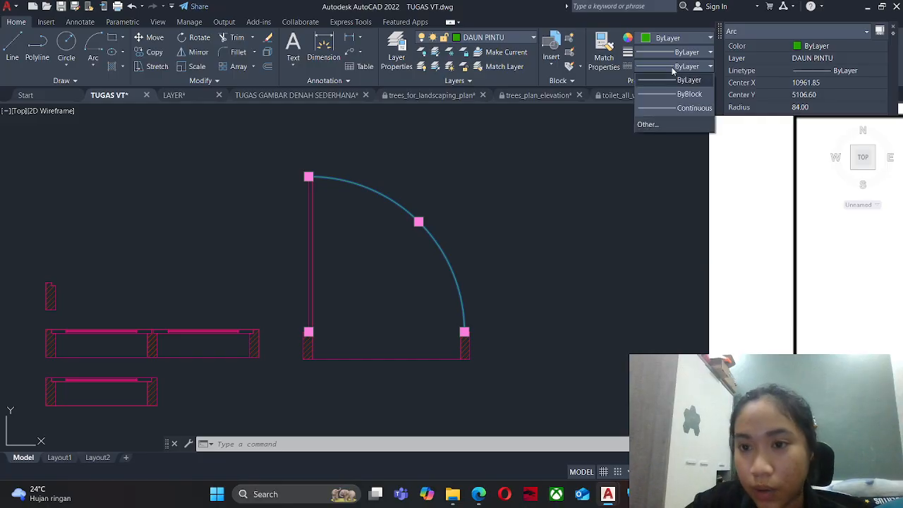
{"action": "left_click", "coordinate": [660, 125]}
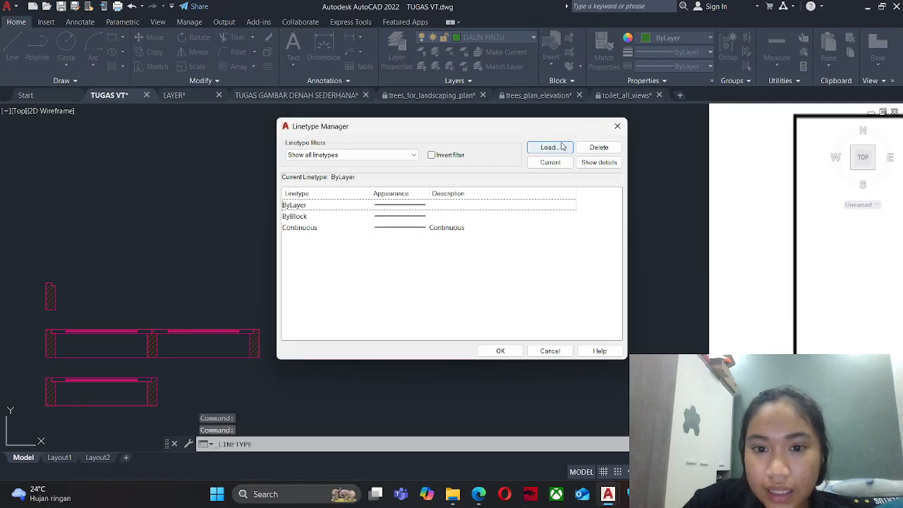
{"action": "left_click", "coordinate": [564, 146]}
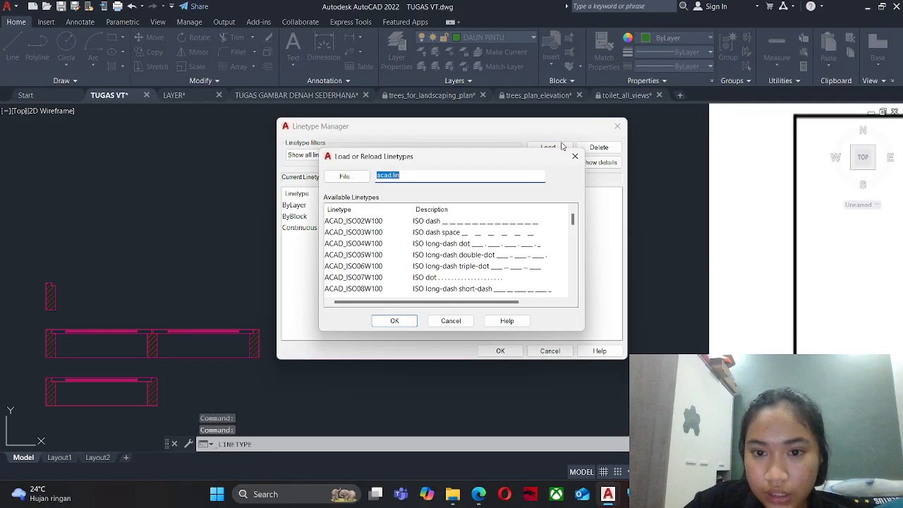
{"action": "left_click", "coordinate": [428, 223]}
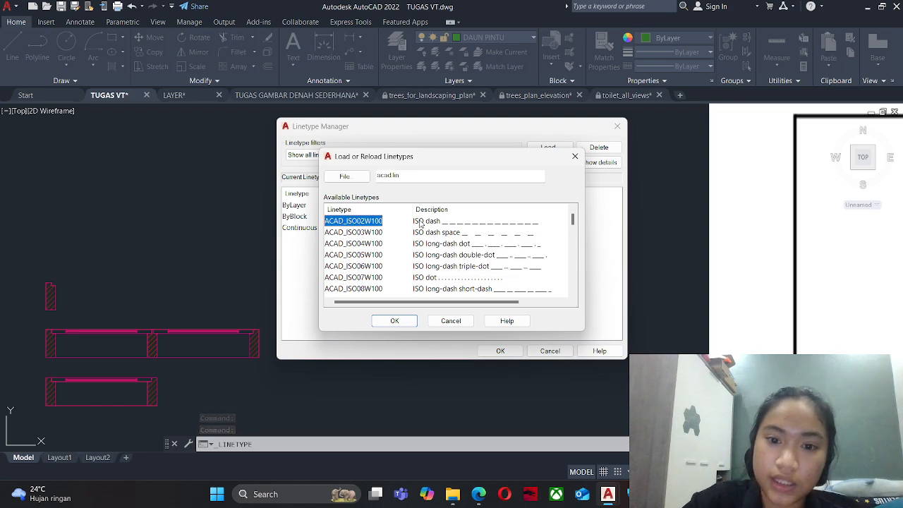
{"action": "left_click", "coordinate": [394, 321]}
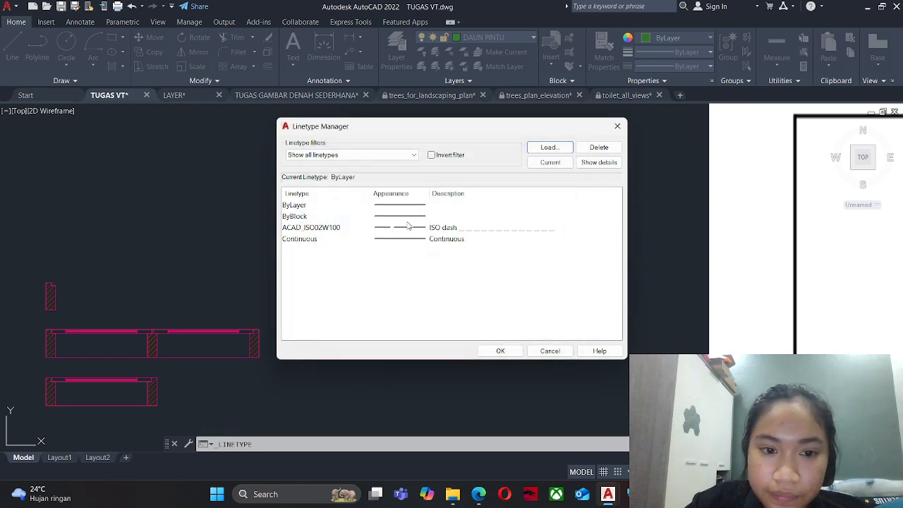
{"action": "left_click", "coordinate": [386, 231]}
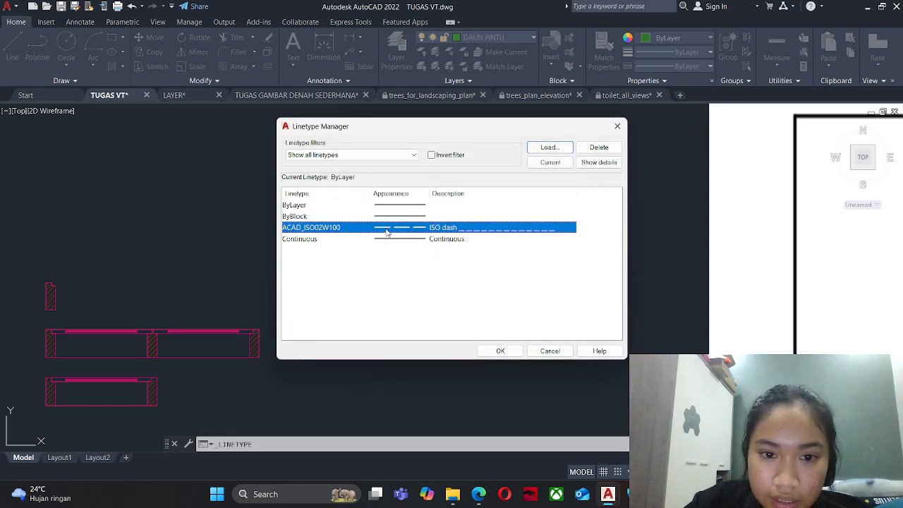
{"action": "left_click", "coordinate": [501, 349]}
Assign the ACAD_ISO02W100 dashed linetype to the door swing arc.
{"action": "left_click", "coordinate": [460, 222]}
{"action": "left_click", "coordinate": [404, 255]}
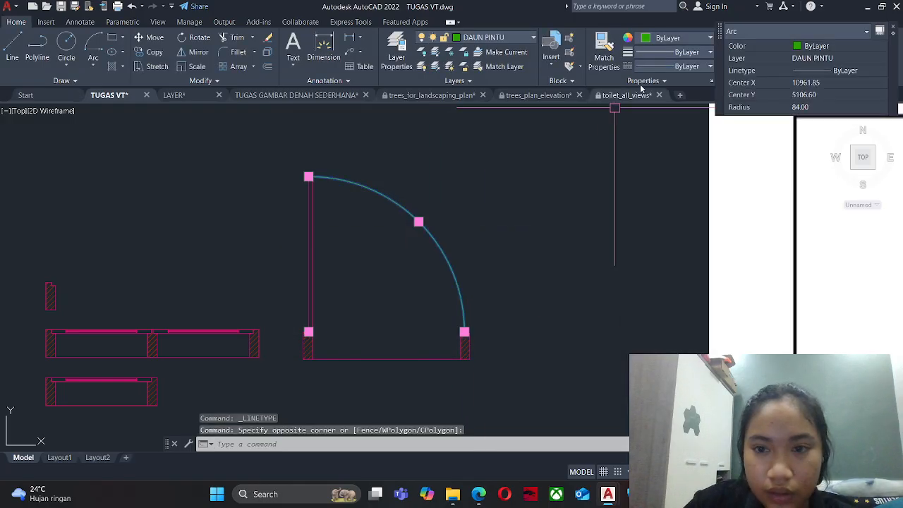
{"action": "left_click", "coordinate": [682, 68]}
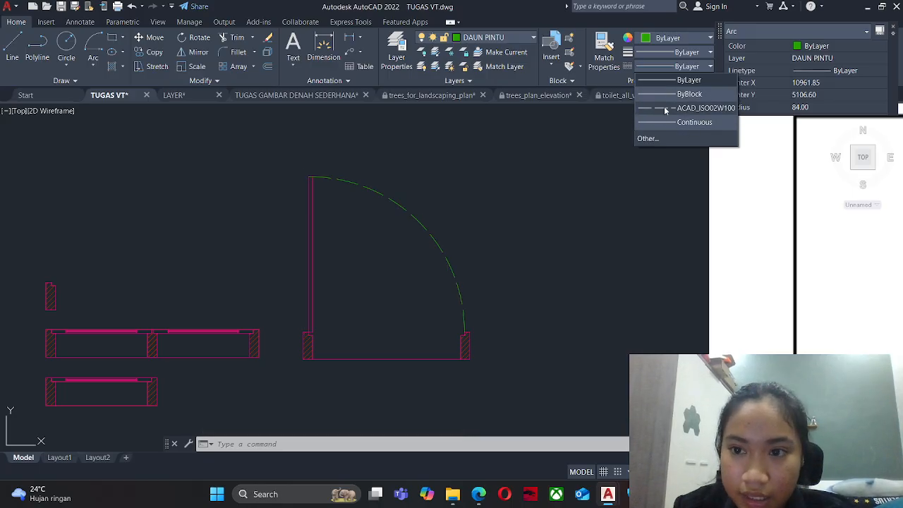
{"action": "left_click", "coordinate": [664, 107]}
{"action": "key", "text": "Escape"}
{"action": "key", "text": "Escape"}
{"action": "scroll", "coordinate": [423, 205], "scroll_direction": "down", "scroll_amount": 3}
{"action": "scroll", "coordinate": [385, 236], "scroll_direction": "up", "scroll_amount": 3}
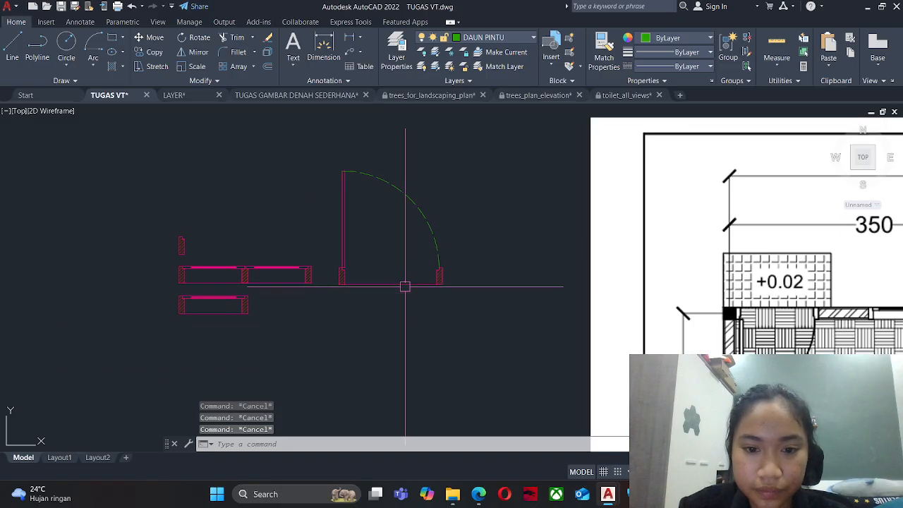
Erase the threshold line between the door's two frame posts.
{"action": "middle_click_drag", "start_coordinate": [405, 286], "coordinate": [378, 269]}
{"action": "left_click", "coordinate": [363, 257]}
{"action": "left_click", "coordinate": [337, 290]}
{"action": "type", "text": "e"}
{"action": "key", "text": "Return"}
{"action": "middle_click_drag", "start_coordinate": [423, 301], "coordinate": [288, 283]}
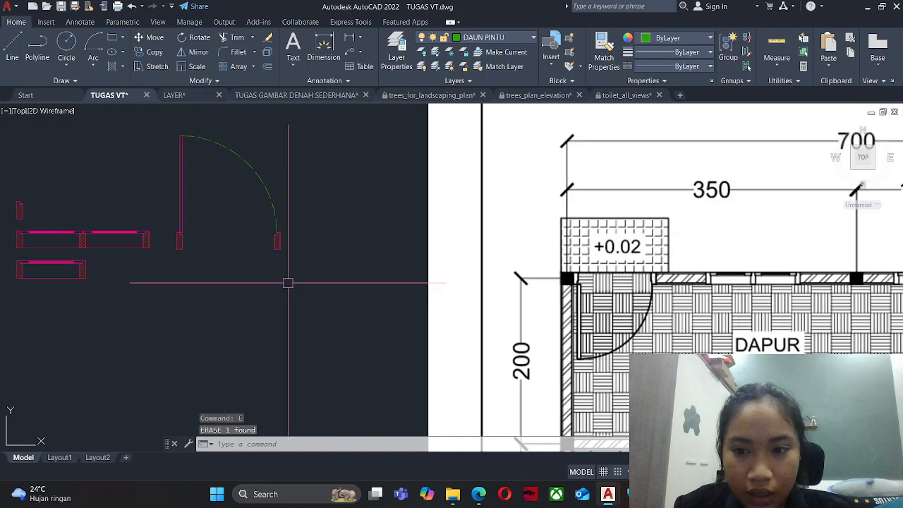
Examine the door layouts in the reference plan, including the KM/WC door.
{"action": "scroll", "coordinate": [420, 340], "scroll_direction": "down", "scroll_amount": 2}
{"action": "middle_click_drag", "start_coordinate": [421, 341], "coordinate": [274, 258]}
{"action": "scroll", "coordinate": [283, 278], "scroll_direction": "down", "scroll_amount": 2}
{"action": "scroll", "coordinate": [533, 261], "scroll_direction": "up", "scroll_amount": 4}
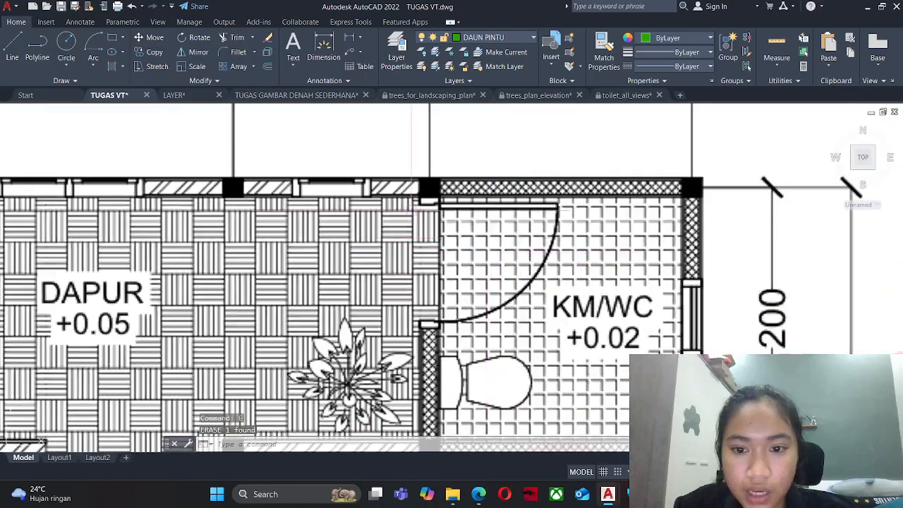
{"action": "scroll", "coordinate": [635, 270], "scroll_direction": "down", "scroll_amount": 3}
{"action": "key", "text": "Escape"}
{"action": "scroll", "coordinate": [305, 300], "scroll_direction": "up", "scroll_amount": 4}
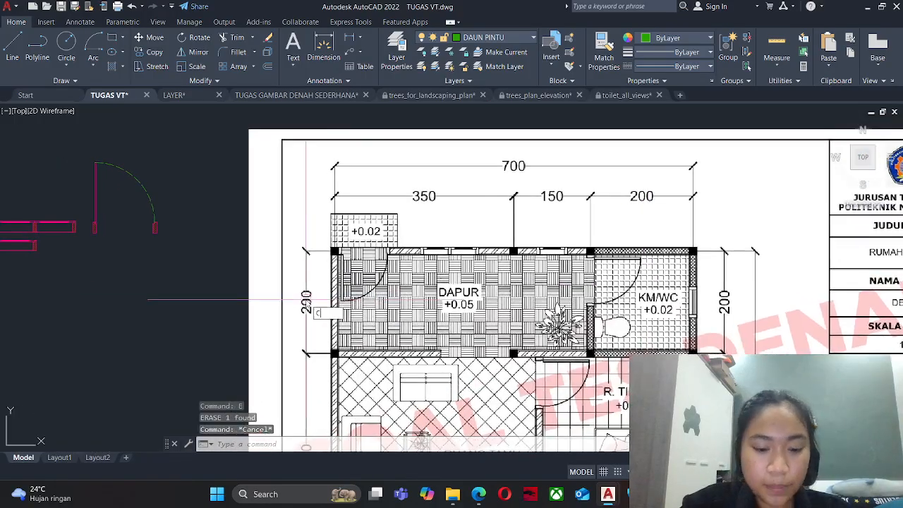
{"action": "type", "text": "co"}
{"action": "key", "text": "Return"}
{"action": "middle_click_drag", "start_coordinate": [135, 245], "coordinate": [436, 268]}
{"action": "scroll", "coordinate": [257, 191], "scroll_direction": "up", "scroll_amount": 2}
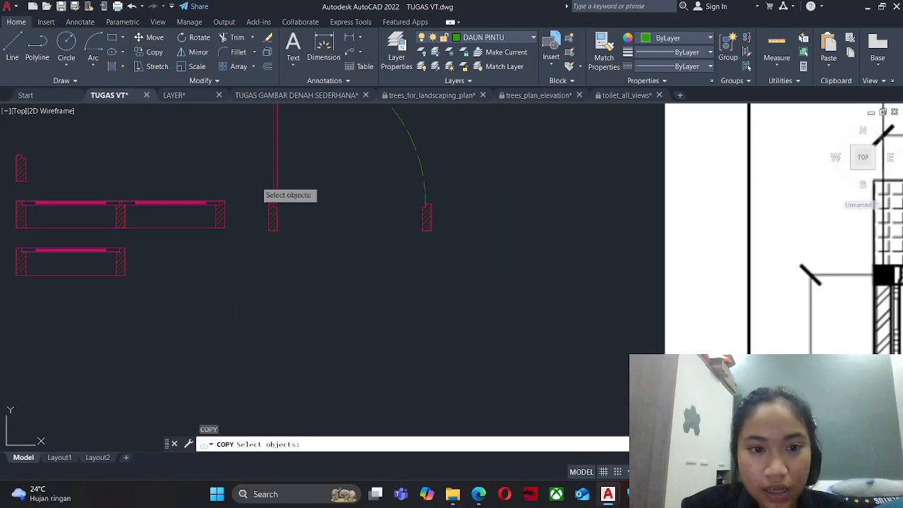
{"action": "left_click", "coordinate": [256, 181]}
{"action": "left_click", "coordinate": [436, 262]}
{"action": "key", "text": "Escape"}
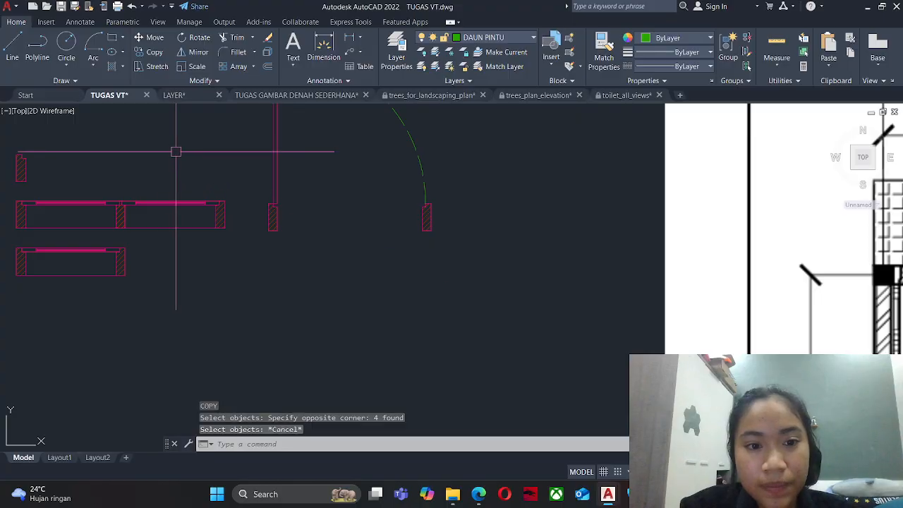
Copy the door's left frame post with its hatch to the free space just right of the door.
{"action": "left_click", "coordinate": [262, 179]}
{"action": "left_click", "coordinate": [327, 276]}
{"action": "type", "text": "co"}
{"action": "key", "text": "Return"}
{"action": "left_click", "coordinate": [307, 243]}
{"action": "middle_click_drag", "start_coordinate": [301, 301], "coordinate": [303, 280]}
{"action": "middle_click_drag", "start_coordinate": [292, 328], "coordinate": [296, 309]}
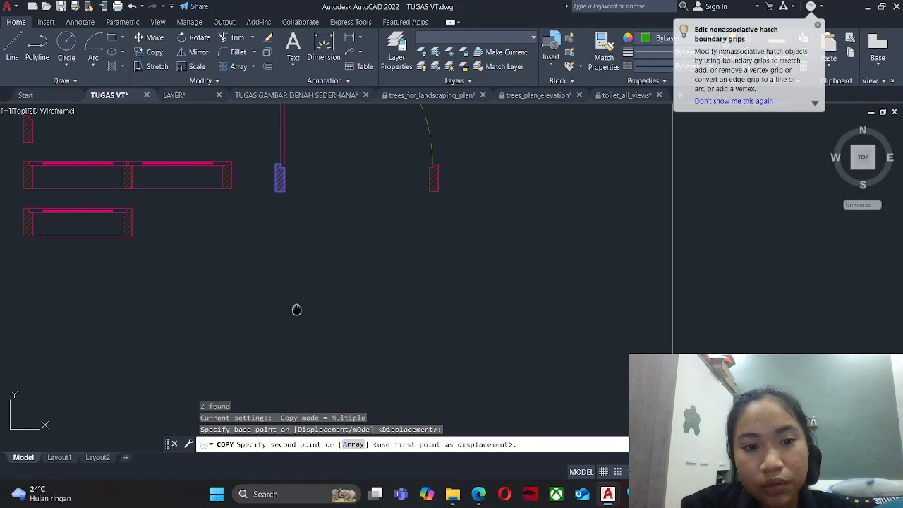
{"action": "scroll", "coordinate": [297, 309], "scroll_direction": "down", "scroll_amount": 2}
{"action": "left_click", "coordinate": [419, 280]}
{"action": "key", "text": "Escape"}
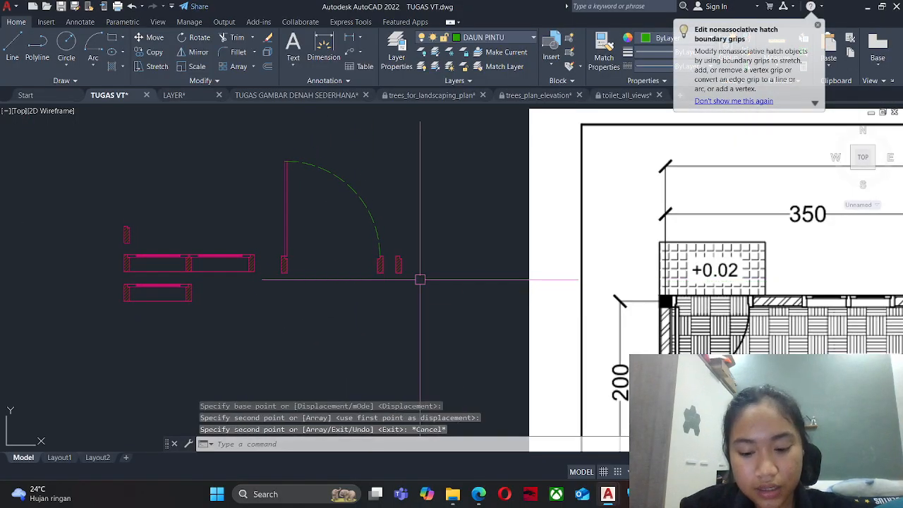
Move all the drawn frame, window and door details horizontally left, farther from the reference plan.
{"action": "type", "text": "m"}
{"action": "key", "text": "Return"}
{"action": "left_click", "coordinate": [445, 312]}
{"action": "left_click", "coordinate": [81, 131]}
{"action": "key", "text": "Return"}
{"action": "left_click", "coordinate": [338, 322]}
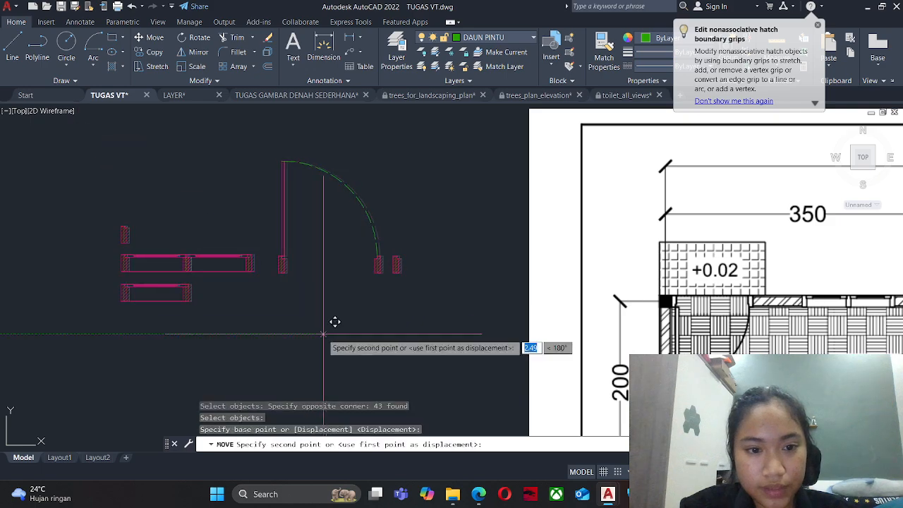
{"action": "left_click", "coordinate": [267, 313]}
{"action": "key", "text": "Escape"}
{"action": "key", "text": "Escape"}
{"action": "key", "text": "Escape"}
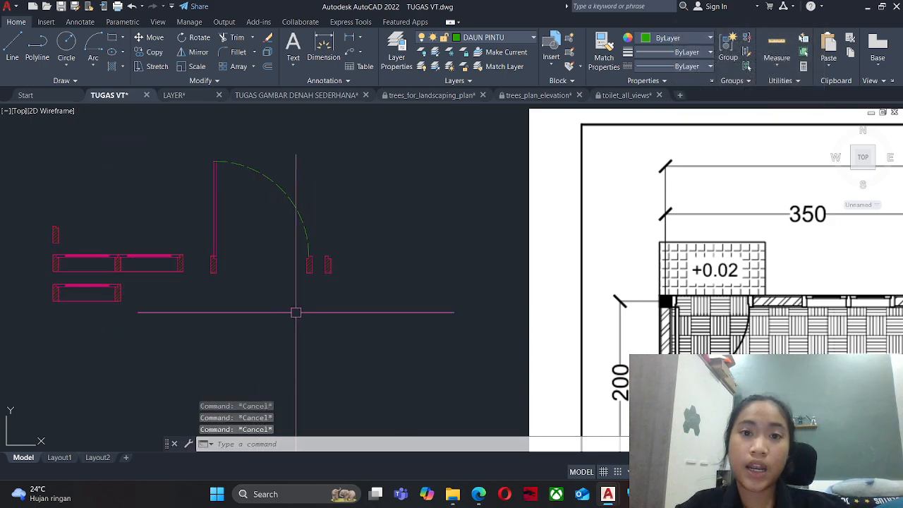
Draw a 70-unit horizontal line rightward from the copied post's lower right corner.
{"action": "type", "text": "l"}
{"action": "key", "text": "Return"}
{"action": "scroll", "coordinate": [320, 281], "scroll_direction": "up", "scroll_amount": 4}
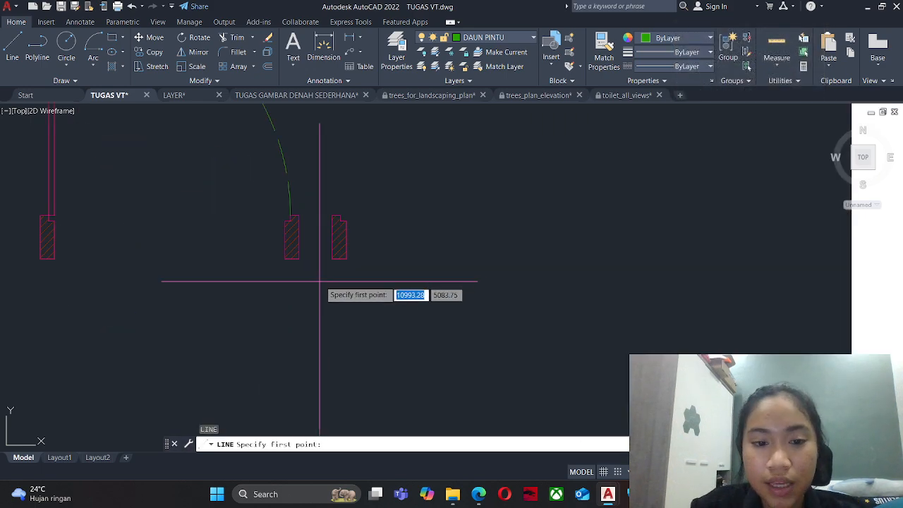
{"action": "left_click", "coordinate": [346, 259]}
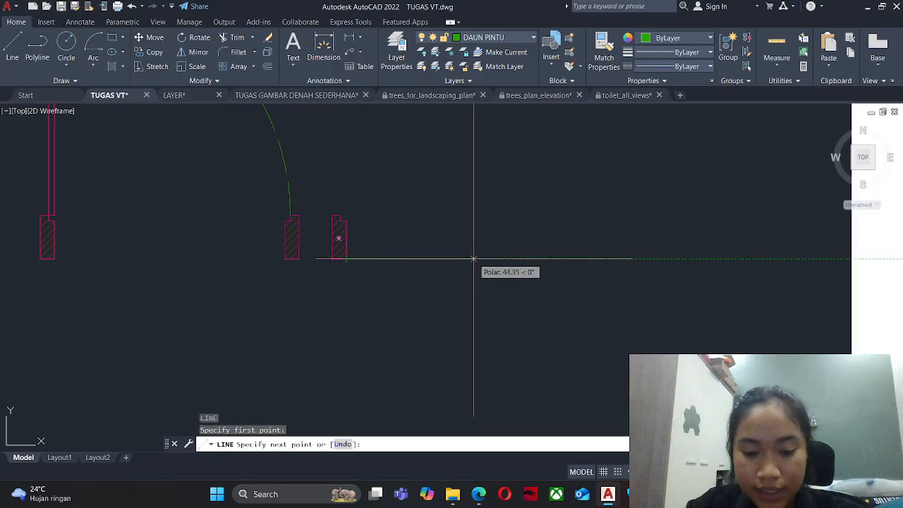
{"action": "key", "text": "Escape"}
{"action": "key", "text": "Escape"}
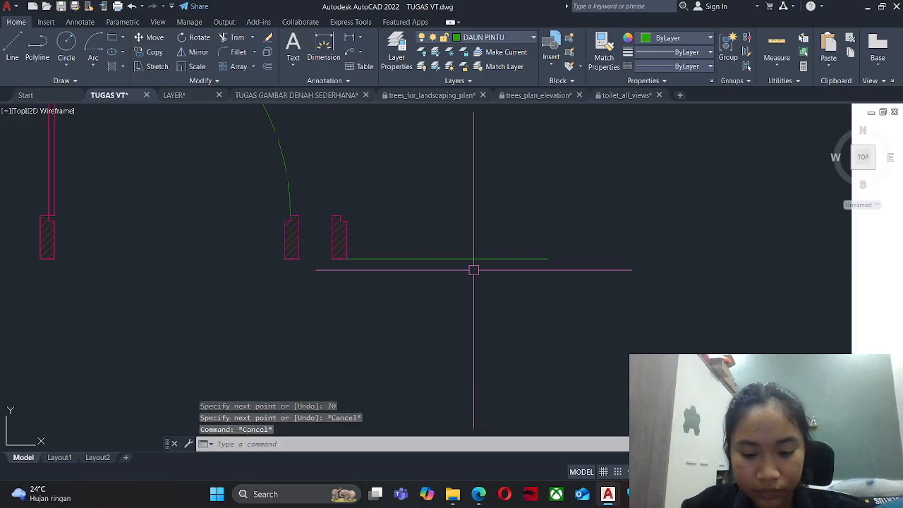
Mirror the copied post and its hatch about a vertical axis through the line's midpoint, keeping the original.
{"action": "type", "text": "mi"}
{"action": "key", "text": "Return"}
{"action": "left_click", "coordinate": [410, 218]}
{"action": "left_click", "coordinate": [341, 227]}
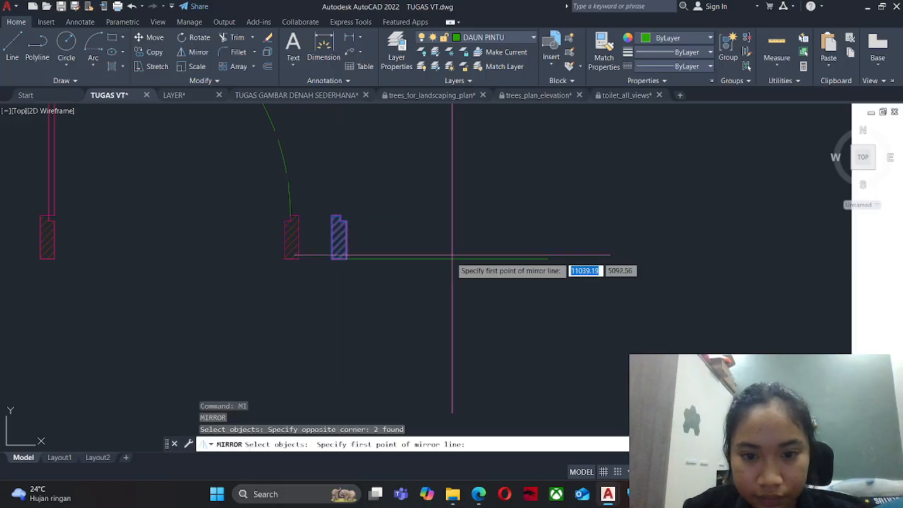
{"action": "left_click", "coordinate": [448, 257]}
{"action": "left_click", "coordinate": [449, 244]}
{"action": "key", "text": "Return"}
{"action": "key", "text": "Escape"}
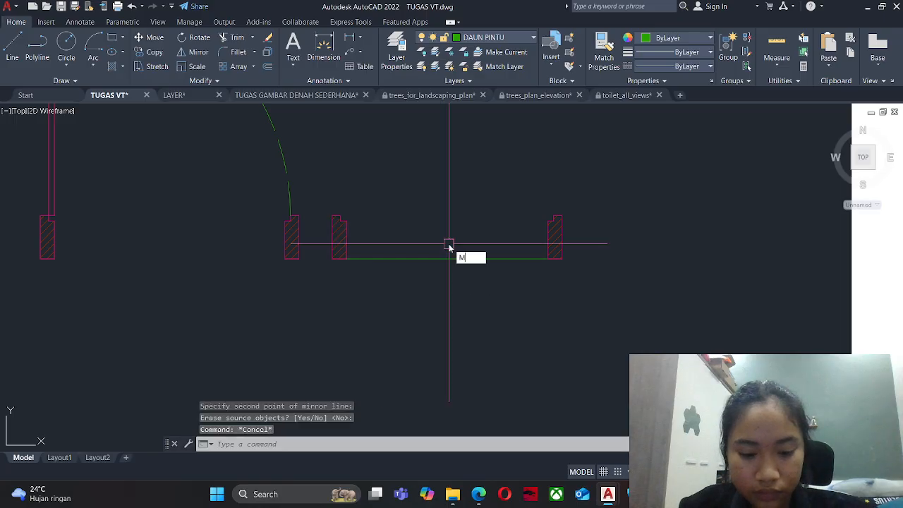
{"action": "key", "text": "Escape"}
Draw a thin door leaf rectangle spanning between the notches of the two new posts.
{"action": "type", "text": "REC"}
{"action": "key", "text": "Return"}
{"action": "left_click", "coordinate": [340, 216]}
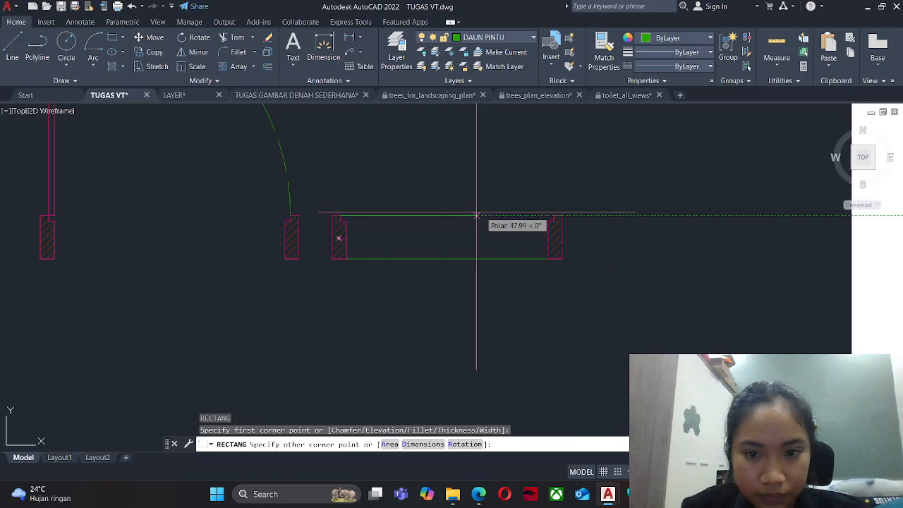
{"action": "scroll", "coordinate": [552, 223], "scroll_direction": "up", "scroll_amount": 2}
{"action": "key", "text": "Escape"}
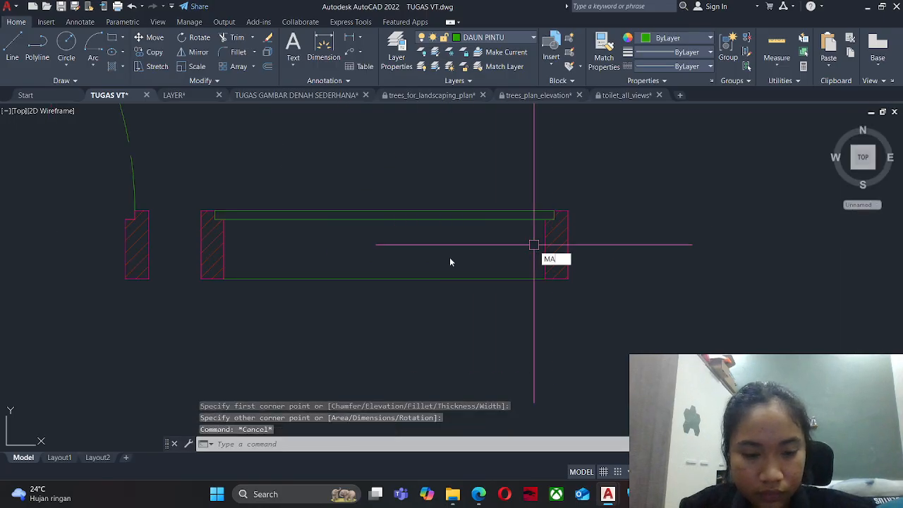
Match the new door leaf rectangle's properties to the frame post outline.
{"action": "key", "text": "Return"}
{"action": "left_click", "coordinate": [149, 254]}
{"action": "left_click", "coordinate": [252, 210]}
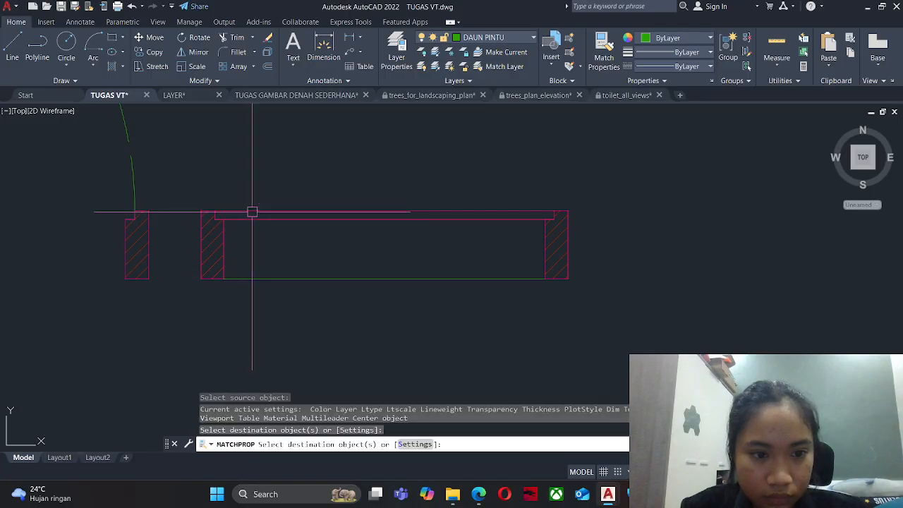
{"action": "key", "text": "Escape"}
Rotate the new door leaf rectangle 90° counterclockwise about its upper left corner at the left post's notch.
{"action": "type", "text": "RO"}
{"action": "key", "text": "Return"}
{"action": "left_click", "coordinate": [273, 193]}
{"action": "left_click", "coordinate": [240, 230]}
{"action": "key", "text": "Return"}
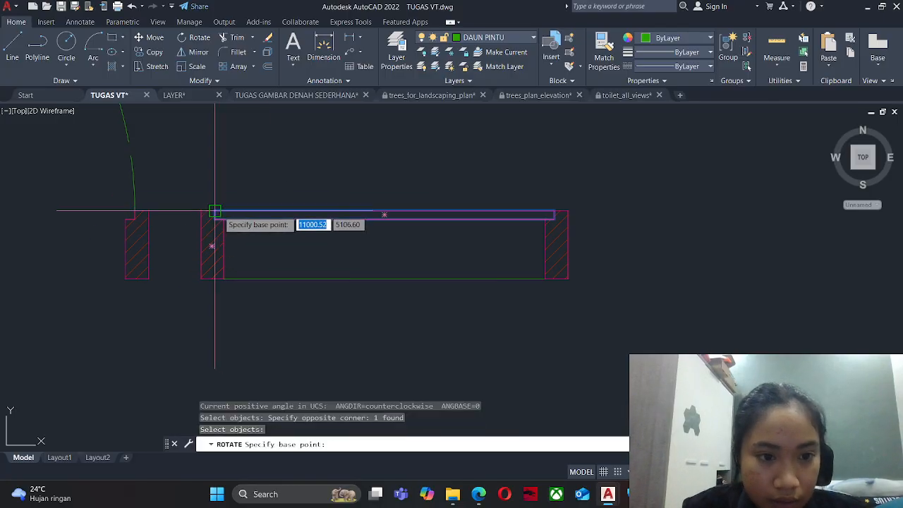
{"action": "left_click", "coordinate": [216, 211]}
{"action": "key", "text": "Escape"}
{"action": "key", "text": "Escape"}
{"action": "key", "text": "Escape"}
{"action": "middle_click_drag", "start_coordinate": [212, 208], "coordinate": [324, 322]}
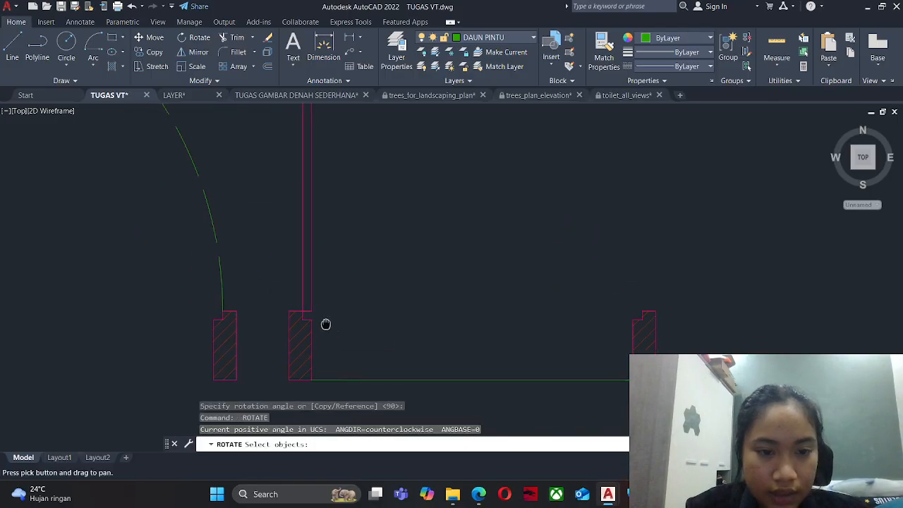
{"action": "scroll", "coordinate": [315, 297], "scroll_direction": "down", "scroll_amount": 2}
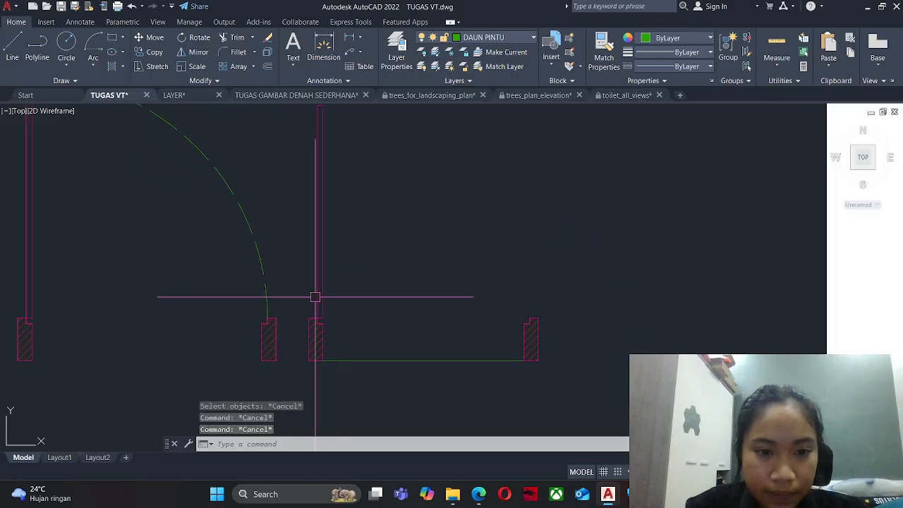
Draw a Start, Center, End arc from the new right post's notch to the open leaf's top left corner, centred on its hinge corner.
{"action": "left_click", "coordinate": [95, 64]}
{"action": "left_click", "coordinate": [123, 116]}
{"action": "scroll", "coordinate": [524, 310], "scroll_direction": "up", "scroll_amount": 3}
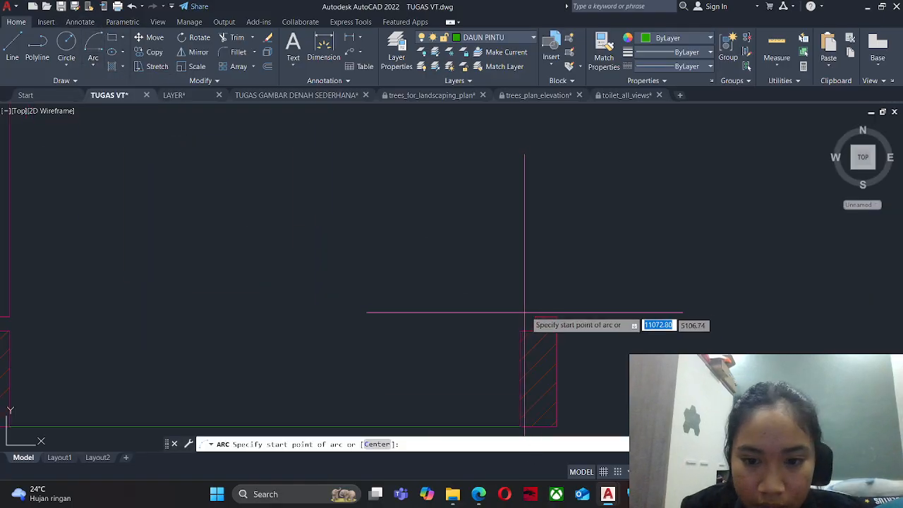
{"action": "left_click", "coordinate": [534, 317]}
{"action": "middle_click_drag", "start_coordinate": [59, 321], "coordinate": [320, 306]}
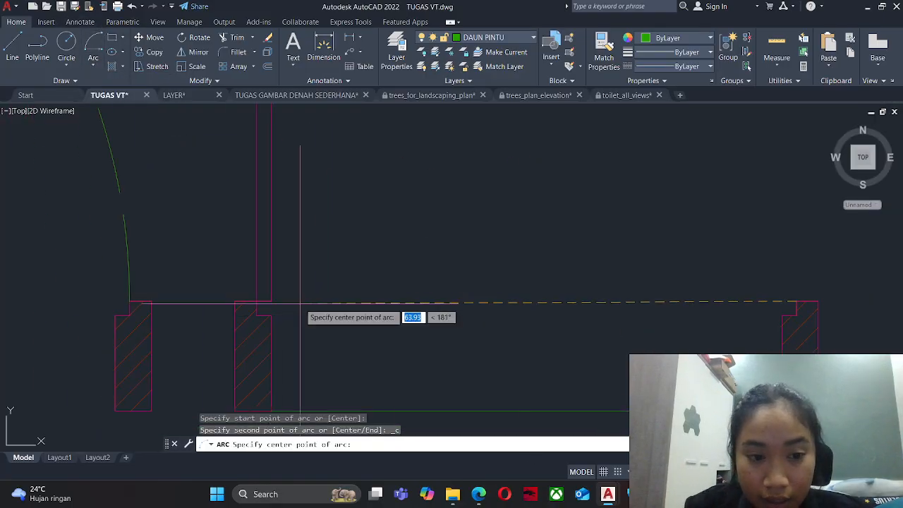
{"action": "left_click", "coordinate": [256, 302]}
{"action": "scroll", "coordinate": [275, 345], "scroll_direction": "down", "scroll_amount": 4}
{"action": "middle_click_drag", "start_coordinate": [275, 196], "coordinate": [276, 242]}
{"action": "scroll", "coordinate": [260, 147], "scroll_direction": "up", "scroll_amount": 4}
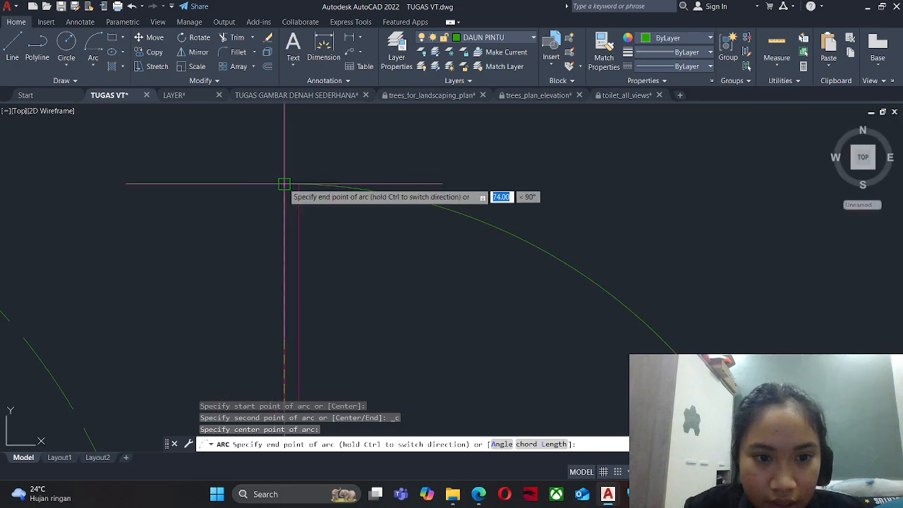
{"action": "left_click", "coordinate": [284, 184]}
{"action": "key", "text": "Escape"}
Match the new swing arc's properties to the first door's dashed arc.
{"action": "type", "text": "MA"}
{"action": "key", "text": "Return"}
{"action": "scroll", "coordinate": [344, 274], "scroll_direction": "down", "scroll_amount": 3}
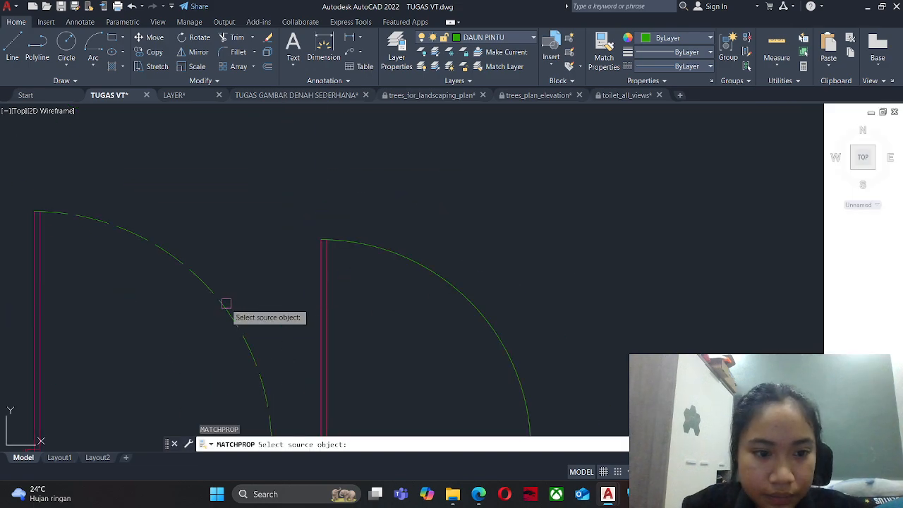
{"action": "left_click", "coordinate": [225, 302]}
{"action": "scroll", "coordinate": [386, 203], "scroll_direction": "down", "scroll_amount": 3}
{"action": "left_click", "coordinate": [386, 203]}
{"action": "key", "text": "Escape"}
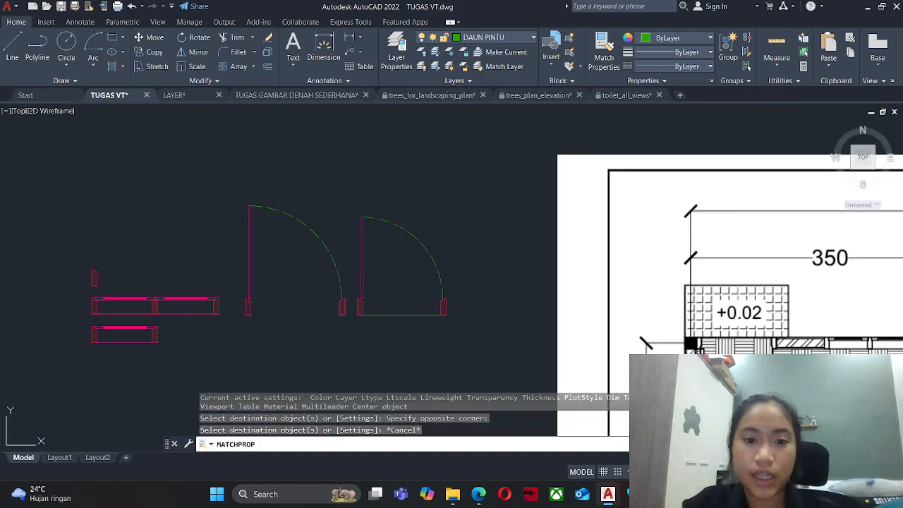
Examine the RUANG TAMU entrance door and adjoining window in the reference plan.
{"action": "mouse_move", "coordinate": [349, 257]}
{"action": "middle_mouse_down"}
{"action": "mouse_move", "coordinate": [252, 224]}
{"action": "mouse_move", "coordinate": [292, 260]}
{"action": "middle_mouse_up"}
{"action": "scroll", "coordinate": [220, 220], "scroll_direction": "up", "scroll_amount": 3}
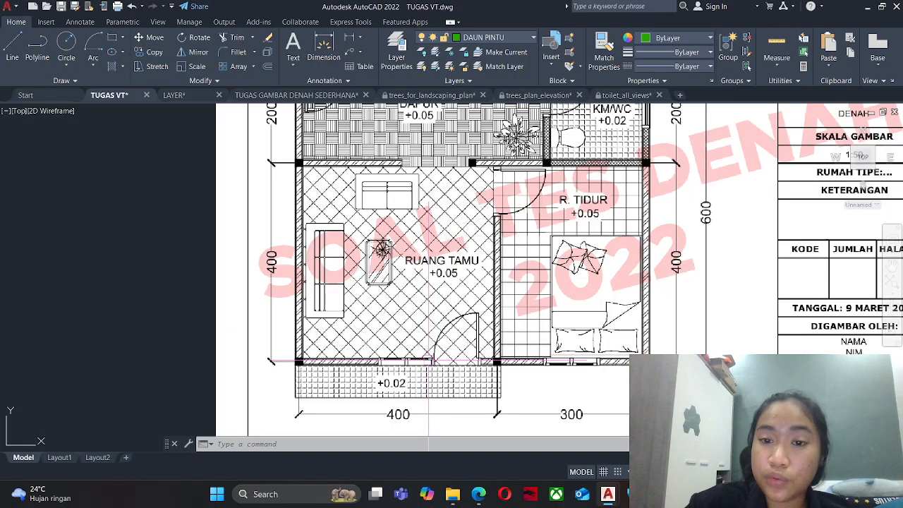
{"action": "scroll", "coordinate": [428, 364], "scroll_direction": "up", "scroll_amount": 4}
{"action": "scroll", "coordinate": [452, 305], "scroll_direction": "down", "scroll_amount": 1}
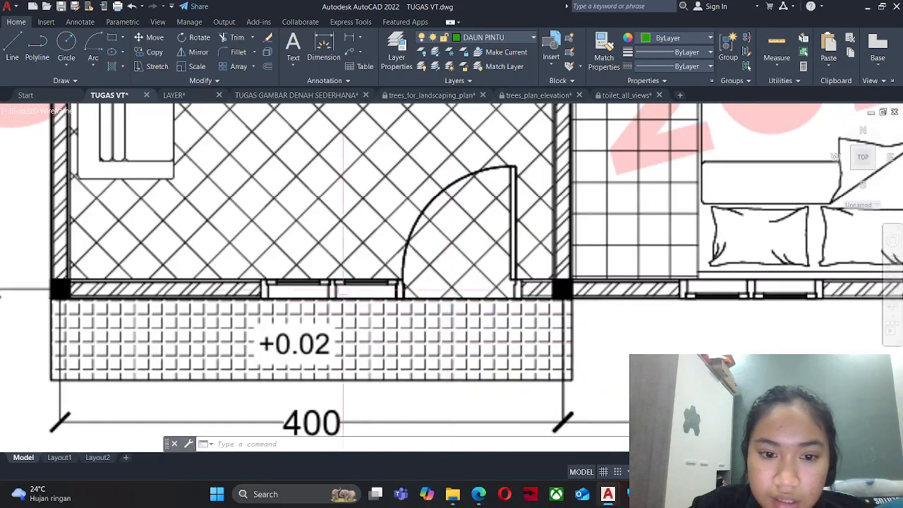
{"action": "scroll", "coordinate": [429, 276], "scroll_direction": "down", "scroll_amount": 2}
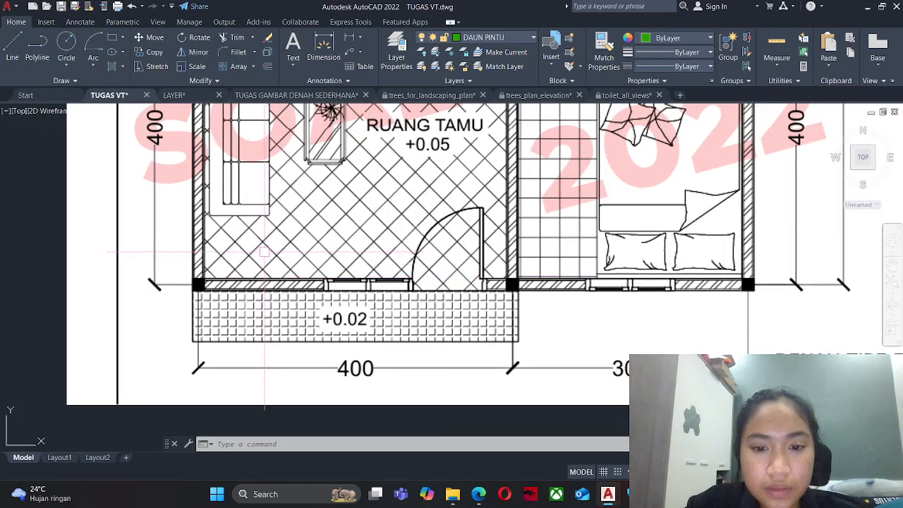
{"action": "middle_click_drag", "start_coordinate": [264, 252], "coordinate": [338, 295]}
{"action": "key", "text": "Escape"}
{"action": "key", "text": "Escape"}
{"action": "key", "text": "Escape"}
Copy the larger door with its leaf, dashed arc and both posts to the empty space below the existing doors.
{"action": "type", "text": "co"}
{"action": "scroll", "coordinate": [349, 301], "scroll_direction": "up", "scroll_amount": 2}
{"action": "key", "text": "Return"}
{"action": "scroll", "coordinate": [353, 302], "scroll_direction": "down", "scroll_amount": 2}
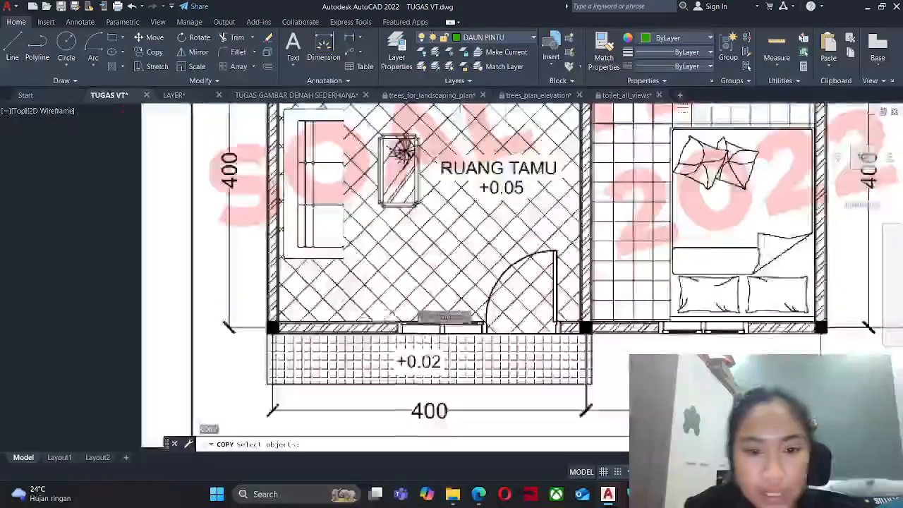
{"action": "scroll", "coordinate": [405, 305], "scroll_direction": "down", "scroll_amount": 4}
{"action": "middle_click_drag", "start_coordinate": [207, 125], "coordinate": [399, 322]}
{"action": "scroll", "coordinate": [403, 315], "scroll_direction": "up", "scroll_amount": 6}
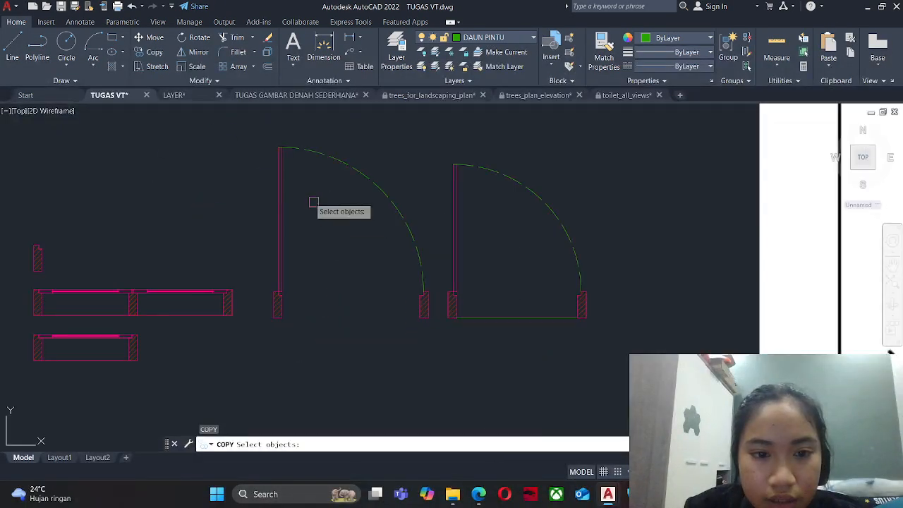
{"action": "left_click", "coordinate": [436, 365]}
{"action": "key", "text": "Return"}
{"action": "left_click", "coordinate": [374, 297]}
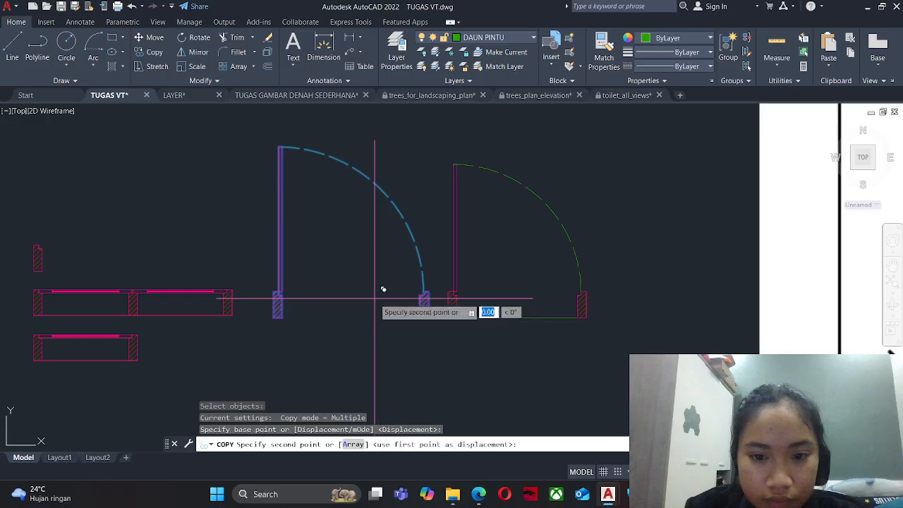
{"action": "middle_click_drag", "start_coordinate": [377, 355], "coordinate": [398, 197]}
{"action": "middle_click_drag", "start_coordinate": [402, 342], "coordinate": [426, 251]}
{"action": "left_click", "coordinate": [461, 350]}
{"action": "key", "text": "Escape"}
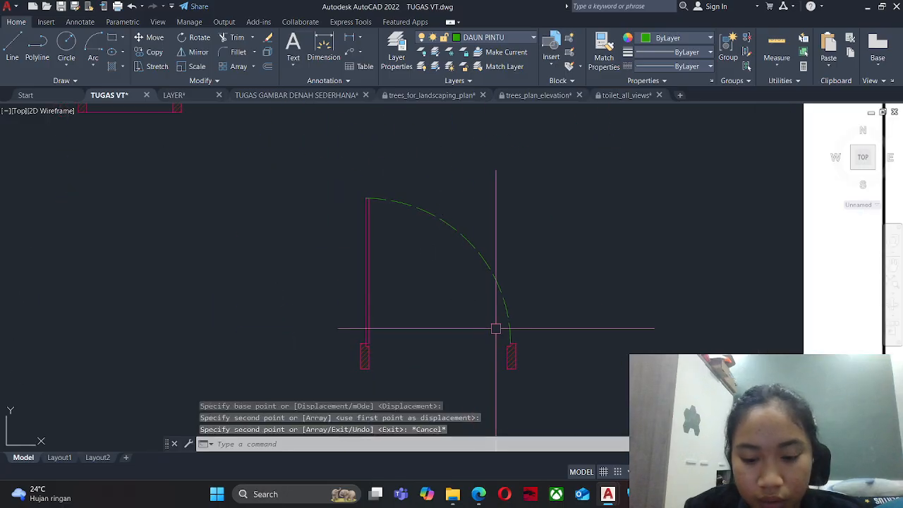
Mirror the copied door with its leaf, arc and both posts about a vertical line, erasing the source objects.
{"action": "type", "text": "mi"}
{"action": "key", "text": "Return"}
{"action": "left_click", "coordinate": [537, 392]}
{"action": "left_click", "coordinate": [306, 174]}
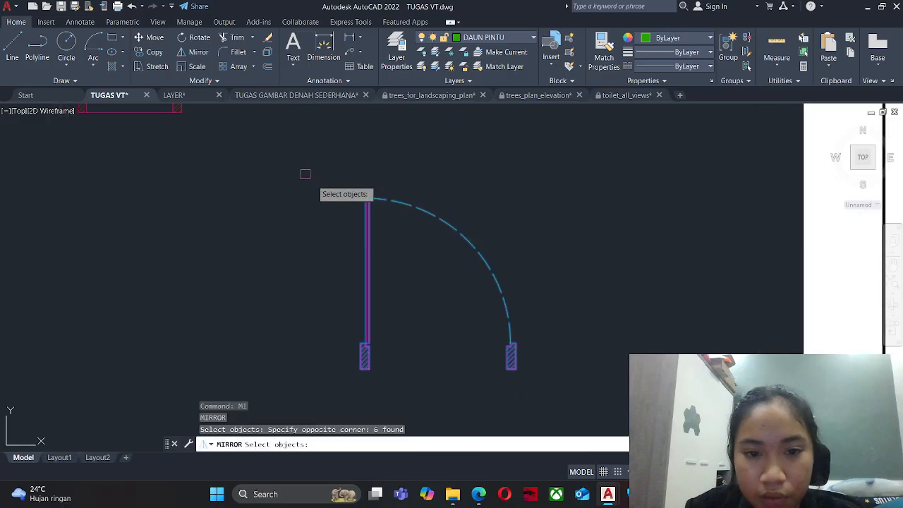
{"action": "left_click", "coordinate": [426, 297]}
{"action": "left_click", "coordinate": [429, 283]}
{"action": "left_click", "coordinate": [463, 330]}
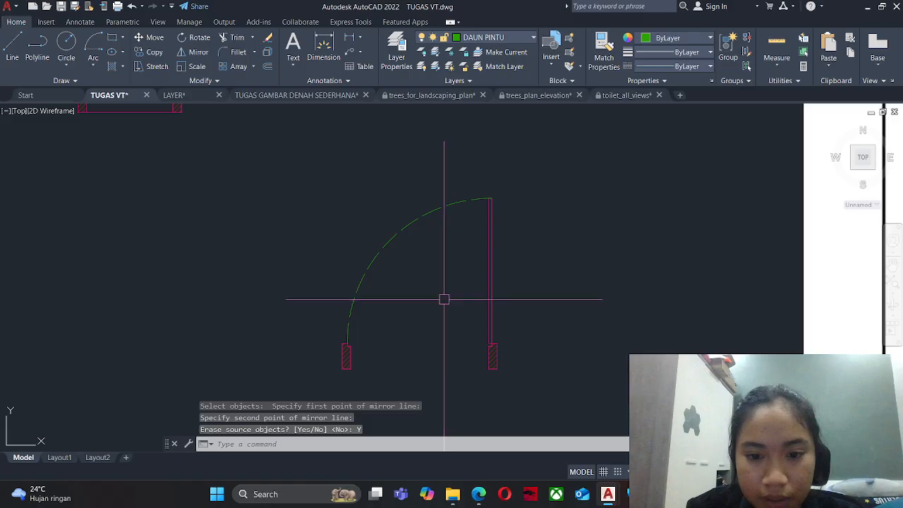
Examine how the RUANG TAMU entrance door's swing and posts join the adjoining window in the reference plan.
{"action": "middle_click_drag", "start_coordinate": [351, 299], "coordinate": [448, 267]}
{"action": "scroll", "coordinate": [442, 270], "scroll_direction": "down", "scroll_amount": 2}
{"action": "key", "text": "Escape"}
{"action": "middle_click_drag", "start_coordinate": [515, 320], "coordinate": [324, 255]}
{"action": "middle_click_drag", "start_coordinate": [811, 431], "coordinate": [547, 282]}
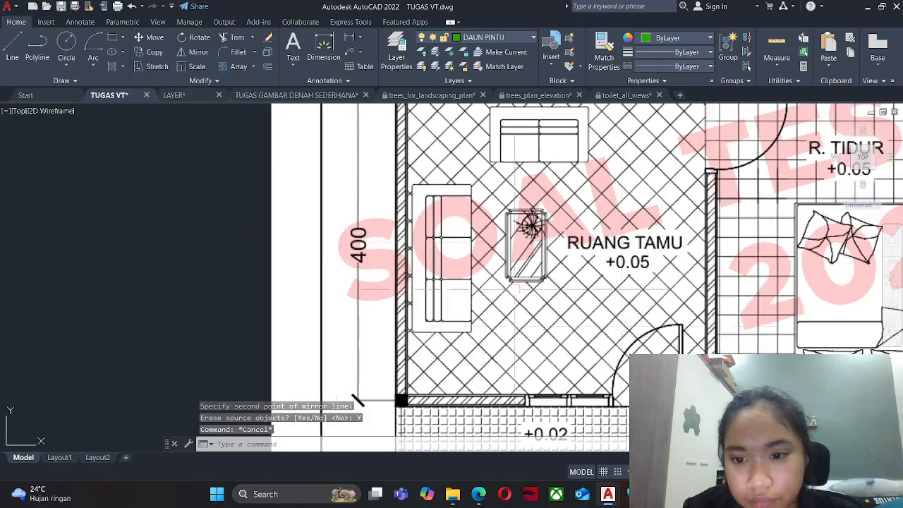
{"action": "middle_click_drag", "start_coordinate": [616, 395], "coordinate": [575, 337]}
{"action": "scroll", "coordinate": [573, 342], "scroll_direction": "up", "scroll_amount": 8}
{"action": "scroll", "coordinate": [559, 370], "scroll_direction": "down", "scroll_amount": 8}
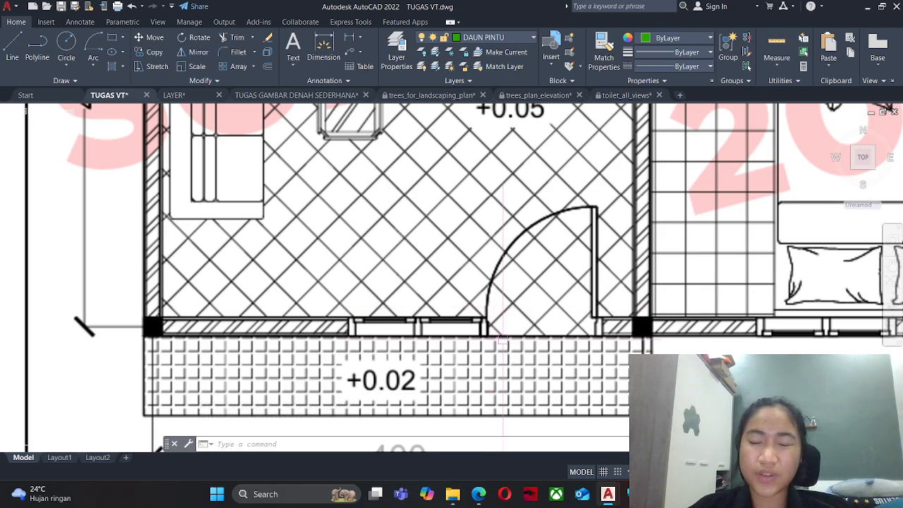
{"action": "scroll", "coordinate": [492, 319], "scroll_direction": "down", "scroll_amount": 5}
{"action": "middle_click_drag", "start_coordinate": [177, 283], "coordinate": [272, 398]}
{"action": "middle_click_drag", "start_coordinate": [152, 229], "coordinate": [177, 266]}
{"action": "key", "text": "Escape"}
{"action": "key", "text": "Escape"}
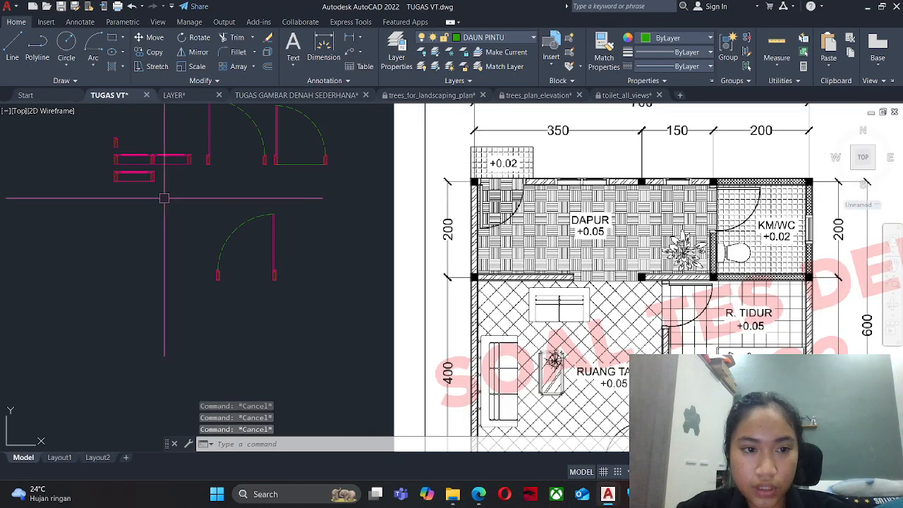
Try mirroring the lower door's left post about its vertical centreline with the source erased, and undo it.
{"action": "scroll", "coordinate": [165, 198], "scroll_direction": "up", "scroll_amount": 4}
{"action": "mouse_move", "coordinate": [145, 159]}
{"action": "middle_mouse_down"}
{"action": "mouse_move", "coordinate": [191, 242]}
{"action": "mouse_move", "coordinate": [210, 178]}
{"action": "middle_mouse_up"}
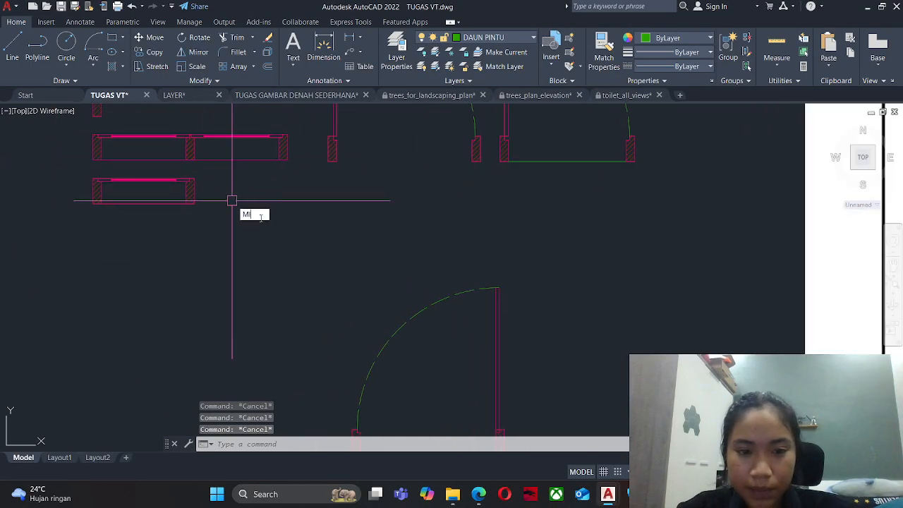
{"action": "key", "text": "Return"}
{"action": "scroll", "coordinate": [340, 344], "scroll_direction": "up", "scroll_amount": 3}
{"action": "left_click", "coordinate": [531, 367]}
{"action": "left_click", "coordinate": [448, 330]}
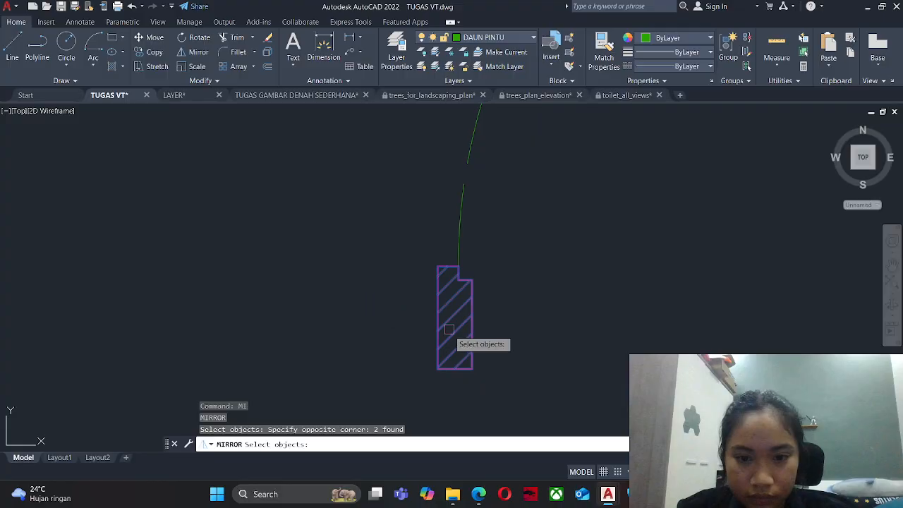
{"action": "left_click", "coordinate": [451, 365]}
{"action": "left_click", "coordinate": [453, 208]}
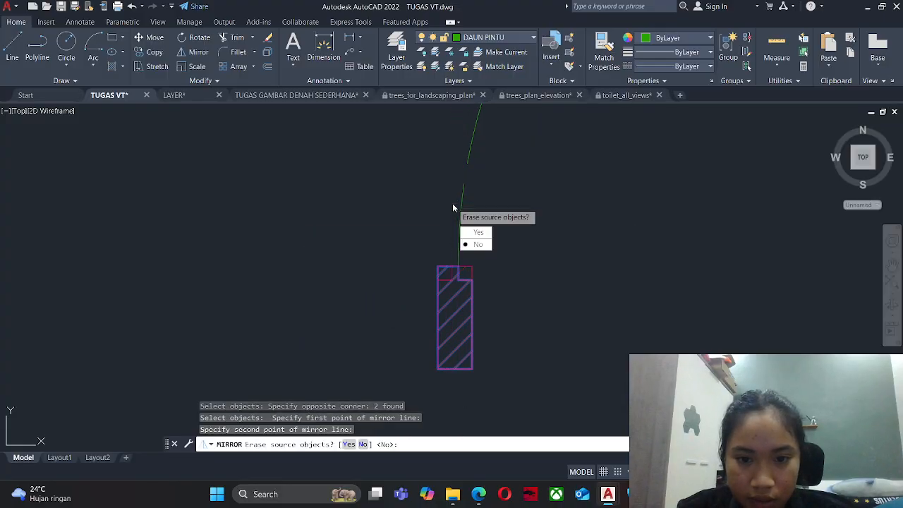
{"action": "left_click", "coordinate": [479, 233]}
{"action": "key", "text": "ctrl+z"}
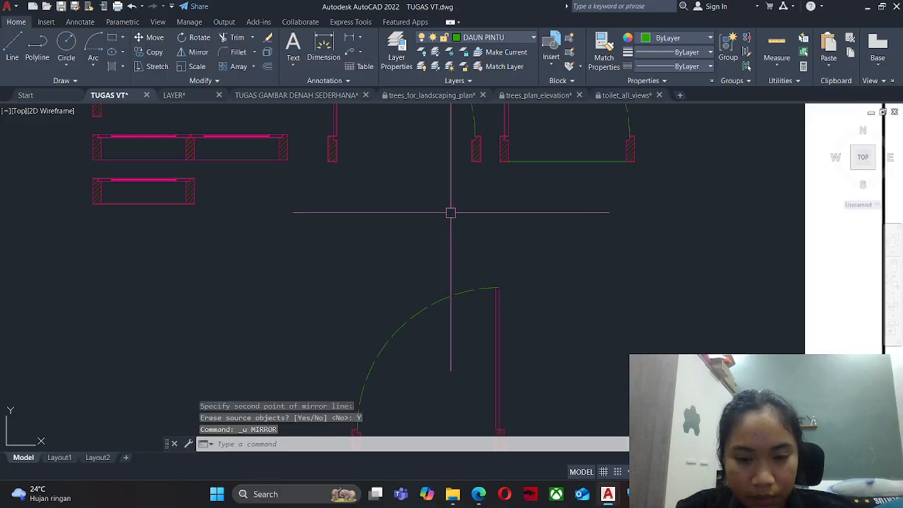
Mirror the lower door's left post about its vertical centreline, keeping the source objects, and regenerate the drawing.
{"action": "key", "text": "Return"}
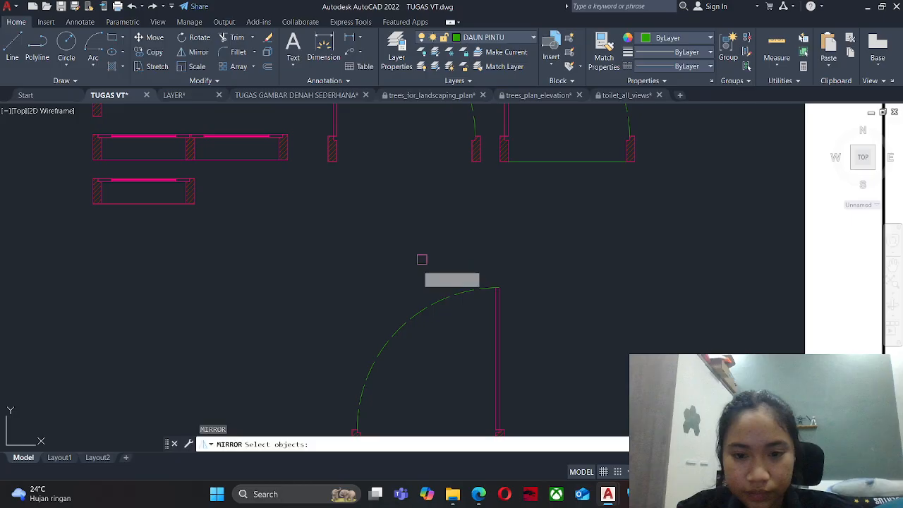
{"action": "scroll", "coordinate": [417, 303], "scroll_direction": "up", "scroll_amount": 4}
{"action": "left_click", "coordinate": [453, 349]}
{"action": "left_click", "coordinate": [380, 354]}
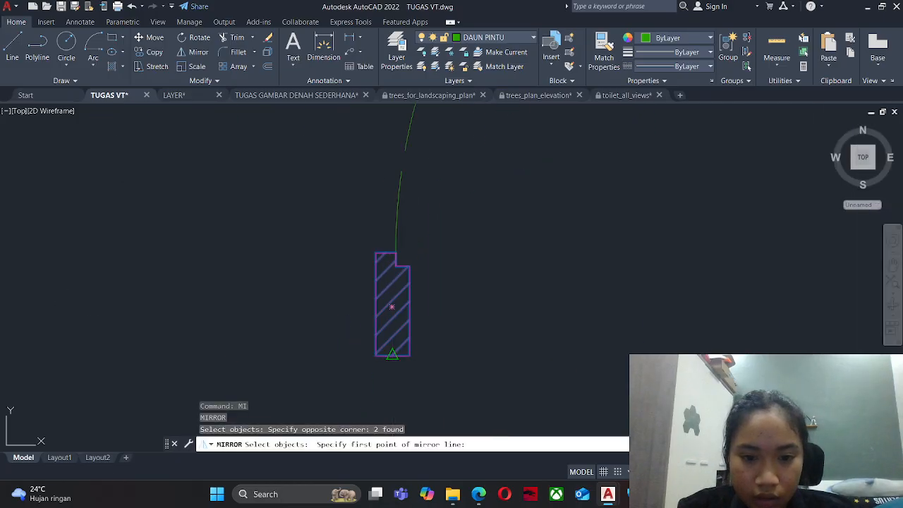
{"action": "left_click", "coordinate": [392, 352]}
{"action": "left_click", "coordinate": [396, 232]}
{"action": "key", "text": "Return"}
{"action": "type", "text": "R"}
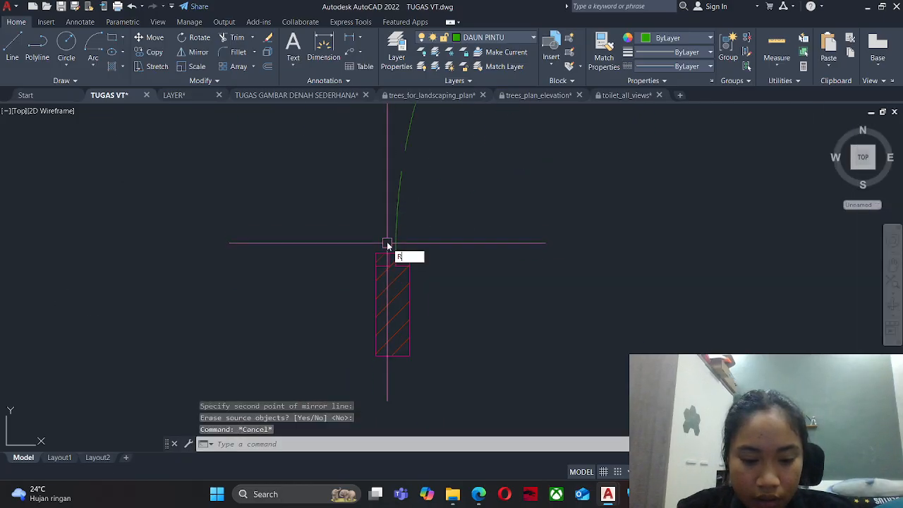
{"action": "type", "text": "E"}
{"action": "key", "text": "Return"}
Trim the overlapping outlines and hatch at the left post's top, leaving a narrow central tongue with a notch on each side.
{"action": "scroll", "coordinate": [380, 247], "scroll_direction": "up", "scroll_amount": 3}
{"action": "type", "text": "TR"}
{"action": "key", "text": "Return"}
{"action": "left_click", "coordinate": [372, 255]}
{"action": "left_click", "coordinate": [368, 275]}
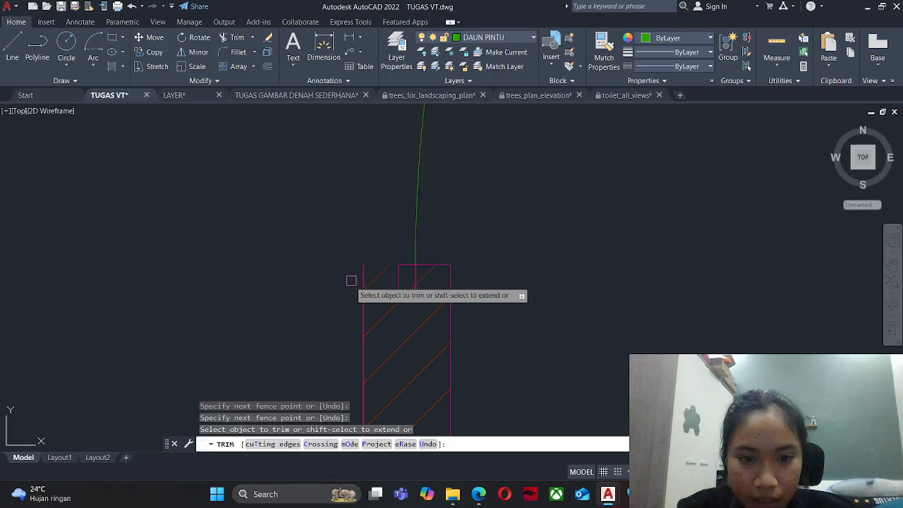
{"action": "left_click", "coordinate": [350, 283]}
{"action": "left_click", "coordinate": [374, 283]}
{"action": "left_click", "coordinate": [374, 281]}
{"action": "left_click", "coordinate": [438, 273]}
{"action": "left_click", "coordinate": [439, 260]}
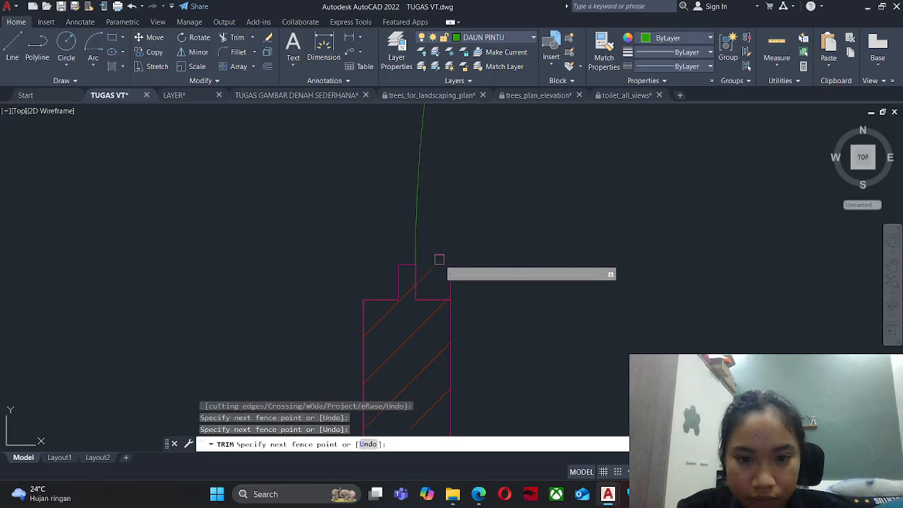
{"action": "left_click", "coordinate": [422, 280]}
{"action": "key", "text": "Escape"}
{"action": "scroll", "coordinate": [423, 261], "scroll_direction": "down", "scroll_amount": 6}
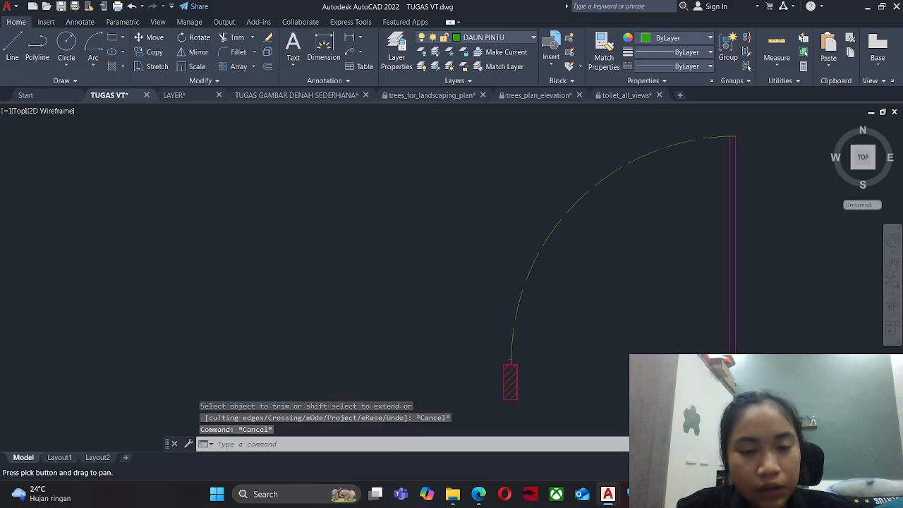
{"action": "scroll", "coordinate": [331, 150], "scroll_direction": "down", "scroll_amount": 4}
{"action": "key", "text": "Escape"}
{"action": "middle_click_drag", "start_coordinate": [319, 139], "coordinate": [394, 351]}
{"action": "scroll", "coordinate": [341, 287], "scroll_direction": "up", "scroll_amount": 6}
{"action": "key", "text": "Escape"}
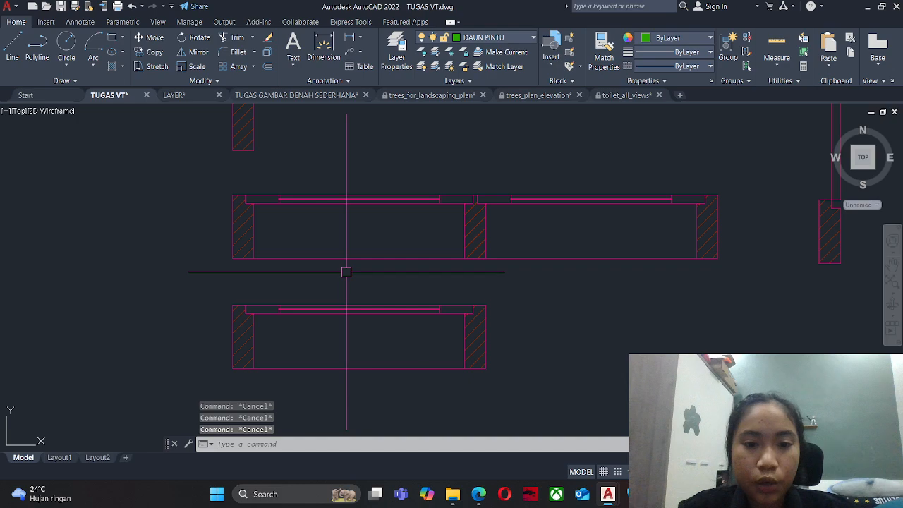
{"action": "type", "text": "o"}
{"action": "key", "text": "Return"}
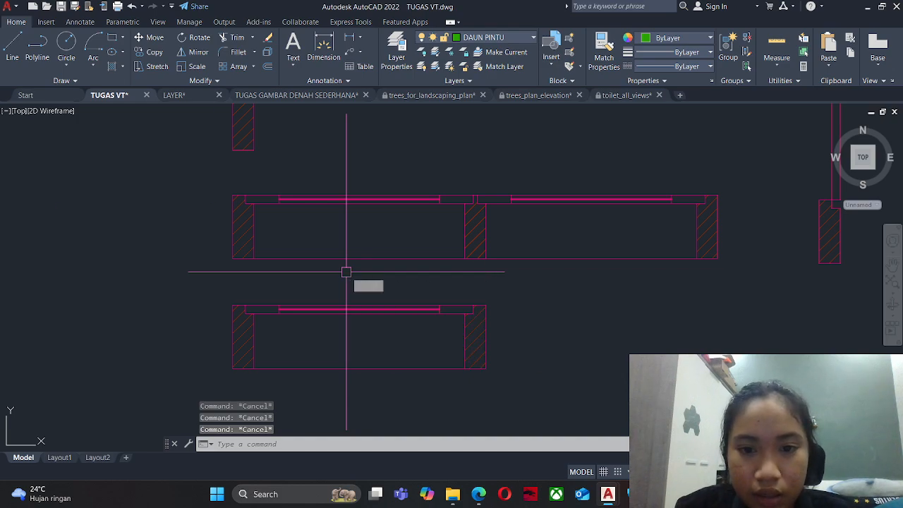
{"action": "left_click", "coordinate": [183, 171]}
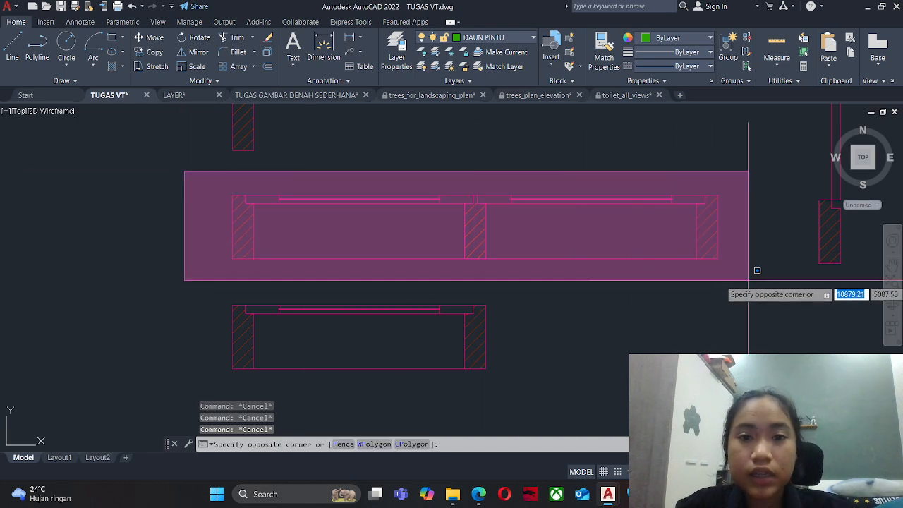
{"action": "key", "text": "Escape"}
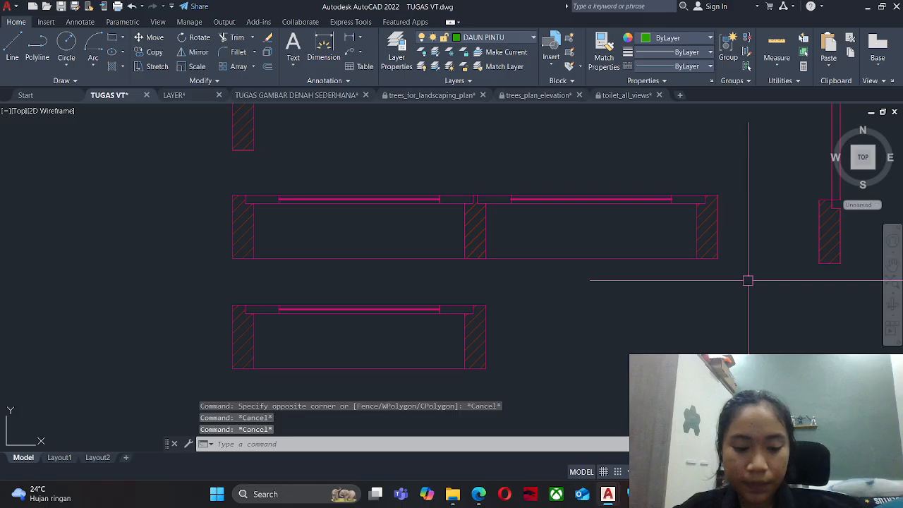
Copy the double window without its right post to the lower door, snapping its upper right frame corner to the left post's notch.
{"action": "type", "text": "CO"}
{"action": "key", "text": "Return"}
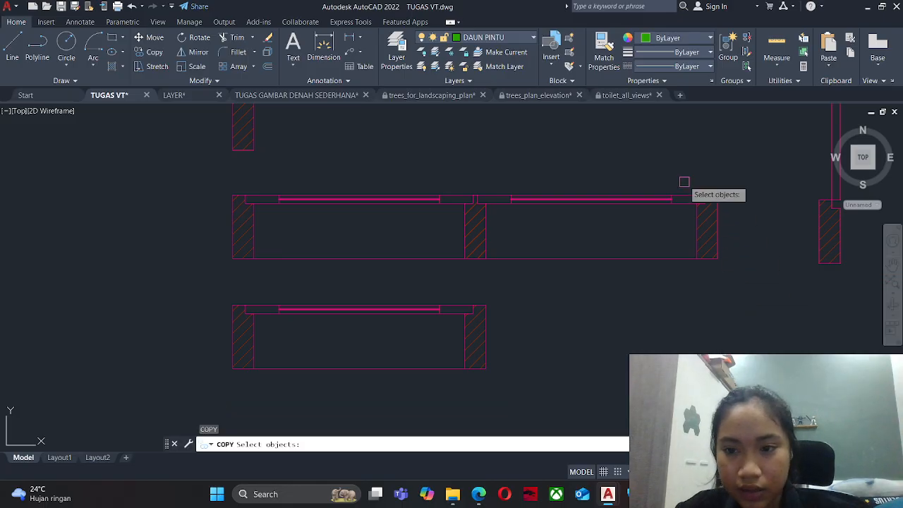
{"action": "left_click", "coordinate": [692, 154]}
{"action": "left_click", "coordinate": [364, 220]}
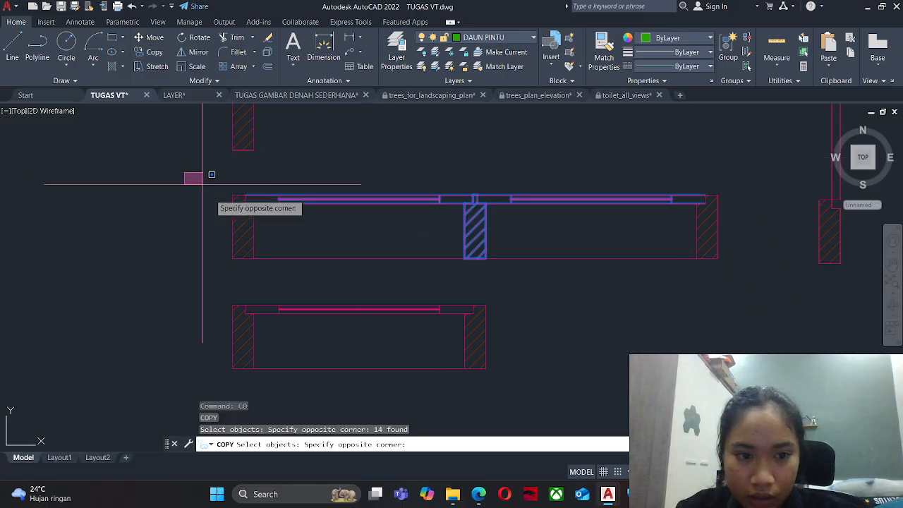
{"action": "left_click", "coordinate": [299, 287]}
{"action": "left_click", "coordinate": [566, 269]}
{"action": "left_click", "coordinate": [400, 230]}
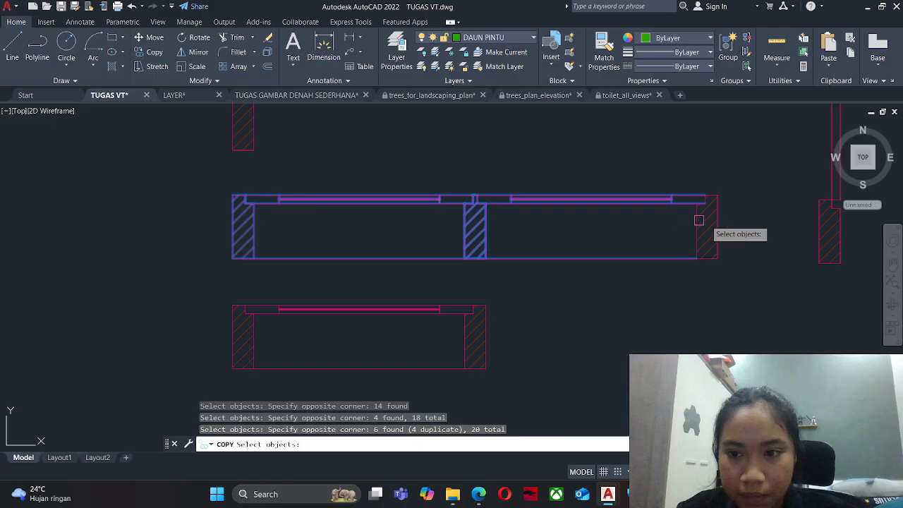
{"action": "scroll", "coordinate": [699, 220], "scroll_direction": "up", "scroll_amount": 4}
{"action": "middle_click_drag", "start_coordinate": [649, 232], "coordinate": [415, 198]}
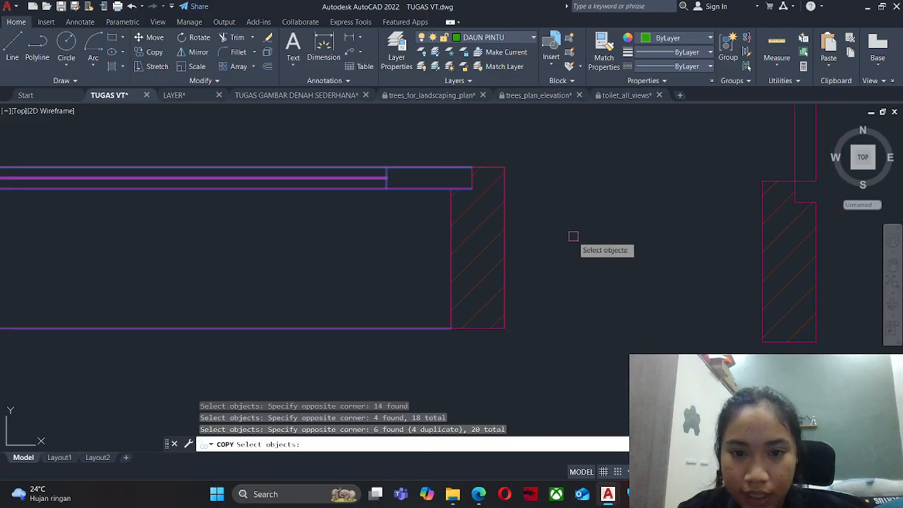
{"action": "scroll", "coordinate": [400, 125], "scroll_direction": "down", "scroll_amount": 2}
{"action": "scroll", "coordinate": [469, 190], "scroll_direction": "up", "scroll_amount": 6}
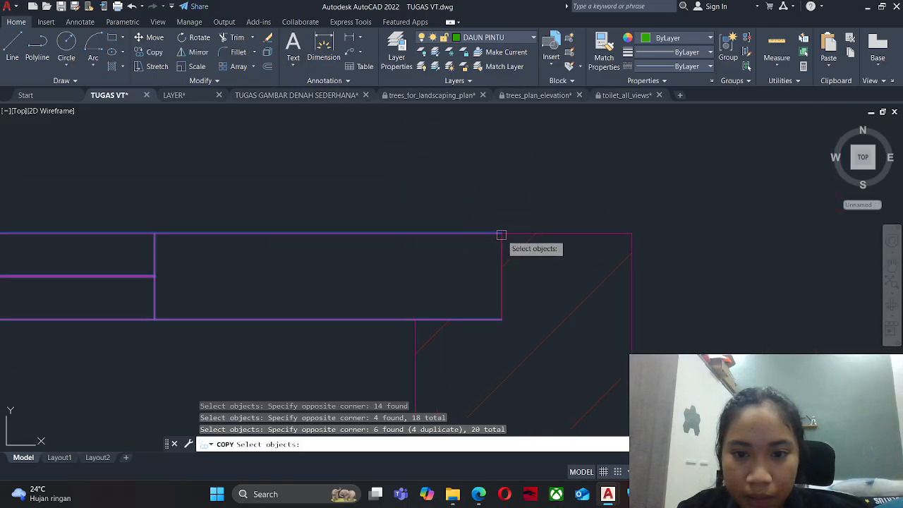
{"action": "key", "text": "Return"}
{"action": "left_click", "coordinate": [501, 235]}
{"action": "scroll", "coordinate": [462, 260], "scroll_direction": "down", "scroll_amount": 2}
{"action": "middle_click_drag", "start_coordinate": [461, 260], "coordinate": [448, 175]}
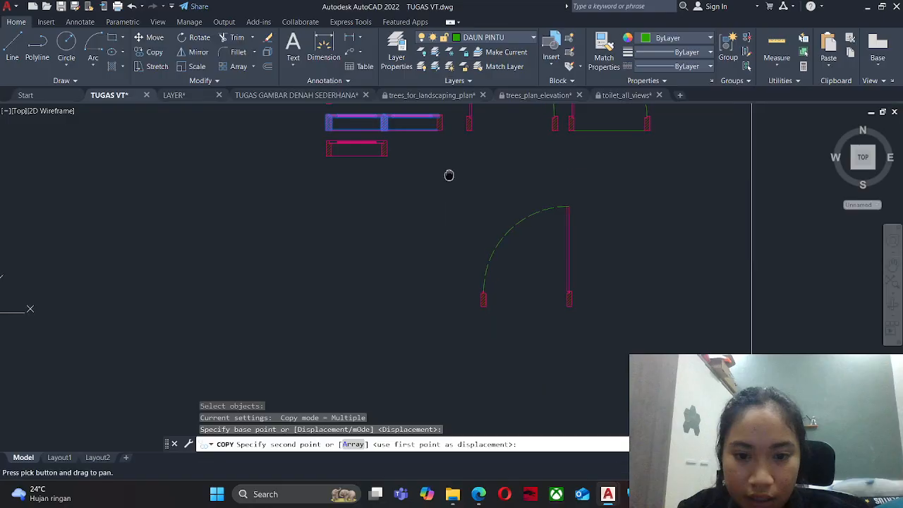
{"action": "scroll", "coordinate": [484, 292], "scroll_direction": "up", "scroll_amount": 7}
{"action": "scroll", "coordinate": [506, 270], "scroll_direction": "down", "scroll_amount": 4}
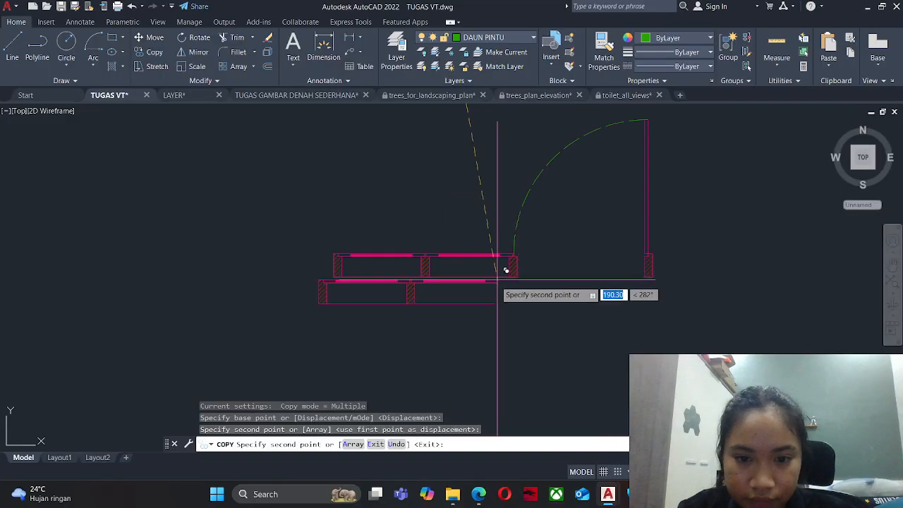
{"action": "key", "text": "Escape"}
{"action": "scroll", "coordinate": [362, 303], "scroll_direction": "down", "scroll_amount": 2}
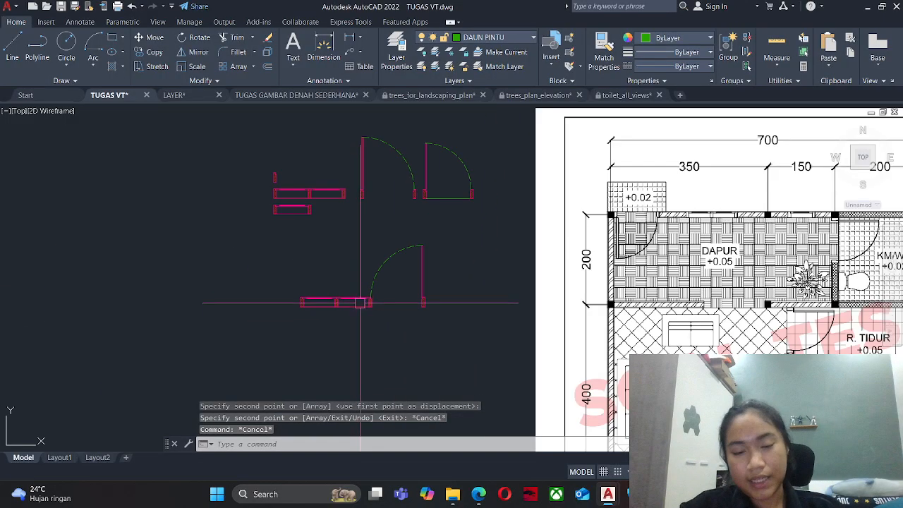
Move the combined door and double window up and to the left, closer to the other frame details.
{"action": "type", "text": "M"}
{"action": "key", "text": "Return"}
{"action": "left_click", "coordinate": [444, 330]}
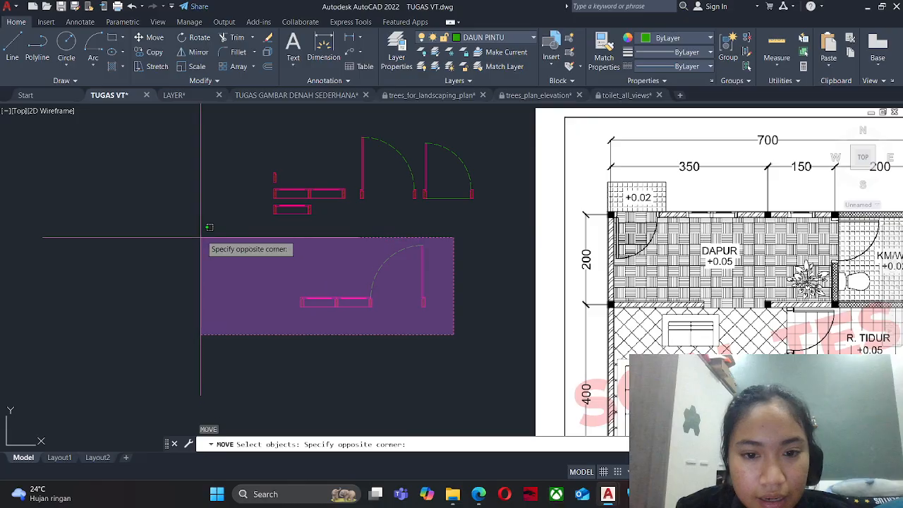
{"action": "left_click", "coordinate": [202, 228]}
{"action": "key", "text": "Return"}
{"action": "left_click", "coordinate": [383, 303]}
{"action": "left_click", "coordinate": [370, 254]}
{"action": "key", "text": "Escape"}
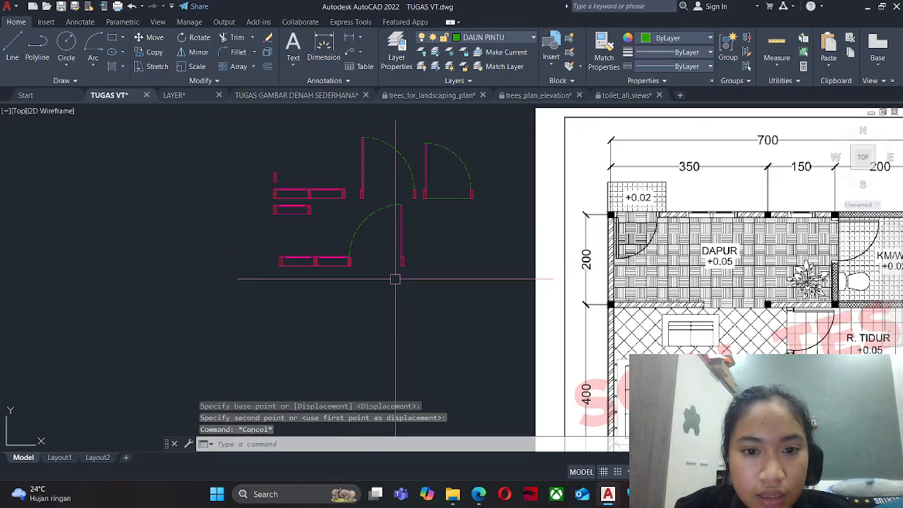
{"action": "middle_click_drag", "start_coordinate": [458, 269], "coordinate": [333, 267]}
{"action": "scroll", "coordinate": [306, 286], "scroll_direction": "down", "scroll_amount": 6}
{"action": "key", "text": "Escape"}
{"action": "middle_click_drag", "start_coordinate": [435, 329], "coordinate": [422, 323]}
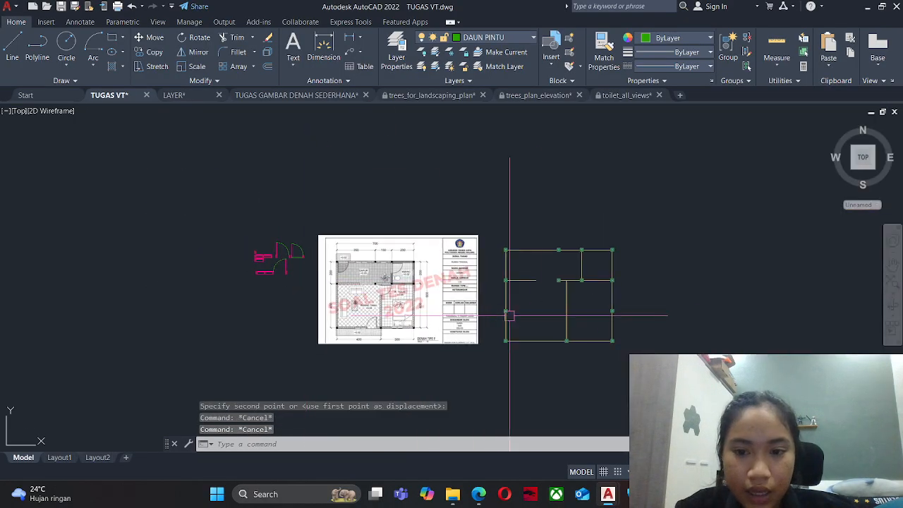
{"action": "key", "text": "Escape"}
{"action": "scroll", "coordinate": [577, 297], "scroll_direction": "up", "scroll_amount": 2}
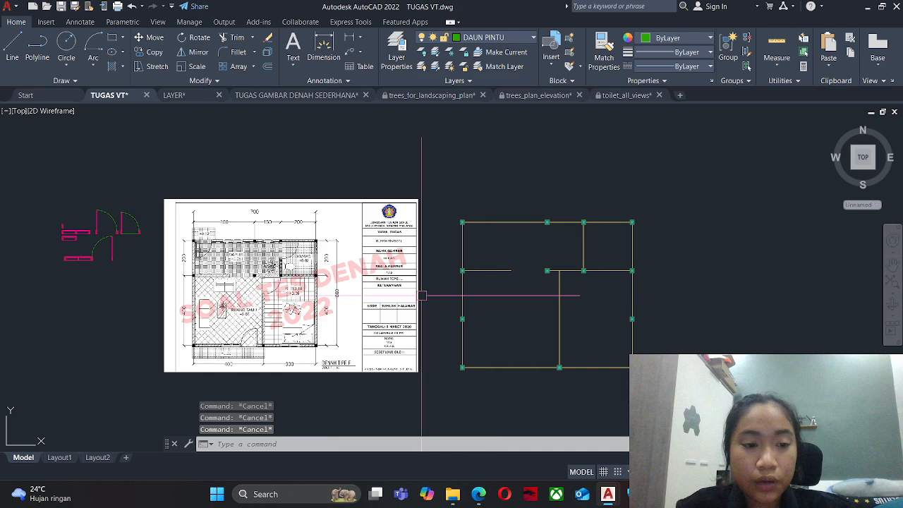
{"action": "left_click", "coordinate": [45, 184]}
{"action": "left_click", "coordinate": [145, 296]}
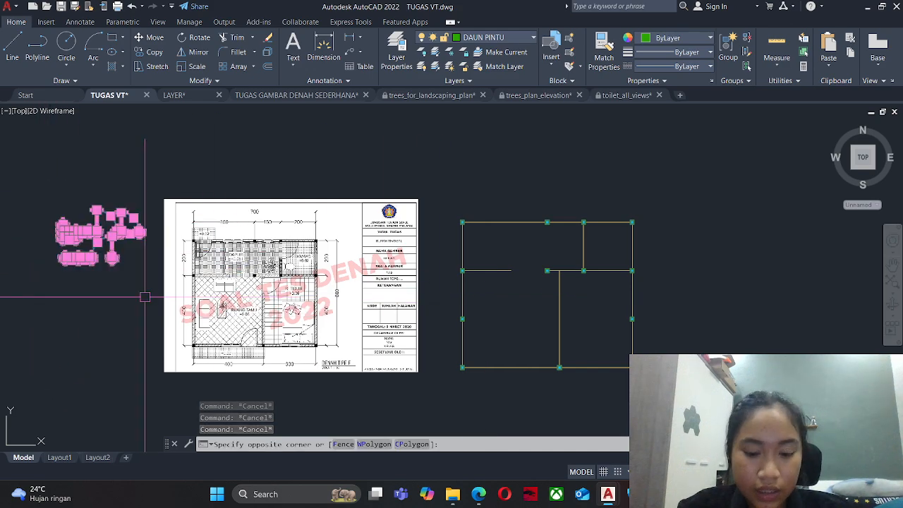
{"action": "key", "text": "Escape"}
{"action": "key", "text": "Escape"}
Move all the door and window details from beside the reference plan to the empty space above the drawn wall plan.
{"action": "type", "text": "m"}
{"action": "key", "text": "Return"}
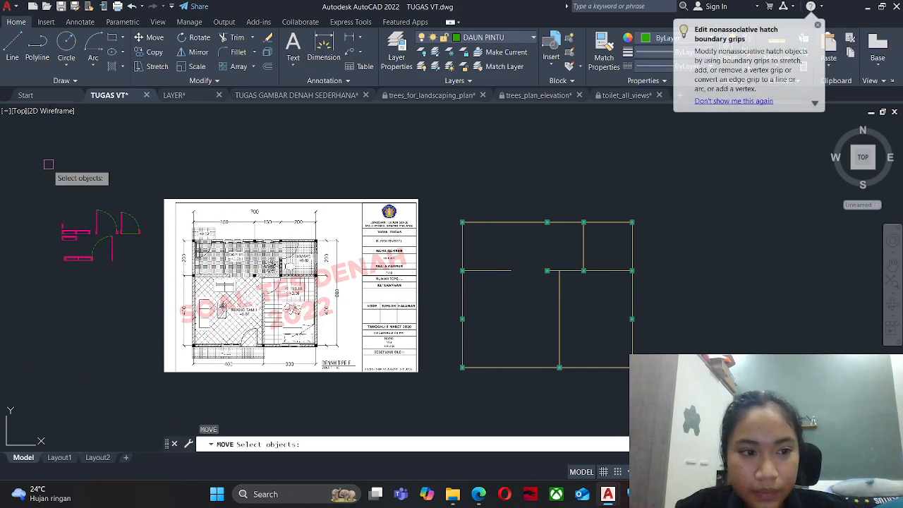
{"action": "left_click", "coordinate": [45, 162]}
{"action": "left_click", "coordinate": [153, 303]}
{"action": "key", "text": "Return"}
{"action": "left_click", "coordinate": [117, 275]}
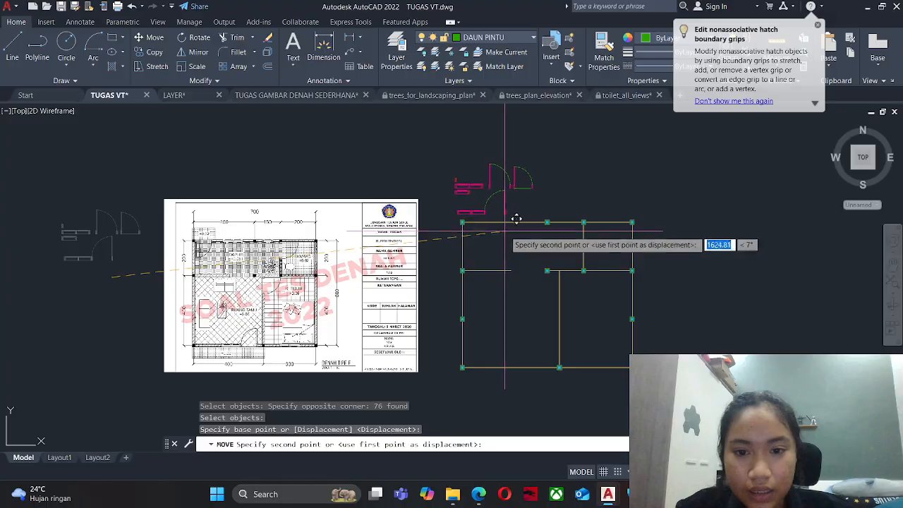
{"action": "key", "text": "Escape"}
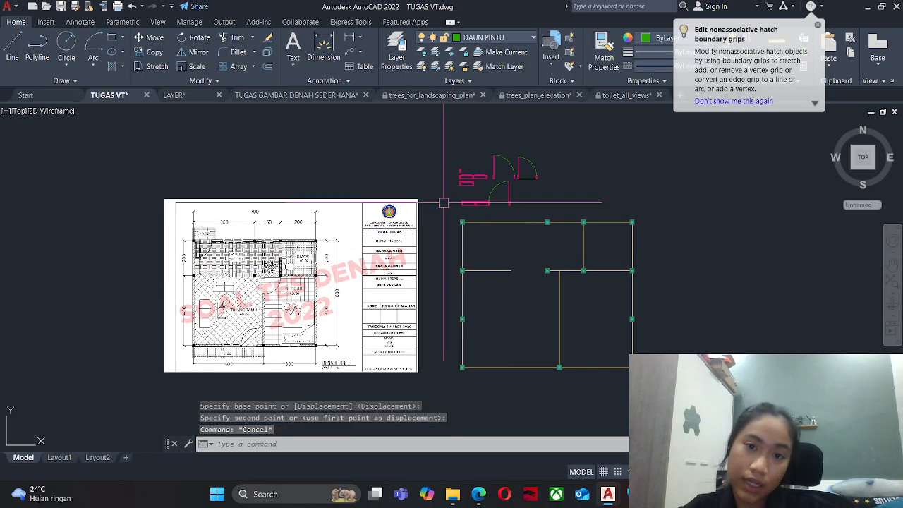
Examine the reference plan's lower wall to see where the front door with the double window sits beside the column.
{"action": "scroll", "coordinate": [476, 191], "scroll_direction": "up", "scroll_amount": 4}
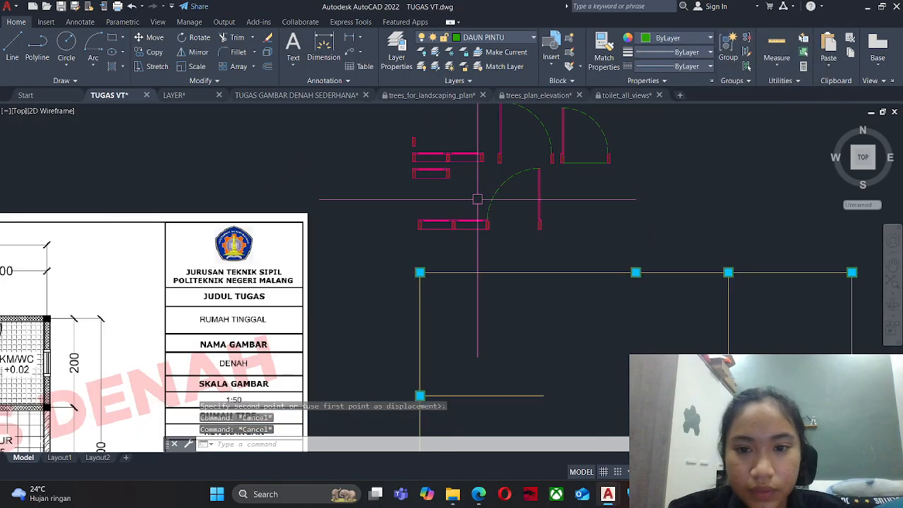
{"action": "key", "text": "Escape"}
{"action": "scroll", "coordinate": [512, 243], "scroll_direction": "up", "scroll_amount": 4}
{"action": "left_click", "coordinate": [657, 278]}
{"action": "middle_click_drag", "start_coordinate": [215, 189], "coordinate": [232, 231]}
{"action": "scroll", "coordinate": [402, 207], "scroll_direction": "down", "scroll_amount": 4}
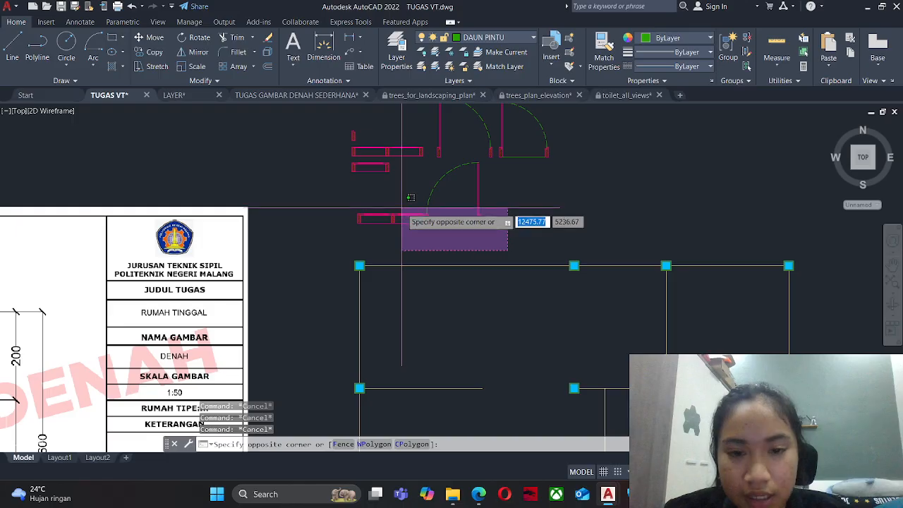
{"action": "key", "text": "Escape"}
{"action": "scroll", "coordinate": [395, 256], "scroll_direction": "down", "scroll_amount": 2}
{"action": "middle_click_drag", "start_coordinate": [325, 383], "coordinate": [501, 237]}
{"action": "scroll", "coordinate": [178, 278], "scroll_direction": "up", "scroll_amount": 4}
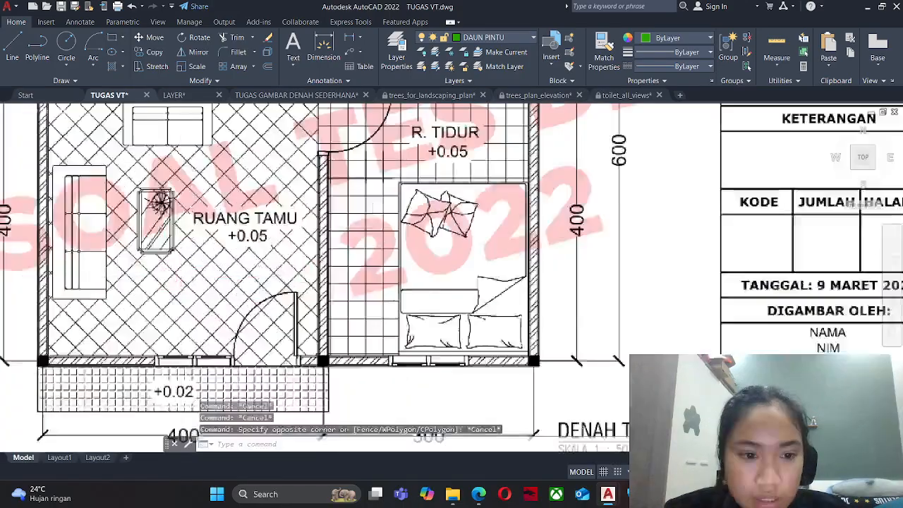
{"action": "scroll", "coordinate": [226, 308], "scroll_direction": "up", "scroll_amount": 1}
{"action": "middle_click_drag", "start_coordinate": [226, 308], "coordinate": [249, 243]}
{"action": "scroll", "coordinate": [317, 334], "scroll_direction": "down", "scroll_amount": 4}
{"action": "key", "text": "Escape"}
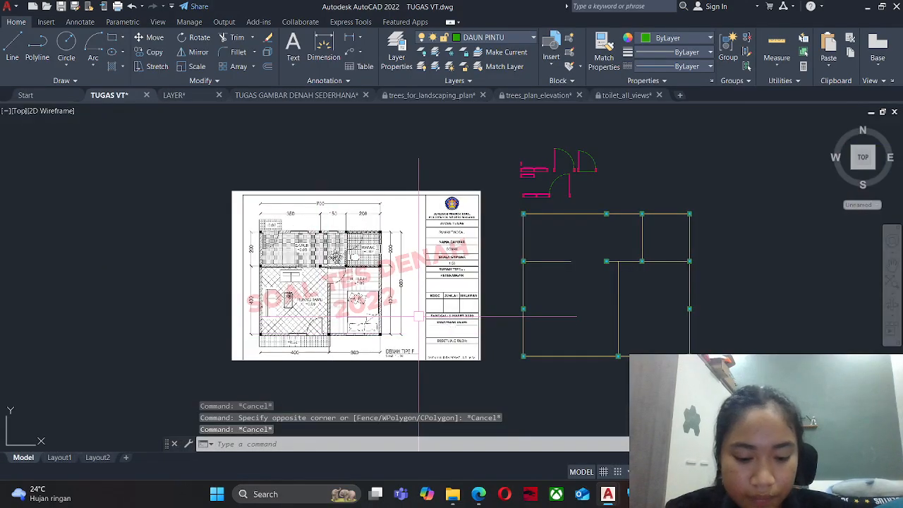
Move the combined door and double window to the living room's lower wall, snapping the door's right post to the middle column's left face.
{"action": "type", "text": "co"}
{"action": "key", "text": "Escape"}
{"action": "type", "text": "m"}
{"action": "key", "text": "Return"}
{"action": "scroll", "coordinate": [565, 204], "scroll_direction": "up", "scroll_amount": 2}
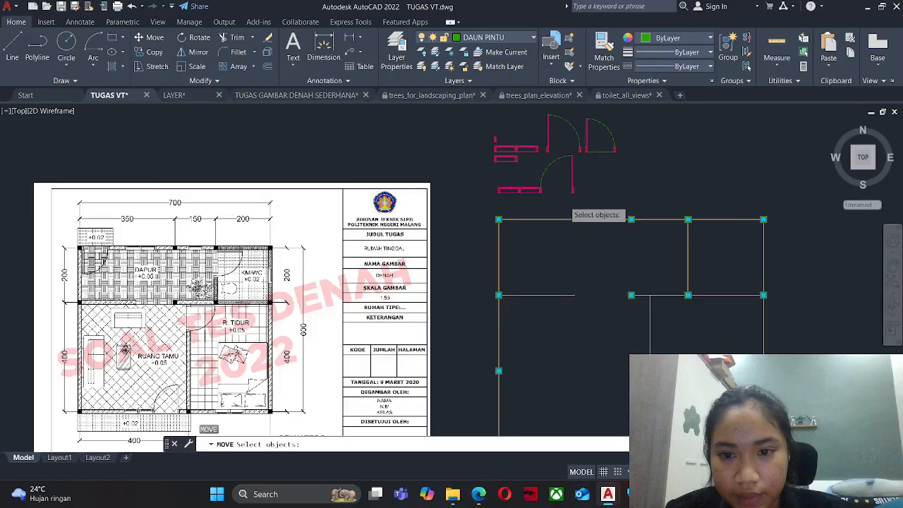
{"action": "scroll", "coordinate": [566, 201], "scroll_direction": "up", "scroll_amount": 2}
{"action": "left_click", "coordinate": [633, 208]}
{"action": "middle_click_drag", "start_coordinate": [354, 152], "coordinate": [353, 221]}
{"action": "left_click", "coordinate": [358, 199]}
{"action": "scroll", "coordinate": [584, 244], "scroll_direction": "up", "scroll_amount": 1}
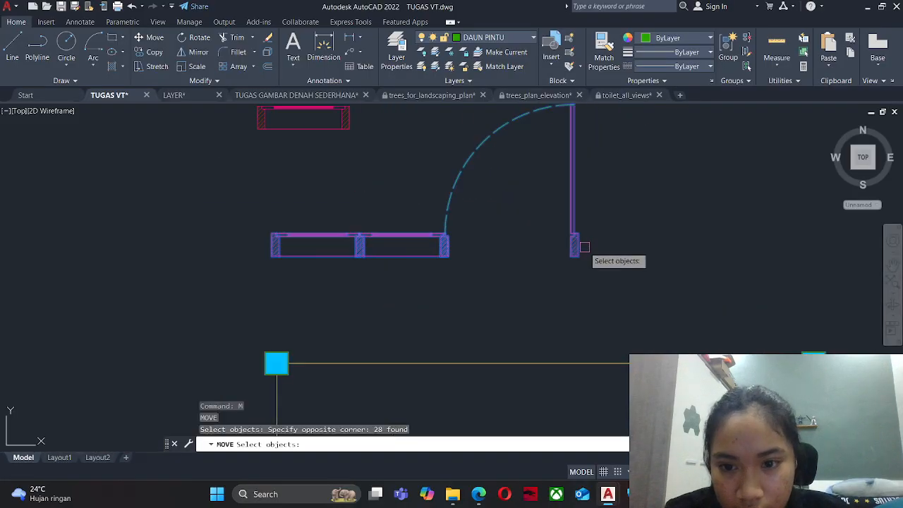
{"action": "scroll", "coordinate": [571, 244], "scroll_direction": "up", "scroll_amount": 3}
{"action": "key", "text": "Return"}
{"action": "left_click", "coordinate": [565, 242]}
{"action": "scroll", "coordinate": [565, 241], "scroll_direction": "down", "scroll_amount": 3}
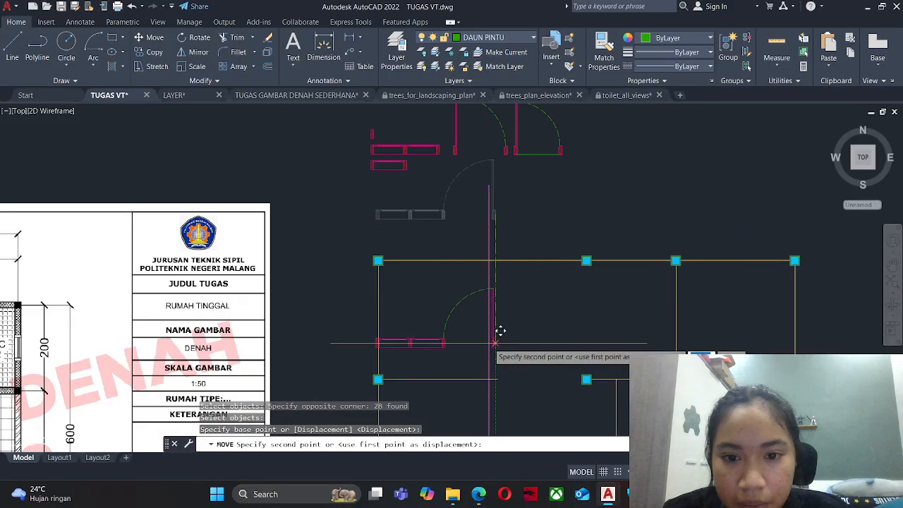
{"action": "scroll", "coordinate": [526, 329], "scroll_direction": "up", "scroll_amount": 3}
{"action": "scroll", "coordinate": [590, 320], "scroll_direction": "up", "scroll_amount": 3}
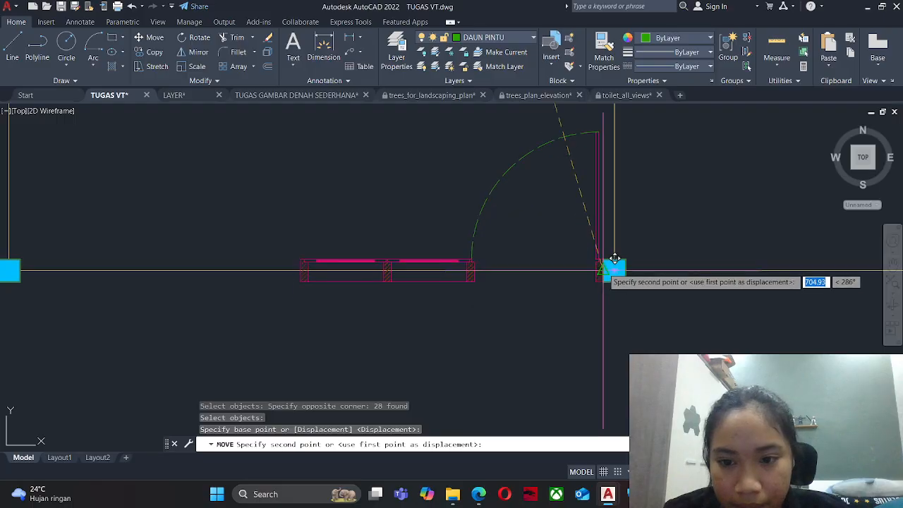
{"action": "key", "text": "Escape"}
{"action": "scroll", "coordinate": [528, 322], "scroll_direction": "down", "scroll_amount": 6}
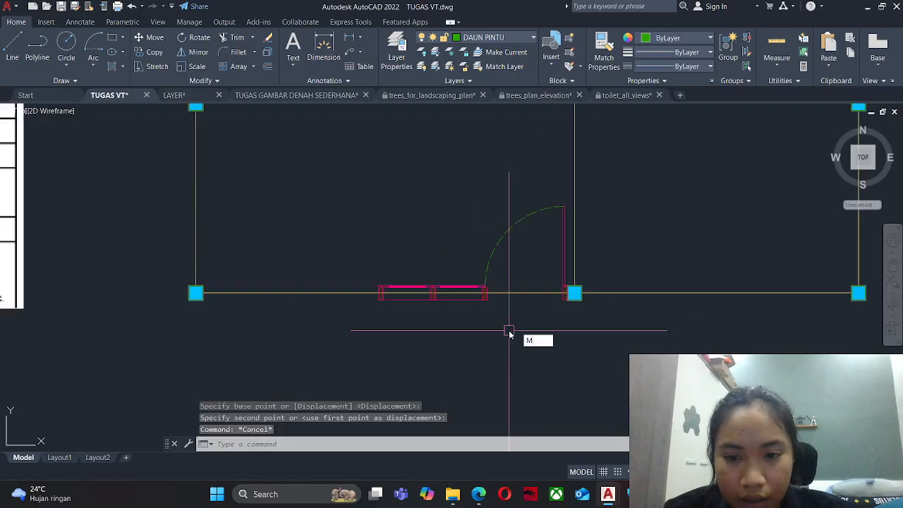
Move the combined door and double window 10 units to the left, away from the middle column, following the reference plan.
{"action": "key", "text": "Escape"}
{"action": "middle_click_drag", "start_coordinate": [141, 315], "coordinate": [312, 315]}
{"action": "scroll", "coordinate": [313, 314], "scroll_direction": "up", "scroll_amount": 6}
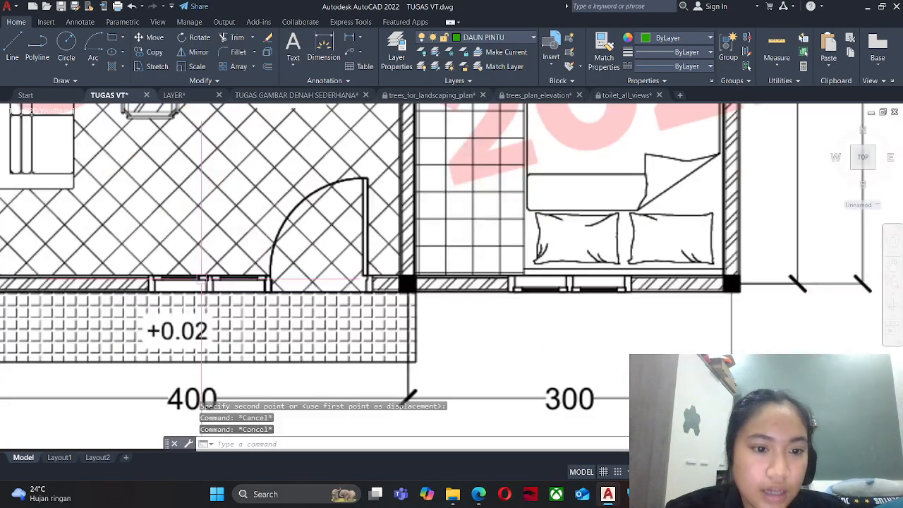
{"action": "scroll", "coordinate": [214, 297], "scroll_direction": "down", "scroll_amount": 3}
{"action": "middle_click_drag", "start_coordinate": [586, 307], "coordinate": [342, 294]}
{"action": "key", "text": "Escape"}
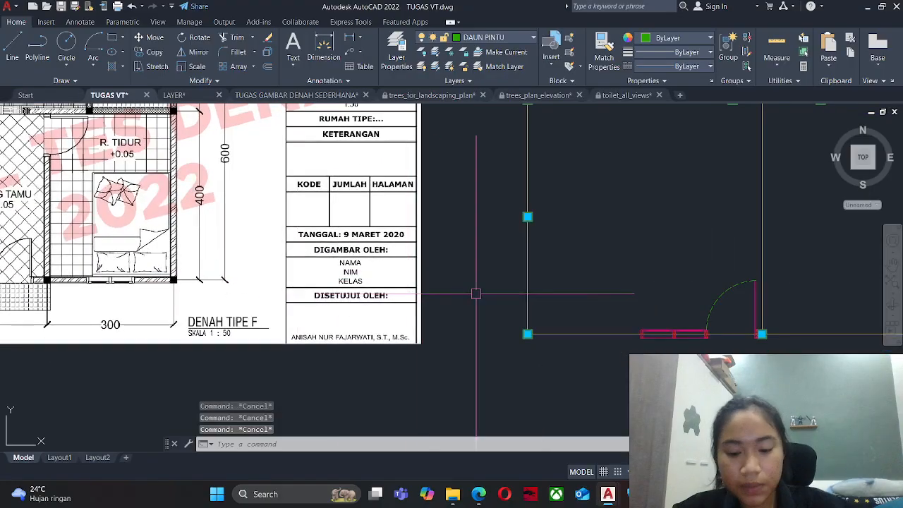
{"action": "type", "text": "m"}
{"action": "key", "text": "Return"}
{"action": "mouse_move", "coordinate": [583, 222]}
{"action": "left_mouse_down"}
{"action": "mouse_move", "coordinate": [652, 278]}
{"action": "mouse_move", "coordinate": [762, 332]}
{"action": "left_mouse_up"}
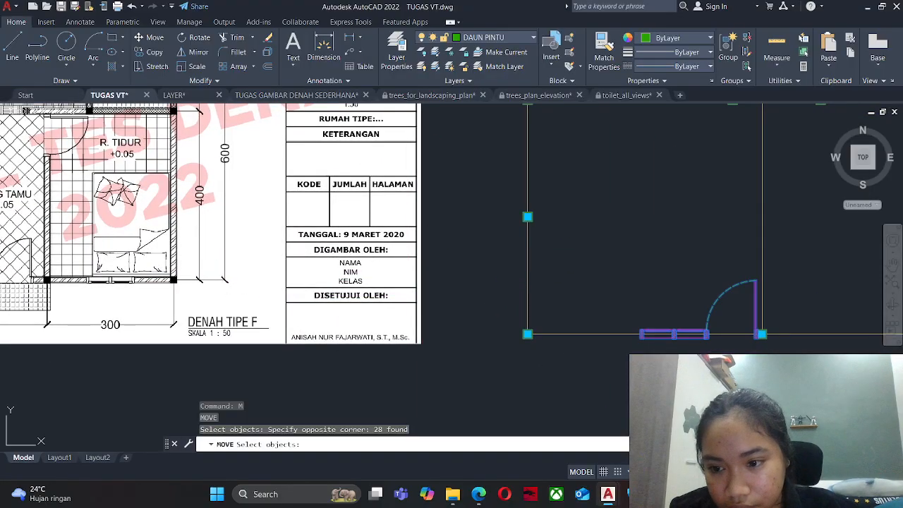
{"action": "scroll", "coordinate": [763, 353], "scroll_direction": "up", "scroll_amount": 2}
{"action": "key", "text": "Return"}
{"action": "left_click", "coordinate": [769, 347]}
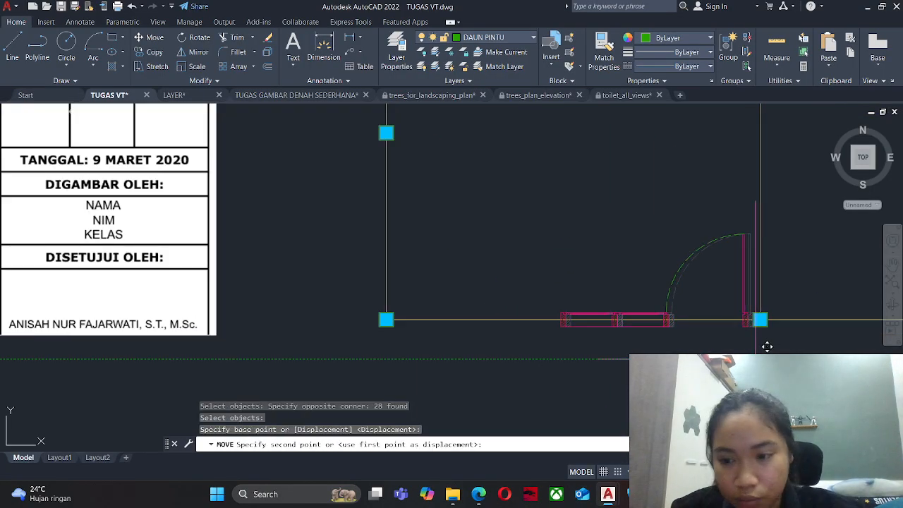
{"action": "type", "text": "10"}
{"action": "key", "text": "Return"}
{"action": "key", "text": "Escape"}
Copy the standalone double window from above the plan to the space just below the bedroom's lower wall.
{"action": "scroll", "coordinate": [598, 282], "scroll_direction": "down", "scroll_amount": 1}
{"action": "middle_click_drag", "start_coordinate": [178, 309], "coordinate": [309, 334]}
{"action": "scroll", "coordinate": [388, 395], "scroll_direction": "down", "scroll_amount": 2}
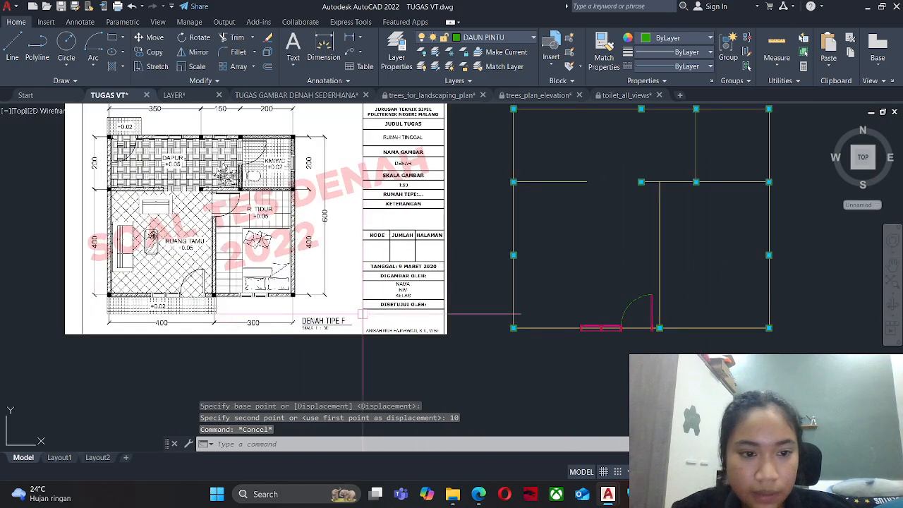
{"action": "scroll", "coordinate": [252, 315], "scroll_direction": "up", "scroll_amount": 5}
{"action": "key", "text": "Escape"}
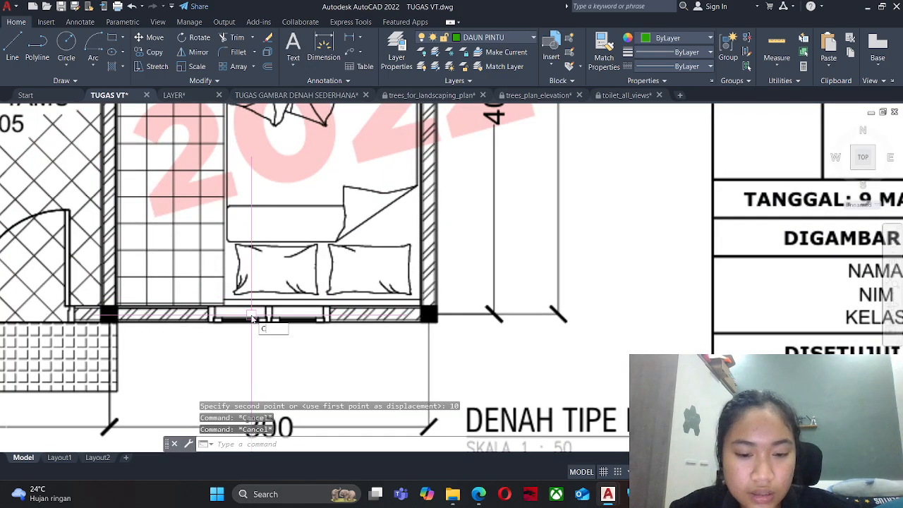
{"action": "type", "text": "o"}
{"action": "key", "text": "Return"}
{"action": "scroll", "coordinate": [328, 304], "scroll_direction": "down", "scroll_amount": 6}
{"action": "scroll", "coordinate": [445, 185], "scroll_direction": "up", "scroll_amount": 7}
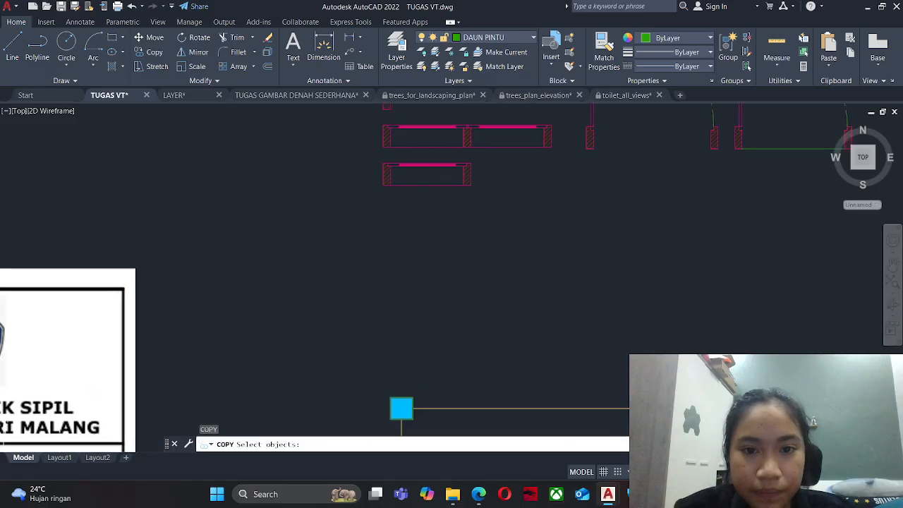
{"action": "left_click", "coordinate": [305, 230]}
{"action": "left_click", "coordinate": [545, 270]}
{"action": "key", "text": "Return"}
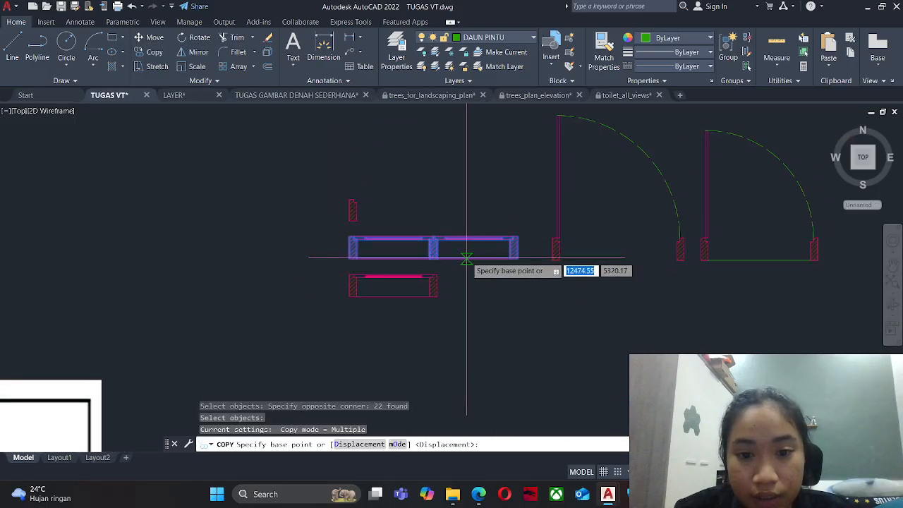
{"action": "left_click", "coordinate": [435, 258]}
{"action": "scroll", "coordinate": [460, 303], "scroll_direction": "down", "scroll_amount": 2}
{"action": "middle_click_drag", "start_coordinate": [459, 349], "coordinate": [367, 225]}
{"action": "scroll", "coordinate": [381, 233], "scroll_direction": "down", "scroll_amount": 2}
{"action": "middle_click_drag", "start_coordinate": [561, 346], "coordinate": [561, 265]}
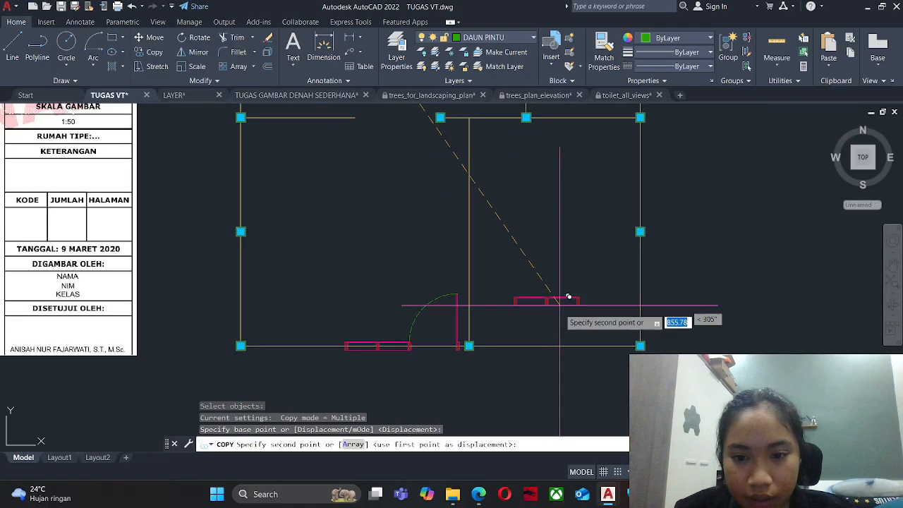
{"action": "scroll", "coordinate": [561, 305], "scroll_direction": "up", "scroll_amount": 3}
{"action": "left_click", "coordinate": [560, 305]}
{"action": "key", "text": "Escape"}
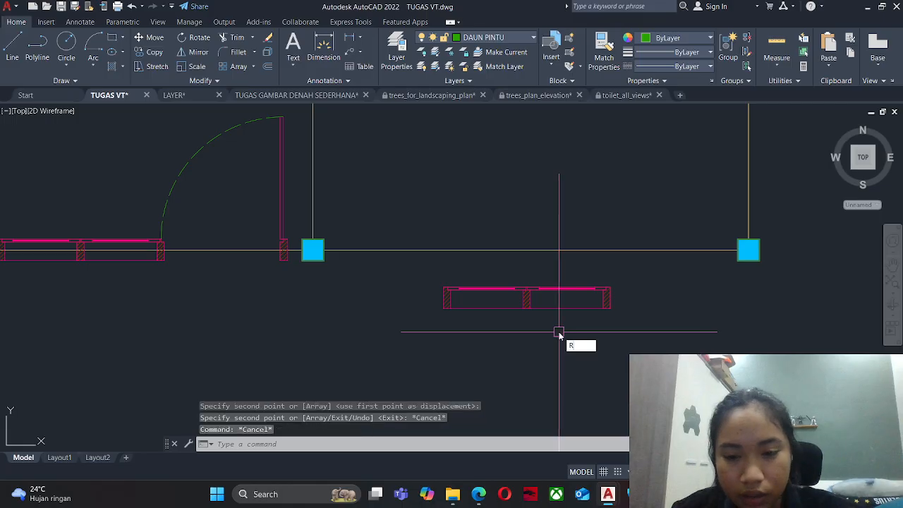
Rotate the copied double window half a turn about the centre of its right post so the glass line faces down.
{"action": "key", "text": "Return"}
{"action": "left_click", "coordinate": [619, 331]}
{"action": "left_click", "coordinate": [430, 259]}
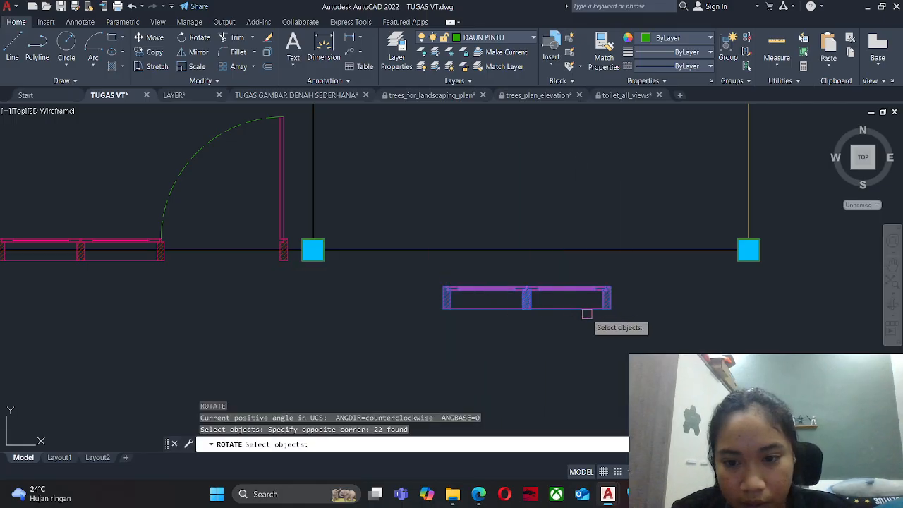
{"action": "key", "text": "Return"}
{"action": "left_click", "coordinate": [606, 298]}
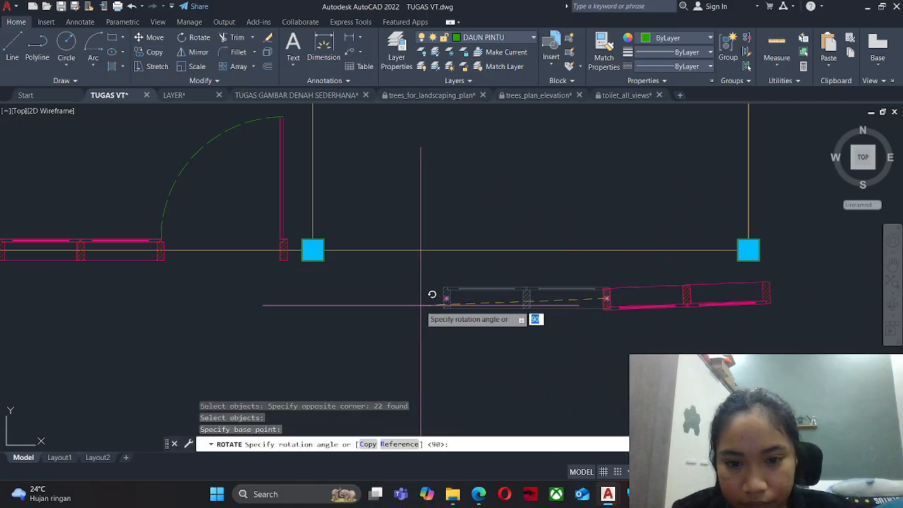
{"action": "key", "text": "Escape"}
{"action": "middle_click_drag", "start_coordinate": [666, 323], "coordinate": [610, 339]}
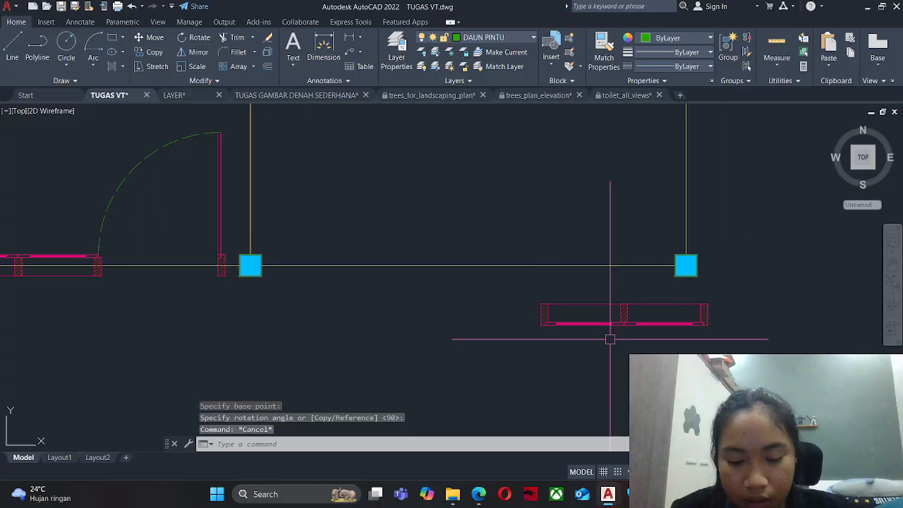
Draw a vertical helper line upward from the midpoint between the two column centres on the bedroom's lower wall.
{"action": "left_click", "coordinate": [540, 249]}
{"action": "left_click", "coordinate": [426, 302]}
{"action": "key", "text": "Escape"}
{"action": "key", "text": "Escape"}
{"action": "type", "text": "l"}
{"action": "key", "text": "Return"}
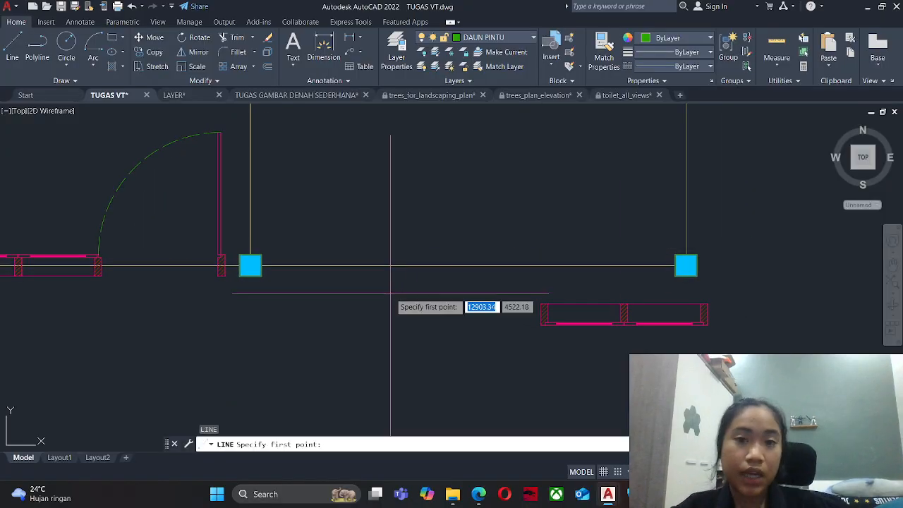
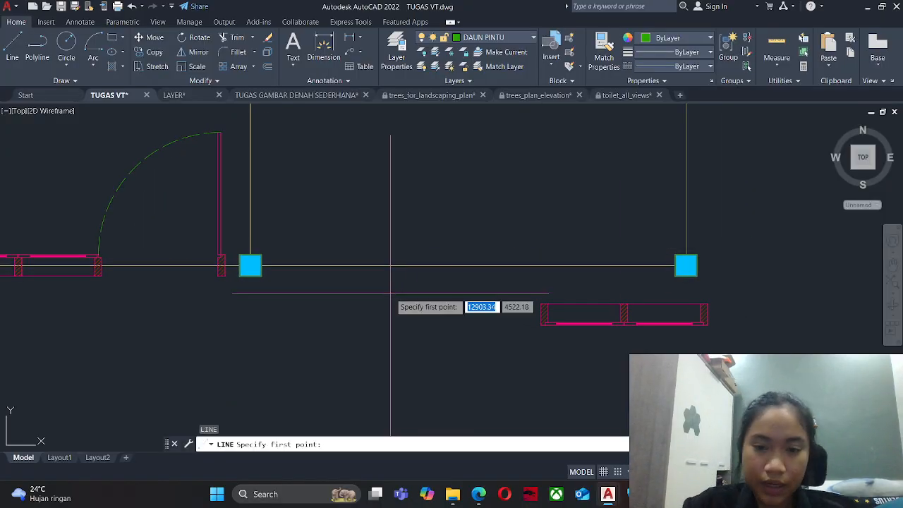
{"action": "key", "text": "Escape"}
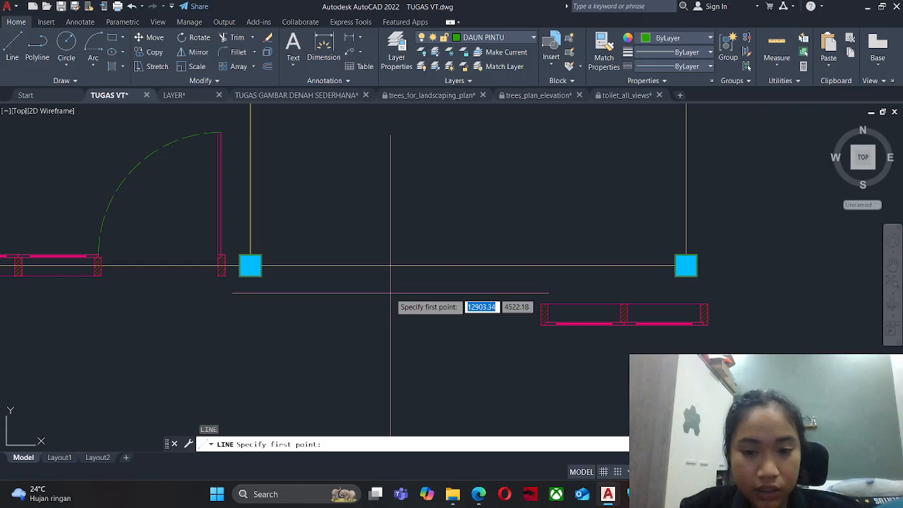
{"action": "right_click", "coordinate": [390, 292], "text": "shift"}
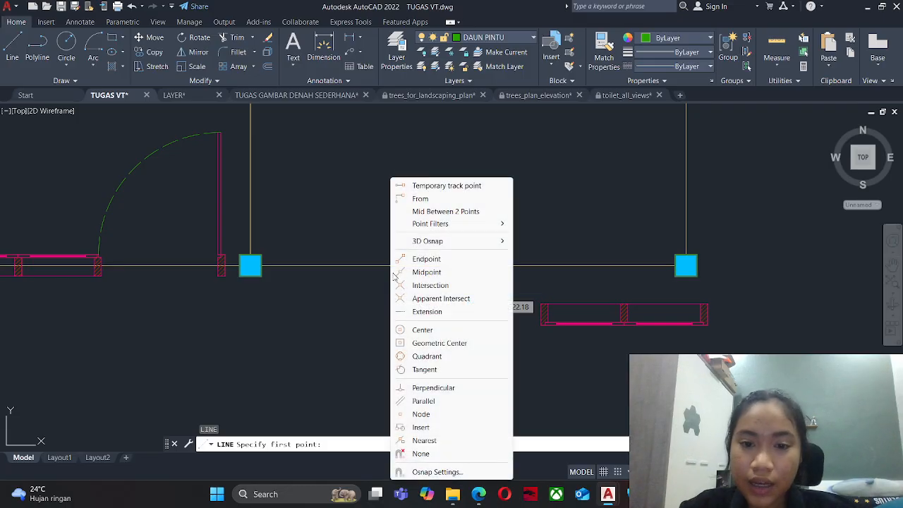
{"action": "left_click", "coordinate": [443, 212]}
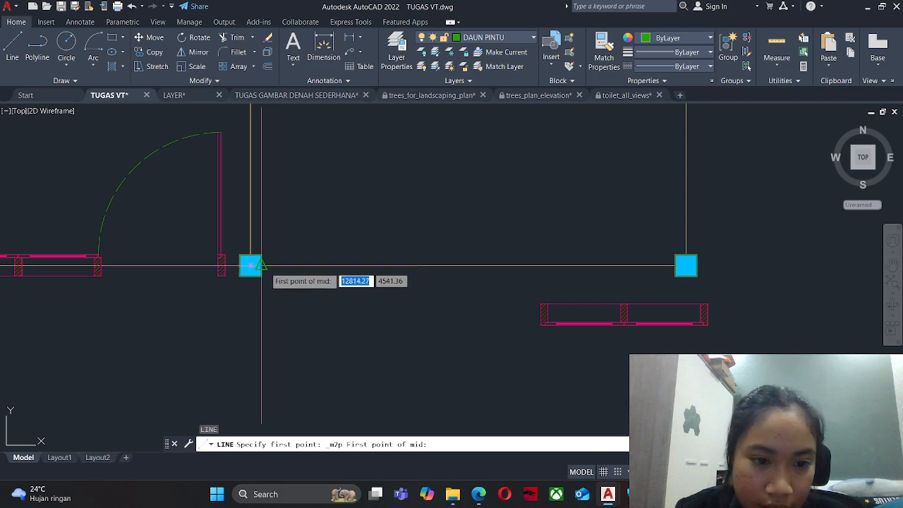
{"action": "left_click", "coordinate": [251, 265]}
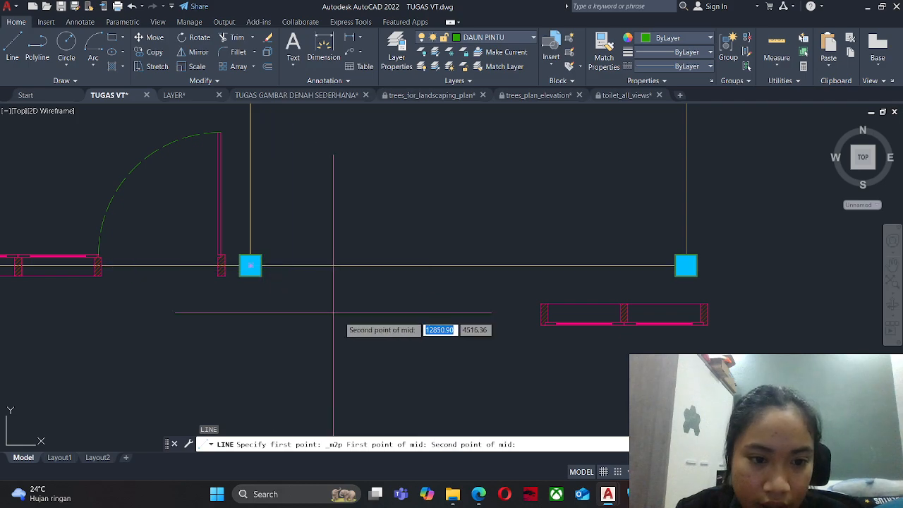
{"action": "left_click", "coordinate": [686, 265]}
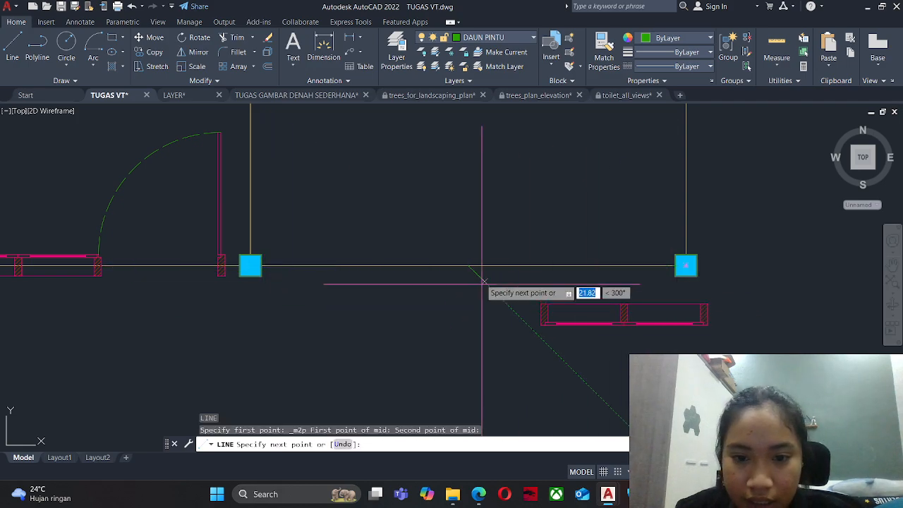
{"action": "left_click", "coordinate": [468, 185]}
{"action": "key", "text": "Escape"}
{"action": "left_click", "coordinate": [411, 194]}
{"action": "key", "text": "Escape"}
{"action": "left_click", "coordinate": [493, 182]}
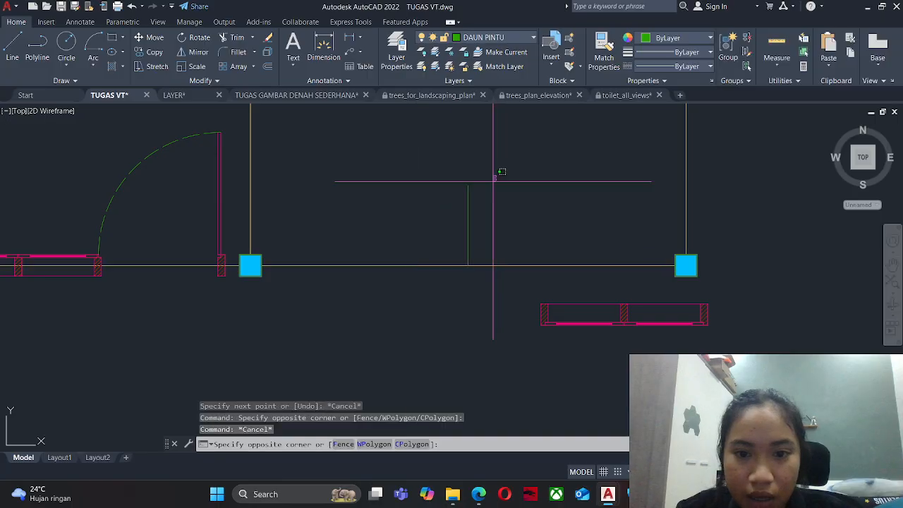
{"action": "left_click", "coordinate": [414, 245]}
{"action": "key", "text": "Escape"}
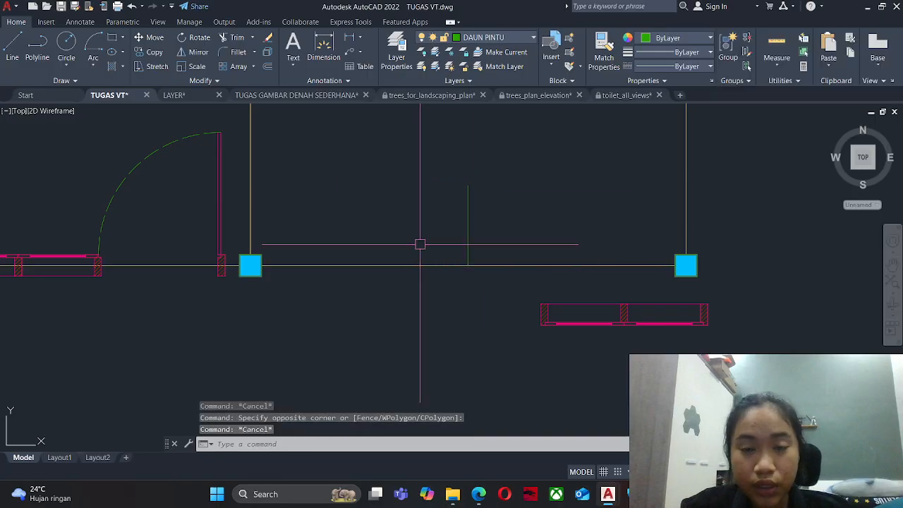
{"action": "left_click", "coordinate": [480, 196]}
{"action": "left_click", "coordinate": [481, 170]}
{"action": "left_click", "coordinate": [427, 222]}
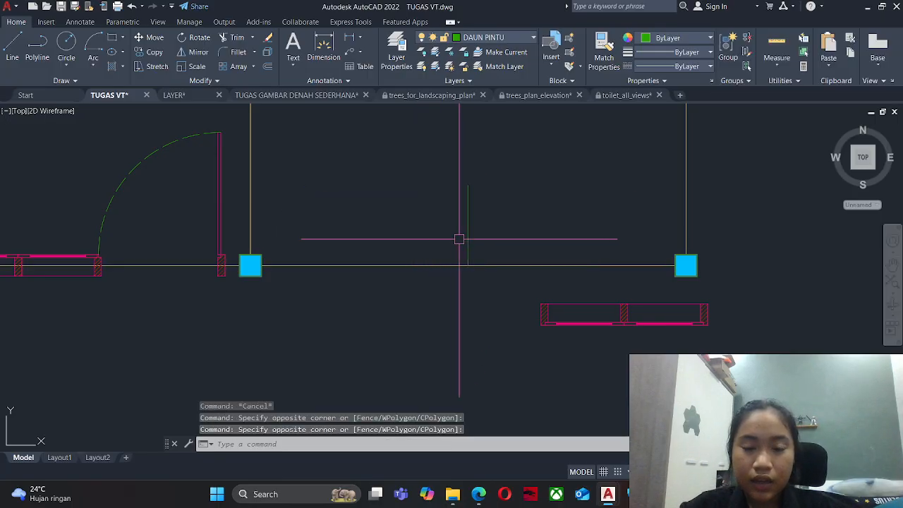
{"action": "key", "text": "Escape"}
{"action": "key", "text": "Escape"}
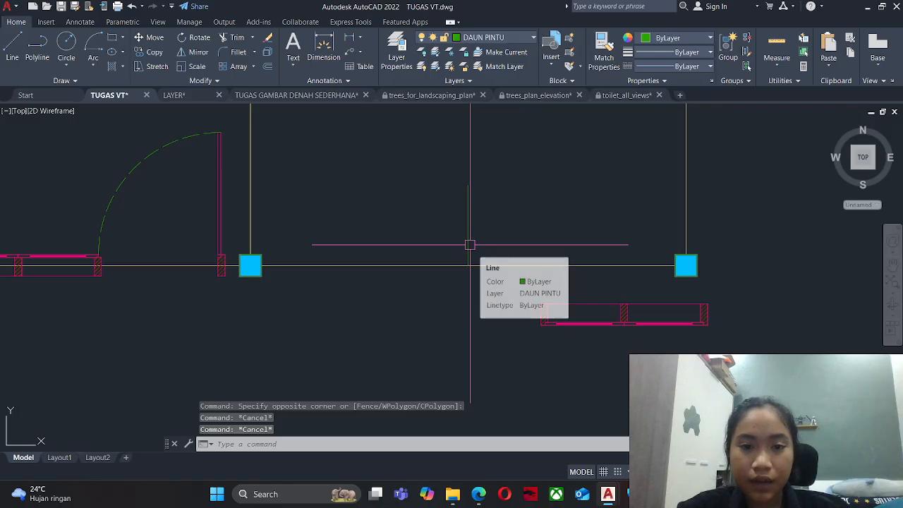
{"action": "key", "text": "Escape"}
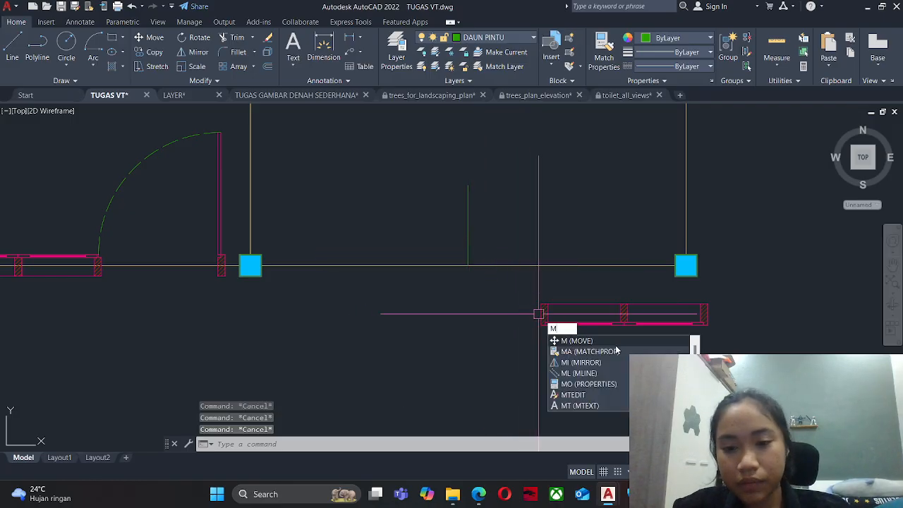
Move the rotated double window by its top midpoint to the base of the helper line on the bedroom's lower wall.
{"action": "key", "text": "Escape"}
{"action": "type", "text": "m"}
{"action": "key", "text": "Return"}
{"action": "left_click", "coordinate": [754, 362]}
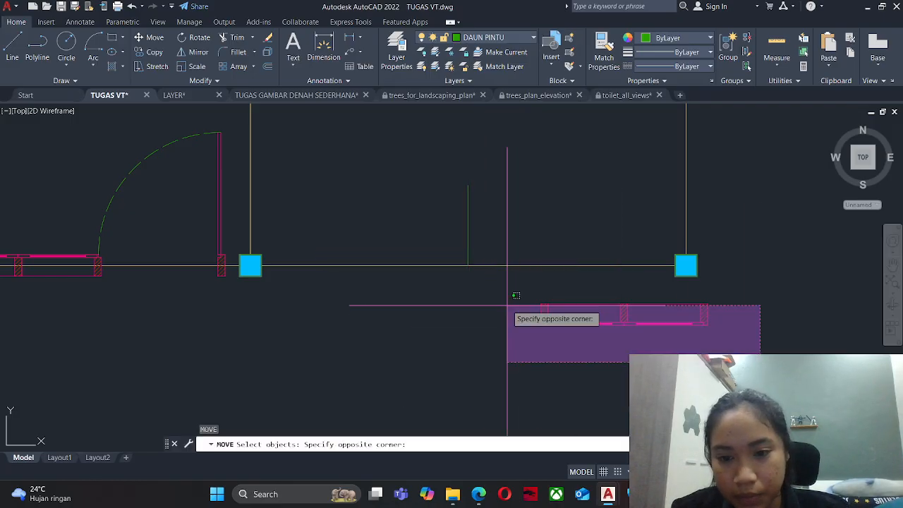
{"action": "left_click", "coordinate": [510, 299]}
{"action": "scroll", "coordinate": [636, 308], "scroll_direction": "up", "scroll_amount": 2}
{"action": "scroll", "coordinate": [636, 308], "scroll_direction": "up", "scroll_amount": 2}
{"action": "key", "text": "Return"}
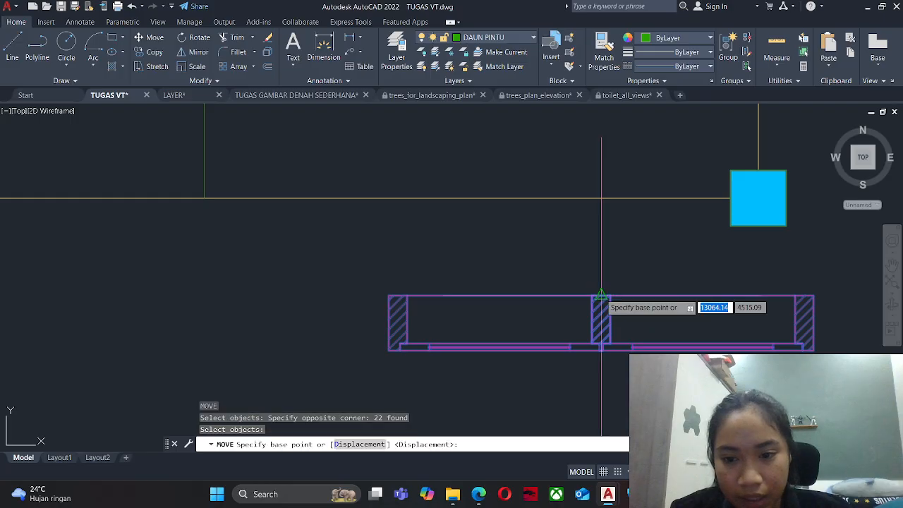
{"action": "left_click", "coordinate": [600, 305]}
{"action": "scroll", "coordinate": [614, 302], "scroll_direction": "down", "scroll_amount": 2}
{"action": "left_click", "coordinate": [352, 243]}
{"action": "key", "text": "Escape"}
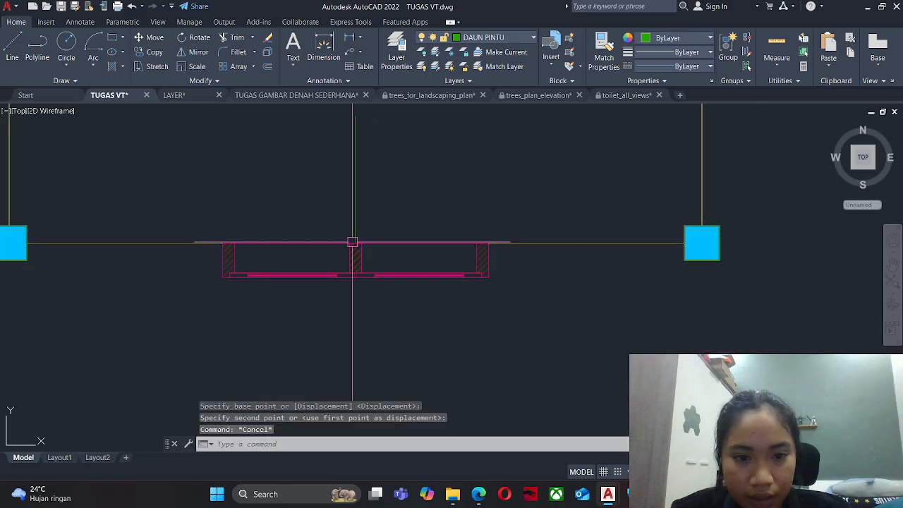
Move the double window up by half its frame depth so its posts are centred on the bedroom's lower wall line.
{"action": "key", "text": "Return"}
{"action": "left_click", "coordinate": [157, 202]}
{"action": "left_click", "coordinate": [561, 358]}
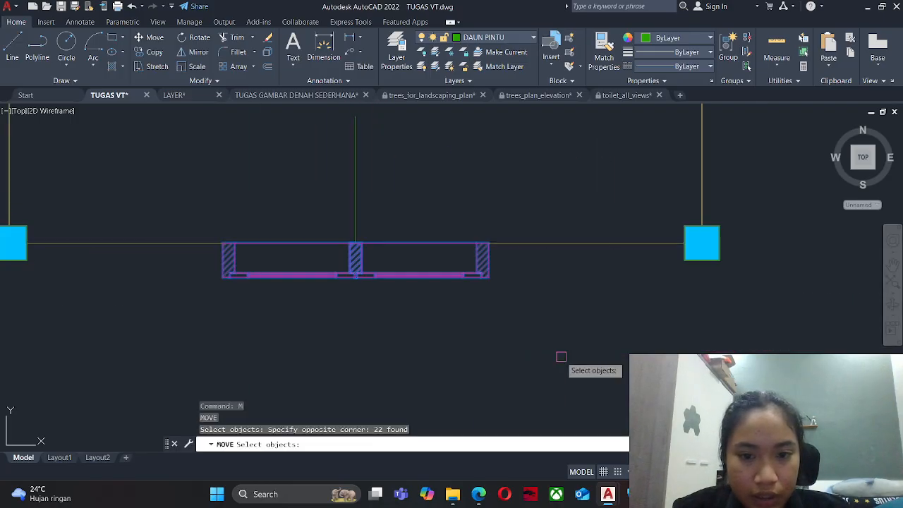
{"action": "key", "text": "Return"}
{"action": "left_click", "coordinate": [485, 259]}
{"action": "left_click", "coordinate": [487, 242]}
{"action": "key", "text": "Escape"}
Erase the vertical helper line above the bedroom window.
{"action": "left_click", "coordinate": [433, 202]}
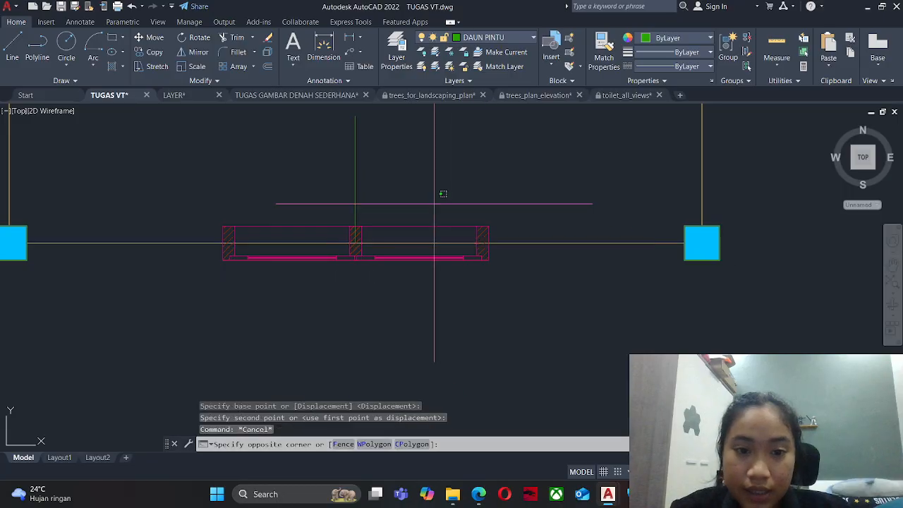
{"action": "left_click", "coordinate": [318, 180]}
{"action": "key", "text": "Return"}
Copy the larger single door from above the plan into the kitchen (DAPUR) area, following the reference plan.
{"action": "scroll", "coordinate": [508, 363], "scroll_direction": "down", "scroll_amount": 4}
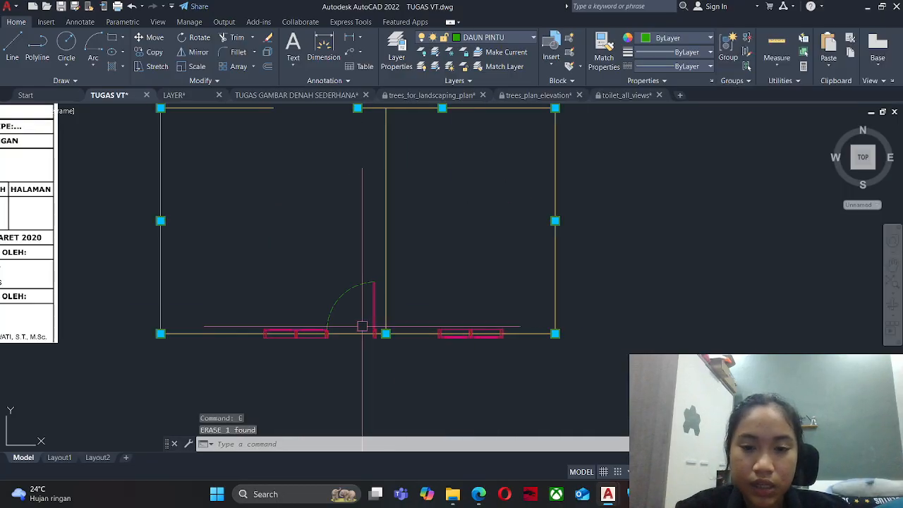
{"action": "mouse_move", "coordinate": [265, 325]}
{"action": "middle_mouse_down"}
{"action": "mouse_move", "coordinate": [374, 325]}
{"action": "mouse_move", "coordinate": [548, 366]}
{"action": "middle_mouse_up"}
{"action": "scroll", "coordinate": [516, 322], "scroll_direction": "down", "scroll_amount": 2}
{"action": "middle_click_drag", "start_coordinate": [537, 249], "coordinate": [573, 297]}
{"action": "mouse_move", "coordinate": [219, 274]}
{"action": "middle_mouse_down"}
{"action": "mouse_move", "coordinate": [278, 266]}
{"action": "mouse_move", "coordinate": [281, 257]}
{"action": "middle_mouse_up"}
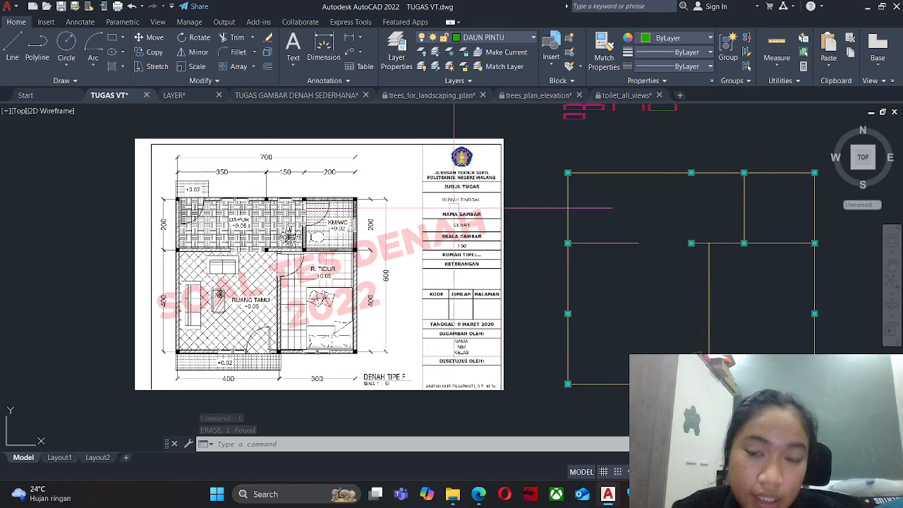
{"action": "middle_click_drag", "start_coordinate": [755, 248], "coordinate": [701, 351]}
{"action": "type", "text": "CO"}
{"action": "key", "text": "Return"}
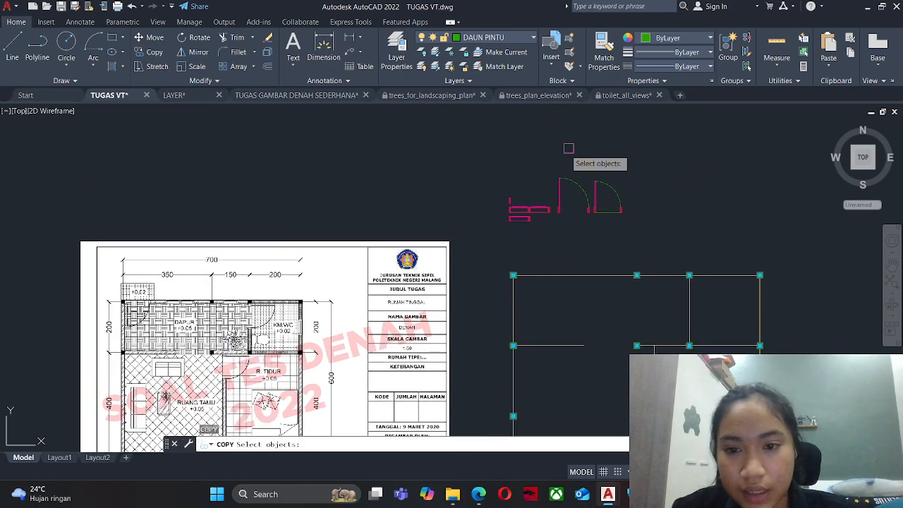
{"action": "scroll", "coordinate": [553, 166], "scroll_direction": "up", "scroll_amount": 4}
{"action": "left_click", "coordinate": [548, 171]}
{"action": "left_click", "coordinate": [640, 341]}
{"action": "key", "text": "Return"}
{"action": "left_click", "coordinate": [592, 331]}
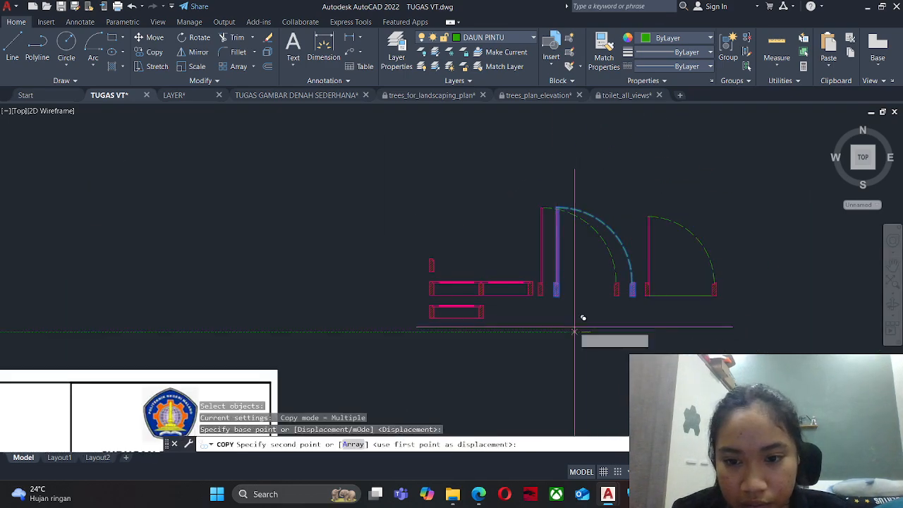
{"action": "middle_click_drag", "start_coordinate": [522, 424], "coordinate": [526, 291]}
{"action": "left_click", "coordinate": [548, 372]}
{"action": "key", "text": "Escape"}
{"action": "type", "text": "MI"}
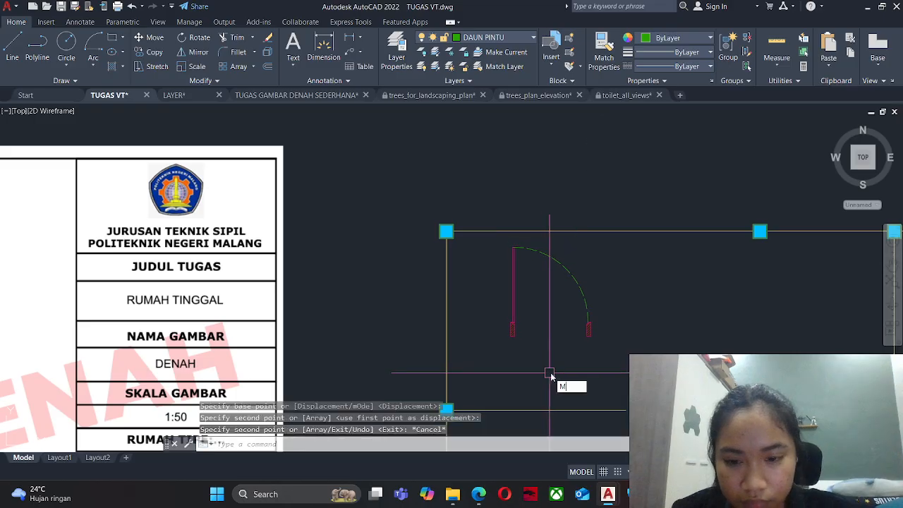
{"action": "key", "text": "Return"}
{"action": "left_click", "coordinate": [628, 359]}
{"action": "left_click", "coordinate": [502, 232]}
{"action": "left_click", "coordinate": [548, 290]}
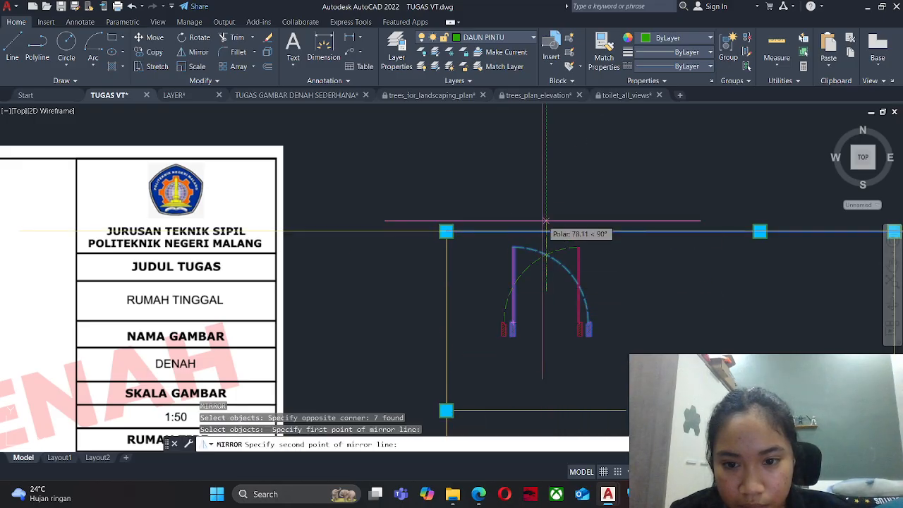
{"action": "left_click", "coordinate": [546, 203]}
{"action": "key", "text": "Return"}
Mirror the copied kitchen door about a horizontal line and erase the original so the door swings downward.
{"action": "key", "text": "Return"}
{"action": "left_click", "coordinate": [635, 353]}
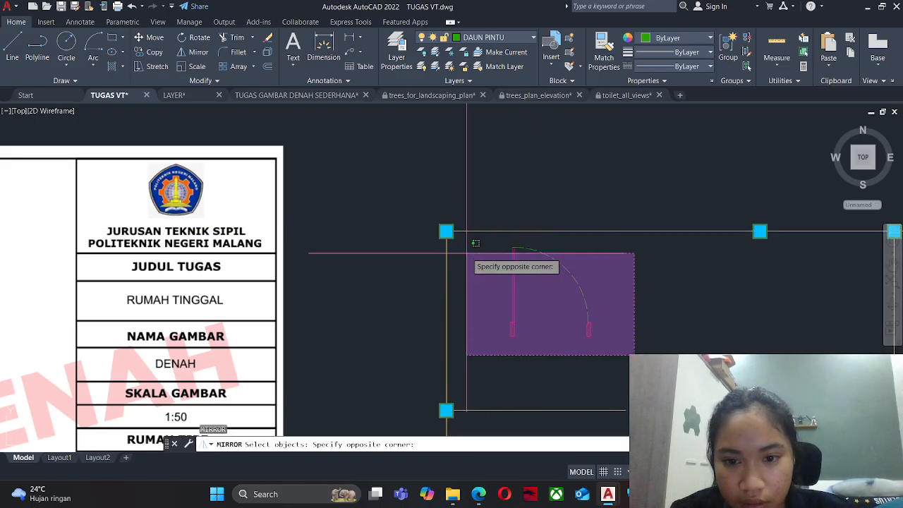
{"action": "left_click", "coordinate": [469, 250]}
{"action": "key", "text": "Return"}
{"action": "left_click", "coordinate": [549, 331]}
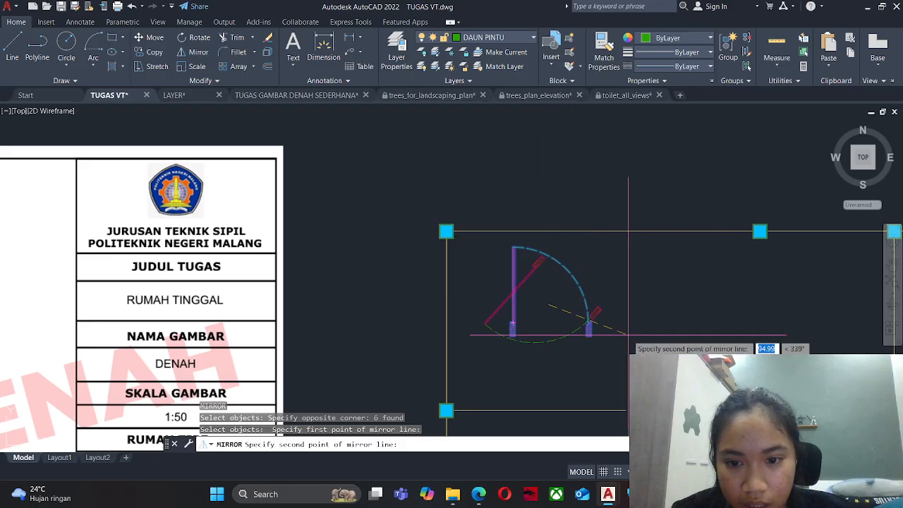
{"action": "left_click", "coordinate": [631, 308]}
{"action": "type", "text": "Y"}
{"action": "key", "text": "Return"}
{"action": "key", "text": "Escape"}
Move the mirrored kitchen door onto the upper wall with its hinge post against the right side of the upper-left column.
{"action": "middle_click_drag", "start_coordinate": [544, 310], "coordinate": [630, 296]}
{"action": "type", "text": "m"}
{"action": "key", "text": "Return"}
{"action": "left_click", "coordinate": [694, 371]}
{"action": "left_click", "coordinate": [565, 227]}
{"action": "scroll", "coordinate": [585, 258], "scroll_direction": "up", "scroll_amount": 2}
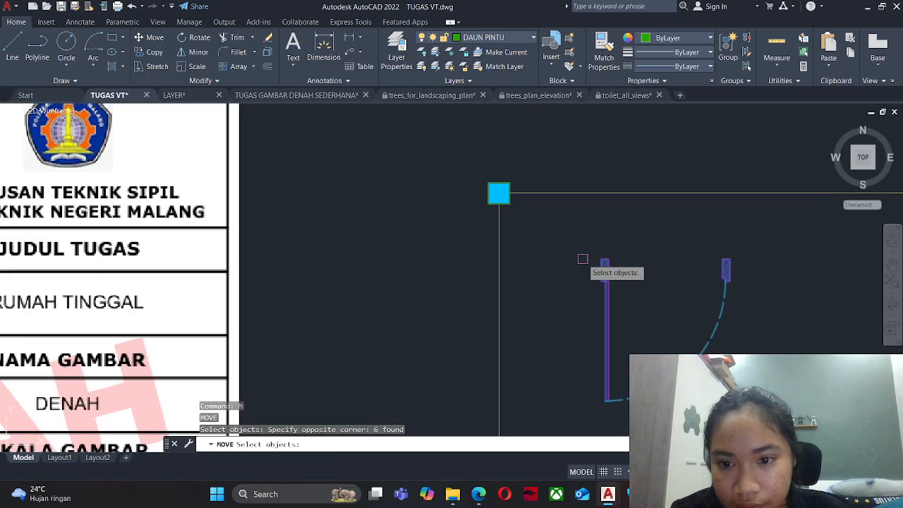
{"action": "key", "text": "Return"}
{"action": "scroll", "coordinate": [614, 268], "scroll_direction": "up", "scroll_amount": 2}
{"action": "left_click", "coordinate": [616, 275]}
{"action": "left_click", "coordinate": [466, 153]}
{"action": "scroll", "coordinate": [484, 187], "scroll_direction": "down", "scroll_amount": 4}
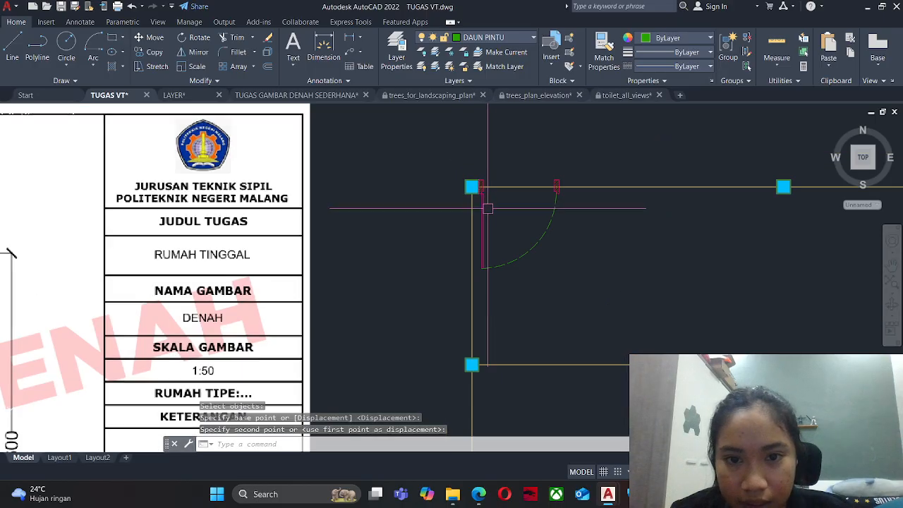
{"action": "scroll", "coordinate": [479, 181], "scroll_direction": "up", "scroll_amount": 10}
{"action": "scroll", "coordinate": [479, 246], "scroll_direction": "down", "scroll_amount": 10}
{"action": "scroll", "coordinate": [479, 251], "scroll_direction": "down", "scroll_amount": 4}
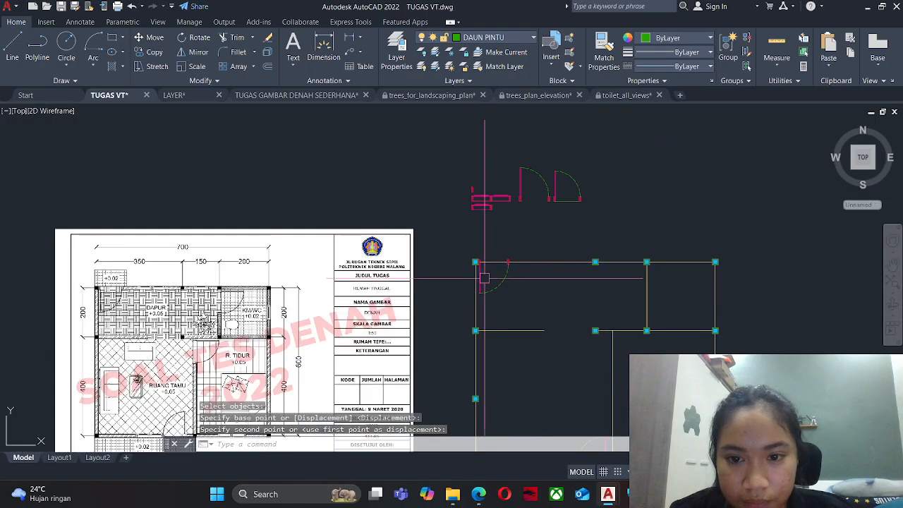
{"action": "type", "text": "co"}
{"action": "key", "text": "Return"}
{"action": "scroll", "coordinate": [480, 261], "scroll_direction": "up", "scroll_amount": 5}
{"action": "scroll", "coordinate": [487, 211], "scroll_direction": "down", "scroll_amount": 5}
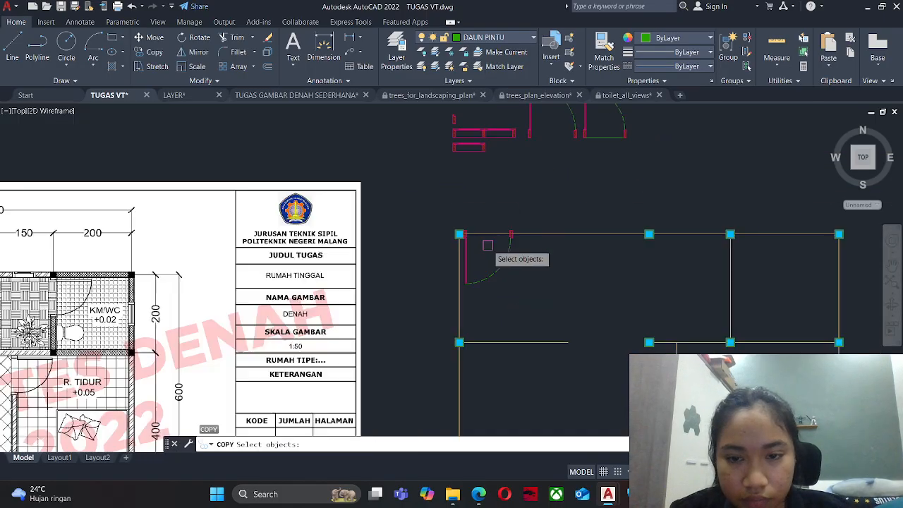
{"action": "key", "text": "Escape"}
Move the larger single door from above the plan down into the bedroom area.
{"action": "type", "text": "m"}
{"action": "key", "text": "Return"}
{"action": "left_click", "coordinate": [536, 173]}
{"action": "scroll", "coordinate": [529, 185], "scroll_direction": "up", "scroll_amount": 4}
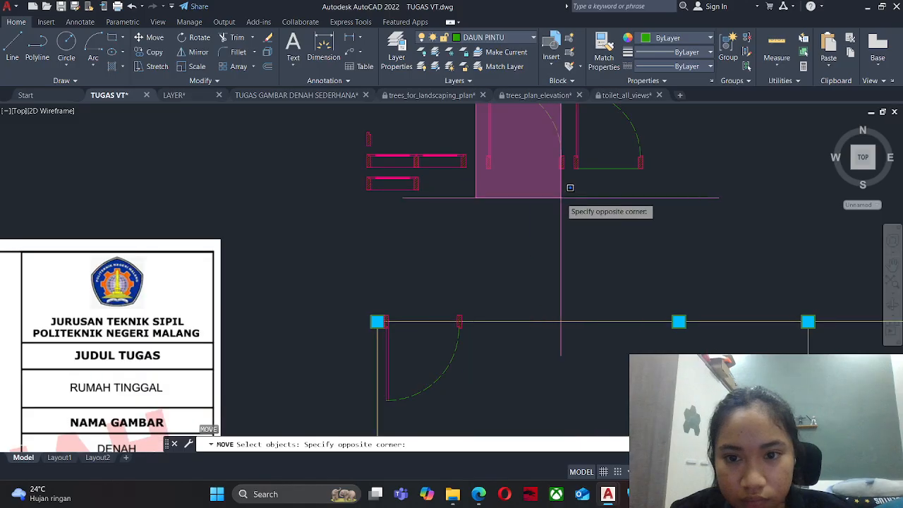
{"action": "left_click", "coordinate": [561, 198]}
{"action": "key", "text": "Return"}
{"action": "left_click", "coordinate": [535, 170]}
{"action": "scroll", "coordinate": [529, 275], "scroll_direction": "down", "scroll_amount": 2}
{"action": "middle_click_drag", "start_coordinate": [529, 275], "coordinate": [468, 181]}
{"action": "scroll", "coordinate": [477, 228], "scroll_direction": "down", "scroll_amount": 2}
{"action": "scroll", "coordinate": [573, 208], "scroll_direction": "up", "scroll_amount": 4}
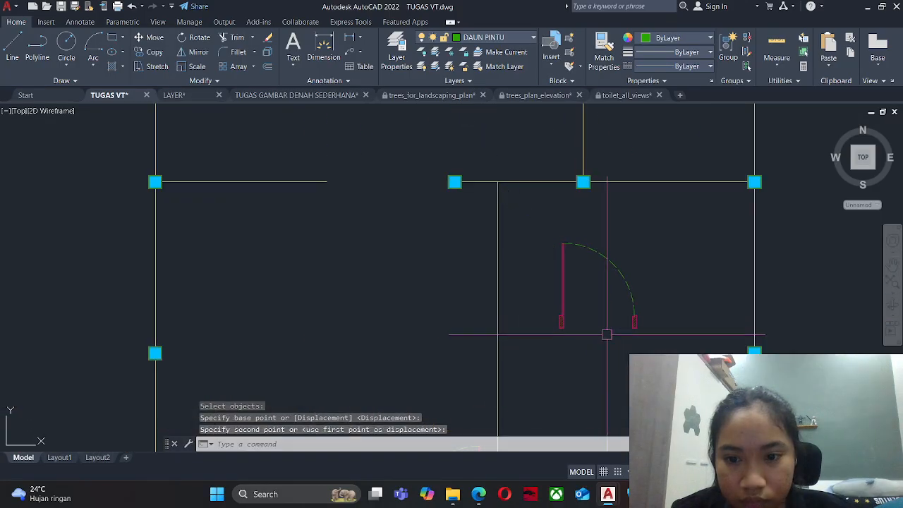
{"action": "left_click", "coordinate": [601, 337]}
Rotate the bedroom door 90 degrees clockwise so its posts line up vertically and the leaf extends to the right.
{"action": "type", "text": "ro"}
{"action": "key", "text": "Return"}
{"action": "left_click", "coordinate": [666, 360]}
{"action": "left_click", "coordinate": [542, 226]}
{"action": "key", "text": "Return"}
{"action": "left_click", "coordinate": [595, 302]}
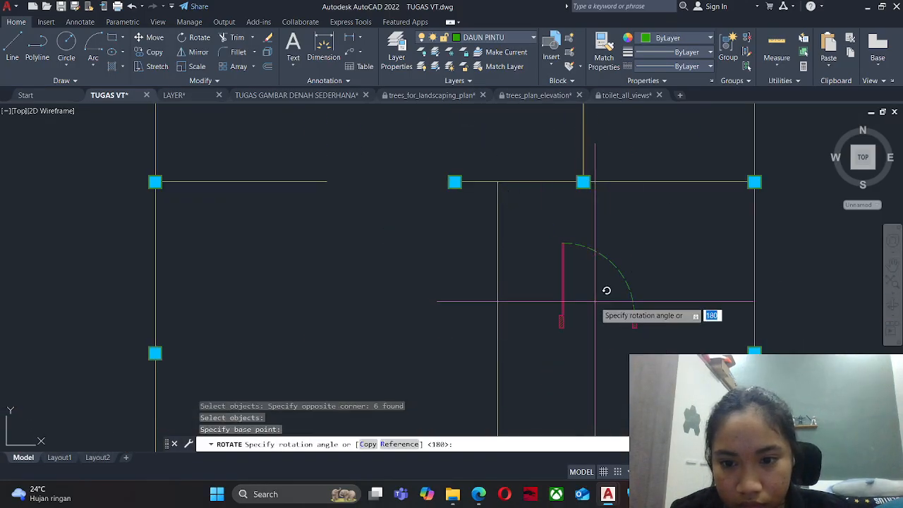
{"action": "left_click", "coordinate": [606, 293]}
Move the rotated door to the upper end of the bedroom's left wall, its hinge post level with the columns' lower edge.
{"action": "type", "text": "m"}
{"action": "key", "text": "Return"}
{"action": "left_click", "coordinate": [669, 367]}
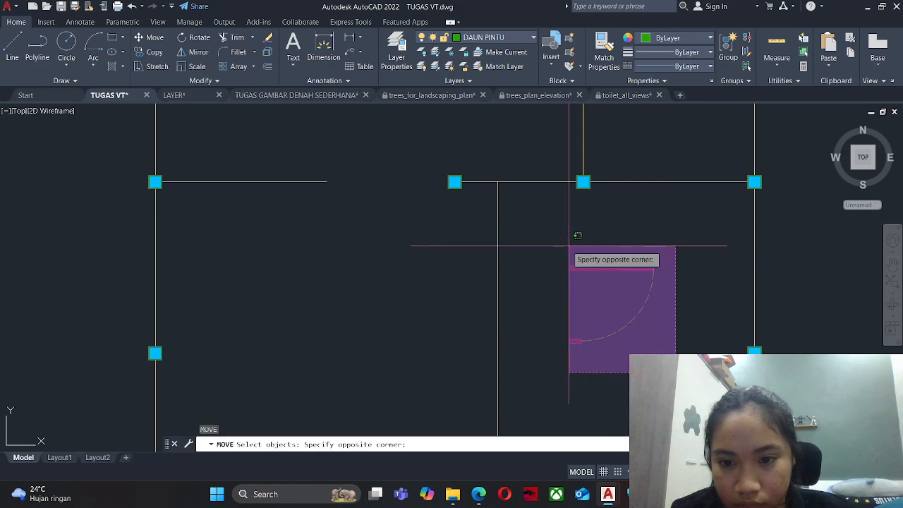
{"action": "left_click", "coordinate": [572, 243]}
{"action": "scroll", "coordinate": [572, 266], "scroll_direction": "up", "scroll_amount": 2}
{"action": "scroll", "coordinate": [572, 266], "scroll_direction": "up", "scroll_amount": 2}
{"action": "key", "text": "Return"}
{"action": "left_click", "coordinate": [577, 267]}
{"action": "scroll", "coordinate": [553, 287], "scroll_direction": "down", "scroll_amount": 4}
{"action": "scroll", "coordinate": [447, 199], "scroll_direction": "up", "scroll_amount": 4}
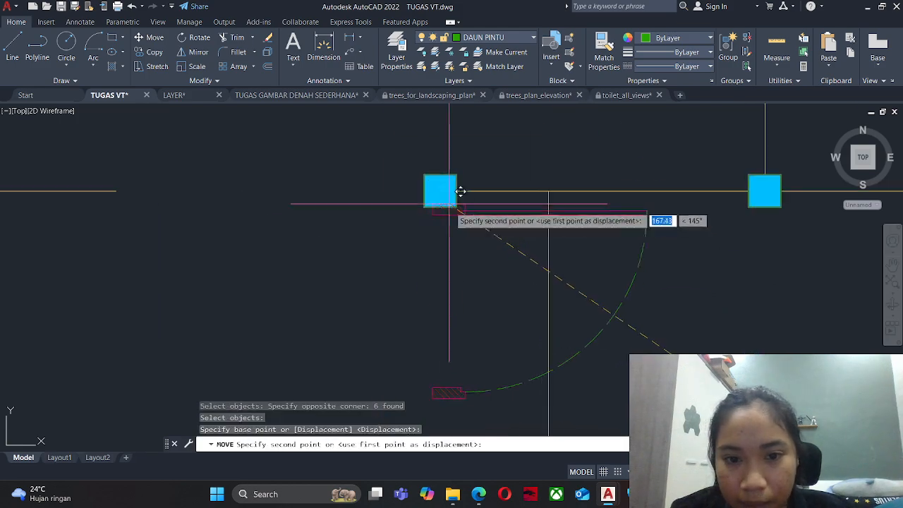
{"action": "key", "text": "Escape"}
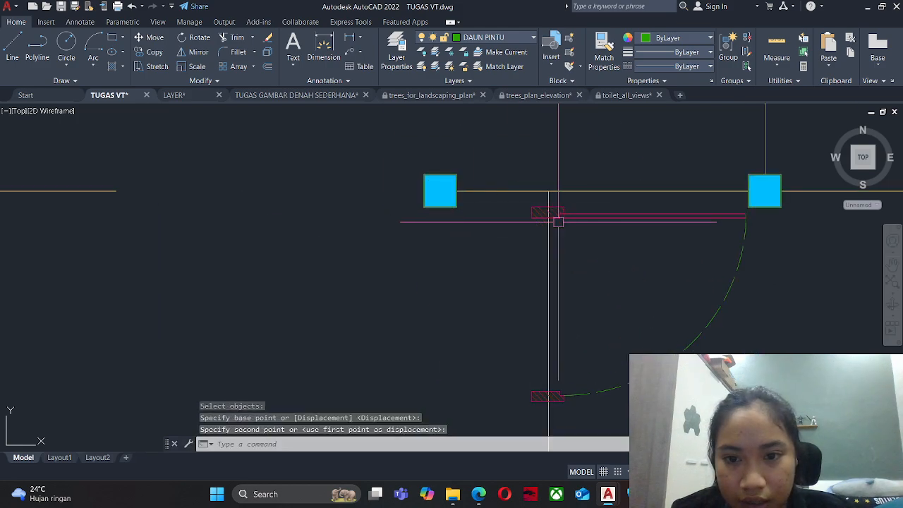
Shift the bedroom door sideways so the midpoint of its hinge post lies on the bedroom's left wall line.
{"action": "scroll", "coordinate": [558, 211], "scroll_direction": "down", "scroll_amount": 2}
{"action": "scroll", "coordinate": [579, 232], "scroll_direction": "up", "scroll_amount": 2}
{"action": "scroll", "coordinate": [564, 234], "scroll_direction": "up", "scroll_amount": 6}
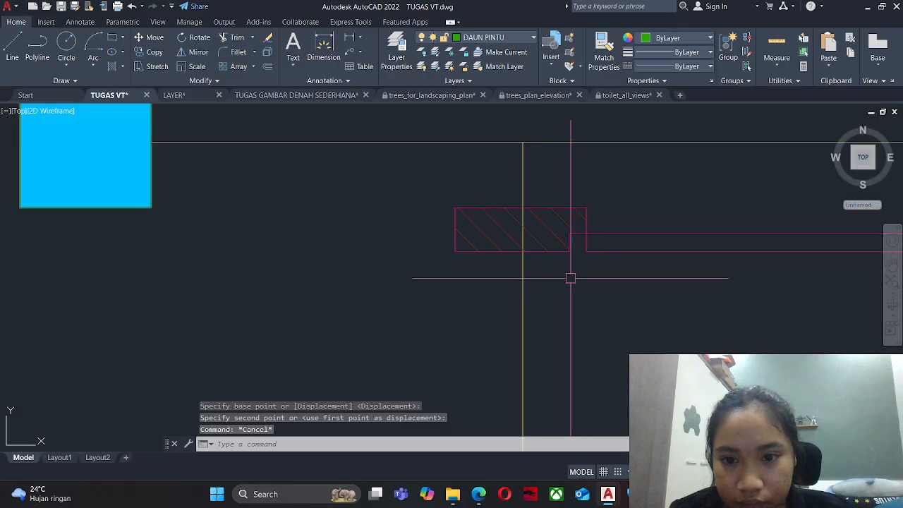
{"action": "scroll", "coordinate": [557, 271], "scroll_direction": "down", "scroll_amount": 6}
{"action": "key", "text": "Return"}
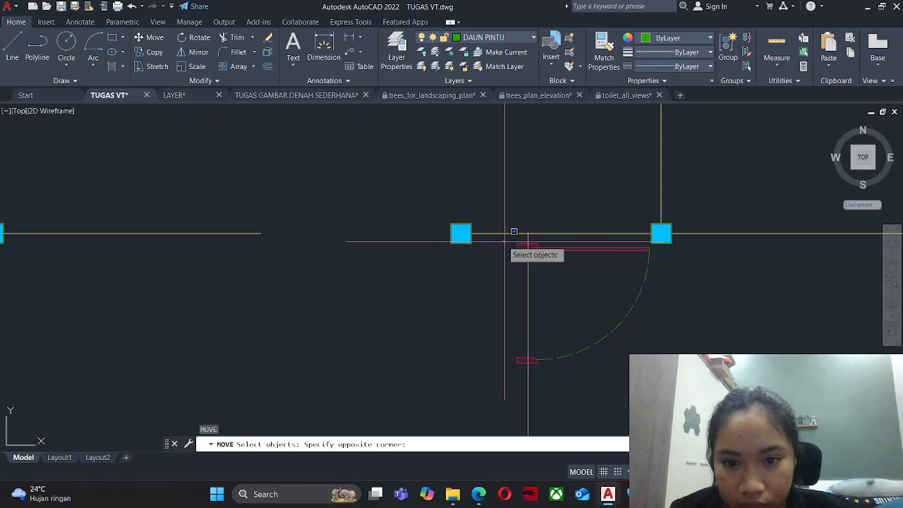
{"action": "left_click", "coordinate": [522, 240]}
{"action": "scroll", "coordinate": [543, 240], "scroll_direction": "up", "scroll_amount": 5}
{"action": "key", "text": "Return"}
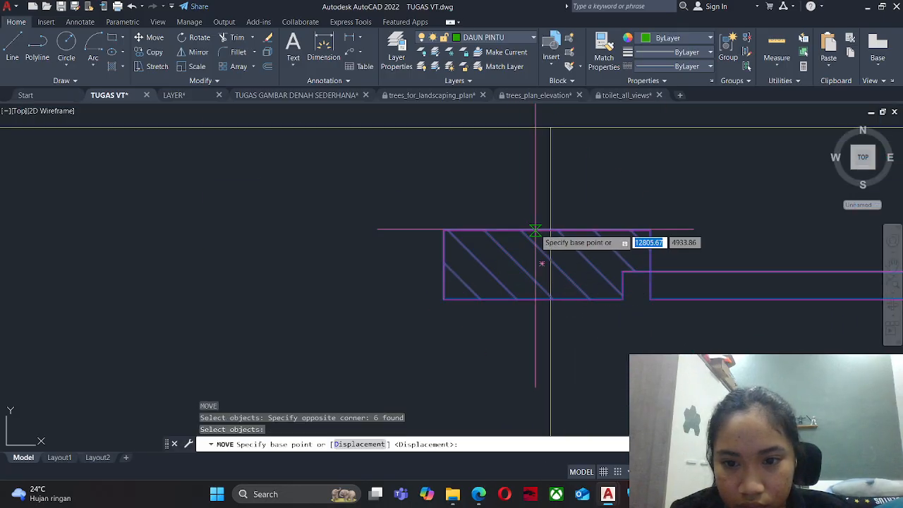
{"action": "left_click", "coordinate": [548, 230]}
{"action": "scroll", "coordinate": [557, 221], "scroll_direction": "up", "scroll_amount": 3}
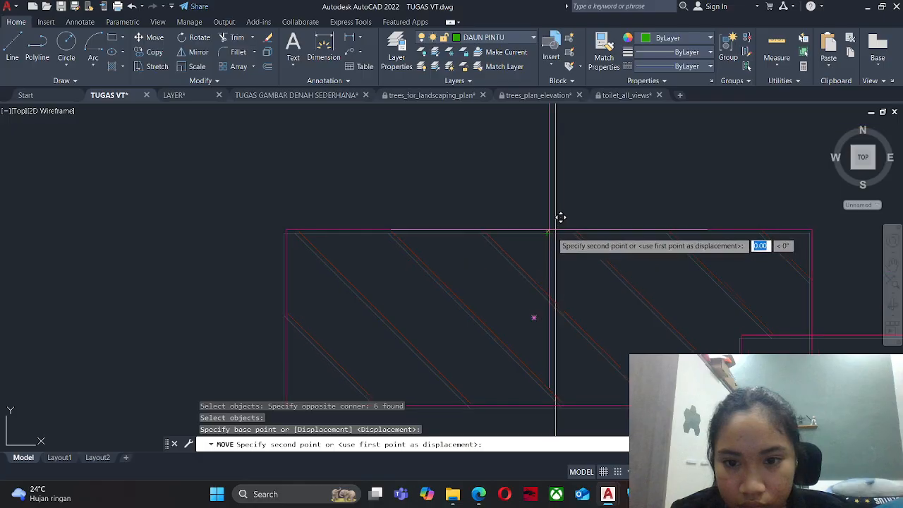
{"action": "left_click", "coordinate": [555, 232]}
{"action": "scroll", "coordinate": [423, 247], "scroll_direction": "down", "scroll_amount": 5}
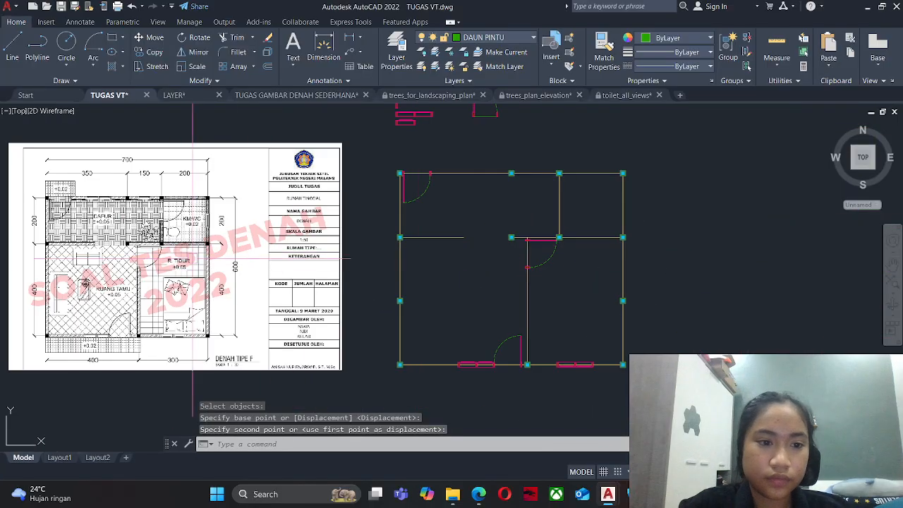
{"action": "key", "text": "Escape"}
{"action": "key", "text": "Escape"}
Copy the smaller door with the threshold line from above the plan into the kitchen area beside the bathroom.
{"action": "key", "text": "Return"}
{"action": "middle_click_drag", "start_coordinate": [449, 199], "coordinate": [455, 294]}
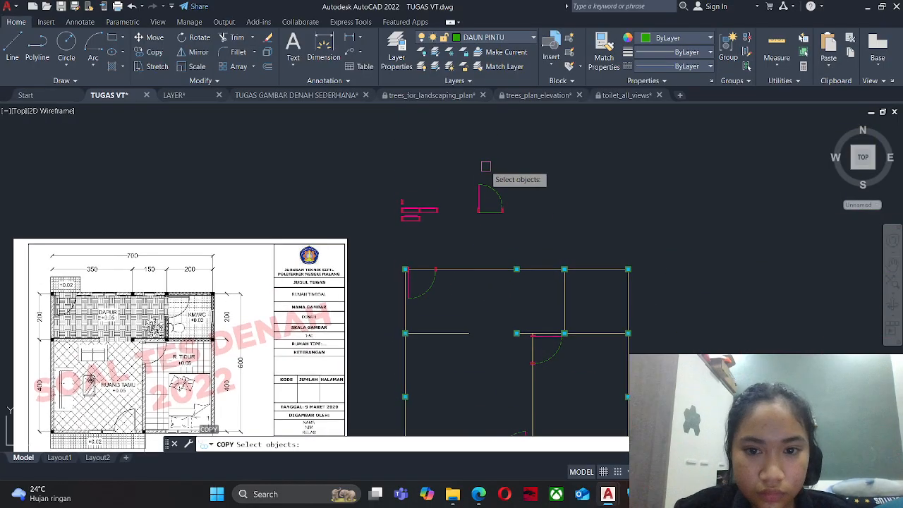
{"action": "scroll", "coordinate": [486, 162], "scroll_direction": "up", "scroll_amount": 2}
{"action": "left_click", "coordinate": [447, 177]}
{"action": "left_click", "coordinate": [583, 305]}
{"action": "key", "text": "Return"}
{"action": "left_click", "coordinate": [493, 240]}
{"action": "middle_click_drag", "start_coordinate": [559, 325], "coordinate": [518, 240]}
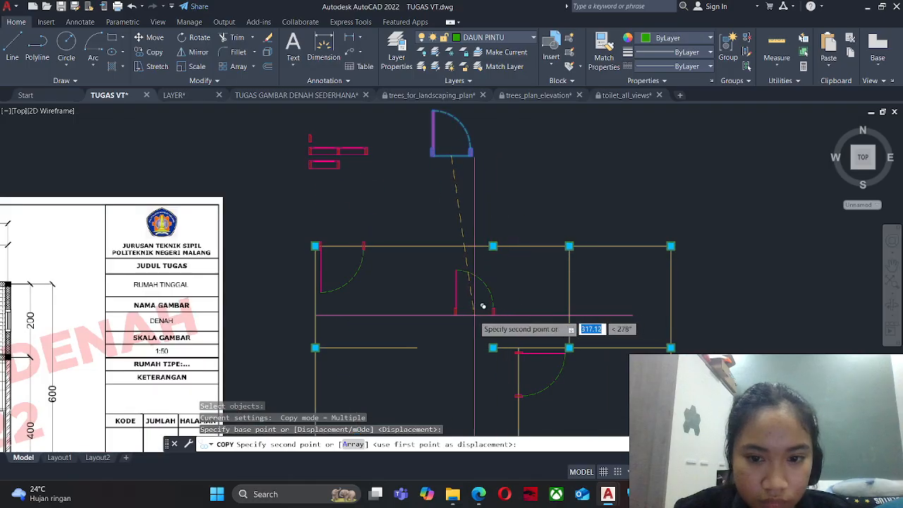
{"action": "left_click", "coordinate": [474, 316]}
{"action": "key", "text": "Escape"}
Move the copied bathroom door's threshold line from the posts' lower edge up to the rebate corner at the leaf.
{"action": "middle_click_drag", "start_coordinate": [100, 312], "coordinate": [319, 310]}
{"action": "scroll", "coordinate": [177, 301], "scroll_direction": "up", "scroll_amount": 3}
{"action": "scroll", "coordinate": [264, 283], "scroll_direction": "down", "scroll_amount": 3}
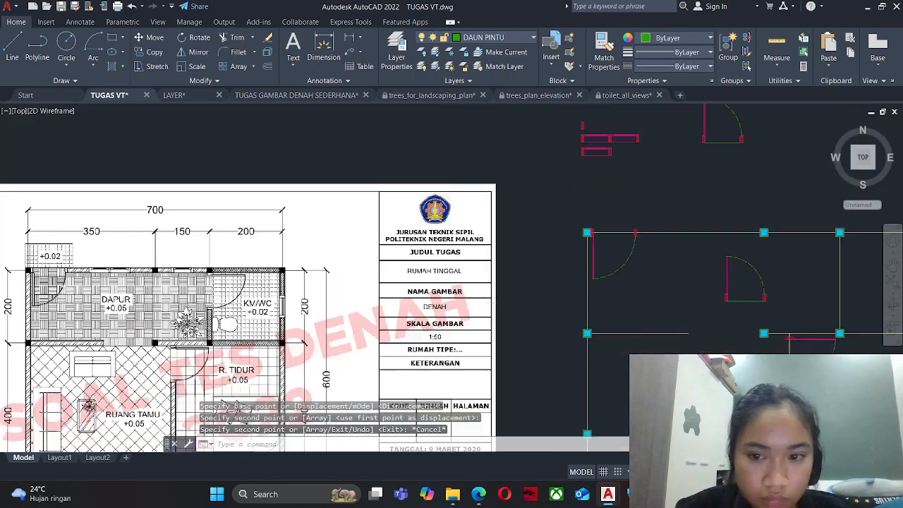
{"action": "middle_click_drag", "start_coordinate": [740, 307], "coordinate": [571, 304]}
{"action": "scroll", "coordinate": [573, 304], "scroll_direction": "up", "scroll_amount": 6}
{"action": "key", "text": "Escape"}
{"action": "left_click", "coordinate": [583, 256]}
{"action": "left_click", "coordinate": [555, 301]}
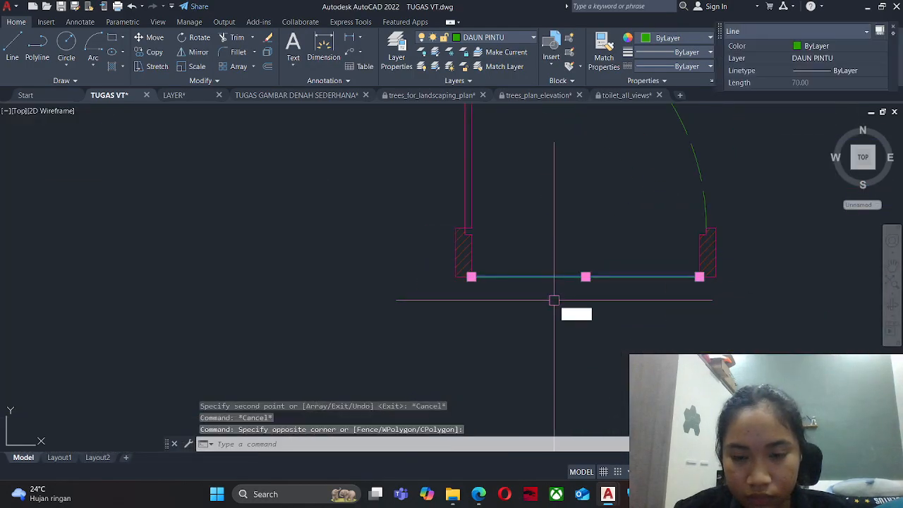
{"action": "type", "text": "m"}
{"action": "key", "text": "Return"}
{"action": "left_click", "coordinate": [471, 276]}
{"action": "left_click", "coordinate": [473, 235]}
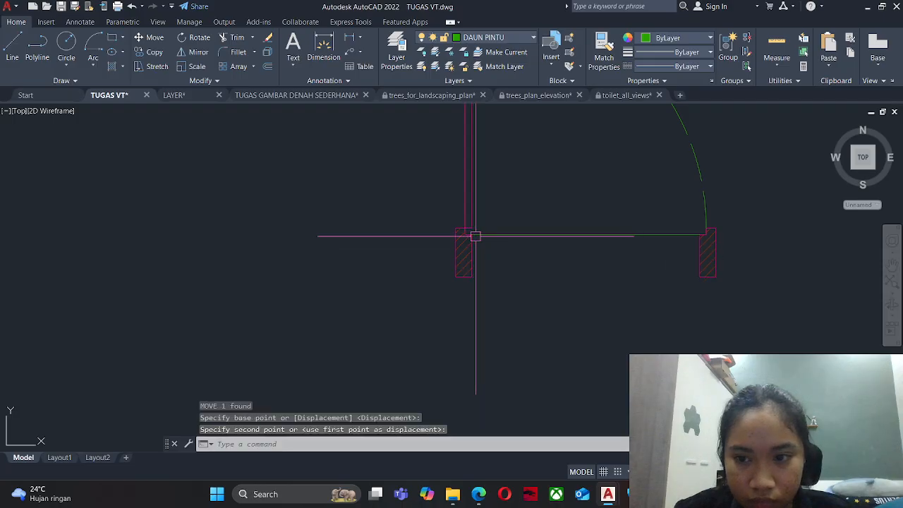
{"action": "key", "text": "Escape"}
{"action": "left_click", "coordinate": [617, 214]}
{"action": "left_click", "coordinate": [565, 282]}
{"action": "key", "text": "Escape"}
{"action": "scroll", "coordinate": [514, 260], "scroll_direction": "down", "scroll_amount": 6}
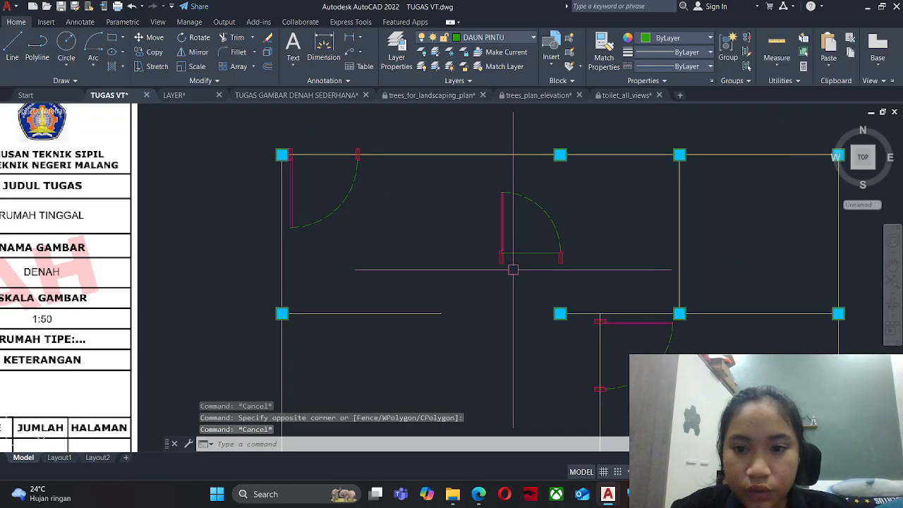
{"action": "key", "text": "Escape"}
{"action": "left_click", "coordinate": [608, 289]}
{"action": "left_click", "coordinate": [479, 182]}
{"action": "key", "text": "Escape"}
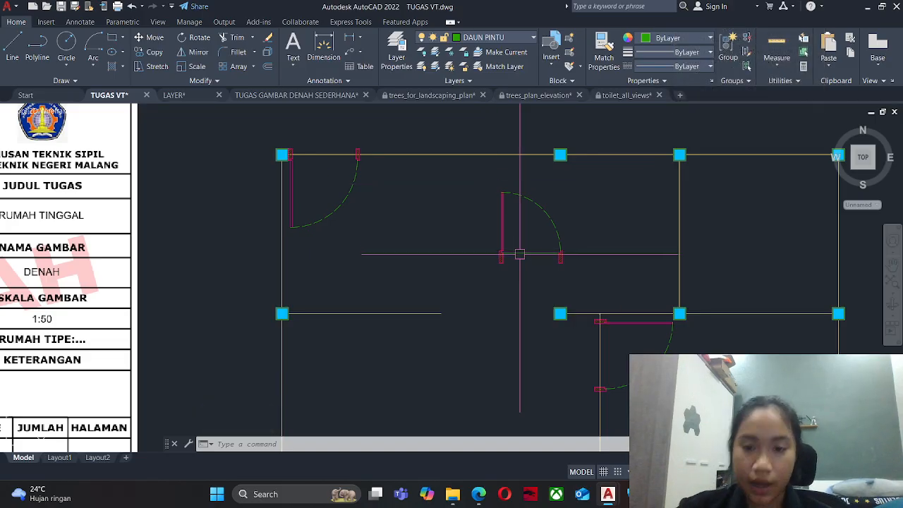
Assign the copied bathroom door's threshold line to the GARIS LANTAI layer.
{"action": "scroll", "coordinate": [522, 252], "scroll_direction": "up", "scroll_amount": 4}
{"action": "left_click", "coordinate": [577, 207]}
{"action": "left_click", "coordinate": [531, 258]}
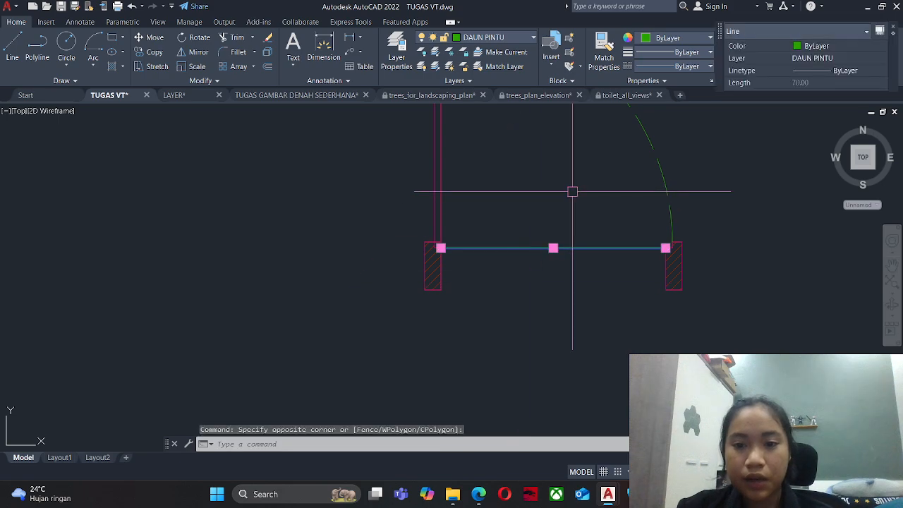
{"action": "left_click", "coordinate": [490, 39]}
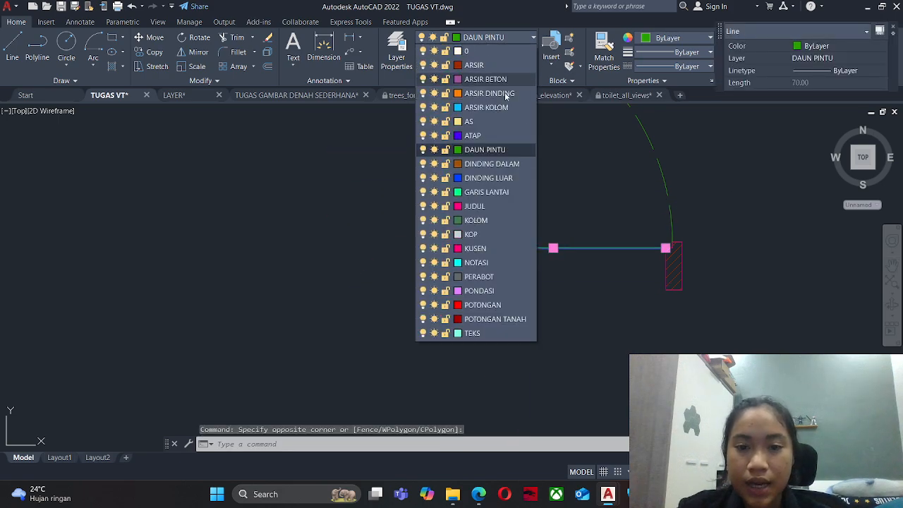
{"action": "left_click", "coordinate": [498, 192]}
{"action": "key", "text": "Escape"}
{"action": "key", "text": "Escape"}
{"action": "key", "text": "Escape"}
{"action": "scroll", "coordinate": [468, 337], "scroll_direction": "down", "scroll_amount": 2}
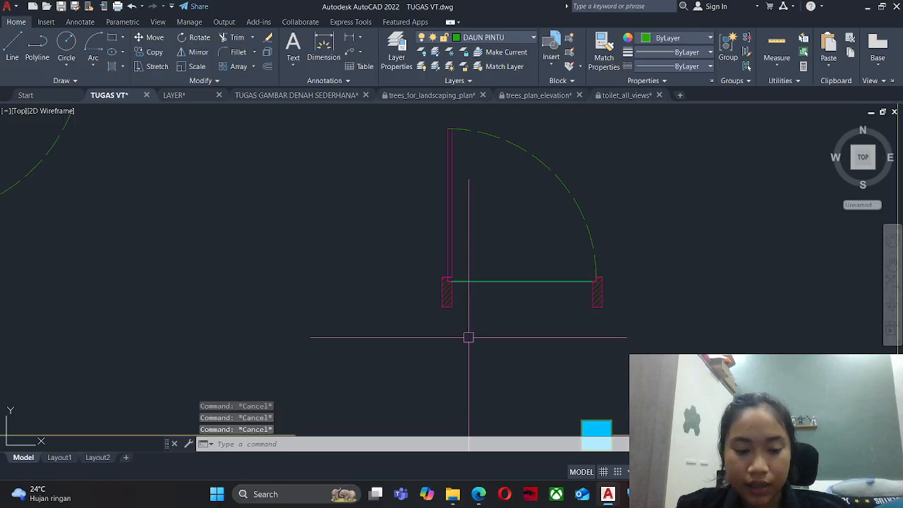
Rotate the copied bathroom door with its threshold 270° so the leaf lies horizontally above the opening.
{"action": "type", "text": "RO"}
{"action": "key", "text": "Return"}
{"action": "left_click", "coordinate": [639, 371]}
{"action": "left_click", "coordinate": [413, 133]}
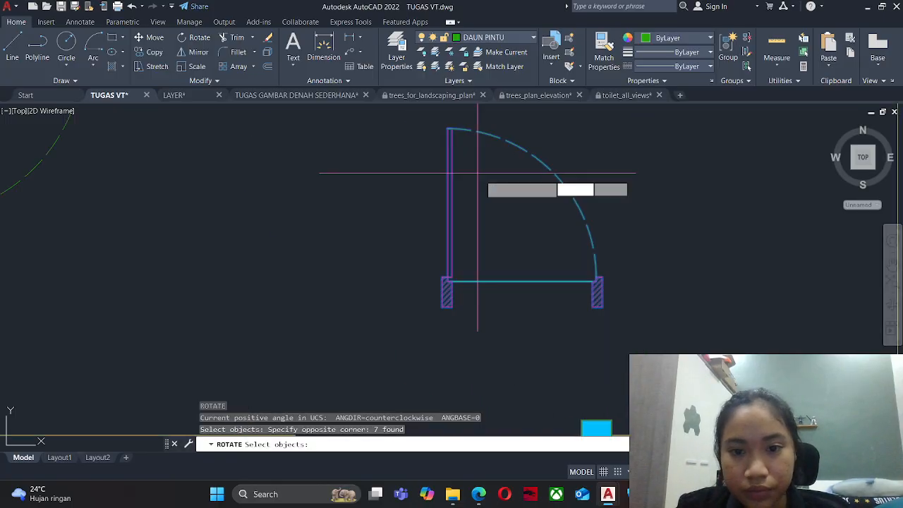
{"action": "key", "text": "Return"}
{"action": "left_click", "coordinate": [488, 182]}
{"action": "left_click", "coordinate": [488, 189]}
Move the rotated door to the upper end of the bathroom's left wall, its hinge post centred on the wall line directly below the column.
{"action": "scroll", "coordinate": [460, 230], "scroll_direction": "down", "scroll_amount": 4}
{"action": "middle_click_drag", "start_coordinate": [475, 272], "coordinate": [713, 275]}
{"action": "scroll", "coordinate": [637, 285], "scroll_direction": "down", "scroll_amount": 2}
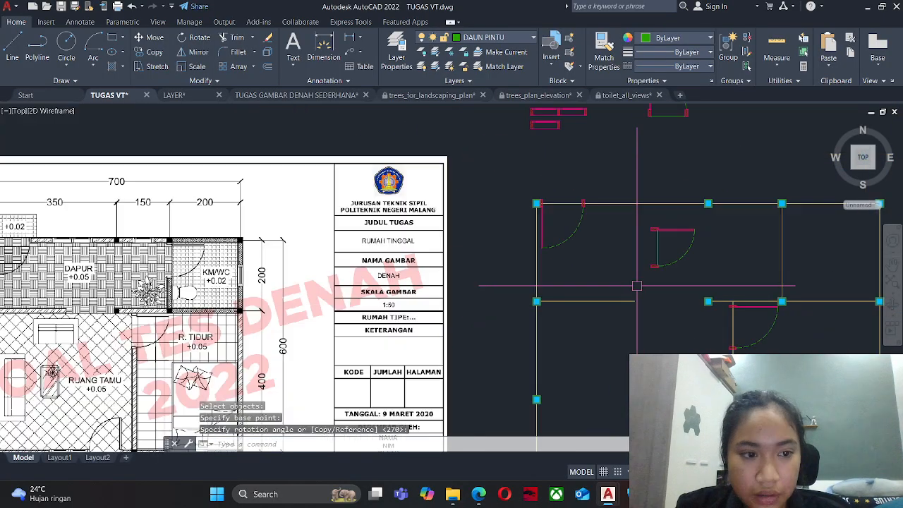
{"action": "type", "text": "M"}
{"action": "key", "text": "Return"}
{"action": "scroll", "coordinate": [663, 275], "scroll_direction": "up", "scroll_amount": 3}
{"action": "scroll", "coordinate": [680, 275], "scroll_direction": "up", "scroll_amount": 3}
{"action": "left_click", "coordinate": [720, 276]}
{"action": "left_click", "coordinate": [597, 163]}
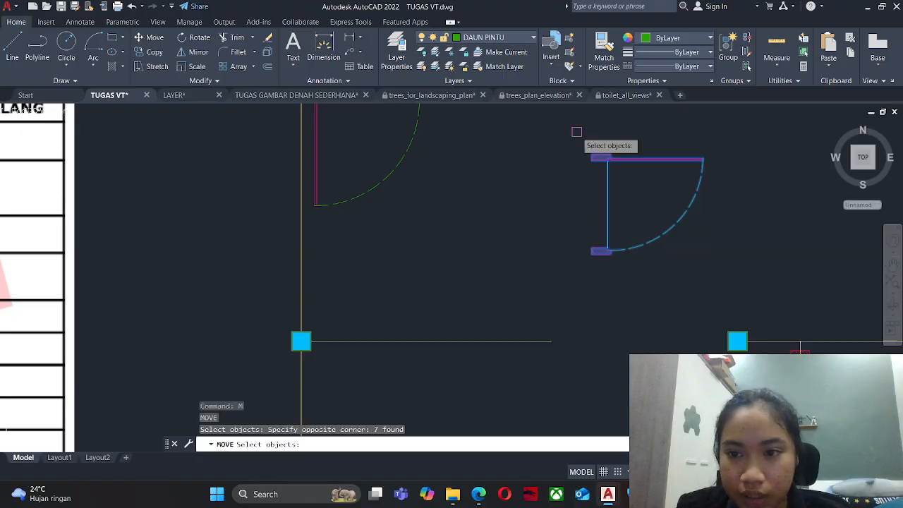
{"action": "scroll", "coordinate": [604, 169], "scroll_direction": "up", "scroll_amount": 2}
{"action": "key", "text": "Return"}
{"action": "left_click", "coordinate": [601, 170]}
{"action": "scroll", "coordinate": [557, 235], "scroll_direction": "down", "scroll_amount": 4}
{"action": "middle_click_drag", "start_coordinate": [760, 250], "coordinate": [484, 258]}
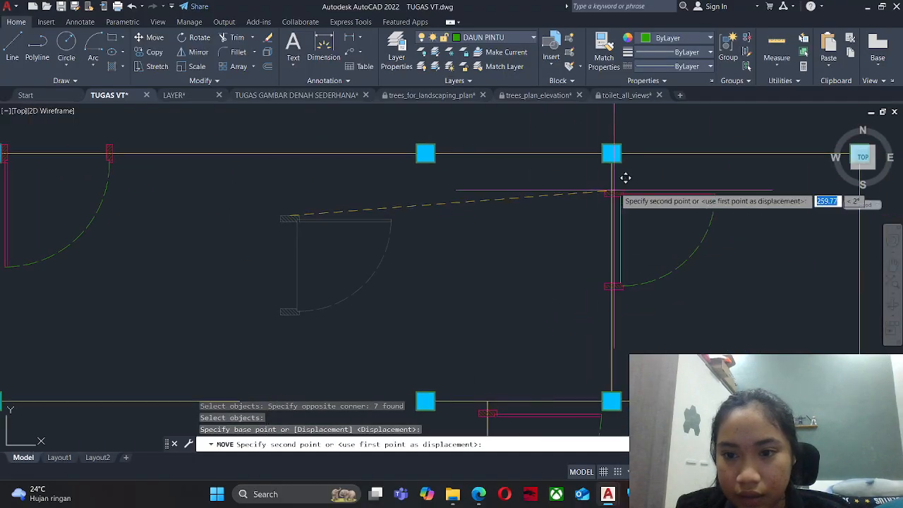
{"action": "scroll", "coordinate": [619, 177], "scroll_direction": "up", "scroll_amount": 2}
{"action": "key", "text": "Escape"}
{"action": "scroll", "coordinate": [492, 277], "scroll_direction": "down", "scroll_amount": 5}
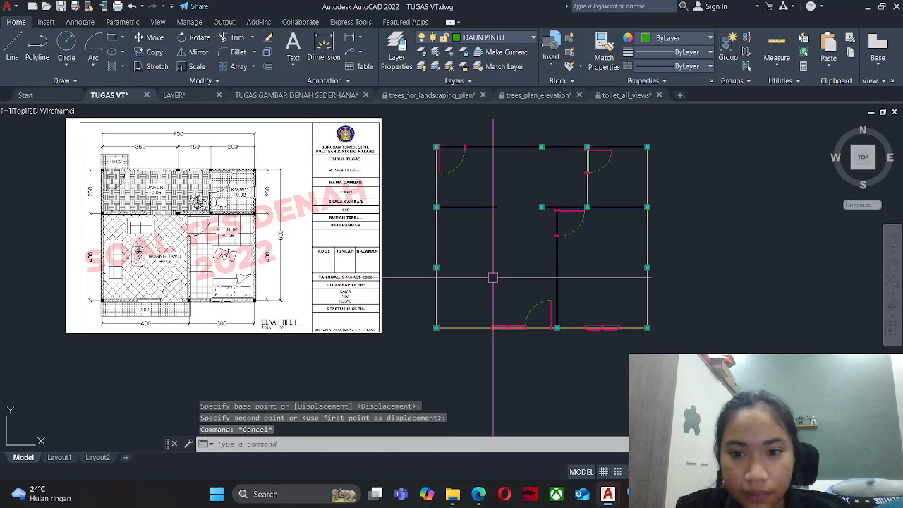
Erase the spare small door left above the plan.
{"action": "mouse_move", "coordinate": [492, 278]}
{"action": "middle_mouse_down"}
{"action": "mouse_move", "coordinate": [500, 280]}
{"action": "mouse_move", "coordinate": [447, 297]}
{"action": "middle_mouse_up"}
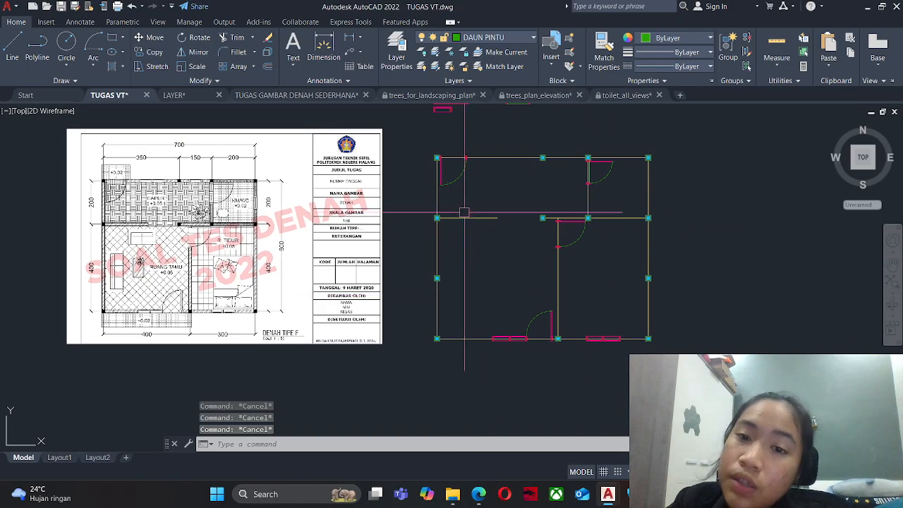
{"action": "middle_click_drag", "start_coordinate": [465, 212], "coordinate": [464, 268]}
{"action": "left_click", "coordinate": [566, 177]}
{"action": "left_click", "coordinate": [493, 117]}
{"action": "type", "text": "E"}
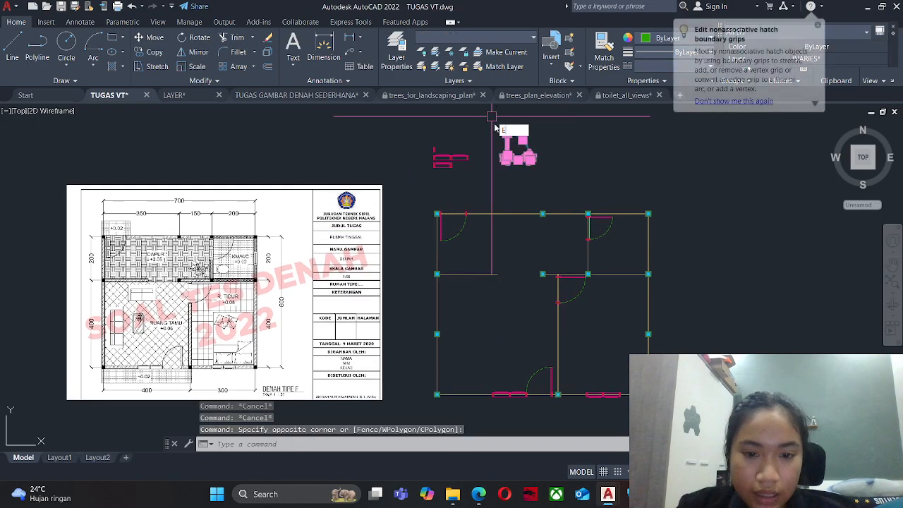
{"action": "key", "text": "Return"}
{"action": "key", "text": "Escape"}
Copy the double and single window frames from above the plan to just above the kitchen's upper wall.
{"action": "scroll", "coordinate": [452, 147], "scroll_direction": "up", "scroll_amount": 4}
{"action": "scroll", "coordinate": [404, 148], "scroll_direction": "up", "scroll_amount": 2}
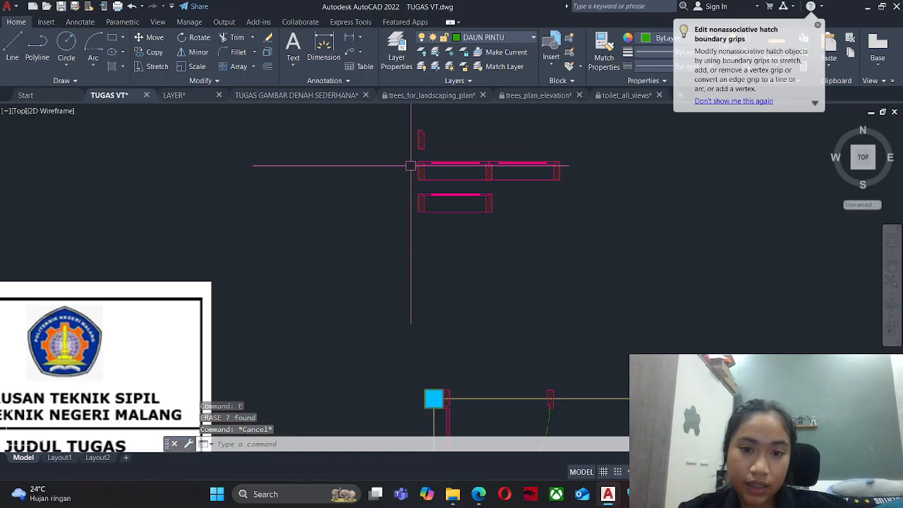
{"action": "key", "text": "Return"}
{"action": "left_click", "coordinate": [395, 153]}
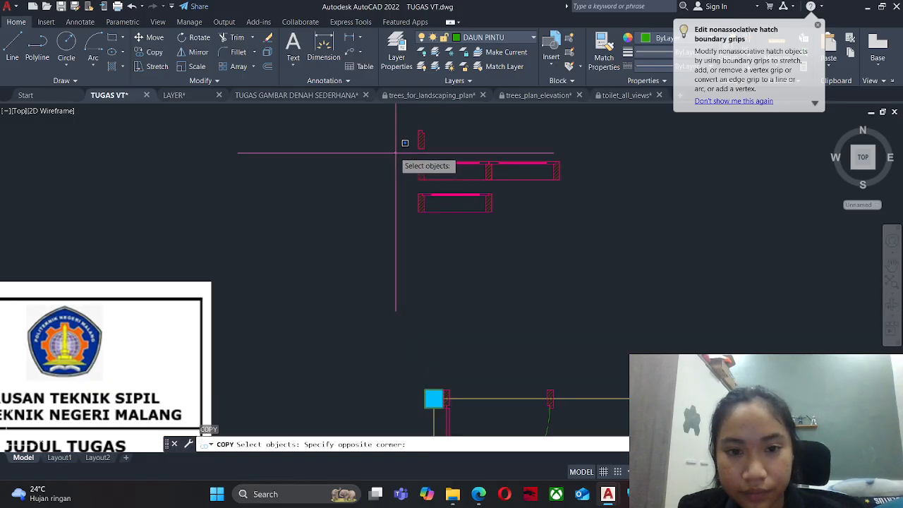
{"action": "left_click", "coordinate": [610, 235]}
{"action": "key", "text": "Return"}
{"action": "left_click", "coordinate": [499, 198]}
{"action": "middle_click_drag", "start_coordinate": [661, 384], "coordinate": [400, 263]}
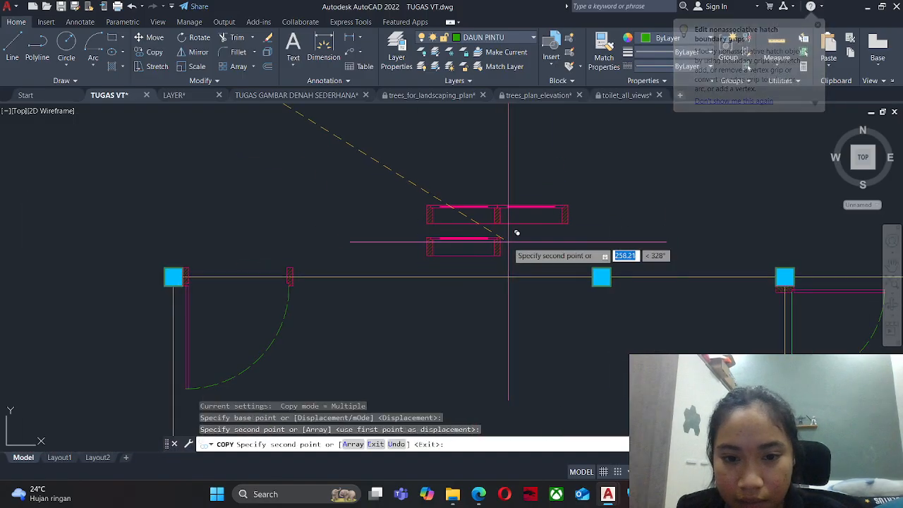
{"action": "left_click", "coordinate": [513, 235]}
{"action": "scroll", "coordinate": [509, 291], "scroll_direction": "down", "scroll_amount": 4}
{"action": "key", "text": "Escape"}
{"action": "key", "text": "Escape"}
{"action": "middle_click_drag", "start_coordinate": [514, 290], "coordinate": [532, 226]}
{"action": "key", "text": "Escape"}
{"action": "middle_click_drag", "start_coordinate": [593, 267], "coordinate": [591, 263]}
{"action": "key", "text": "Escape"}
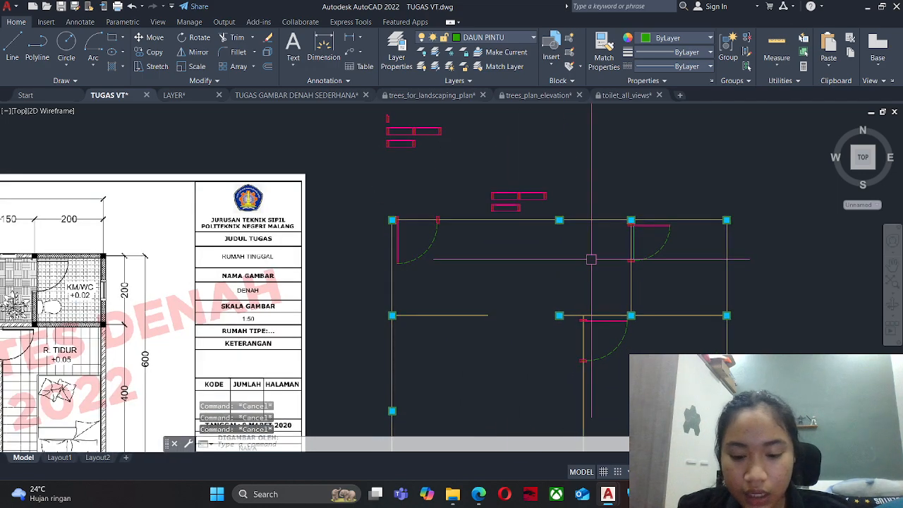
Draw a short vertical guide line down from the midpoint between the two middle columns on the upper wall.
{"action": "type", "text": "L"}
{"action": "key", "text": "Return"}
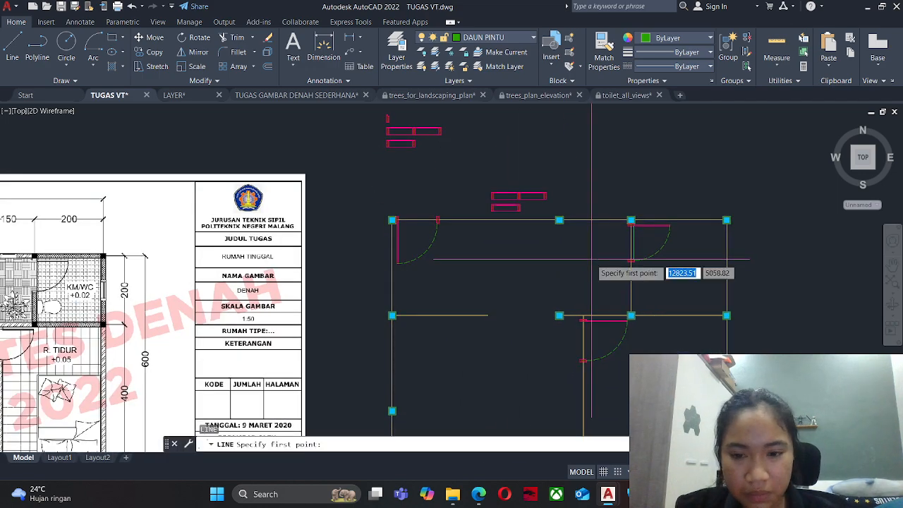
{"action": "right_click", "coordinate": [591, 259], "text": "shift"}
{"action": "left_click", "coordinate": [621, 209]}
{"action": "scroll", "coordinate": [720, 212], "scroll_direction": "up", "scroll_amount": 3}
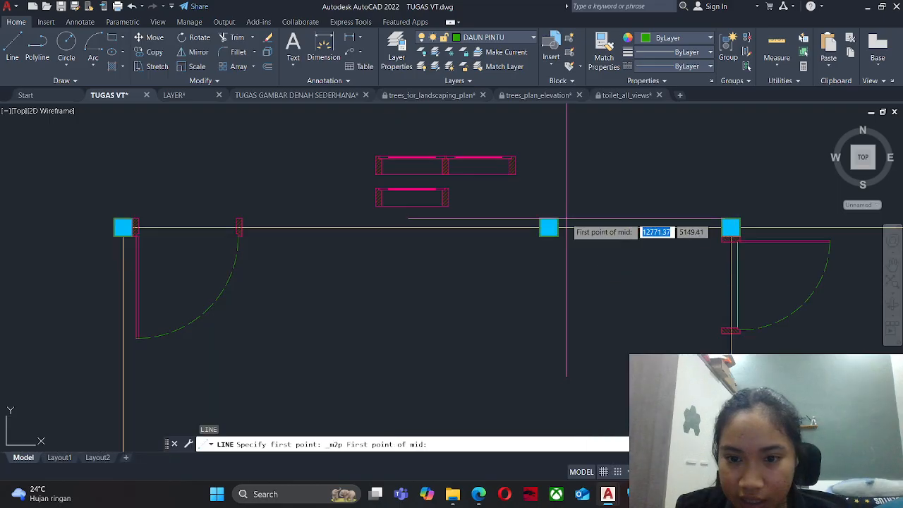
{"action": "left_click", "coordinate": [730, 228]}
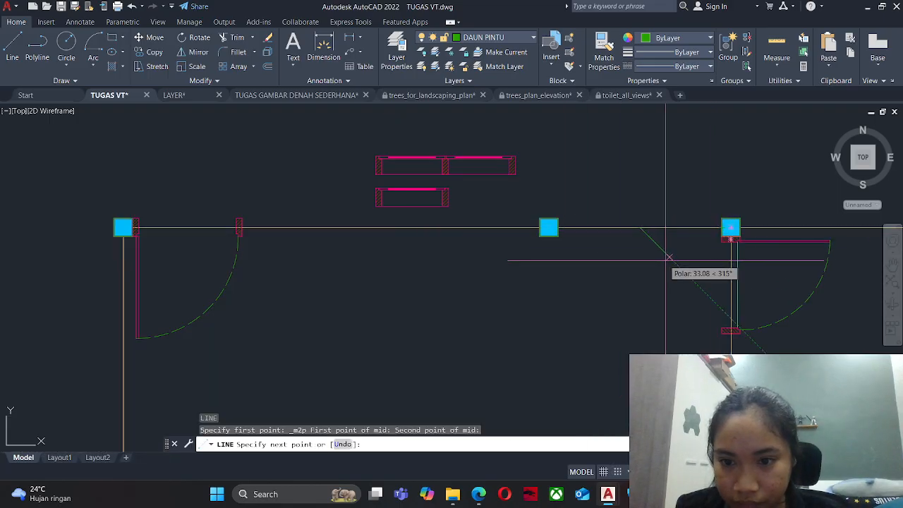
{"action": "left_click", "coordinate": [641, 247]}
{"action": "key", "text": "Escape"}
{"action": "key", "text": "Return"}
{"action": "key", "text": "Return"}
{"action": "key", "text": "Escape"}
{"action": "key", "text": "Escape"}
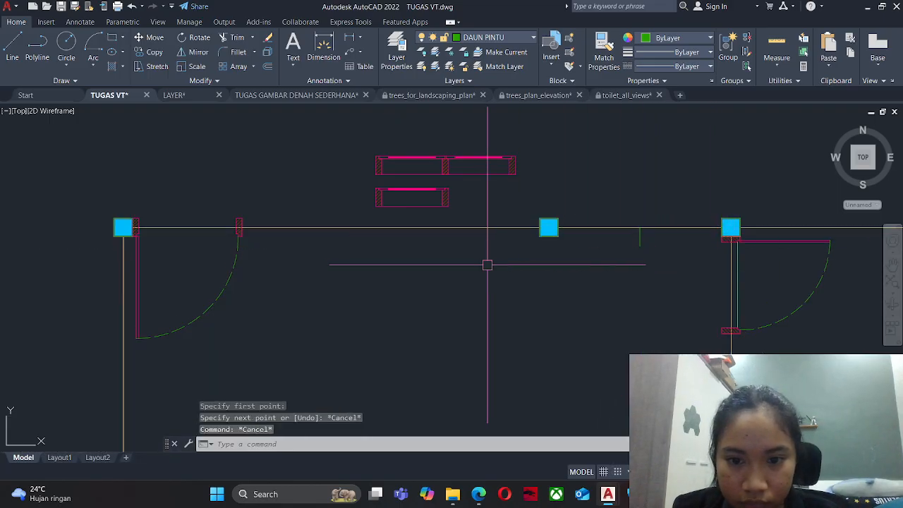
Draw a vertical guide line about 41 units long down from the midpoint between the kitchen door's outer post and the next column.
{"action": "right_click", "coordinate": [482, 267], "text": "shift"}
{"action": "left_click", "coordinate": [531, 211]}
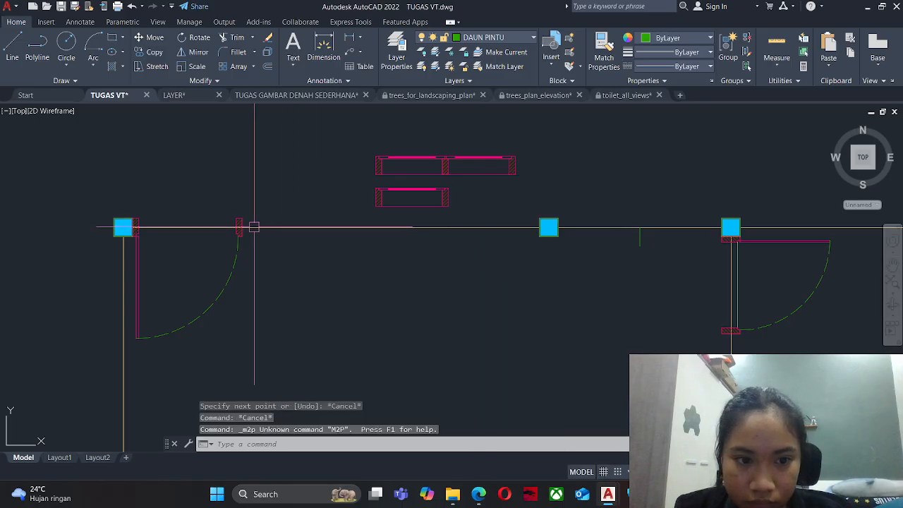
{"action": "key", "text": "Return"}
{"action": "right_click", "coordinate": [324, 247], "text": "shift"}
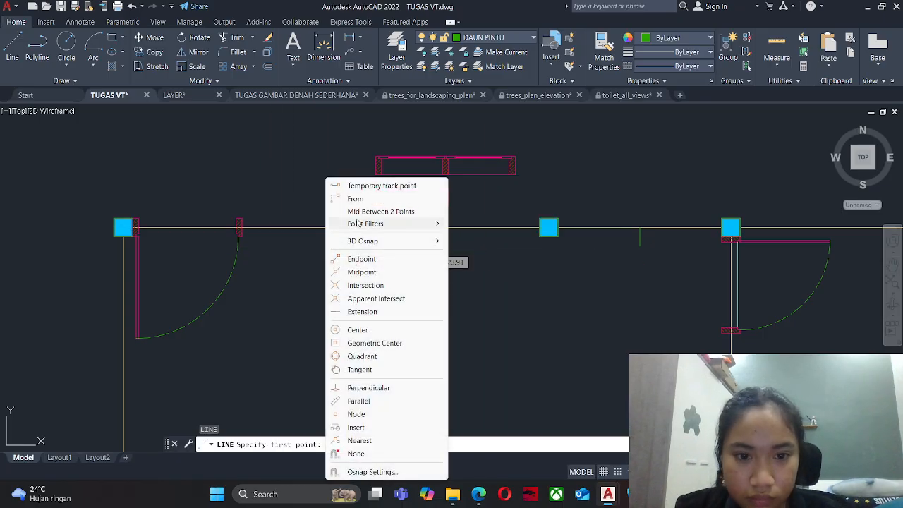
{"action": "left_click", "coordinate": [381, 211]}
{"action": "scroll", "coordinate": [261, 221], "scroll_direction": "up", "scroll_amount": 5}
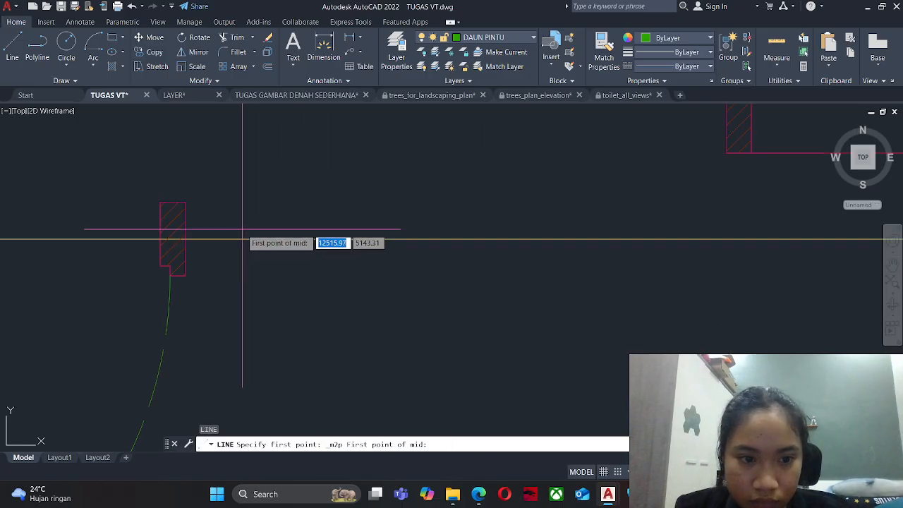
{"action": "left_click", "coordinate": [184, 238]}
{"action": "scroll", "coordinate": [248, 326], "scroll_direction": "down", "scroll_amount": 3}
{"action": "left_click", "coordinate": [697, 290]}
{"action": "scroll", "coordinate": [424, 344], "scroll_direction": "down", "scroll_amount": 3}
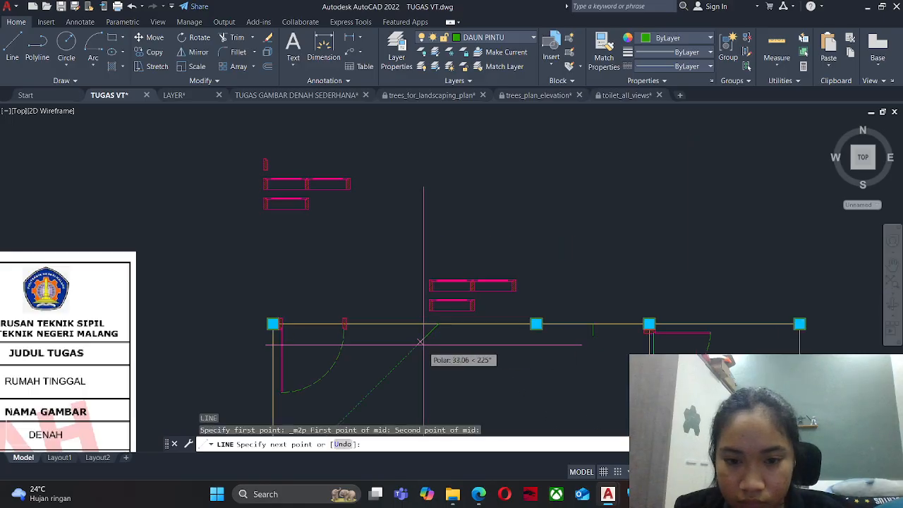
{"action": "left_click", "coordinate": [436, 346]}
{"action": "key", "text": "Escape"}
Move the single window by its lower edge's midpoint onto the guide line between the two middle columns.
{"action": "key", "text": "Return"}
{"action": "scroll", "coordinate": [437, 290], "scroll_direction": "up", "scroll_amount": 2}
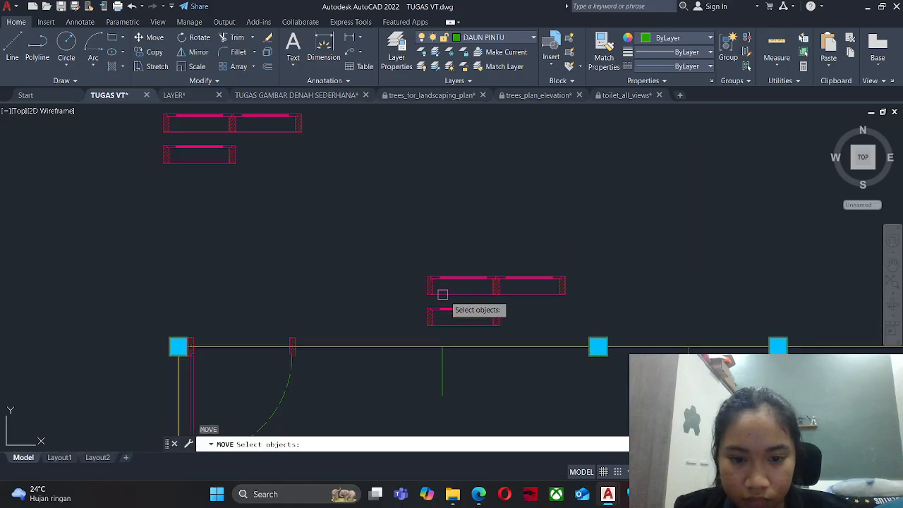
{"action": "scroll", "coordinate": [455, 290], "scroll_direction": "down", "scroll_amount": 2}
{"action": "scroll", "coordinate": [458, 309], "scroll_direction": "down", "scroll_amount": 2}
{"action": "middle_click_drag", "start_coordinate": [444, 321], "coordinate": [546, 285]}
{"action": "middle_click_drag", "start_coordinate": [43, 331], "coordinate": [325, 337]}
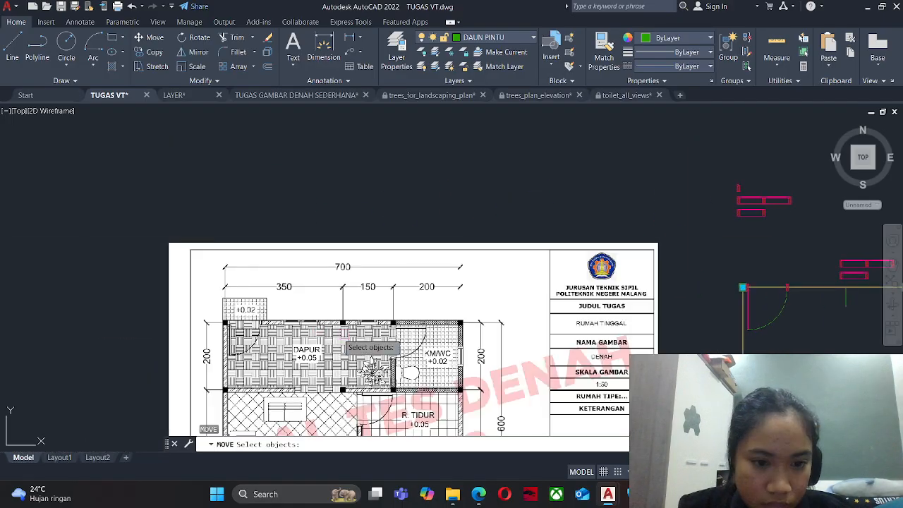
{"action": "scroll", "coordinate": [318, 328], "scroll_direction": "up", "scroll_amount": 2}
{"action": "scroll", "coordinate": [318, 327], "scroll_direction": "down", "scroll_amount": 4}
{"action": "middle_click_drag", "start_coordinate": [600, 314], "coordinate": [348, 313]}
{"action": "scroll", "coordinate": [399, 294], "scroll_direction": "up", "scroll_amount": 6}
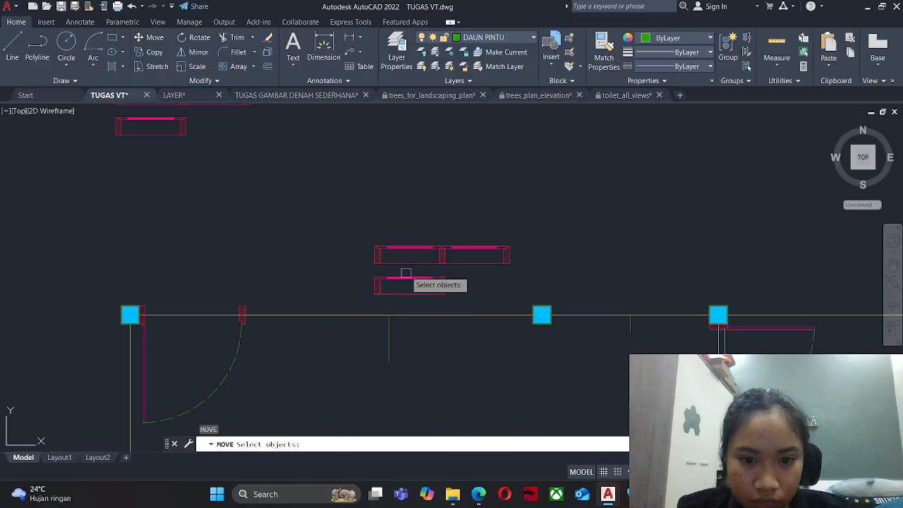
{"action": "left_click", "coordinate": [366, 265]}
{"action": "left_click", "coordinate": [494, 311]}
{"action": "key", "text": "Return"}
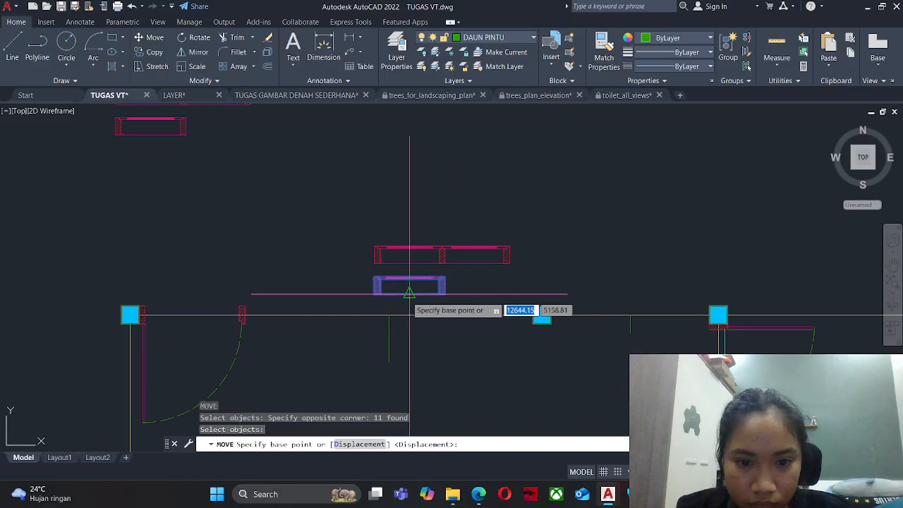
{"action": "left_click", "coordinate": [409, 291]}
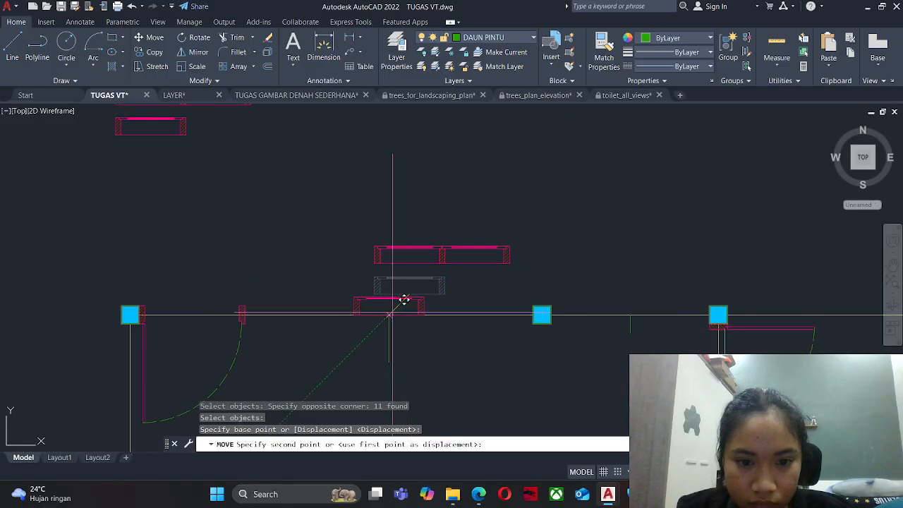
{"action": "left_click", "coordinate": [629, 313]}
Move the double window by its centre post's lower midpoint onto the guide line beside the kitchen door.
{"action": "left_click", "coordinate": [363, 235]}
{"action": "left_click", "coordinate": [539, 268]}
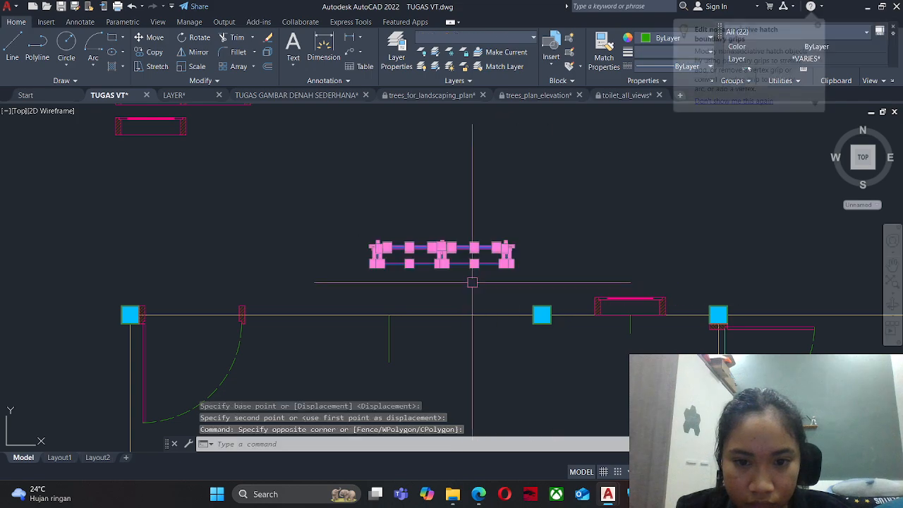
{"action": "scroll", "coordinate": [450, 269], "scroll_direction": "up", "scroll_amount": 4}
{"action": "key", "text": "Return"}
{"action": "left_click", "coordinate": [399, 235]}
{"action": "scroll", "coordinate": [407, 217], "scroll_direction": "down", "scroll_amount": 2}
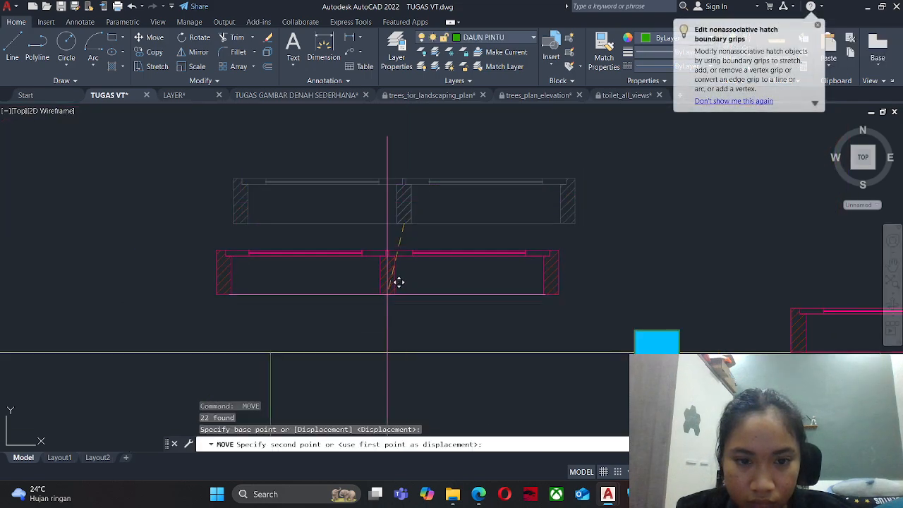
{"action": "middle_click_drag", "start_coordinate": [395, 300], "coordinate": [401, 272]}
{"action": "left_click", "coordinate": [276, 324]}
{"action": "key", "text": "Escape"}
Move both upper-wall windows down together so the midpoints of their end posts lie on the wall line.
{"action": "type", "text": "M"}
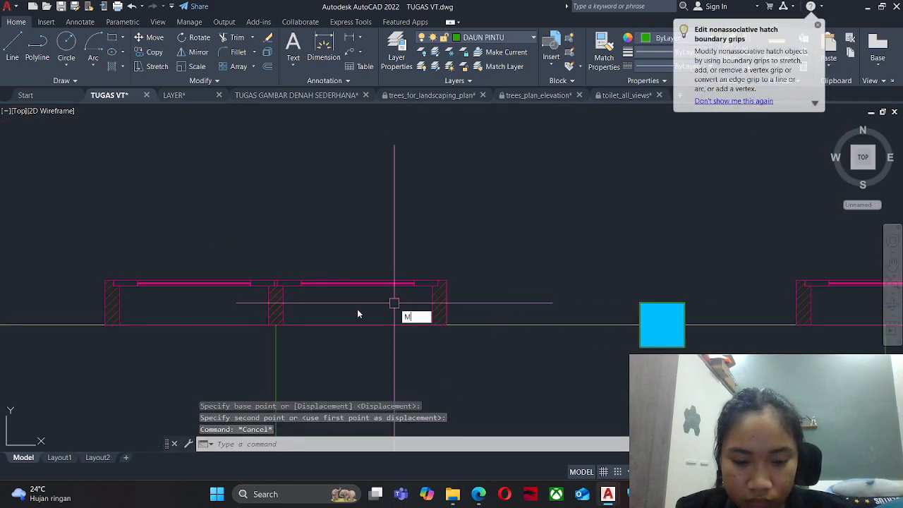
{"action": "key", "text": "Return"}
{"action": "left_click", "coordinate": [80, 237]}
{"action": "left_click", "coordinate": [516, 315]}
{"action": "middle_click_drag", "start_coordinate": [656, 302], "coordinate": [413, 307]}
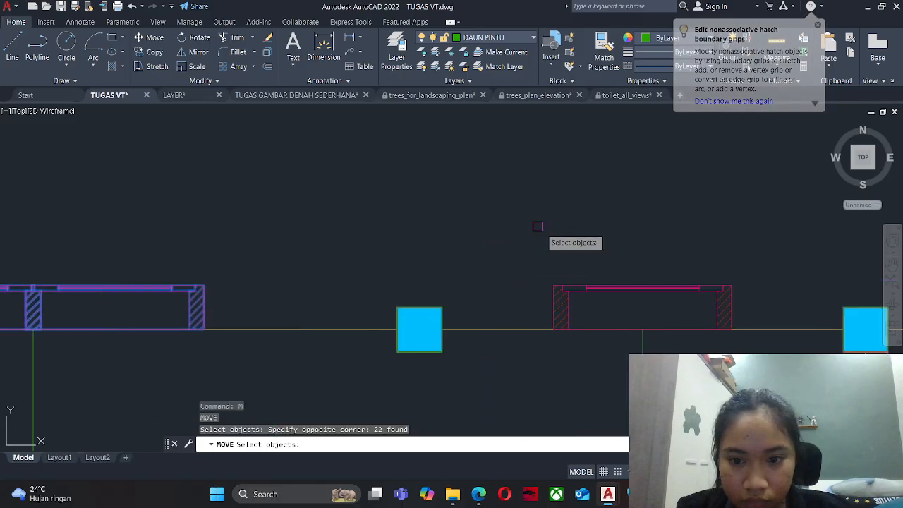
{"action": "left_click", "coordinate": [537, 227]}
{"action": "left_click", "coordinate": [796, 352]}
{"action": "key", "text": "Return"}
{"action": "left_click", "coordinate": [730, 308]}
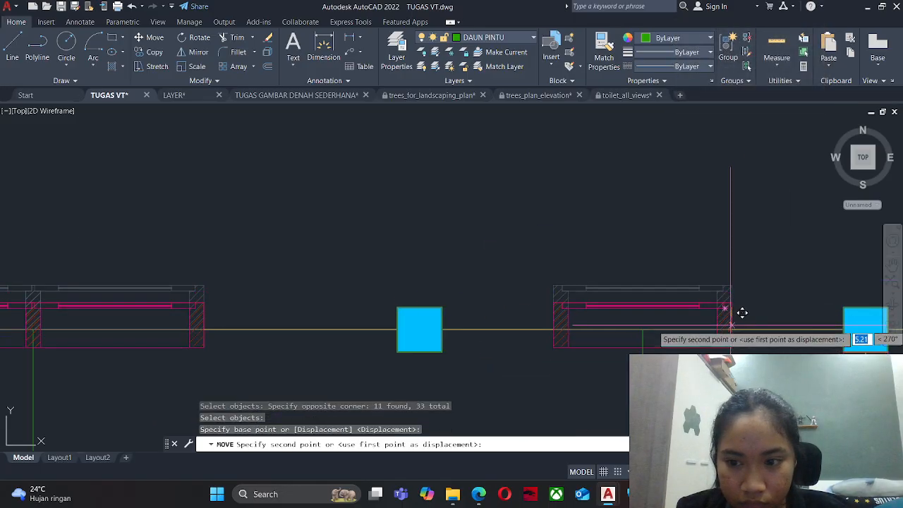
{"action": "left_click", "coordinate": [731, 329]}
{"action": "scroll", "coordinate": [637, 276], "scroll_direction": "down", "scroll_amount": 8}
{"action": "key", "text": "Escape"}
Erase the vertical guide line under the double window.
{"action": "scroll", "coordinate": [560, 296], "scroll_direction": "up", "scroll_amount": 4}
{"action": "left_click", "coordinate": [566, 310]}
{"action": "left_click", "coordinate": [514, 294]}
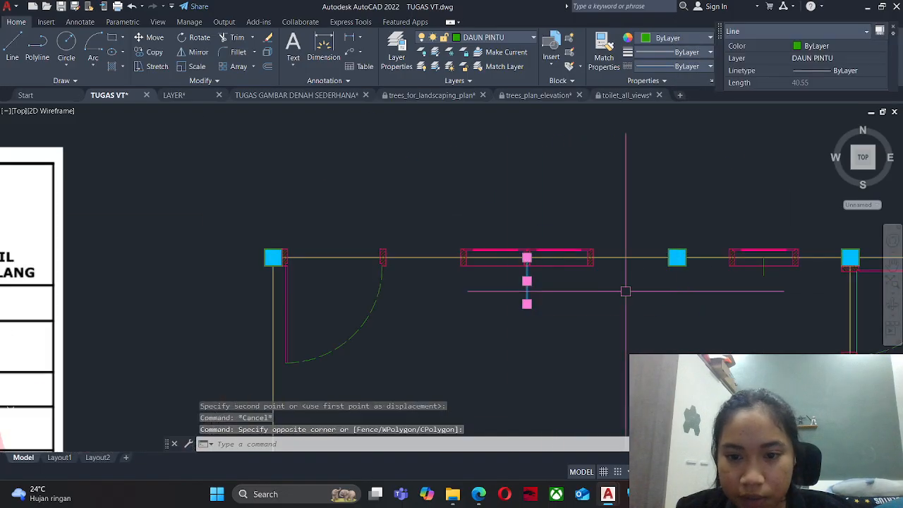
{"action": "type", "text": "E"}
{"action": "key", "text": "Return"}
{"action": "scroll", "coordinate": [527, 292], "scroll_direction": "down", "scroll_amount": 6}
{"action": "key", "text": "Escape"}
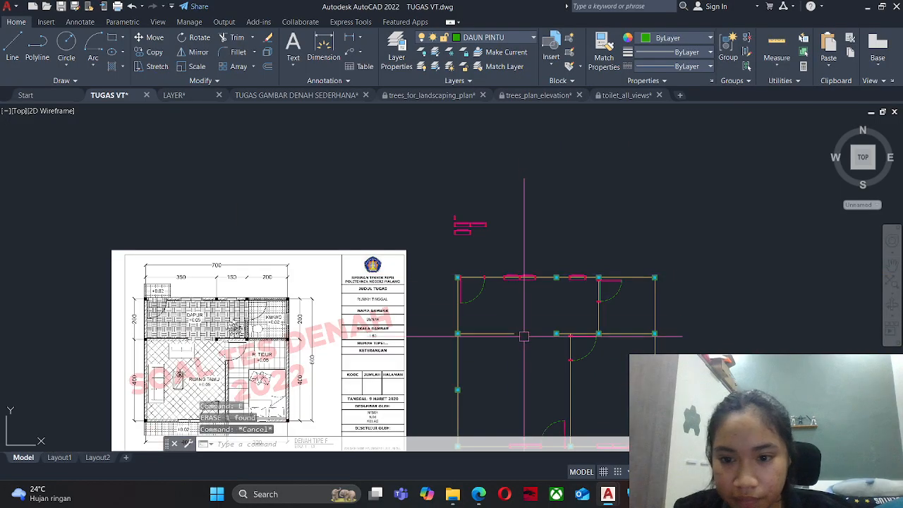
{"action": "middle_click_drag", "start_coordinate": [523, 336], "coordinate": [533, 278]}
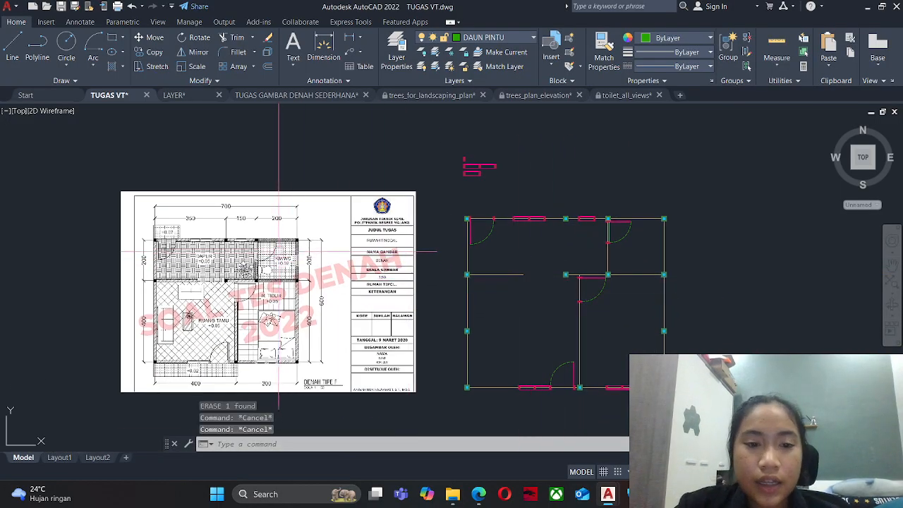
Make KUSEN the current layer and draw a 5 by 15 rectangle as a frame post beside the existing window details.
{"action": "scroll", "coordinate": [279, 252], "scroll_direction": "up", "scroll_amount": 4}
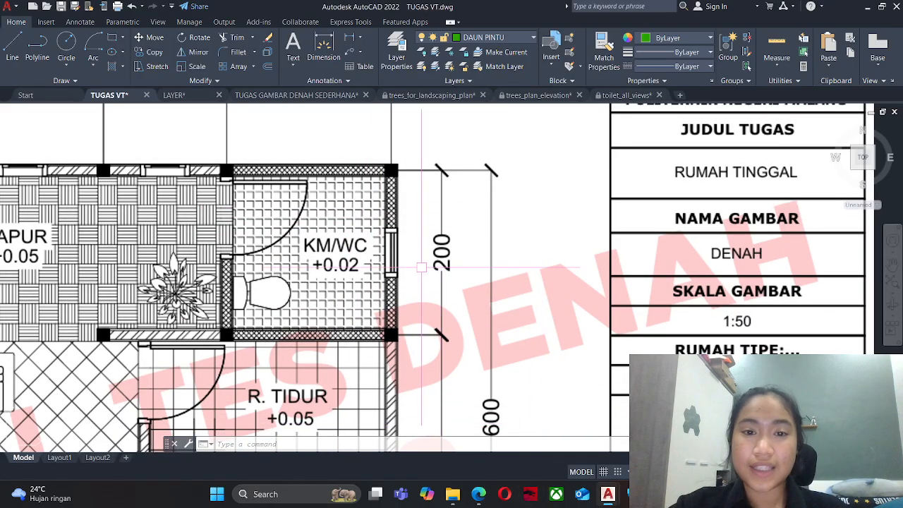
{"action": "scroll", "coordinate": [419, 268], "scroll_direction": "down", "scroll_amount": 8}
{"action": "scroll", "coordinate": [507, 219], "scroll_direction": "up", "scroll_amount": 2}
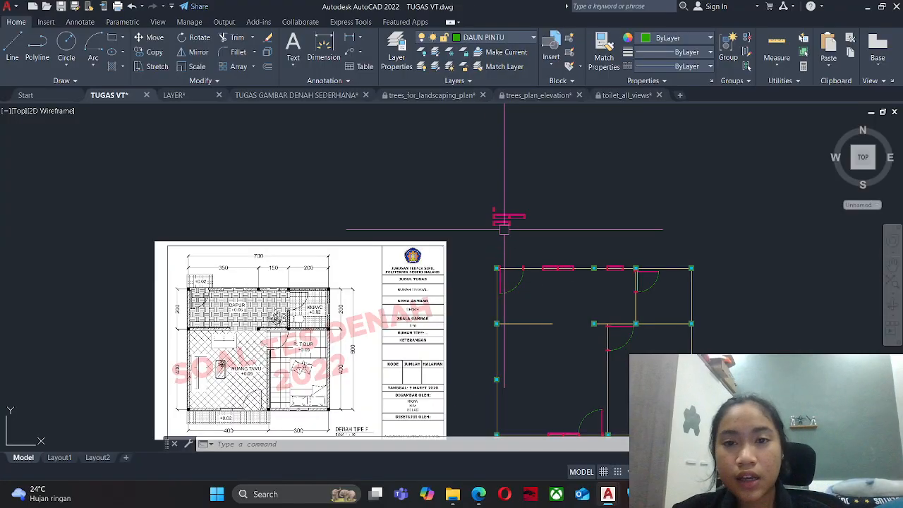
{"action": "mouse_move", "coordinate": [500, 228]}
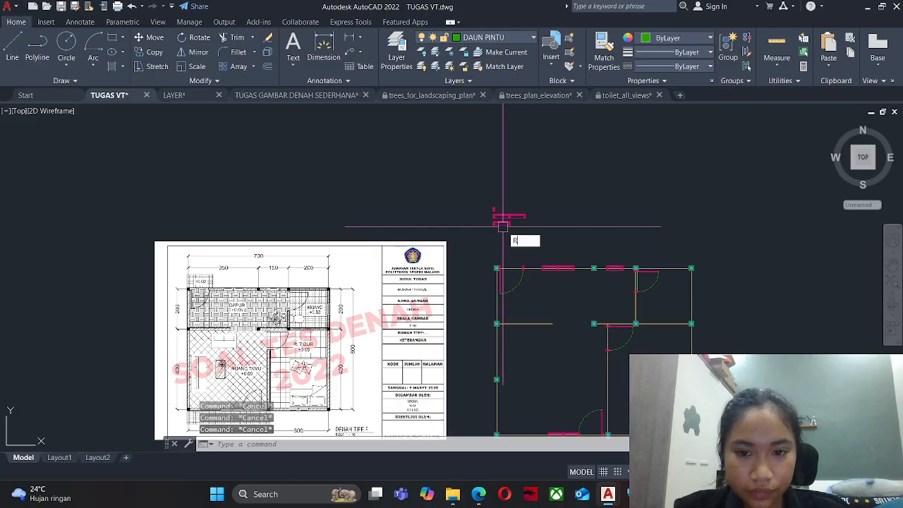
{"action": "left_click", "coordinate": [485, 40]}
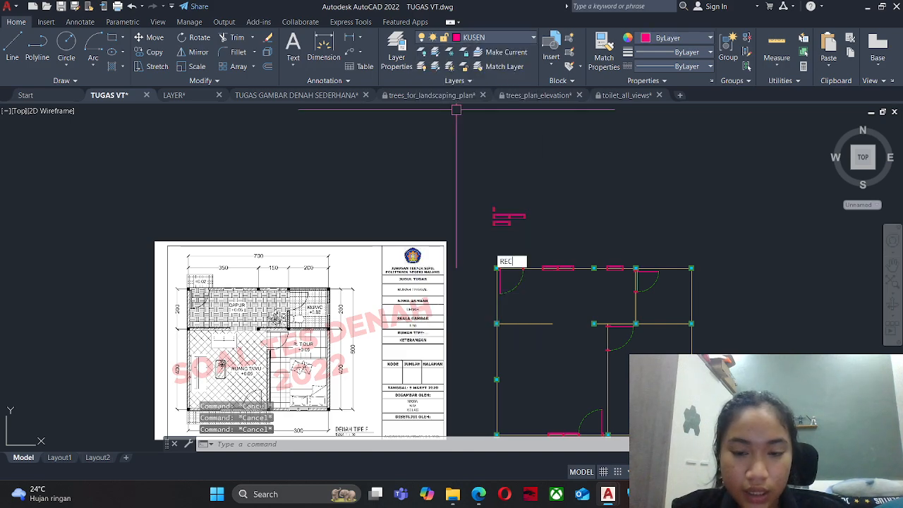
{"action": "key", "text": "Return"}
{"action": "scroll", "coordinate": [498, 226], "scroll_direction": "up", "scroll_amount": 5}
{"action": "left_click", "coordinate": [501, 227]}
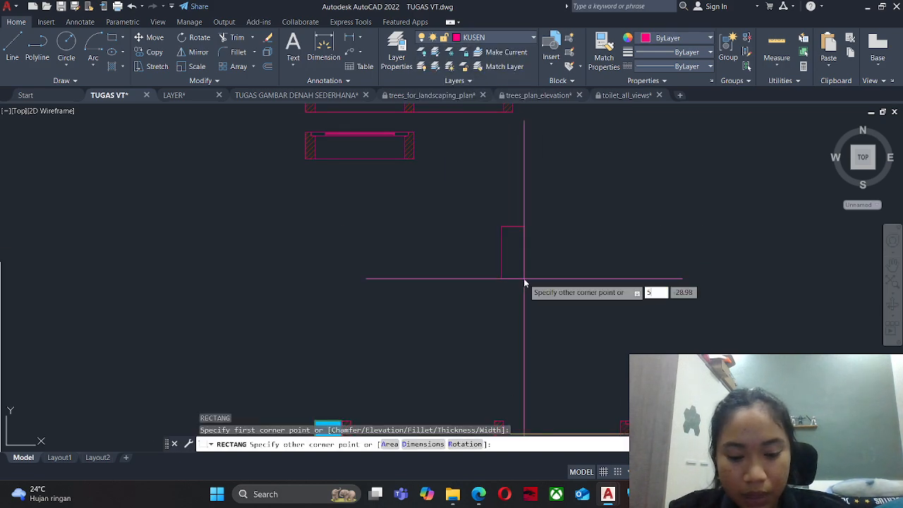
{"action": "key", "text": "Return"}
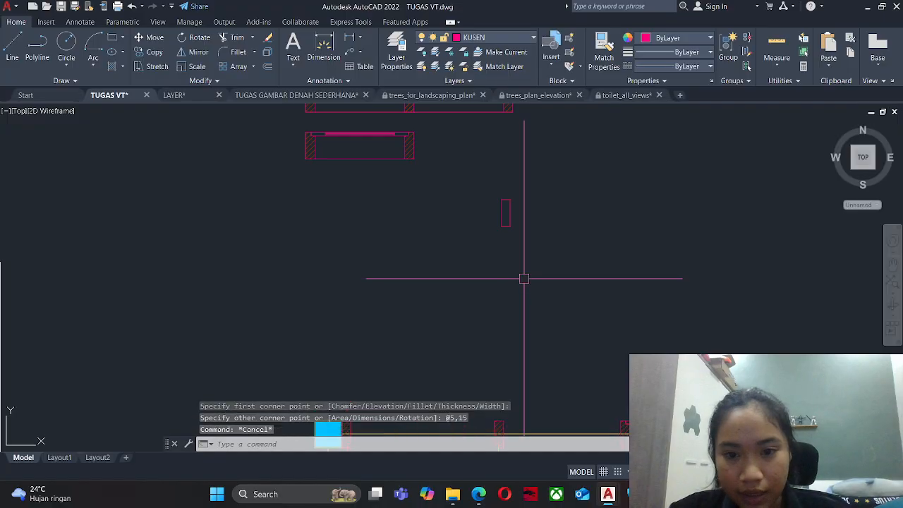
{"action": "key", "text": "Escape"}
{"action": "key", "text": "Escape"}
Draw a 50-unit horizontal line outward from the new post's lower inner corner.
{"action": "scroll", "coordinate": [502, 210], "scroll_direction": "down", "scroll_amount": 6}
{"action": "middle_click_drag", "start_coordinate": [192, 353], "coordinate": [216, 348]}
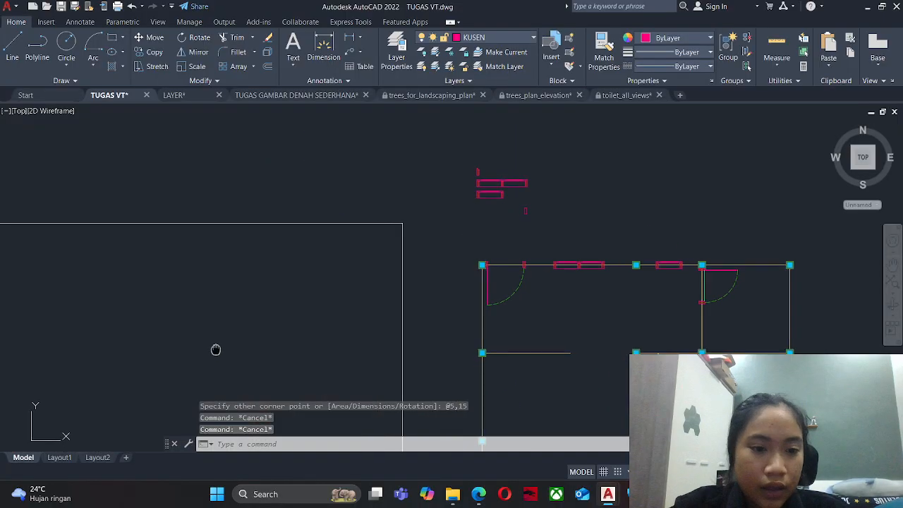
{"action": "scroll", "coordinate": [218, 338], "scroll_direction": "up", "scroll_amount": 6}
{"action": "scroll", "coordinate": [215, 329], "scroll_direction": "down", "scroll_amount": 8}
{"action": "scroll", "coordinate": [384, 247], "scroll_direction": "up", "scroll_amount": 5}
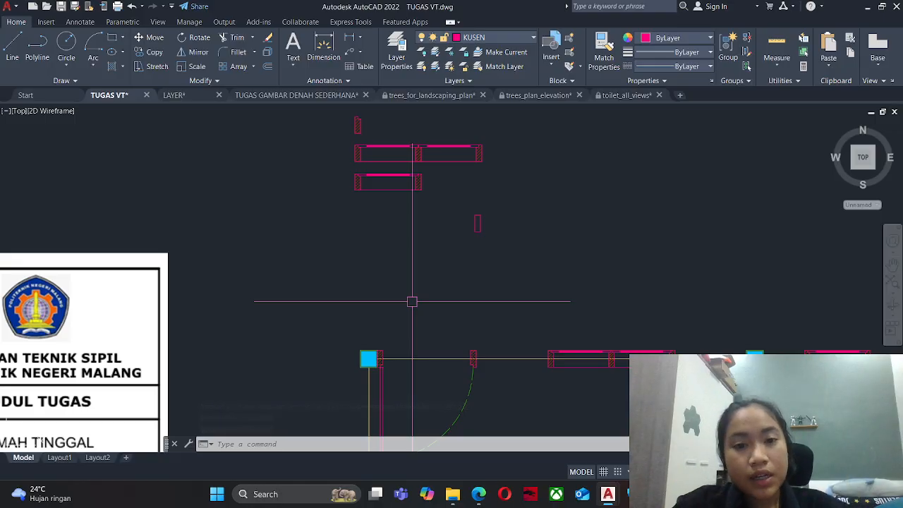
{"action": "type", "text": "L"}
{"action": "key", "text": "Return"}
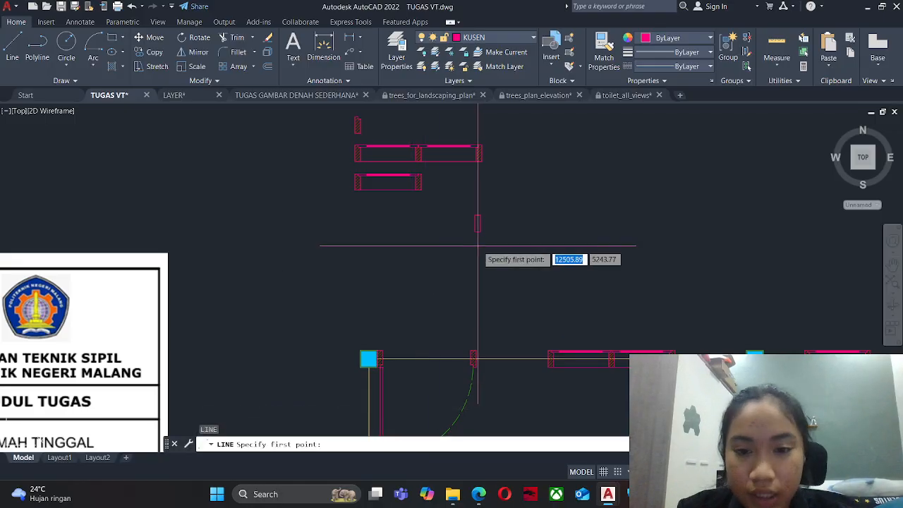
{"action": "left_click", "coordinate": [478, 232]}
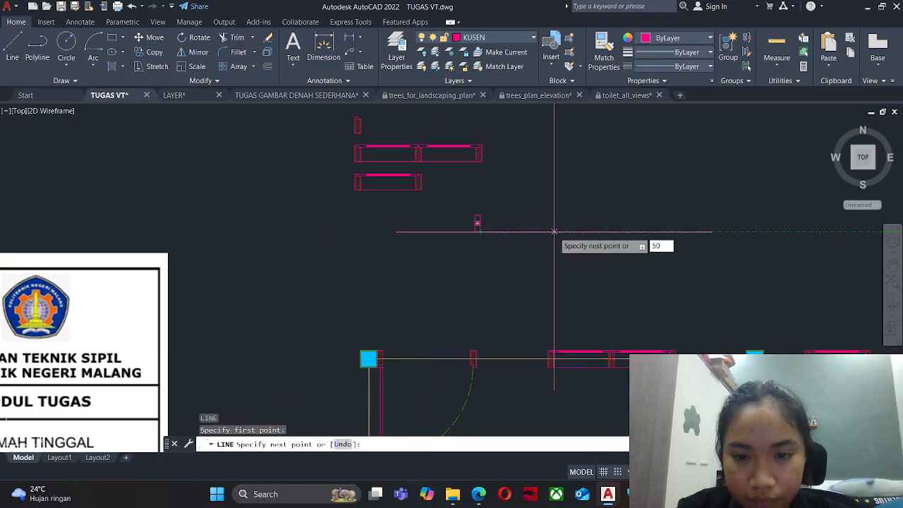
{"action": "key", "text": "Return"}
{"action": "key", "text": "Escape"}
Mirror the post about the vertical axis through the lower line's midpoint, keeping the original.
{"action": "key", "text": "Return"}
{"action": "scroll", "coordinate": [522, 218], "scroll_direction": "up", "scroll_amount": 4}
{"action": "left_click", "coordinate": [478, 204]}
{"action": "left_click", "coordinate": [395, 230]}
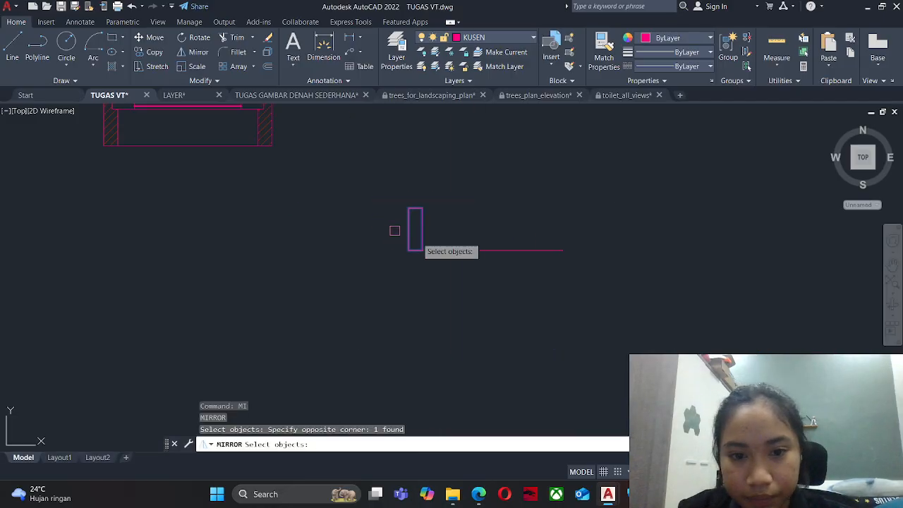
{"action": "key", "text": "Return"}
{"action": "left_click", "coordinate": [485, 250]}
{"action": "left_click", "coordinate": [492, 232]}
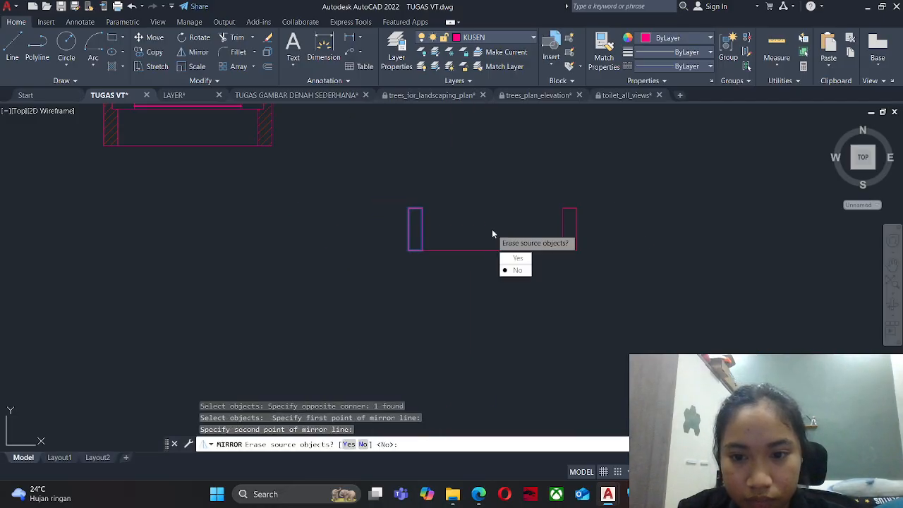
{"action": "key", "text": "Return"}
{"action": "key", "text": "Escape"}
Draw two lines between the posts, one joining their upper inner corners and one joining the midpoints of their inner edges.
{"action": "type", "text": "l"}
{"action": "key", "text": "Return"}
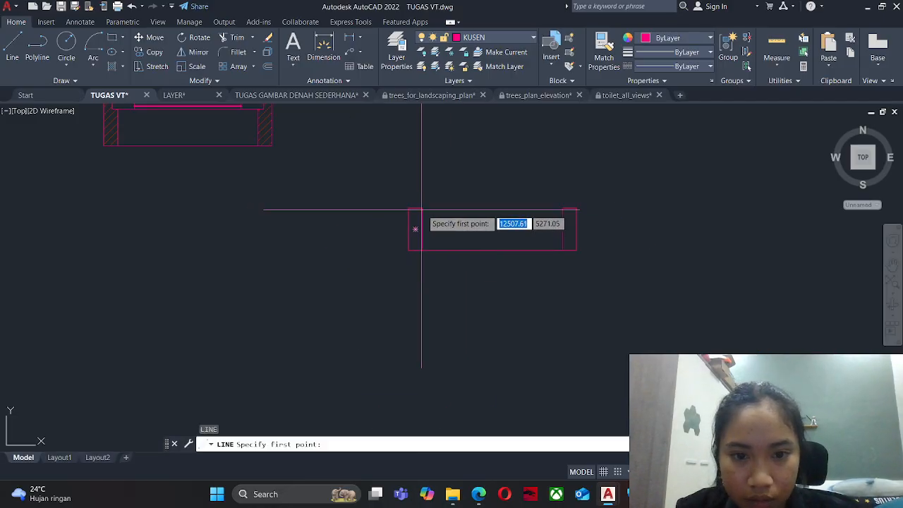
{"action": "left_click", "coordinate": [422, 208]}
{"action": "key", "text": "Escape"}
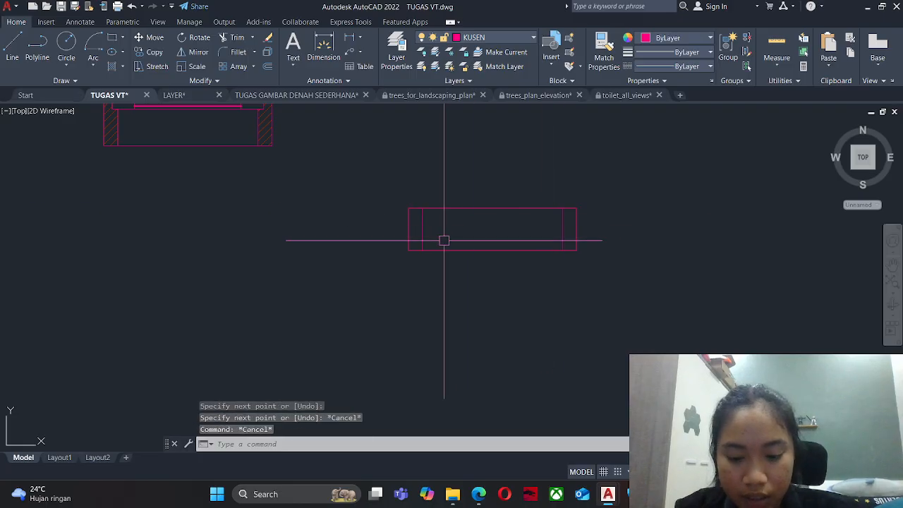
{"action": "key", "text": "Return"}
{"action": "left_click", "coordinate": [422, 228]}
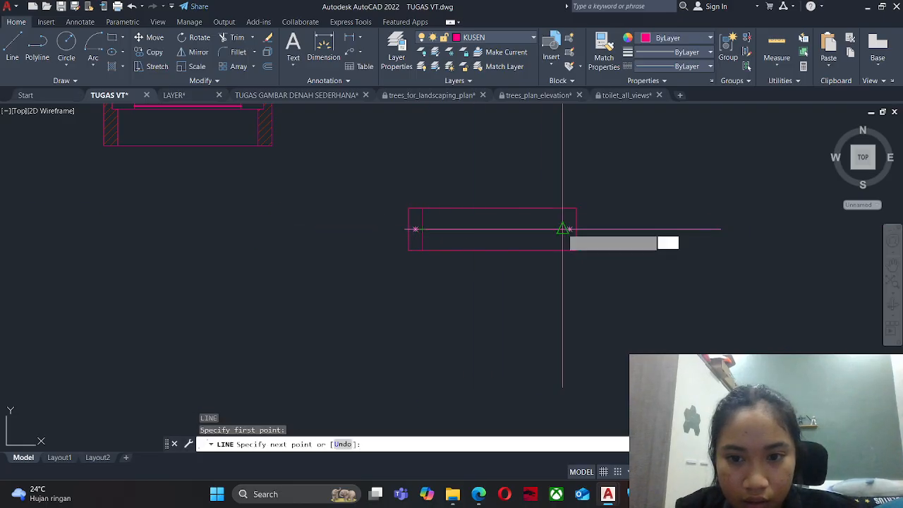
{"action": "left_click", "coordinate": [562, 229]}
{"action": "key", "text": "Escape"}
{"action": "key", "text": "Return"}
{"action": "scroll", "coordinate": [447, 237], "scroll_direction": "up", "scroll_amount": 4}
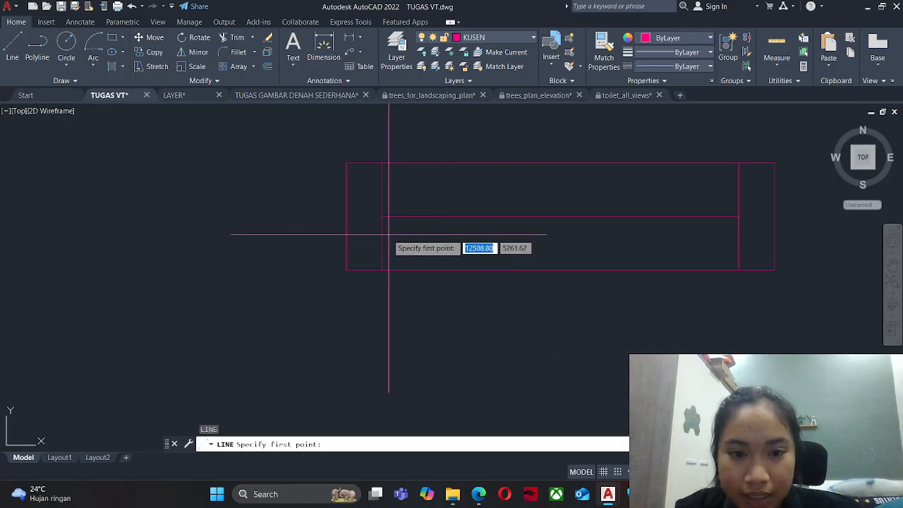
{"action": "key", "text": "Escape"}
Offset the middle line between the posts downward by 3.
{"action": "type", "text": "o"}
{"action": "key", "text": "Return"}
{"action": "type", "text": "3"}
{"action": "key", "text": "Return"}
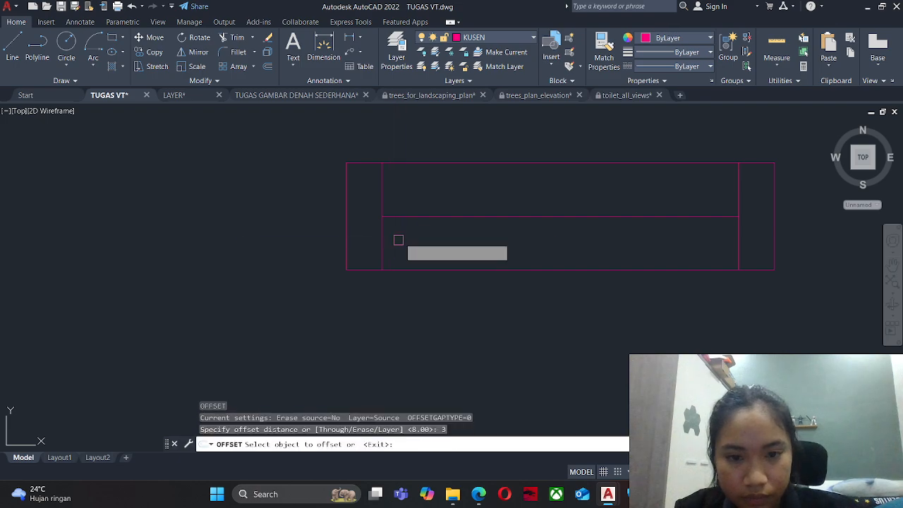
{"action": "left_click", "coordinate": [415, 216]}
{"action": "left_click", "coordinate": [431, 236]}
{"action": "key", "text": "Escape"}
Move the two middle lines straight up together by about 1.9 to centre them between the posts.
{"action": "type", "text": "m"}
{"action": "key", "text": "Return"}
{"action": "left_click", "coordinate": [501, 198]}
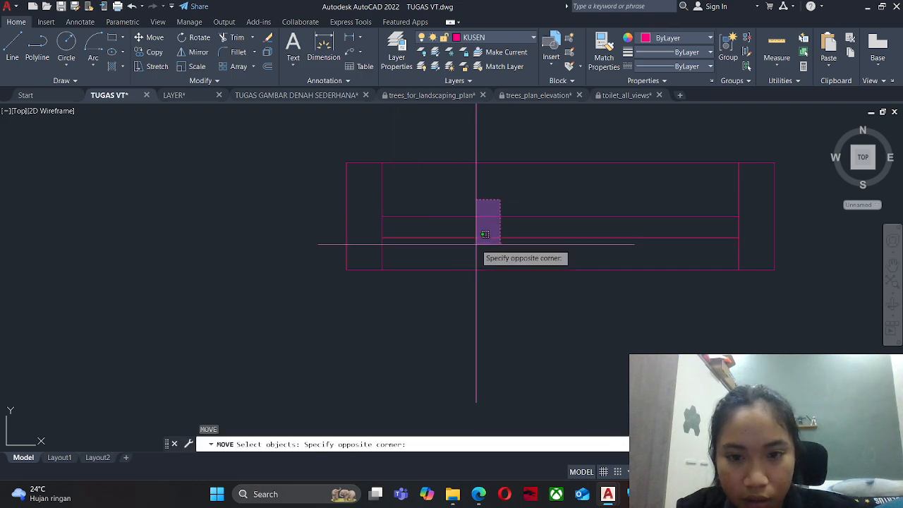
{"action": "left_click", "coordinate": [475, 246]}
{"action": "key", "text": "Return"}
{"action": "left_click", "coordinate": [446, 357]}
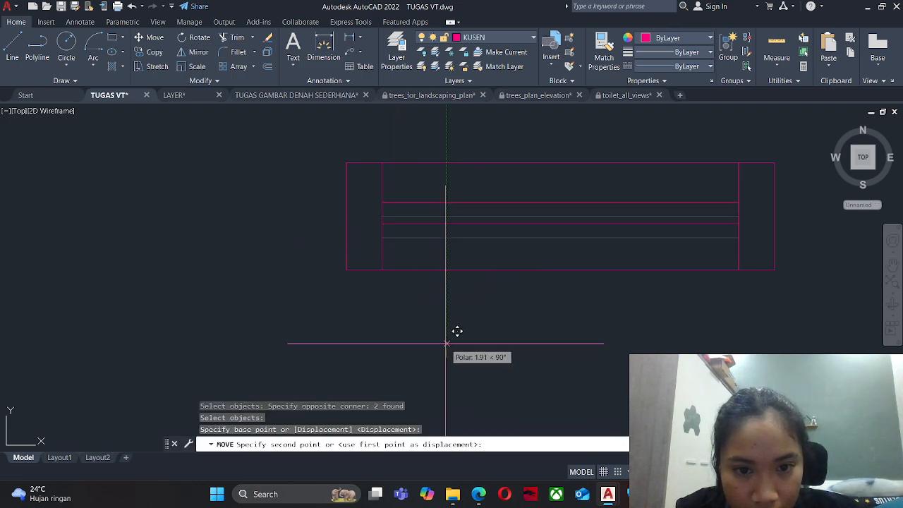
{"action": "left_click", "coordinate": [446, 344]}
{"action": "key", "text": "Escape"}
{"action": "key", "text": "Escape"}
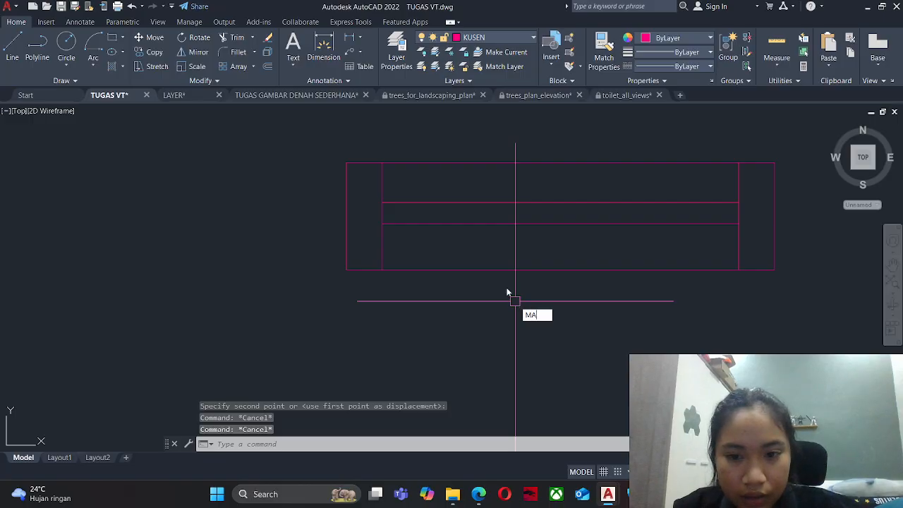
Match the properties of the thick pane line in an existing window to both middle lines of the new window.
{"action": "key", "text": "Return"}
{"action": "scroll", "coordinate": [480, 190], "scroll_direction": "down", "scroll_amount": 7}
{"action": "scroll", "coordinate": [556, 321], "scroll_direction": "up", "scroll_amount": 5}
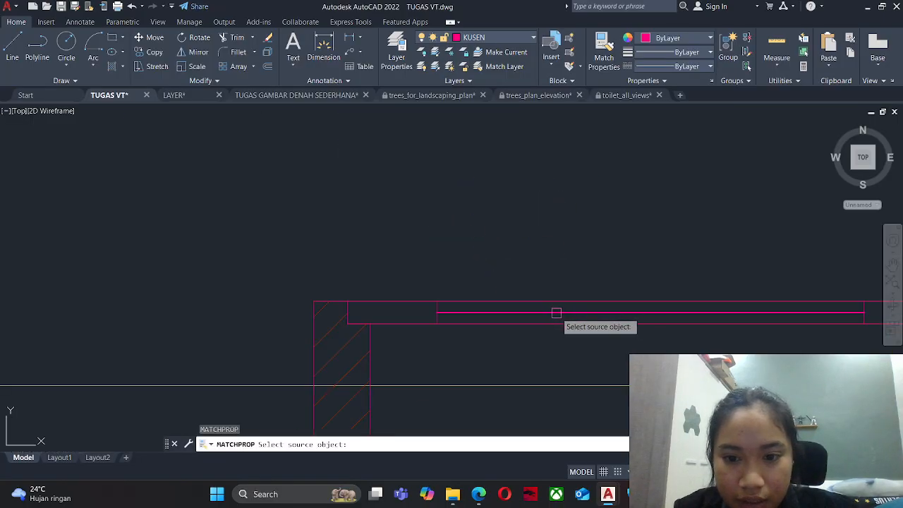
{"action": "left_click", "coordinate": [556, 313]}
{"action": "scroll", "coordinate": [540, 319], "scroll_direction": "down", "scroll_amount": 4}
{"action": "middle_click_drag", "start_coordinate": [533, 310], "coordinate": [550, 432]}
{"action": "middle_click_drag", "start_coordinate": [505, 219], "coordinate": [578, 443]}
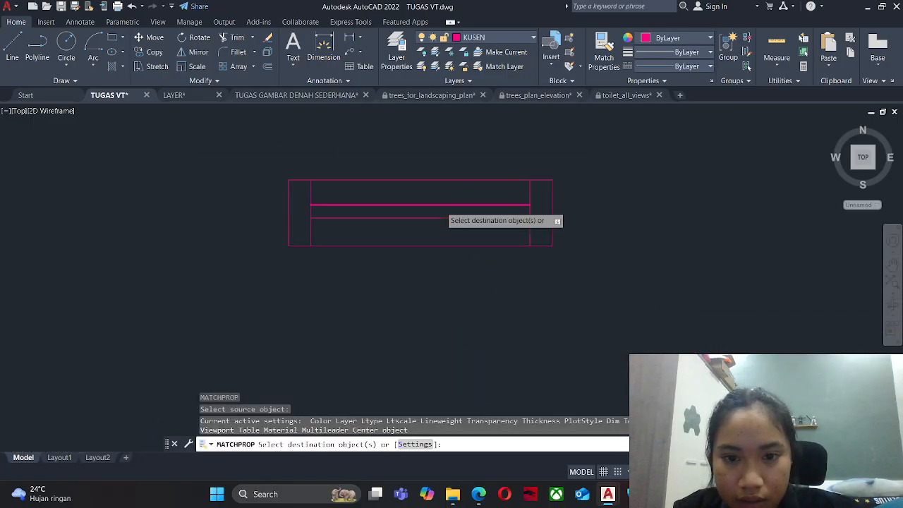
{"action": "scroll", "coordinate": [445, 207], "scroll_direction": "up", "scroll_amount": 3}
{"action": "left_click", "coordinate": [465, 176]}
{"action": "left_click", "coordinate": [459, 301]}
{"action": "scroll", "coordinate": [522, 219], "scroll_direction": "down", "scroll_amount": 5}
{"action": "key", "text": "Escape"}
{"action": "key", "text": "Escape"}
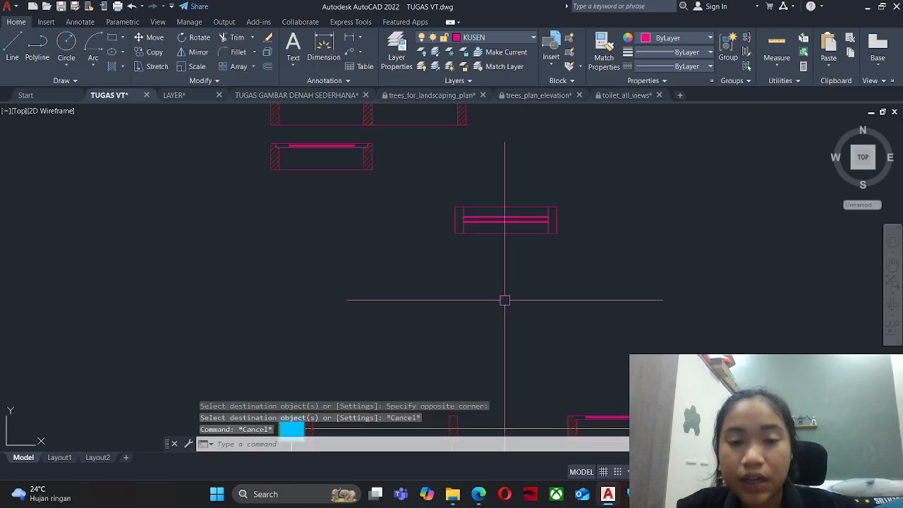
{"action": "key", "text": "Escape"}
{"action": "key", "text": "Escape"}
Draw a horizontal guide line into the bathroom from the mid-between-two-points position of the outer side wall's two corner columns.
{"action": "scroll", "coordinate": [483, 254], "scroll_direction": "down", "scroll_amount": 2}
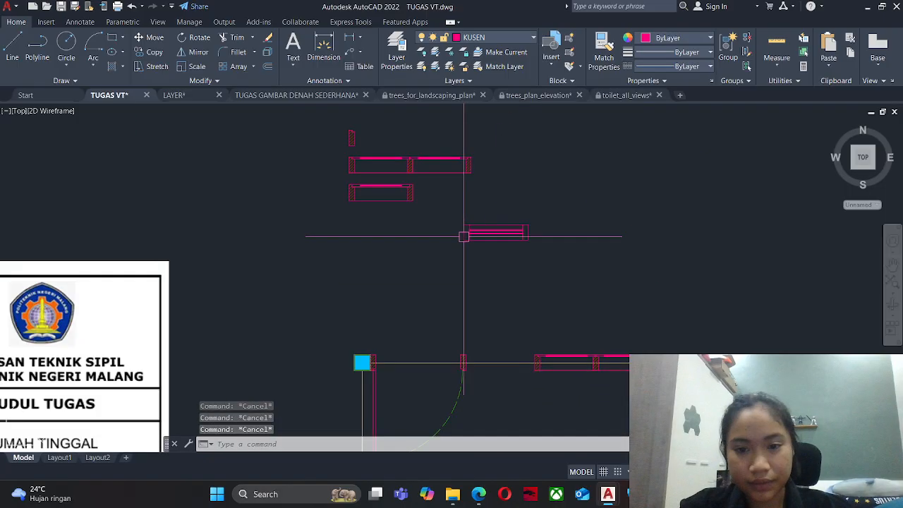
{"action": "scroll", "coordinate": [454, 217], "scroll_direction": "down", "scroll_amount": 4}
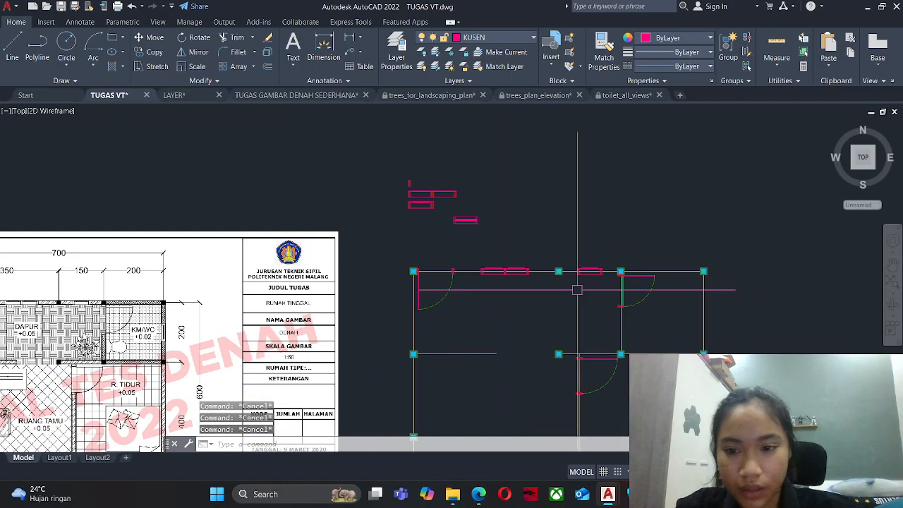
{"action": "type", "text": "l"}
{"action": "key", "text": "Return"}
{"action": "right_click", "coordinate": [697, 307], "text": "shift"}
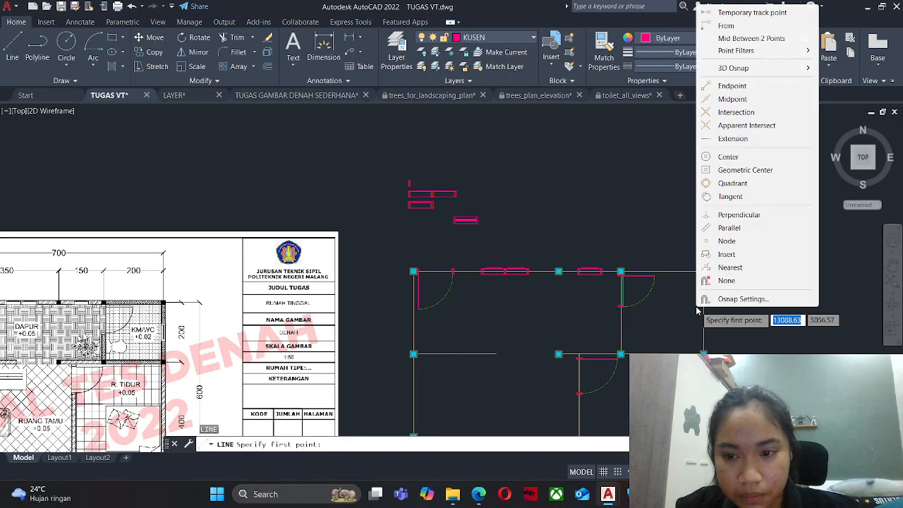
{"action": "left_click", "coordinate": [751, 38]}
{"action": "scroll", "coordinate": [696, 294], "scroll_direction": "up", "scroll_amount": 6}
{"action": "left_click", "coordinate": [723, 202]}
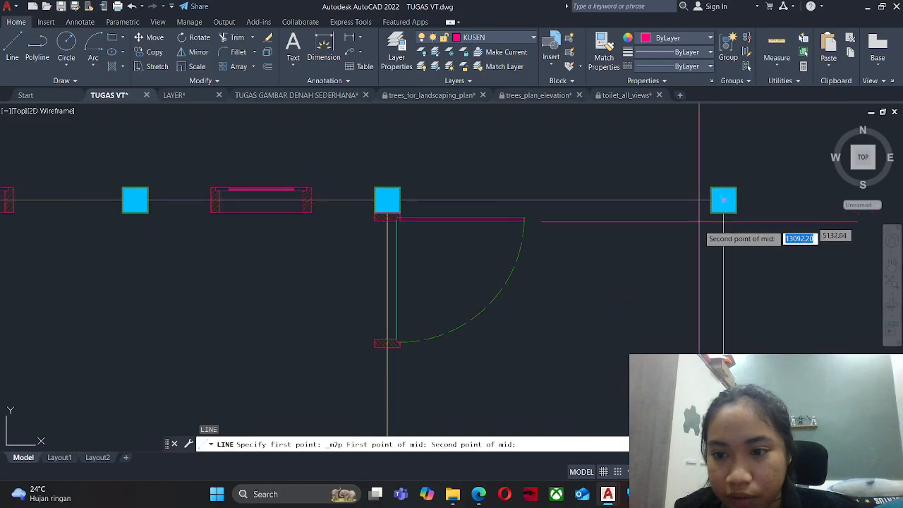
{"action": "scroll", "coordinate": [723, 202], "scroll_direction": "down", "scroll_amount": 2}
{"action": "scroll", "coordinate": [682, 343], "scroll_direction": "up", "scroll_amount": 2}
{"action": "left_click", "coordinate": [682, 343]}
{"action": "scroll", "coordinate": [568, 248], "scroll_direction": "down", "scroll_amount": 3}
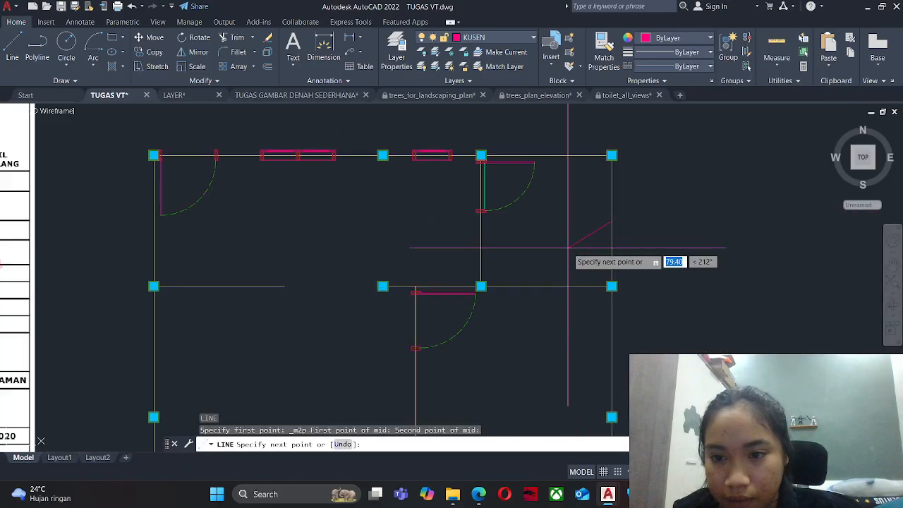
{"action": "left_click", "coordinate": [577, 223]}
{"action": "key", "text": "Escape"}
Move the new window detail to just outside the bathroom's outer side wall.
{"action": "key", "text": "space"}
{"action": "middle_click_drag", "start_coordinate": [407, 194], "coordinate": [445, 298]}
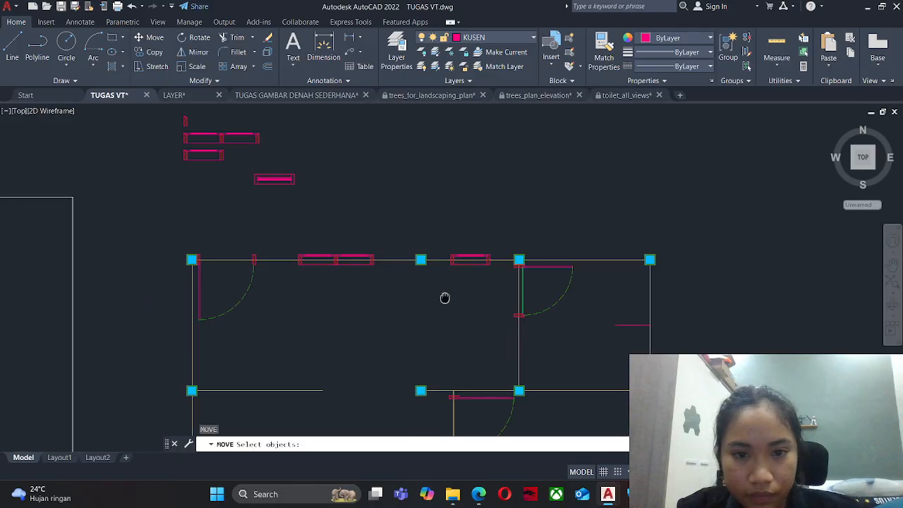
{"action": "left_click", "coordinate": [237, 160]}
{"action": "left_click", "coordinate": [299, 195]}
{"action": "key", "text": "space"}
{"action": "left_click", "coordinate": [284, 185]}
{"action": "middle_click_drag", "start_coordinate": [677, 344], "coordinate": [504, 299]}
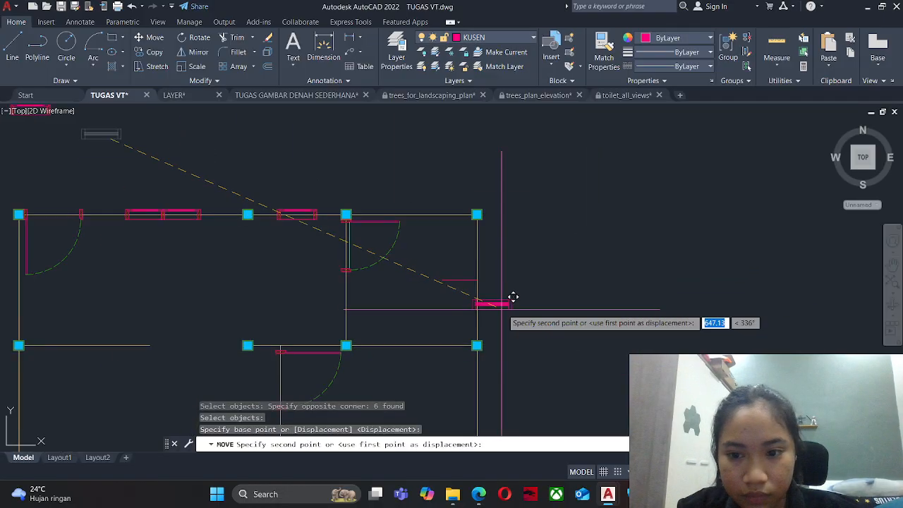
{"action": "key", "text": "Escape"}
Rotate the new window detail to a vertical orientation.
{"action": "key", "text": "space"}
{"action": "left_click", "coordinate": [566, 246]}
{"action": "left_click", "coordinate": [485, 295]}
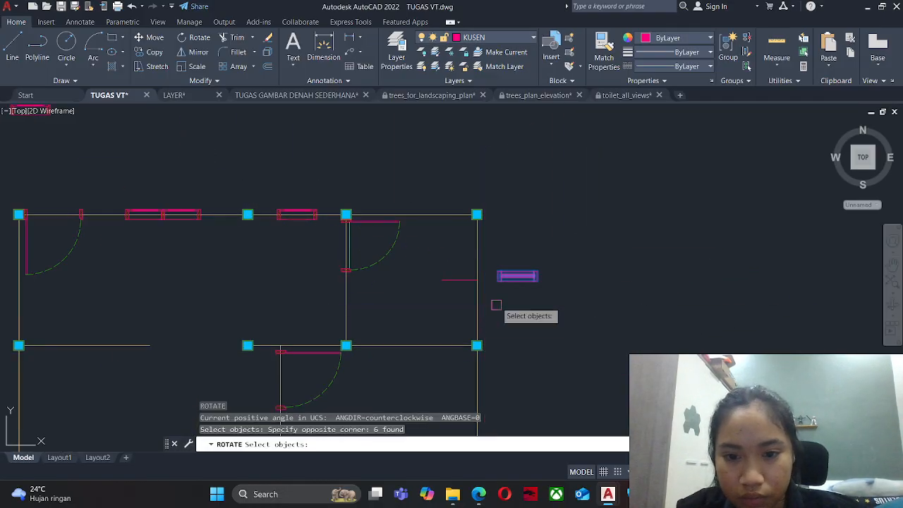
{"action": "key", "text": "space"}
{"action": "left_click", "coordinate": [510, 295]}
{"action": "left_click", "coordinate": [510, 310]}
Move the vertical window by its outer long edge's midpoint onto the guide line's end at the wall, and erase the guide line.
{"action": "type", "text": "M"}
{"action": "key", "text": "space"}
{"action": "scroll", "coordinate": [564, 346], "scroll_direction": "up", "scroll_amount": 5}
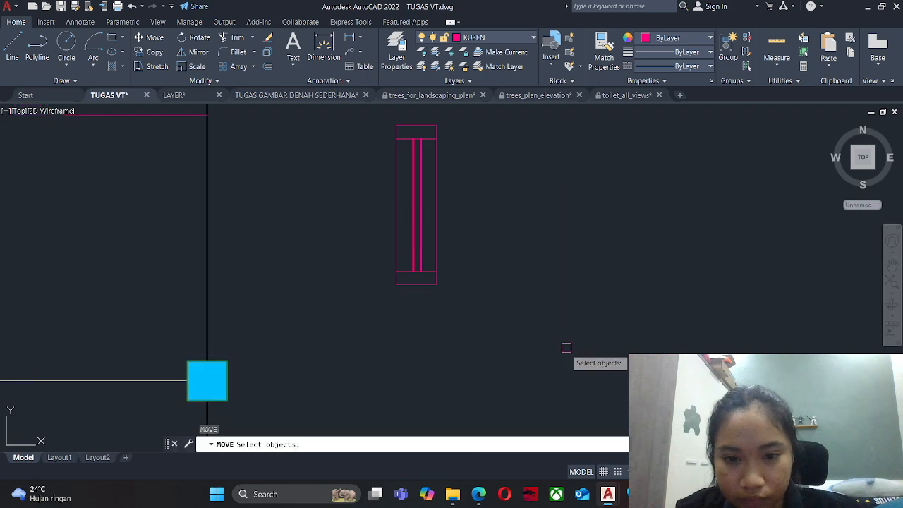
{"action": "left_click", "coordinate": [564, 346]}
{"action": "left_click", "coordinate": [384, 136]}
{"action": "key", "text": "space"}
{"action": "left_click", "coordinate": [437, 205]}
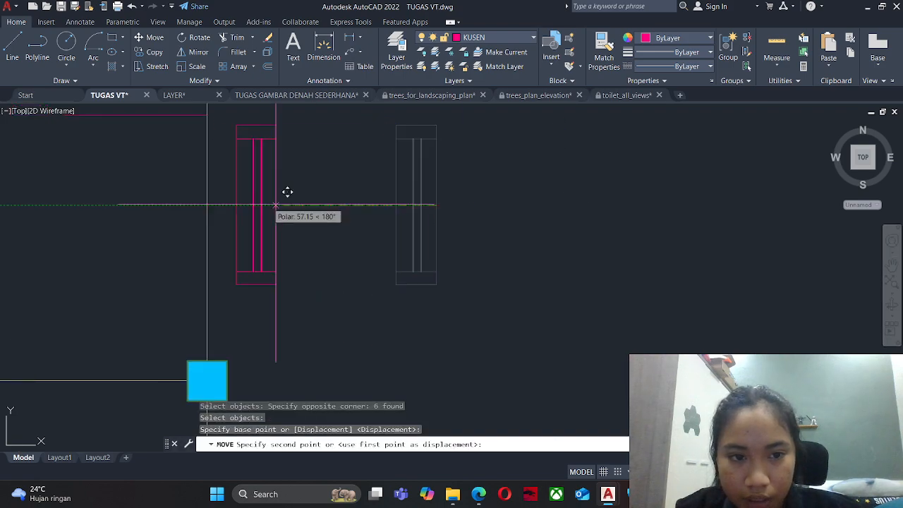
{"action": "middle_click_drag", "start_coordinate": [235, 139], "coordinate": [359, 292]}
{"action": "left_click", "coordinate": [331, 261]}
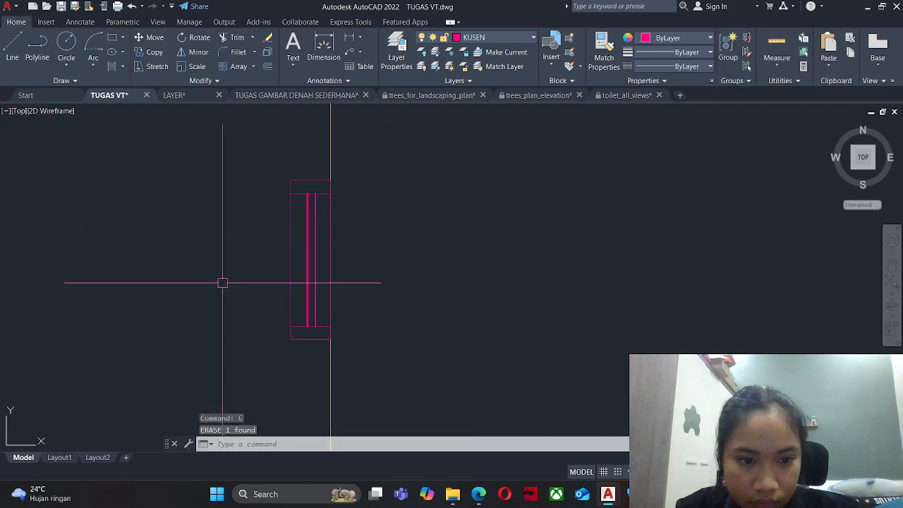
Move the vertical bathroom window by its lower short edge's midpoint onto the outer side wall's axis line.
{"action": "type", "text": "M"}
{"action": "key", "text": "space"}
{"action": "left_click", "coordinate": [249, 159]}
{"action": "left_click", "coordinate": [360, 372]}
{"action": "key", "text": "space"}
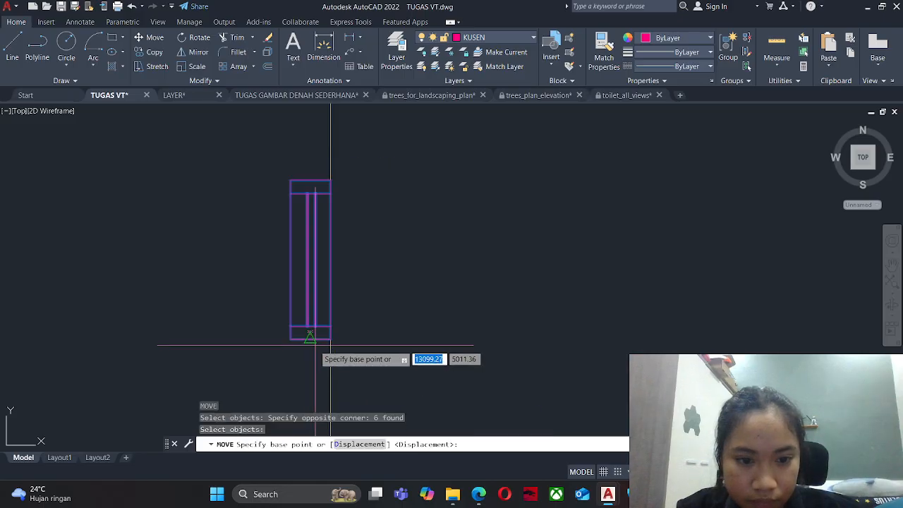
{"action": "left_click", "coordinate": [310, 337]}
{"action": "left_click", "coordinate": [331, 340]}
{"action": "key", "text": "Escape"}
{"action": "scroll", "coordinate": [616, 263], "scroll_direction": "down", "scroll_amount": 8}
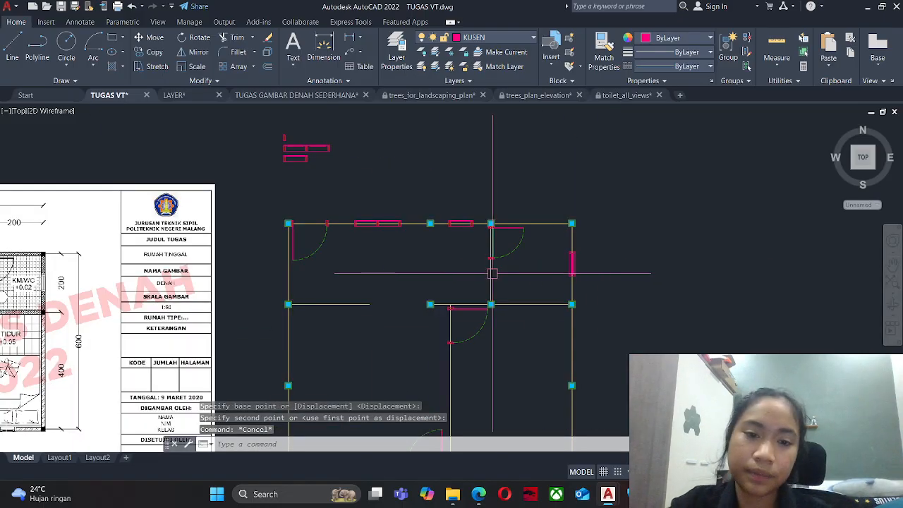
Compare the placed door and window frames in the wall plan with the reference house plan.
{"action": "scroll", "coordinate": [492, 274], "scroll_direction": "down", "scroll_amount": 2}
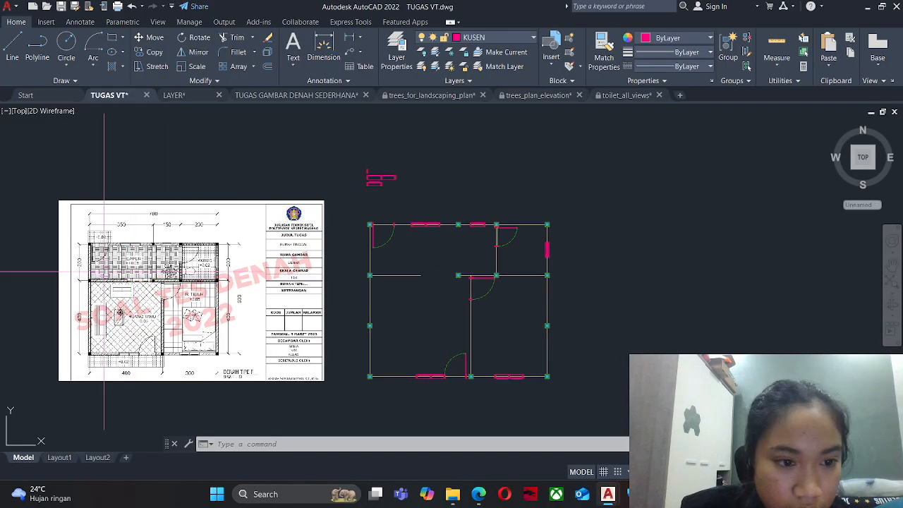
{"action": "scroll", "coordinate": [106, 270], "scroll_direction": "up", "scroll_amount": 2}
{"action": "middle_click_drag", "start_coordinate": [121, 282], "coordinate": [122, 267]}
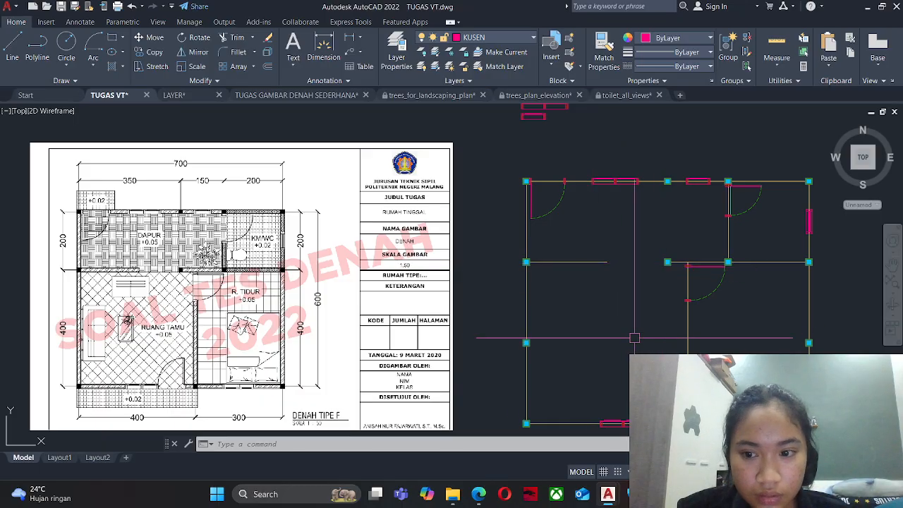
{"action": "middle_click_drag", "start_coordinate": [630, 343], "coordinate": [589, 319]}
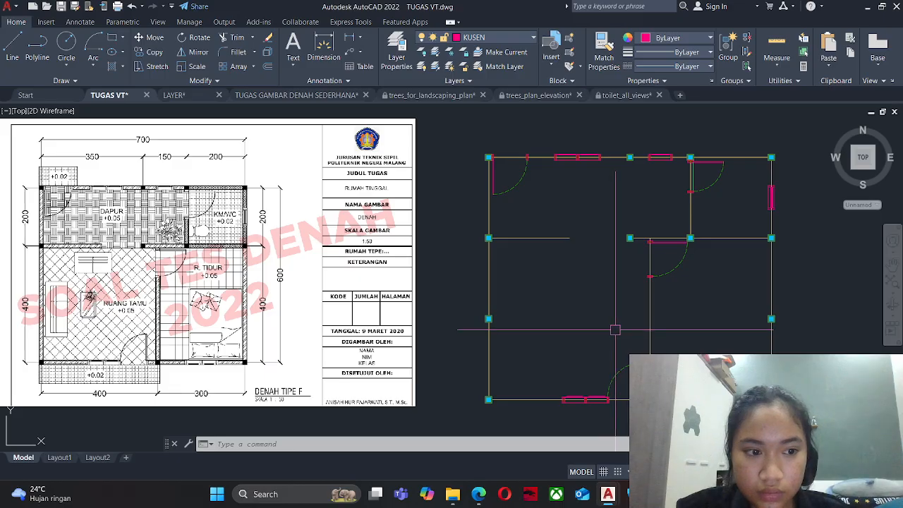
{"action": "middle_click_drag", "start_coordinate": [621, 338], "coordinate": [603, 328]}
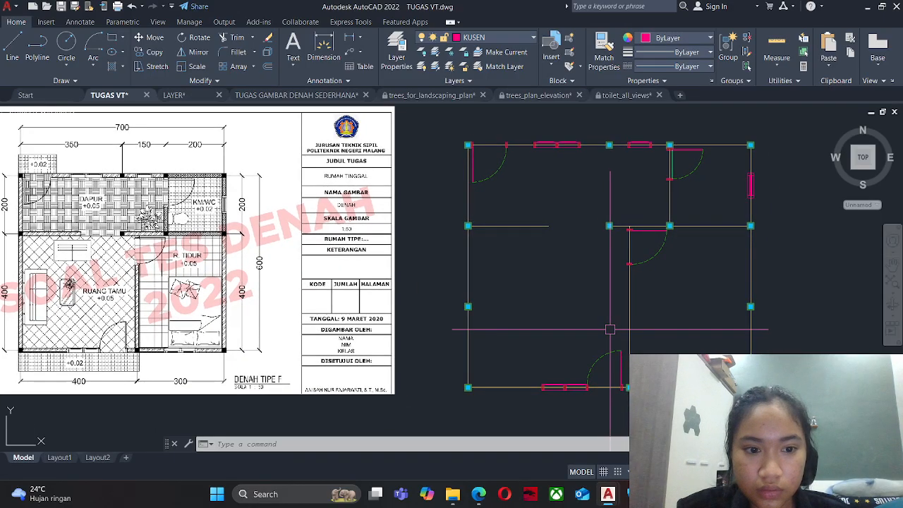
{"action": "middle_click_drag", "start_coordinate": [665, 348], "coordinate": [648, 350]}
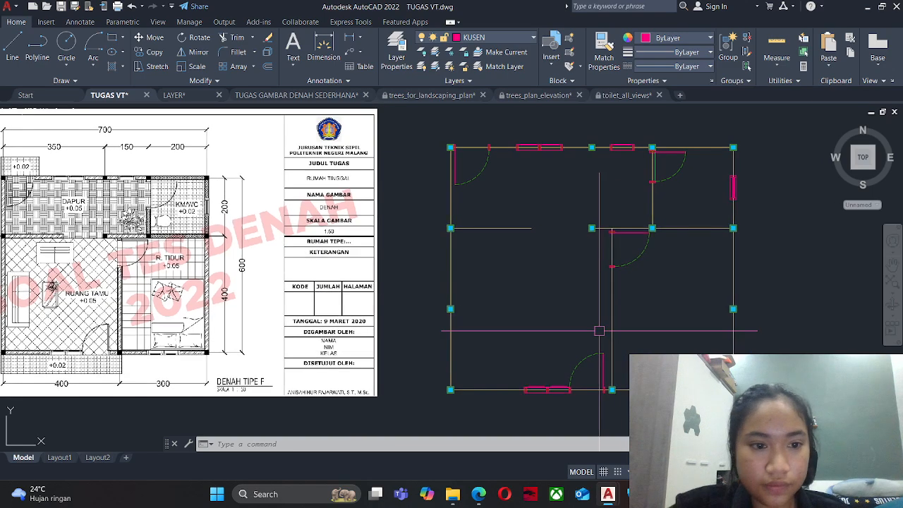
{"action": "key", "text": "Escape"}
{"action": "key", "text": "Escape"}
{"action": "scroll", "coordinate": [581, 266], "scroll_direction": "down", "scroll_amount": 2}
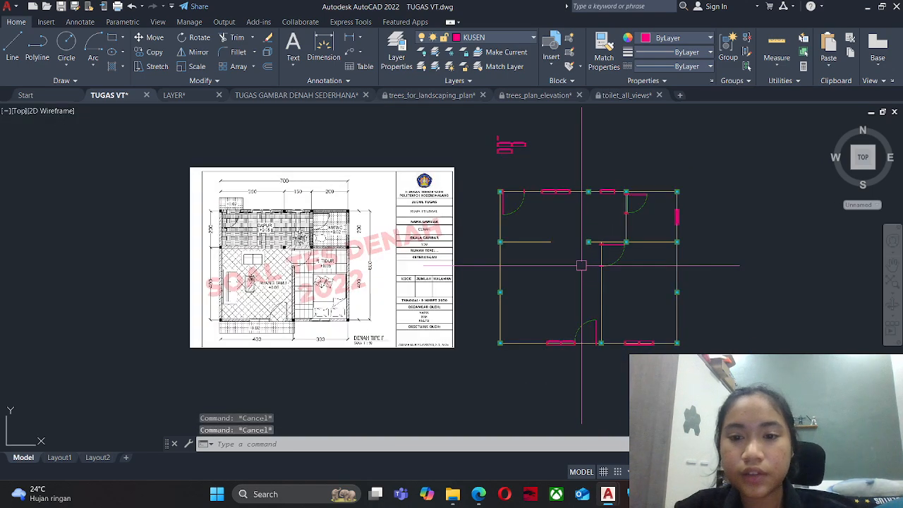
Erase the spare frame details left above the wall plan.
{"action": "scroll", "coordinate": [533, 127], "scroll_direction": "up", "scroll_amount": 2}
{"action": "left_click", "coordinate": [566, 107]}
{"action": "left_click", "coordinate": [458, 188]}
{"action": "type", "text": "e"}
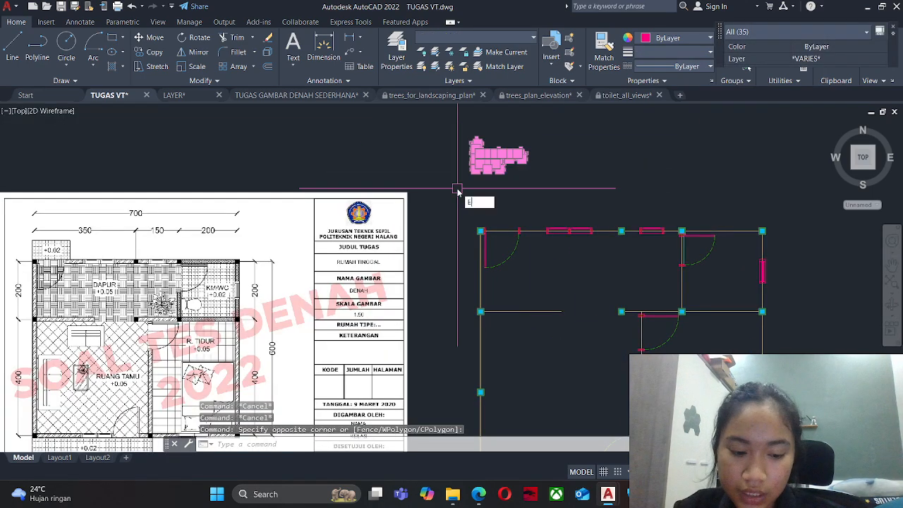
{"action": "key", "text": "Return"}
{"action": "key", "text": "Escape"}
{"action": "scroll", "coordinate": [520, 222], "scroll_direction": "down", "scroll_amount": 2}
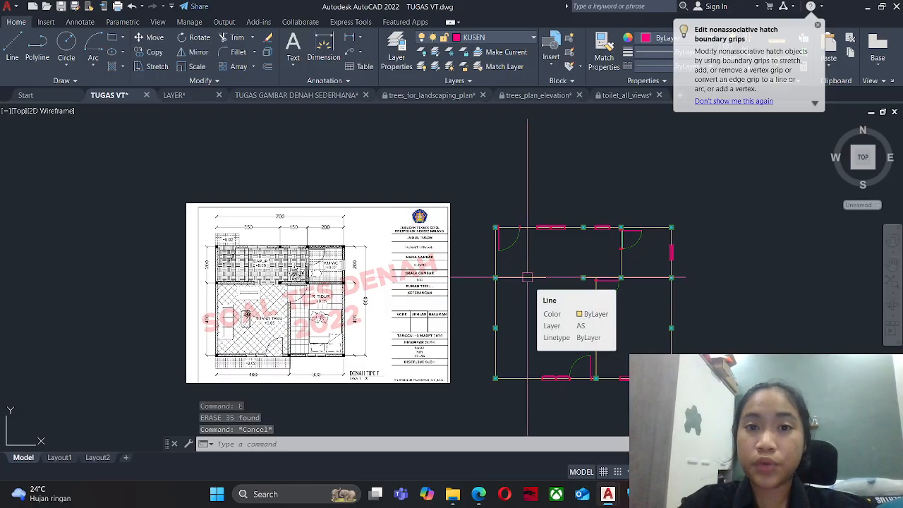
Make DINDING LUAR the current layer.
{"action": "left_click", "coordinate": [503, 41]}
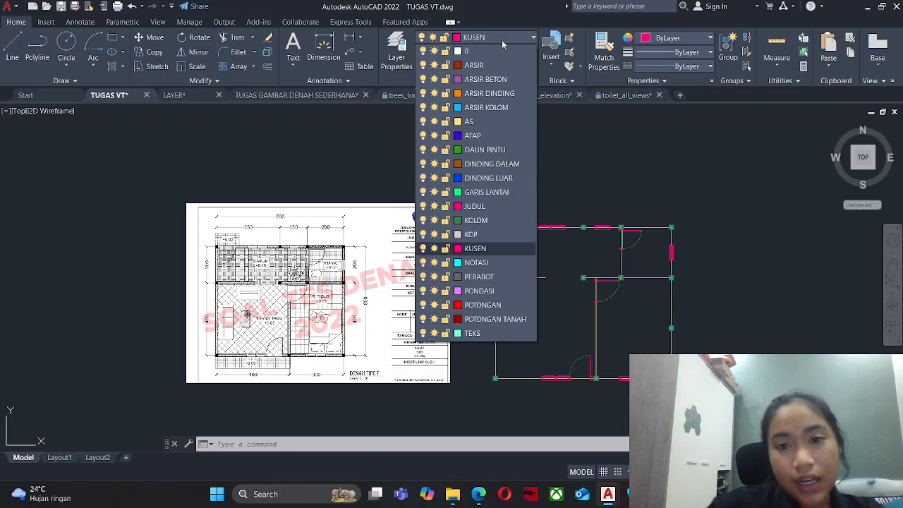
{"action": "left_click", "coordinate": [491, 182]}
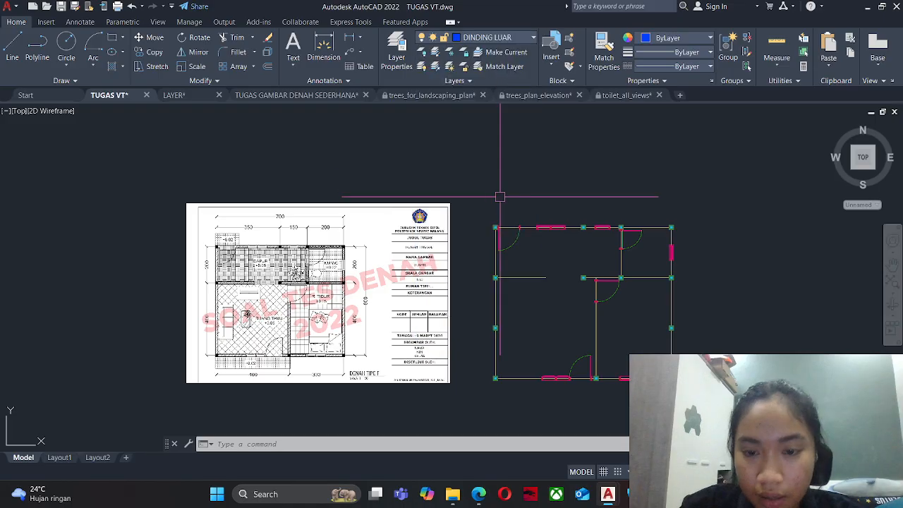
{"action": "middle_click_drag", "start_coordinate": [526, 339], "coordinate": [483, 312]}
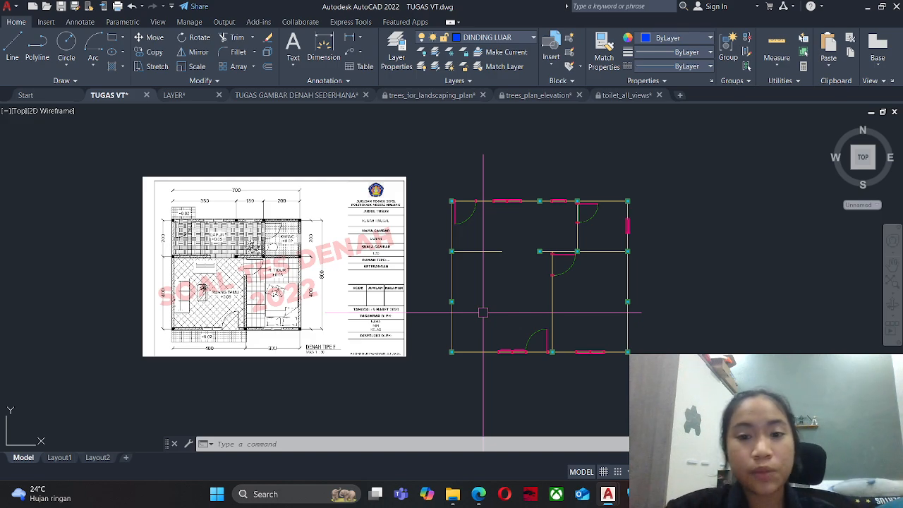
{"action": "key", "text": "Escape"}
{"action": "key", "text": "Escape"}
{"action": "key", "text": "Escape"}
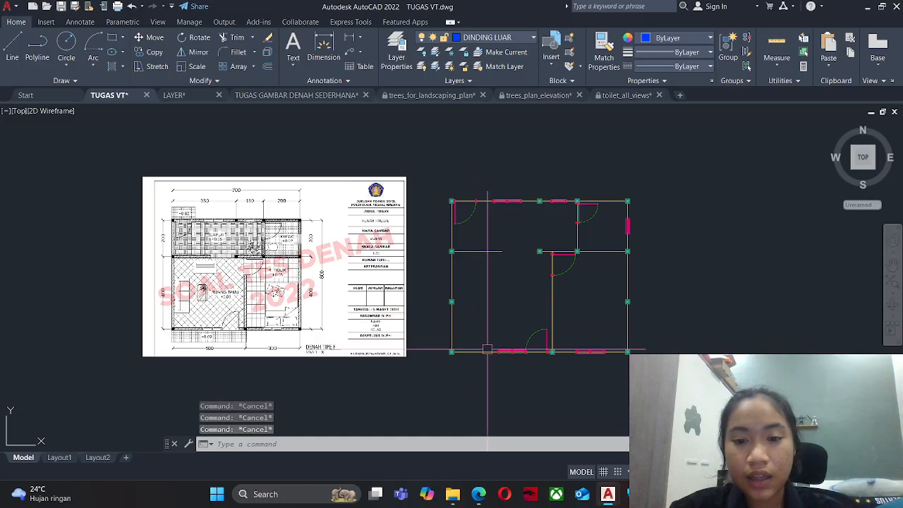
Start a multiline with Zero justification and a scale of 15 for the outer walls.
{"action": "scroll", "coordinate": [450, 356], "scroll_direction": "up", "scroll_amount": 3}
{"action": "scroll", "coordinate": [451, 355], "scroll_direction": "down", "scroll_amount": 3}
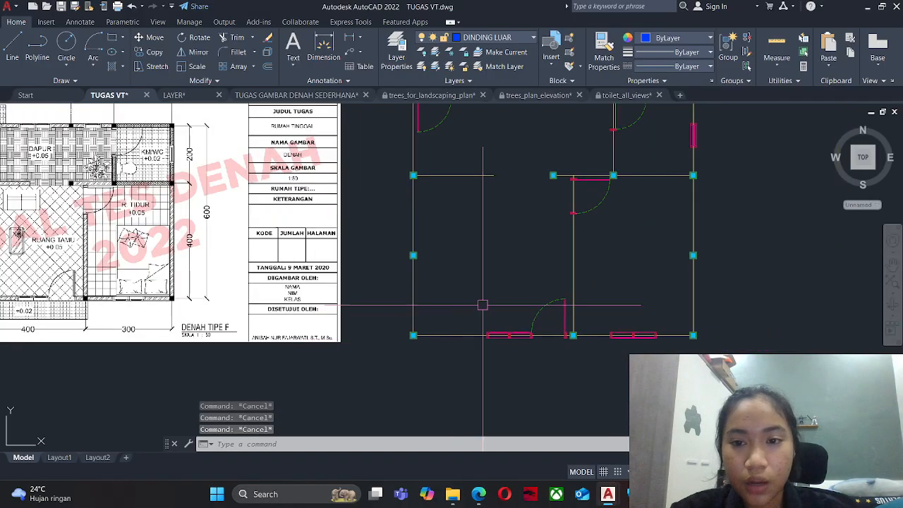
{"action": "mouse_move", "coordinate": [482, 307]}
{"action": "middle_mouse_down"}
{"action": "mouse_move", "coordinate": [427, 364]}
{"action": "mouse_move", "coordinate": [422, 343]}
{"action": "middle_mouse_up"}
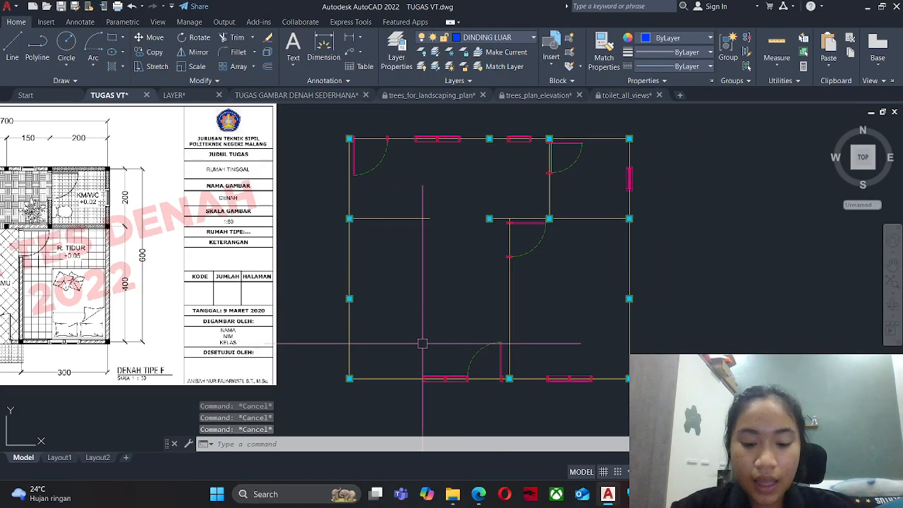
{"action": "key", "text": "Return"}
{"action": "type", "text": "J"}
{"action": "key", "text": "Return"}
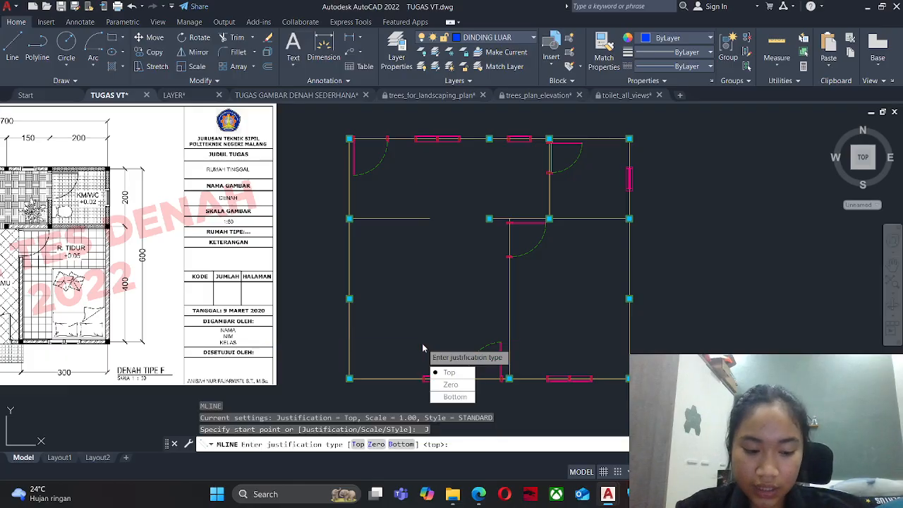
{"action": "type", "text": "Z"}
{"action": "key", "text": "Return"}
{"action": "type", "text": "S"}
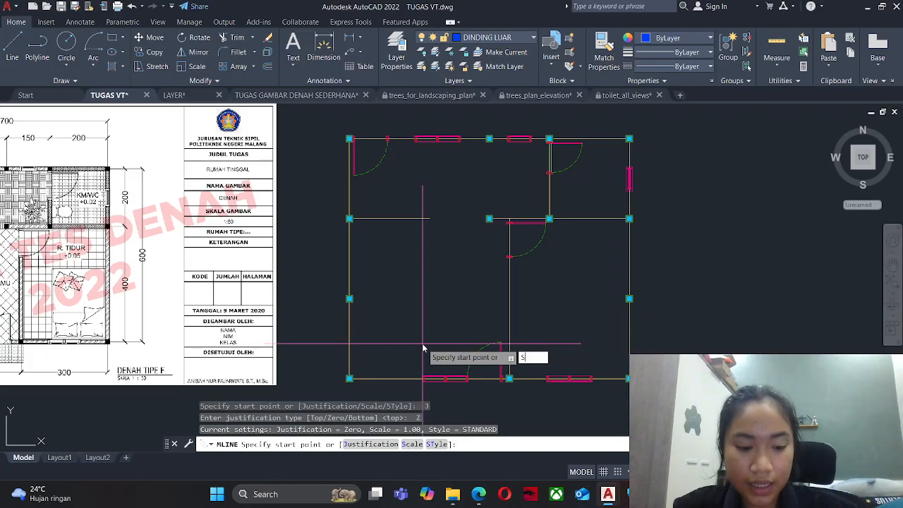
{"action": "key", "text": "Return"}
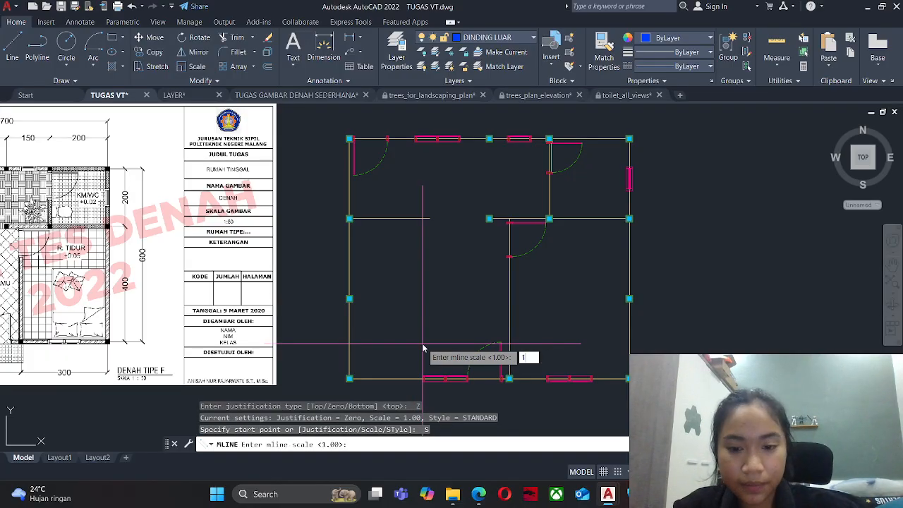
{"action": "key", "text": "Return"}
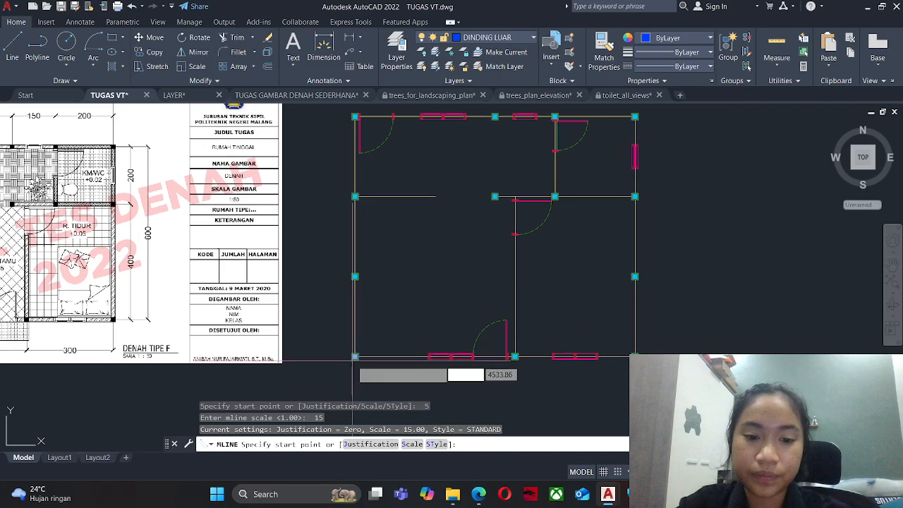
Draw the front outer wall as a multiline from the living room's corner column centre to the midpoint of the window frame's near edge.
{"action": "scroll", "coordinate": [317, 363], "scroll_direction": "up", "scroll_amount": 5}
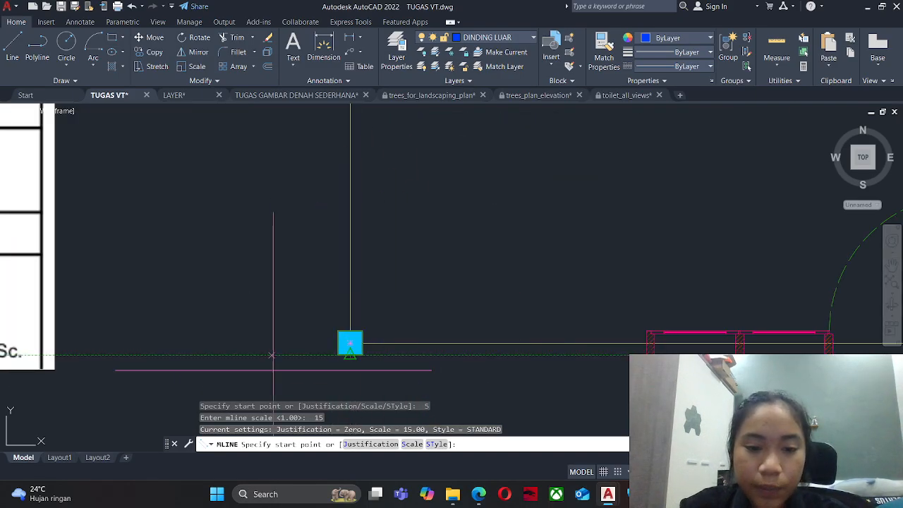
{"action": "scroll", "coordinate": [395, 306], "scroll_direction": "down", "scroll_amount": 5}
{"action": "scroll", "coordinate": [428, 296], "scroll_direction": "down", "scroll_amount": 2}
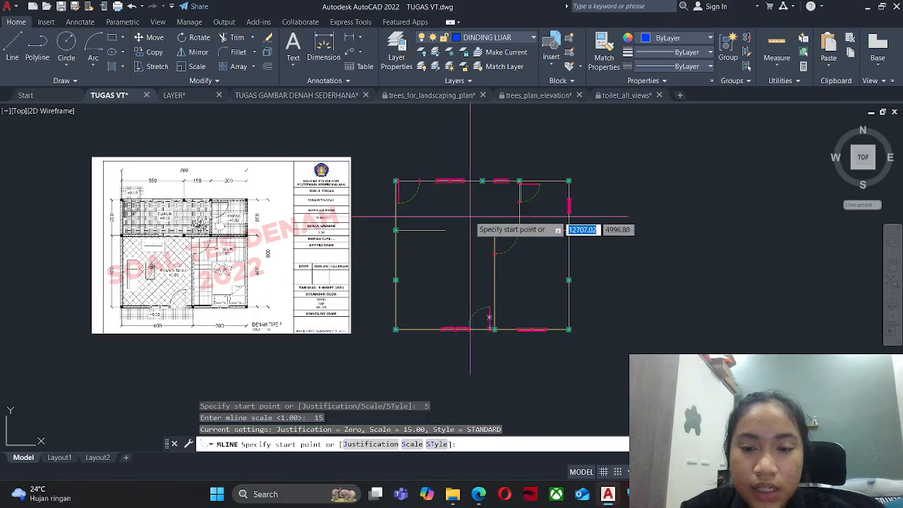
{"action": "scroll", "coordinate": [395, 324], "scroll_direction": "up", "scroll_amount": 3}
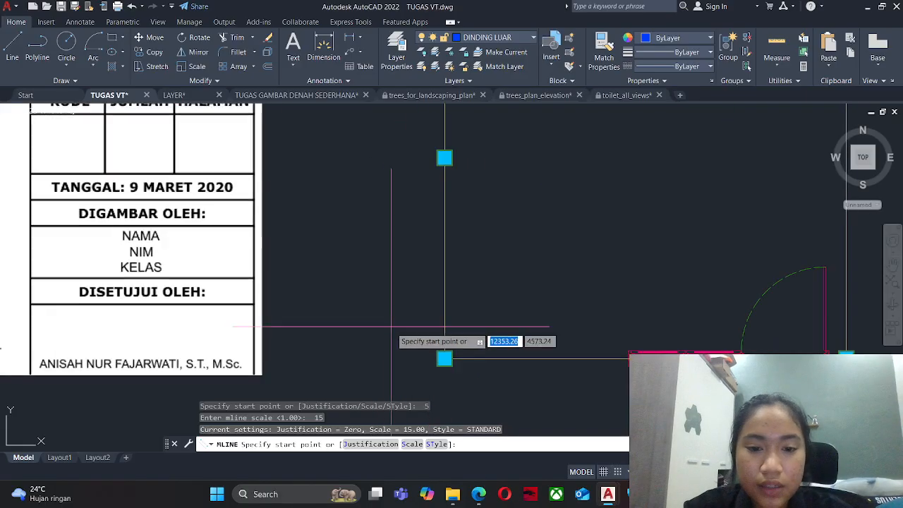
{"action": "scroll", "coordinate": [449, 358], "scroll_direction": "up", "scroll_amount": 2}
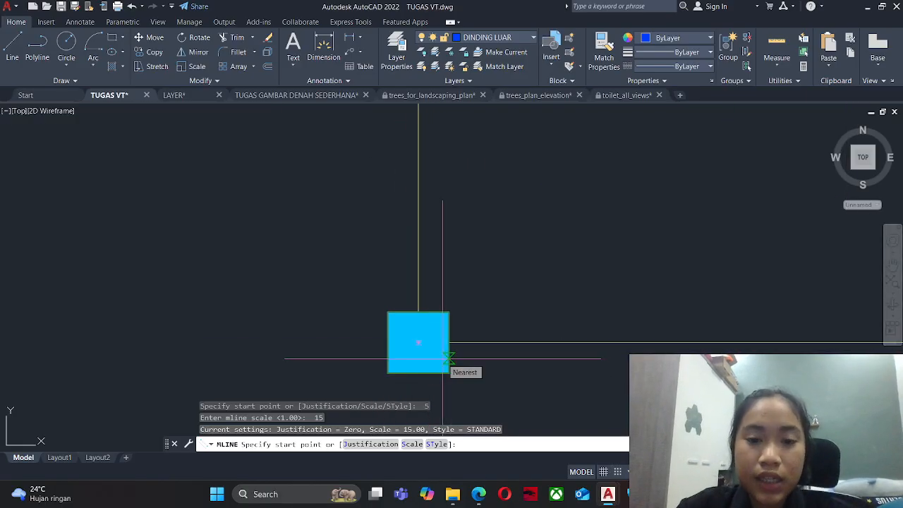
{"action": "left_click", "coordinate": [419, 342]}
{"action": "scroll", "coordinate": [345, 373], "scroll_direction": "down", "scroll_amount": 3}
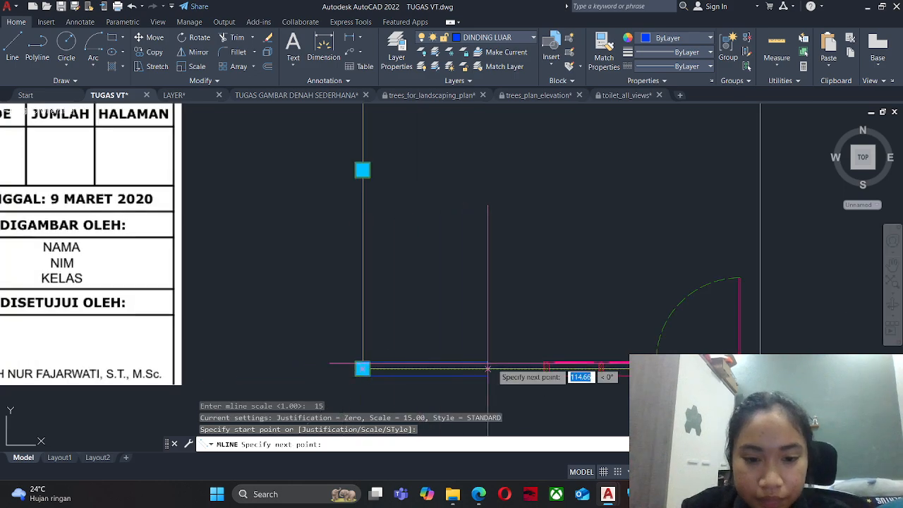
{"action": "scroll", "coordinate": [363, 367], "scroll_direction": "down", "scroll_amount": 4}
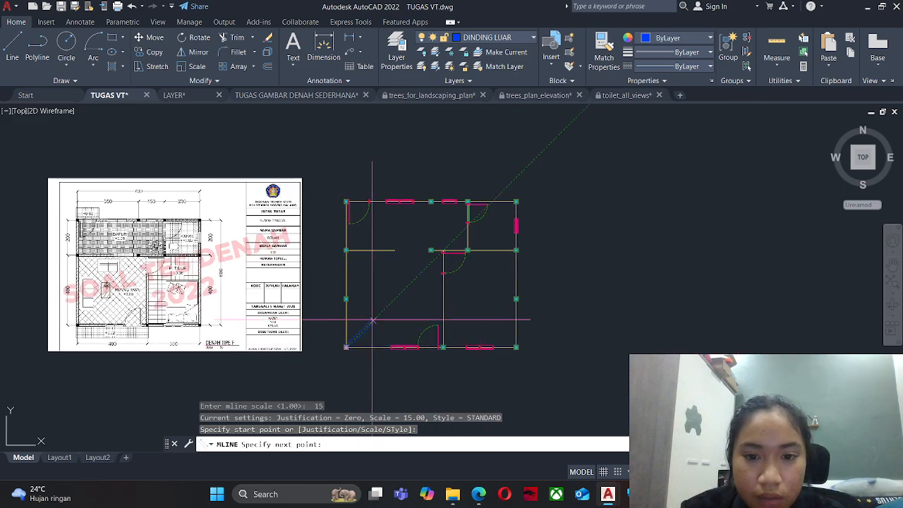
{"action": "scroll", "coordinate": [373, 322], "scroll_direction": "up", "scroll_amount": 5}
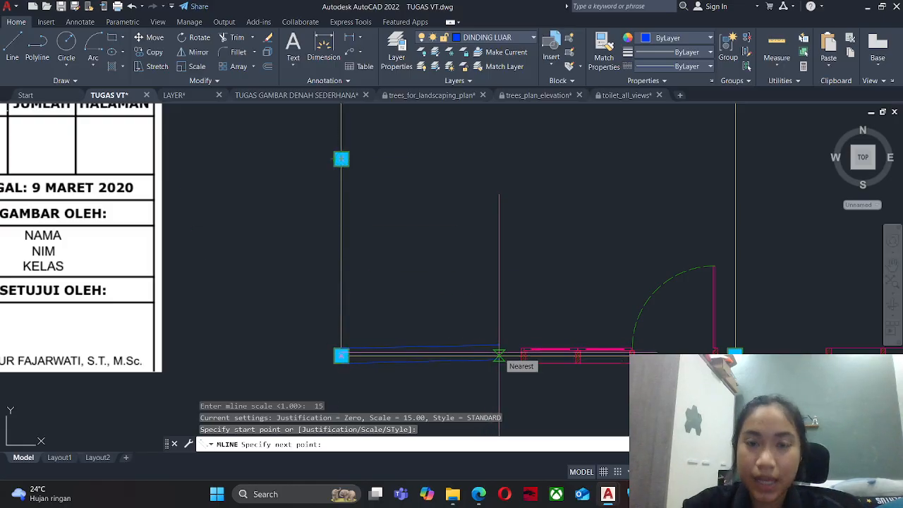
{"action": "scroll", "coordinate": [499, 354], "scroll_direction": "up", "scroll_amount": 6}
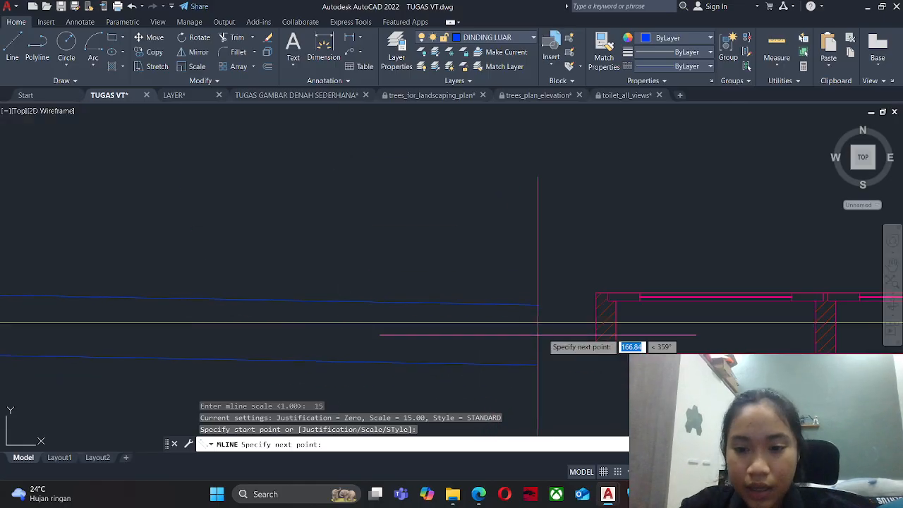
{"action": "left_click", "coordinate": [596, 323]}
{"action": "scroll", "coordinate": [491, 318], "scroll_direction": "down", "scroll_amount": 3}
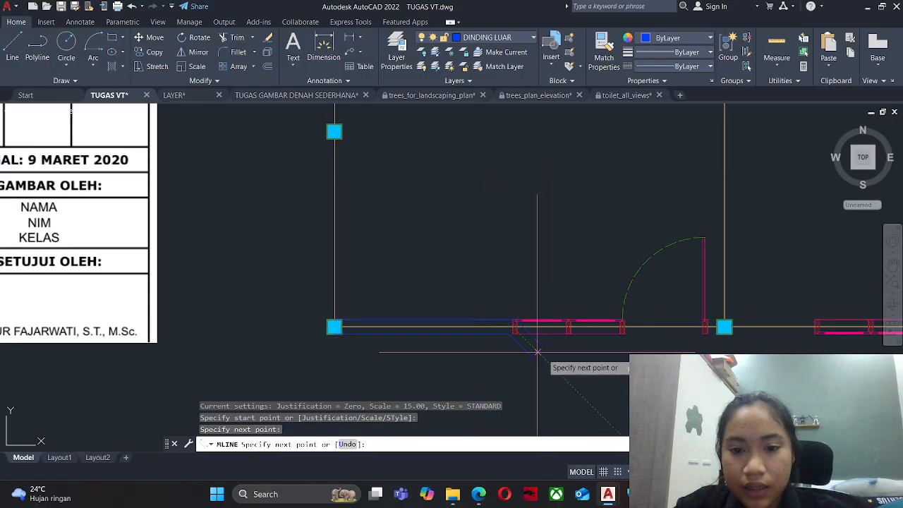
{"action": "key", "text": "Escape"}
{"action": "middle_click_drag", "start_coordinate": [501, 341], "coordinate": [465, 336]}
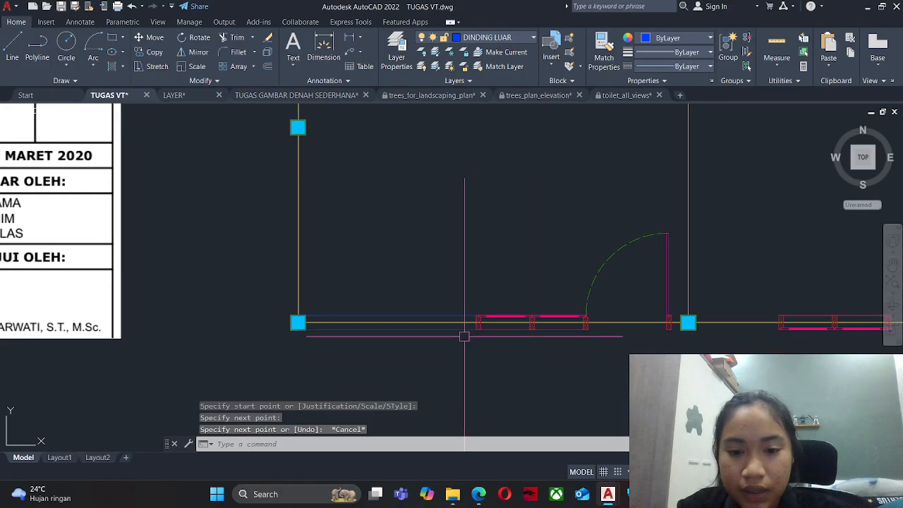
{"action": "left_click", "coordinate": [467, 299]}
{"action": "key", "text": "Escape"}
{"action": "key", "text": "Escape"}
Draw a front wall multiline from the front door's jamb, through the column, to the near edge of the bedroom window frame.
{"action": "middle_click_drag", "start_coordinate": [590, 362], "coordinate": [489, 349]}
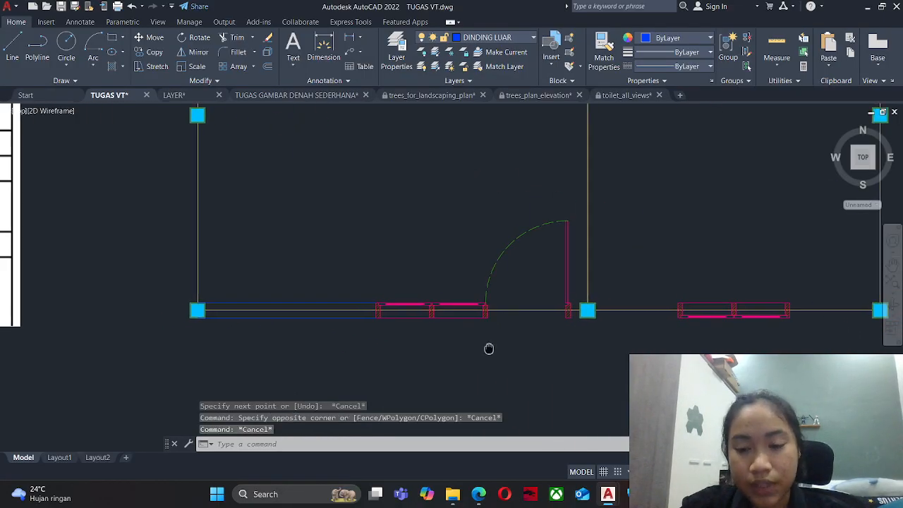
{"action": "type", "text": "ml"}
{"action": "key", "text": "Return"}
{"action": "scroll", "coordinate": [580, 310], "scroll_direction": "up", "scroll_amount": 5}
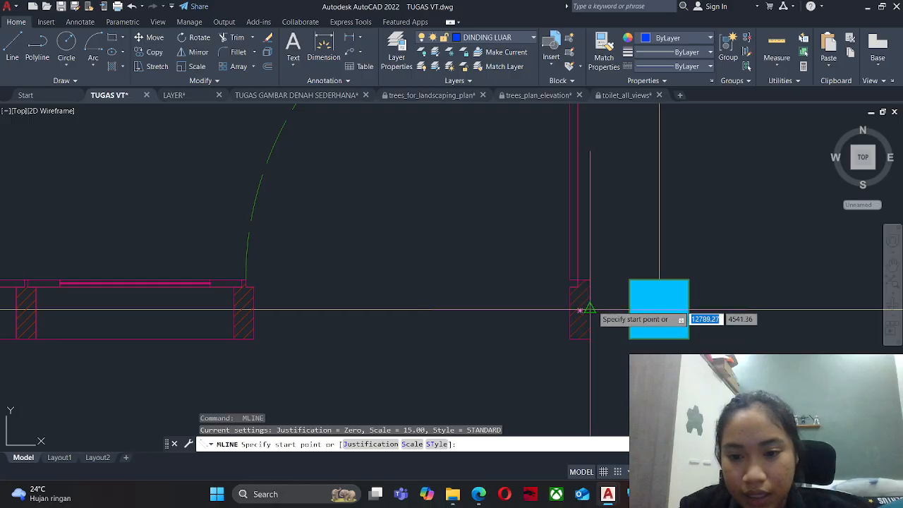
{"action": "left_click", "coordinate": [659, 309]}
{"action": "middle_click_drag", "start_coordinate": [659, 309], "coordinate": [216, 337]}
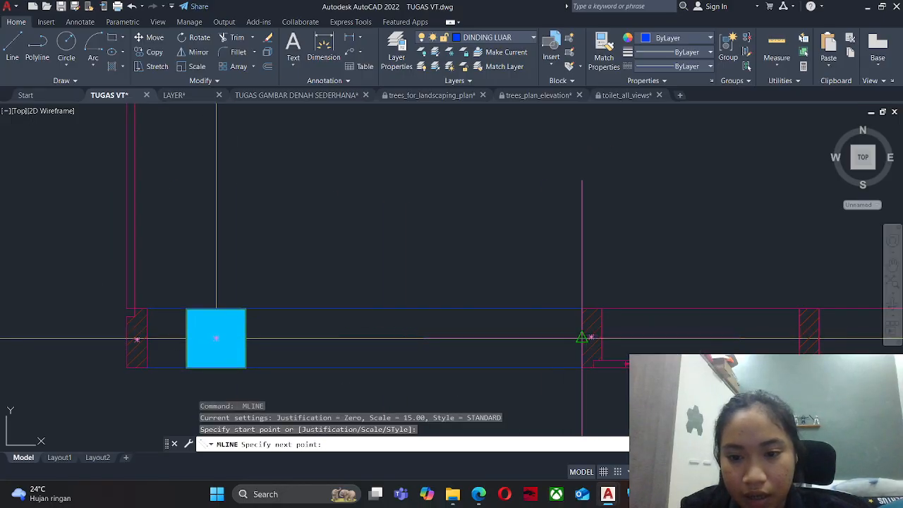
{"action": "left_click", "coordinate": [582, 338]}
{"action": "key", "text": "Escape"}
Draw an outer wall multiline from the bedroom window's far edge, through the front corner column, up the side to the near edge of the bathroom window.
{"action": "scroll", "coordinate": [582, 338], "scroll_direction": "down", "scroll_amount": 5}
{"action": "middle_click_drag", "start_coordinate": [677, 373], "coordinate": [414, 347]}
{"action": "scroll", "coordinate": [420, 336], "scroll_direction": "up", "scroll_amount": 5}
{"action": "key", "text": "Return"}
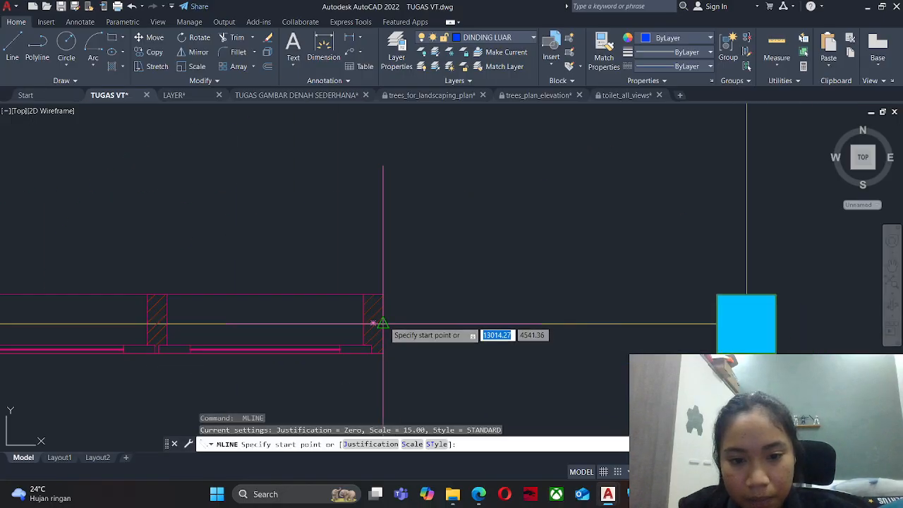
{"action": "left_click", "coordinate": [383, 325]}
{"action": "scroll", "coordinate": [736, 335], "scroll_direction": "down", "scroll_amount": 2}
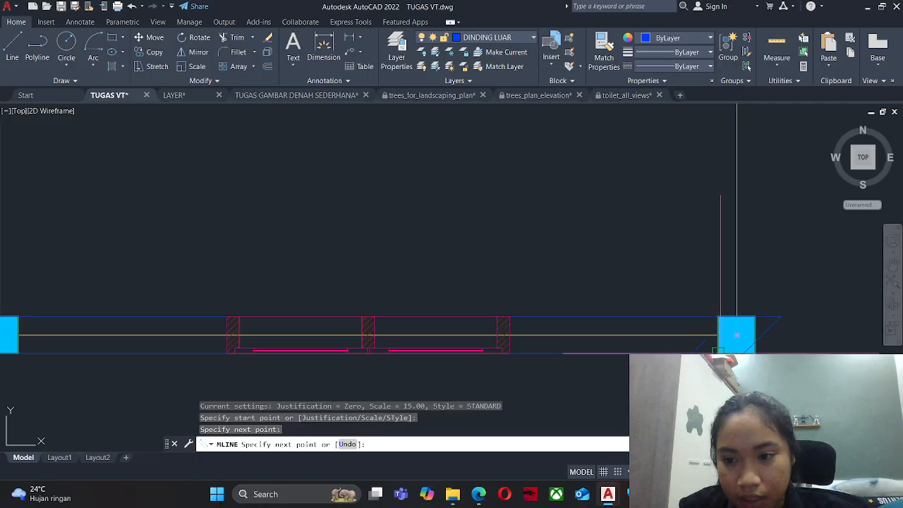
{"action": "middle_click_drag", "start_coordinate": [746, 158], "coordinate": [748, 402]}
{"action": "scroll", "coordinate": [713, 181], "scroll_direction": "down", "scroll_amount": 4}
{"action": "middle_click_drag", "start_coordinate": [713, 182], "coordinate": [717, 304]}
{"action": "scroll", "coordinate": [719, 253], "scroll_direction": "up", "scroll_amount": 2}
{"action": "middle_click_drag", "start_coordinate": [716, 141], "coordinate": [681, 346]}
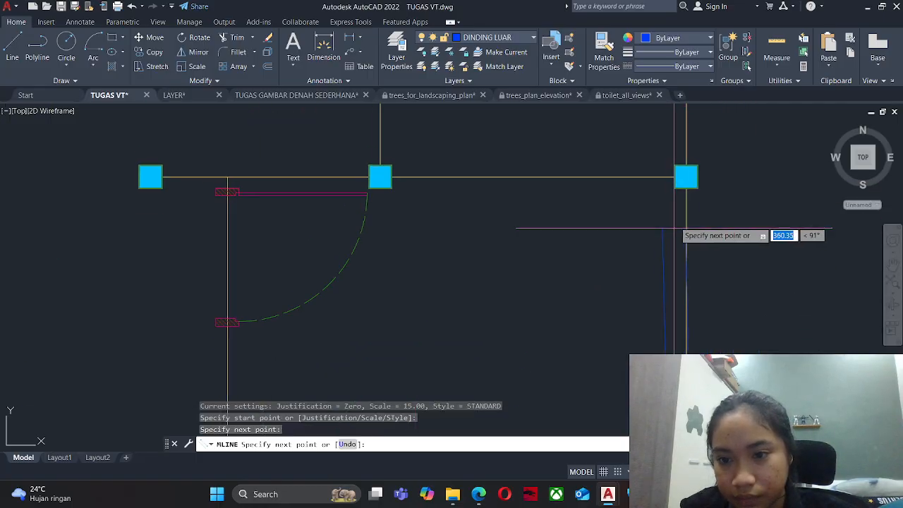
{"action": "middle_click_drag", "start_coordinate": [685, 228], "coordinate": [691, 332]}
{"action": "scroll", "coordinate": [692, 258], "scroll_direction": "up", "scroll_amount": 3}
{"action": "left_click", "coordinate": [685, 254]}
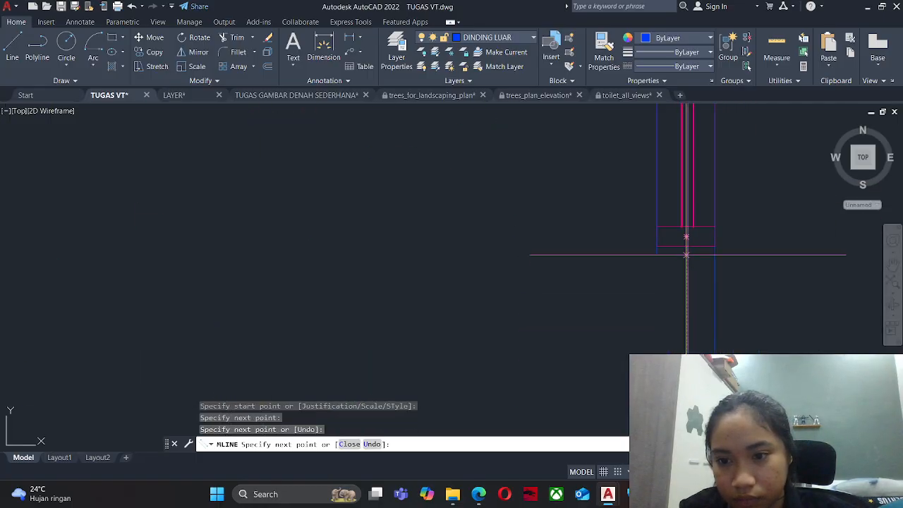
{"action": "key", "text": "Escape"}
Draw an outer wall multiline from the bathroom window's far edge, around the rear corner column, to the near edge of the small rear window.
{"action": "scroll", "coordinate": [683, 247], "scroll_direction": "down", "scroll_amount": 4}
{"action": "middle_click_drag", "start_coordinate": [675, 212], "coordinate": [676, 319]}
{"action": "scroll", "coordinate": [678, 243], "scroll_direction": "up", "scroll_amount": 2}
{"action": "key", "text": "Return"}
{"action": "left_click", "coordinate": [679, 283]}
{"action": "scroll", "coordinate": [676, 193], "scroll_direction": "up", "scroll_amount": 2}
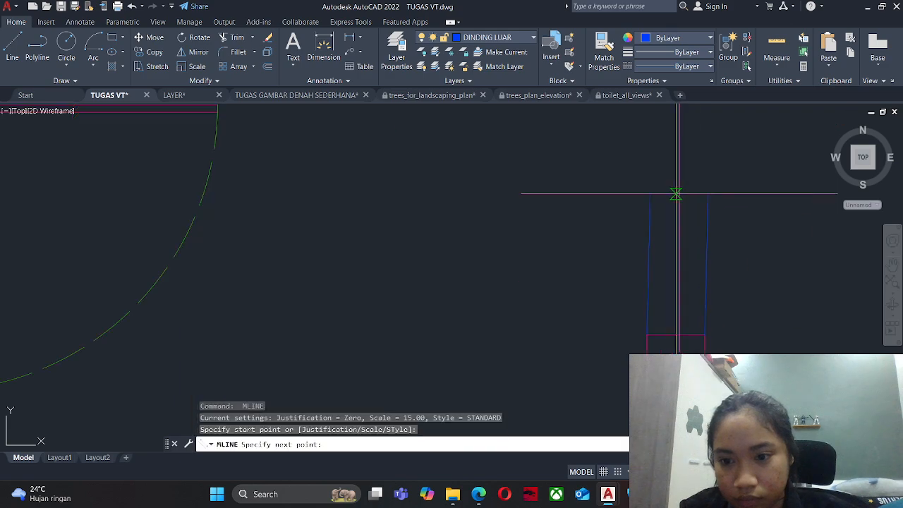
{"action": "middle_click_drag", "start_coordinate": [679, 193], "coordinate": [671, 313]}
{"action": "left_click", "coordinate": [667, 185]}
{"action": "scroll", "coordinate": [667, 212], "scroll_direction": "down", "scroll_amount": 4}
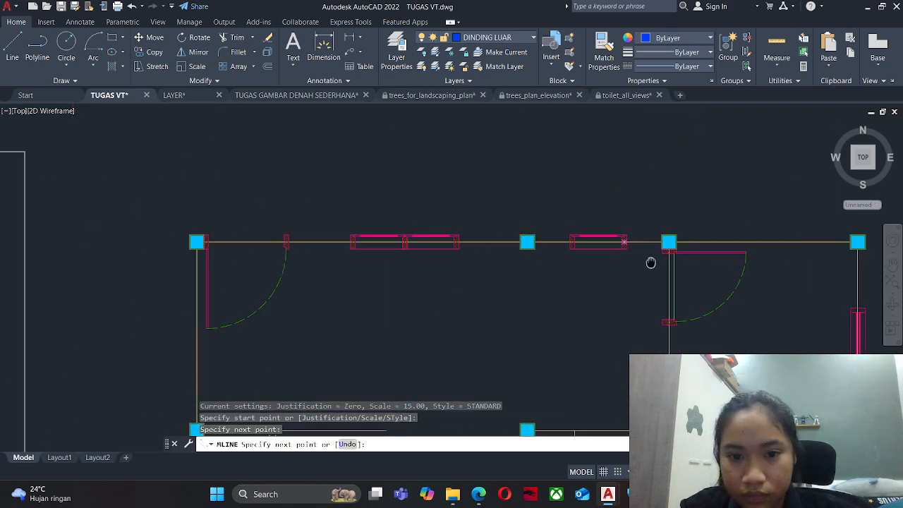
{"action": "scroll", "coordinate": [636, 258], "scroll_direction": "up", "scroll_amount": 5}
{"action": "left_click", "coordinate": [682, 218]}
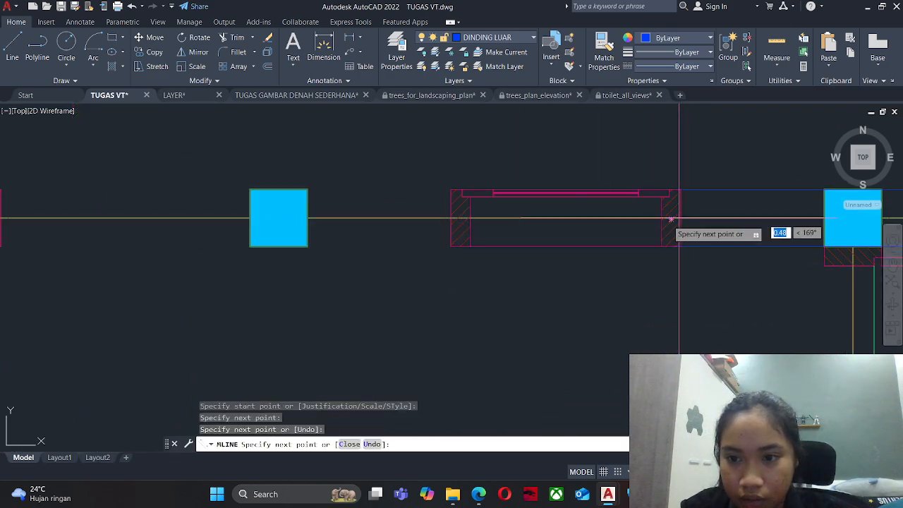
{"action": "key", "text": "Escape"}
Draw a rear wall multiline from the small window's other edge, through the column, to the near edge of the double window.
{"action": "key", "text": "Return"}
{"action": "left_click", "coordinate": [451, 218]}
{"action": "middle_click_drag", "start_coordinate": [257, 231], "coordinate": [587, 241]}
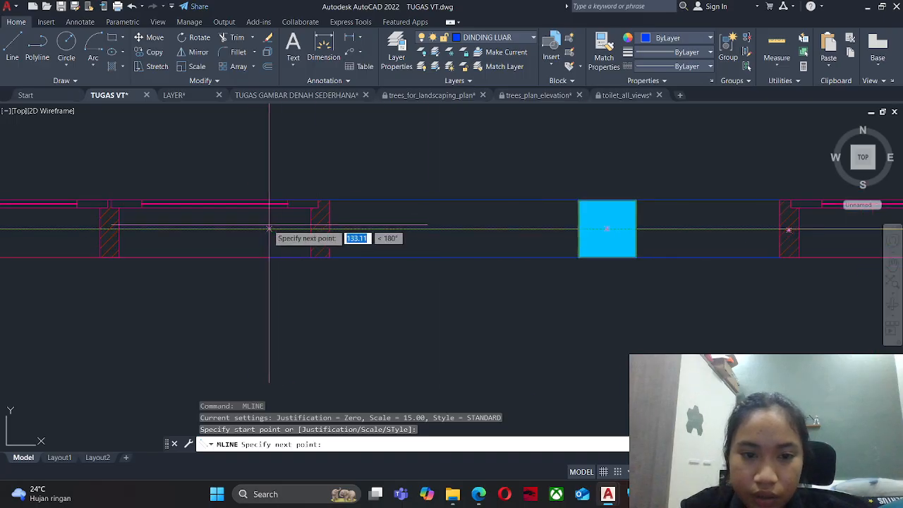
{"action": "left_click", "coordinate": [331, 229]}
{"action": "scroll", "coordinate": [463, 268], "scroll_direction": "down", "scroll_amount": 5}
{"action": "key", "text": "Escape"}
Draw a rear wall multiline from the double window's far edge to the kitchen door's jamb.
{"action": "middle_click_drag", "start_coordinate": [256, 280], "coordinate": [444, 324]}
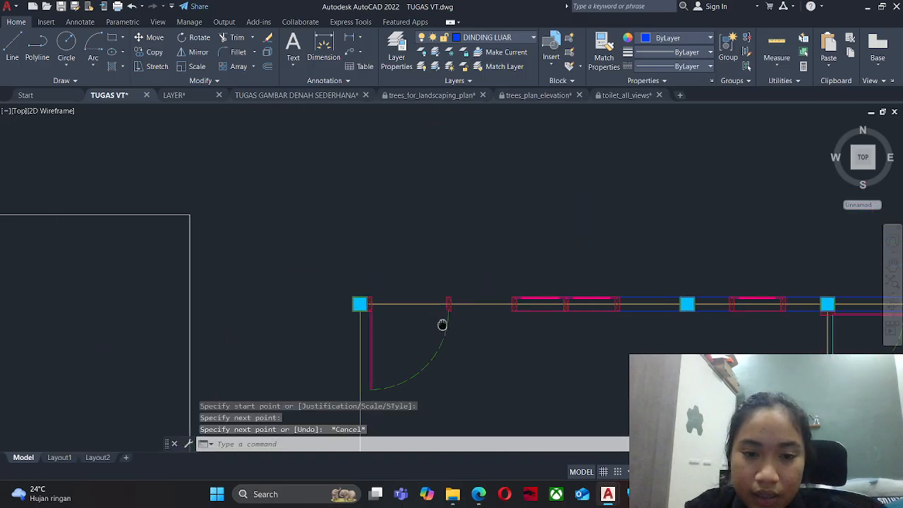
{"action": "scroll", "coordinate": [484, 304], "scroll_direction": "up", "scroll_amount": 5}
{"action": "key", "text": "Return"}
{"action": "left_click", "coordinate": [598, 299]}
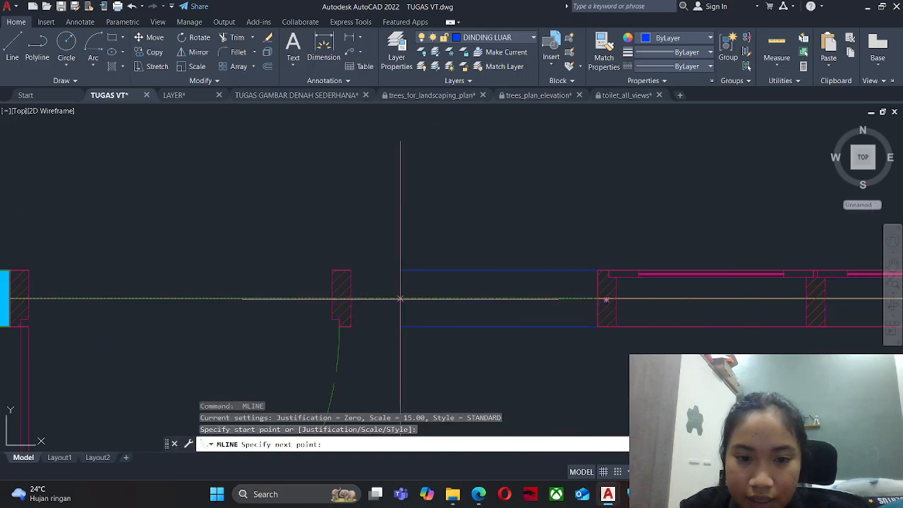
{"action": "left_click", "coordinate": [342, 297]}
{"action": "scroll", "coordinate": [499, 225], "scroll_direction": "down", "scroll_amount": 6}
{"action": "key", "text": "Escape"}
Draw the side outer wall multiline from the rear corner column beside the kitchen door down to the living room's front corner column.
{"action": "key", "text": "Return"}
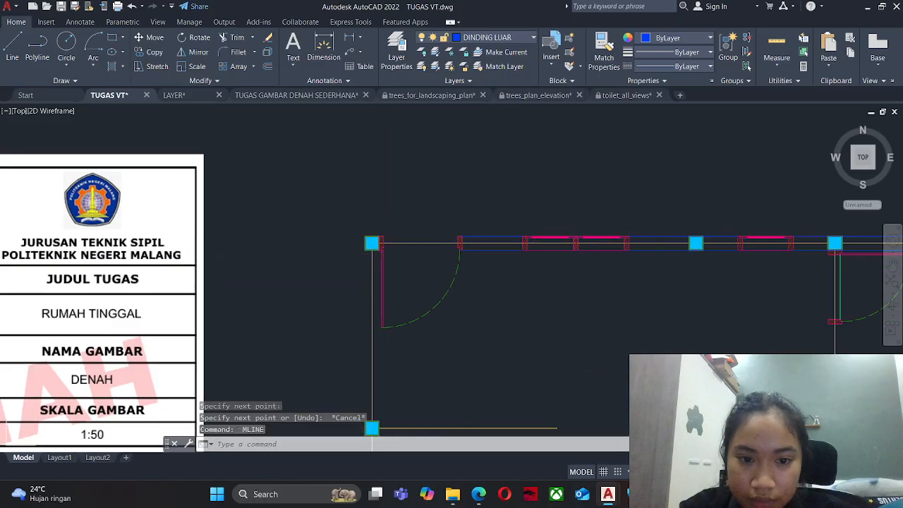
{"action": "left_click", "coordinate": [371, 246]}
{"action": "middle_click_drag", "start_coordinate": [353, 325], "coordinate": [383, 194]}
{"action": "scroll", "coordinate": [402, 261], "scroll_direction": "down", "scroll_amount": 6}
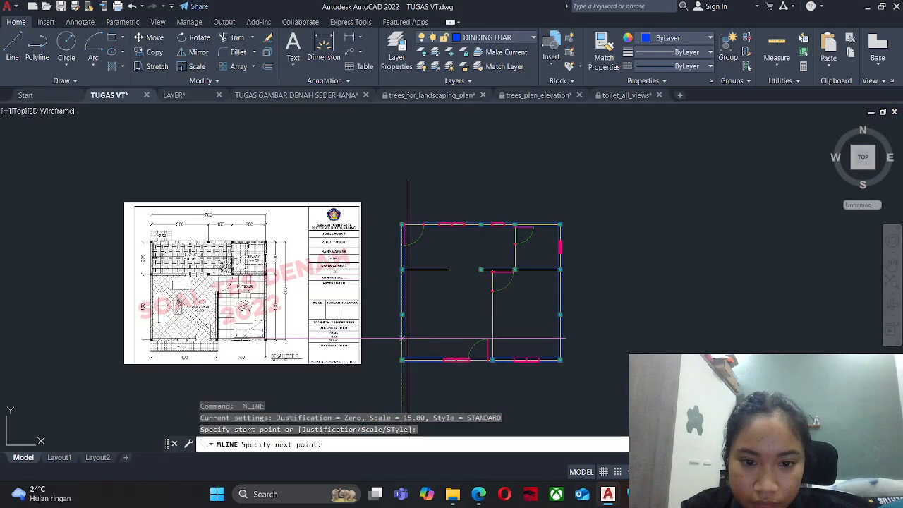
{"action": "scroll", "coordinate": [401, 384], "scroll_direction": "up", "scroll_amount": 6}
{"action": "scroll", "coordinate": [398, 314], "scroll_direction": "up", "scroll_amount": 4}
{"action": "left_click", "coordinate": [420, 247]}
{"action": "key", "text": "Escape"}
Draw a short wall multiline between kitchen and living room, from the side wall column to the free end of the axis line.
{"action": "scroll", "coordinate": [425, 263], "scroll_direction": "down", "scroll_amount": 6}
{"action": "middle_click_drag", "start_coordinate": [450, 148], "coordinate": [441, 315]}
{"action": "scroll", "coordinate": [431, 209], "scroll_direction": "up", "scroll_amount": 4}
{"action": "key", "text": "Return"}
{"action": "left_click", "coordinate": [390, 189]}
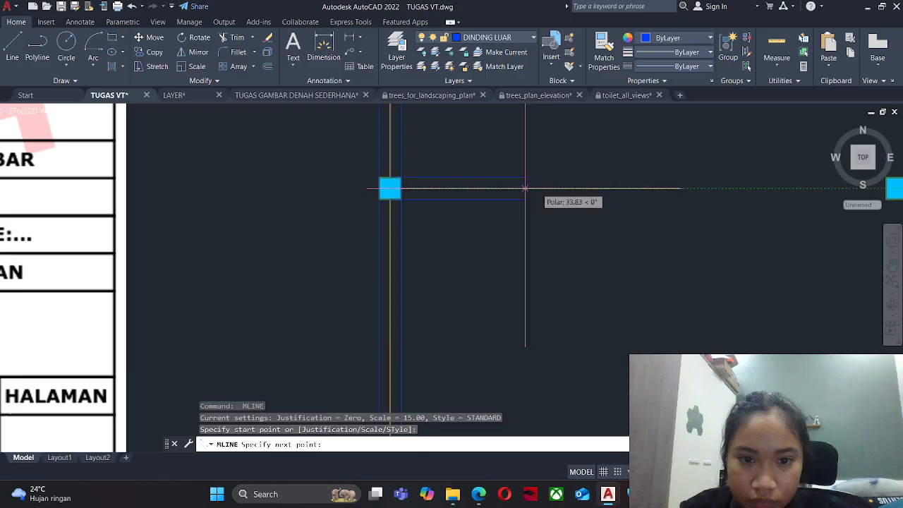
{"action": "left_click", "coordinate": [678, 189]}
{"action": "middle_click_drag", "start_coordinate": [679, 202], "coordinate": [290, 317]}
{"action": "key", "text": "Escape"}
Draw a wall multiline from the free-standing middle column, through the bathroom's corner column, to the column on the opposite outer wall.
{"action": "key", "text": "Return"}
{"action": "left_click", "coordinate": [506, 302]}
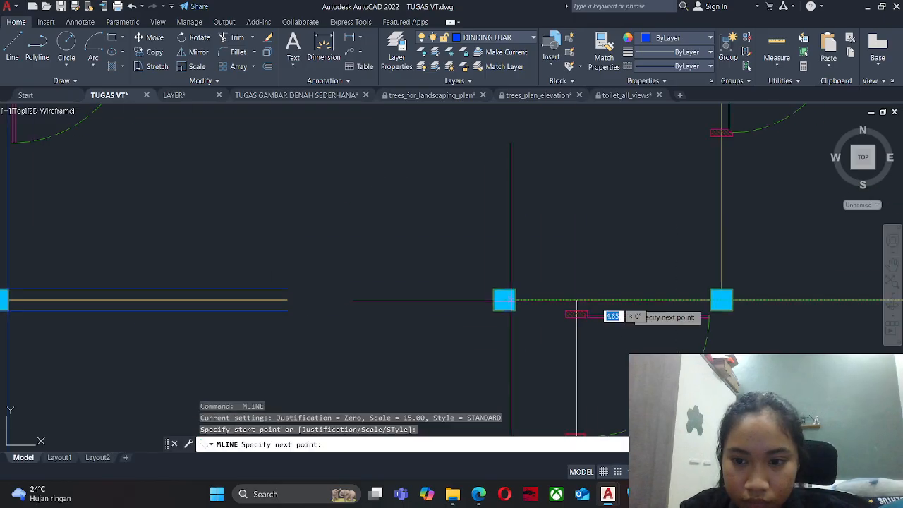
{"action": "middle_click_drag", "start_coordinate": [855, 311], "coordinate": [304, 303]}
{"action": "left_click", "coordinate": [460, 292]}
{"action": "key", "text": "Escape"}
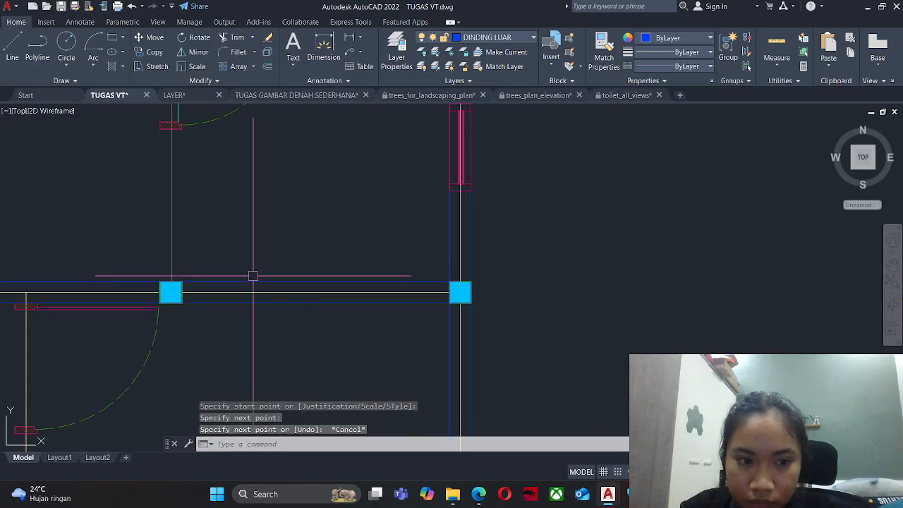
Draw the bathroom's side wall as a multiline from the column centre up to the near edge of the bathroom door's jamb.
{"action": "key", "text": "space"}
{"action": "left_click", "coordinate": [171, 292]}
{"action": "middle_click_drag", "start_coordinate": [171, 177], "coordinate": [216, 299]}
{"action": "scroll", "coordinate": [218, 246], "scroll_direction": "up", "scroll_amount": 2}
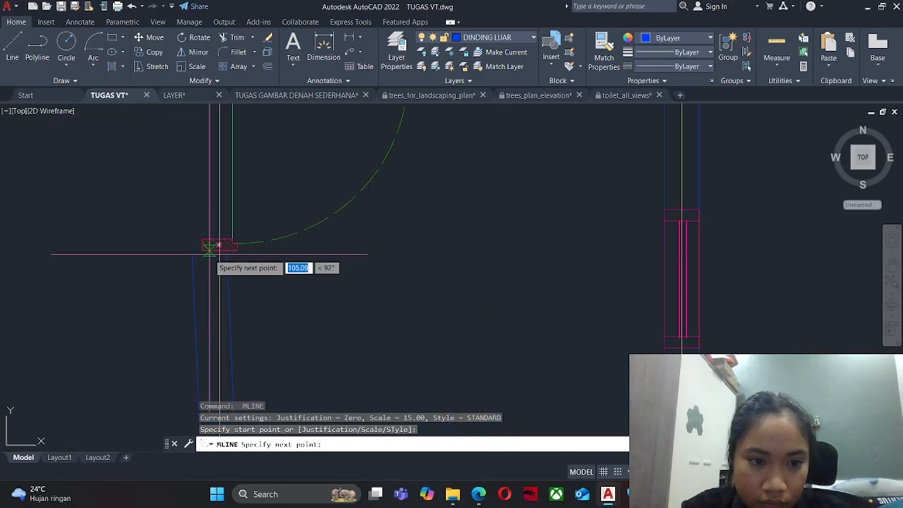
{"action": "left_click", "coordinate": [219, 250]}
{"action": "scroll", "coordinate": [420, 234], "scroll_direction": "down", "scroll_amount": 3}
{"action": "key", "text": "Escape"}
Draw the wall between bedroom and living room as a multiline from the bedroom door's lower jamb to the front wall column.
{"action": "scroll", "coordinate": [315, 295], "scroll_direction": "up", "scroll_amount": 3}
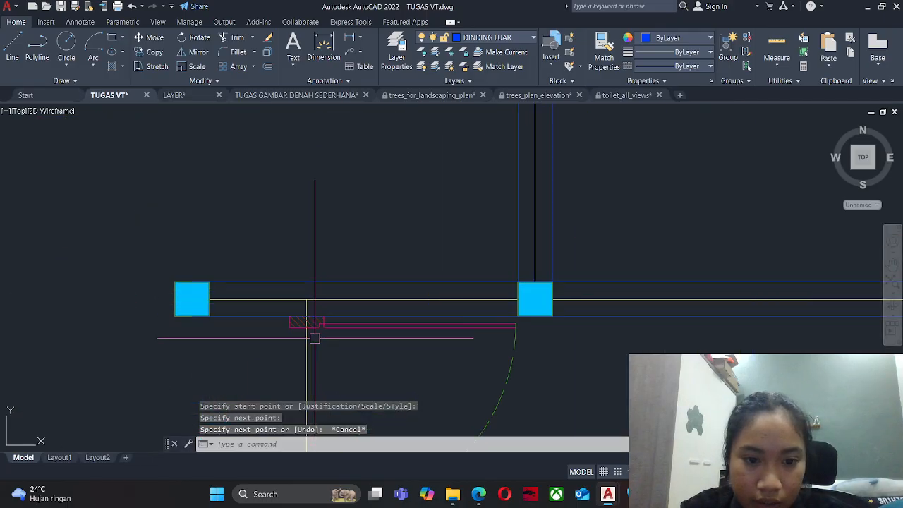
{"action": "scroll", "coordinate": [314, 340], "scroll_direction": "down", "scroll_amount": 1}
{"action": "middle_click_drag", "start_coordinate": [319, 422], "coordinate": [345, 303]}
{"action": "scroll", "coordinate": [341, 303], "scroll_direction": "up", "scroll_amount": 1}
{"action": "key", "text": "space"}
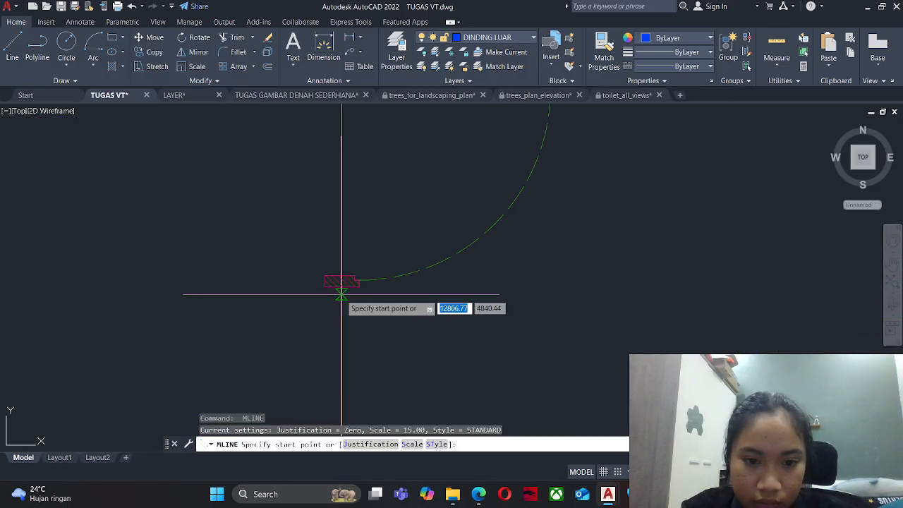
{"action": "left_click", "coordinate": [341, 297]}
{"action": "scroll", "coordinate": [342, 300], "scroll_direction": "down", "scroll_amount": 3}
{"action": "scroll", "coordinate": [310, 317], "scroll_direction": "up", "scroll_amount": 3}
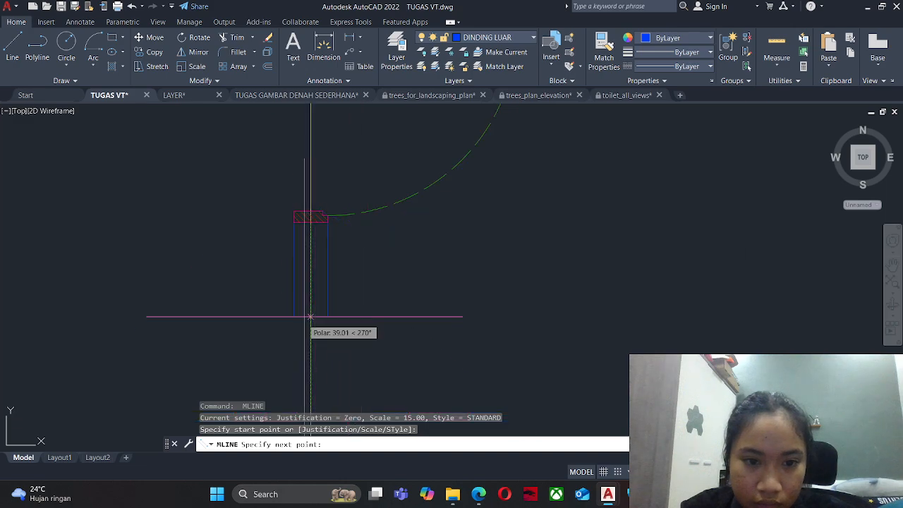
{"action": "scroll", "coordinate": [310, 337], "scroll_direction": "down", "scroll_amount": 3}
{"action": "scroll", "coordinate": [318, 303], "scroll_direction": "up", "scroll_amount": 5}
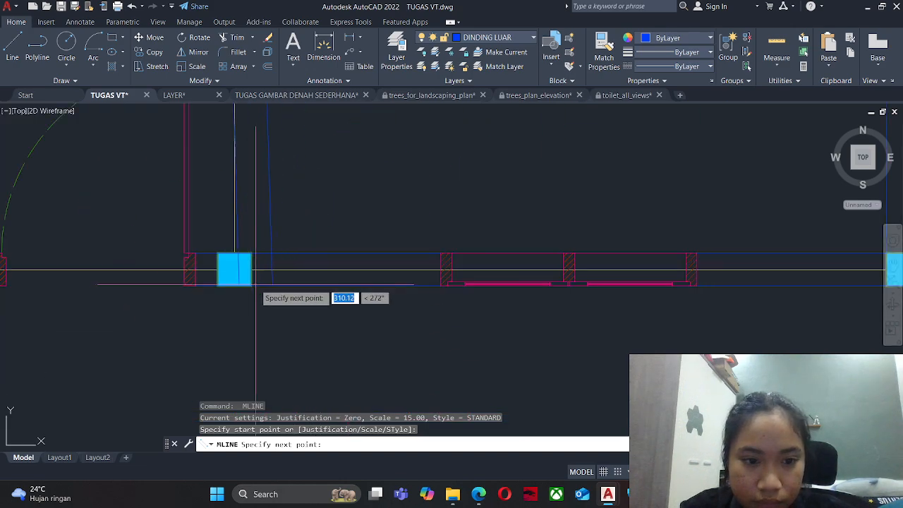
{"action": "key", "text": "Escape"}
{"action": "scroll", "coordinate": [297, 297], "scroll_direction": "down", "scroll_amount": 5}
{"action": "scroll", "coordinate": [285, 252], "scroll_direction": "up", "scroll_amount": 4}
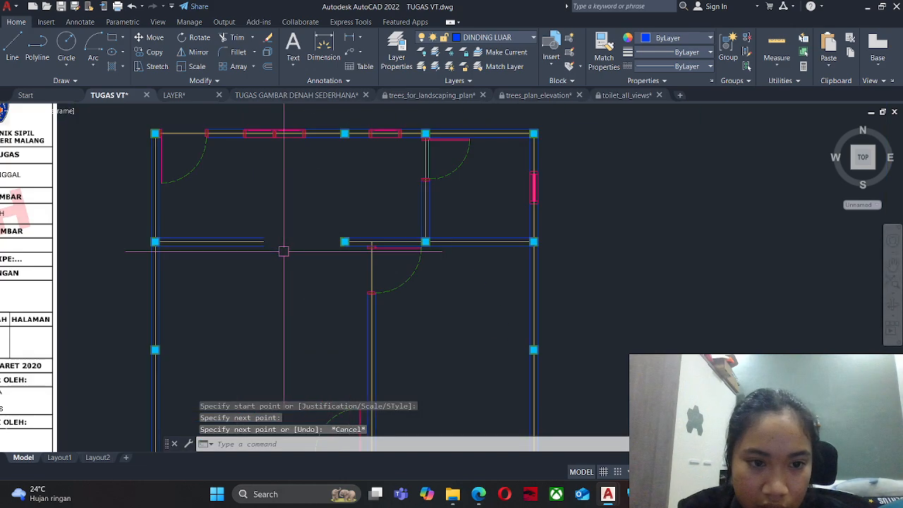
Close the open end of the short kitchen wall with a line between the endpoints of its two edges.
{"action": "middle_click_drag", "start_coordinate": [285, 252], "coordinate": [325, 264]}
{"action": "scroll", "coordinate": [325, 264], "scroll_direction": "down", "scroll_amount": 5}
{"action": "key", "text": "l"}
{"action": "key", "text": "Return"}
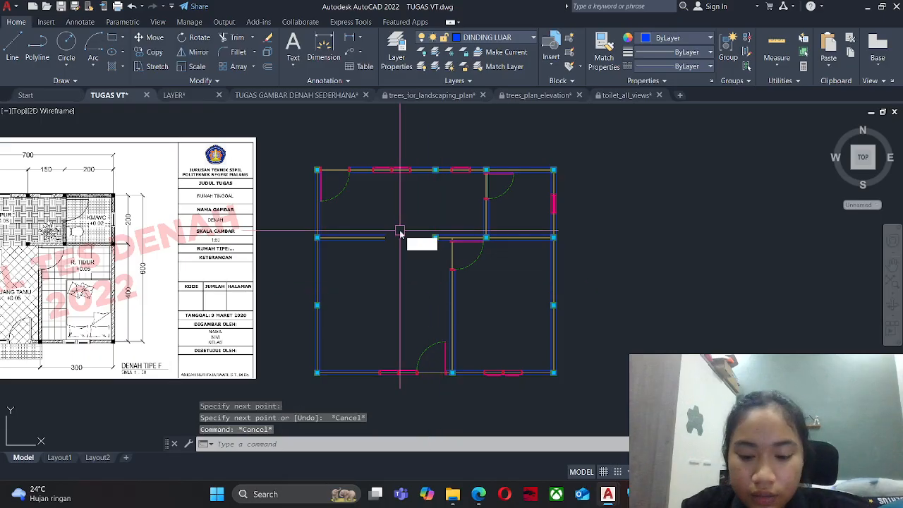
{"action": "scroll", "coordinate": [396, 252], "scroll_direction": "up", "scroll_amount": 5}
{"action": "left_click", "coordinate": [384, 295]}
{"action": "left_click", "coordinate": [413, 282]}
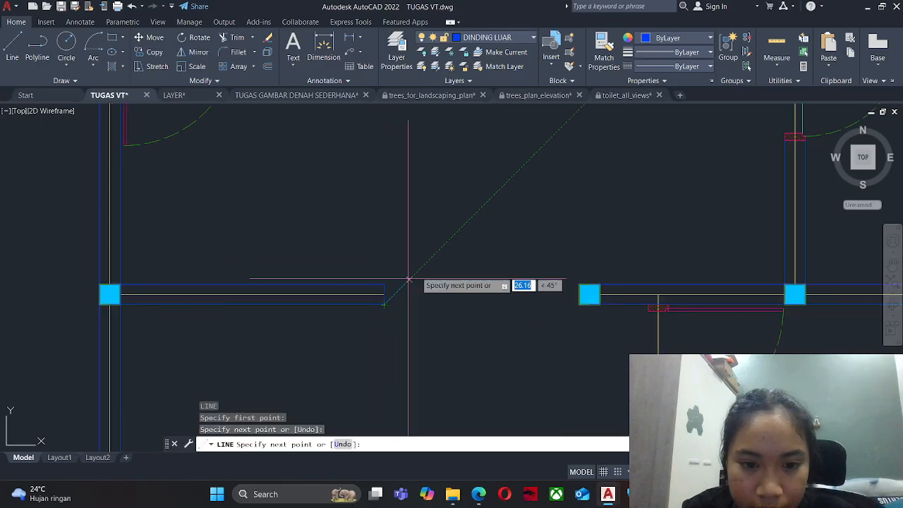
{"action": "key", "text": "Escape"}
Make DINDING DALAM the current layer.
{"action": "scroll", "coordinate": [431, 312], "scroll_direction": "down", "scroll_amount": 5}
{"action": "middle_click_drag", "start_coordinate": [431, 312], "coordinate": [413, 245]}
{"action": "scroll", "coordinate": [421, 260], "scroll_direction": "down", "scroll_amount": 2}
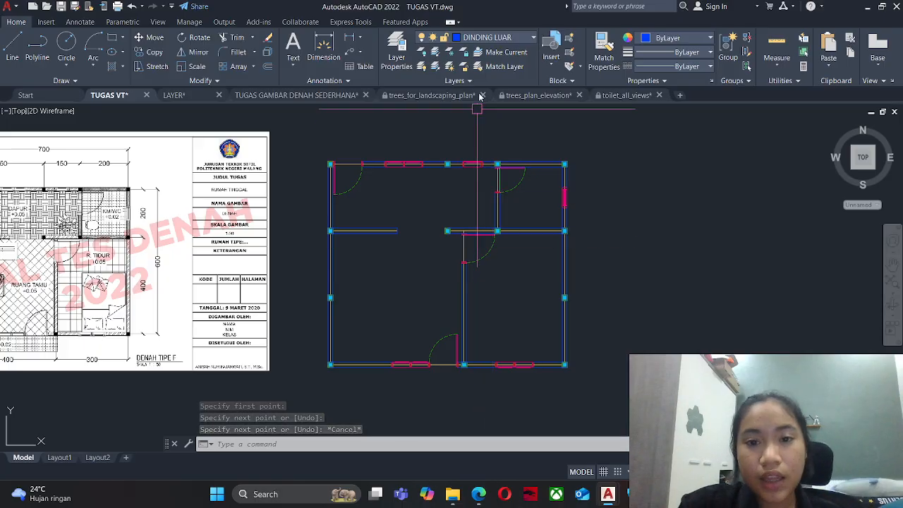
{"action": "left_click", "coordinate": [512, 39]}
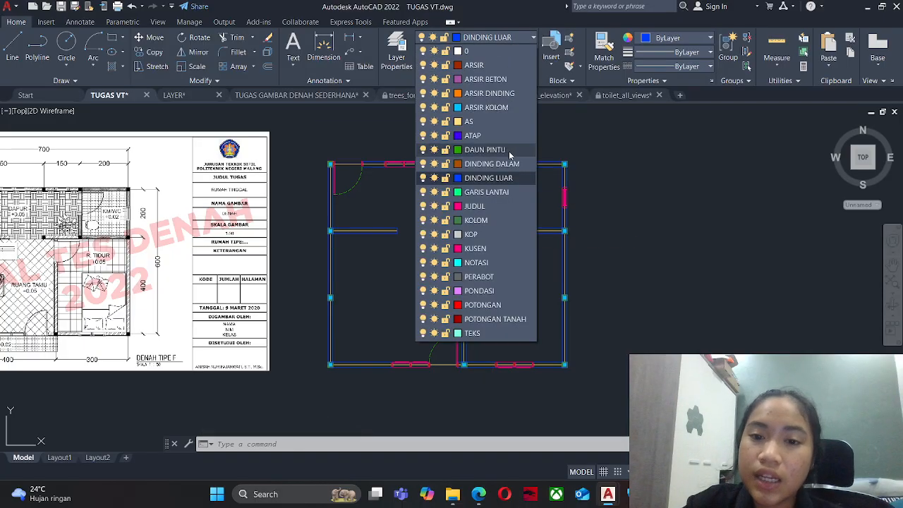
{"action": "left_click", "coordinate": [509, 164]}
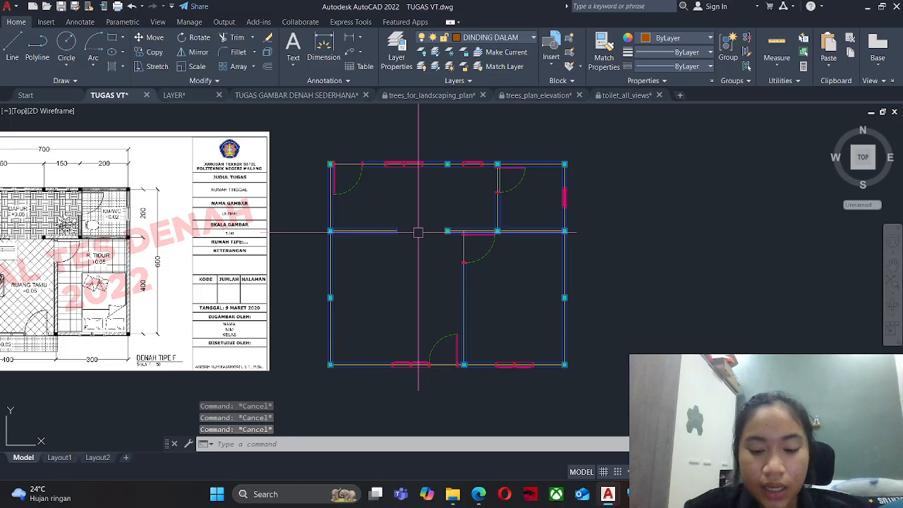
Start a multiline with Zero justification and a scale of 12 for the inner wall lines.
{"action": "key", "text": "Return"}
{"action": "type", "text": "J"}
{"action": "key", "text": "Return"}
{"action": "type", "text": "Z"}
{"action": "key", "text": "Return"}
{"action": "type", "text": "S"}
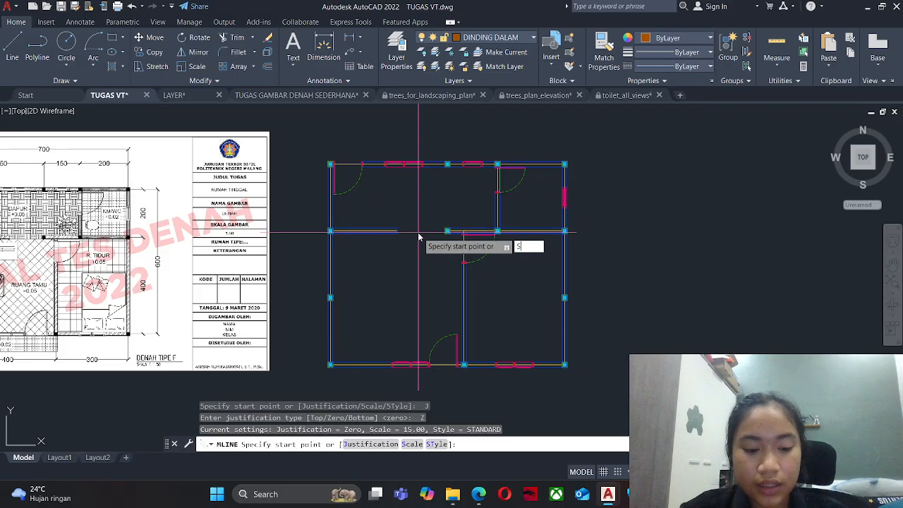
{"action": "type", "text": "12"}
{"action": "key", "text": "Return"}
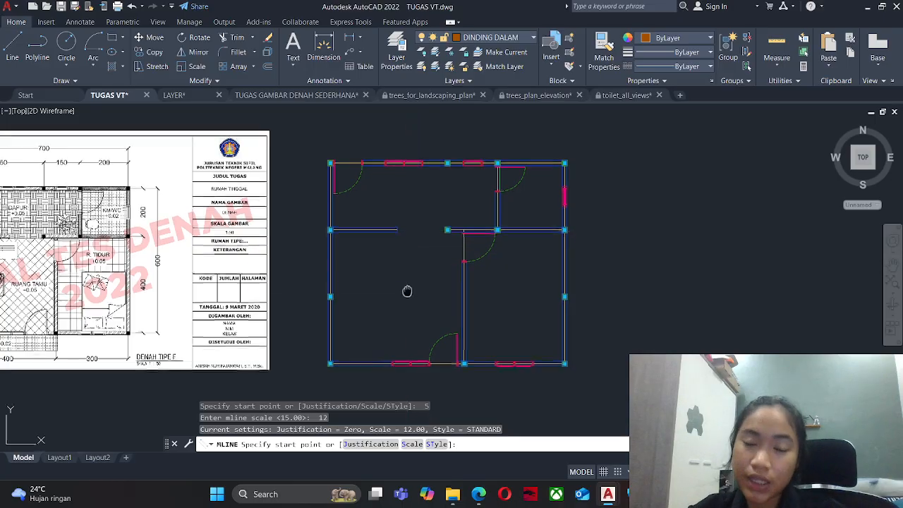
Draw the inner wall lines of the front wall from the living room's corner column centre to the midpoint of the window frame's near edge.
{"action": "scroll", "coordinate": [385, 303], "scroll_direction": "up", "scroll_amount": 5}
{"action": "left_click", "coordinate": [361, 300]}
{"action": "scroll", "coordinate": [607, 297], "scroll_direction": "up", "scroll_amount": 4}
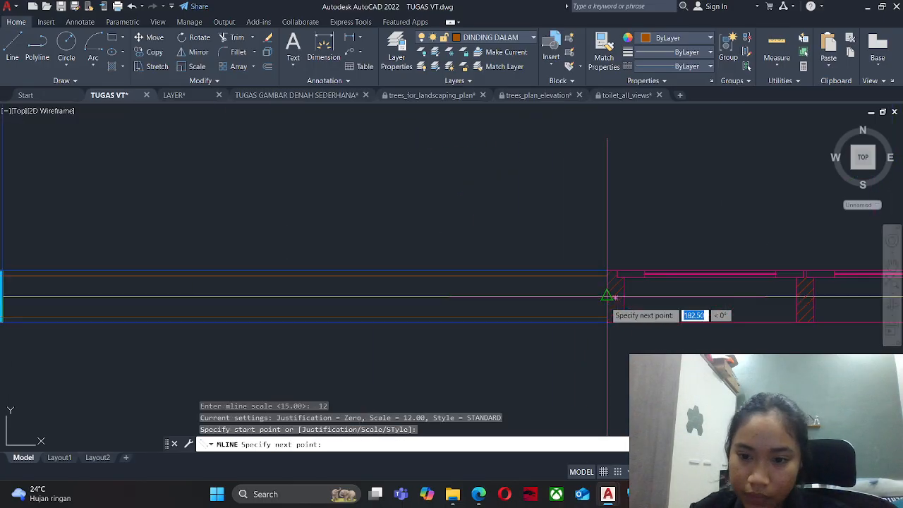
{"action": "left_click", "coordinate": [607, 296]}
{"action": "key", "text": "Escape"}
Start the next inner multiline for the front wall section beside the front door's jamb.
{"action": "scroll", "coordinate": [520, 304], "scroll_direction": "down", "scroll_amount": 4}
{"action": "middle_click_drag", "start_coordinate": [877, 318], "coordinate": [544, 316]}
{"action": "scroll", "coordinate": [500, 305], "scroll_direction": "up", "scroll_amount": 2}
{"action": "key", "text": "space"}
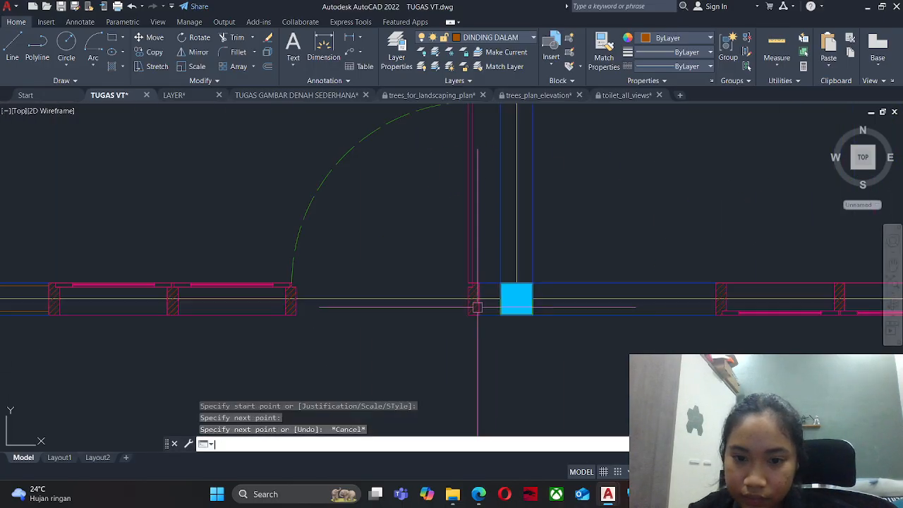
Draw an inner-wall multiline along the bottom wall's axis from the entrance door's frame beside the column to the window's near frame.
{"action": "left_click", "coordinate": [479, 299]}
{"action": "middle_click_drag", "start_coordinate": [779, 316], "coordinate": [613, 316]}
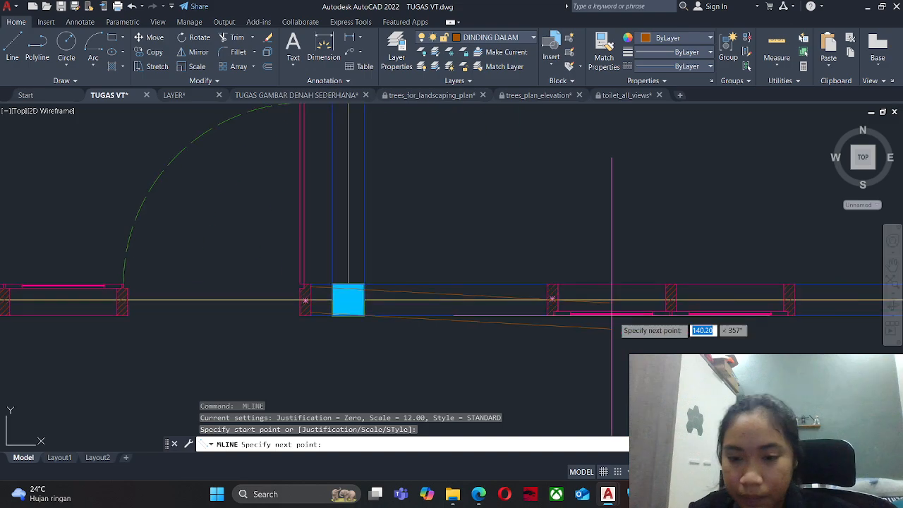
{"action": "scroll", "coordinate": [551, 297], "scroll_direction": "up", "scroll_amount": 4}
{"action": "left_click", "coordinate": [543, 300]}
{"action": "key", "text": "Escape"}
{"action": "scroll", "coordinate": [534, 299], "scroll_direction": "down", "scroll_amount": 4}
Draw an inner-wall multiline from the bottom window's far frame to the corner column and up the east wall to the bathroom window's lower frame.
{"action": "middle_click_drag", "start_coordinate": [534, 299], "coordinate": [403, 303]}
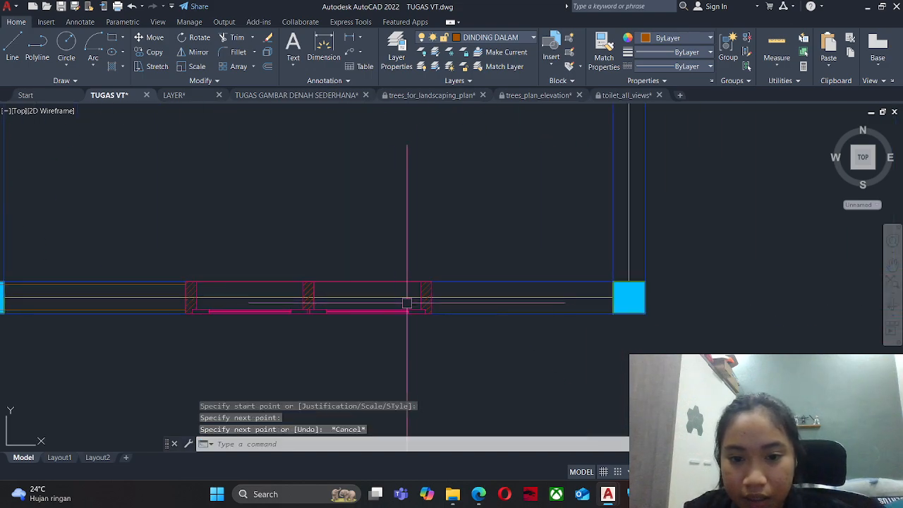
{"action": "key", "text": "space"}
{"action": "left_click", "coordinate": [427, 297]}
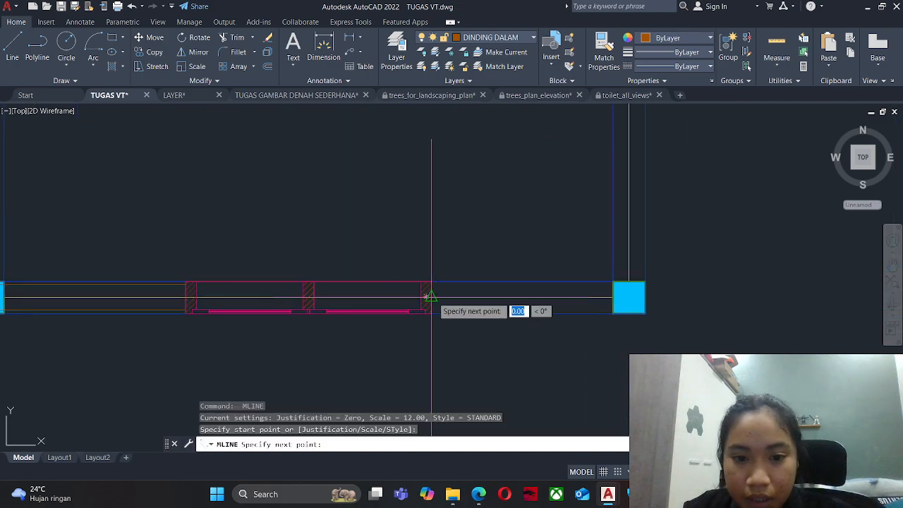
{"action": "left_click", "coordinate": [629, 297]}
{"action": "scroll", "coordinate": [619, 317], "scroll_direction": "down", "scroll_amount": 4}
{"action": "middle_click_drag", "start_coordinate": [605, 223], "coordinate": [586, 400]}
{"action": "mouse_move", "coordinate": [581, 187]}
{"action": "middle_mouse_down"}
{"action": "mouse_move", "coordinate": [579, 293]}
{"action": "mouse_move", "coordinate": [829, 280]}
{"action": "middle_mouse_up"}
{"action": "scroll", "coordinate": [602, 193], "scroll_direction": "up", "scroll_amount": 4}
{"action": "scroll", "coordinate": [601, 201], "scroll_direction": "up", "scroll_amount": 2}
{"action": "left_click", "coordinate": [595, 212]}
{"action": "key", "text": "Escape"}
Draw an inner-wall multiline along the middle wall from its free-end column through the next column to the east wall's column.
{"action": "middle_click_drag", "start_coordinate": [364, 383], "coordinate": [535, 266]}
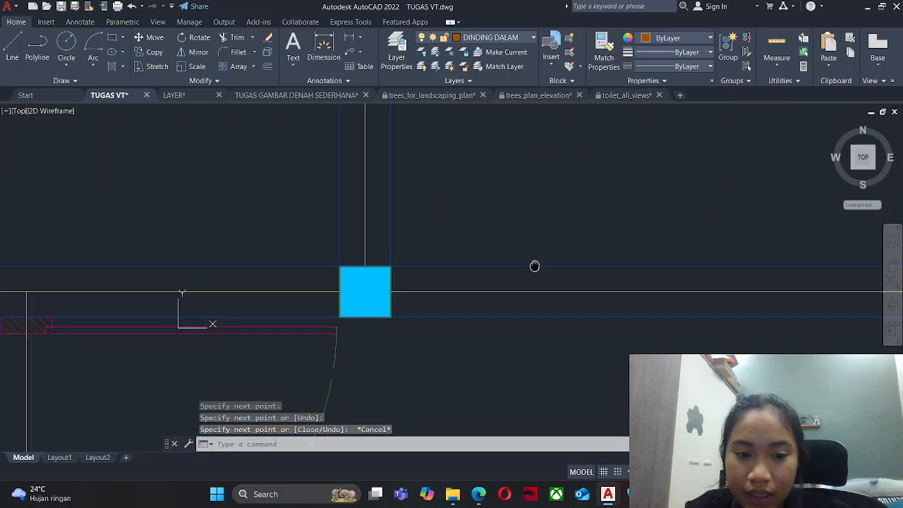
{"action": "middle_click_drag", "start_coordinate": [312, 324], "coordinate": [542, 289]}
{"action": "key", "text": "Return"}
{"action": "left_click", "coordinate": [88, 256]}
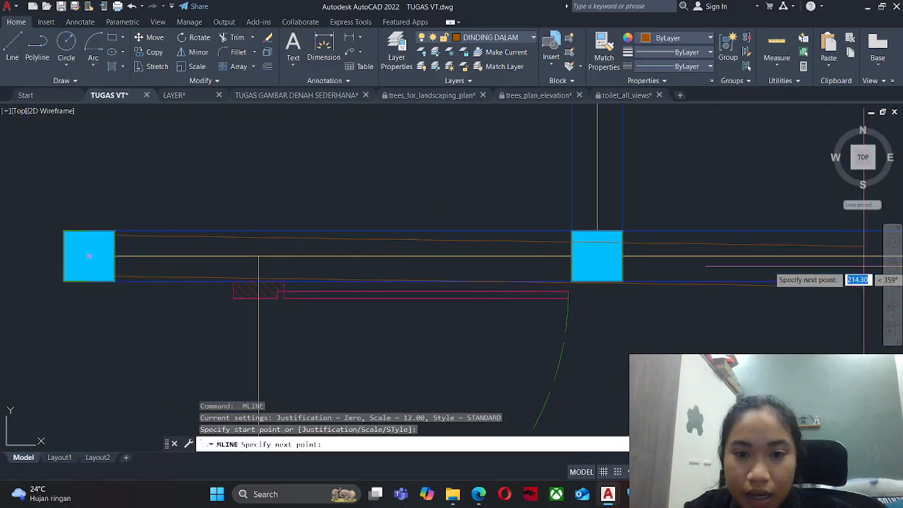
{"action": "middle_click_drag", "start_coordinate": [864, 266], "coordinate": [339, 288]}
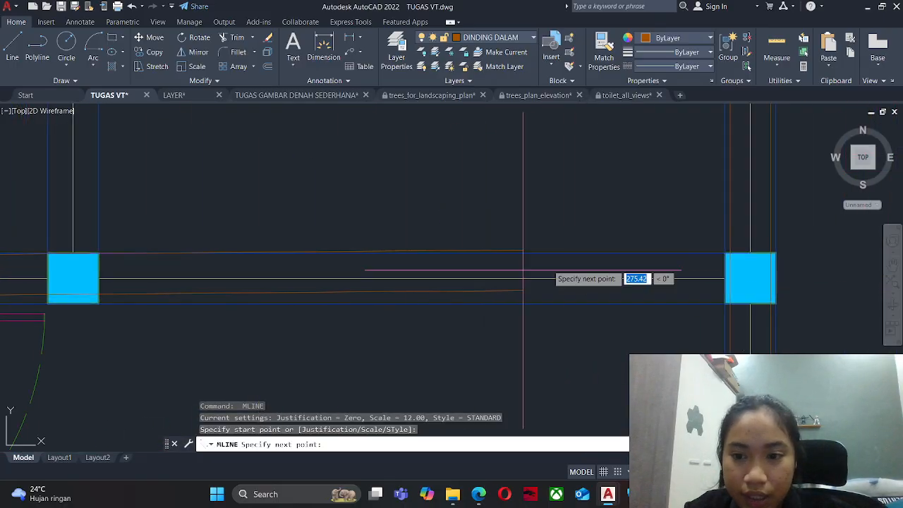
{"action": "left_click", "coordinate": [750, 278]}
{"action": "key", "text": "Escape"}
{"action": "scroll", "coordinate": [705, 326], "scroll_direction": "down", "scroll_amount": 2}
{"action": "middle_click_drag", "start_coordinate": [351, 330], "coordinate": [666, 167]}
{"action": "middle_click_drag", "start_coordinate": [424, 376], "coordinate": [573, 218]}
{"action": "key", "text": "Return"}
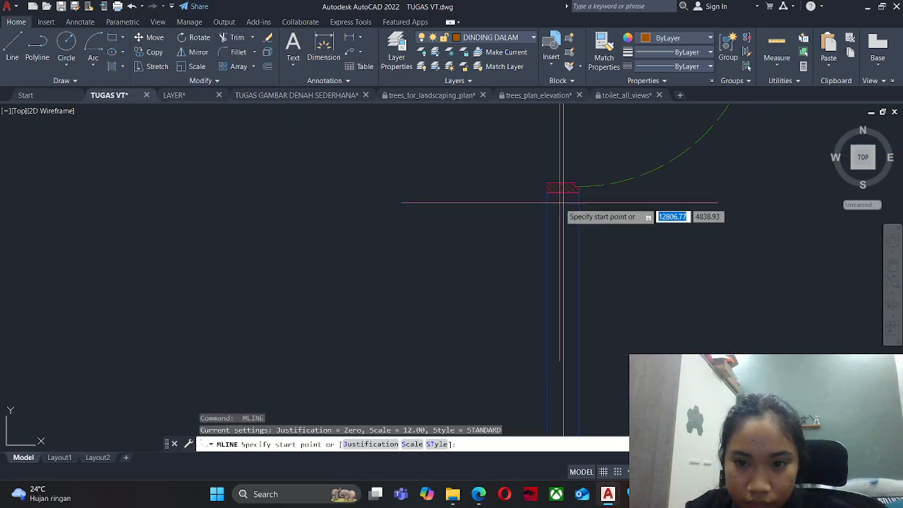
{"action": "left_click", "coordinate": [565, 192]}
{"action": "scroll", "coordinate": [535, 311], "scroll_direction": "down", "scroll_amount": 4}
{"action": "middle_click_drag", "start_coordinate": [535, 339], "coordinate": [553, 324]}
{"action": "scroll", "coordinate": [554, 343], "scroll_direction": "up", "scroll_amount": 2}
{"action": "key", "text": "Escape"}
{"action": "scroll", "coordinate": [549, 423], "scroll_direction": "up", "scroll_amount": 1}
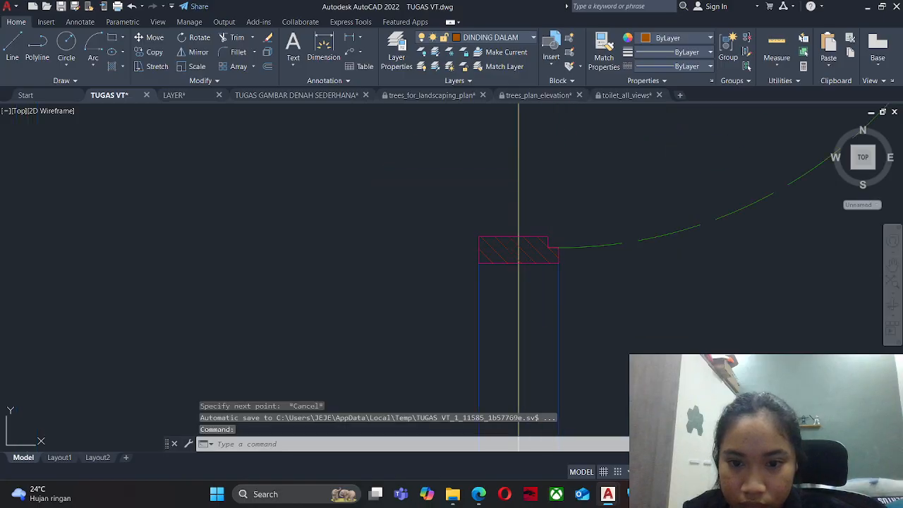
{"action": "key", "text": "Return"}
{"action": "left_click", "coordinate": [517, 263]}
{"action": "key", "text": "Escape"}
Draw an inner-wall multiline from the bedroom door's lower frame down the partition to the column in the bottom wall.
{"action": "key", "text": "Return"}
{"action": "left_click", "coordinate": [518, 263]}
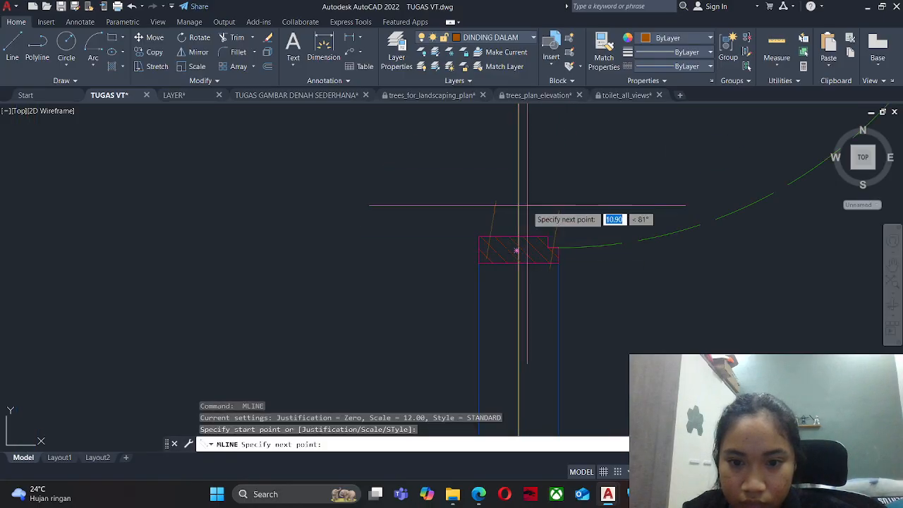
{"action": "scroll", "coordinate": [525, 206], "scroll_direction": "down", "scroll_amount": 3}
{"action": "middle_click_drag", "start_coordinate": [510, 372], "coordinate": [546, 99]}
{"action": "scroll", "coordinate": [567, 316], "scroll_direction": "up", "scroll_amount": 2}
{"action": "left_click", "coordinate": [556, 362]}
{"action": "key", "text": "Escape"}
Draw an inner-wall multiline from the open end of the short middle wall to the west wall's column.
{"action": "scroll", "coordinate": [550, 359], "scroll_direction": "down", "scroll_amount": 4}
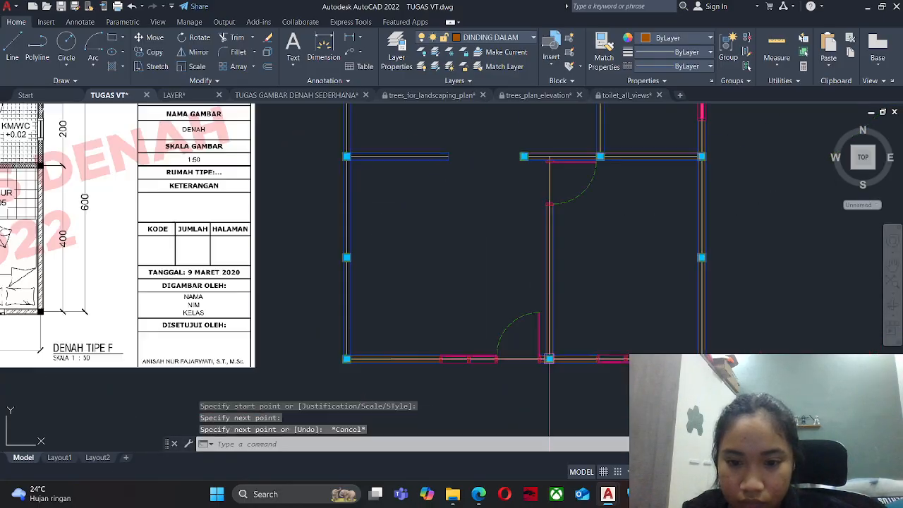
{"action": "scroll", "coordinate": [549, 359], "scroll_direction": "down", "scroll_amount": 2}
{"action": "scroll", "coordinate": [448, 228], "scroll_direction": "up", "scroll_amount": 5}
{"action": "key", "text": "Return"}
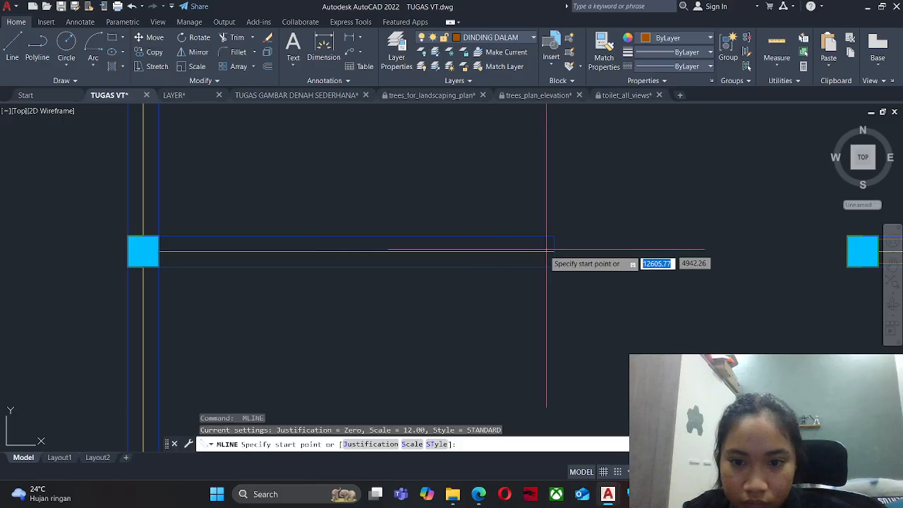
{"action": "left_click", "coordinate": [553, 252]}
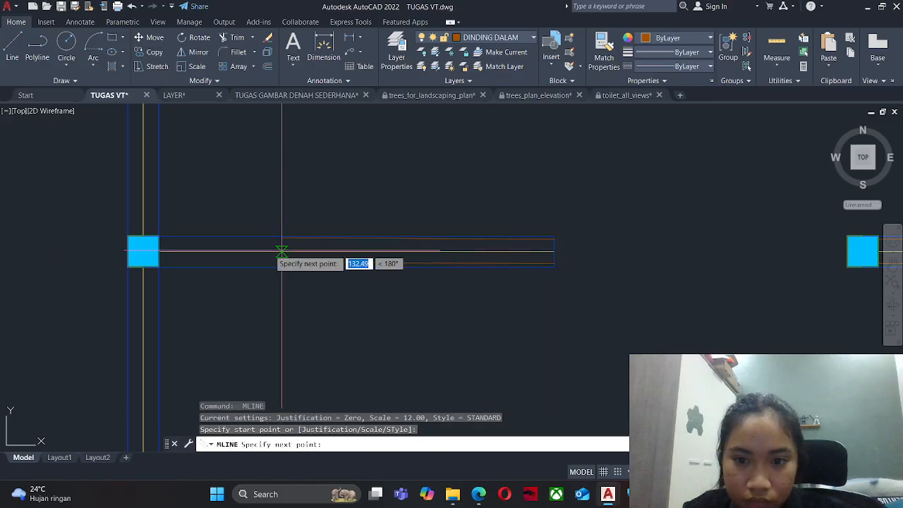
{"action": "left_click", "coordinate": [144, 251]}
{"action": "key", "text": "Escape"}
Draw an inner-wall multiline up the west wall from the lower corner column to the upper corner column.
{"action": "scroll", "coordinate": [144, 251], "scroll_direction": "down", "scroll_amount": 4}
{"action": "middle_click_drag", "start_coordinate": [193, 341], "coordinate": [301, 247]}
{"action": "scroll", "coordinate": [255, 285], "scroll_direction": "up", "scroll_amount": 4}
{"action": "key", "text": "Return"}
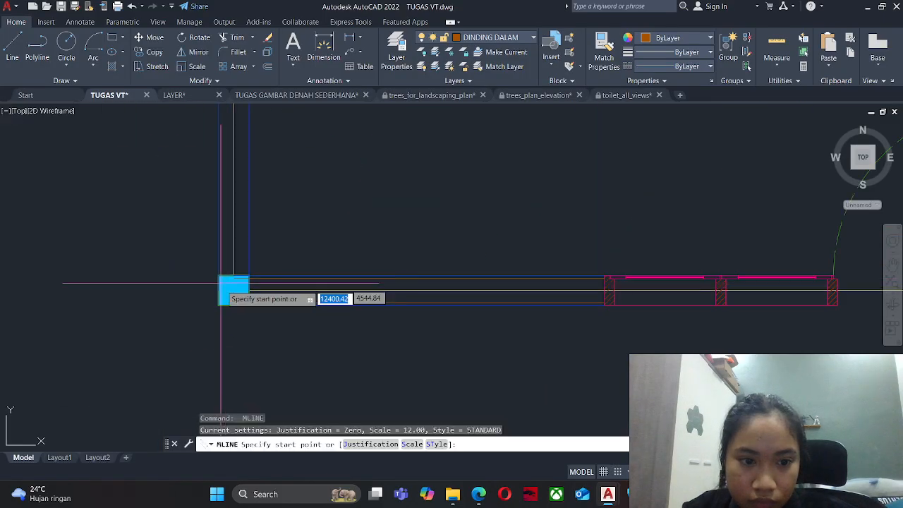
{"action": "left_click", "coordinate": [234, 289]}
{"action": "scroll", "coordinate": [236, 212], "scroll_direction": "down", "scroll_amount": 4}
{"action": "scroll", "coordinate": [240, 218], "scroll_direction": "up", "scroll_amount": 4}
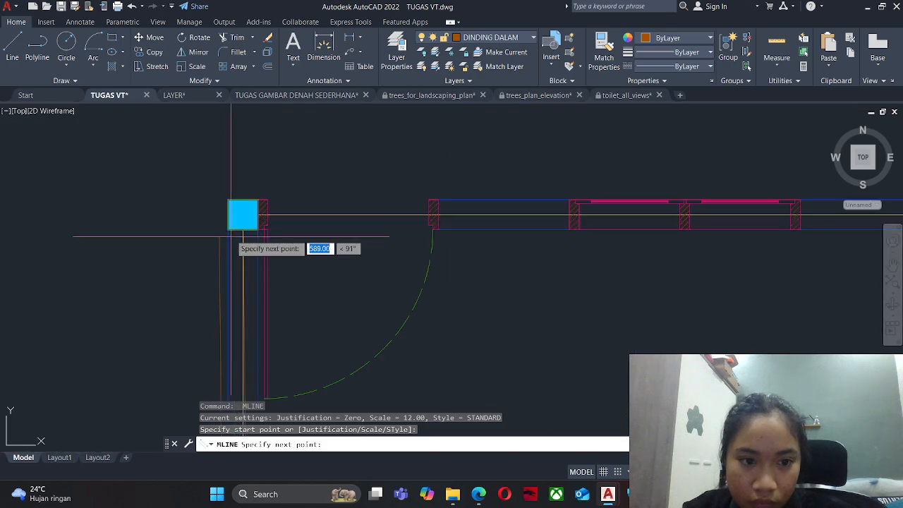
{"action": "left_click", "coordinate": [243, 214]}
{"action": "key", "text": "Escape"}
Draw an inner-wall multiline along the top wall from the door's far frame to the double window's near frame.
{"action": "key", "text": "Return"}
{"action": "left_click", "coordinate": [438, 215]}
{"action": "scroll", "coordinate": [573, 216], "scroll_direction": "up", "scroll_amount": 4}
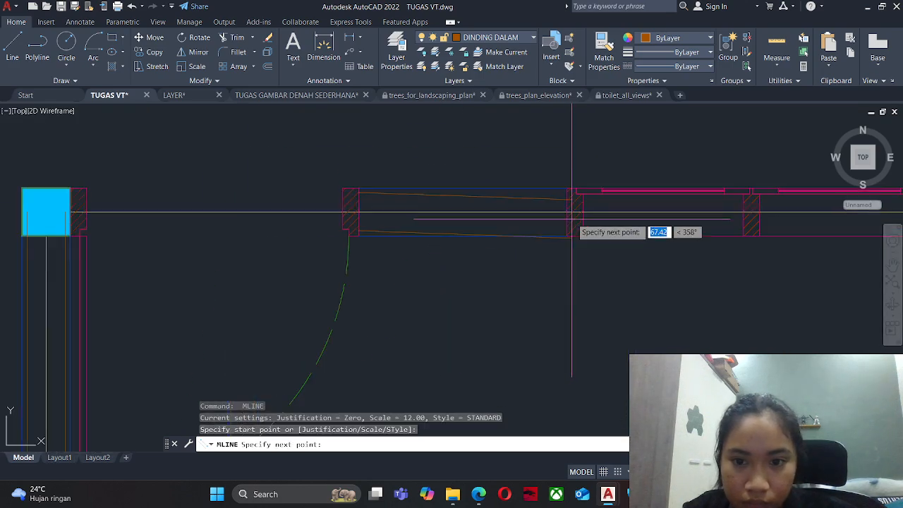
{"action": "left_click", "coordinate": [563, 207]}
{"action": "key", "text": "Escape"}
Draw an inner-wall multiline along the top wall from the double window's far frame through the column to the single window's near frame.
{"action": "middle_click_drag", "start_coordinate": [804, 238], "coordinate": [323, 293]}
{"action": "key", "text": "Escape"}
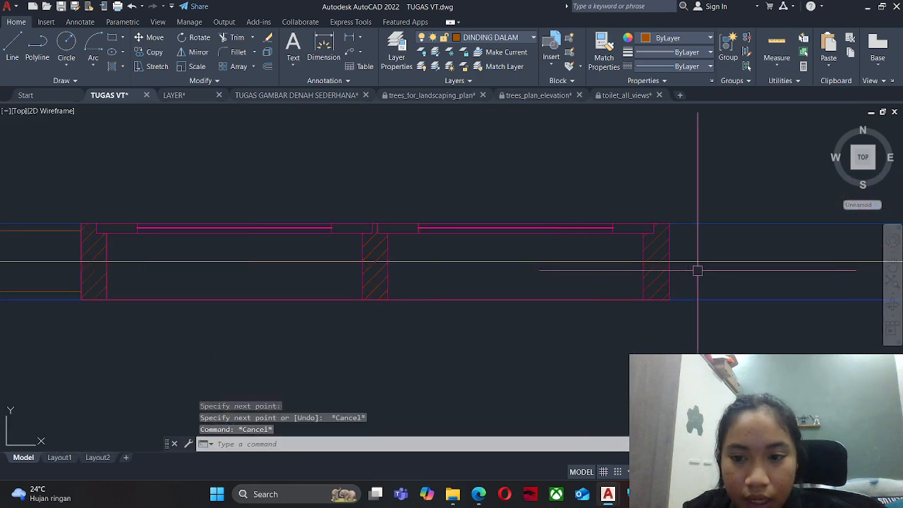
{"action": "middle_click_drag", "start_coordinate": [697, 272], "coordinate": [413, 274]}
{"action": "key", "text": "Return"}
{"action": "left_click", "coordinate": [387, 263]}
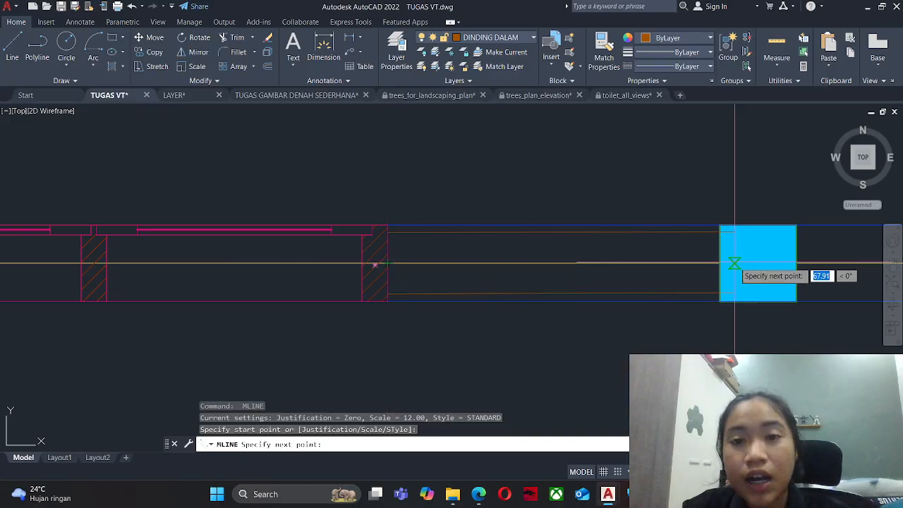
{"action": "middle_click_drag", "start_coordinate": [731, 262], "coordinate": [374, 282]}
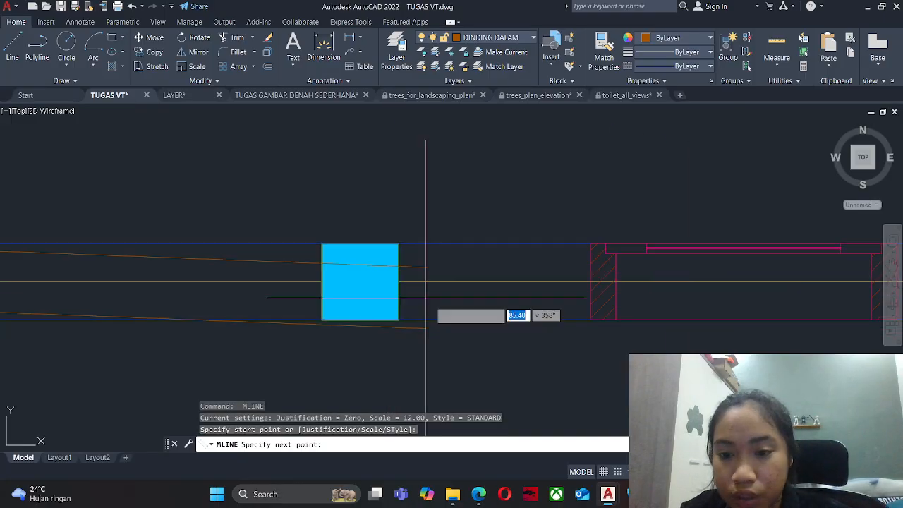
{"action": "left_click", "coordinate": [591, 283]}
{"action": "key", "text": "Escape"}
Draw an inner-wall multiline along the top wall from the single window's far frame past the column to the upper east corner column.
{"action": "middle_click_drag", "start_coordinate": [717, 303], "coordinate": [156, 298]}
{"action": "key", "text": "Return"}
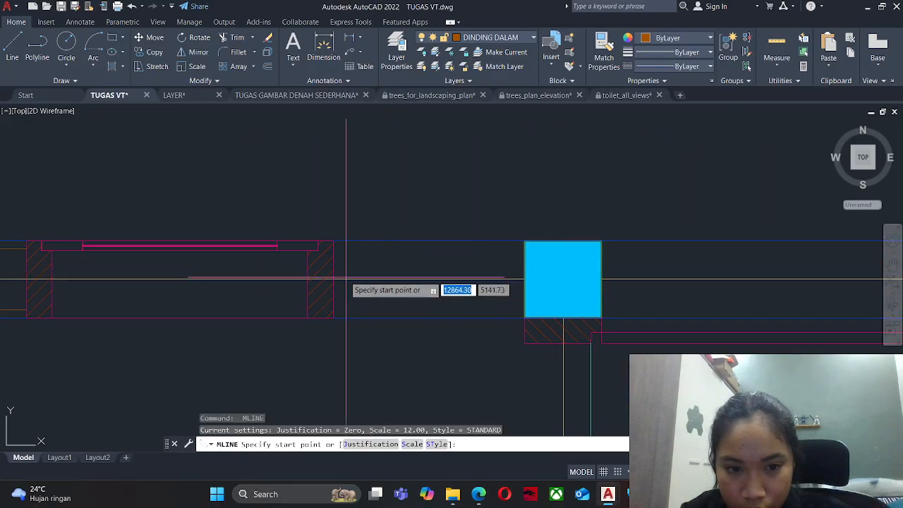
{"action": "left_click", "coordinate": [333, 279]}
{"action": "middle_click_drag", "start_coordinate": [713, 286], "coordinate": [315, 299]}
{"action": "middle_click_drag", "start_coordinate": [690, 302], "coordinate": [413, 304]}
{"action": "scroll", "coordinate": [413, 303], "scroll_direction": "down", "scroll_amount": 4}
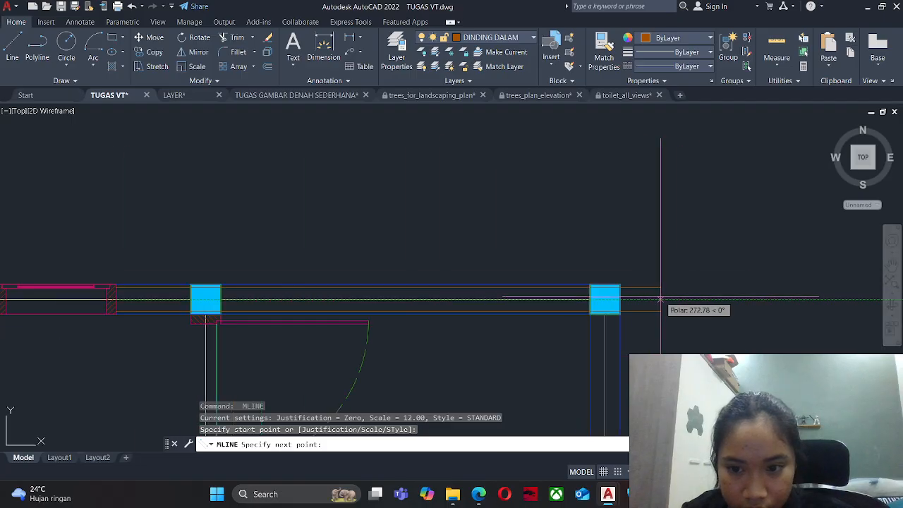
{"action": "left_click", "coordinate": [608, 297]}
{"action": "scroll", "coordinate": [605, 233], "scroll_direction": "down", "scroll_amount": 3}
{"action": "scroll", "coordinate": [605, 230], "scroll_direction": "up", "scroll_amount": 6}
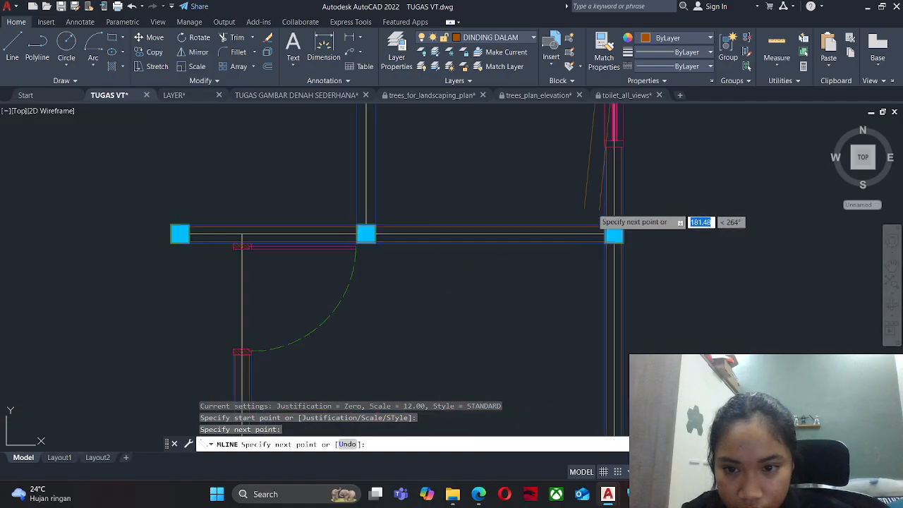
{"action": "key", "text": "Escape"}
Draw an inner-wall multiline from the bathroom window's upper frame up the east wall to the upper corner column.
{"action": "scroll", "coordinate": [663, 237], "scroll_direction": "down", "scroll_amount": 5}
{"action": "middle_click_drag", "start_coordinate": [657, 127], "coordinate": [633, 297]}
{"action": "scroll", "coordinate": [631, 243], "scroll_direction": "up", "scroll_amount": 5}
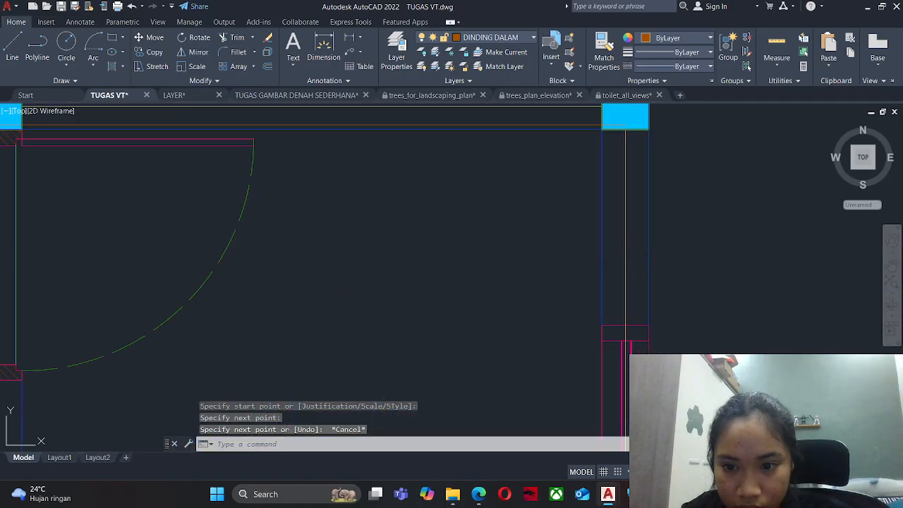
{"action": "key", "text": "Return"}
{"action": "left_click", "coordinate": [625, 324]}
{"action": "middle_click_drag", "start_coordinate": [627, 150], "coordinate": [612, 259]}
{"action": "left_click", "coordinate": [607, 224]}
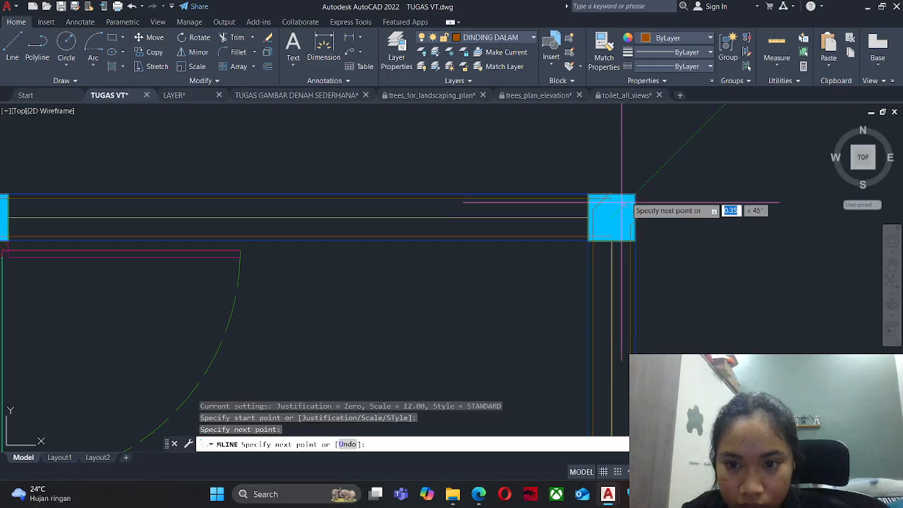
{"action": "key", "text": "Escape"}
Draw an inner-wall multiline from the bathroom door's lower frame down to the column in the middle wall.
{"action": "scroll", "coordinate": [634, 192], "scroll_direction": "down", "scroll_amount": 5}
{"action": "middle_click_drag", "start_coordinate": [320, 280], "coordinate": [356, 244]}
{"action": "scroll", "coordinate": [424, 267], "scroll_direction": "up", "scroll_amount": 6}
{"action": "key", "text": "Return"}
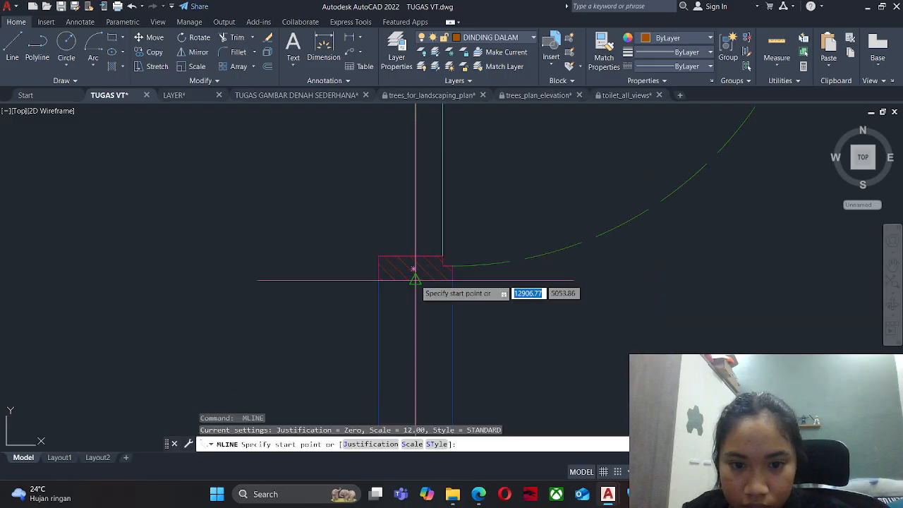
{"action": "left_click", "coordinate": [416, 282]}
{"action": "scroll", "coordinate": [429, 227], "scroll_direction": "down", "scroll_amount": 8}
{"action": "scroll", "coordinate": [428, 328], "scroll_direction": "up", "scroll_amount": 4}
{"action": "left_click", "coordinate": [424, 303]}
{"action": "key", "text": "Escape"}
{"action": "scroll", "coordinate": [434, 233], "scroll_direction": "down", "scroll_amount": 6}
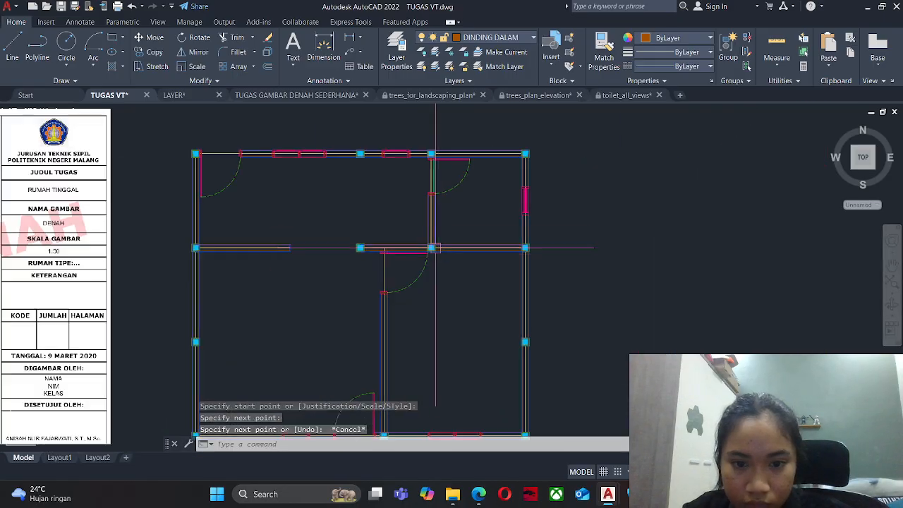
{"action": "key", "text": "Escape"}
{"action": "middle_click_drag", "start_coordinate": [417, 292], "coordinate": [436, 236]}
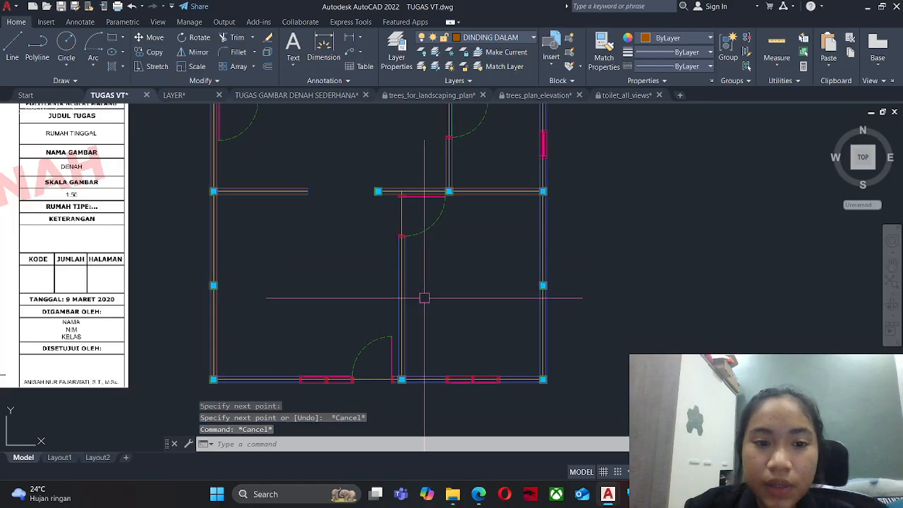
{"action": "scroll", "coordinate": [382, 313], "scroll_direction": "down", "scroll_amount": 3}
{"action": "middle_click_drag", "start_coordinate": [345, 297], "coordinate": [393, 308]}
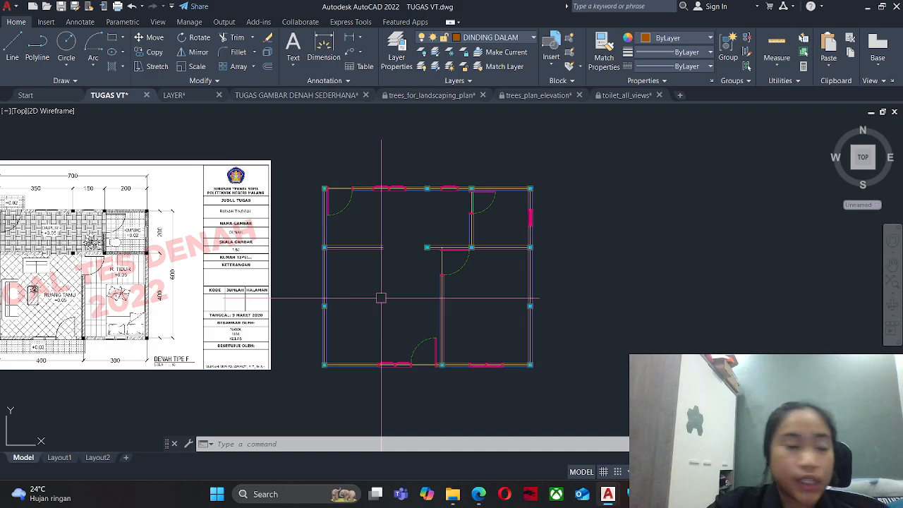
{"action": "scroll", "coordinate": [381, 298], "scroll_direction": "down", "scroll_amount": 2}
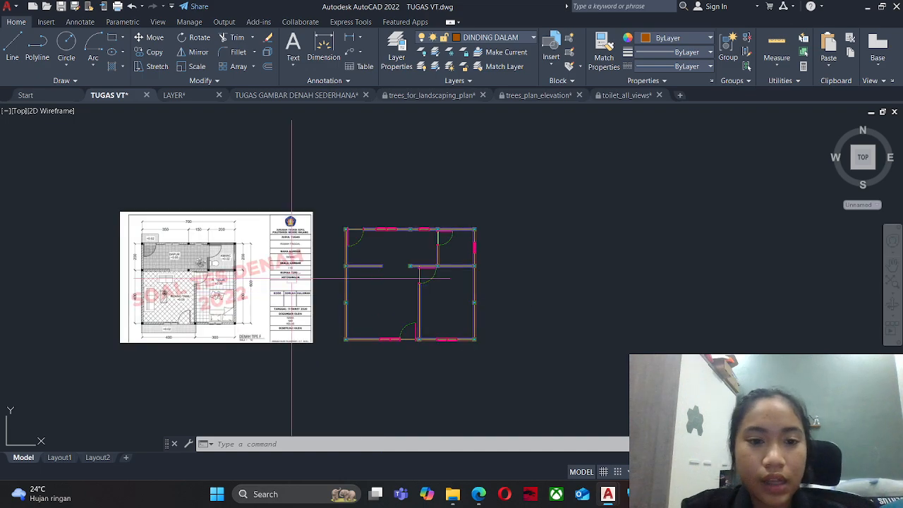
Move all the furniture, toilet and plant symbols from beside the title block sheet to the empty area just above the floor plan.
{"action": "middle_click_drag", "start_coordinate": [290, 278], "coordinate": [614, 335]}
{"action": "scroll", "coordinate": [618, 300], "scroll_direction": "down", "scroll_amount": 4}
{"action": "middle_click_drag", "start_coordinate": [615, 272], "coordinate": [443, 505]}
{"action": "scroll", "coordinate": [566, 201], "scroll_direction": "up", "scroll_amount": 7}
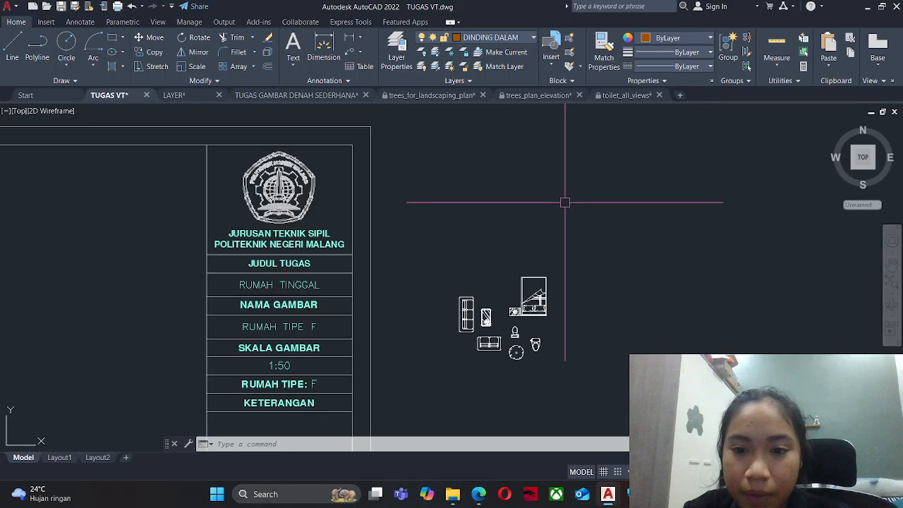
{"action": "middle_click_drag", "start_coordinate": [569, 255], "coordinate": [591, 153]}
{"action": "left_click", "coordinate": [593, 218]}
{"action": "middle_click_drag", "start_coordinate": [312, 418], "coordinate": [311, 341]}
{"action": "middle_click_drag", "start_coordinate": [269, 392], "coordinate": [274, 353]}
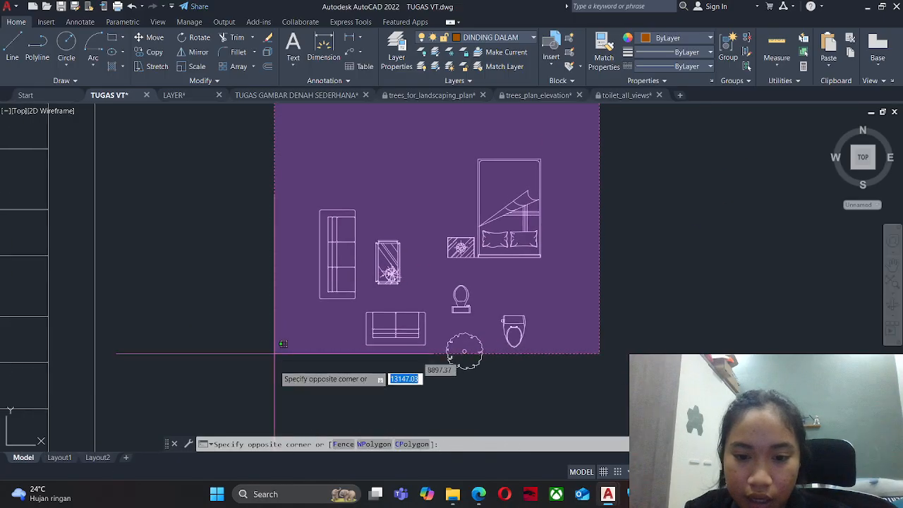
{"action": "left_click", "coordinate": [274, 399]}
{"action": "type", "text": "m"}
{"action": "key", "text": "space"}
{"action": "left_click", "coordinate": [386, 319]}
{"action": "scroll", "coordinate": [418, 276], "scroll_direction": "down", "scroll_amount": 8}
{"action": "middle_click_drag", "start_coordinate": [420, 352], "coordinate": [426, 311]}
{"action": "scroll", "coordinate": [452, 268], "scroll_direction": "up", "scroll_amount": 10}
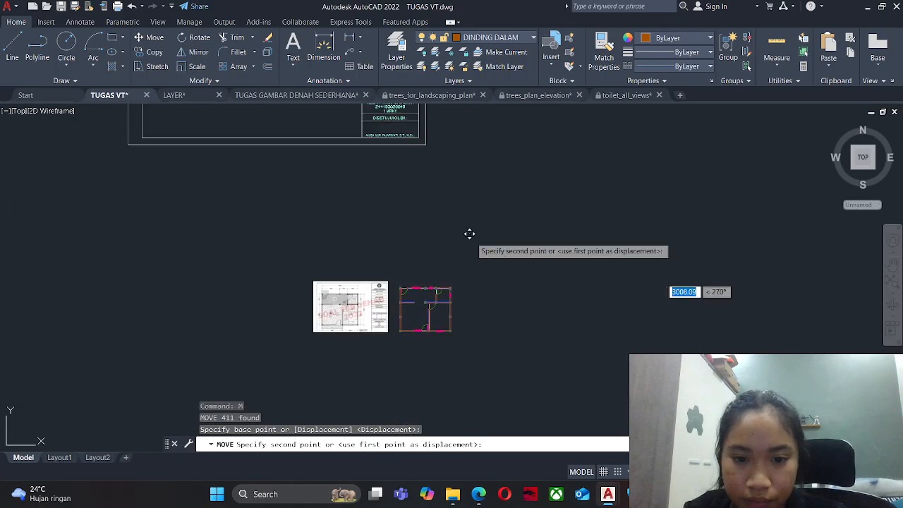
{"action": "key", "text": "Escape"}
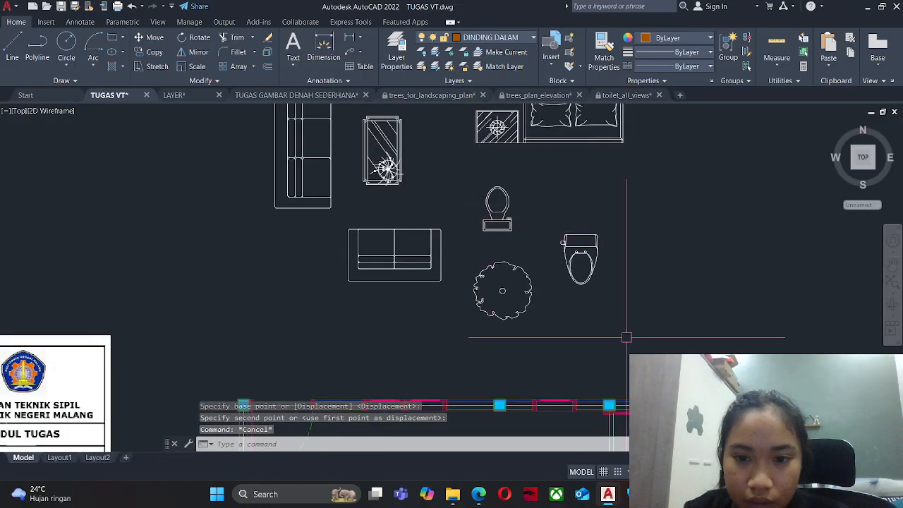
Assign all the furniture, toilet and plant symbols above the floor plan to the PERABOT layer.
{"action": "middle_click_drag", "start_coordinate": [625, 338], "coordinate": [589, 372]}
{"action": "scroll", "coordinate": [533, 363], "scroll_direction": "down", "scroll_amount": 2}
{"action": "left_click", "coordinate": [303, 125]}
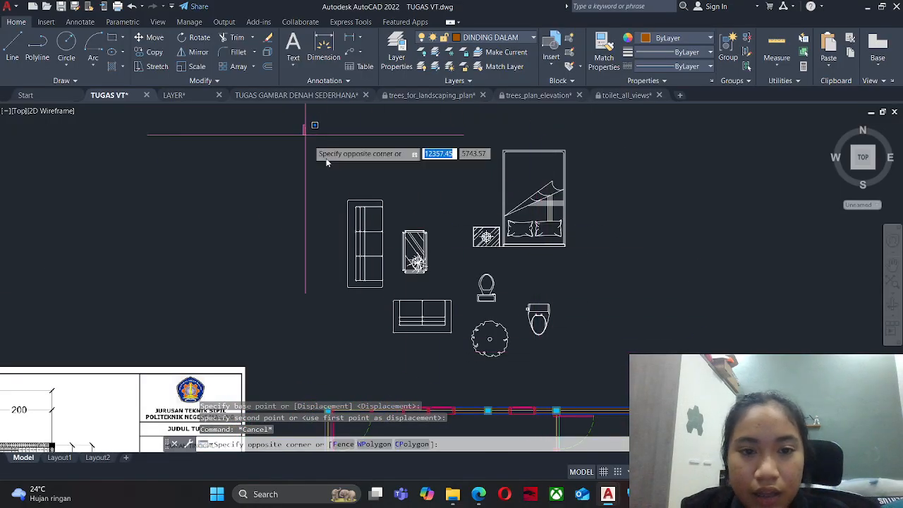
{"action": "left_click", "coordinate": [652, 379]}
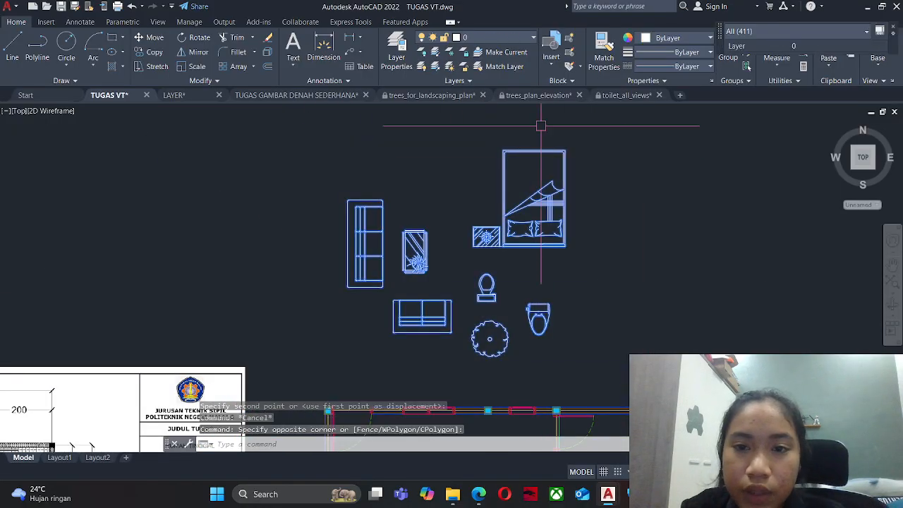
{"action": "left_click", "coordinate": [515, 41]}
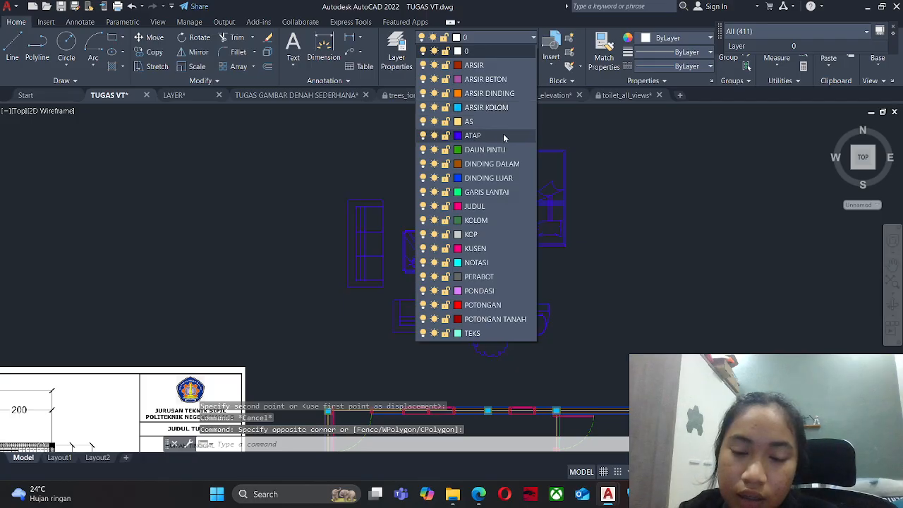
{"action": "left_click", "coordinate": [489, 281]}
{"action": "key", "text": "Escape"}
{"action": "key", "text": "Escape"}
Move the bed with its bedside table into the bedroom's lower east corner, just inside the walls.
{"action": "scroll", "coordinate": [460, 275], "scroll_direction": "down", "scroll_amount": 2}
{"action": "middle_click_drag", "start_coordinate": [463, 353], "coordinate": [472, 246]}
{"action": "middle_click_drag", "start_coordinate": [499, 212], "coordinate": [478, 258]}
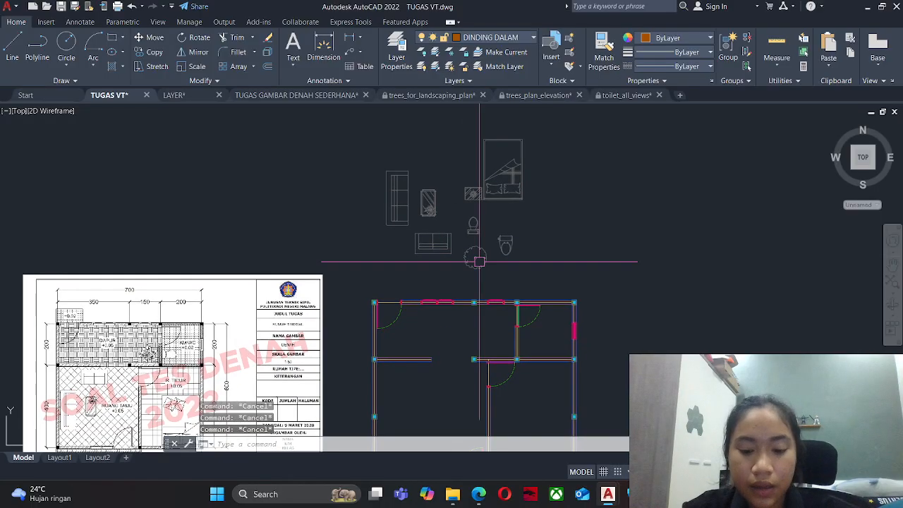
{"action": "type", "text": "m"}
{"action": "key", "text": "Return"}
{"action": "left_click", "coordinate": [448, 124]}
{"action": "left_click", "coordinate": [540, 210]}
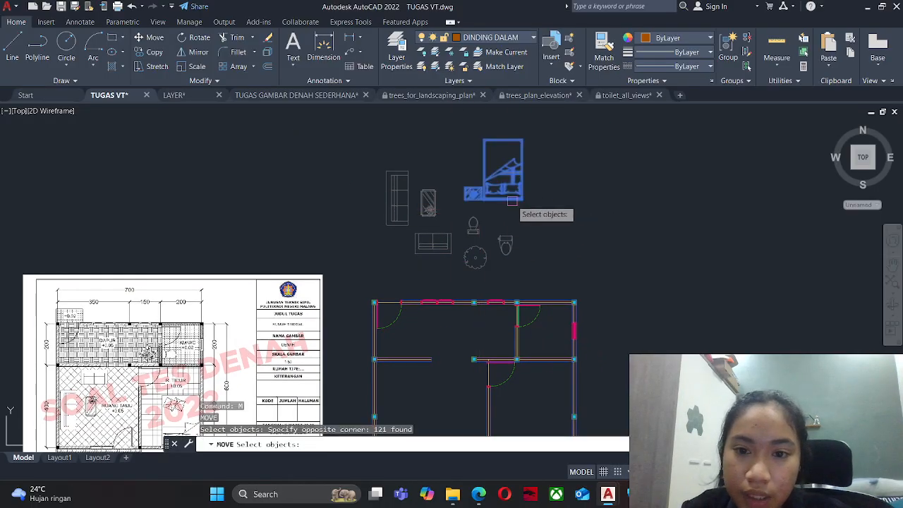
{"action": "scroll", "coordinate": [526, 208], "scroll_direction": "up", "scroll_amount": 5}
{"action": "key", "text": "Return"}
{"action": "scroll", "coordinate": [532, 199], "scroll_direction": "up", "scroll_amount": 2}
{"action": "left_click", "coordinate": [532, 199]}
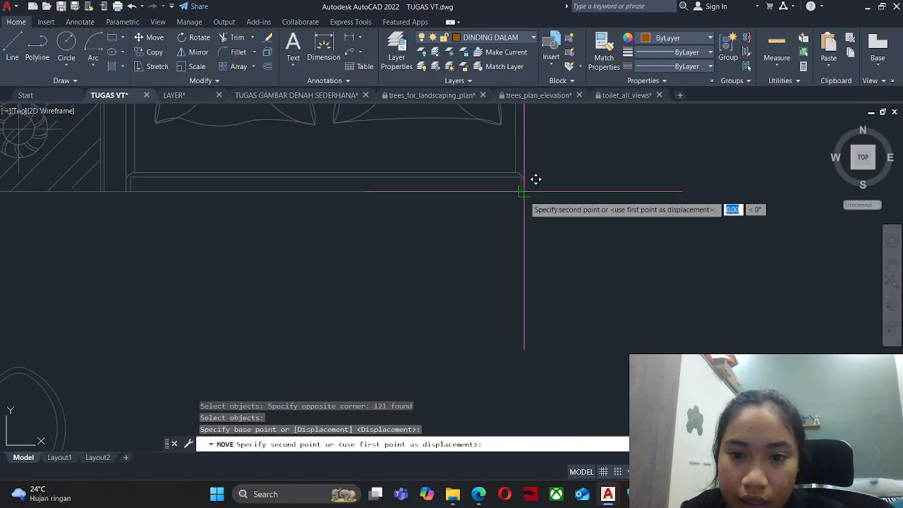
{"action": "scroll", "coordinate": [536, 177], "scroll_direction": "down", "scroll_amount": 5}
{"action": "middle_click_drag", "start_coordinate": [567, 401], "coordinate": [585, 227]}
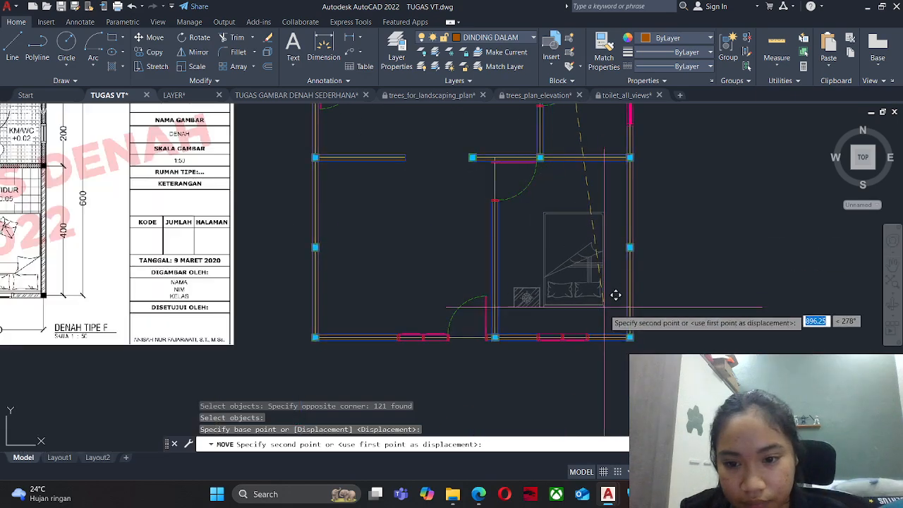
{"action": "scroll", "coordinate": [610, 316], "scroll_direction": "up", "scroll_amount": 6}
{"action": "scroll", "coordinate": [636, 316], "scroll_direction": "up", "scroll_amount": 5}
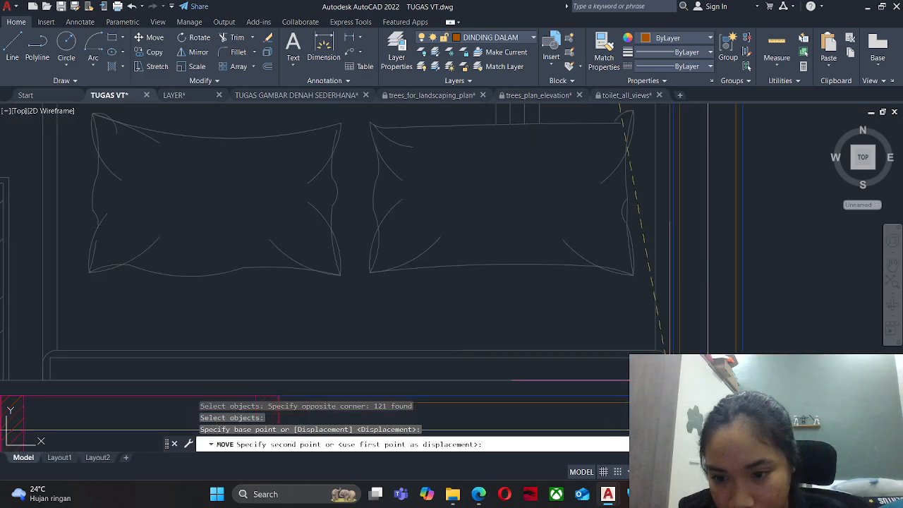
{"action": "key", "text": "Escape"}
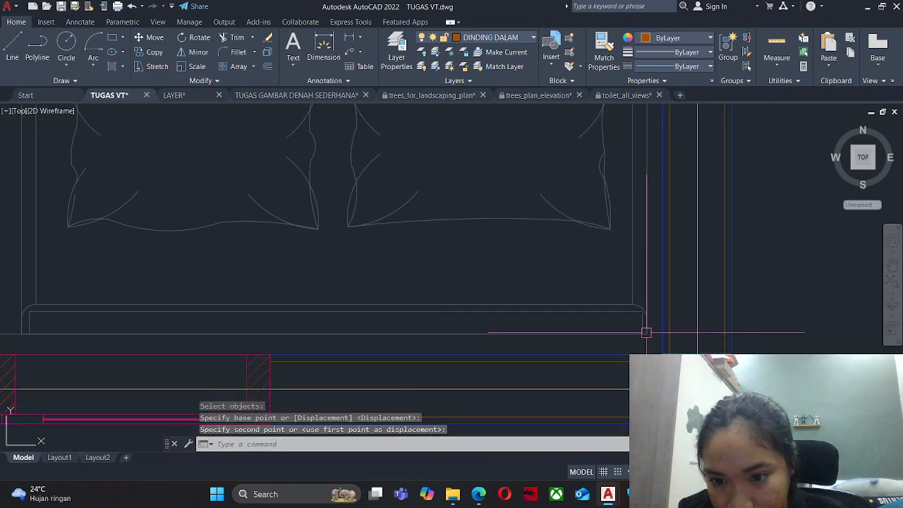
Move the two sofas and the coffee table from above the plan into the living room.
{"action": "scroll", "coordinate": [644, 329], "scroll_direction": "down", "scroll_amount": 6}
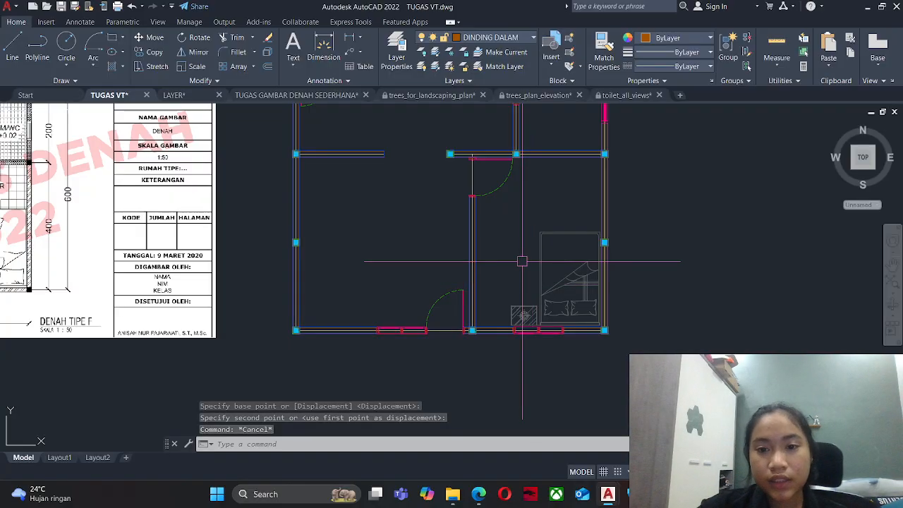
{"action": "scroll", "coordinate": [522, 261], "scroll_direction": "down", "scroll_amount": 3}
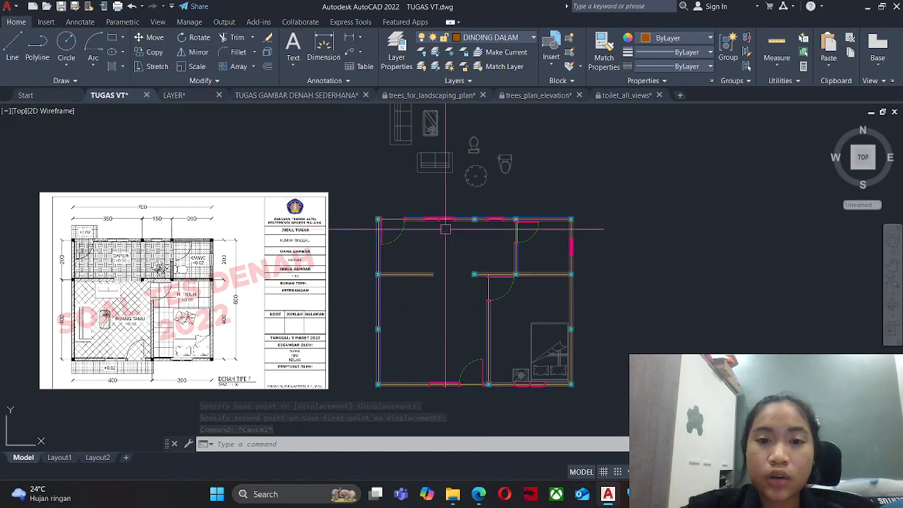
{"action": "middle_click_drag", "start_coordinate": [445, 229], "coordinate": [461, 308]}
{"action": "key", "text": "Return"}
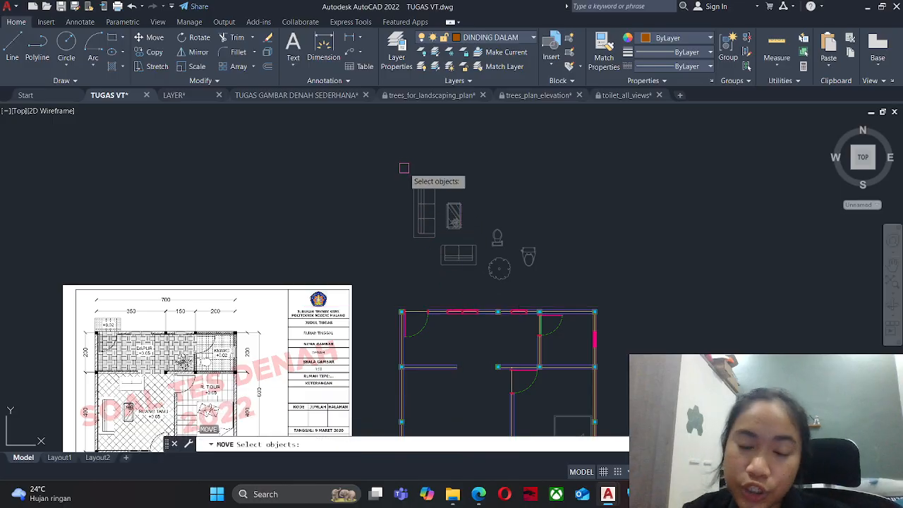
{"action": "left_click", "coordinate": [483, 278]}
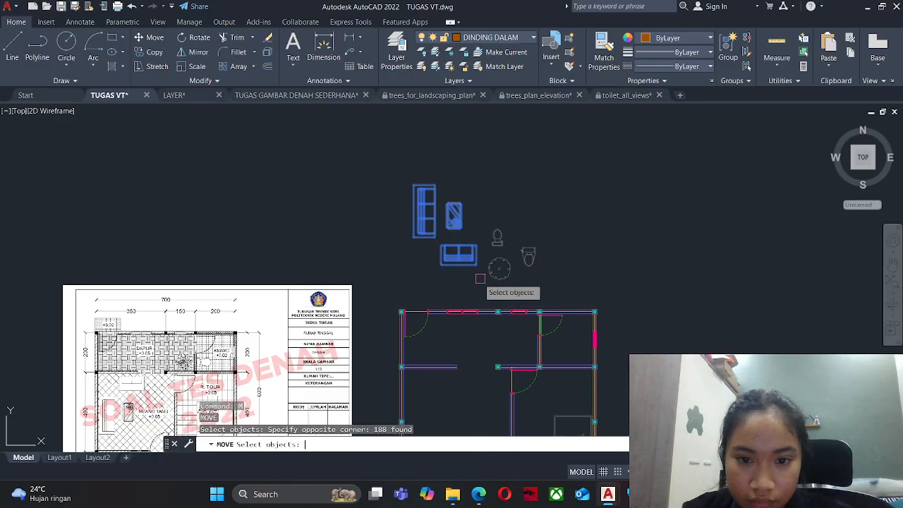
{"action": "key", "text": "Return"}
{"action": "left_click", "coordinate": [461, 270]}
{"action": "middle_click_drag", "start_coordinate": [490, 280], "coordinate": [540, 201]}
{"action": "scroll", "coordinate": [510, 363], "scroll_direction": "up", "scroll_amount": 2}
{"action": "scroll", "coordinate": [511, 368], "scroll_direction": "up", "scroll_amount": 2}
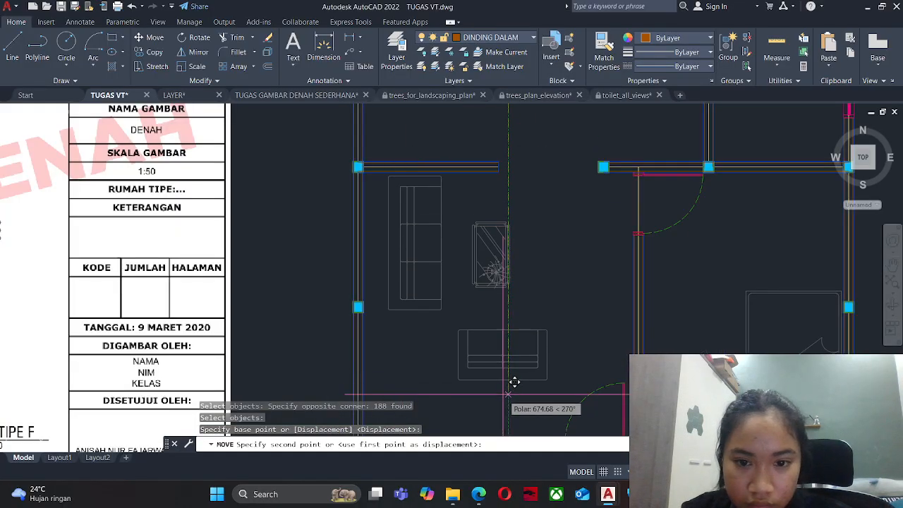
{"action": "left_click", "coordinate": [503, 394]}
{"action": "middle_click_drag", "start_coordinate": [507, 375], "coordinate": [508, 360]}
{"action": "key", "text": "Escape"}
Move the two sofas and the coffee table out of the living room to the empty area below the plan.
{"action": "type", "text": "M"}
{"action": "key", "text": "Return"}
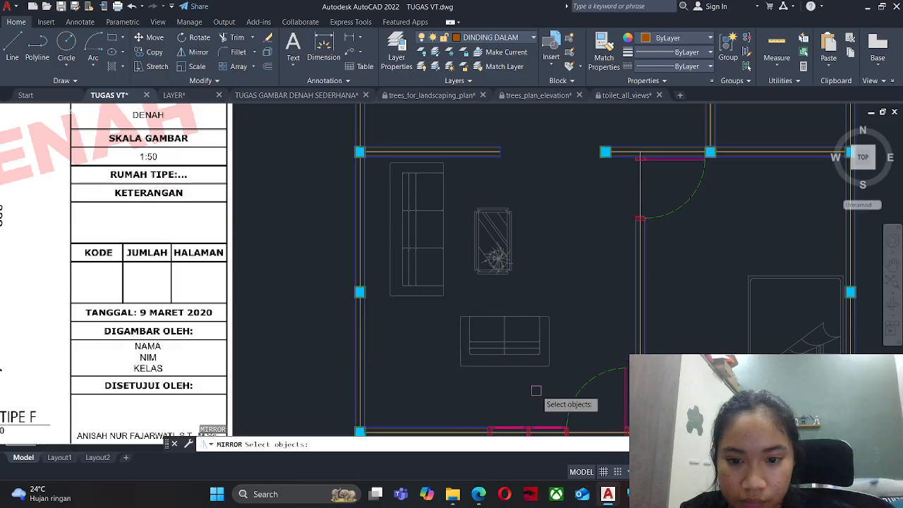
{"action": "left_click", "coordinate": [536, 379]}
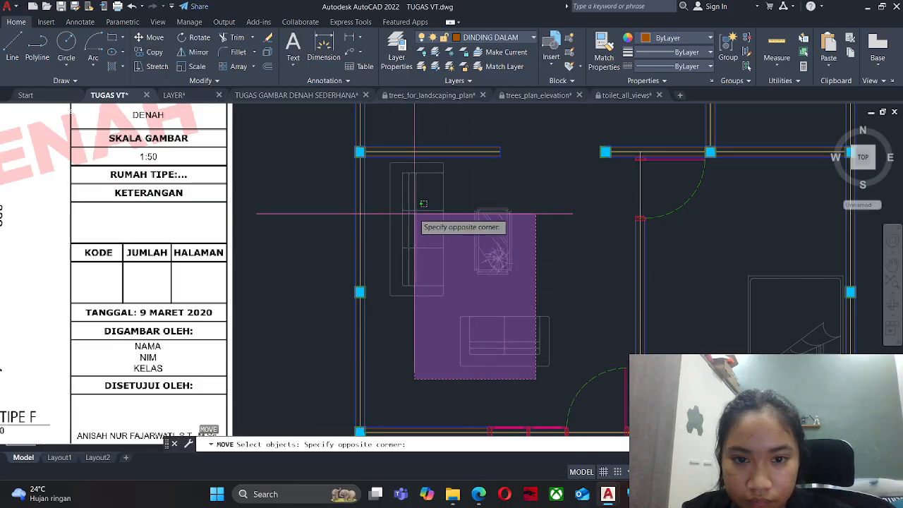
{"action": "left_click", "coordinate": [395, 168]}
{"action": "left_click", "coordinate": [383, 125]}
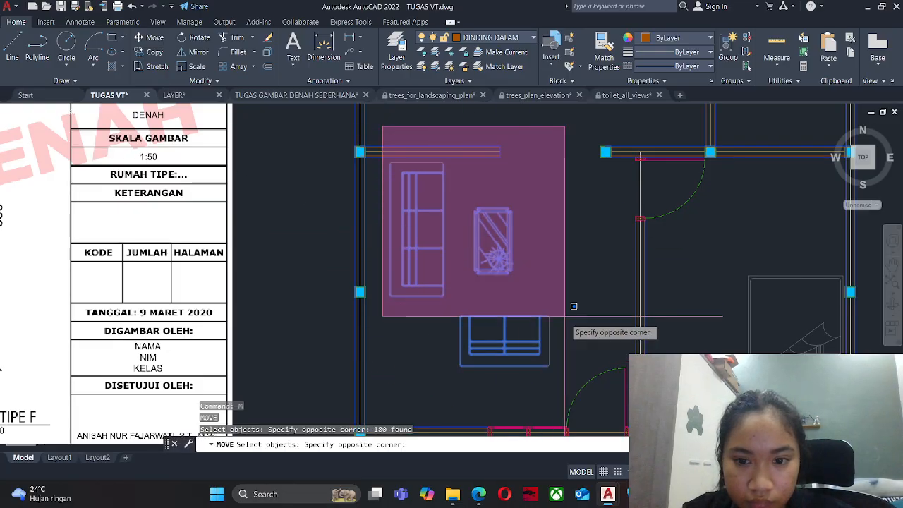
{"action": "left_click", "coordinate": [572, 376]}
{"action": "key", "text": "Return"}
{"action": "left_click", "coordinate": [525, 335]}
{"action": "scroll", "coordinate": [527, 273], "scroll_direction": "down", "scroll_amount": 4}
{"action": "middle_click_drag", "start_coordinate": [521, 341], "coordinate": [523, 290]}
{"action": "left_click", "coordinate": [538, 383]}
{"action": "key", "text": "Escape"}
{"action": "scroll", "coordinate": [520, 323], "scroll_direction": "up", "scroll_amount": 4}
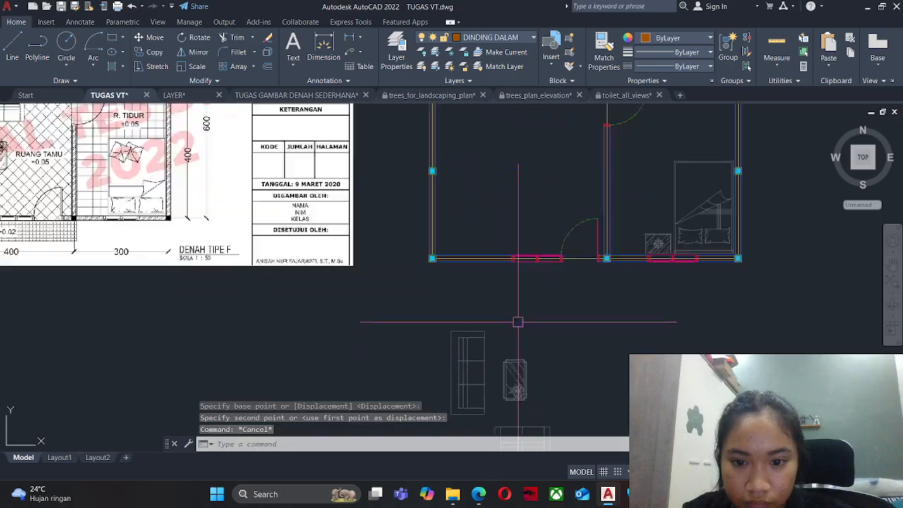
Erase the stray short line just above the sofas and coffee table below the plan.
{"action": "left_click", "coordinate": [496, 349]}
{"action": "left_click", "coordinate": [533, 305]}
{"action": "type", "text": "E"}
{"action": "key", "text": "Return"}
{"action": "key", "text": "Escape"}
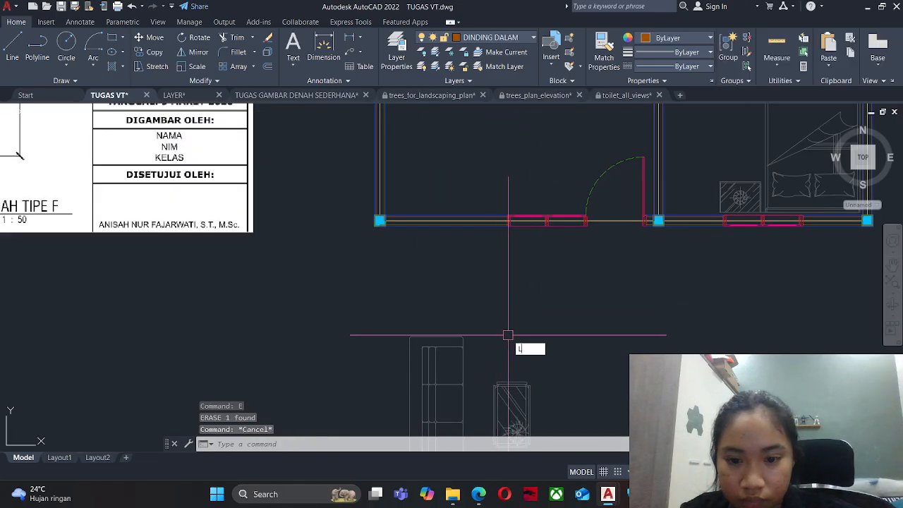
{"action": "key", "text": "Escape"}
{"action": "key", "text": "Escape"}
Mirror the two sofas and the coffee table about a horizontal line through the coffee table, erasing the source objects.
{"action": "middle_click_drag", "start_coordinate": [506, 323], "coordinate": [498, 261]}
{"action": "middle_click_drag", "start_coordinate": [516, 360], "coordinate": [517, 300]}
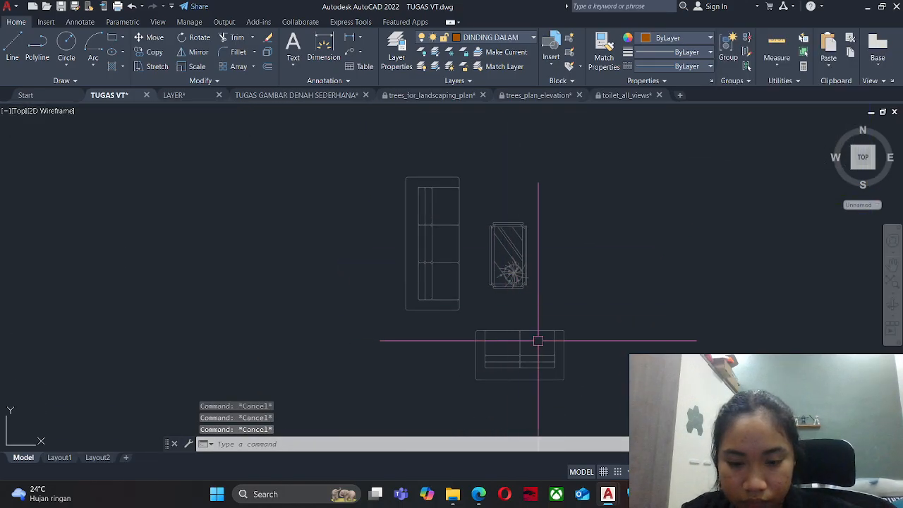
{"action": "type", "text": "MI"}
{"action": "key", "text": "Return"}
{"action": "left_click", "coordinate": [595, 403]}
{"action": "left_click", "coordinate": [332, 152]}
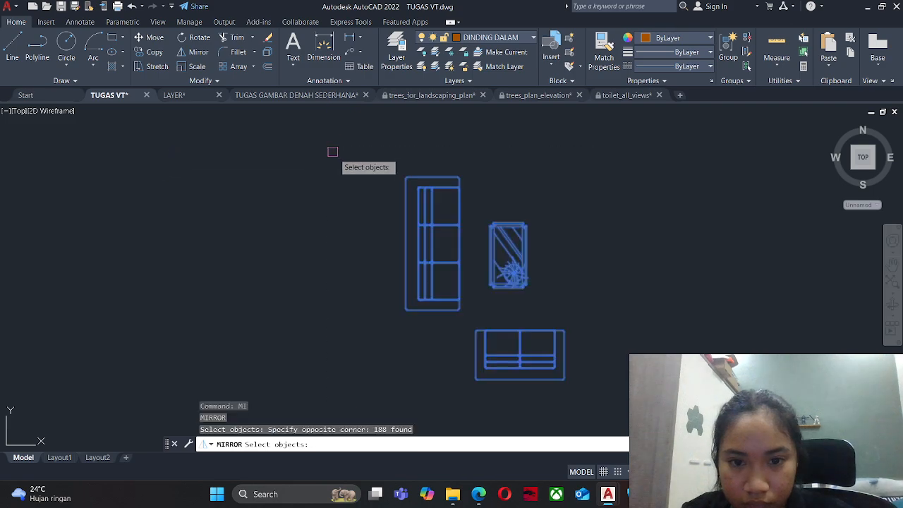
{"action": "left_click", "coordinate": [478, 271]}
{"action": "left_click", "coordinate": [557, 277]}
{"action": "type", "text": "Y"}
{"action": "key", "text": "Return"}
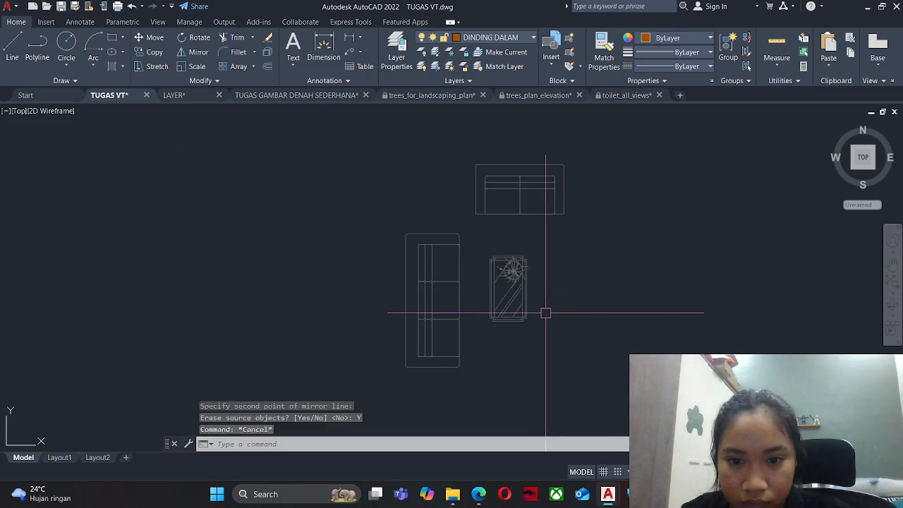
Move the two-seat sofa slightly to the west so it lines up better above the coffee table.
{"action": "type", "text": "M"}
{"action": "key", "text": "Return"}
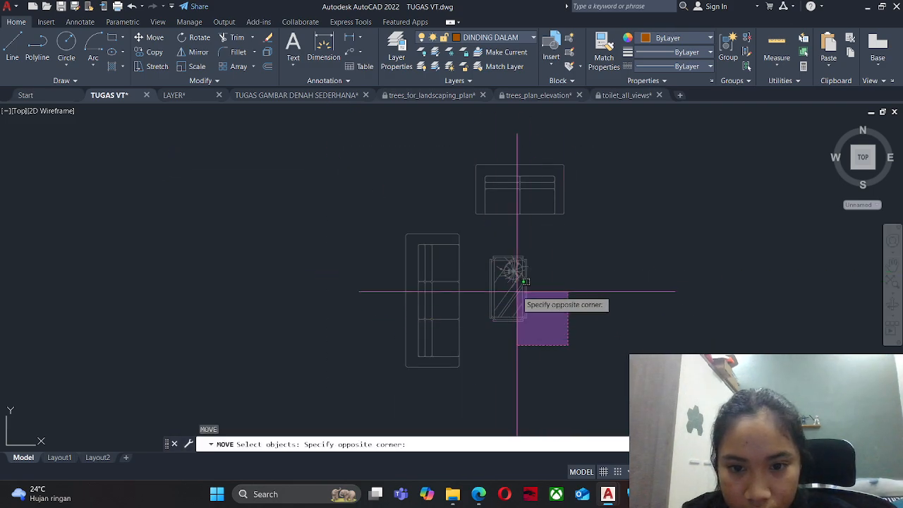
{"action": "left_click", "coordinate": [463, 154]}
{"action": "key", "text": "Return"}
{"action": "left_click", "coordinate": [635, 217]}
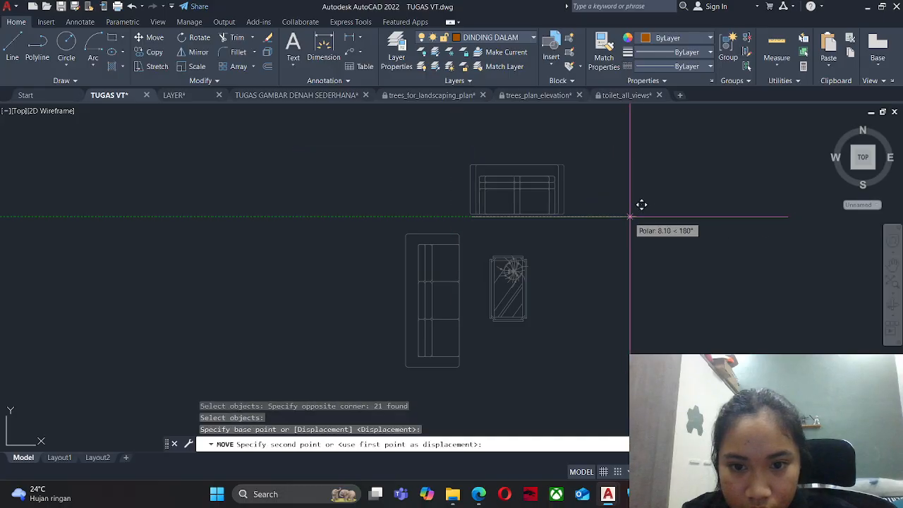
{"action": "left_click", "coordinate": [626, 217]}
{"action": "left_click", "coordinate": [589, 147]}
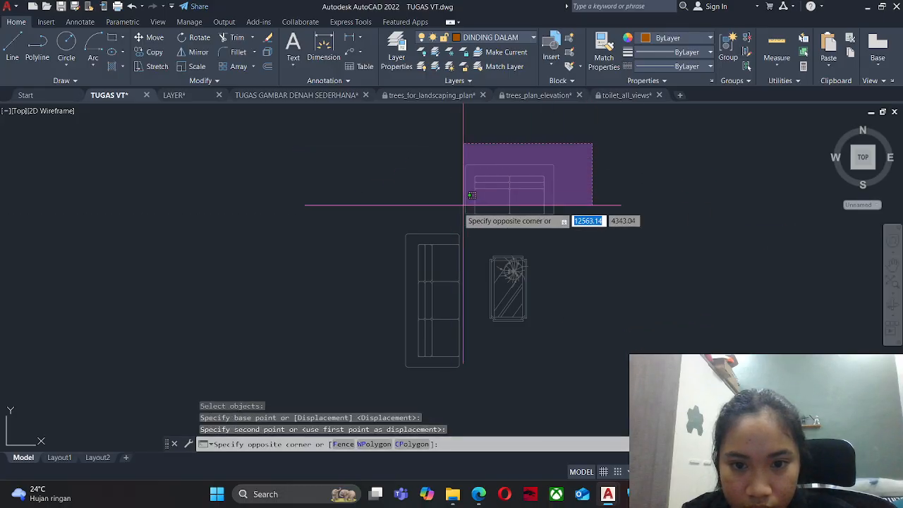
{"action": "key", "text": "Escape"}
{"action": "key", "text": "Escape"}
{"action": "left_click", "coordinate": [583, 370]}
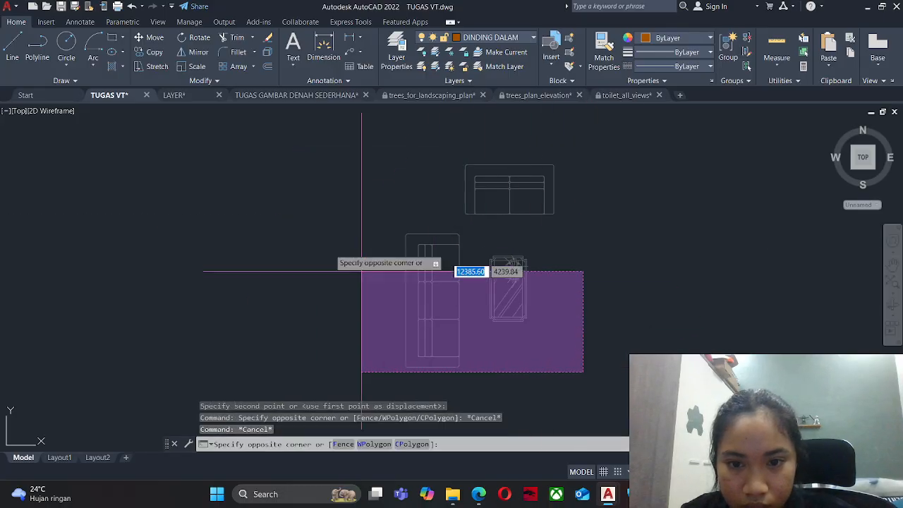
{"action": "key", "text": "Escape"}
Move the mirrored sofas and coffee table from below the plan back into the living room.
{"action": "left_click", "coordinate": [327, 137]}
{"action": "left_click", "coordinate": [654, 404]}
{"action": "type", "text": "m"}
{"action": "key", "text": "space"}
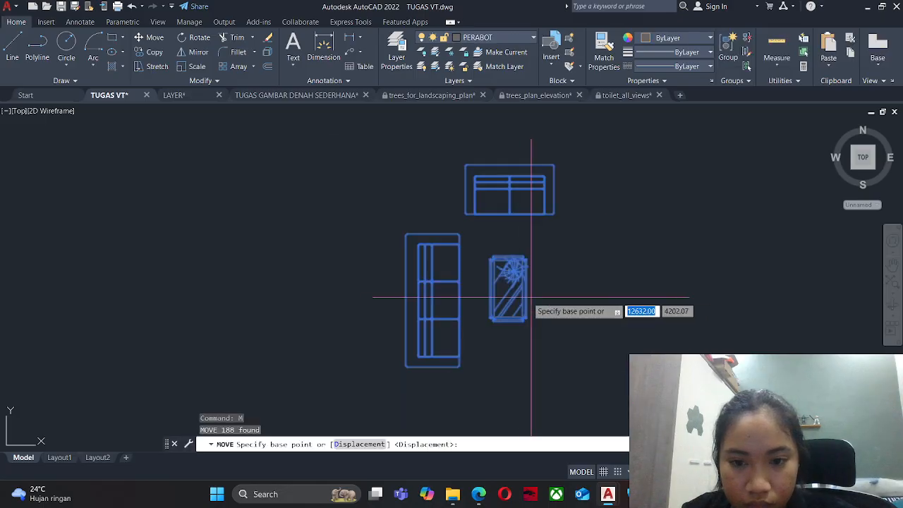
{"action": "left_click", "coordinate": [509, 293]}
{"action": "scroll", "coordinate": [512, 293], "scroll_direction": "down", "scroll_amount": 6}
{"action": "middle_click_drag", "start_coordinate": [515, 213], "coordinate": [518, 242]}
{"action": "scroll", "coordinate": [517, 240], "scroll_direction": "up", "scroll_amount": 4}
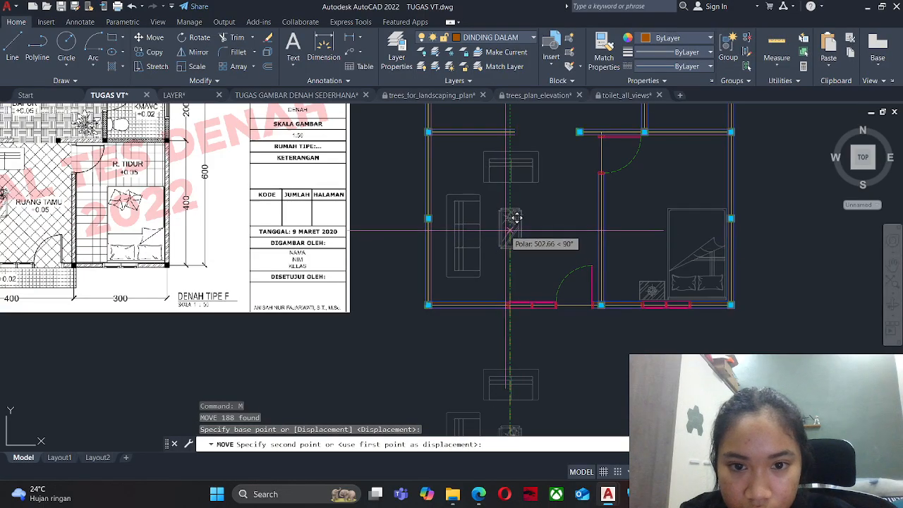
{"action": "key", "text": "Escape"}
Close the open end of the wall above the two-seat sofa with a 15-unit line and assign it to the DINDING LUAR layer.
{"action": "type", "text": "l"}
{"action": "key", "text": "space"}
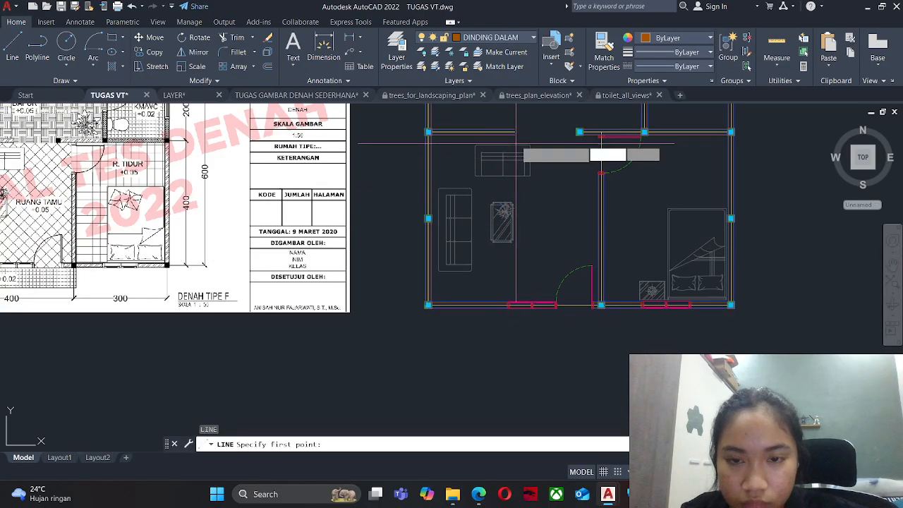
{"action": "scroll", "coordinate": [513, 120], "scroll_direction": "up", "scroll_amount": 6}
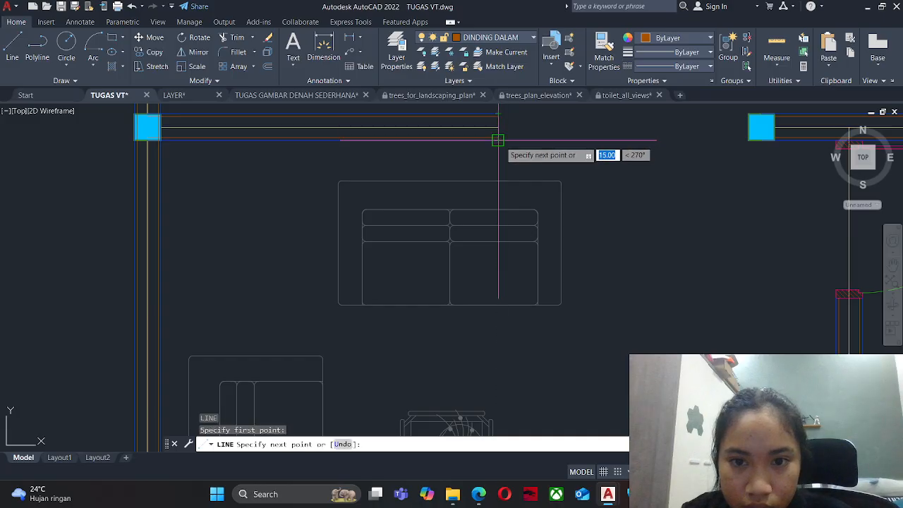
{"action": "left_click", "coordinate": [498, 140]}
{"action": "key", "text": "Escape"}
{"action": "scroll", "coordinate": [496, 119], "scroll_direction": "up", "scroll_amount": 4}
{"action": "left_click", "coordinate": [499, 134]}
{"action": "left_click", "coordinate": [494, 38]}
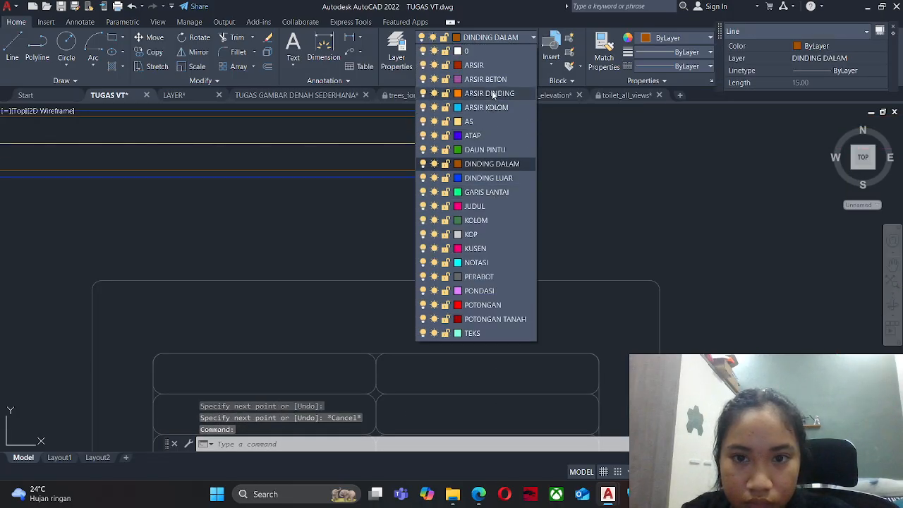
{"action": "left_click", "coordinate": [495, 177]}
{"action": "key", "text": "Escape"}
{"action": "scroll", "coordinate": [504, 185], "scroll_direction": "down", "scroll_amount": 6}
{"action": "middle_click_drag", "start_coordinate": [505, 313], "coordinate": [501, 269]}
{"action": "scroll", "coordinate": [502, 268], "scroll_direction": "down", "scroll_amount": 2}
{"action": "scroll", "coordinate": [462, 317], "scroll_direction": "down", "scroll_amount": 2}
{"action": "middle_click_drag", "start_coordinate": [478, 317], "coordinate": [563, 288]}
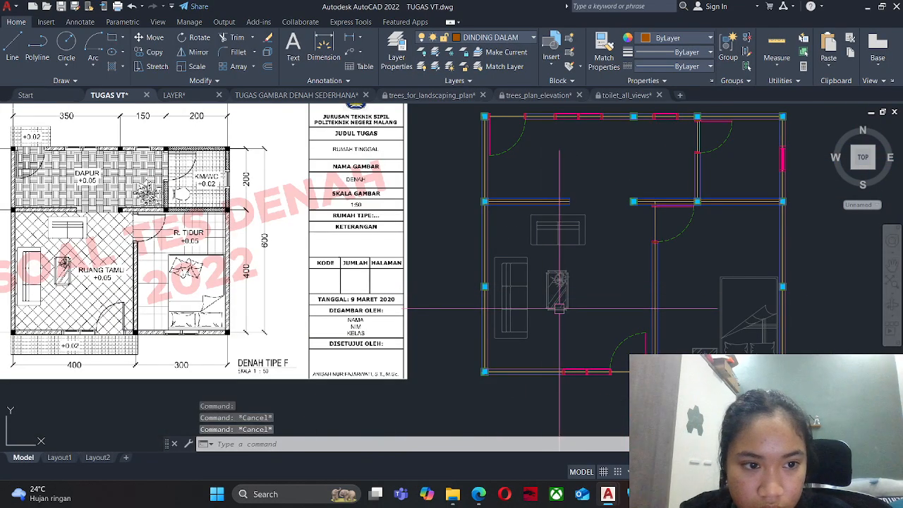
{"action": "type", "text": "O"}
{"action": "key", "text": "Return"}
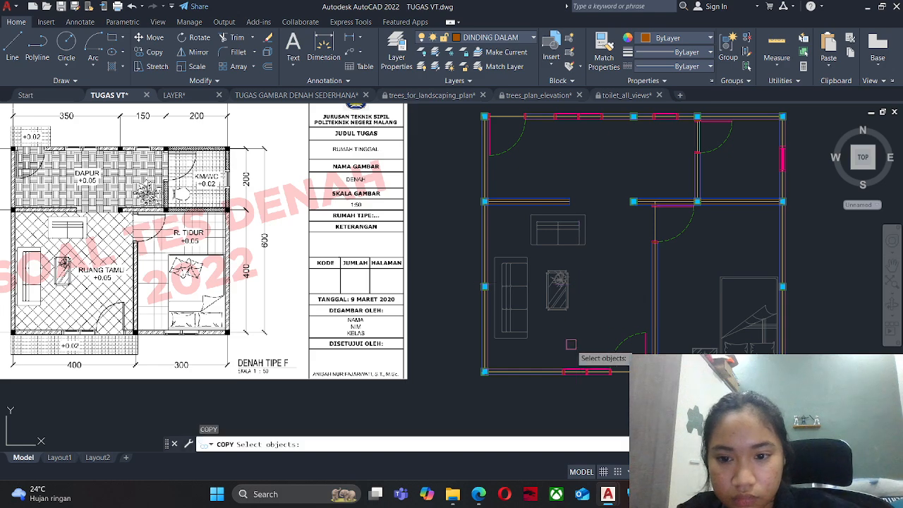
{"action": "scroll", "coordinate": [572, 347], "scroll_direction": "down", "scroll_amount": 5}
{"action": "scroll", "coordinate": [611, 237], "scroll_direction": "up", "scroll_amount": 8}
{"action": "key", "text": "Escape"}
Move the plant symbol from above the plan into the kitchen's south-east corner, beside the bathroom wall.
{"action": "left_click", "coordinate": [576, 238]}
{"action": "left_click", "coordinate": [502, 206]}
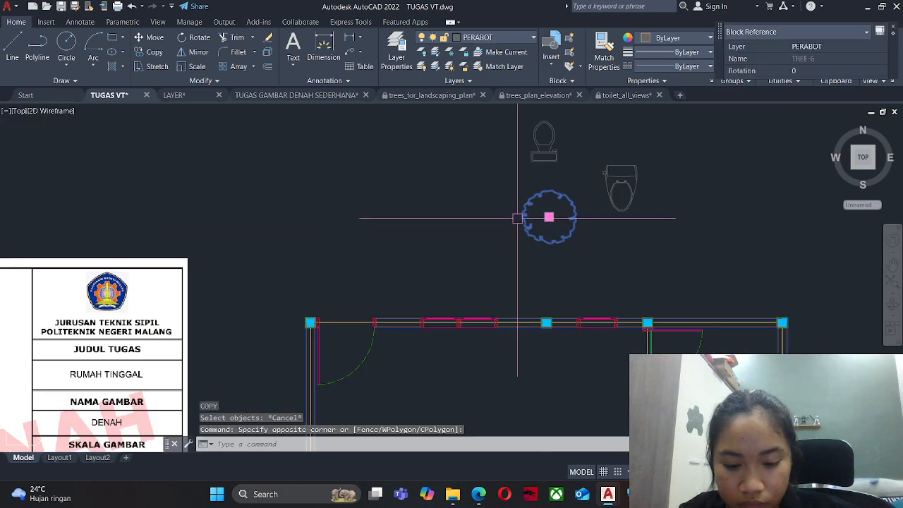
{"action": "type", "text": "c"}
{"action": "key", "text": "BackSpace"}
{"action": "type", "text": "m"}
{"action": "key", "text": "Return"}
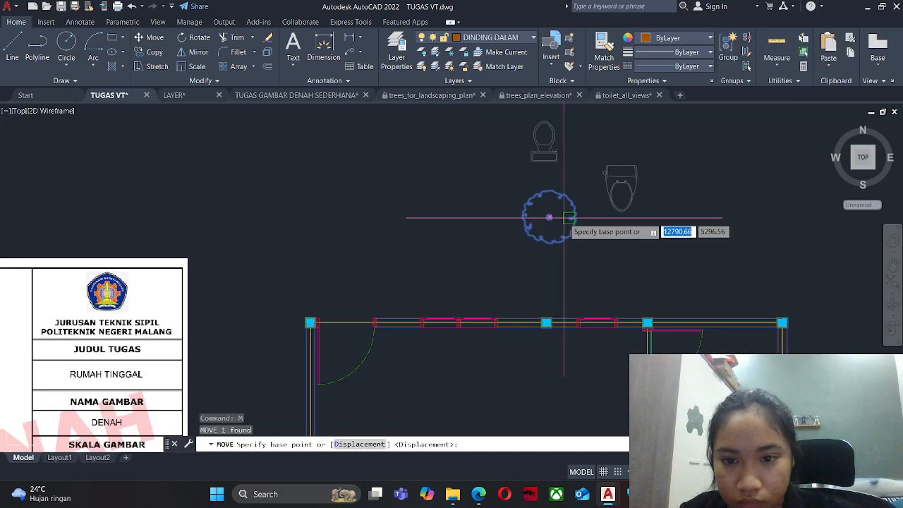
{"action": "left_click", "coordinate": [549, 216]}
{"action": "scroll", "coordinate": [547, 204], "scroll_direction": "down", "scroll_amount": 4}
{"action": "scroll", "coordinate": [607, 268], "scroll_direction": "up", "scroll_amount": 6}
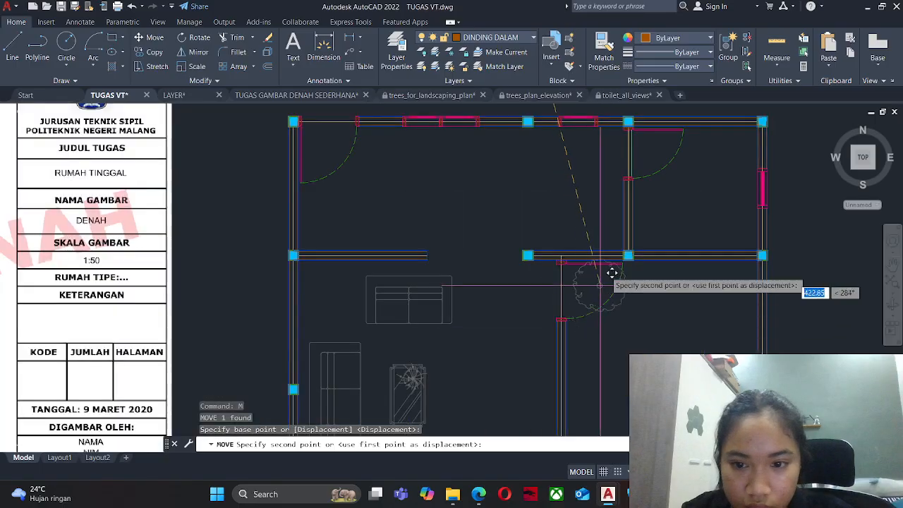
{"action": "left_click", "coordinate": [574, 197]}
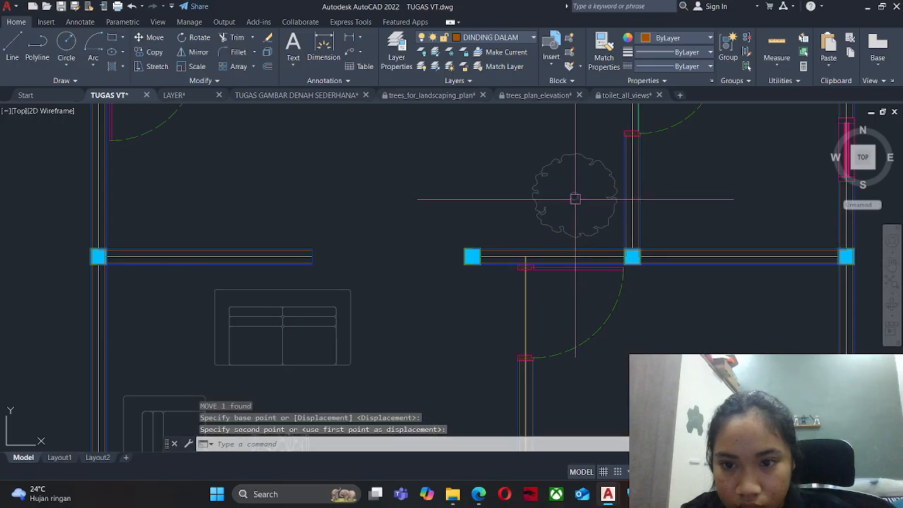
Delete the upper of the two toilet symbols above the plan.
{"action": "scroll", "coordinate": [578, 277], "scroll_direction": "down", "scroll_amount": 4}
{"action": "mouse_move", "coordinate": [361, 242]}
{"action": "middle_mouse_down"}
{"action": "mouse_move", "coordinate": [403, 255]}
{"action": "mouse_move", "coordinate": [356, 371]}
{"action": "middle_mouse_up"}
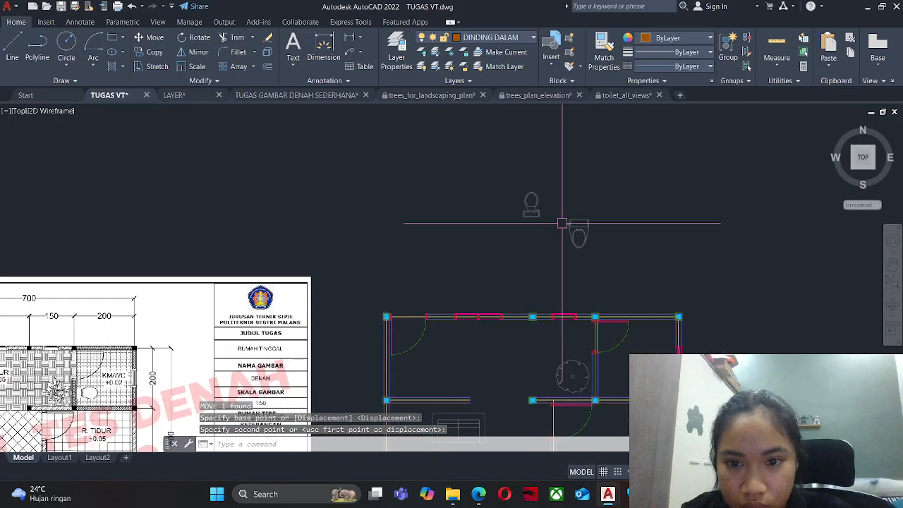
{"action": "left_click", "coordinate": [555, 251]}
{"action": "type", "text": "F"}
{"action": "left_click", "coordinate": [502, 164]}
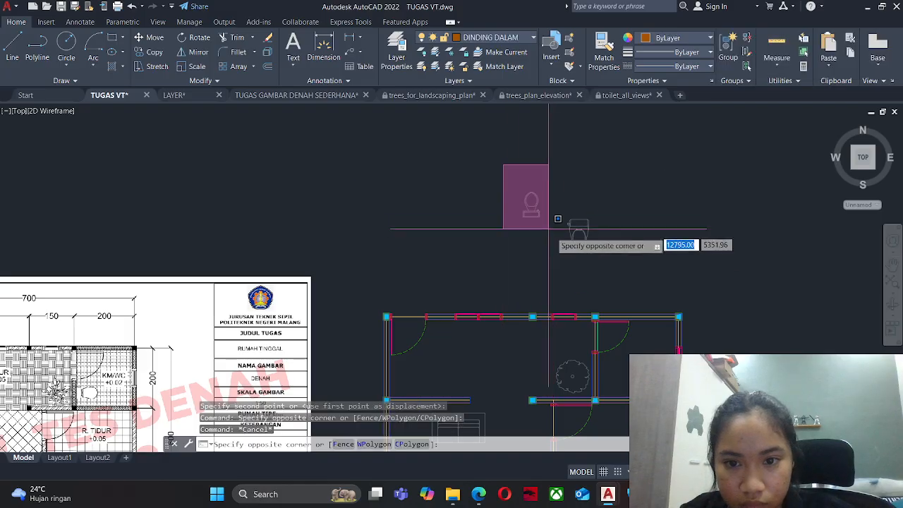
{"action": "left_click", "coordinate": [549, 229]}
{"action": "key", "text": "Delete"}
Rotate the remaining toilet symbol 90° counterclockwise so its tank faces west.
{"action": "type", "text": "O"}
{"action": "key", "text": "space"}
{"action": "left_click", "coordinate": [611, 262]}
{"action": "left_click", "coordinate": [505, 181]}
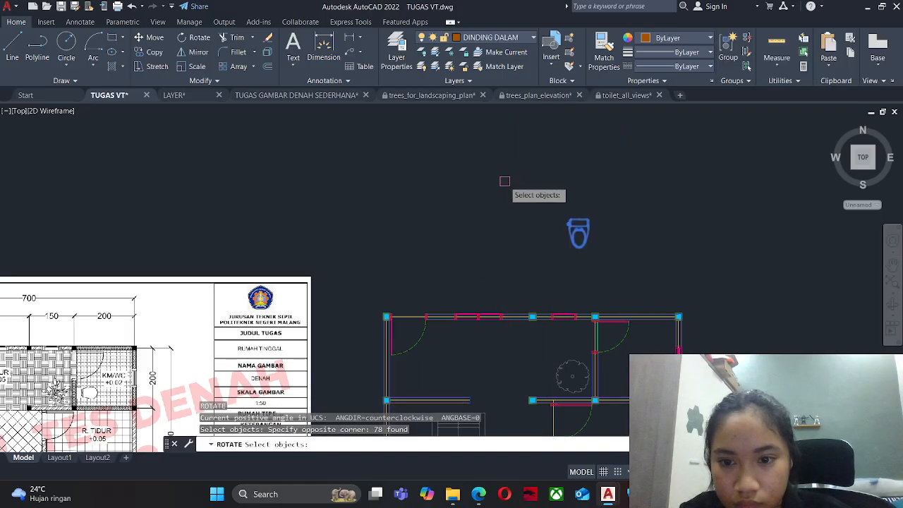
{"action": "key", "text": "space"}
{"action": "left_click", "coordinate": [542, 215]}
{"action": "left_click", "coordinate": [541, 200]}
{"action": "key", "text": "Escape"}
Move the rotated toilet into the bathroom, placing its tank against the west wall below the door.
{"action": "type", "text": "m"}
{"action": "key", "text": "space"}
{"action": "left_click", "coordinate": [615, 238]}
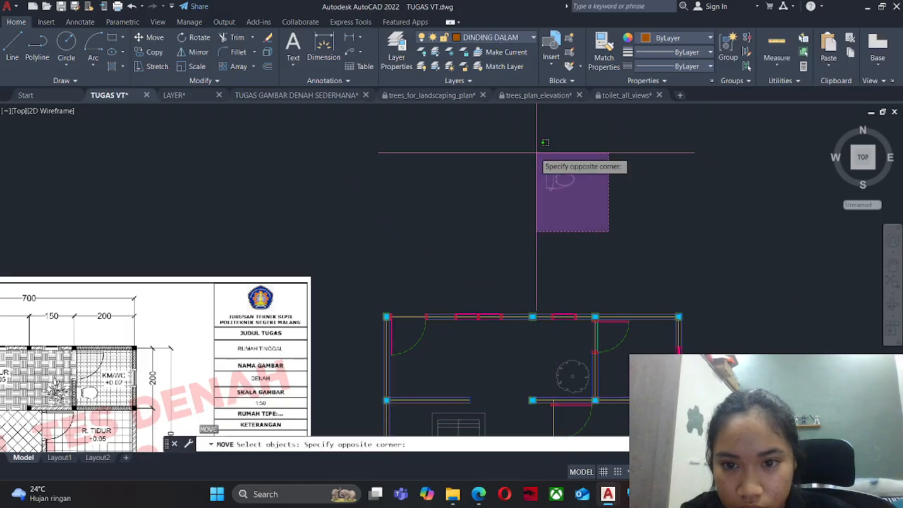
{"action": "left_click", "coordinate": [538, 146]}
{"action": "scroll", "coordinate": [538, 182], "scroll_direction": "up", "scroll_amount": 3}
{"action": "key", "text": "space"}
{"action": "left_click", "coordinate": [550, 182]}
{"action": "scroll", "coordinate": [575, 284], "scroll_direction": "down", "scroll_amount": 4}
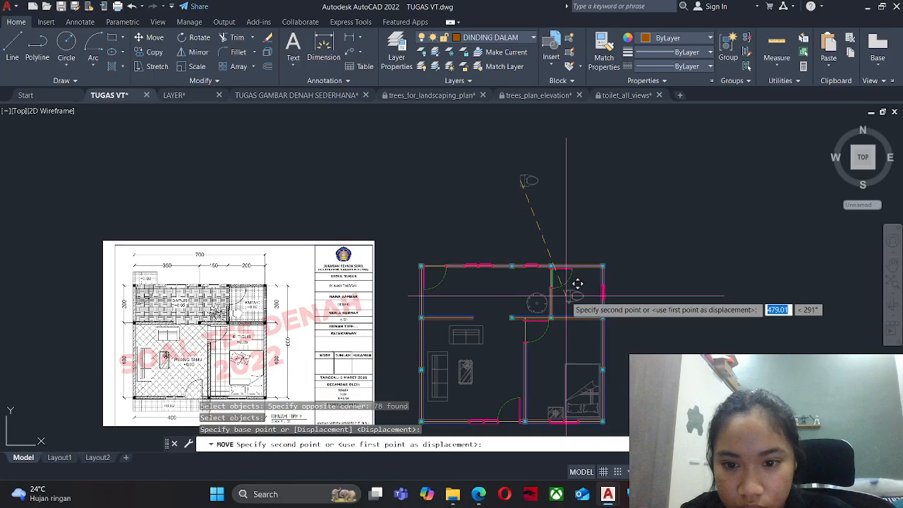
{"action": "scroll", "coordinate": [532, 306], "scroll_direction": "up", "scroll_amount": 3}
{"action": "scroll", "coordinate": [538, 311], "scroll_direction": "up", "scroll_amount": 3}
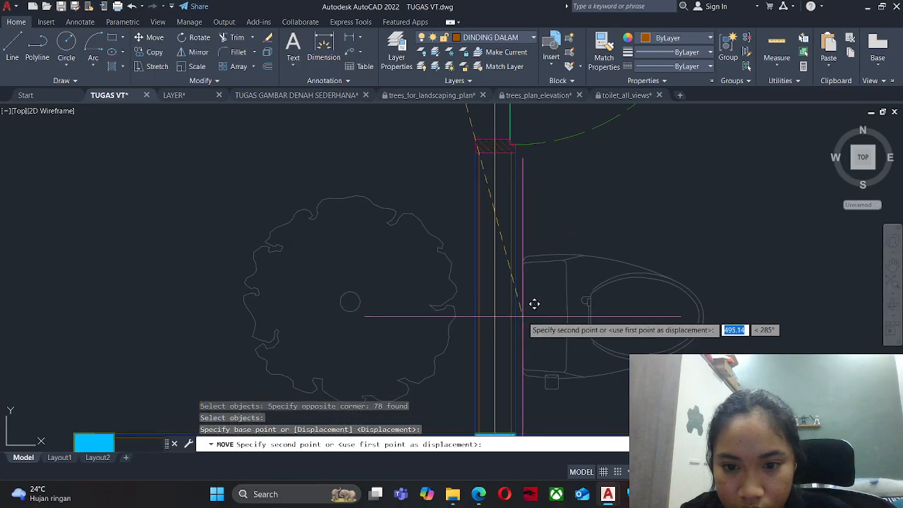
{"action": "left_click", "coordinate": [520, 311]}
{"action": "scroll", "coordinate": [561, 295], "scroll_direction": "down", "scroll_amount": 5}
{"action": "middle_click_drag", "start_coordinate": [293, 307], "coordinate": [294, 308]}
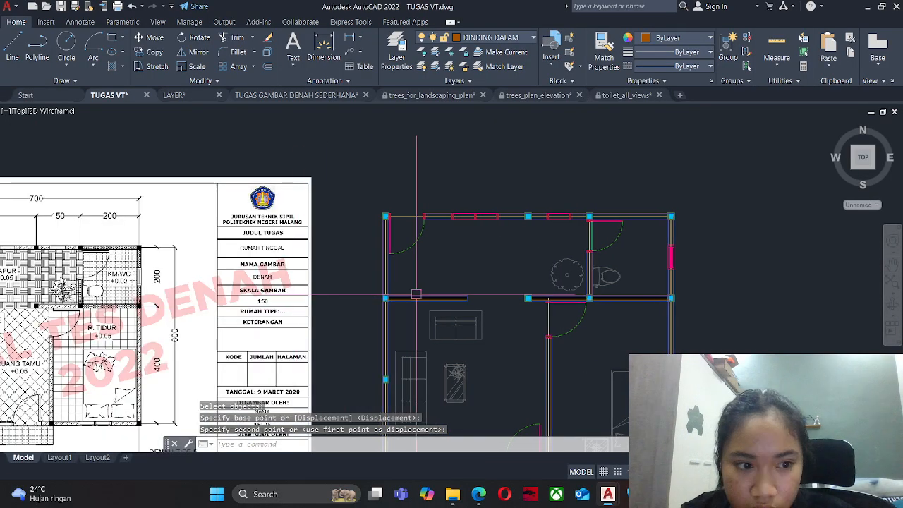
Shift the whole toilet symbol slightly north along the bathroom's west wall.
{"action": "scroll", "coordinate": [618, 266], "scroll_direction": "up", "scroll_amount": 5}
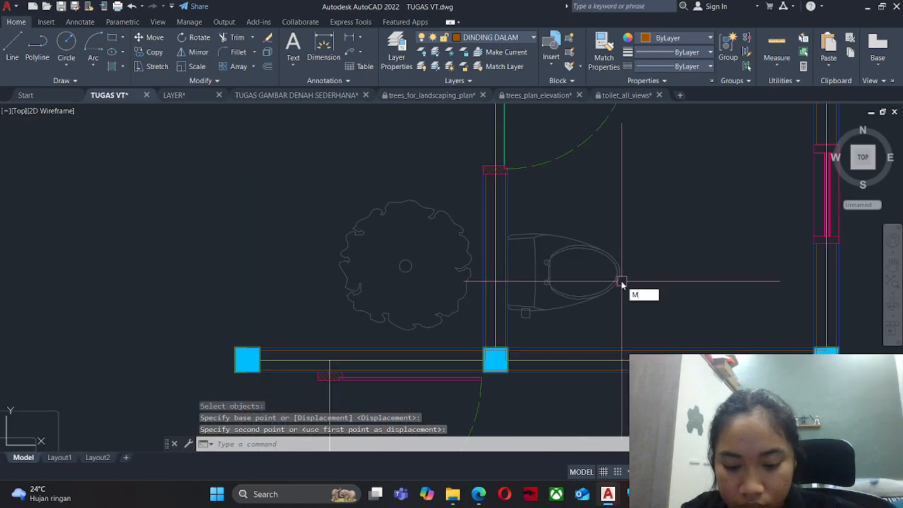
{"action": "key", "text": "space"}
{"action": "left_click", "coordinate": [666, 194]}
{"action": "left_click", "coordinate": [520, 332]}
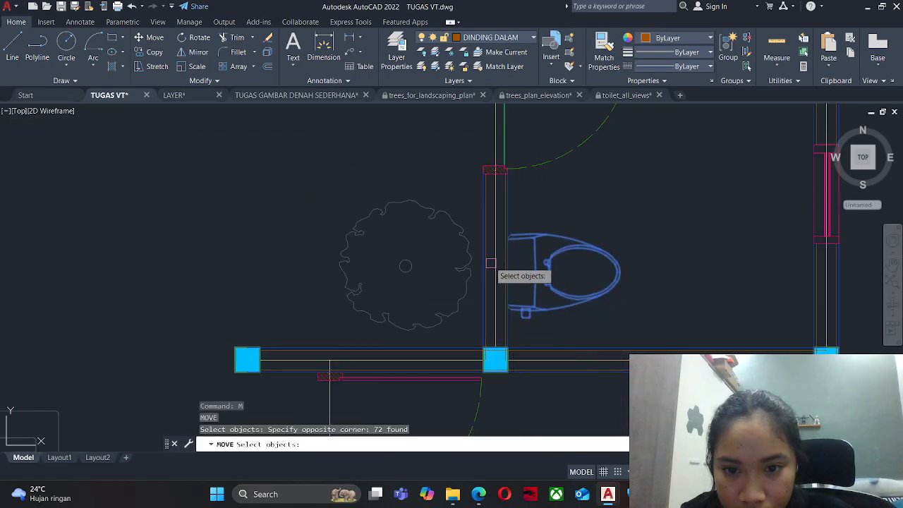
{"action": "left_click", "coordinate": [470, 206]}
{"action": "left_click", "coordinate": [642, 323]}
{"action": "key", "text": "space"}
{"action": "left_click", "coordinate": [664, 308]}
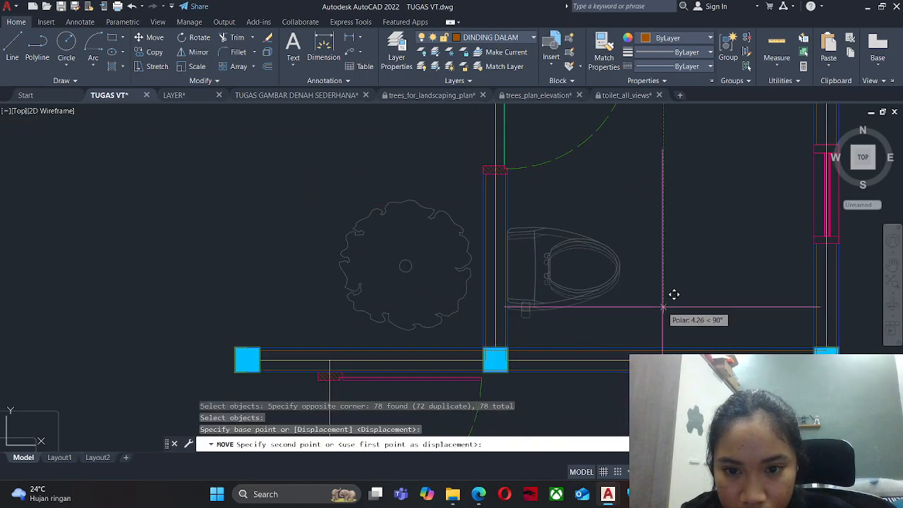
{"action": "key", "text": "Escape"}
Compare the furnished plan with the reference drawing and examine its room names and floor levels.
{"action": "scroll", "coordinate": [635, 275], "scroll_direction": "down", "scroll_amount": 8}
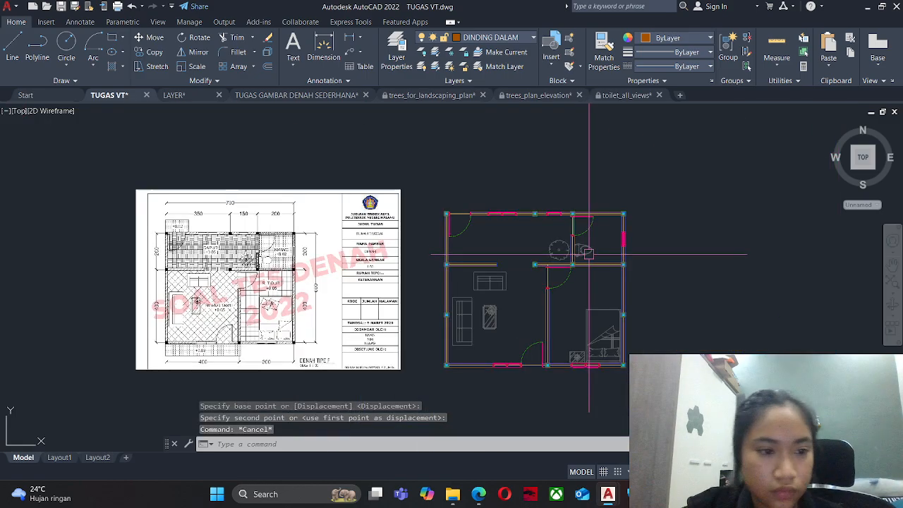
{"action": "middle_click_drag", "start_coordinate": [600, 260], "coordinate": [606, 245]}
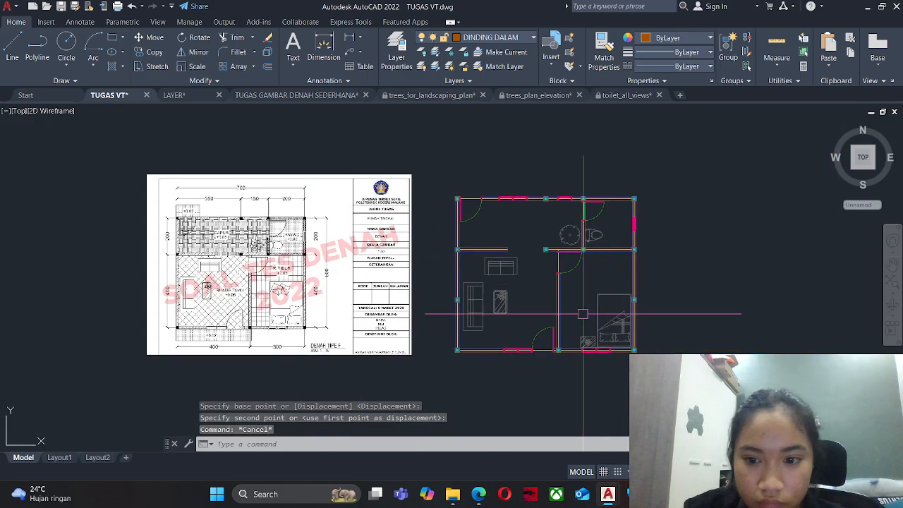
{"action": "scroll", "coordinate": [584, 276], "scroll_direction": "up", "scroll_amount": 2}
{"action": "scroll", "coordinate": [541, 252], "scroll_direction": "down", "scroll_amount": 2}
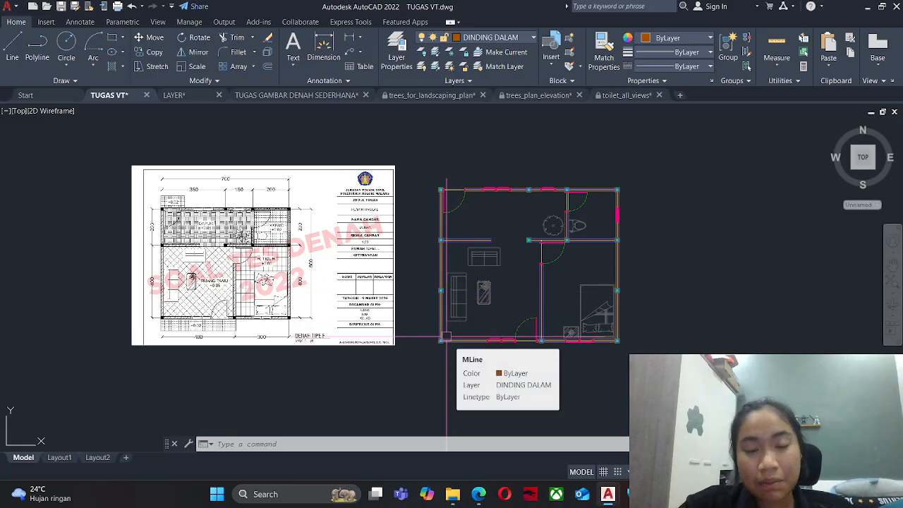
{"action": "scroll", "coordinate": [198, 211], "scroll_direction": "up", "scroll_amount": 7}
{"action": "scroll", "coordinate": [198, 212], "scroll_direction": "down", "scroll_amount": 7}
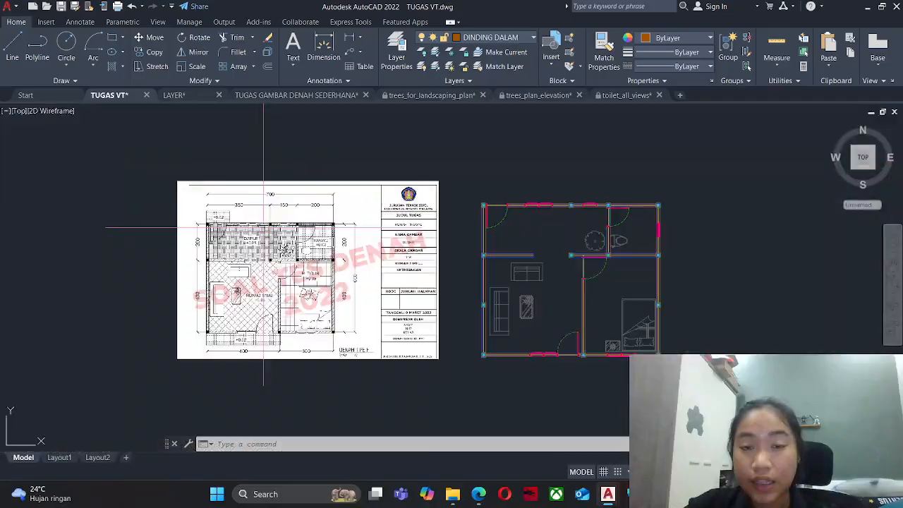
{"action": "scroll", "coordinate": [249, 253], "scroll_direction": "up", "scroll_amount": 3}
{"action": "scroll", "coordinate": [250, 252], "scroll_direction": "up", "scroll_amount": 2}
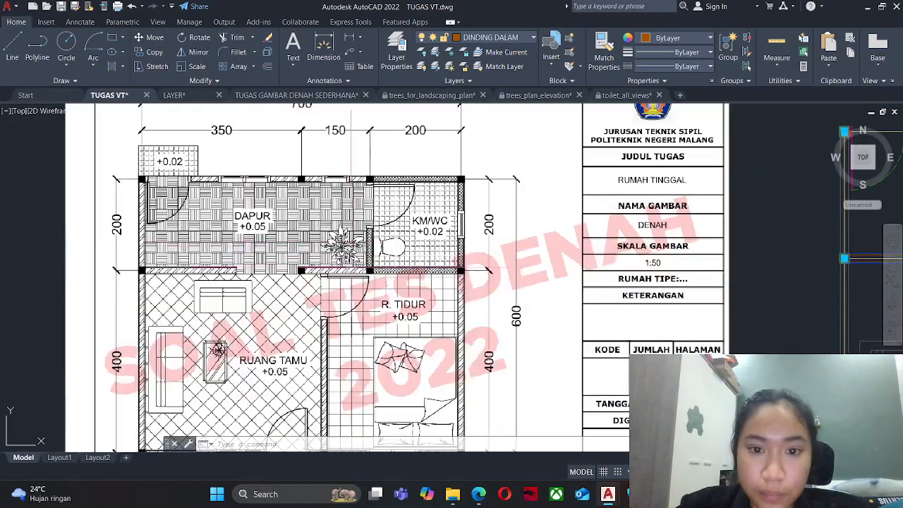
{"action": "middle_click_drag", "start_coordinate": [249, 252], "coordinate": [270, 213]}
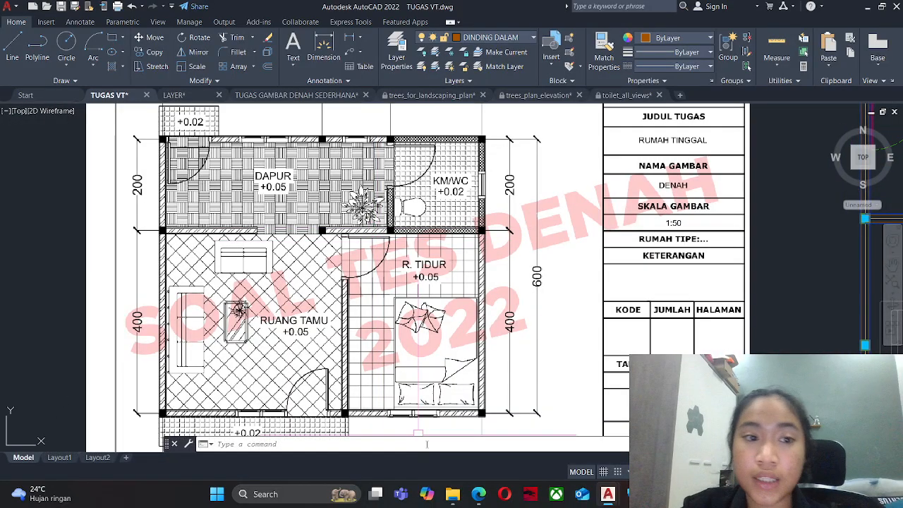
{"action": "scroll", "coordinate": [363, 290], "scroll_direction": "down", "scroll_amount": 4}
{"action": "middle_click_drag", "start_coordinate": [567, 311], "coordinate": [499, 295]}
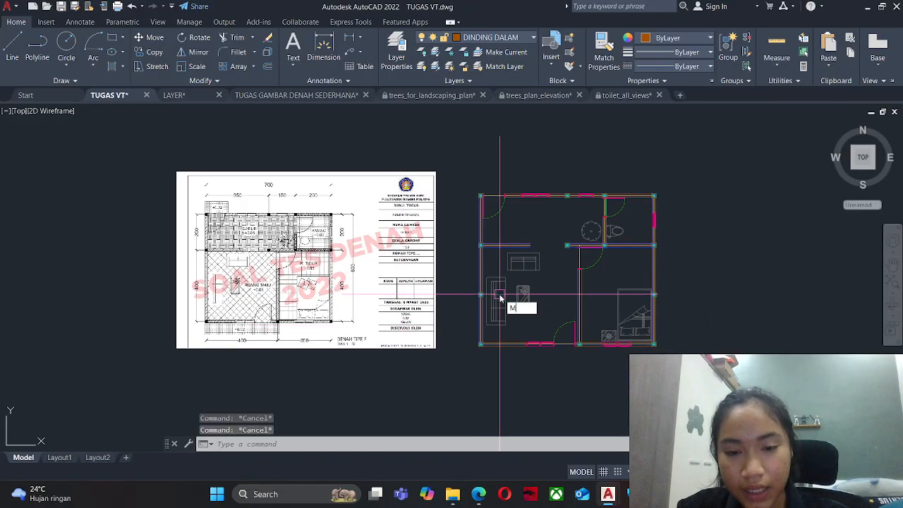
Add the multiline text "DAPUR" with a height of 15 above the plan.
{"action": "key", "text": "Return"}
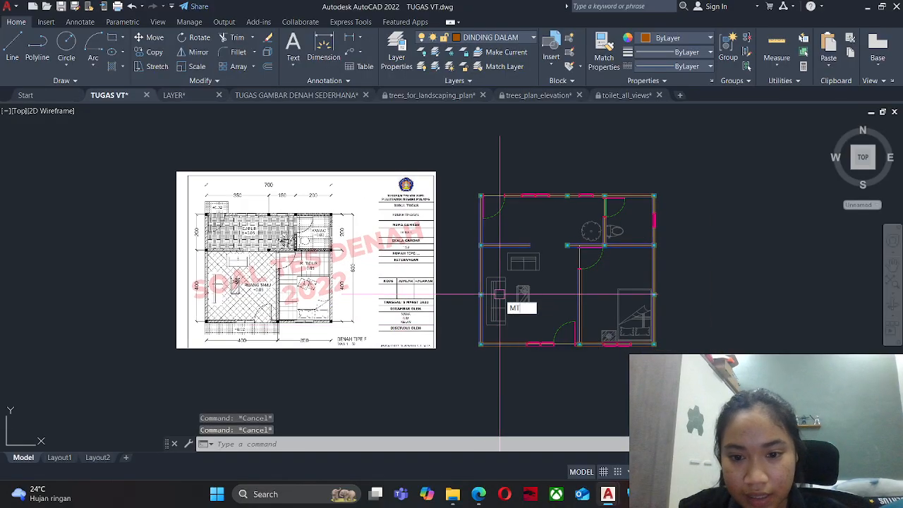
{"action": "left_click", "coordinate": [469, 133]}
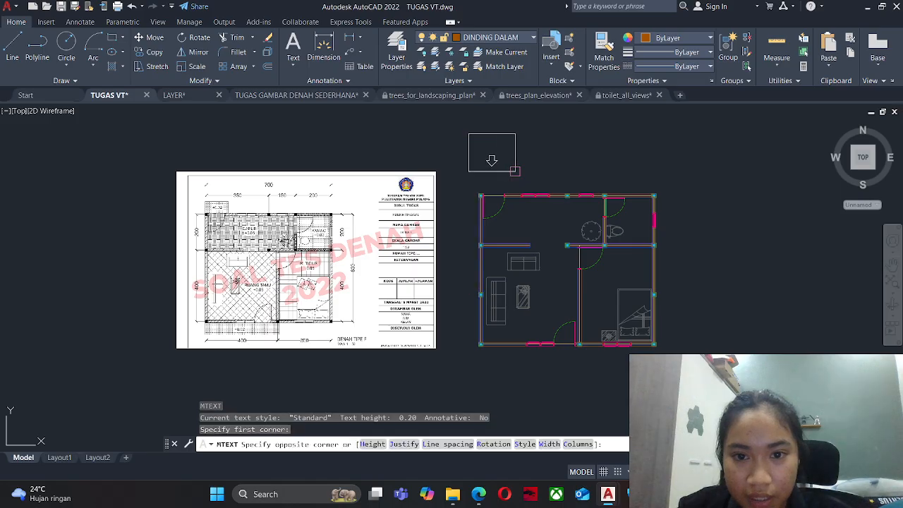
{"action": "left_click", "coordinate": [494, 169]}
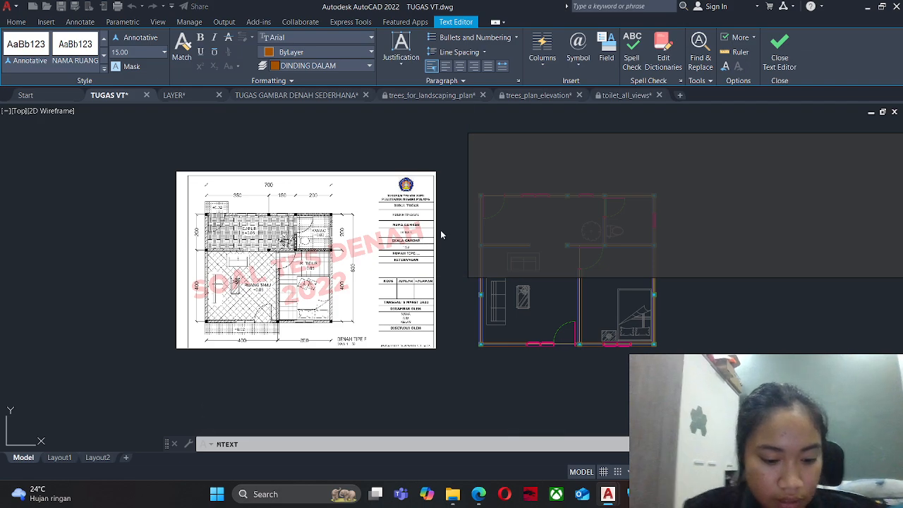
{"action": "type", "text": "DAPUR"}
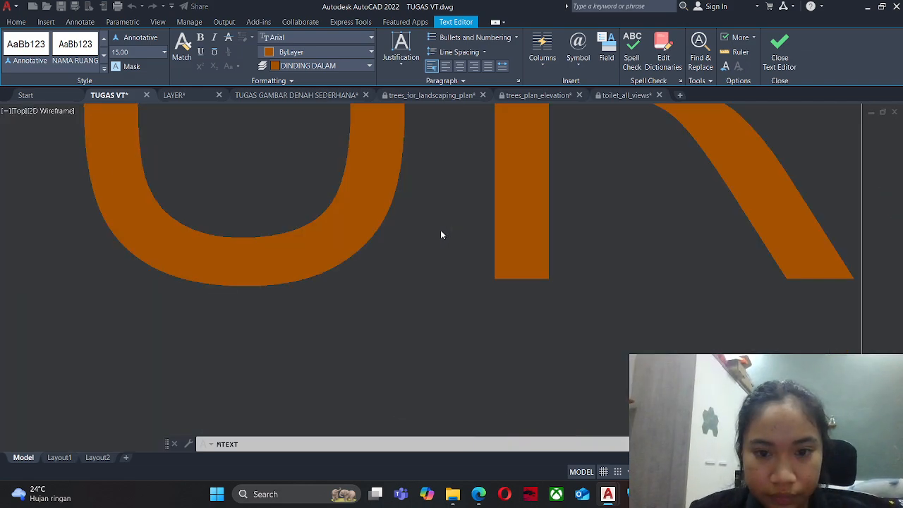
{"action": "scroll", "coordinate": [440, 230], "scroll_direction": "down", "scroll_amount": 5}
{"action": "left_click", "coordinate": [489, 200]}
{"action": "scroll", "coordinate": [85, 243], "scroll_direction": "up", "scroll_amount": 5}
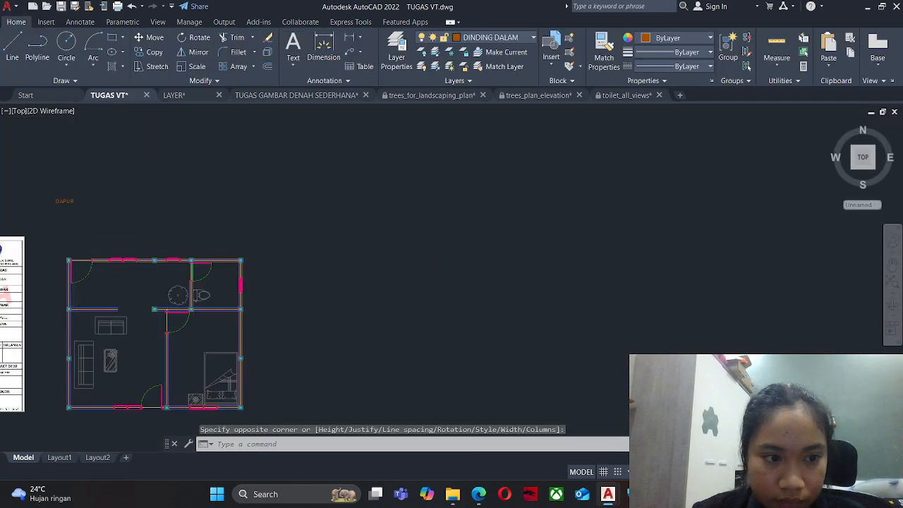
Assign the DAPUR text to the TEKS layer and make TEKS the current layer.
{"action": "scroll", "coordinate": [81, 240], "scroll_direction": "up", "scroll_amount": 2}
{"action": "mouse_move", "coordinate": [81, 241]}
{"action": "middle_mouse_down"}
{"action": "mouse_move", "coordinate": [327, 326]}
{"action": "mouse_move", "coordinate": [333, 319]}
{"action": "middle_mouse_up"}
{"action": "left_click", "coordinate": [355, 202]}
{"action": "left_click", "coordinate": [280, 267]}
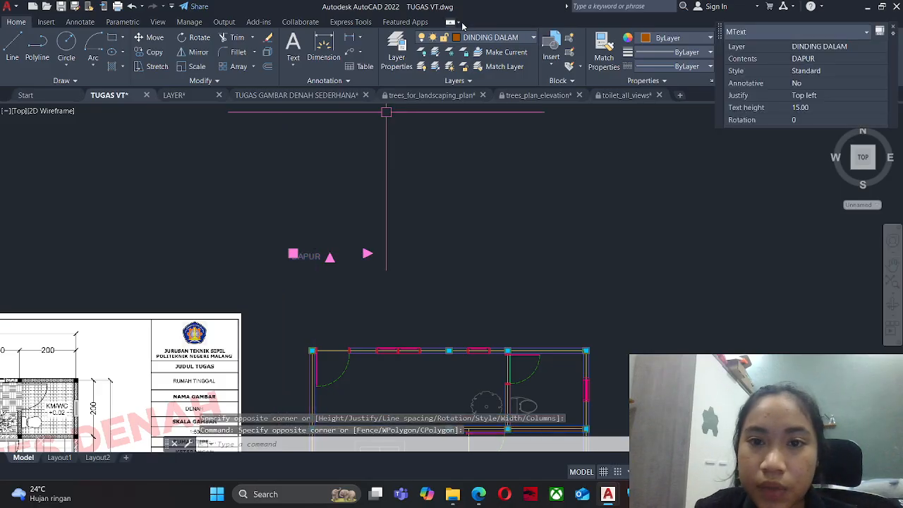
{"action": "left_click", "coordinate": [480, 39]}
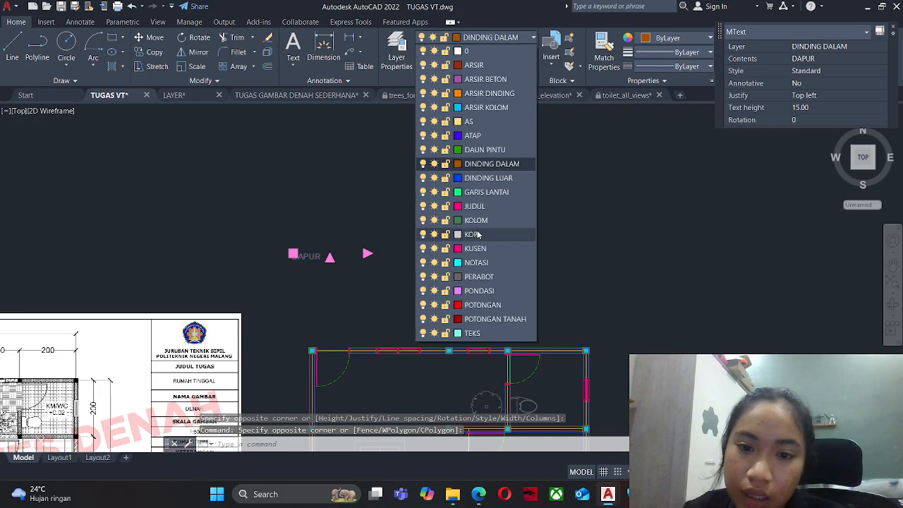
{"action": "left_click", "coordinate": [485, 331]}
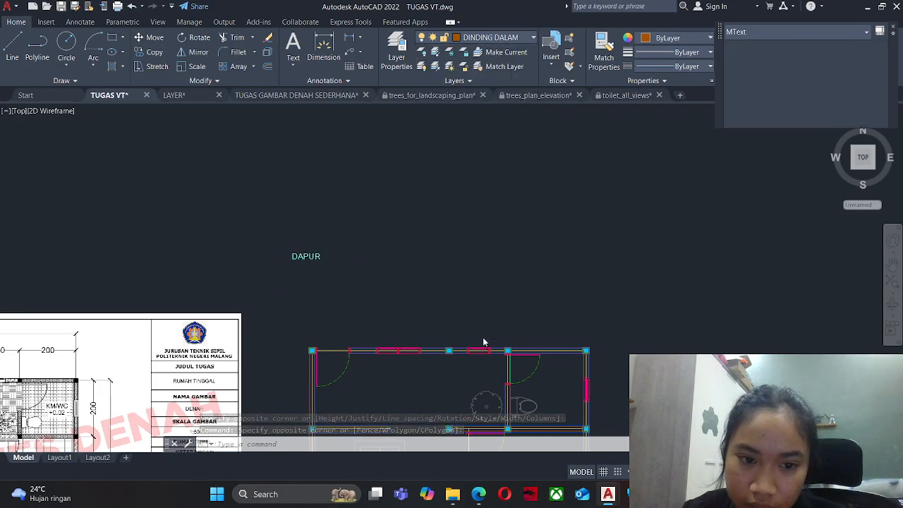
{"action": "key", "text": "Escape"}
{"action": "left_click", "coordinate": [494, 37]}
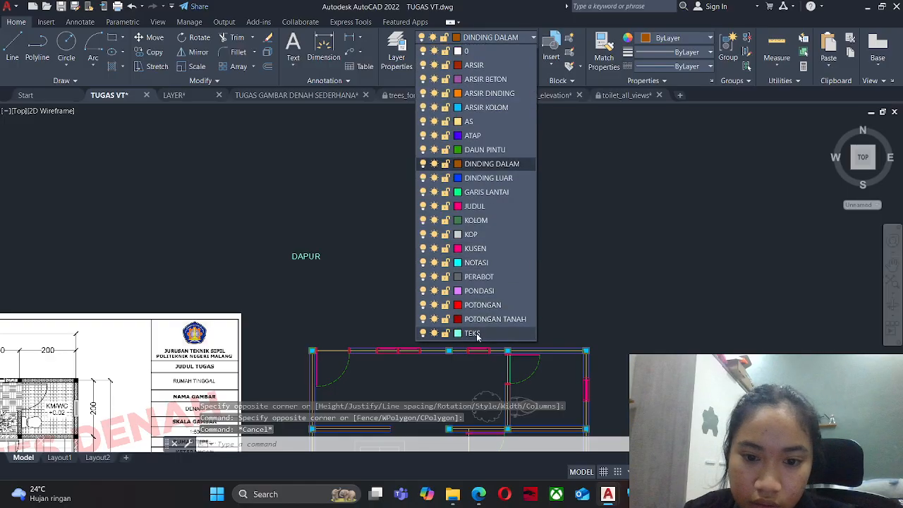
{"action": "left_click", "coordinate": [485, 328]}
{"action": "middle_click_drag", "start_coordinate": [327, 296], "coordinate": [505, 231]}
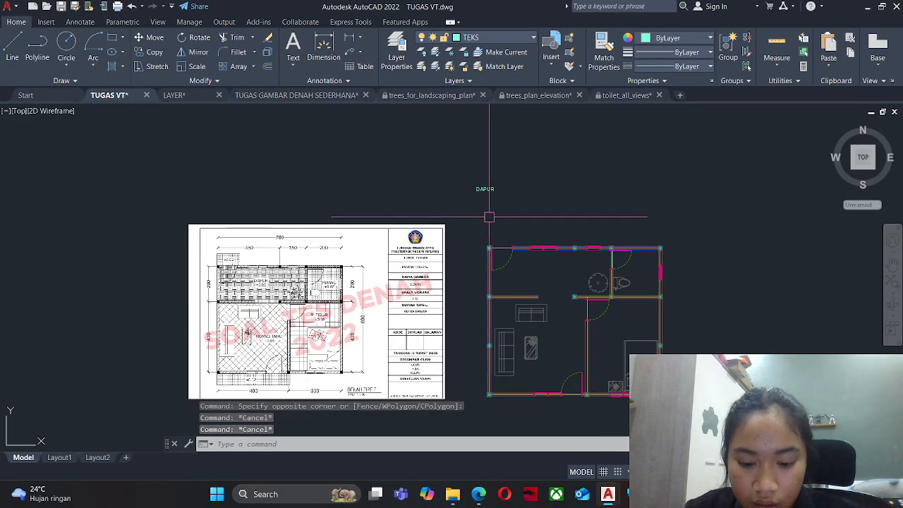
{"action": "type", "text": "m"}
{"action": "key", "text": "Return"}
{"action": "left_click", "coordinate": [485, 185]}
{"action": "key", "text": "Escape"}
Set the justification of the DAPUR text to Middle Center.
{"action": "double_click", "coordinate": [483, 193]}
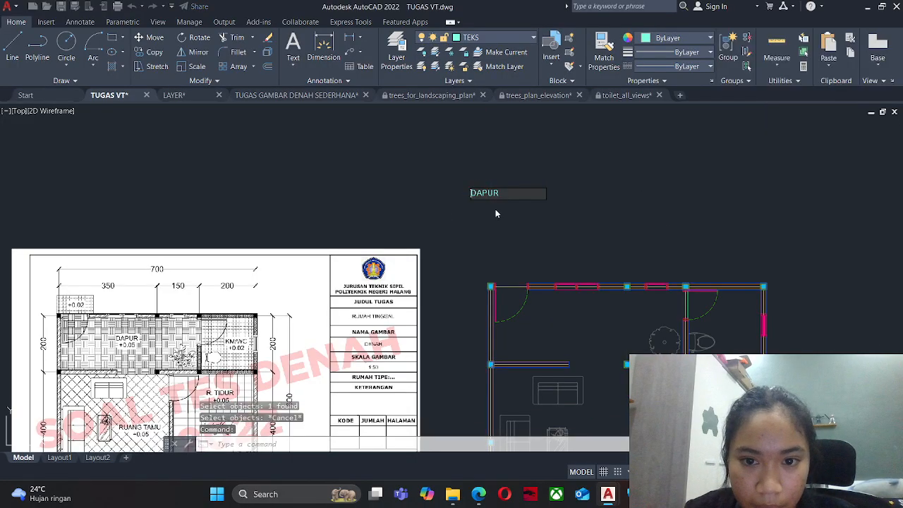
{"action": "left_click", "coordinate": [402, 60]}
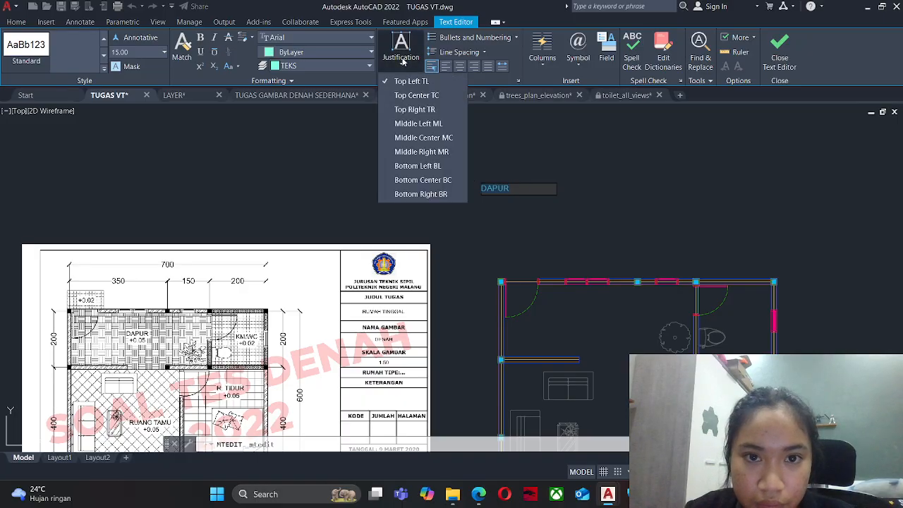
{"action": "left_click", "coordinate": [424, 138]}
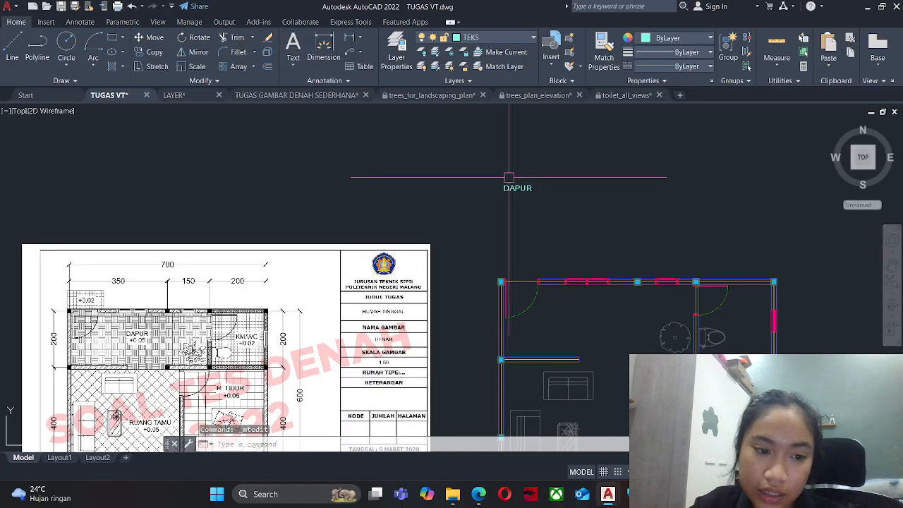
Add the floor level +0.05 as a second line under the DAPUR text.
{"action": "scroll", "coordinate": [526, 180], "scroll_direction": "up", "scroll_amount": 2}
{"action": "double_click", "coordinate": [510, 195]}
{"action": "scroll", "coordinate": [538, 197], "scroll_direction": "down", "scroll_amount": 2}
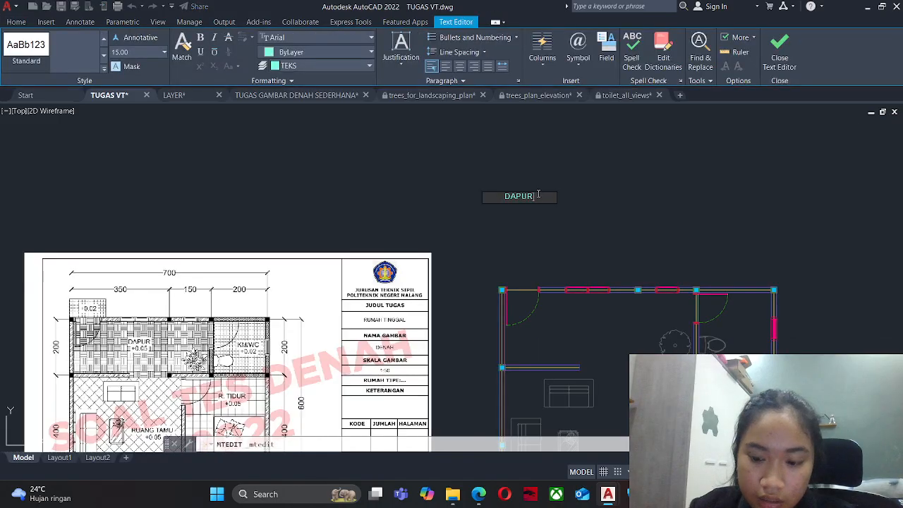
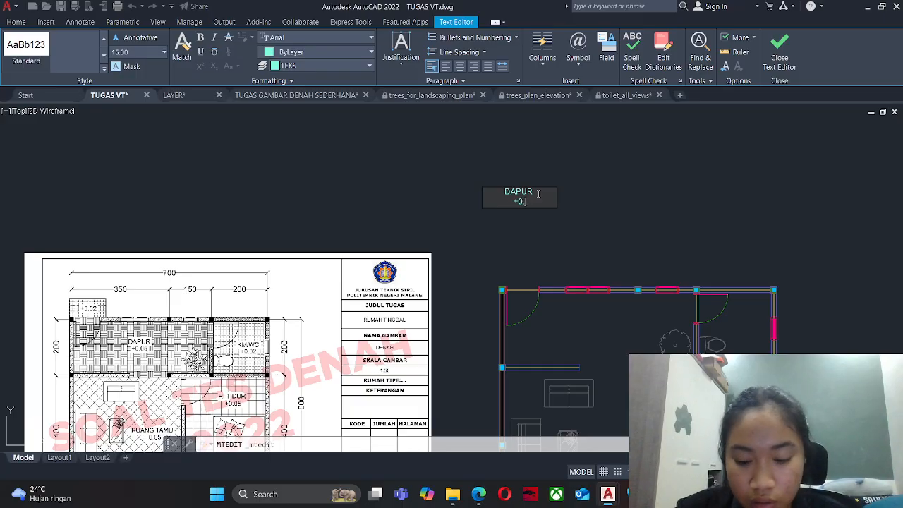
{"action": "left_click", "coordinate": [538, 217]}
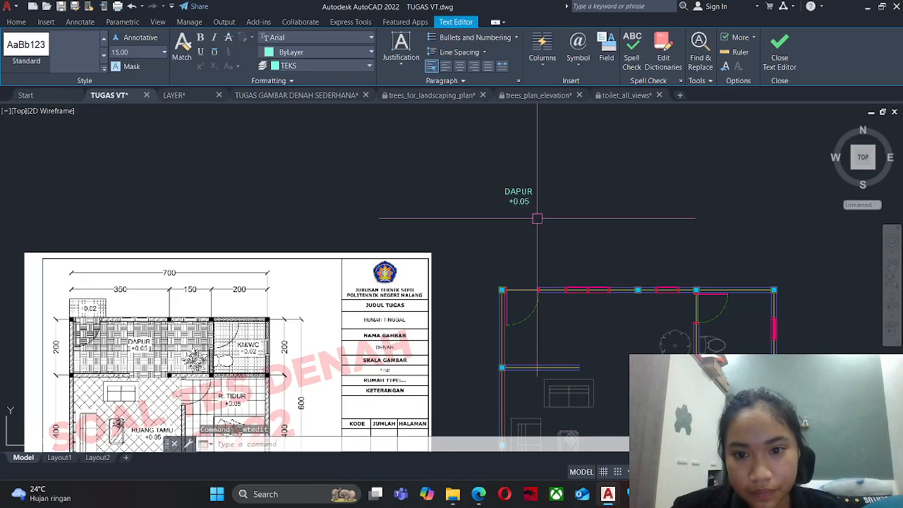
Move the DAPUR +0.05 label from above the plan into the middle of the kitchen.
{"action": "type", "text": "m"}
{"action": "key", "text": "space"}
{"action": "left_click", "coordinate": [515, 202]}
{"action": "key", "text": "space"}
{"action": "left_click", "coordinate": [520, 201]}
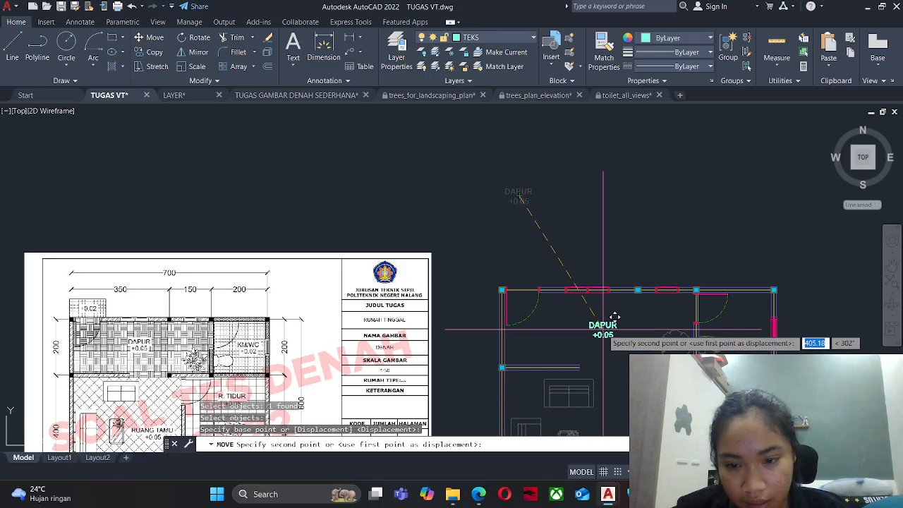
{"action": "left_click", "coordinate": [603, 329]}
{"action": "key", "text": "Escape"}
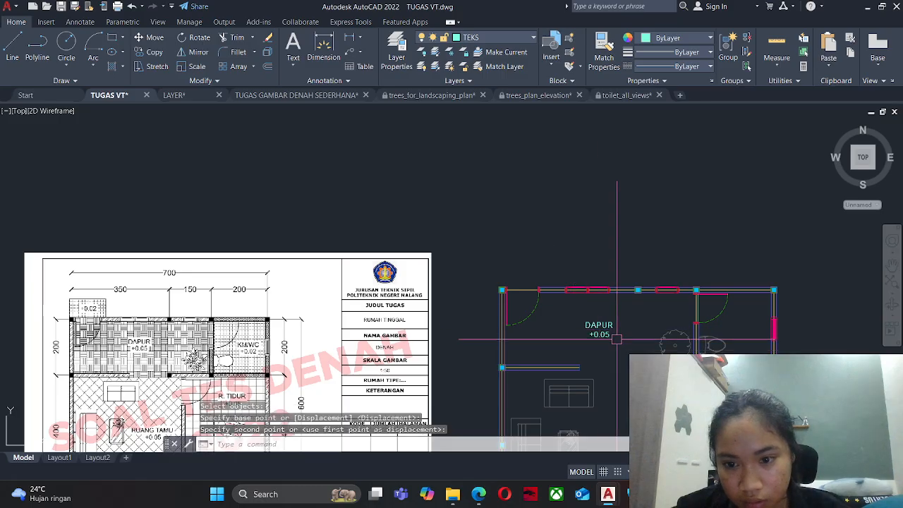
Copy the DAPUR label horizontally into the bathroom, beside the toilet.
{"action": "middle_click_drag", "start_coordinate": [616, 339], "coordinate": [605, 316]}
{"action": "type", "text": "CO"}
{"action": "key", "text": "Return"}
{"action": "left_click", "coordinate": [589, 309]}
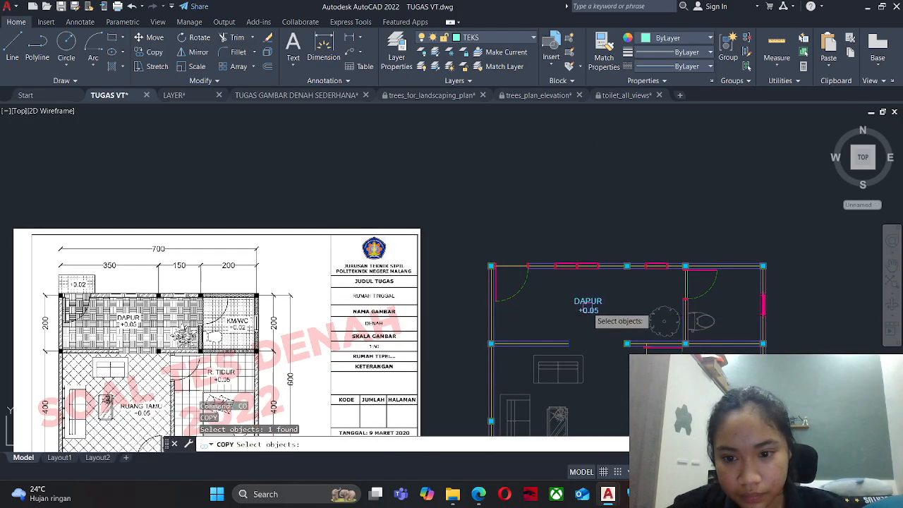
{"action": "key", "text": "Return"}
{"action": "left_click", "coordinate": [590, 304]}
{"action": "middle_click_drag", "start_coordinate": [732, 332], "coordinate": [625, 327]}
{"action": "scroll", "coordinate": [624, 327], "scroll_direction": "up", "scroll_amount": 3}
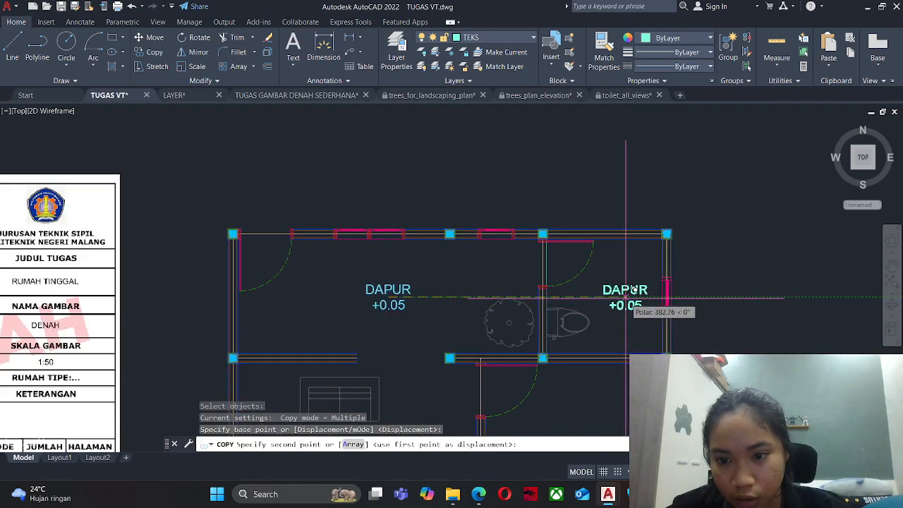
{"action": "left_click", "coordinate": [623, 296]}
{"action": "key", "text": "Return"}
Change the bathroom label to KM/WC with the floor level +0.02 on the second line.
{"action": "double_click", "coordinate": [631, 293]}
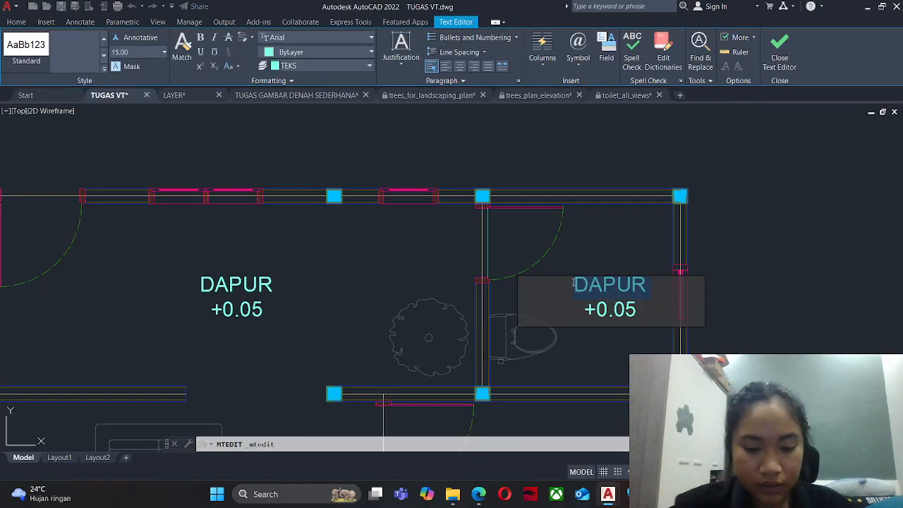
{"action": "type", "text": "KM/WC+0.05"}
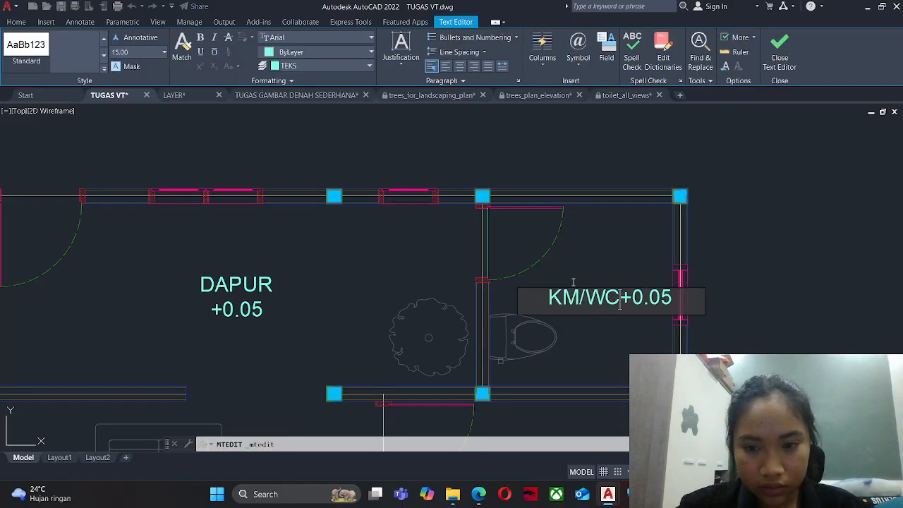
{"action": "scroll", "coordinate": [620, 299], "scroll_direction": "down", "scroll_amount": 2}
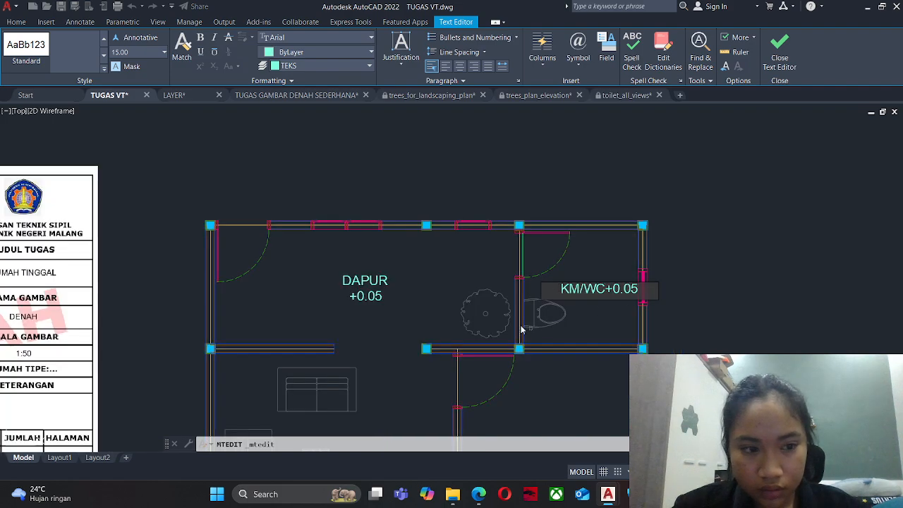
{"action": "scroll", "coordinate": [522, 329], "scroll_direction": "down", "scroll_amount": 2}
{"action": "scroll", "coordinate": [210, 332], "scroll_direction": "up", "scroll_amount": 2}
{"action": "scroll", "coordinate": [211, 330], "scroll_direction": "down", "scroll_amount": 2}
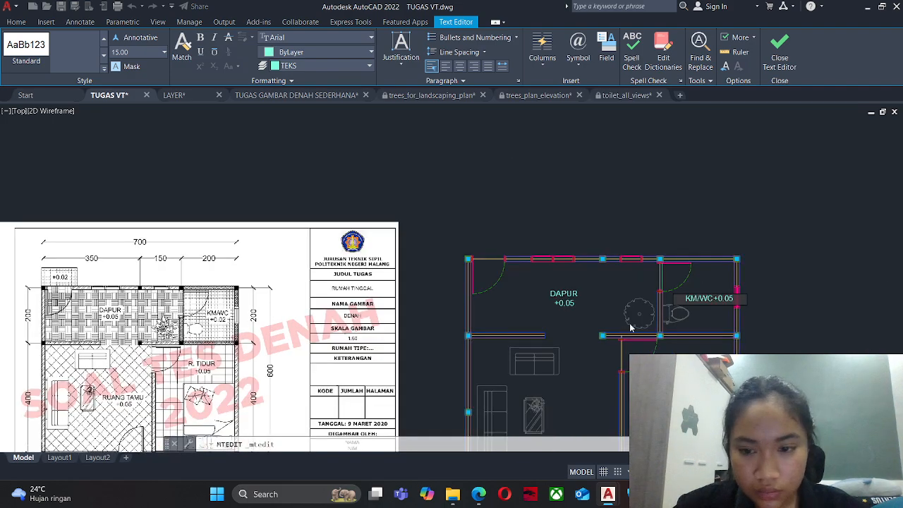
{"action": "scroll", "coordinate": [727, 298], "scroll_direction": "up", "scroll_amount": 6}
{"action": "key", "text": "Return"}
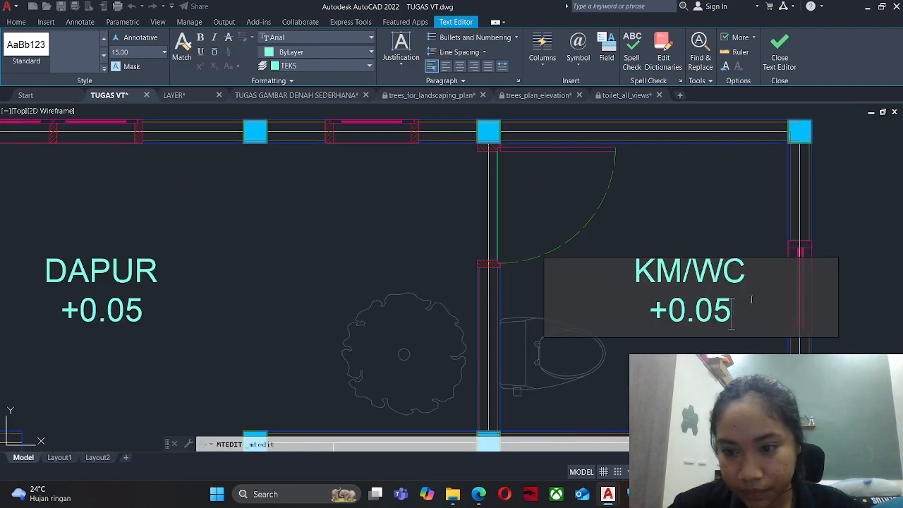
{"action": "type", "text": "2"}
{"action": "left_click", "coordinate": [712, 221]}
{"action": "scroll", "coordinate": [692, 260], "scroll_direction": "down", "scroll_amount": 5}
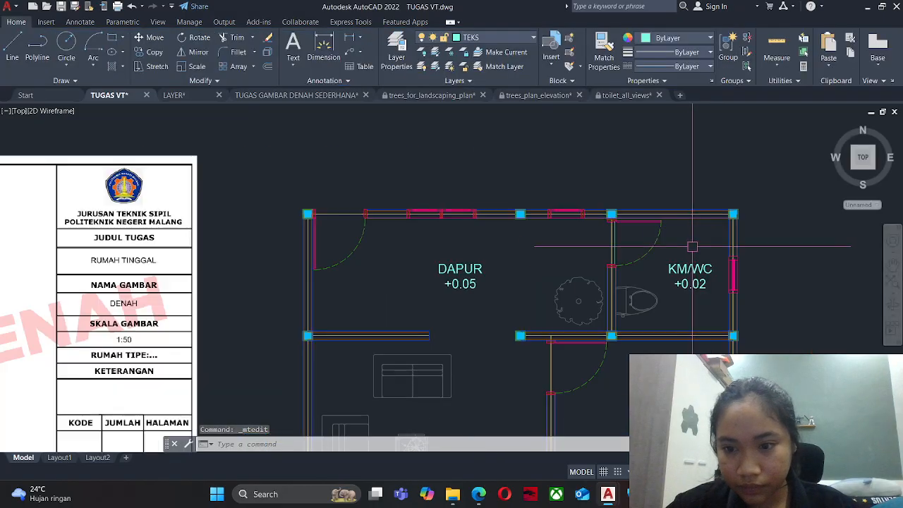
Copy the KM/WC label into the living room, beside the coffee table.
{"action": "key", "text": "Escape"}
{"action": "type", "text": "co"}
{"action": "key", "text": "Return"}
{"action": "left_click", "coordinate": [695, 274]}
{"action": "key", "text": "Return"}
{"action": "left_click", "coordinate": [698, 272]}
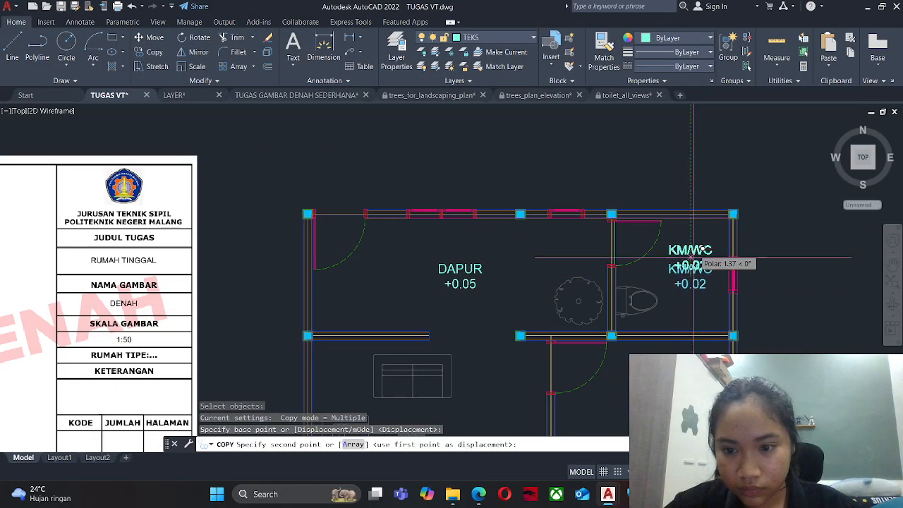
{"action": "scroll", "coordinate": [699, 275], "scroll_direction": "down", "scroll_amount": 5}
{"action": "scroll", "coordinate": [644, 297], "scroll_direction": "up", "scroll_amount": 5}
{"action": "scroll", "coordinate": [683, 294], "scroll_direction": "down", "scroll_amount": 2}
{"action": "scroll", "coordinate": [684, 294], "scroll_direction": "up", "scroll_amount": 4}
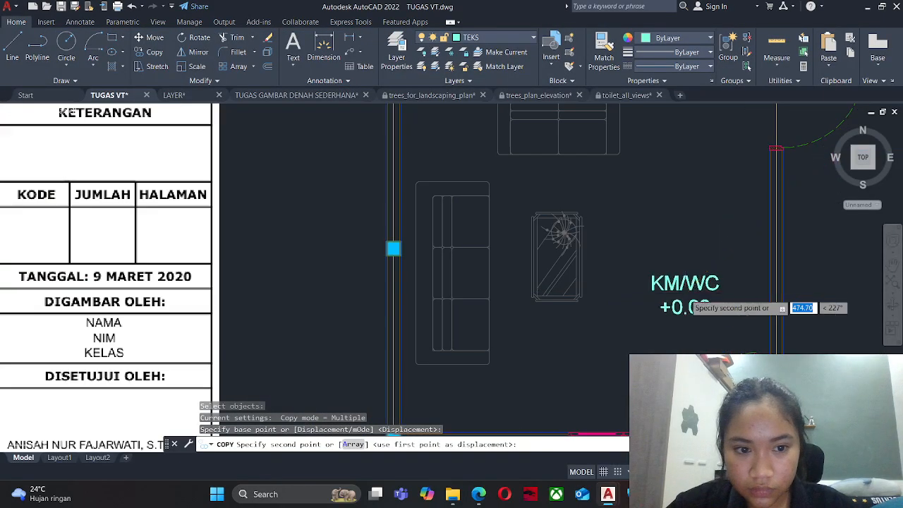
{"action": "left_click", "coordinate": [649, 265]}
{"action": "key", "text": "Escape"}
Change the living room label to RUANG TAMU with the floor level +0.05 on the second line.
{"action": "left_click", "coordinate": [650, 258]}
{"action": "double_click", "coordinate": [649, 258]}
{"action": "left_click_drag", "start_coordinate": [683, 254], "coordinate": [627, 252]}
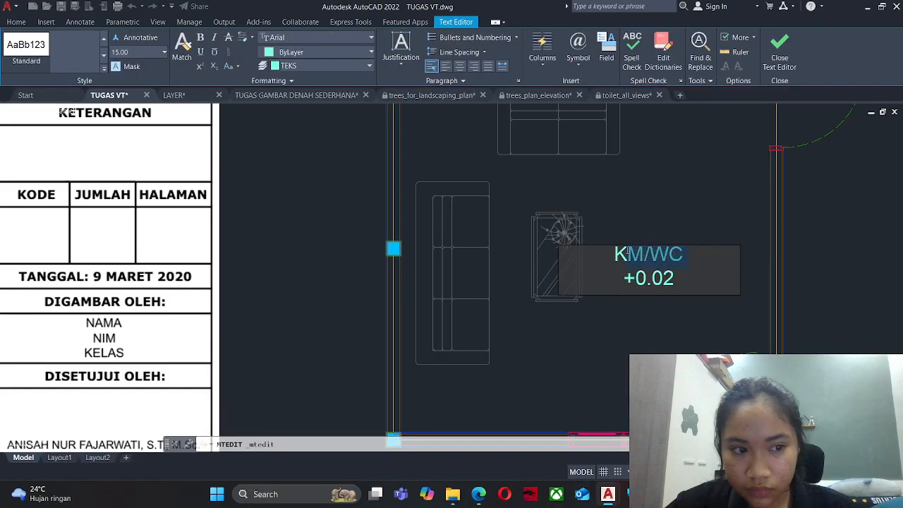
{"action": "type", "text": "RUANG T"}
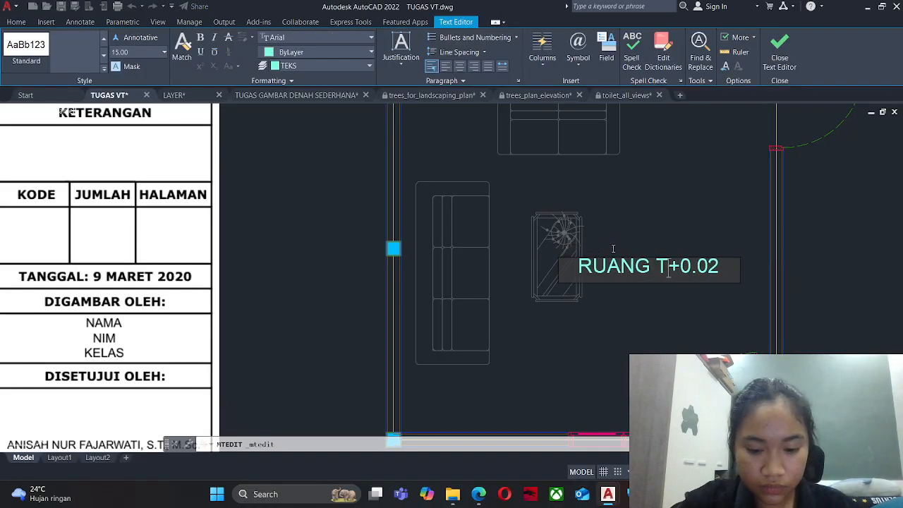
{"action": "type", "text": "AMU"}
{"action": "key", "text": "Return"}
{"action": "scroll", "coordinate": [621, 275], "scroll_direction": "down", "scroll_amount": 5}
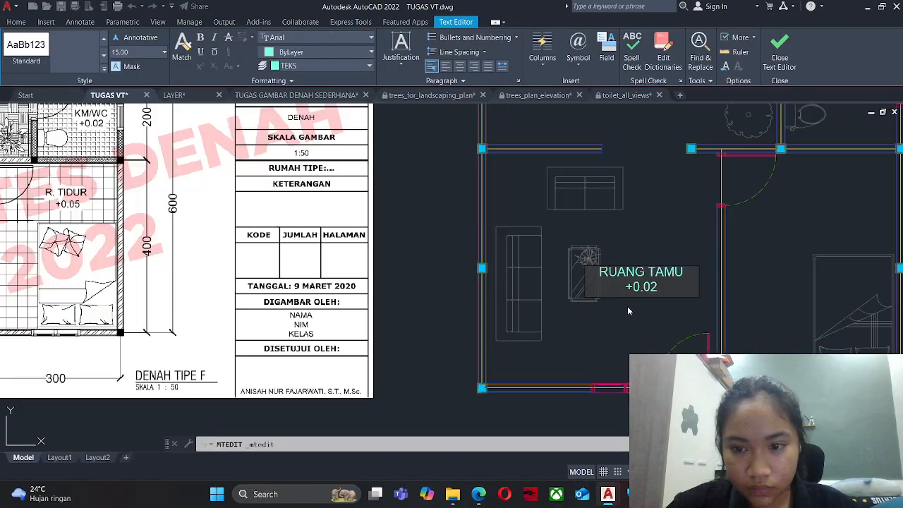
{"action": "scroll", "coordinate": [630, 302], "scroll_direction": "up", "scroll_amount": 2}
{"action": "scroll", "coordinate": [642, 304], "scroll_direction": "up", "scroll_amount": 2}
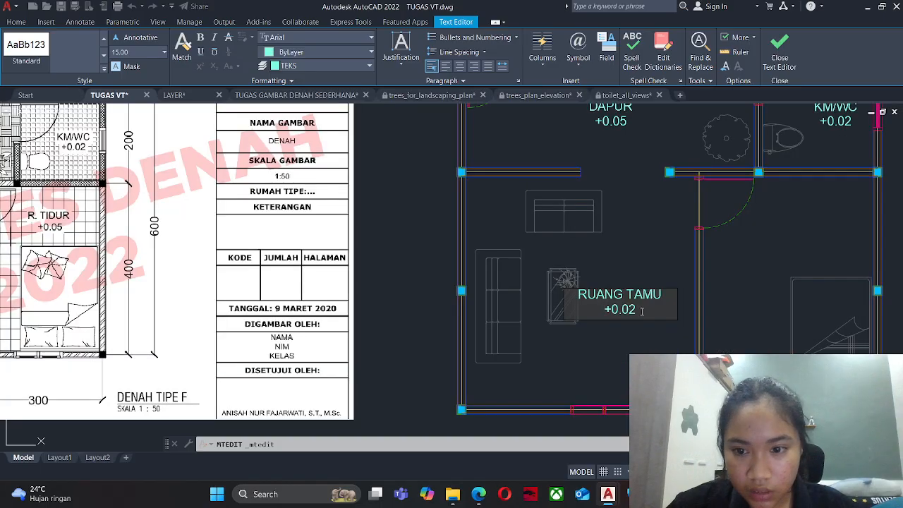
{"action": "key", "text": "Escape"}
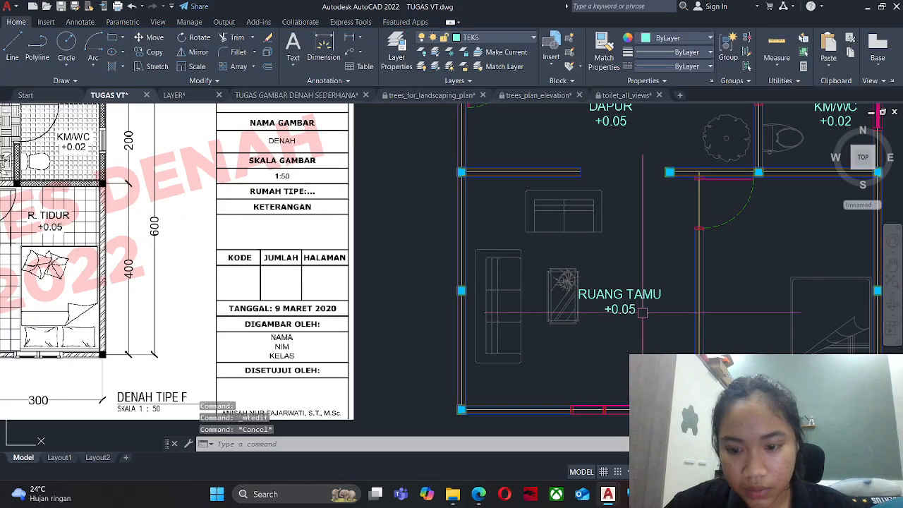
Move the RUANG TAMU label slightly sideways, away from the coffee table.
{"action": "type", "text": "m"}
{"action": "key", "text": "Return"}
{"action": "key", "text": "Return"}
{"action": "left_click", "coordinate": [619, 299]}
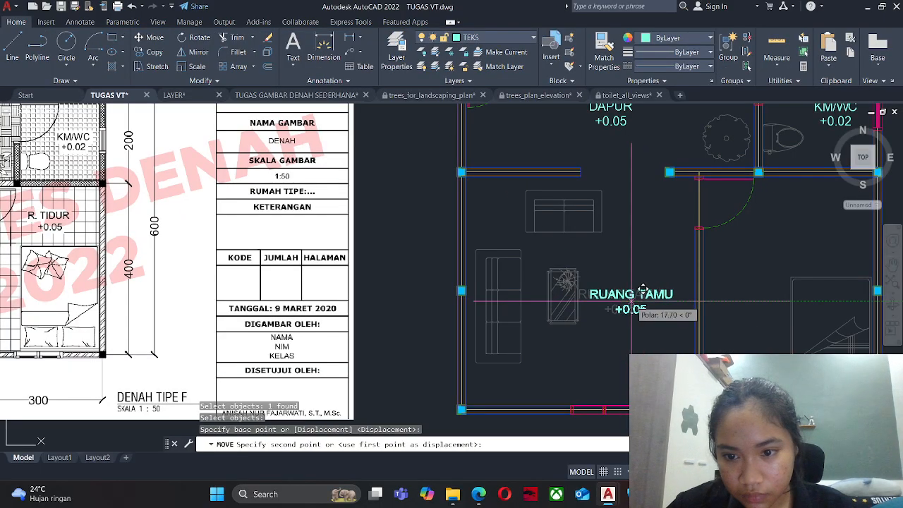
{"action": "left_click", "coordinate": [631, 301]}
{"action": "key", "text": "Escape"}
Copy the RUANG TAMU label into the bedroom, above the bed.
{"action": "type", "text": "co"}
{"action": "key", "text": "Return"}
{"action": "left_click", "coordinate": [638, 298]}
{"action": "key", "text": "Return"}
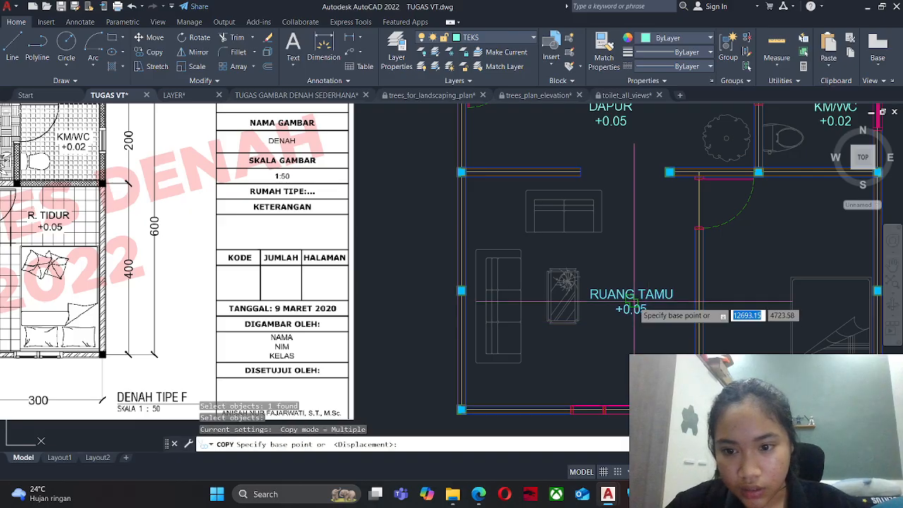
{"action": "left_click", "coordinate": [632, 302]}
{"action": "scroll", "coordinate": [633, 316], "scroll_direction": "down", "scroll_amount": 2}
{"action": "scroll", "coordinate": [734, 277], "scroll_direction": "up", "scroll_amount": 3}
{"action": "middle_click_drag", "start_coordinate": [740, 258], "coordinate": [647, 308]}
{"action": "left_click", "coordinate": [644, 297]}
{"action": "key", "text": "Escape"}
Change the room name in the bedroom label to RUANG TIDUR.
{"action": "double_click", "coordinate": [688, 286]}
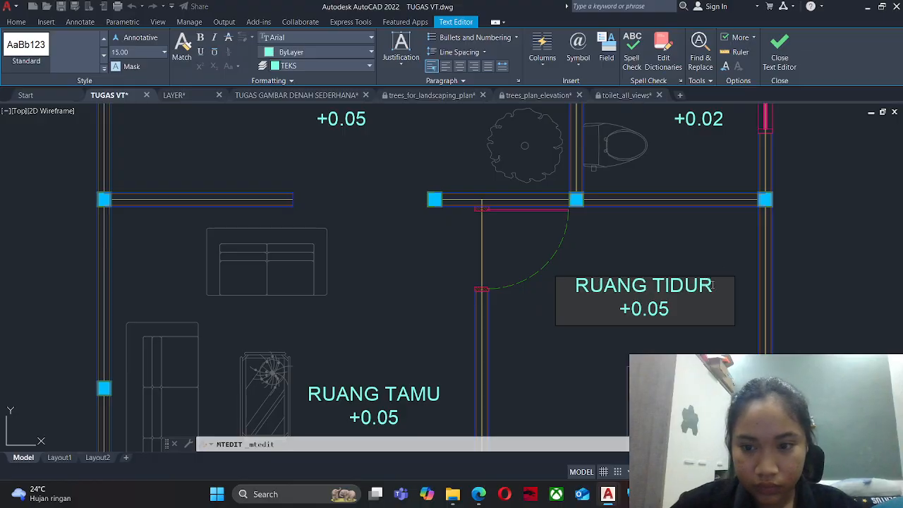
{"action": "left_click", "coordinate": [713, 251]}
{"action": "scroll", "coordinate": [710, 247], "scroll_direction": "down", "scroll_amount": 2}
{"action": "middle_click_drag", "start_coordinate": [295, 290], "coordinate": [393, 315]}
{"action": "middle_click_drag", "start_coordinate": [552, 311], "coordinate": [442, 327]}
{"action": "middle_click_drag", "start_coordinate": [600, 310], "coordinate": [583, 301]}
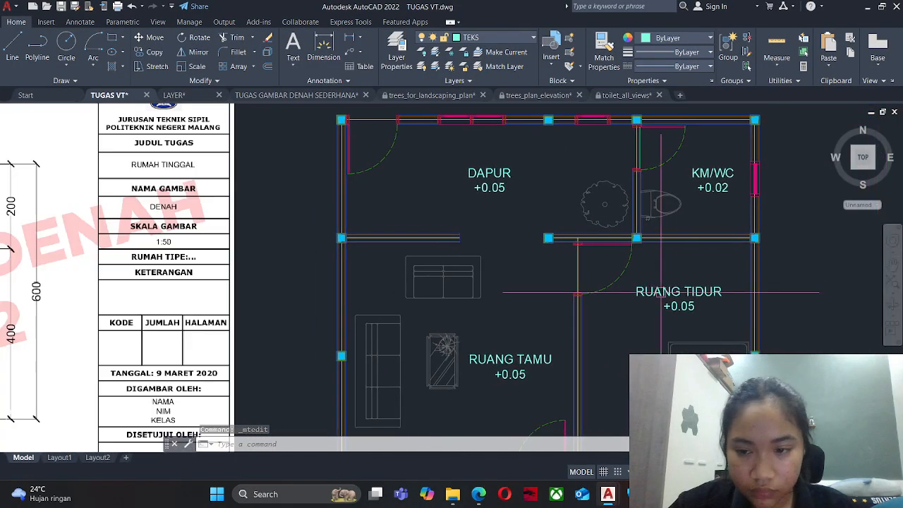
Adjust the position of the RUANG TIDUR label slightly within the bedroom.
{"action": "scroll", "coordinate": [662, 292], "scroll_direction": "up", "scroll_amount": 2}
{"action": "middle_click_drag", "start_coordinate": [661, 291], "coordinate": [621, 254]}
{"action": "left_click", "coordinate": [678, 278]}
{"action": "type", "text": "m"}
{"action": "key", "text": "Return"}
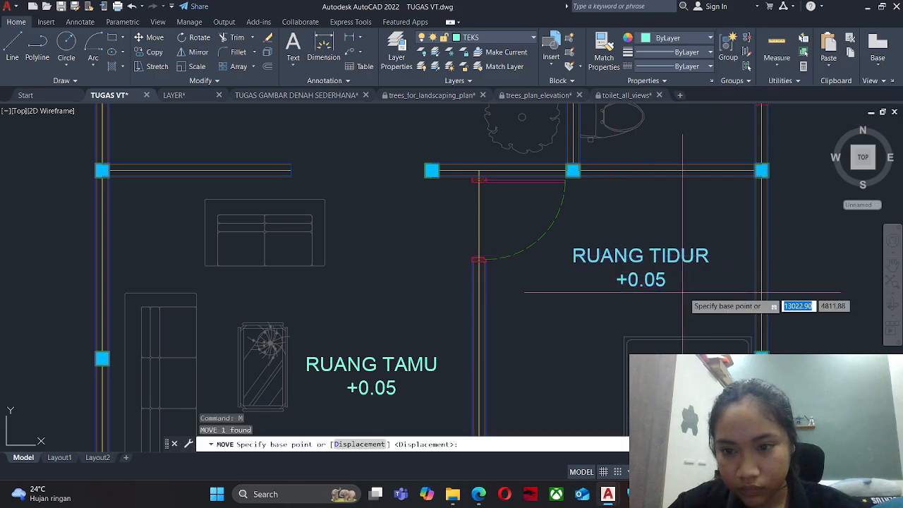
{"action": "left_click", "coordinate": [684, 293]}
{"action": "left_click", "coordinate": [677, 292]}
{"action": "key", "text": "Escape"}
Examine the front terrace and the small terrace behind the kitchen in the reference drawing, including their floor levels.
{"action": "scroll", "coordinate": [653, 258], "scroll_direction": "down", "scroll_amount": 3}
{"action": "scroll", "coordinate": [263, 306], "scroll_direction": "up", "scroll_amount": 3}
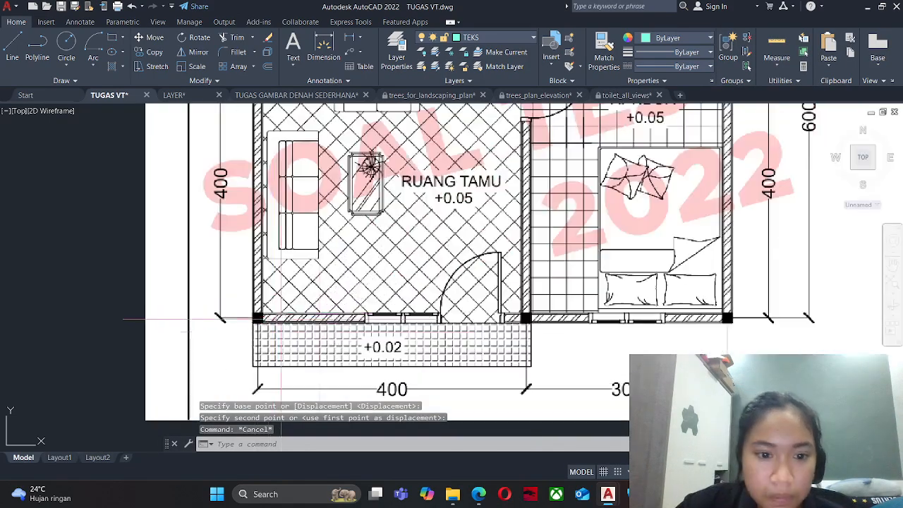
{"action": "middle_click_drag", "start_coordinate": [282, 319], "coordinate": [284, 286]}
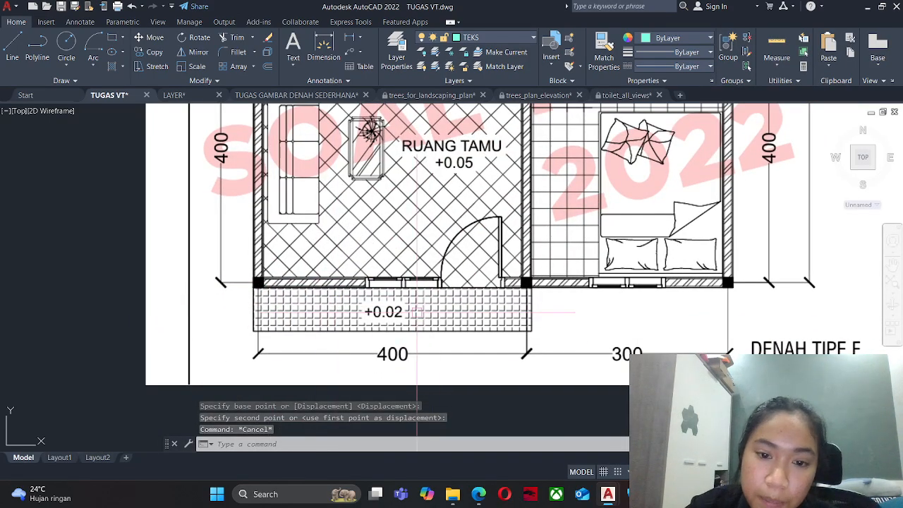
{"action": "scroll", "coordinate": [417, 311], "scroll_direction": "down", "scroll_amount": 3}
{"action": "scroll", "coordinate": [367, 132], "scroll_direction": "up", "scroll_amount": 3}
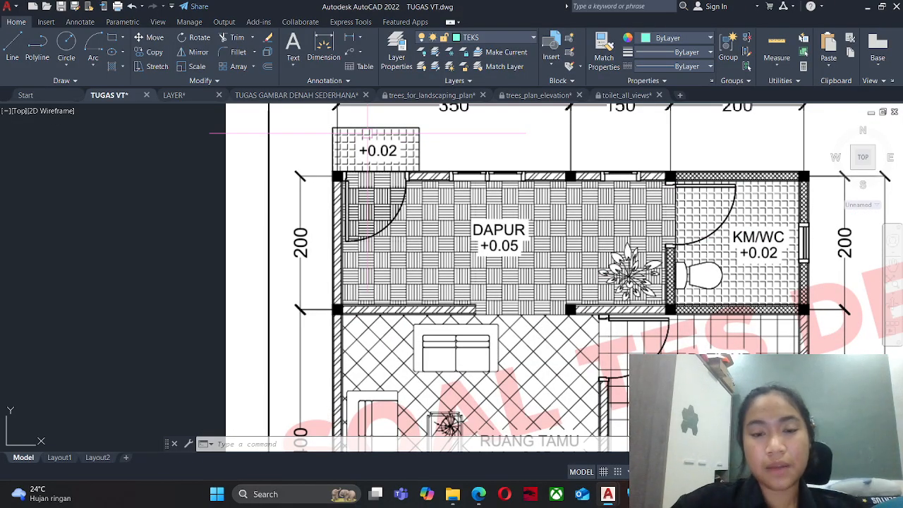
{"action": "scroll", "coordinate": [382, 161], "scroll_direction": "down", "scroll_amount": 3}
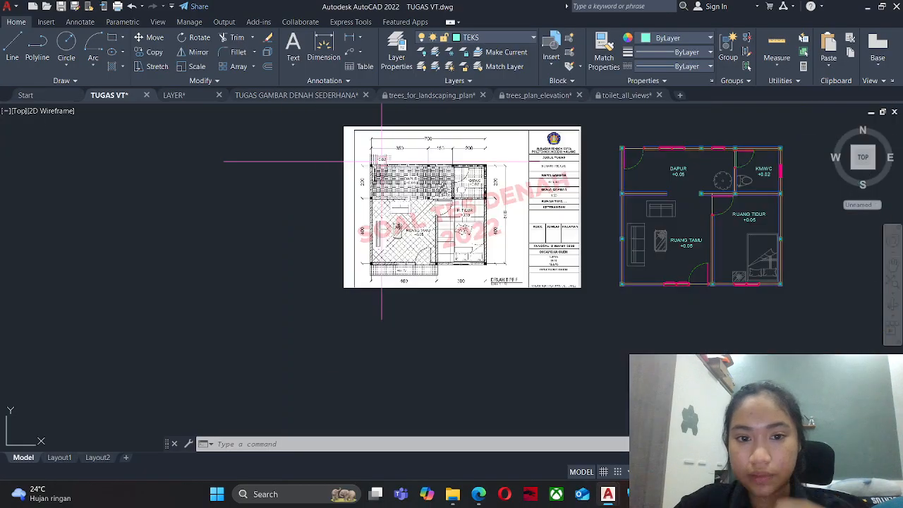
{"action": "scroll", "coordinate": [538, 277], "scroll_direction": "up", "scroll_amount": 5}
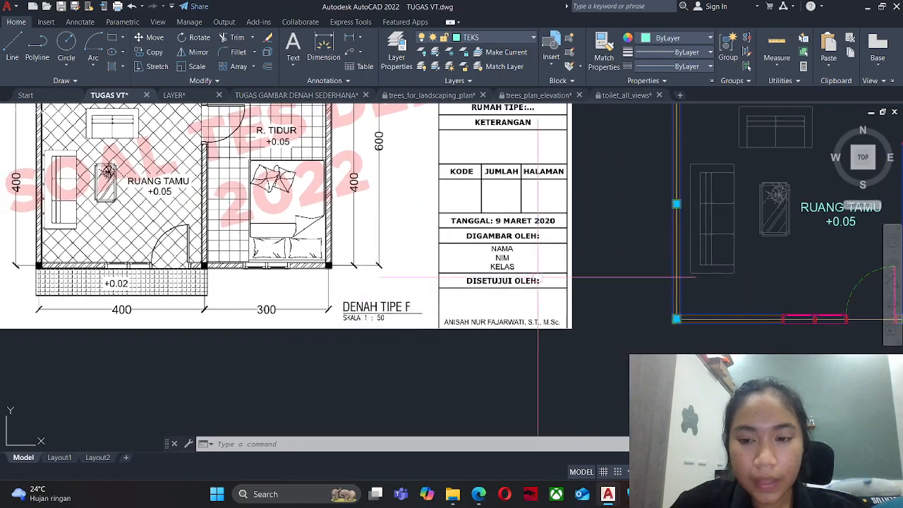
Make GARIS LANTAI the current layer.
{"action": "mouse_move", "coordinate": [692, 335]}
{"action": "middle_mouse_down"}
{"action": "mouse_move", "coordinate": [518, 336]}
{"action": "mouse_move", "coordinate": [463, 286]}
{"action": "mouse_move", "coordinate": [454, 238]}
{"action": "middle_mouse_up"}
{"action": "key", "text": "Escape"}
{"action": "key", "text": "Return"}
{"action": "key", "text": "Escape"}
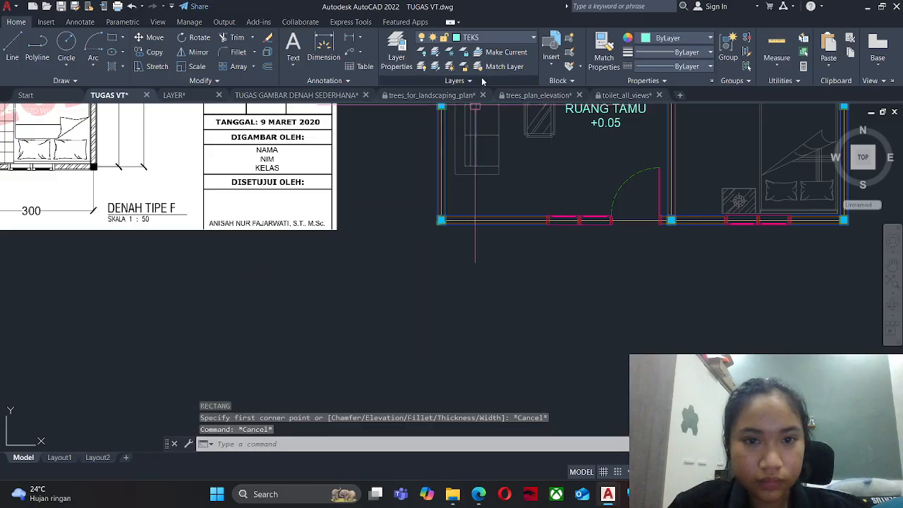
{"action": "left_click", "coordinate": [497, 40]}
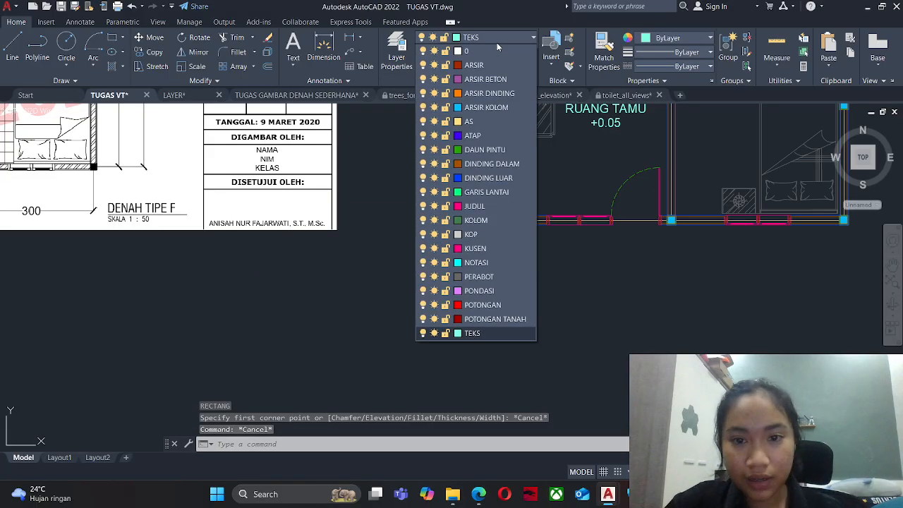
{"action": "left_click", "coordinate": [489, 192]}
{"action": "key", "text": "Escape"}
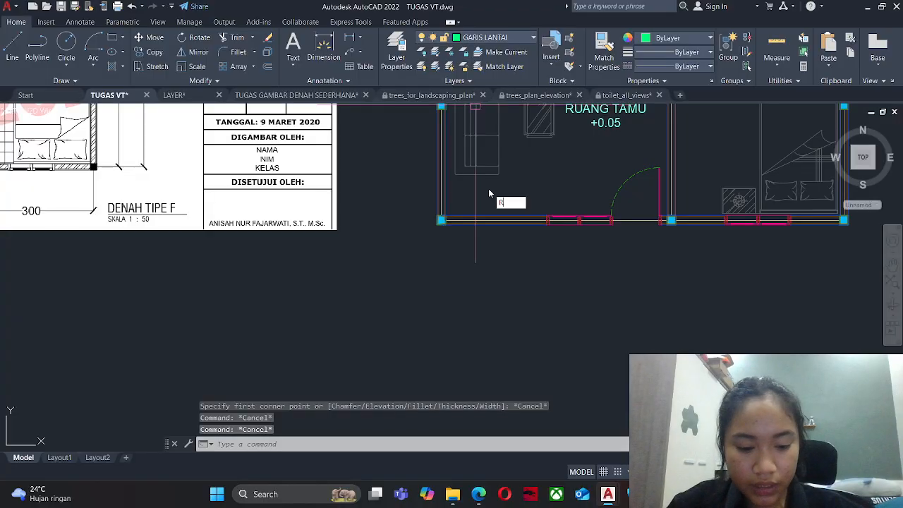
Draw a 400 by 50 rectangle for the front terrace, in the free space below the living room.
{"action": "key", "text": "Return"}
{"action": "left_click", "coordinate": [453, 277]}
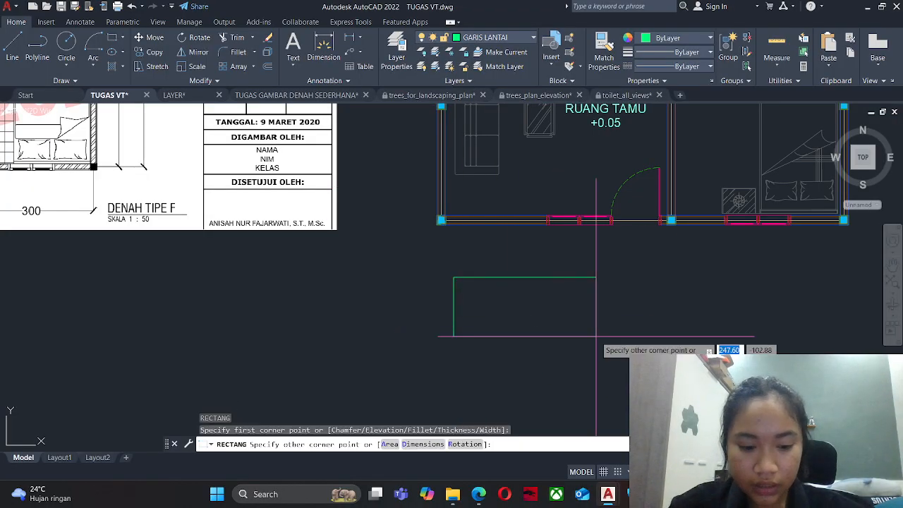
{"action": "type", "text": "400"}
{"action": "key", "text": "Tab"}
{"action": "type", "text": "50"}
{"action": "key", "text": "Return"}
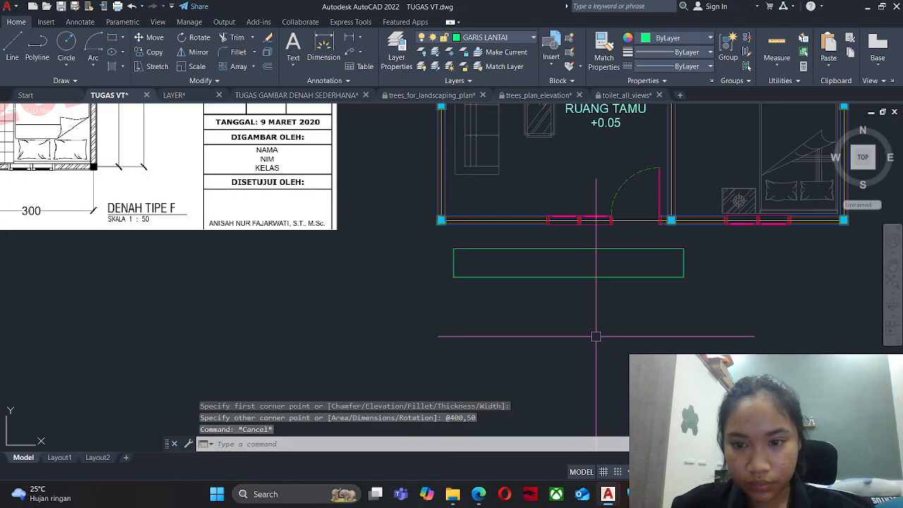
Move the front terrace rectangle so its upper corner sits on the column at the living room's lower-left corner.
{"action": "type", "text": "m"}
{"action": "key", "text": "Return"}
{"action": "left_click", "coordinate": [586, 286]}
{"action": "left_click", "coordinate": [476, 254]}
{"action": "middle_click_drag", "start_coordinate": [515, 276], "coordinate": [630, 281]}
{"action": "middle_click_drag", "start_coordinate": [364, 303], "coordinate": [529, 336]}
{"action": "middle_click_drag", "start_coordinate": [576, 314], "coordinate": [416, 290]}
{"action": "key", "text": "Return"}
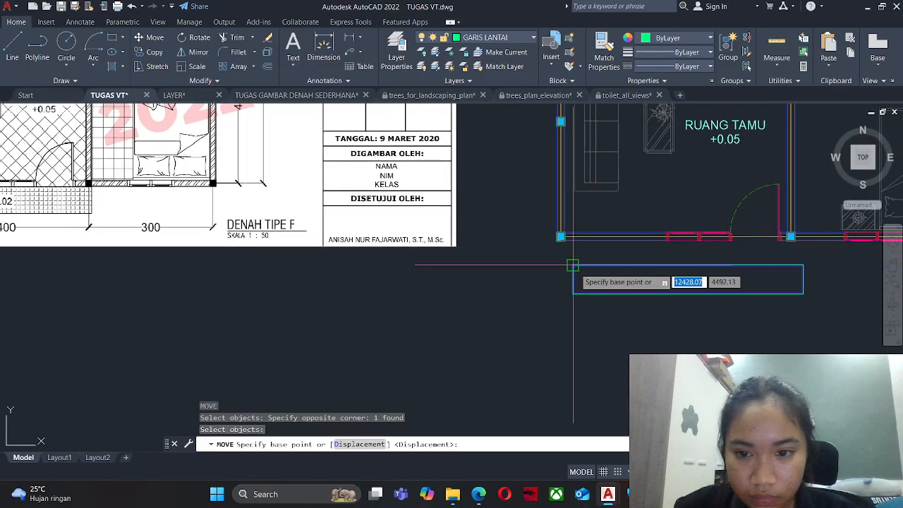
{"action": "left_click", "coordinate": [573, 265]}
{"action": "scroll", "coordinate": [568, 233], "scroll_direction": "up", "scroll_amount": 4}
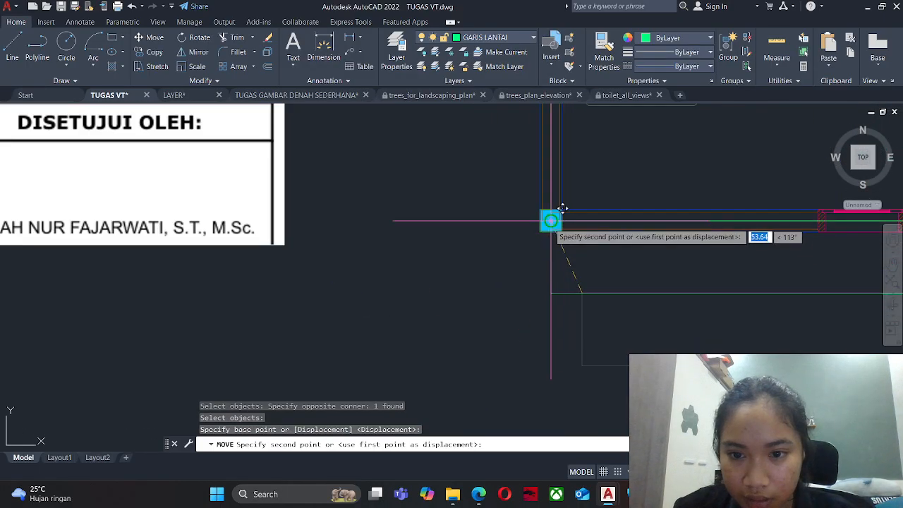
{"action": "key", "text": "Escape"}
Stretch the front terrace rectangle's left edge to the outer face of the living room's left wall.
{"action": "left_click", "coordinate": [561, 247]}
{"action": "left_click", "coordinate": [534, 256]}
{"action": "left_click", "coordinate": [551, 221]}
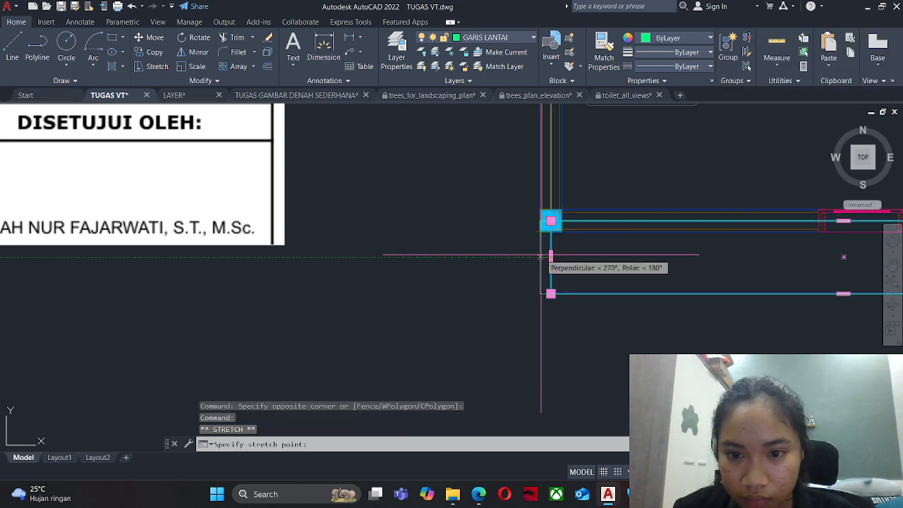
{"action": "left_click", "coordinate": [541, 256]}
{"action": "middle_click_drag", "start_coordinate": [829, 260], "coordinate": [307, 314]}
{"action": "scroll", "coordinate": [618, 318], "scroll_direction": "up", "scroll_amount": 2}
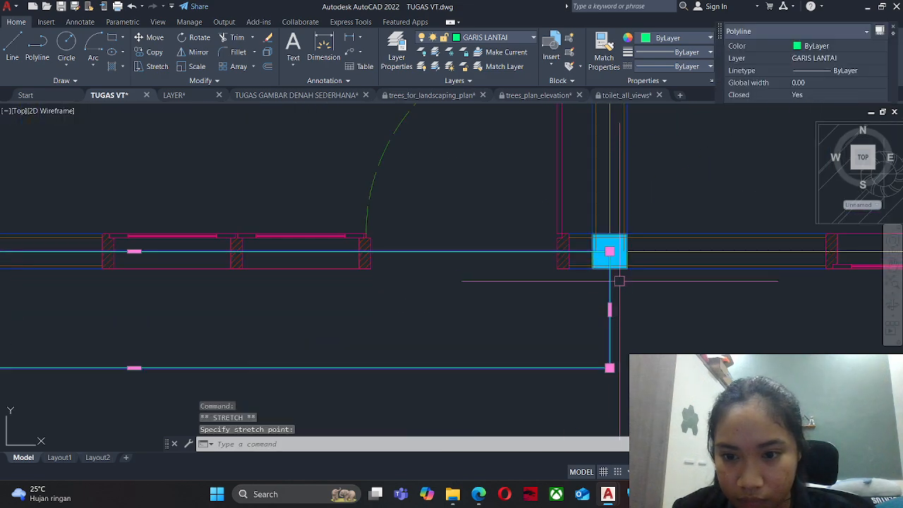
{"action": "scroll", "coordinate": [383, 305], "scroll_direction": "down", "scroll_amount": 3}
{"action": "scroll", "coordinate": [343, 276], "scroll_direction": "up", "scroll_amount": 3}
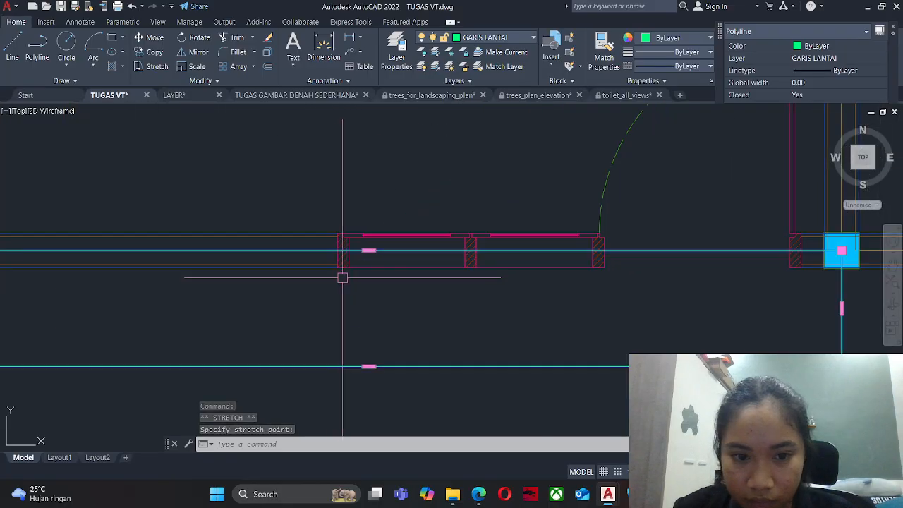
{"action": "key", "text": "Escape"}
{"action": "scroll", "coordinate": [502, 254], "scroll_direction": "down", "scroll_amount": 2}
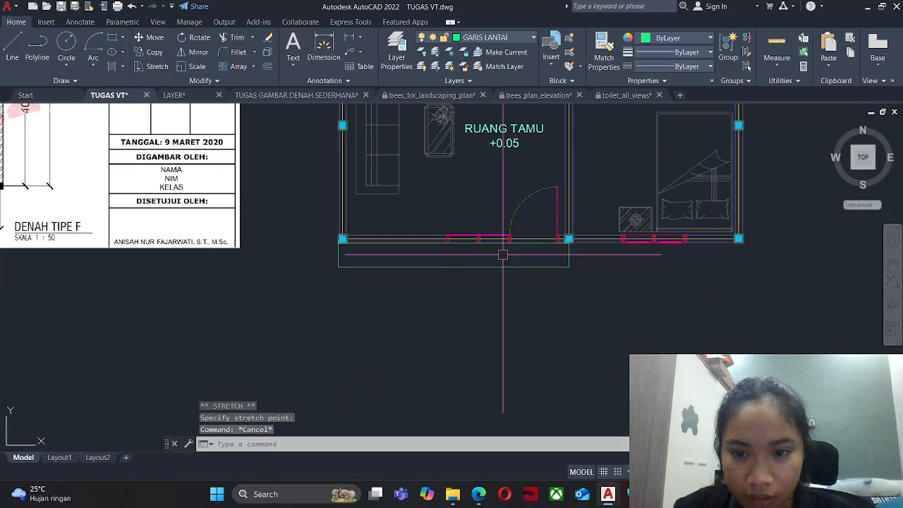
{"action": "key", "text": "Escape"}
Draw a rectangle for the small kitchen terrace in the free space above the DAPUR back door.
{"action": "scroll", "coordinate": [382, 250], "scroll_direction": "down", "scroll_amount": 2}
{"action": "type", "text": "R"}
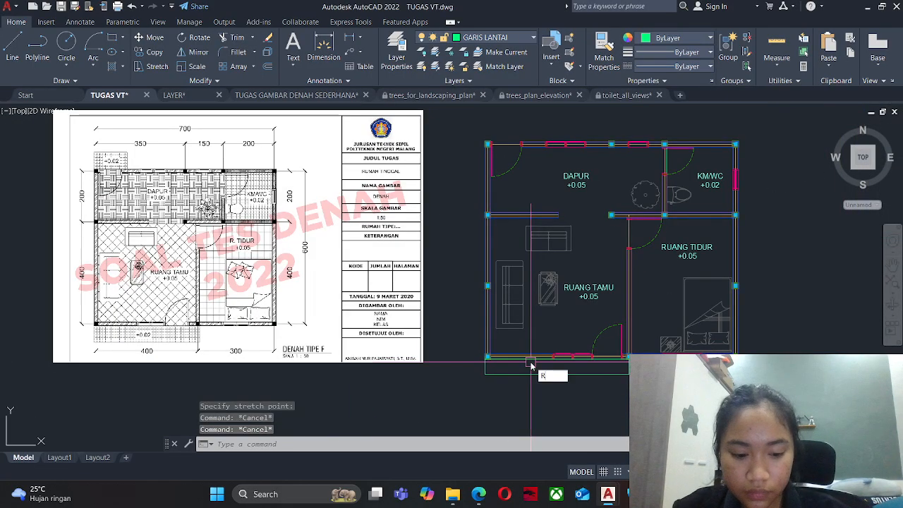
{"action": "type", "text": "EC"}
{"action": "key", "text": "Return"}
{"action": "scroll", "coordinate": [493, 212], "scroll_direction": "up", "scroll_amount": 5}
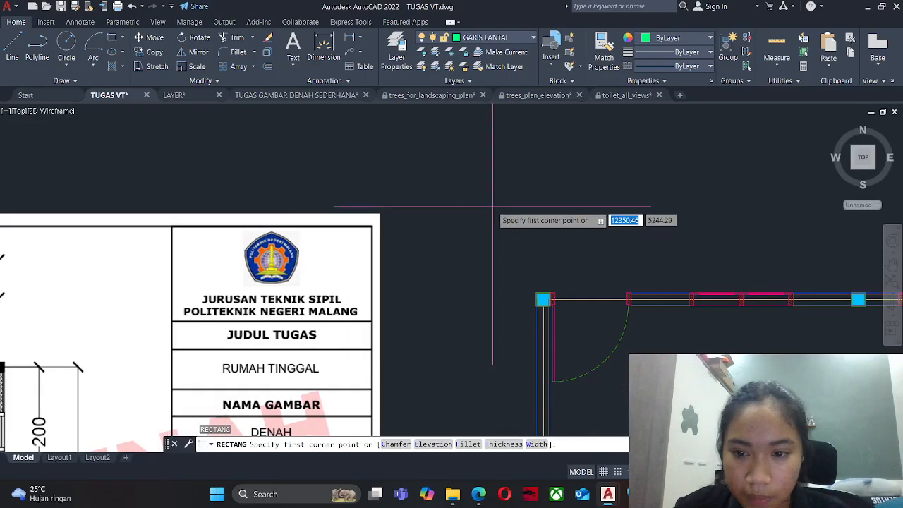
{"action": "scroll", "coordinate": [493, 206], "scroll_direction": "down", "scroll_amount": 5}
{"action": "middle_click_drag", "start_coordinate": [515, 209], "coordinate": [605, 226]}
{"action": "mouse_move", "coordinate": [420, 276]}
{"action": "middle_mouse_down"}
{"action": "mouse_move", "coordinate": [569, 276]}
{"action": "mouse_move", "coordinate": [553, 272]}
{"action": "middle_mouse_up"}
{"action": "scroll", "coordinate": [327, 273], "scroll_direction": "up", "scroll_amount": 5}
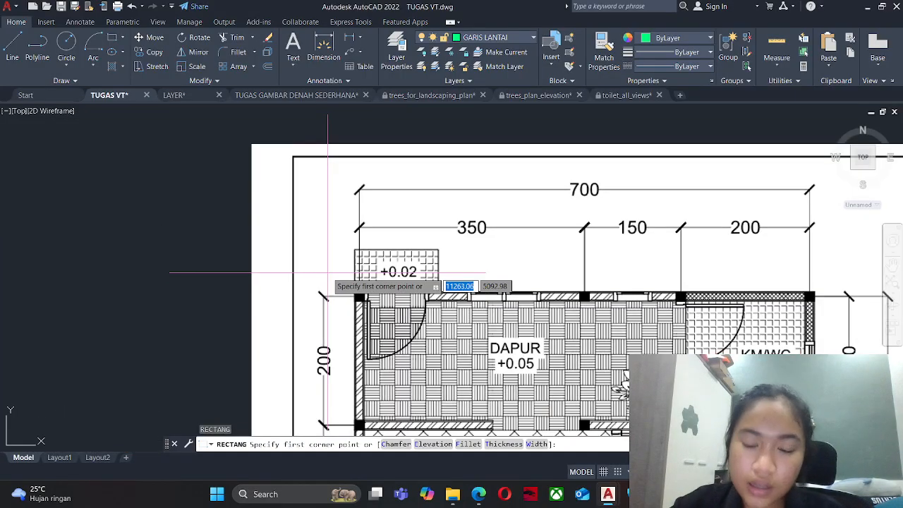
{"action": "scroll", "coordinate": [379, 232], "scroll_direction": "down", "scroll_amount": 5}
{"action": "scroll", "coordinate": [386, 259], "scroll_direction": "up", "scroll_amount": 3}
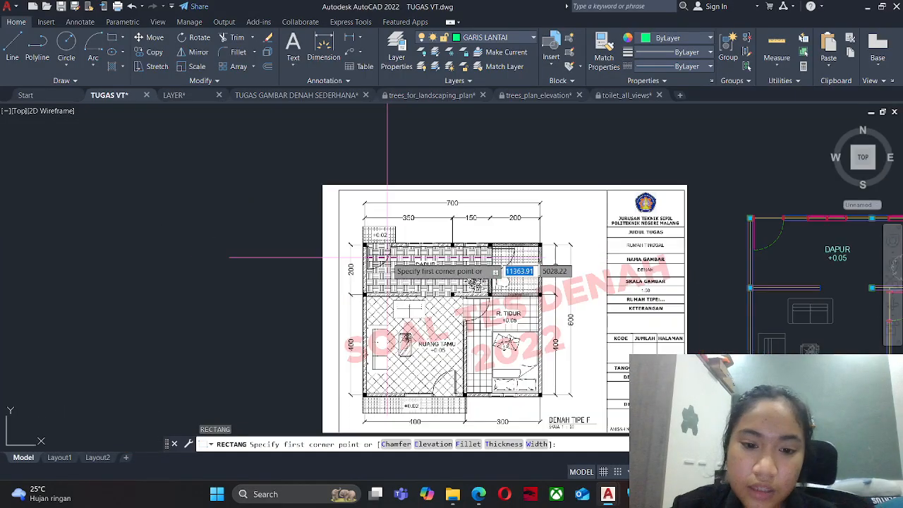
{"action": "scroll", "coordinate": [378, 230], "scroll_direction": "up", "scroll_amount": 4}
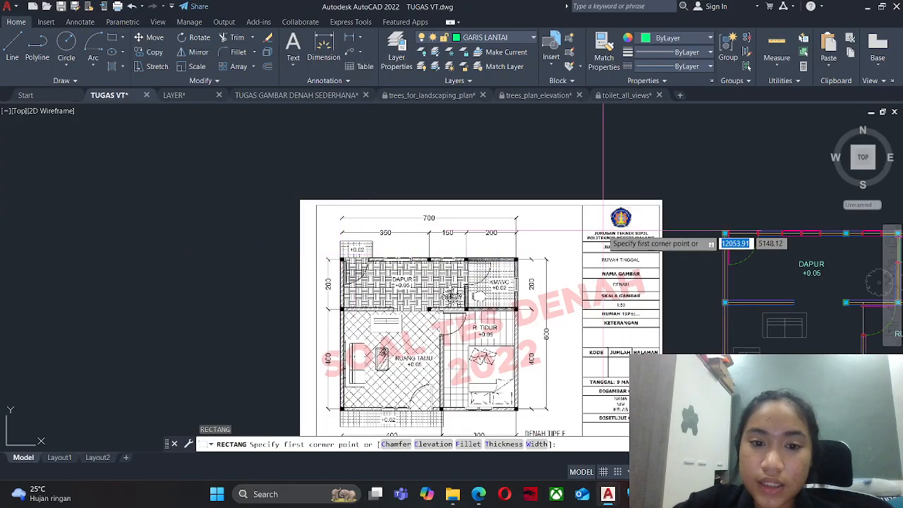
{"action": "middle_click_drag", "start_coordinate": [765, 247], "coordinate": [618, 247]}
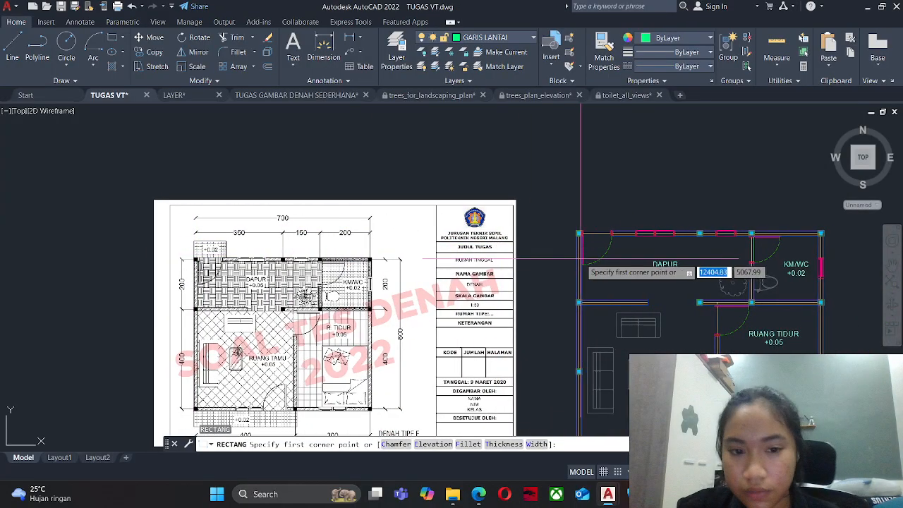
{"action": "scroll", "coordinate": [597, 232], "scroll_direction": "up", "scroll_amount": 4}
{"action": "left_click", "coordinate": [588, 214]}
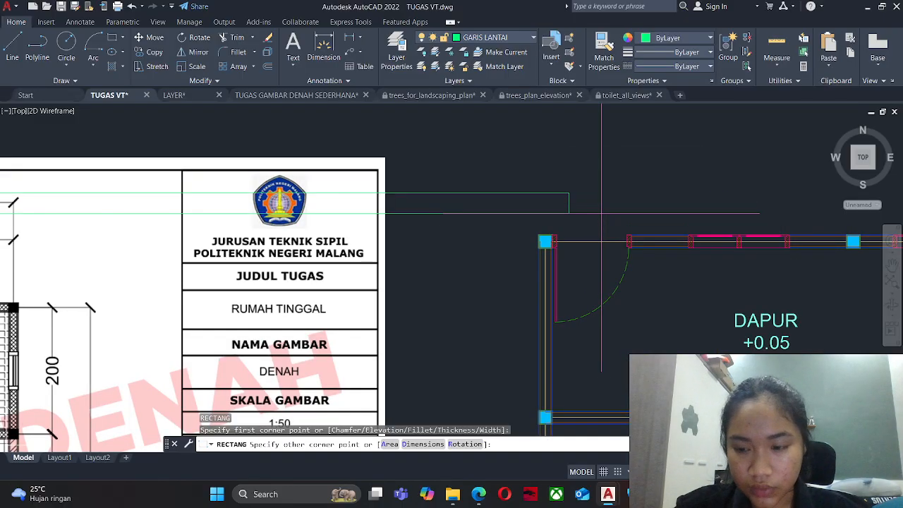
{"action": "key", "text": "Return"}
Move the small terrace rectangle down onto the kitchen's outer wall, with its lower-left corner at the corner column.
{"action": "type", "text": "m"}
{"action": "key", "text": "Return"}
{"action": "left_click", "coordinate": [649, 180]}
{"action": "left_click", "coordinate": [491, 148]}
{"action": "key", "text": "Return"}
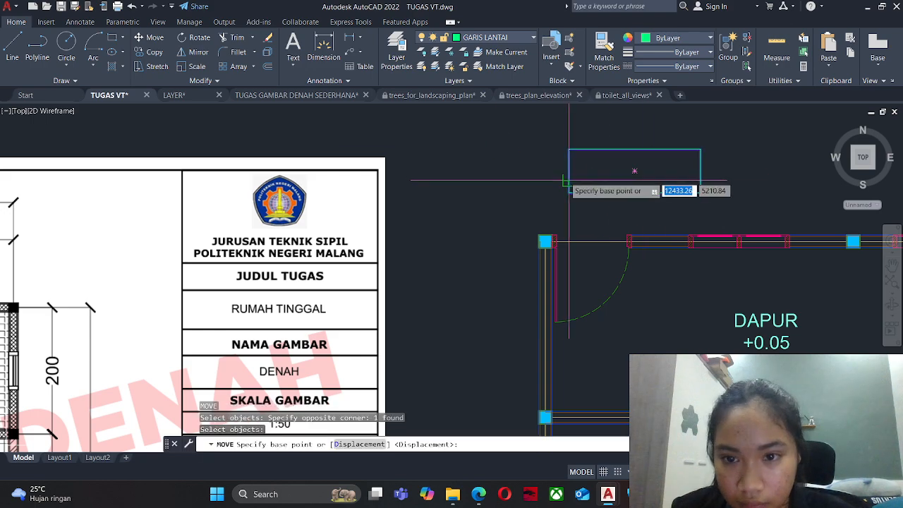
{"action": "left_click", "coordinate": [569, 193]}
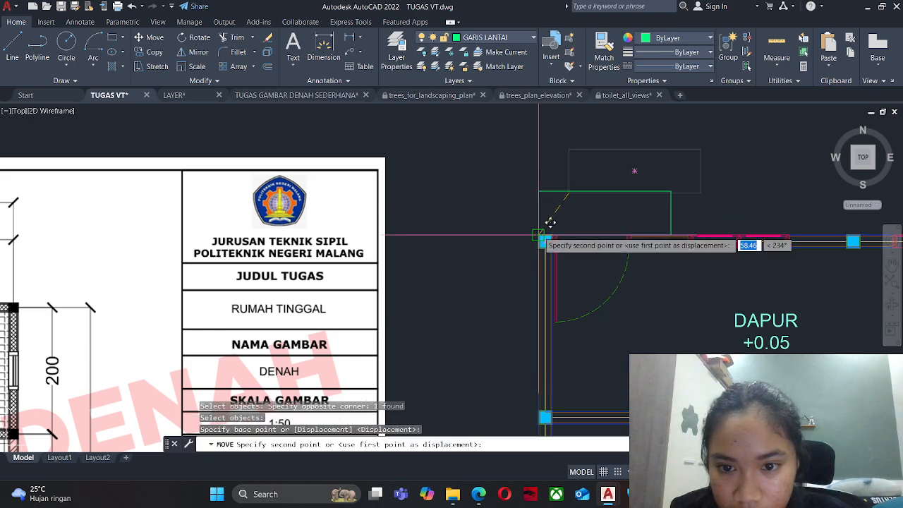
{"action": "left_click", "coordinate": [545, 235]}
{"action": "key", "text": "Escape"}
Stretch the small terrace rectangle's left edge to the outer face of the kitchen's left wall.
{"action": "left_click", "coordinate": [547, 225]}
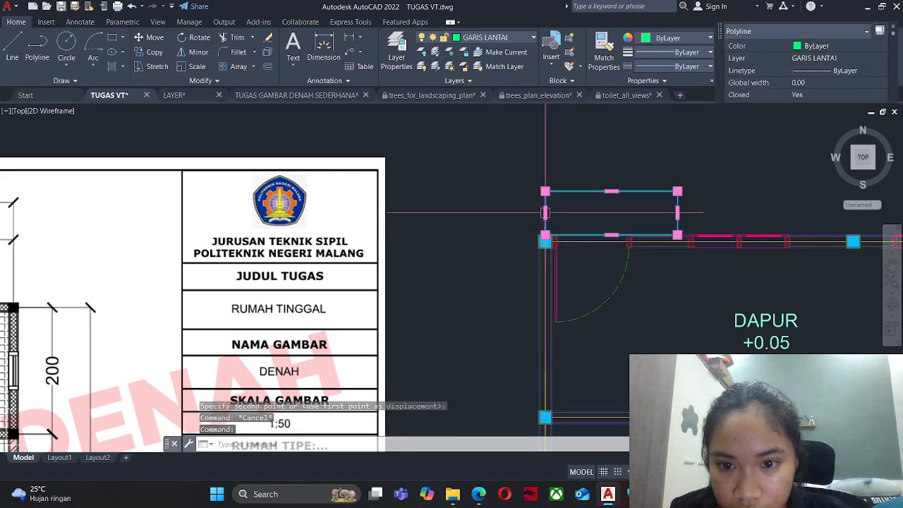
{"action": "left_click", "coordinate": [545, 212]}
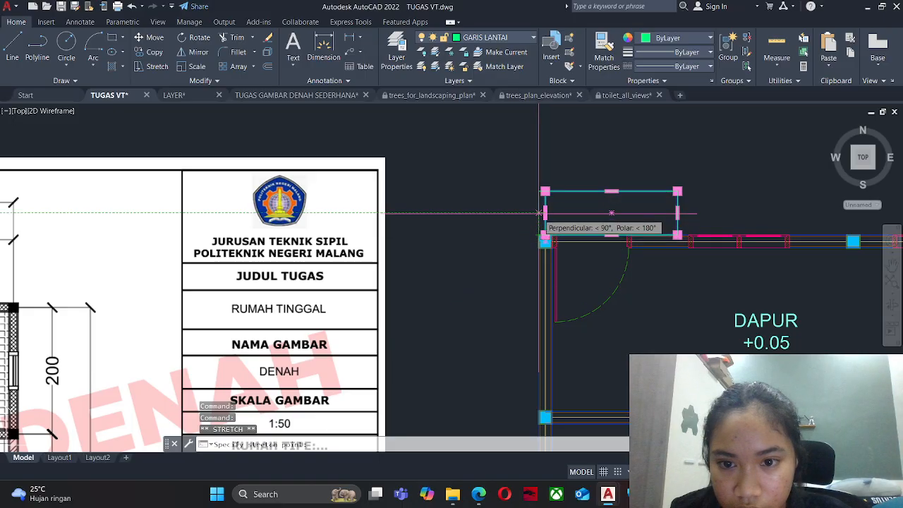
{"action": "left_click", "coordinate": [539, 213]}
{"action": "key", "text": "Escape"}
Compare both terrace outlines with the terraces and floor levels in the reference drawing.
{"action": "scroll", "coordinate": [630, 211], "scroll_direction": "down", "scroll_amount": 4}
{"action": "scroll", "coordinate": [228, 249], "scroll_direction": "up", "scroll_amount": 4}
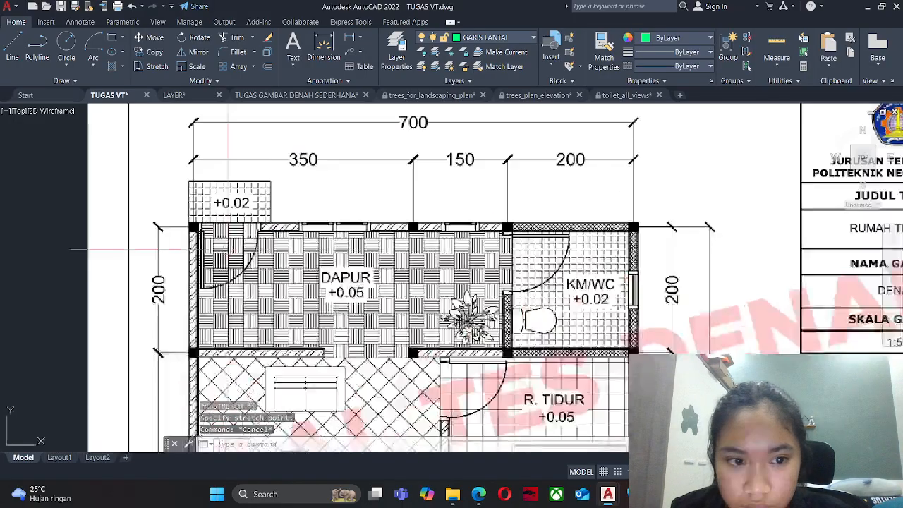
{"action": "scroll", "coordinate": [228, 249], "scroll_direction": "up", "scroll_amount": 2}
{"action": "middle_click_drag", "start_coordinate": [580, 226], "coordinate": [248, 252]}
{"action": "scroll", "coordinate": [248, 252], "scroll_direction": "down", "scroll_amount": 2}
{"action": "middle_click_drag", "start_coordinate": [466, 252], "coordinate": [356, 256]}
{"action": "scroll", "coordinate": [483, 251], "scroll_direction": "down", "scroll_amount": 2}
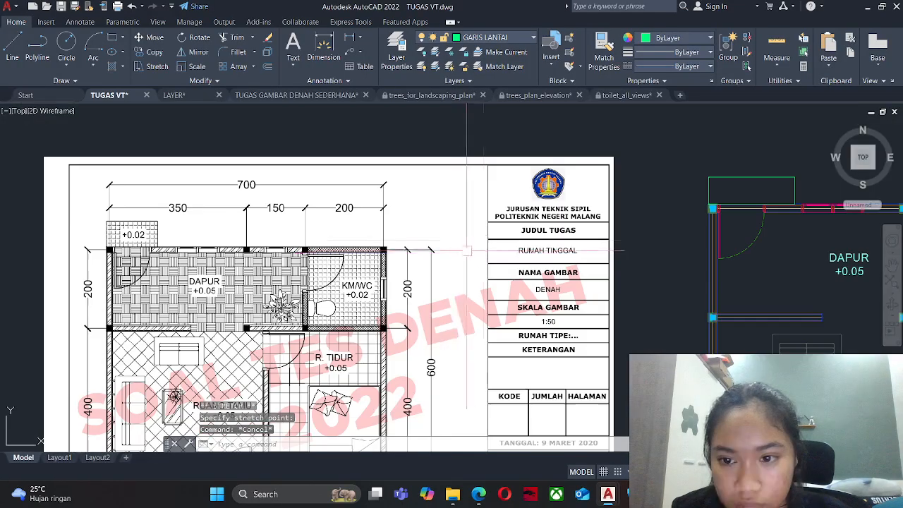
{"action": "middle_click_drag", "start_coordinate": [665, 232], "coordinate": [631, 226]}
{"action": "scroll", "coordinate": [741, 193], "scroll_direction": "up", "scroll_amount": 8}
{"action": "scroll", "coordinate": [689, 223], "scroll_direction": "down", "scroll_amount": 10}
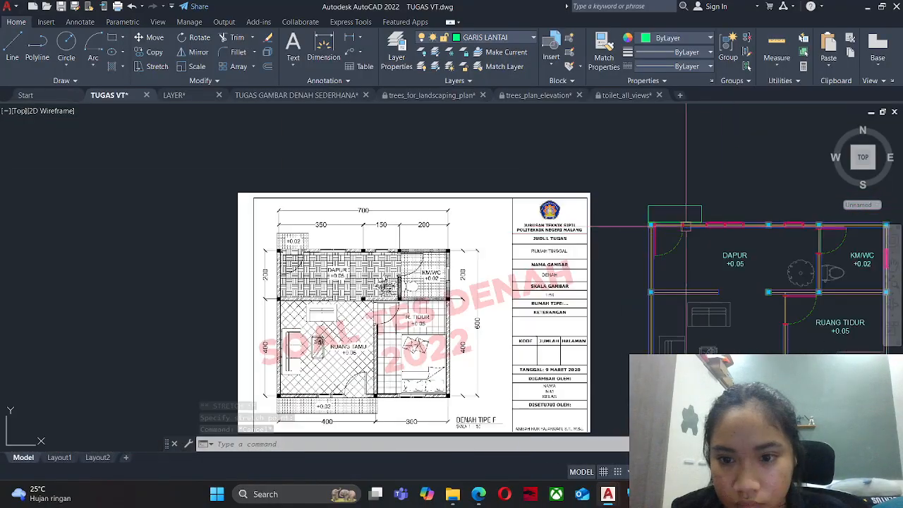
{"action": "scroll", "coordinate": [265, 229], "scroll_direction": "up", "scroll_amount": 2}
{"action": "scroll", "coordinate": [278, 233], "scroll_direction": "down", "scroll_amount": 5}
{"action": "scroll", "coordinate": [320, 313], "scroll_direction": "up", "scroll_amount": 5}
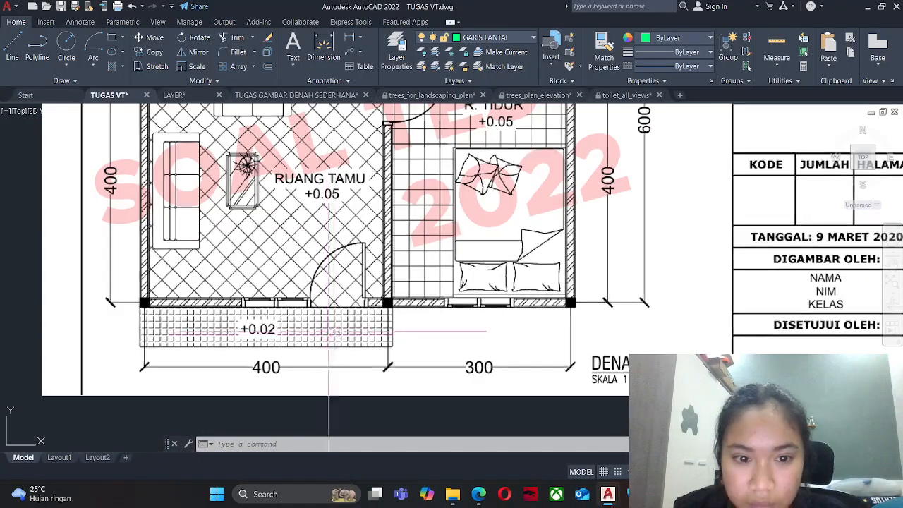
{"action": "scroll", "coordinate": [328, 330], "scroll_direction": "down", "scroll_amount": 5}
{"action": "scroll", "coordinate": [522, 254], "scroll_direction": "up", "scroll_amount": 5}
{"action": "scroll", "coordinate": [542, 251], "scroll_direction": "down", "scroll_amount": 5}
{"action": "scroll", "coordinate": [541, 252], "scroll_direction": "up", "scroll_amount": 1}
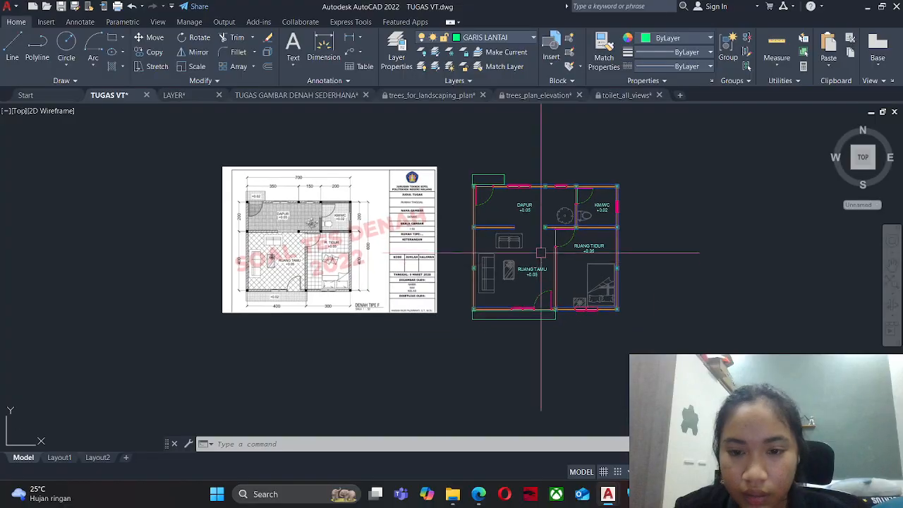
{"action": "scroll", "coordinate": [489, 247], "scroll_direction": "up", "scroll_amount": 7}
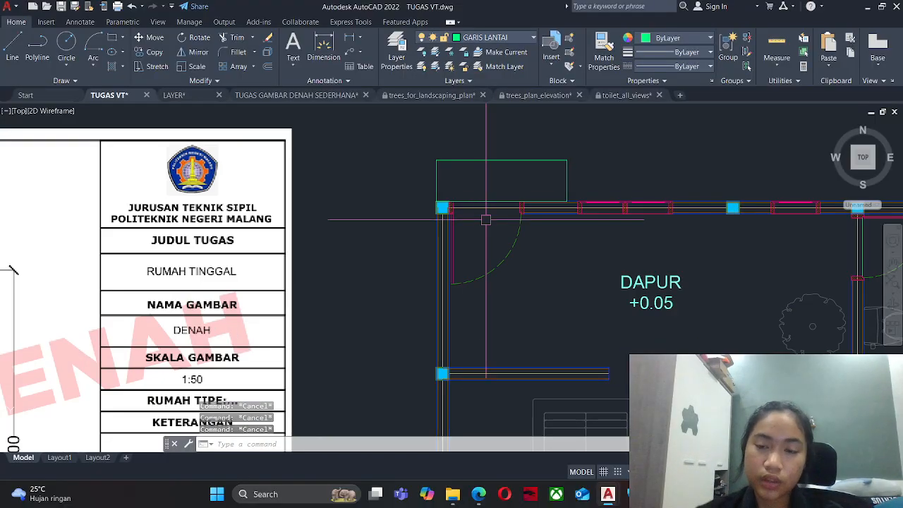
{"action": "scroll", "coordinate": [486, 219], "scroll_direction": "down", "scroll_amount": 5}
{"action": "scroll", "coordinate": [588, 262], "scroll_direction": "up", "scroll_amount": 1}
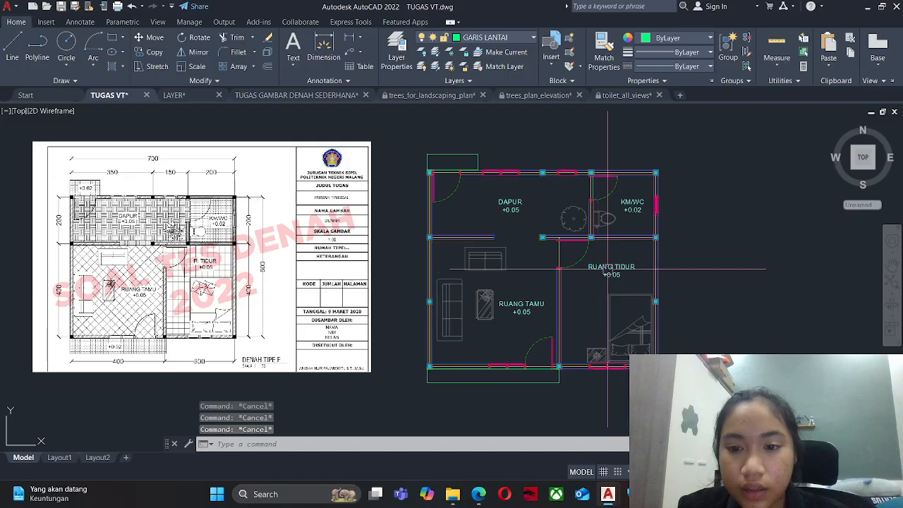
Move the RUANG TIDUR label slightly to the left within the bedroom.
{"action": "key", "text": "Return"}
{"action": "scroll", "coordinate": [608, 267], "scroll_direction": "up", "scroll_amount": 2}
{"action": "left_click", "coordinate": [601, 289]}
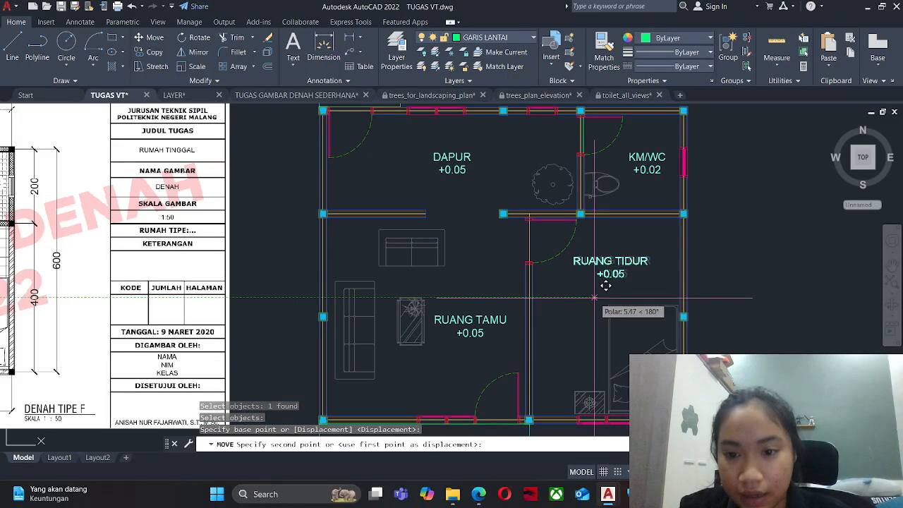
Copy the RUANG TAMU label down into the front terrace rectangle.
{"action": "key", "text": "Return"}
{"action": "scroll", "coordinate": [464, 328], "scroll_direction": "up", "scroll_amount": 2}
{"action": "left_click", "coordinate": [461, 327]}
{"action": "key", "text": "Return"}
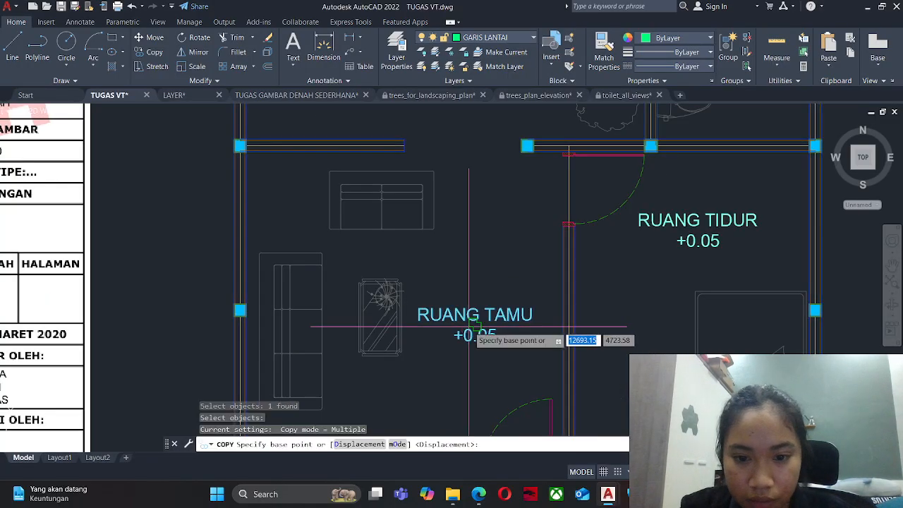
{"action": "left_click", "coordinate": [471, 327]}
{"action": "scroll", "coordinate": [507, 271], "scroll_direction": "down", "scroll_amount": 4}
{"action": "scroll", "coordinate": [464, 360], "scroll_direction": "up", "scroll_amount": 4}
{"action": "left_click", "coordinate": [463, 362]}
{"action": "key", "text": "Escape"}
Edit the copied label on the front terrace to read only +0.02.
{"action": "scroll", "coordinate": [527, 332], "scroll_direction": "down", "scroll_amount": 4}
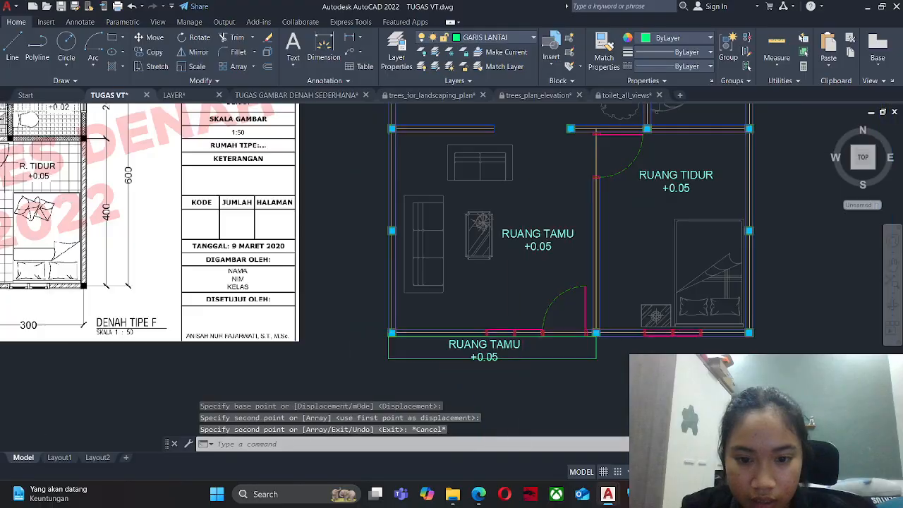
{"action": "scroll", "coordinate": [135, 321], "scroll_direction": "up", "scroll_amount": 4}
{"action": "middle_click_drag", "start_coordinate": [678, 341], "coordinate": [306, 320]}
{"action": "middle_click_drag", "start_coordinate": [591, 321], "coordinate": [497, 316]}
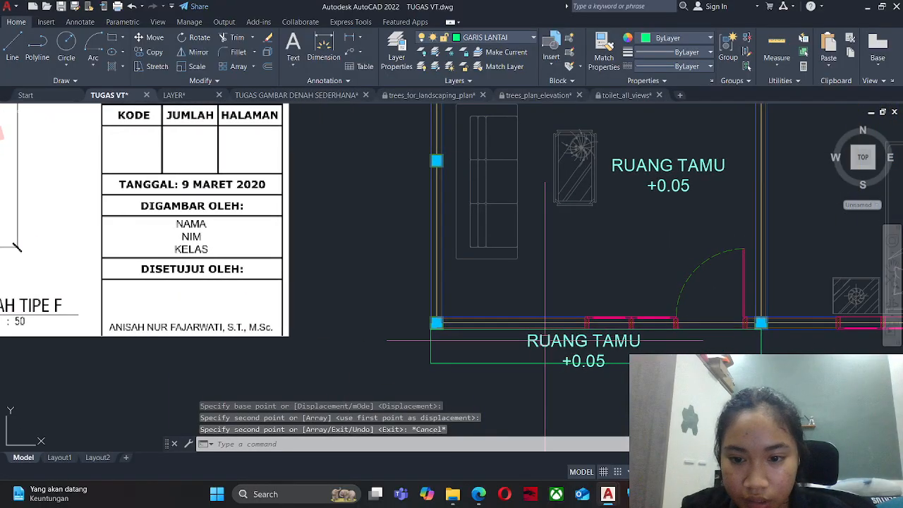
{"action": "double_click", "coordinate": [545, 341]}
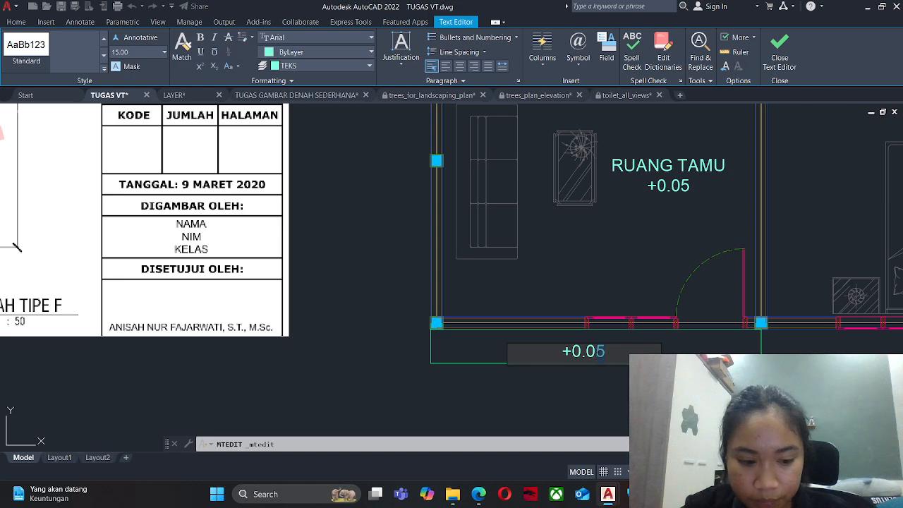
{"action": "type", "text": "2"}
{"action": "key", "text": "Escape"}
Reposition the +0.02 label to sit centred within the front terrace rectangle.
{"action": "key", "text": "Return"}
{"action": "left_click", "coordinate": [588, 351]}
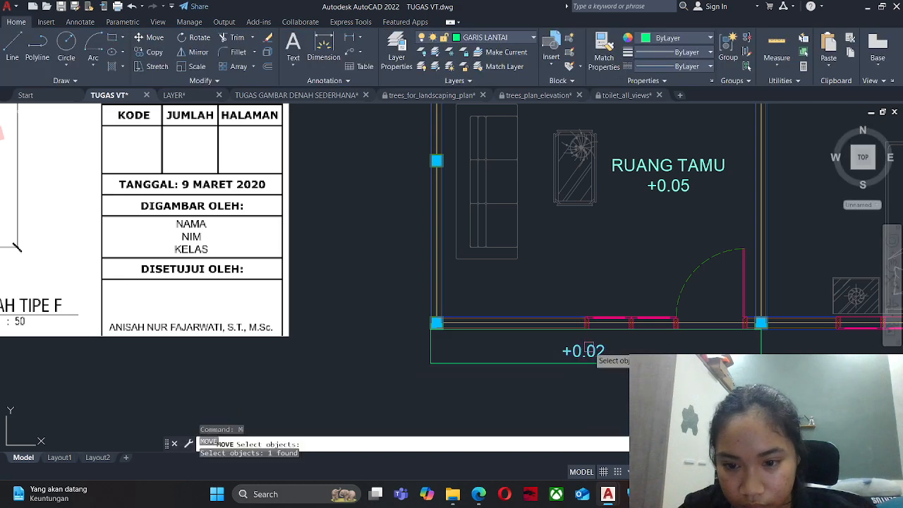
{"action": "key", "text": "Return"}
{"action": "scroll", "coordinate": [603, 384], "scroll_direction": "up", "scroll_amount": 2}
{"action": "left_click", "coordinate": [575, 328]}
{"action": "scroll", "coordinate": [586, 316], "scroll_direction": "down", "scroll_amount": 2}
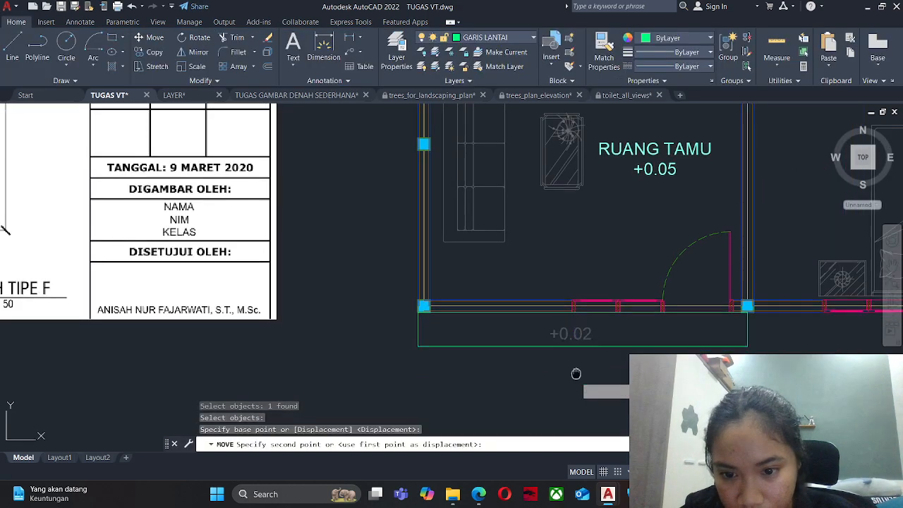
{"action": "left_click", "coordinate": [579, 372]}
{"action": "left_click", "coordinate": [578, 372]}
{"action": "key", "text": "Return"}
{"action": "left_click", "coordinate": [578, 371]}
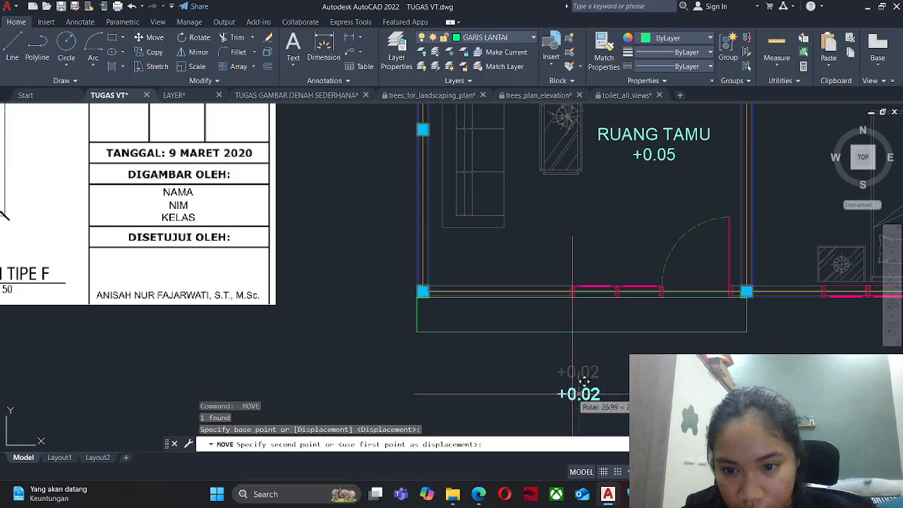
{"action": "scroll", "coordinate": [585, 374], "scroll_direction": "down", "scroll_amount": 2}
{"action": "left_click", "coordinate": [583, 348]}
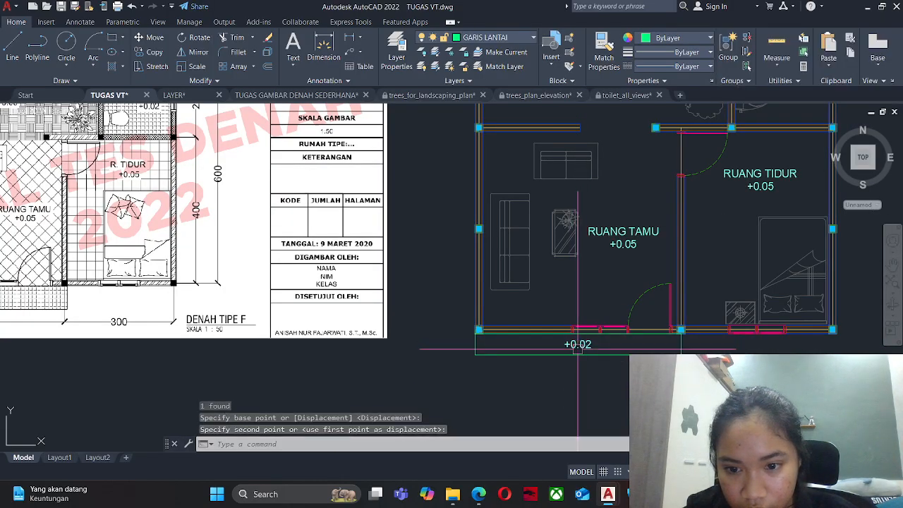
Copy the +0.02 level label from the front terrace into the rear terrace rectangle above DAPUR.
{"action": "left_click", "coordinate": [578, 345]}
{"action": "type", "text": "co"}
{"action": "key", "text": "Return"}
{"action": "key", "text": "Return"}
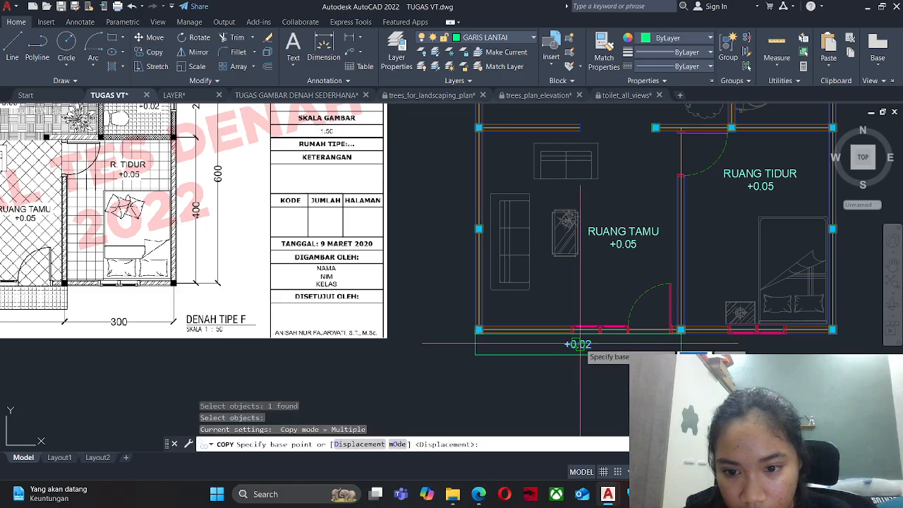
{"action": "left_click", "coordinate": [577, 346]}
{"action": "scroll", "coordinate": [578, 346], "scroll_direction": "down", "scroll_amount": 3}
{"action": "scroll", "coordinate": [562, 238], "scroll_direction": "up", "scroll_amount": 3}
{"action": "scroll", "coordinate": [571, 232], "scroll_direction": "up", "scroll_amount": 1}
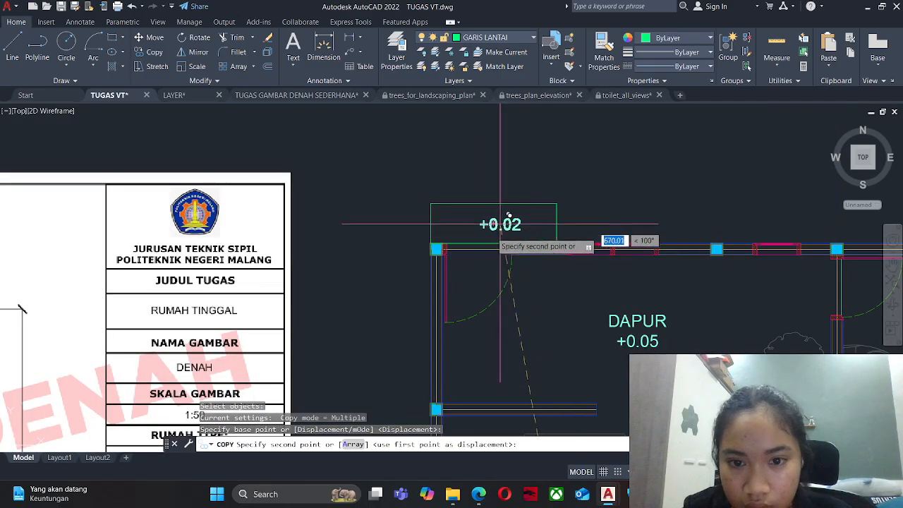
{"action": "scroll", "coordinate": [491, 236], "scroll_direction": "down", "scroll_amount": 1}
{"action": "left_click", "coordinate": [492, 232]}
{"action": "scroll", "coordinate": [521, 201], "scroll_direction": "down", "scroll_amount": 2}
{"action": "key", "text": "Escape"}
{"action": "scroll", "coordinate": [551, 315], "scroll_direction": "up", "scroll_amount": 1}
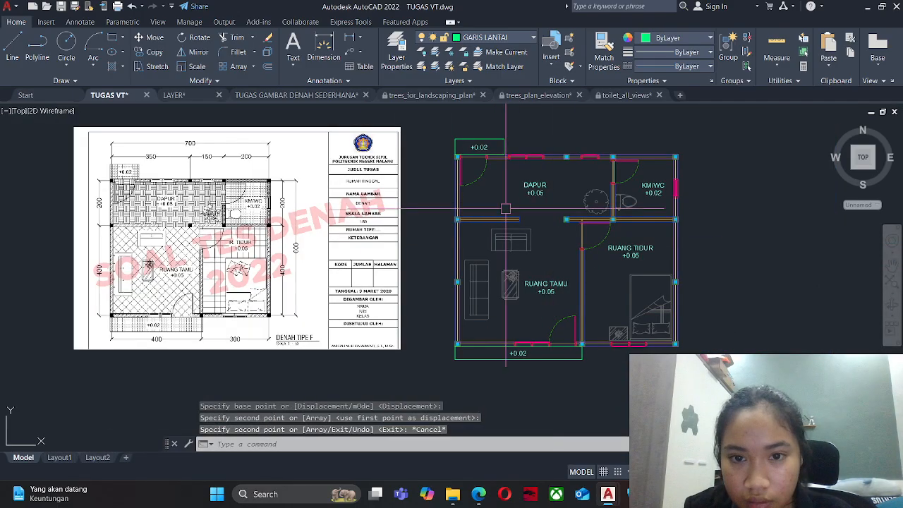
Stretch the outer edge of the front terrace rectangle outward by 7.5.
{"action": "scroll", "coordinate": [503, 346], "scroll_direction": "up", "scroll_amount": 4}
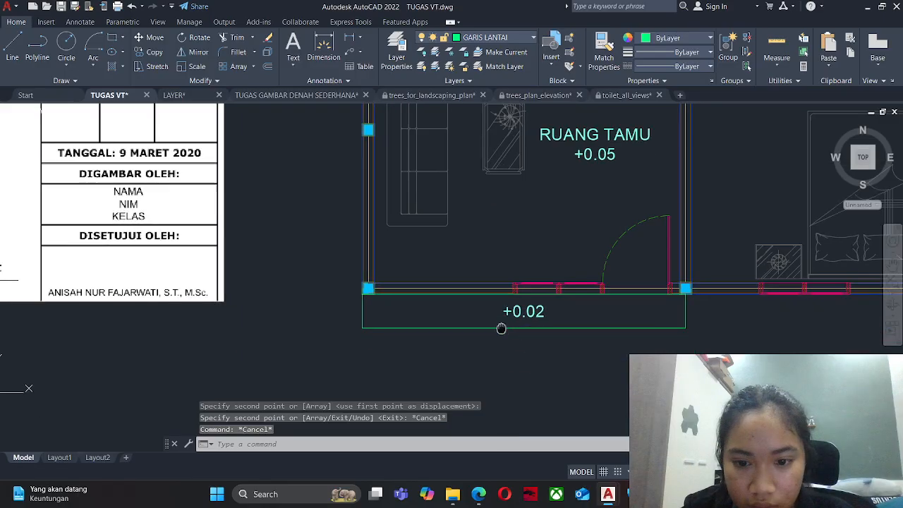
{"action": "left_click", "coordinate": [531, 321]}
{"action": "left_click", "coordinate": [522, 321]}
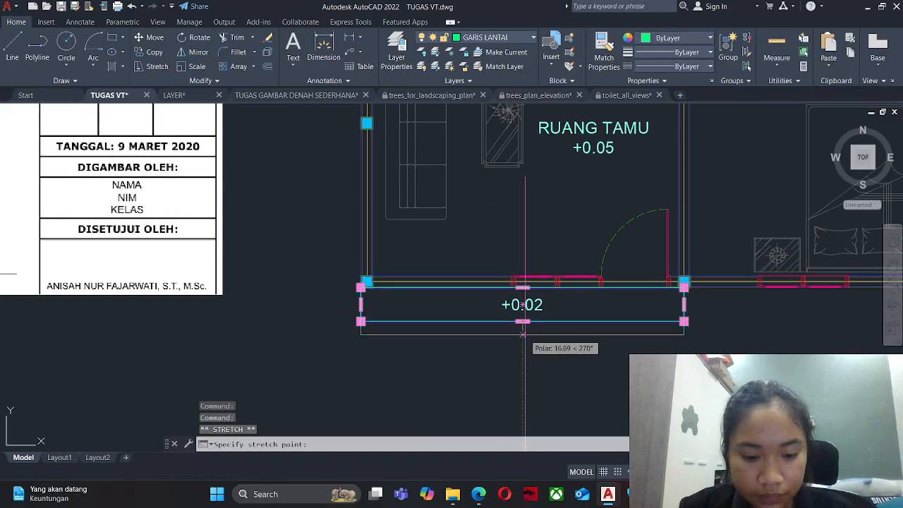
{"action": "type", "text": "7.5"}
{"action": "key", "text": "Return"}
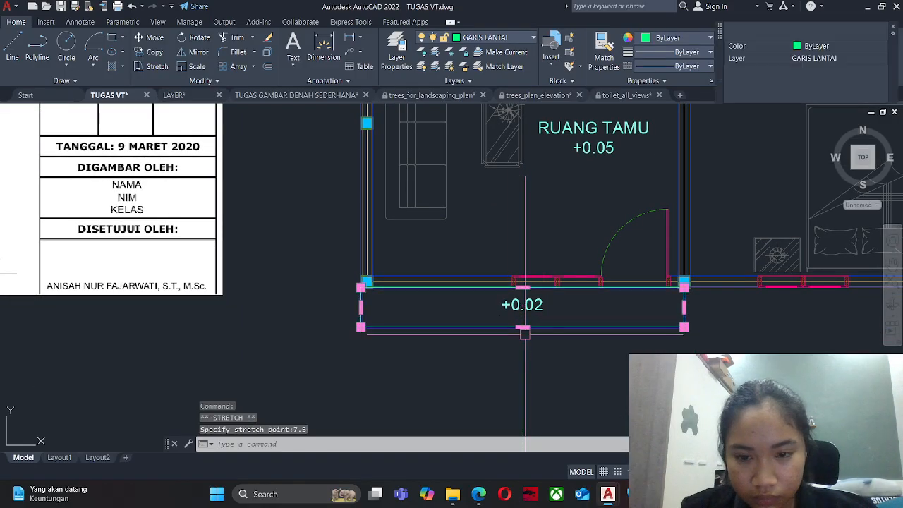
{"action": "key", "text": "Escape"}
{"action": "key", "text": "Escape"}
Move the front terrace's +0.02 label down by 5.
{"action": "type", "text": "m"}
{"action": "key", "text": "Return"}
{"action": "left_click", "coordinate": [530, 307]}
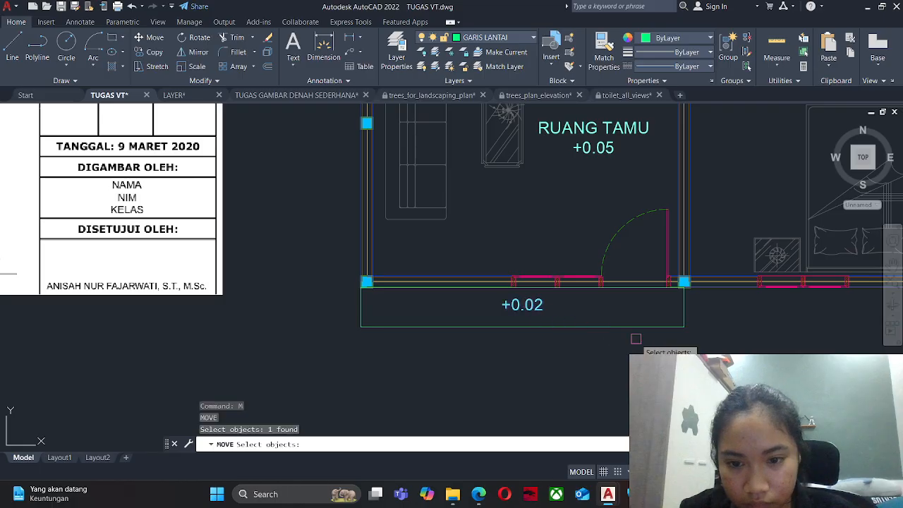
{"action": "key", "text": "Return"}
{"action": "left_click", "coordinate": [727, 331]}
{"action": "type", "text": "7"}
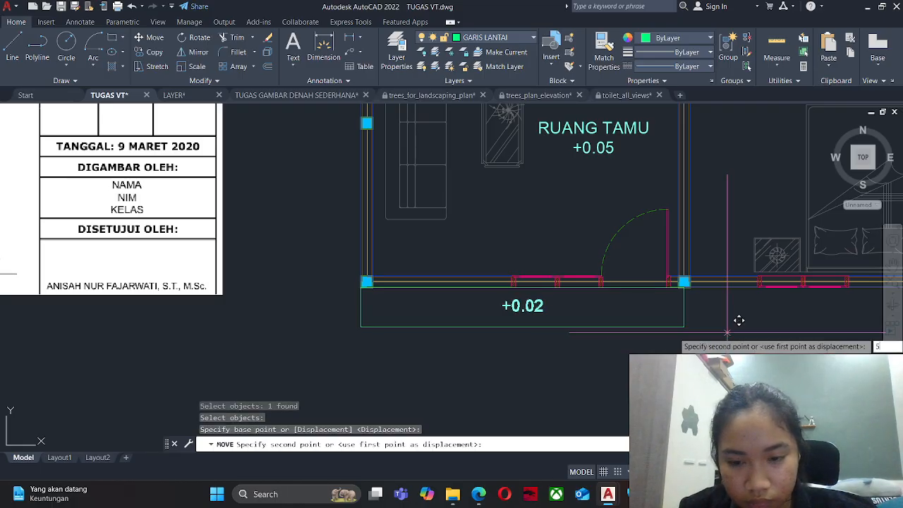
{"action": "key", "text": "Return"}
Move the front terrace's +0.02 label back up by 2 within its rectangle.
{"action": "left_click", "coordinate": [522, 309]}
{"action": "type", "text": "m"}
{"action": "key", "text": "Return"}
{"action": "left_click", "coordinate": [547, 384]}
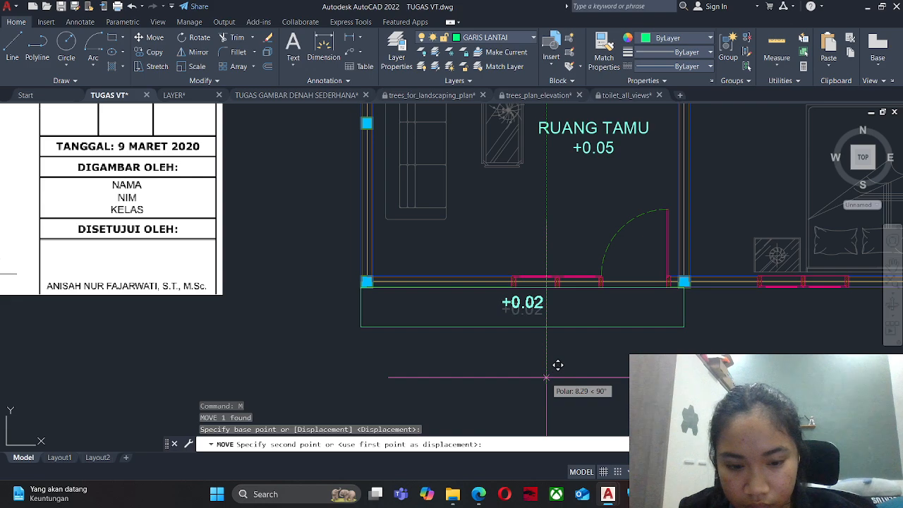
{"action": "type", "text": "2"}
{"action": "key", "text": "Return"}
{"action": "key", "text": "Escape"}
{"action": "scroll", "coordinate": [521, 323], "scroll_direction": "down", "scroll_amount": 4}
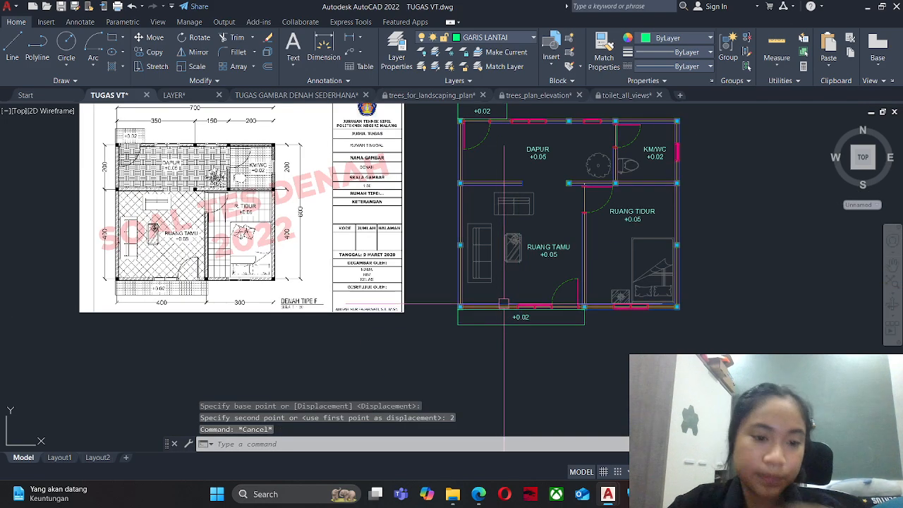
{"action": "mouse_move", "coordinate": [486, 286]}
{"action": "middle_mouse_down"}
{"action": "mouse_move", "coordinate": [456, 299]}
{"action": "mouse_move", "coordinate": [487, 311]}
{"action": "middle_mouse_up"}
{"action": "key", "text": "Escape"}
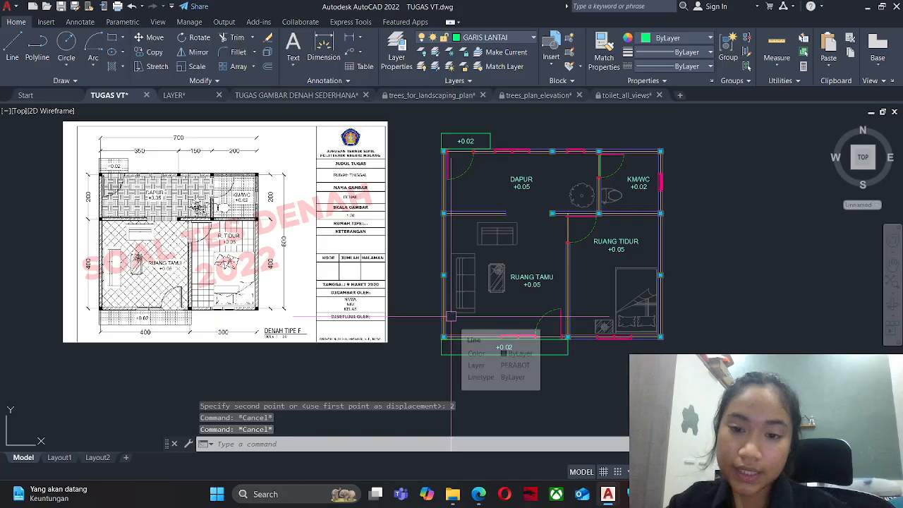
{"action": "key", "text": "Escape"}
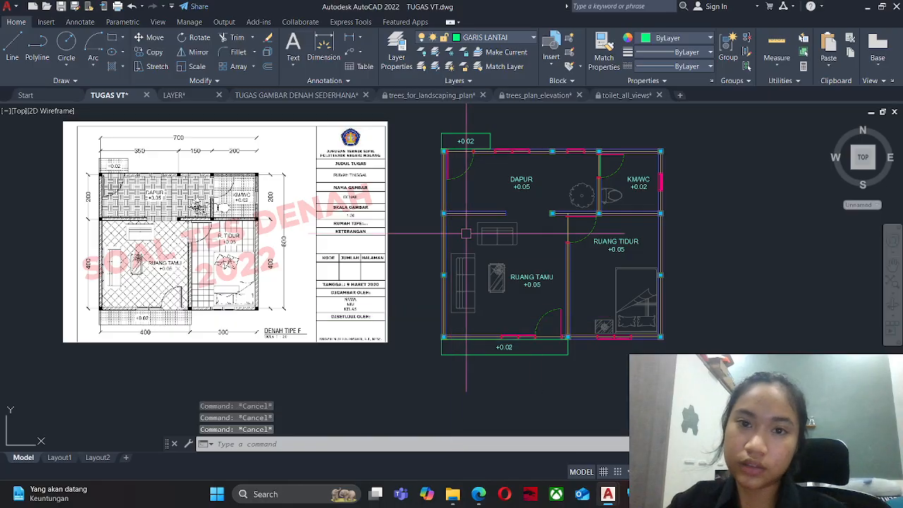
Make ARSIR the current layer and check the floor hatching in the reference plan.
{"action": "left_click", "coordinate": [495, 38]}
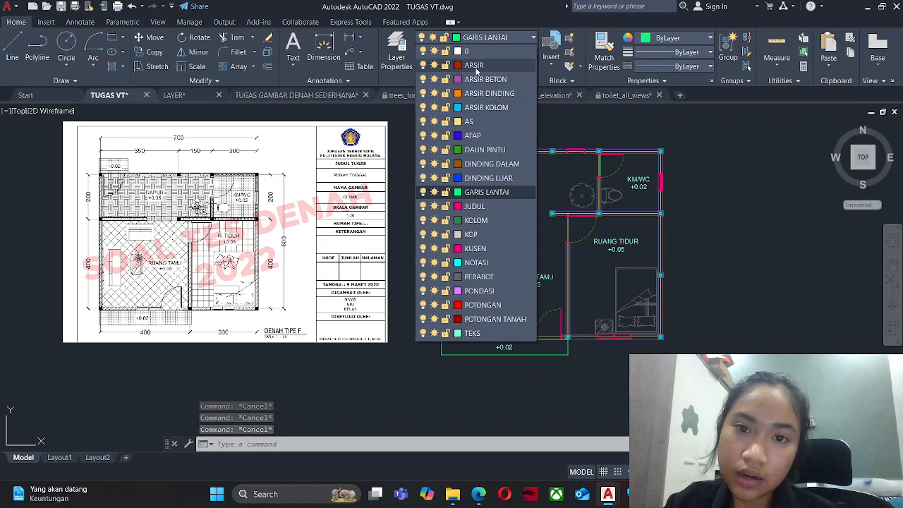
{"action": "left_click", "coordinate": [476, 66]}
{"action": "middle_click_drag", "start_coordinate": [160, 280], "coordinate": [259, 280]}
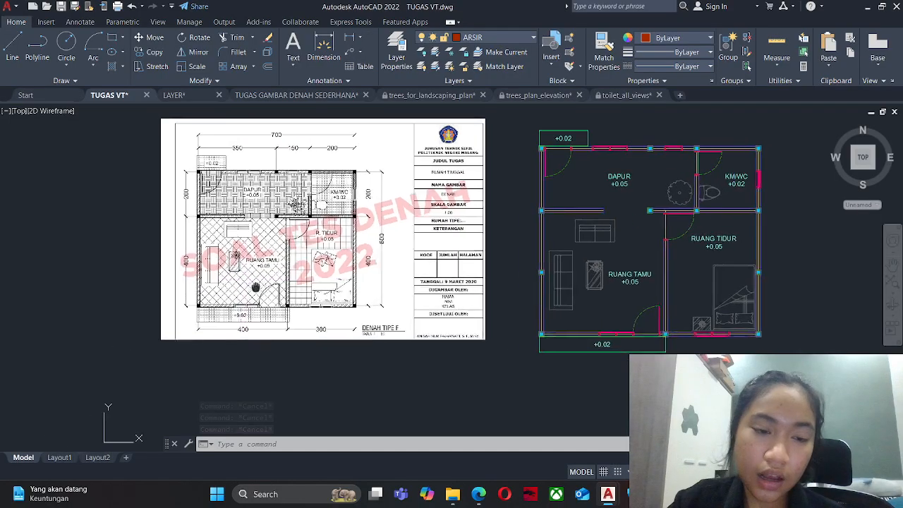
{"action": "scroll", "coordinate": [233, 199], "scroll_direction": "up", "scroll_amount": 3}
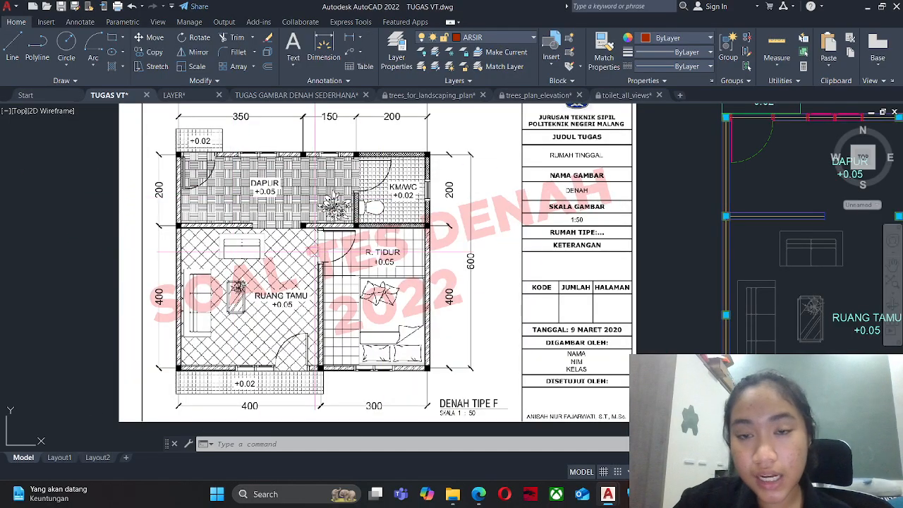
{"action": "scroll", "coordinate": [316, 268], "scroll_direction": "down", "scroll_amount": 4}
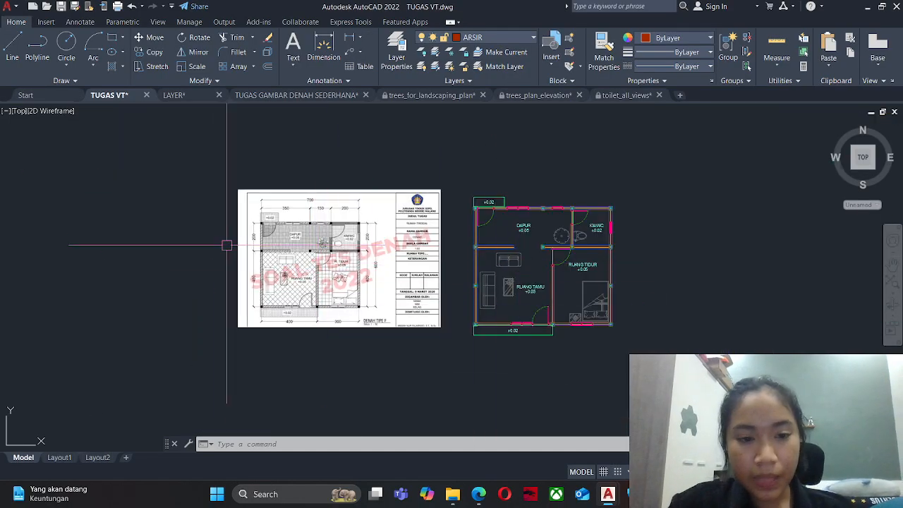
{"action": "scroll", "coordinate": [290, 303], "scroll_direction": "up", "scroll_amount": 7}
{"action": "scroll", "coordinate": [248, 248], "scroll_direction": "down", "scroll_amount": 2}
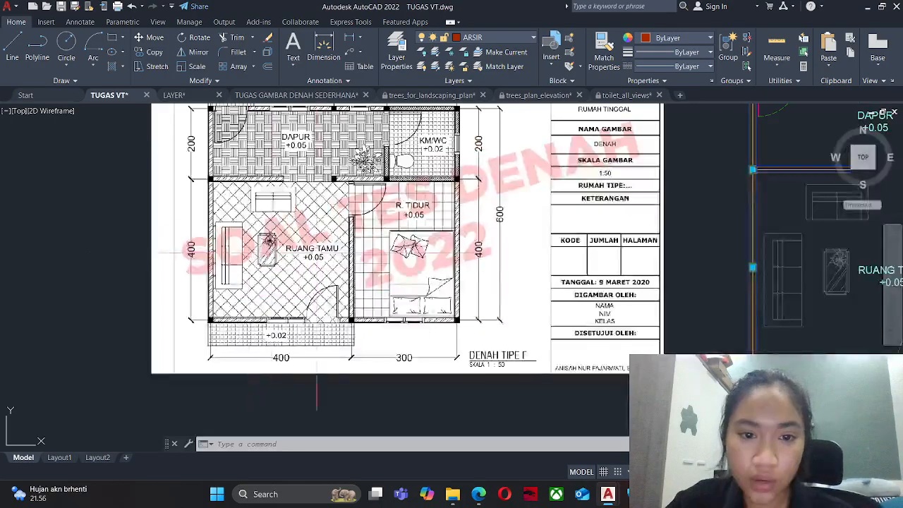
Choose ANSI37 as the hatch pattern for the floor.
{"action": "type", "text": "h"}
{"action": "key", "text": "Return"}
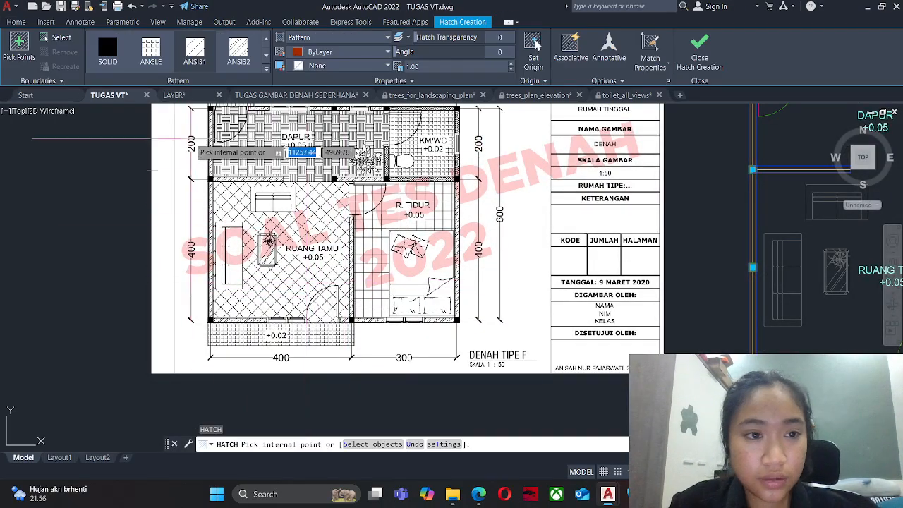
{"action": "left_click", "coordinate": [107, 47]}
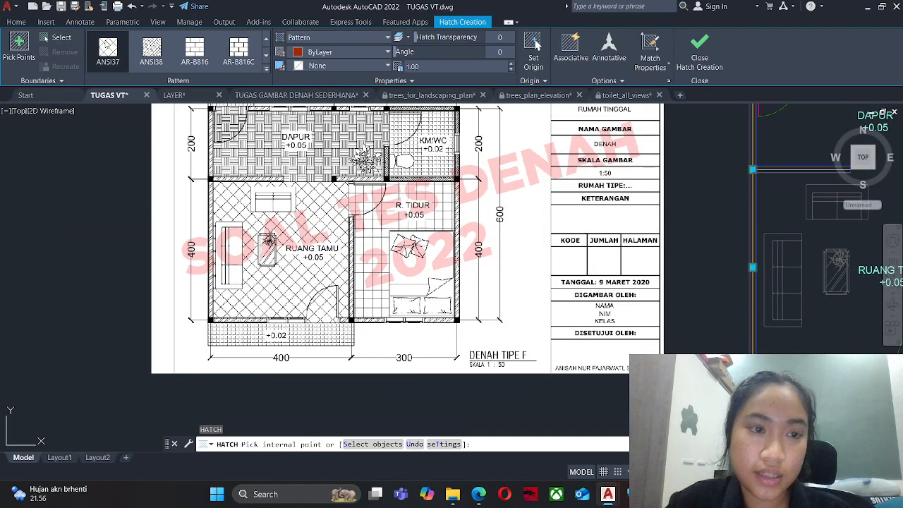
{"action": "mouse_move", "coordinate": [725, 331]}
{"action": "middle_mouse_down"}
{"action": "mouse_move", "coordinate": [699, 323]}
{"action": "mouse_move", "coordinate": [456, 336]}
{"action": "middle_mouse_up"}
{"action": "scroll", "coordinate": [456, 336], "scroll_direction": "down", "scroll_amount": 2}
{"action": "key", "text": "Escape"}
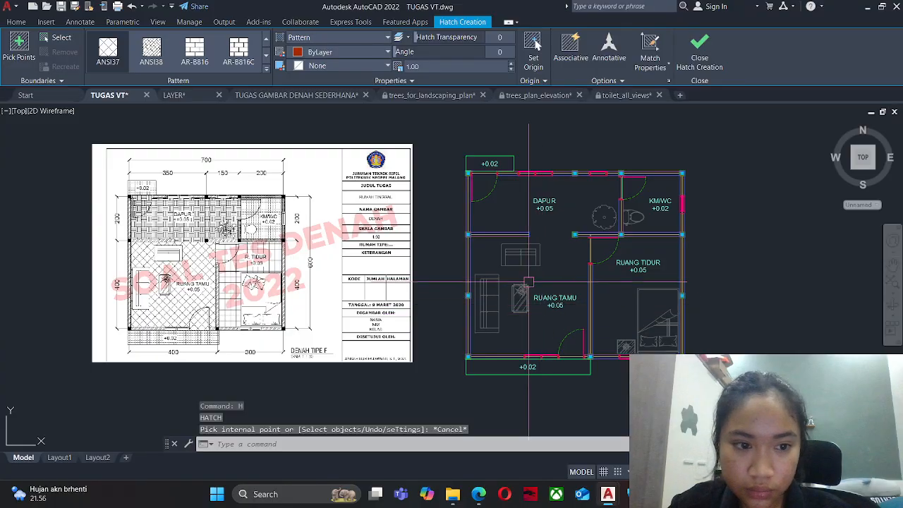
Draw a line closing the wall opening between DAPUR and RUANG TAMU, along the living room side.
{"action": "scroll", "coordinate": [517, 241], "scroll_direction": "up", "scroll_amount": 5}
{"action": "type", "text": "l"}
{"action": "key", "text": "Return"}
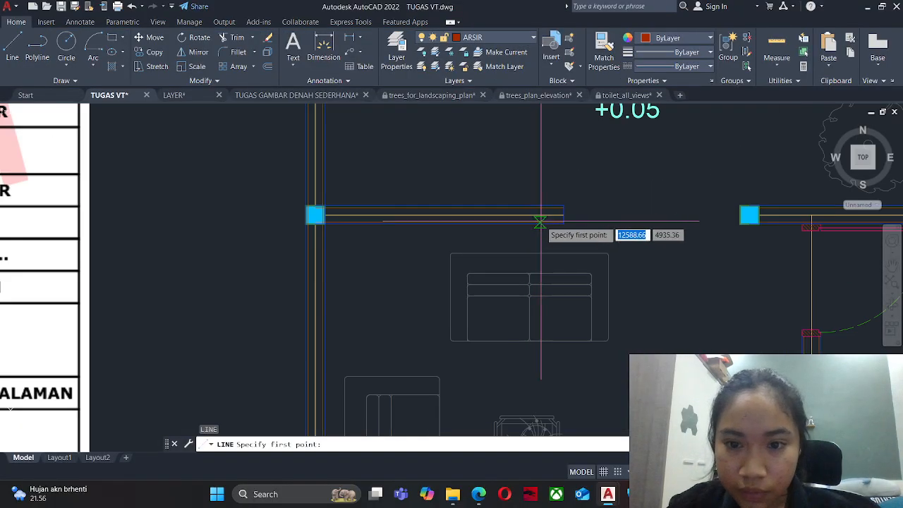
{"action": "left_click", "coordinate": [564, 224]}
{"action": "middle_click_drag", "start_coordinate": [746, 247], "coordinate": [673, 267]}
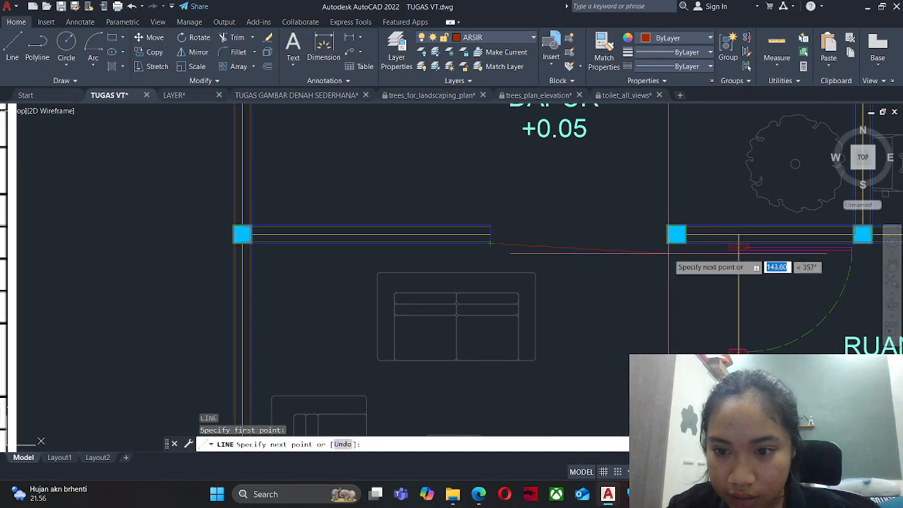
{"action": "left_click", "coordinate": [668, 244]}
{"action": "key", "text": "Escape"}
Match the properties of the line across the wall opening to the rear terrace outline.
{"action": "key", "text": "Return"}
{"action": "scroll", "coordinate": [599, 275], "scroll_direction": "down", "scroll_amount": 4}
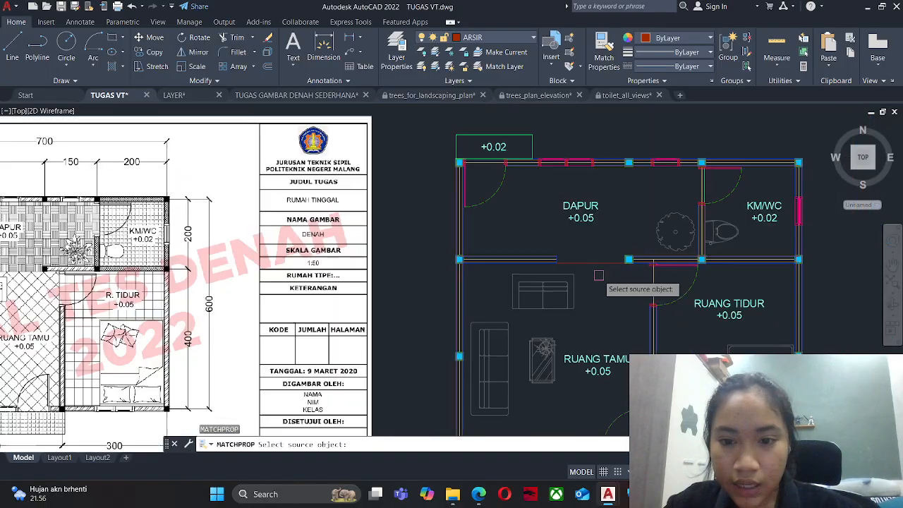
{"action": "middle_click_drag", "start_coordinate": [480, 202], "coordinate": [563, 217]}
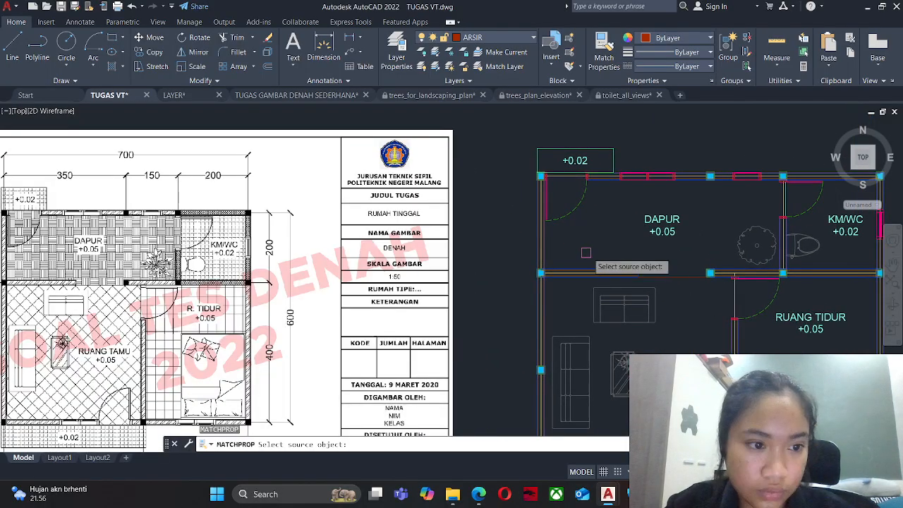
{"action": "middle_click_drag", "start_coordinate": [605, 253], "coordinate": [565, 234]}
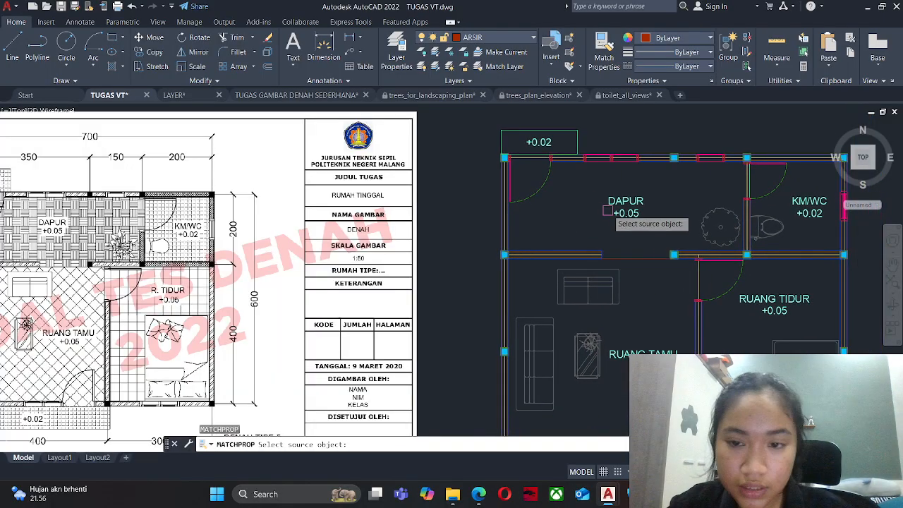
{"action": "left_click", "coordinate": [576, 156]}
{"action": "key", "text": "Escape"}
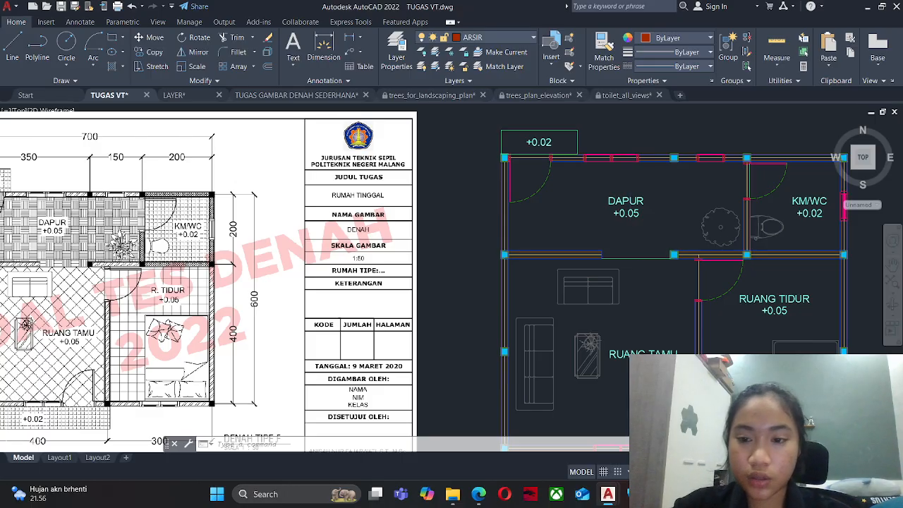
Hatch the RUANG TAMU floor with the ANSI37 pattern.
{"action": "type", "text": "h"}
{"action": "key", "text": "Return"}
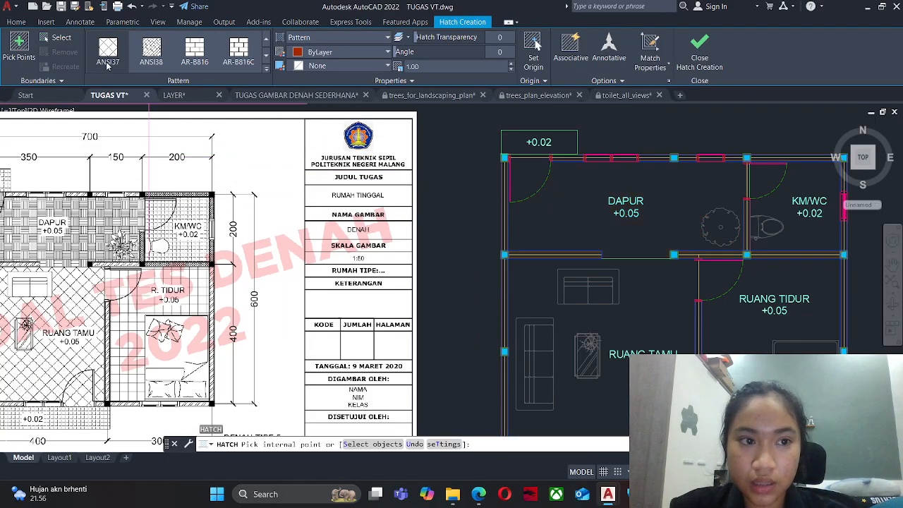
{"action": "middle_click_drag", "start_coordinate": [534, 270], "coordinate": [528, 230]}
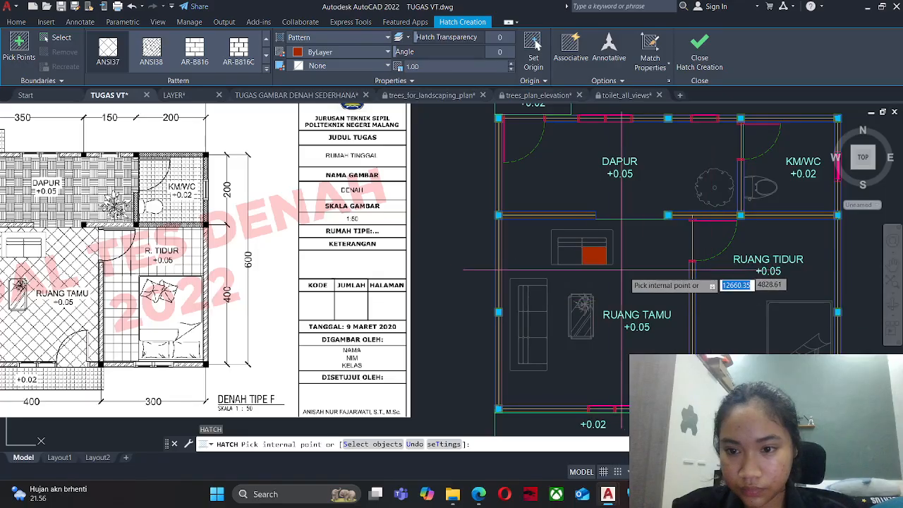
{"action": "left_click", "coordinate": [628, 271]}
{"action": "scroll", "coordinate": [678, 372], "scroll_direction": "up", "scroll_amount": 2}
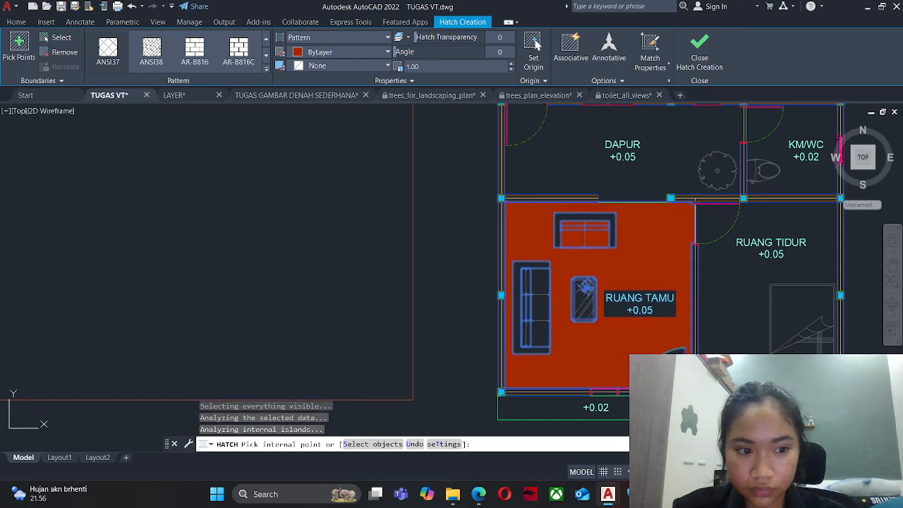
{"action": "key", "text": "Escape"}
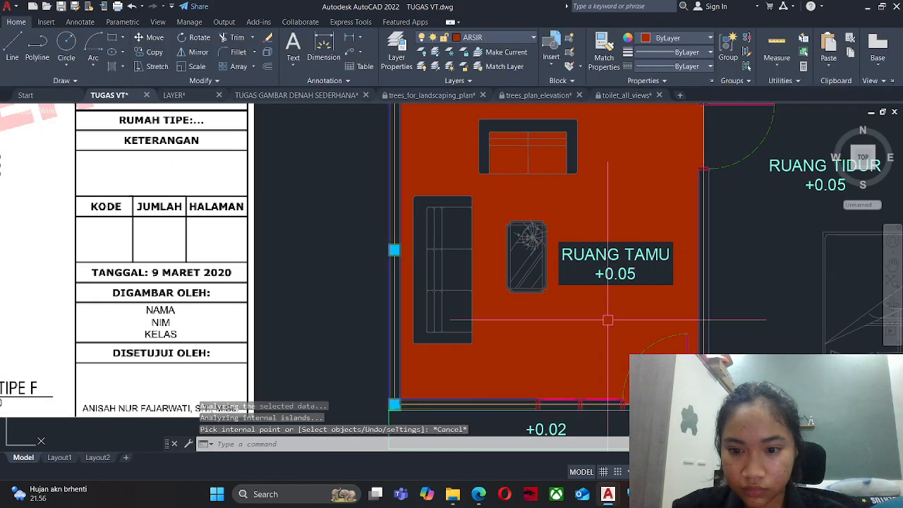
Try a scale of 150 on the RUANG TAMU floor hatch, and settle on 170.
{"action": "left_click", "coordinate": [607, 321]}
{"action": "left_click", "coordinate": [456, 65]}
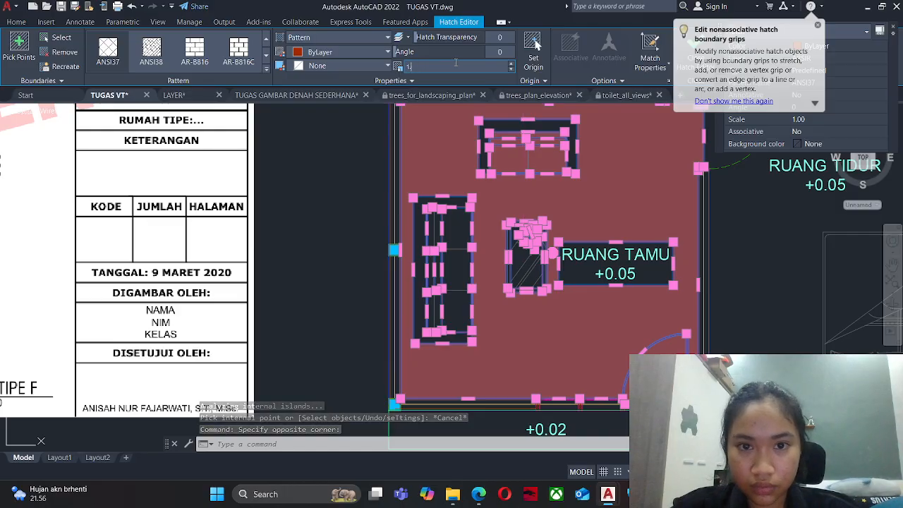
{"action": "type", "text": "150"}
{"action": "key", "text": "Return"}
{"action": "scroll", "coordinate": [470, 173], "scroll_direction": "down", "scroll_amount": 5}
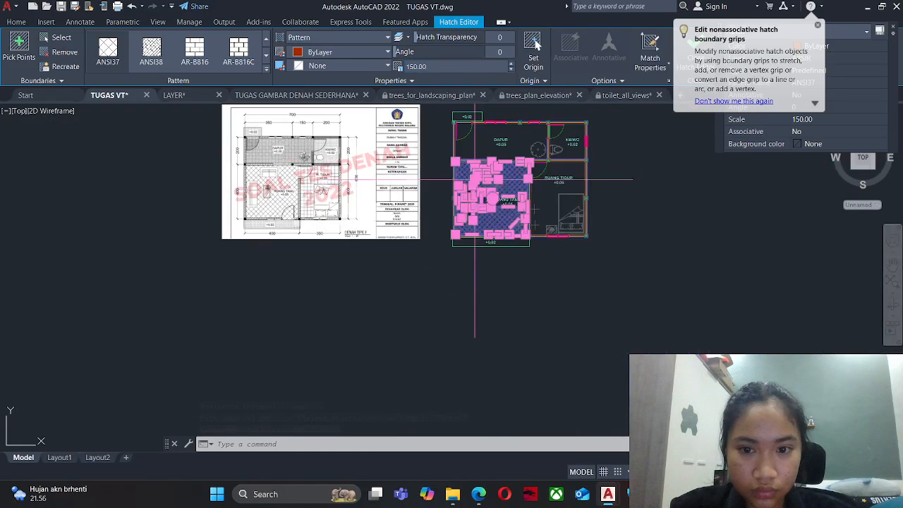
{"action": "scroll", "coordinate": [470, 173], "scroll_direction": "up", "scroll_amount": 1}
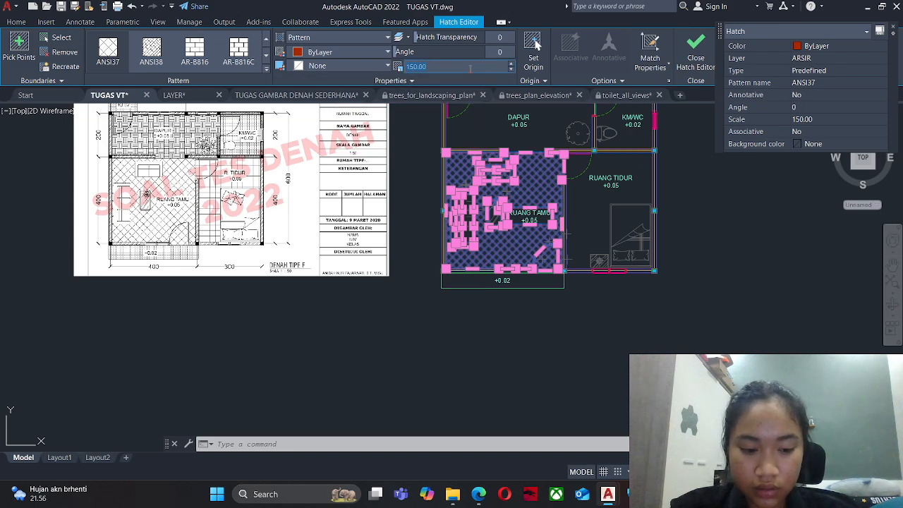
{"action": "type", "text": "170"}
{"action": "key", "text": "Return"}
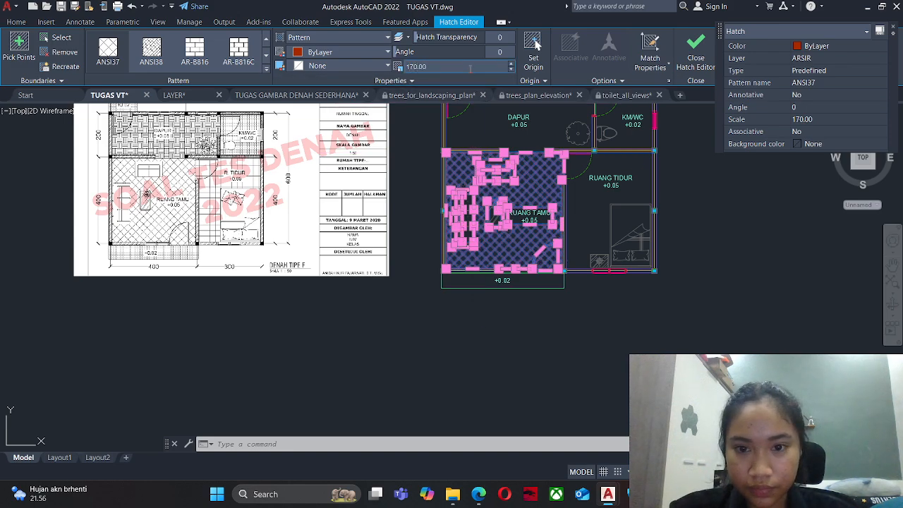
{"action": "scroll", "coordinate": [472, 155], "scroll_direction": "up", "scroll_amount": 4}
{"action": "key", "text": "Escape"}
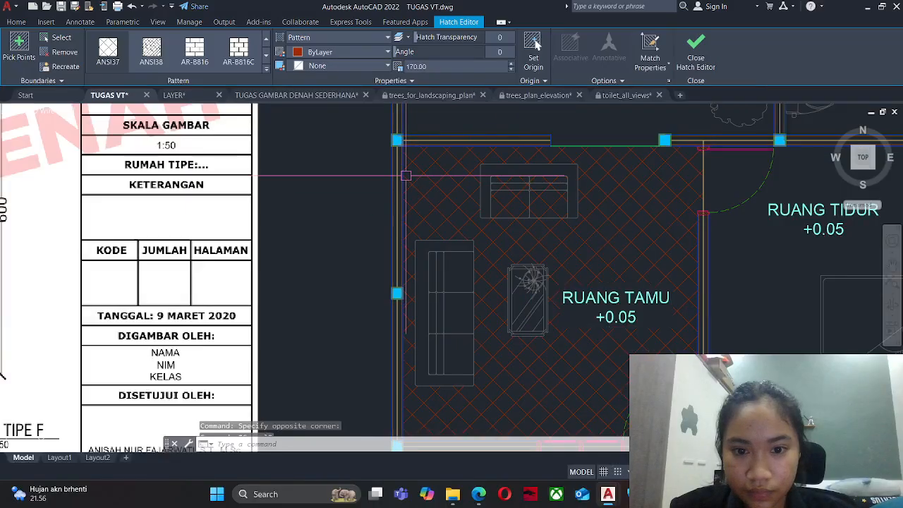
Try to trim the RUANG TAMU floor hatch inside the two-seat sofa, and undo the trim.
{"action": "scroll", "coordinate": [428, 196], "scroll_direction": "down", "scroll_amount": 4}
{"action": "scroll", "coordinate": [441, 197], "scroll_direction": "up", "scroll_amount": 5}
{"action": "type", "text": "tr"}
{"action": "key", "text": "Return"}
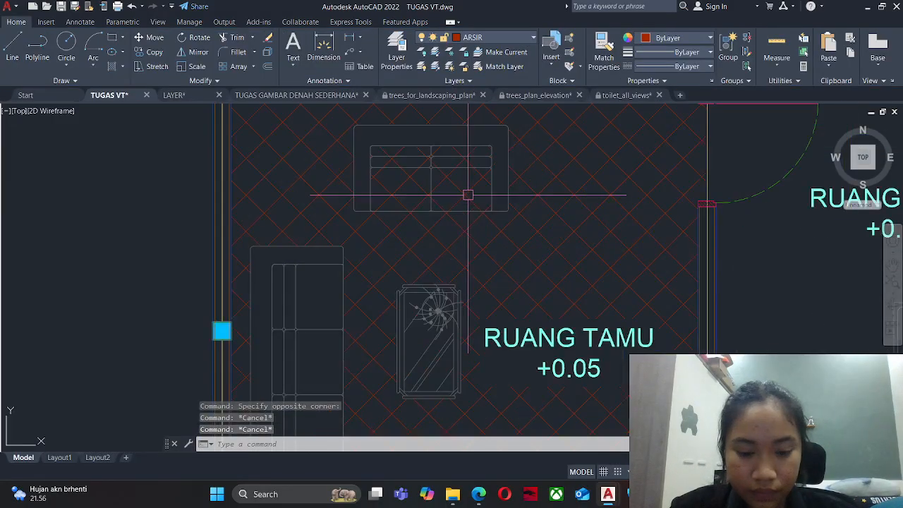
{"action": "left_click", "coordinate": [414, 184]}
{"action": "key", "text": "ctrl+z"}
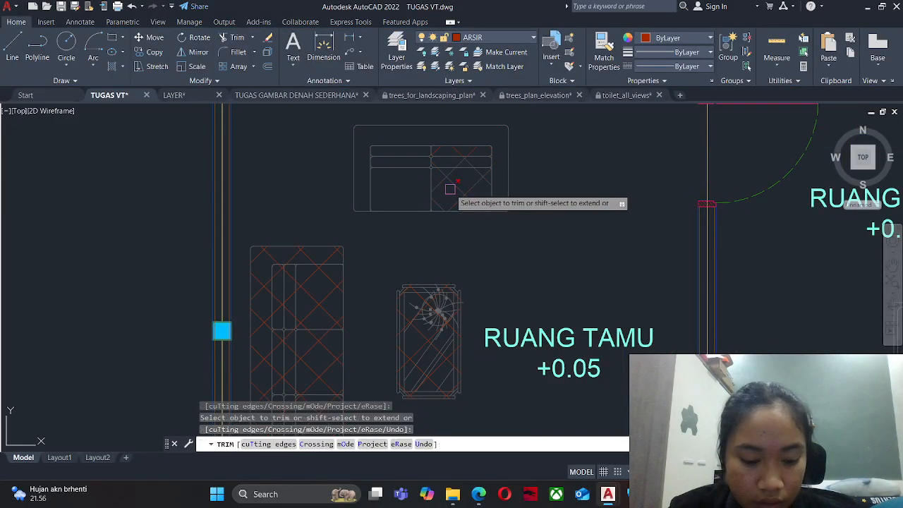
{"action": "left_click", "coordinate": [450, 189]}
{"action": "key", "text": "Escape"}
{"action": "left_click", "coordinate": [448, 184]}
{"action": "key", "text": "Escape"}
{"action": "key", "text": "Escape"}
{"action": "mouse_move", "coordinate": [445, 194]}
{"action": "middle_mouse_down"}
{"action": "mouse_move", "coordinate": [478, 212]}
{"action": "mouse_move", "coordinate": [493, 202]}
{"action": "middle_mouse_up"}
{"action": "scroll", "coordinate": [493, 200], "scroll_direction": "down", "scroll_amount": 2}
{"action": "scroll", "coordinate": [500, 182], "scroll_direction": "up", "scroll_amount": 3}
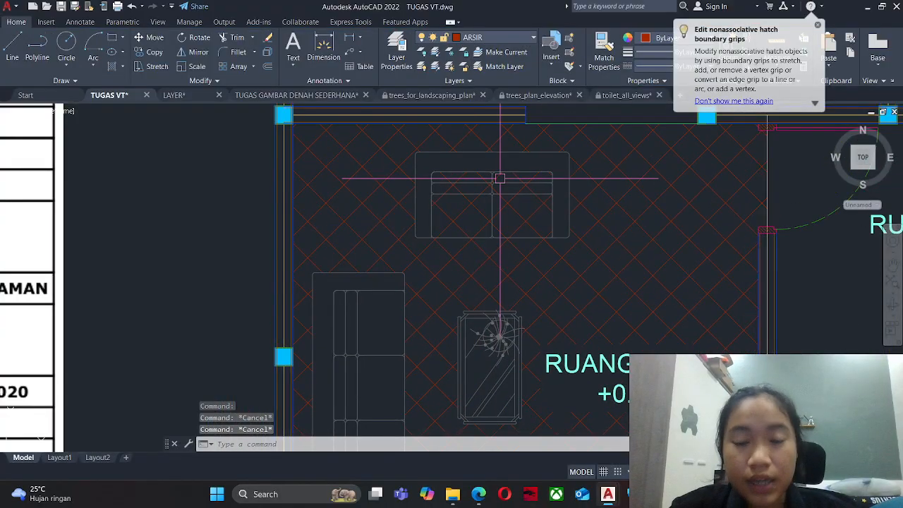
Try again to trim the floor hatch inside the two-seat sofa, starting with the backrest of its right half.
{"action": "key", "text": "Escape"}
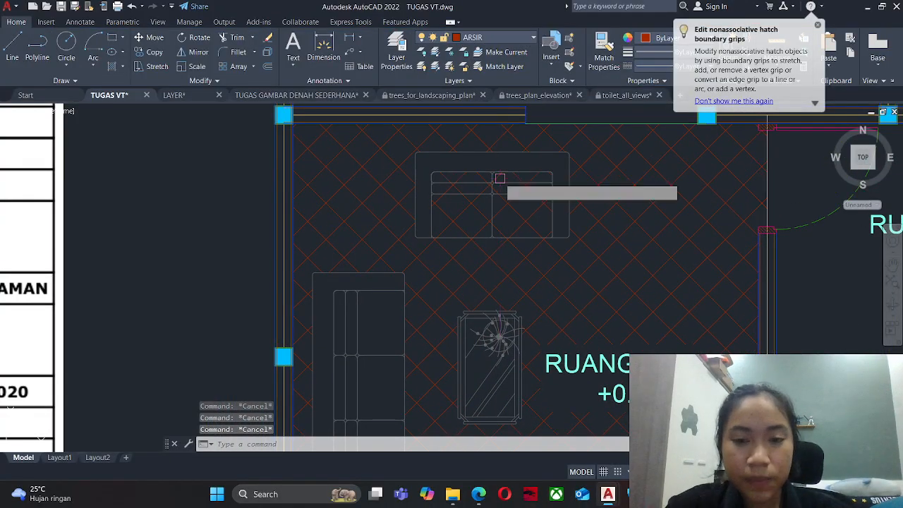
{"action": "type", "text": "tr"}
{"action": "key", "text": "Return"}
{"action": "left_click", "coordinate": [525, 177]}
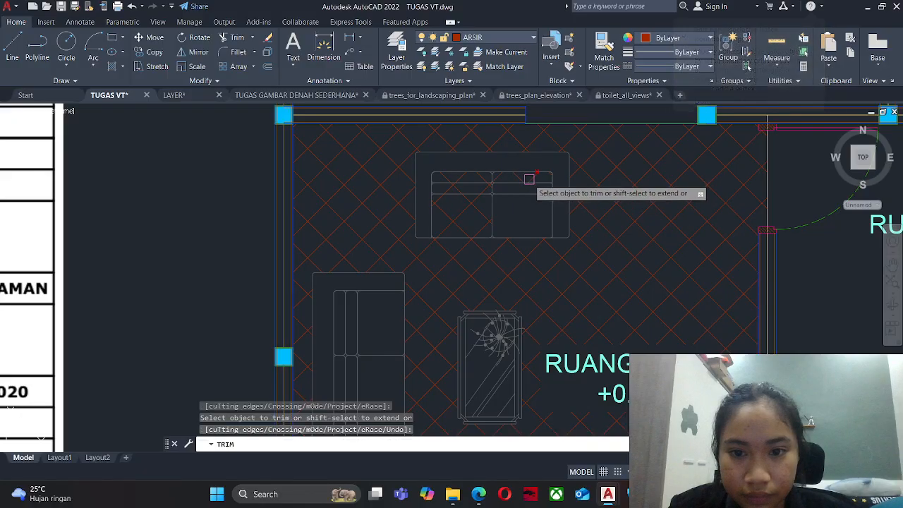
{"action": "scroll", "coordinate": [529, 179], "scroll_direction": "up", "scroll_amount": 2}
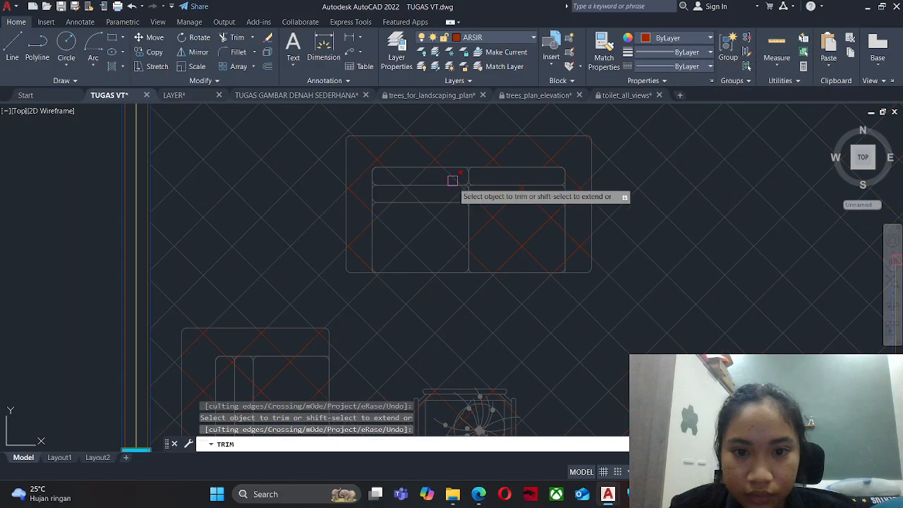
{"action": "key", "text": "Escape"}
{"action": "key", "text": "ctrl+a"}
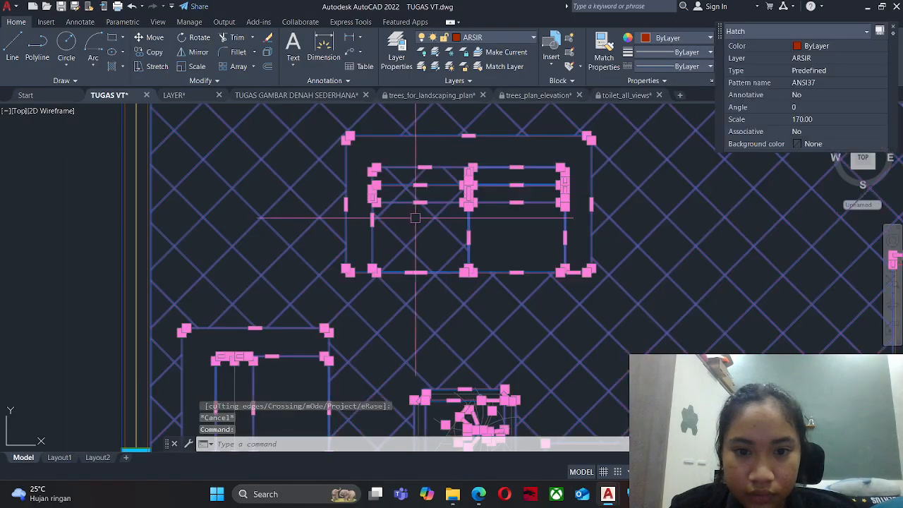
{"action": "key", "text": "Escape"}
{"action": "left_click", "coordinate": [401, 234]}
{"action": "key", "text": "Escape"}
{"action": "key", "text": "Escape"}
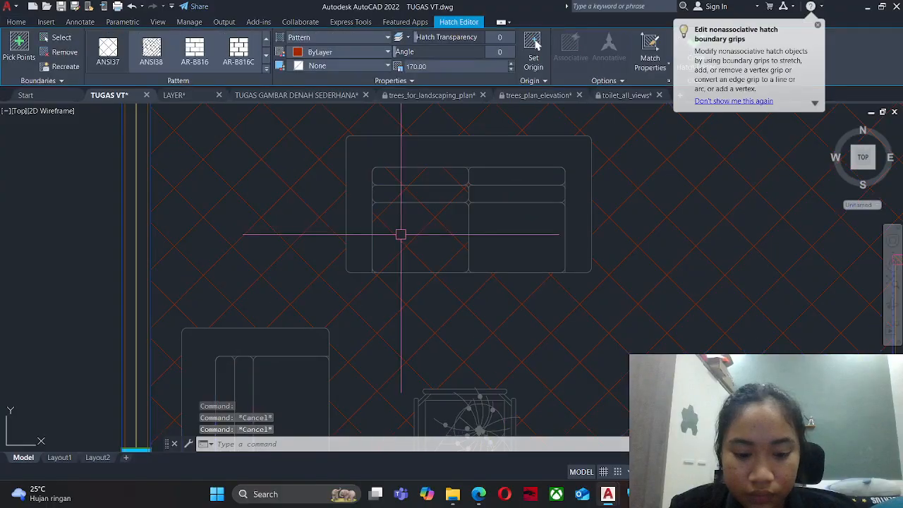
Try to trim the hatch in the sofa's left half with fence points across the backrest.
{"action": "type", "text": "tr"}
{"action": "key", "text": "space"}
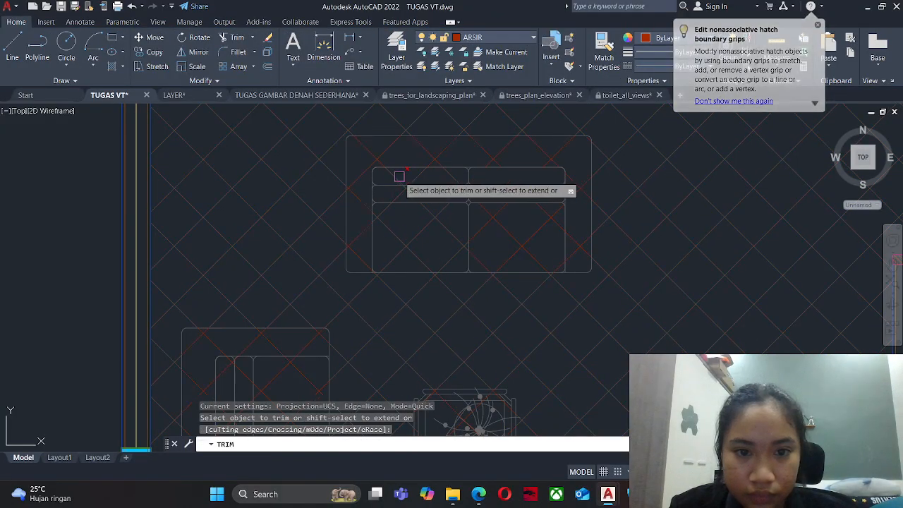
{"action": "left_click", "coordinate": [390, 153]}
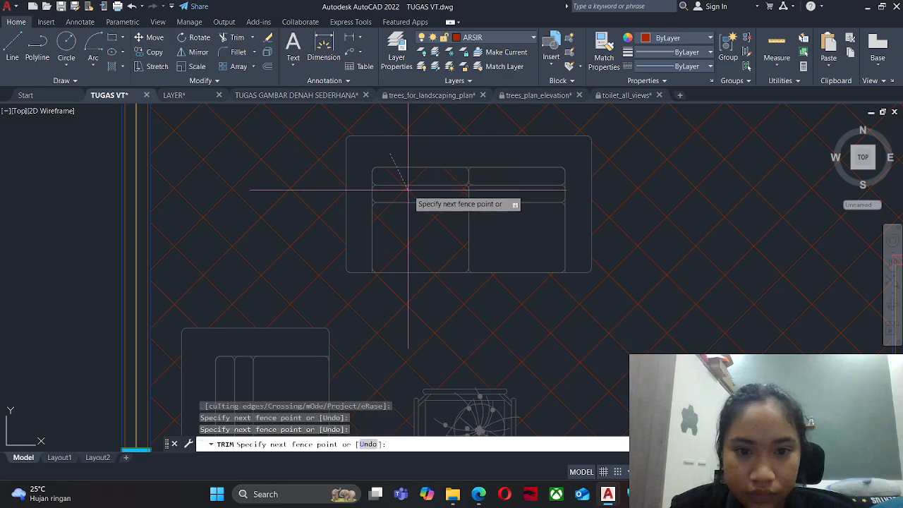
{"action": "left_click", "coordinate": [394, 158]}
{"action": "key", "text": "Escape"}
{"action": "key", "text": "Escape"}
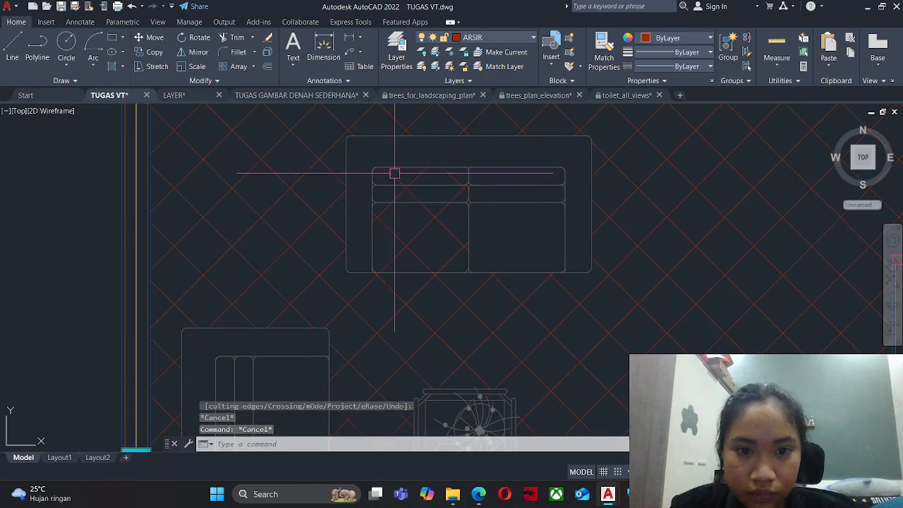
{"action": "left_click", "coordinate": [395, 174]}
{"action": "scroll", "coordinate": [431, 170], "scroll_direction": "up", "scroll_amount": 2}
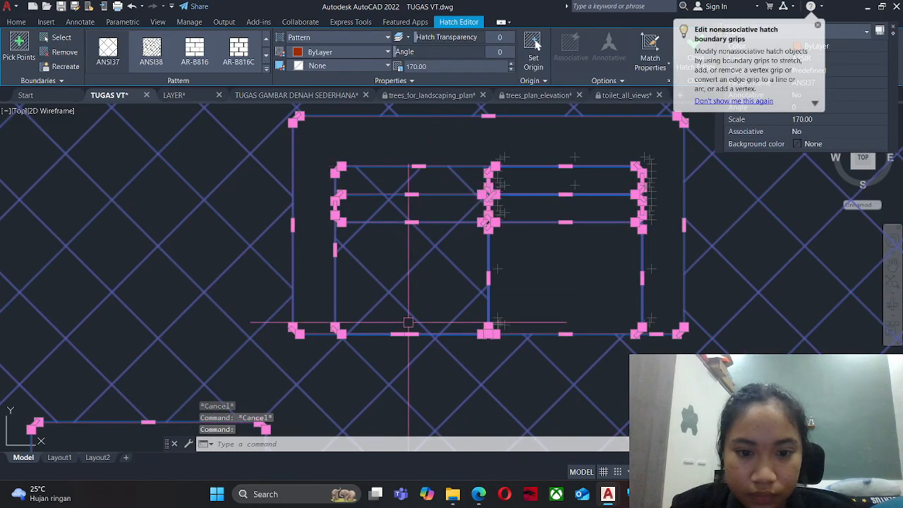
{"action": "left_click", "coordinate": [419, 166]}
{"action": "key", "text": "Escape"}
{"action": "key", "text": "Escape"}
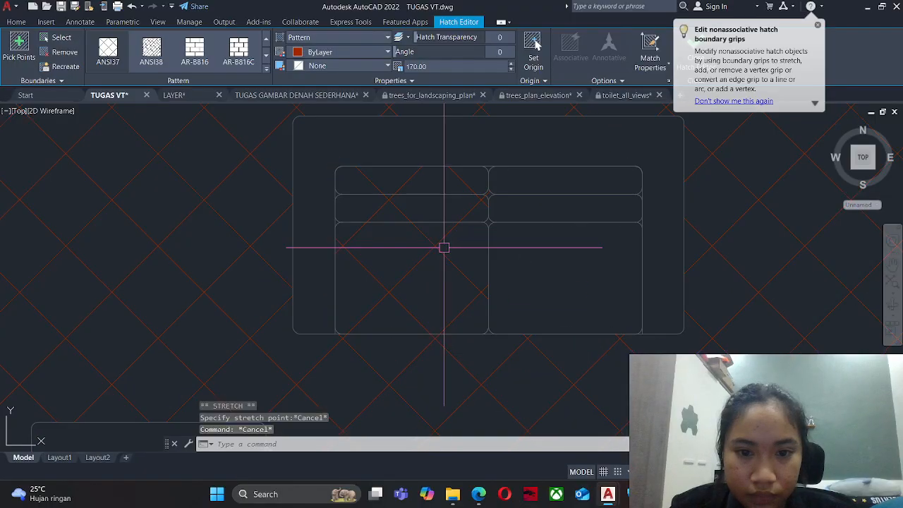
{"action": "scroll", "coordinate": [439, 248], "scroll_direction": "down", "scroll_amount": 4}
{"action": "key", "text": "Escape"}
{"action": "scroll", "coordinate": [439, 247], "scroll_direction": "up", "scroll_amount": 4}
{"action": "key", "text": "Escape"}
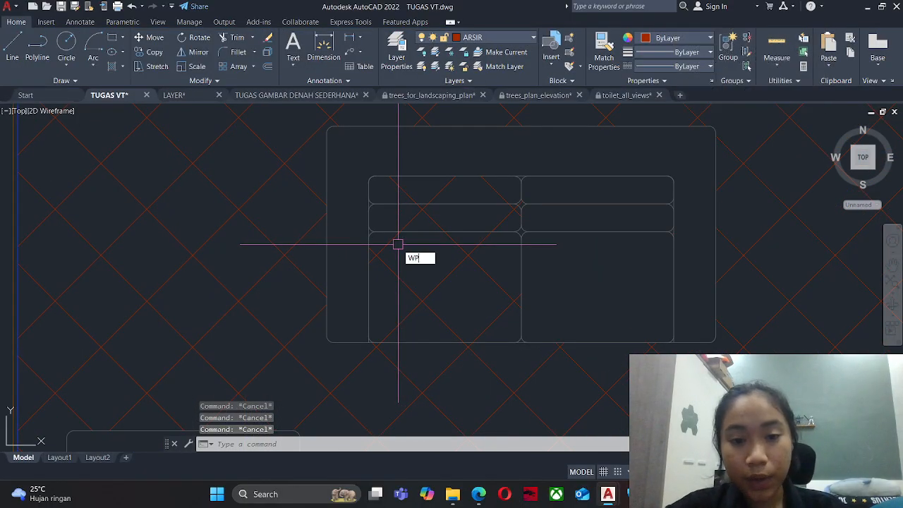
Begin a wipeout outline around the left half of the two-seat sofa, tracing the rounded outer corner of its backrest.
{"action": "key", "text": "BackSpace"}
{"action": "key", "text": "BackSpace"}
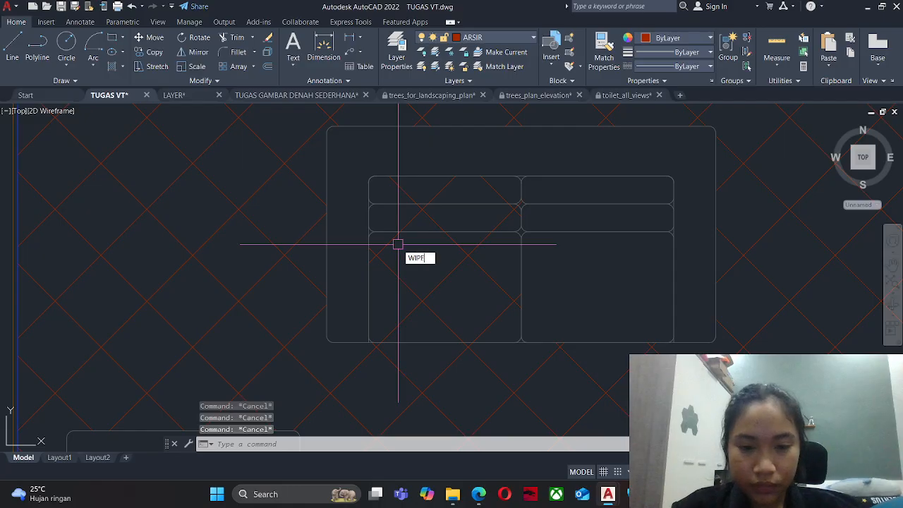
{"action": "type", "text": "WIPE"}
{"action": "key", "text": "Return"}
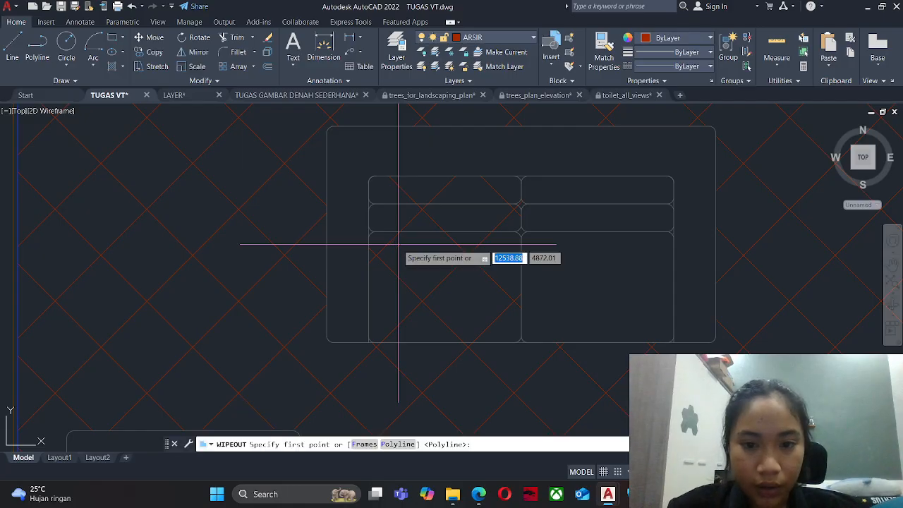
{"action": "left_click", "coordinate": [382, 176]}
{"action": "left_click", "coordinate": [370, 181]}
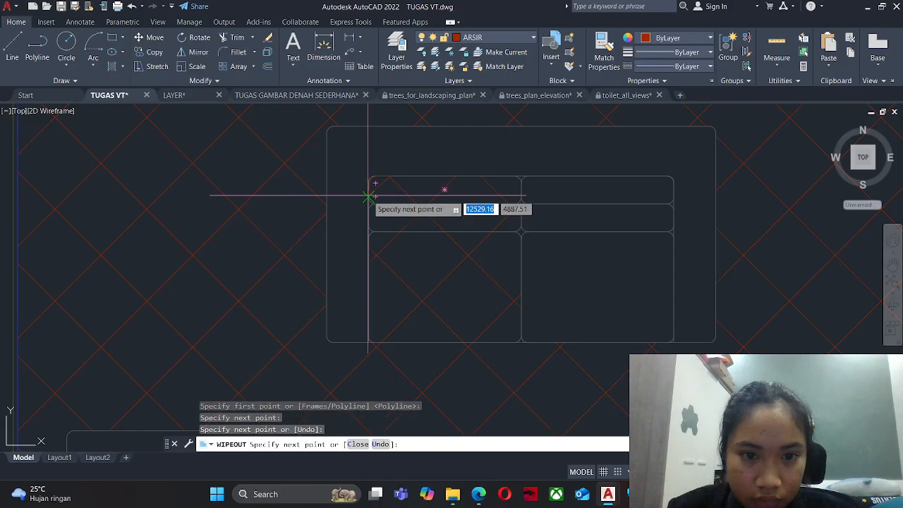
{"action": "scroll", "coordinate": [369, 183], "scroll_direction": "up", "scroll_amount": 4}
{"action": "left_click", "coordinate": [369, 187]}
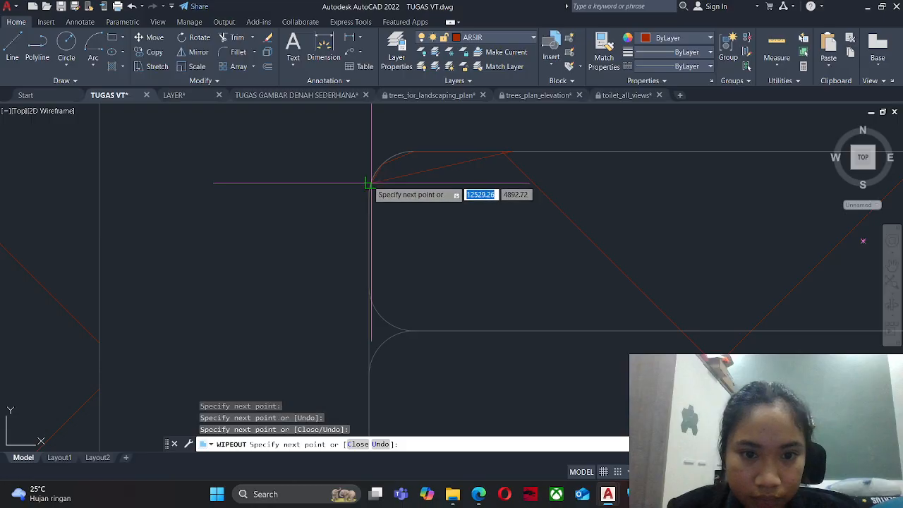
Continue the wipeout outline down the outer edge of the left seat and along its front edge to the sofa's centre divider.
{"action": "scroll", "coordinate": [362, 276], "scroll_direction": "down", "scroll_amount": 4}
{"action": "scroll", "coordinate": [362, 276], "scroll_direction": "up", "scroll_amount": 5}
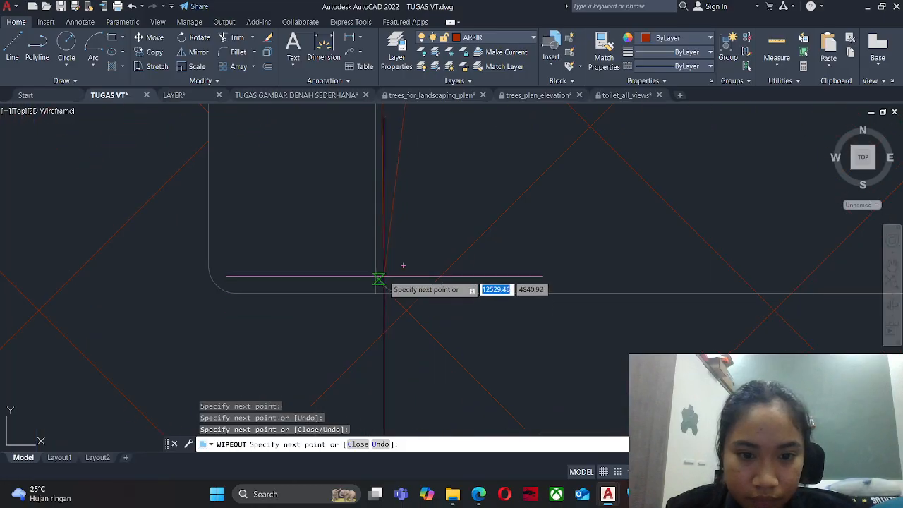
{"action": "left_click", "coordinate": [376, 293]}
{"action": "middle_click_drag", "start_coordinate": [848, 330], "coordinate": [339, 309]}
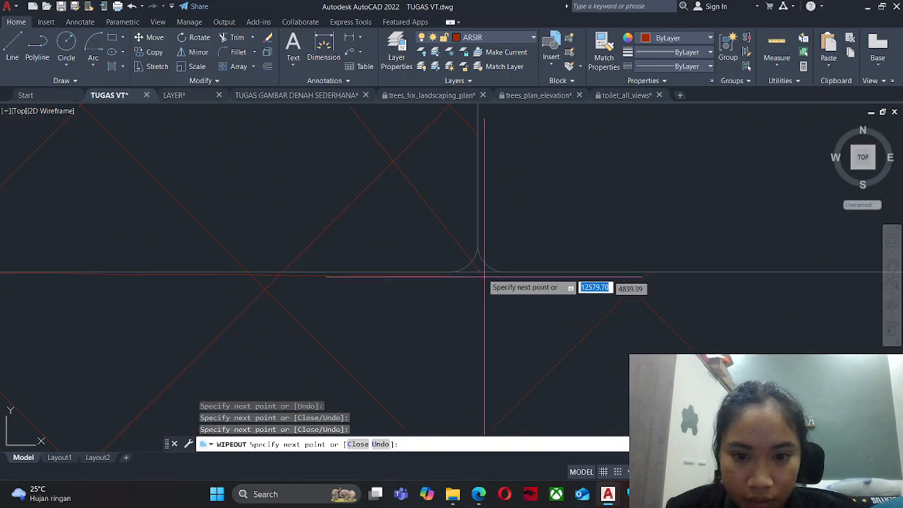
{"action": "left_click", "coordinate": [447, 269]}
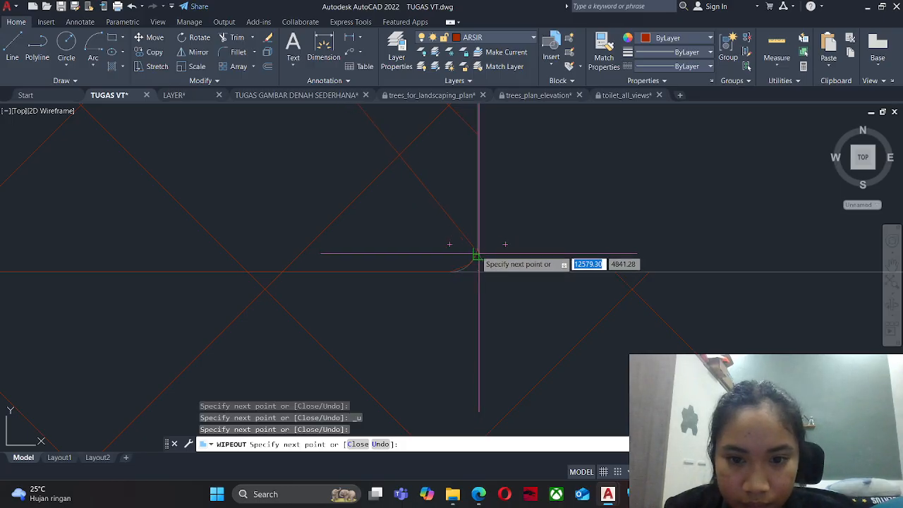
{"action": "key", "text": "ctrl+z"}
{"action": "middle_click_drag", "start_coordinate": [475, 256], "coordinate": [474, 423]}
{"action": "scroll", "coordinate": [467, 208], "scroll_direction": "up", "scroll_amount": 2}
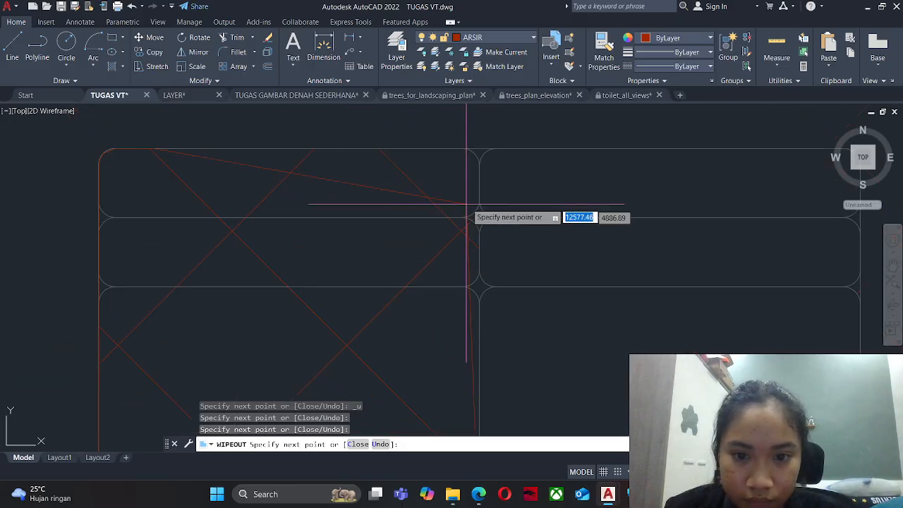
Carry the wipeout outline up the centre divider and around the rounded notch between the left seat and the backrest.
{"action": "scroll", "coordinate": [481, 305], "scroll_direction": "up", "scroll_amount": 4}
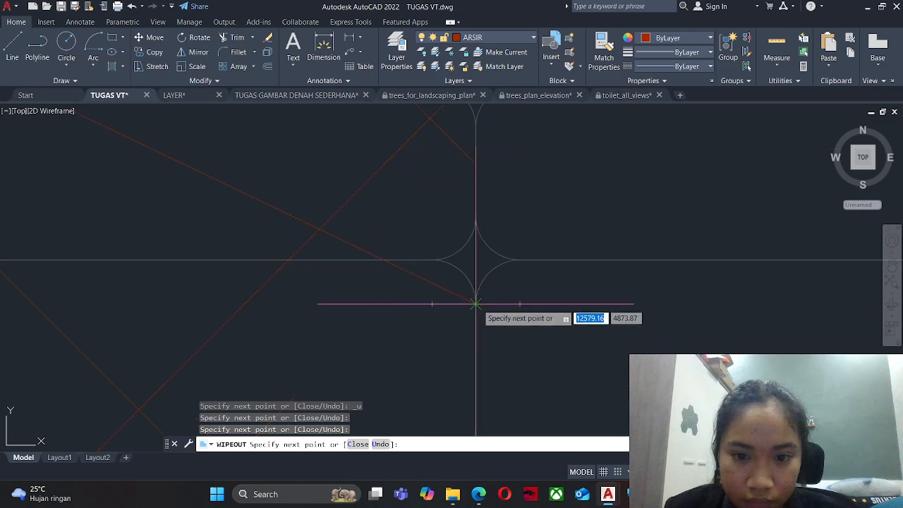
{"action": "left_click", "coordinate": [475, 296]}
{"action": "key", "text": "ctrl+z"}
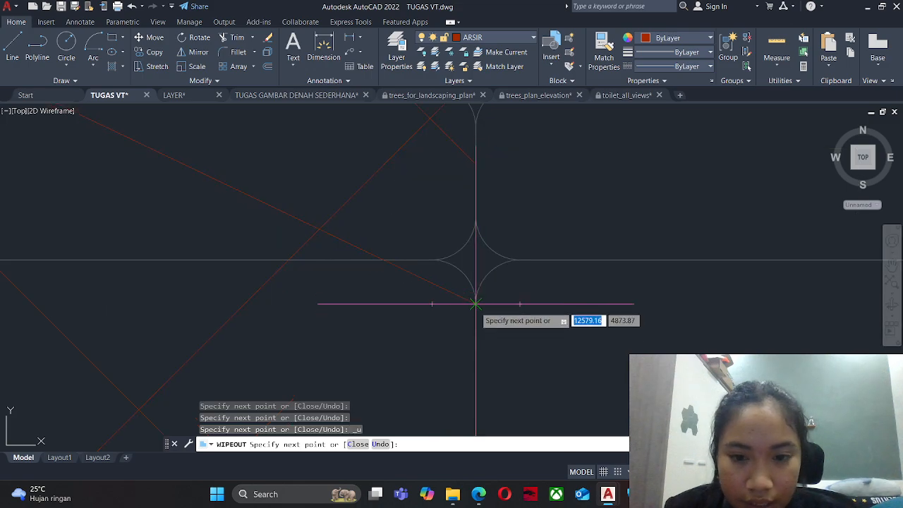
{"action": "left_click", "coordinate": [475, 304]}
{"action": "left_click", "coordinate": [474, 288]}
{"action": "left_click", "coordinate": [470, 276]}
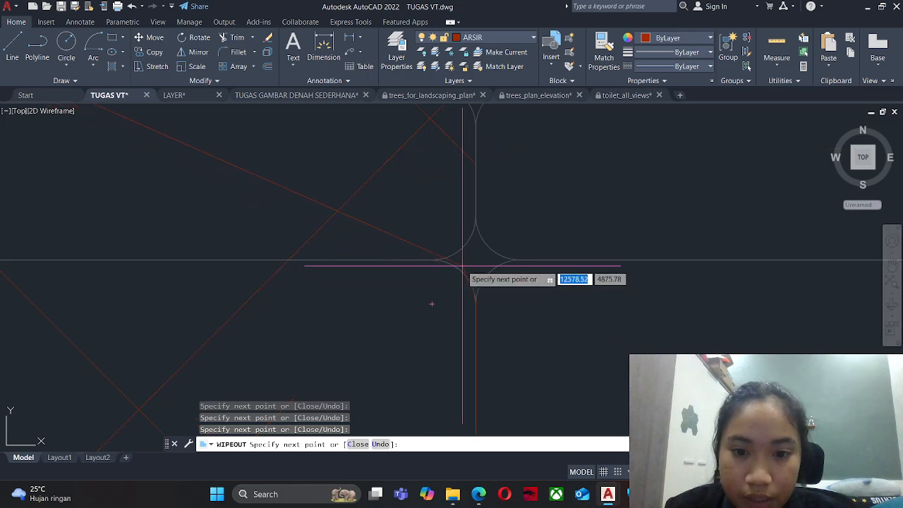
{"action": "left_click", "coordinate": [463, 266]}
{"action": "left_click", "coordinate": [454, 264]}
{"action": "left_click", "coordinate": [432, 260]}
{"action": "left_click", "coordinate": [456, 254]}
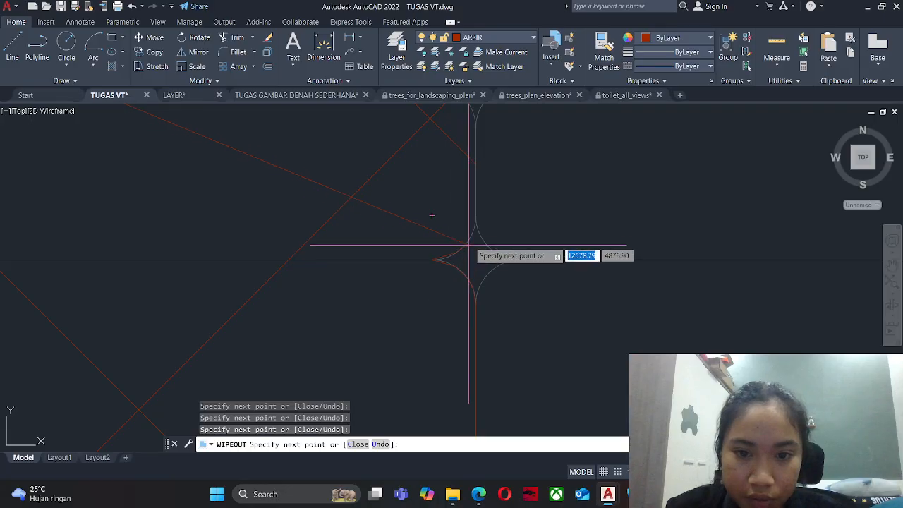
{"action": "left_click", "coordinate": [469, 243]}
{"action": "left_click", "coordinate": [476, 220]}
Trace the wipeout around the upper notch and the backrest's inner rounded corner, and complete it.
{"action": "middle_click_drag", "start_coordinate": [494, 130], "coordinate": [469, 259]}
{"action": "scroll", "coordinate": [470, 259], "scroll_direction": "up", "scroll_amount": 2}
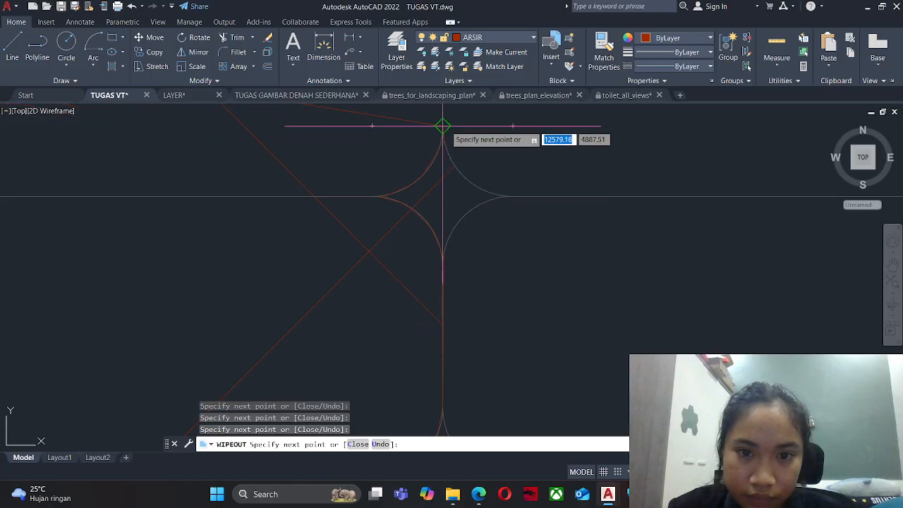
{"action": "key", "text": "ctrl+z"}
{"action": "left_click", "coordinate": [443, 139]}
{"action": "scroll", "coordinate": [452, 137], "scroll_direction": "down", "scroll_amount": 3}
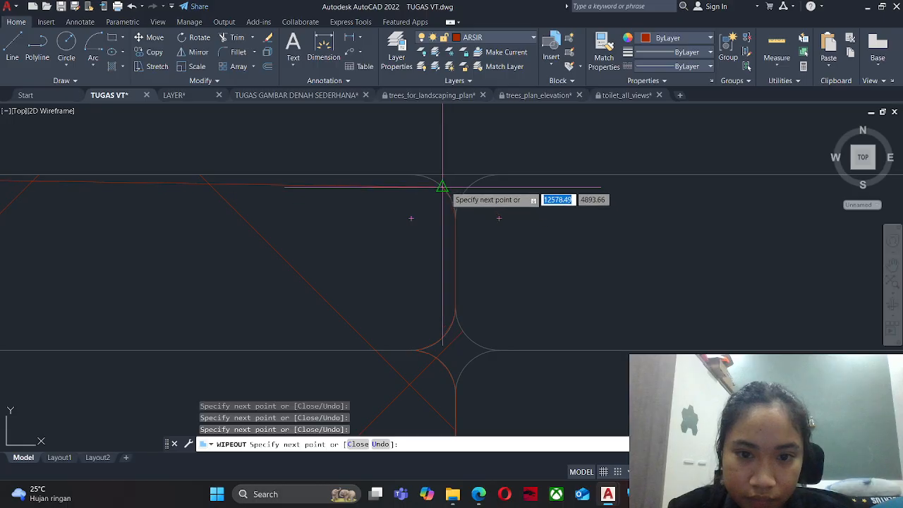
{"action": "key", "text": "Return"}
{"action": "scroll", "coordinate": [465, 158], "scroll_direction": "down", "scroll_amount": 4}
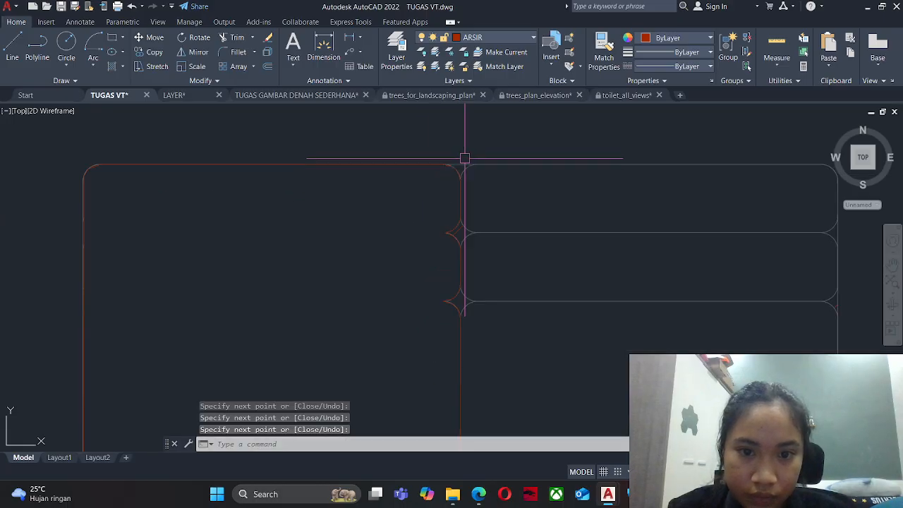
Assign the sofa wipeout to the PERABOT layer.
{"action": "left_click", "coordinate": [393, 166]}
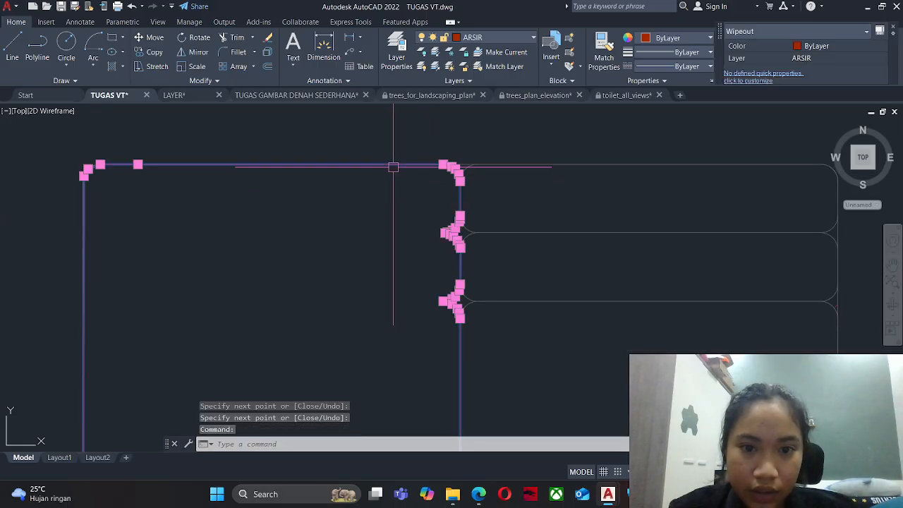
{"action": "left_click", "coordinate": [485, 39]}
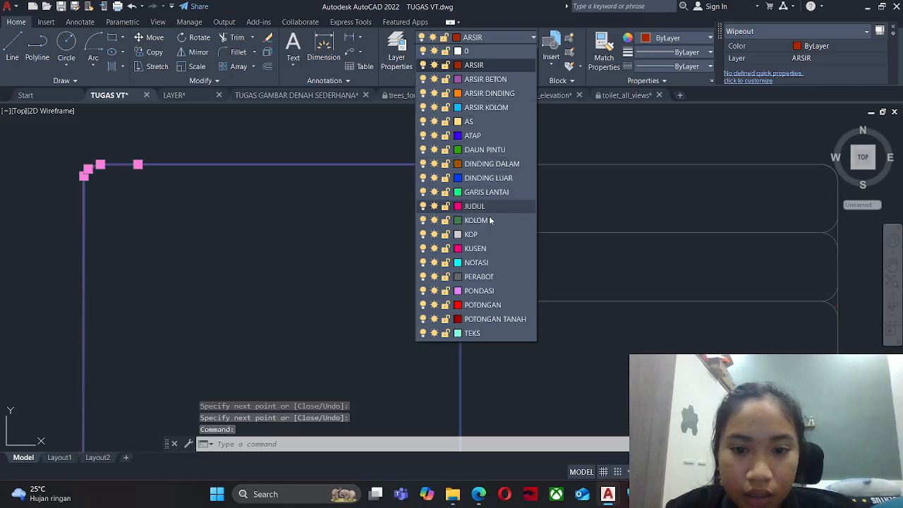
{"action": "left_click", "coordinate": [479, 276]}
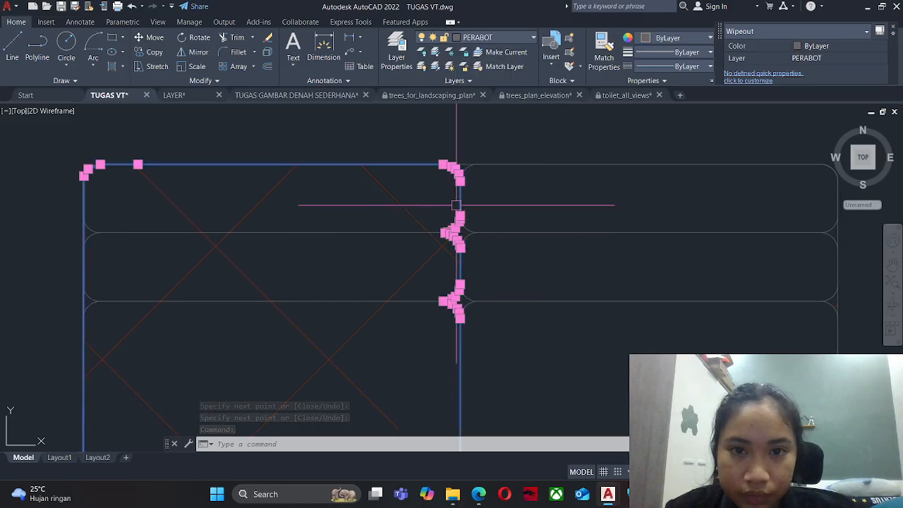
{"action": "key", "text": "Escape"}
Send the RUANG TAMU floor hatch to the back of the draw order.
{"action": "left_click", "coordinate": [414, 187]}
{"action": "left_click", "coordinate": [359, 201]}
{"action": "right_click", "coordinate": [359, 201]}
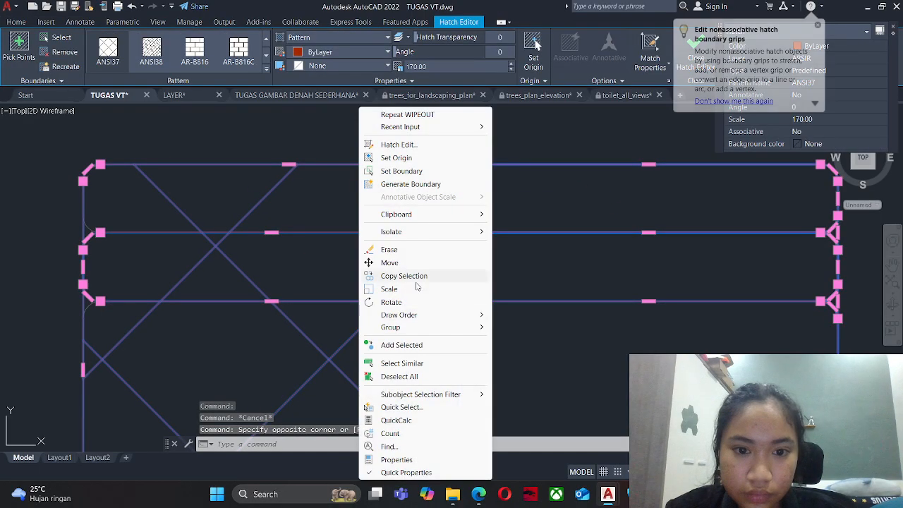
{"action": "mouse_move", "coordinate": [415, 316]}
{"action": "left_click", "coordinate": [533, 329]}
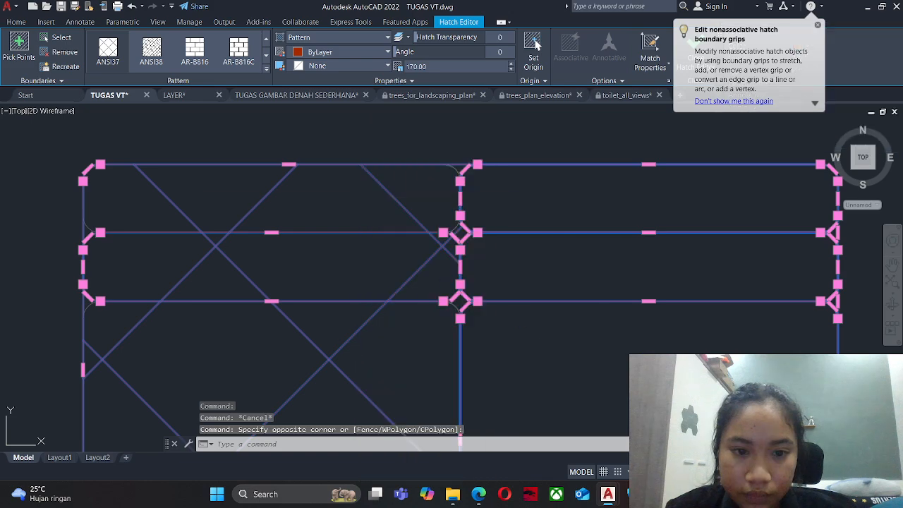
{"action": "scroll", "coordinate": [443, 271], "scroll_direction": "up", "scroll_amount": 5}
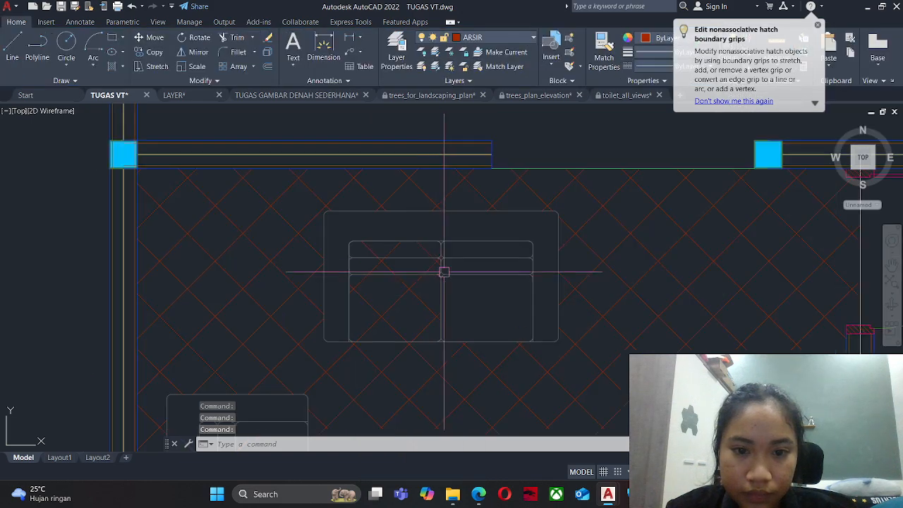
Bring the wipeout over the sofa's left half to the front of the draw order, and undo the last two operations.
{"action": "left_click", "coordinate": [412, 242]}
{"action": "right_click", "coordinate": [412, 244]}
{"action": "mouse_move", "coordinate": [522, 297]}
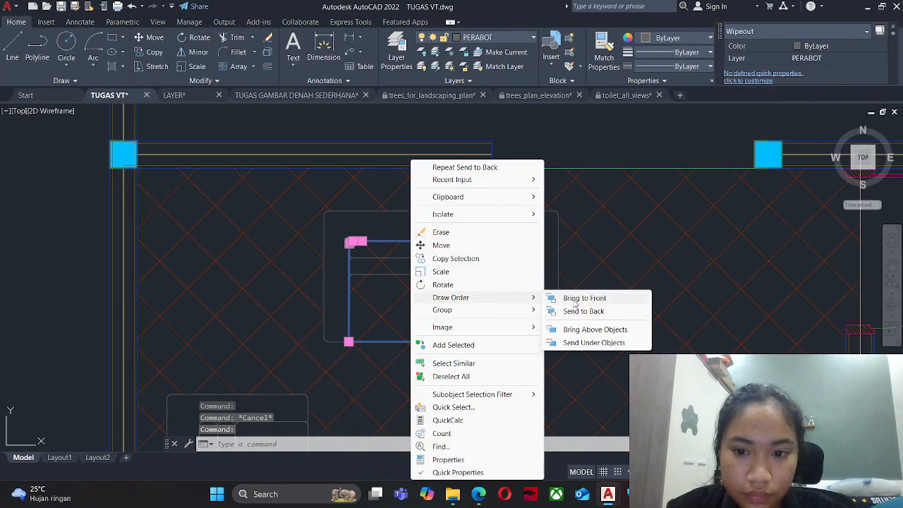
{"action": "left_click", "coordinate": [576, 301]}
{"action": "key", "text": "ctrl+z"}
{"action": "key", "text": "ctrl+z"}
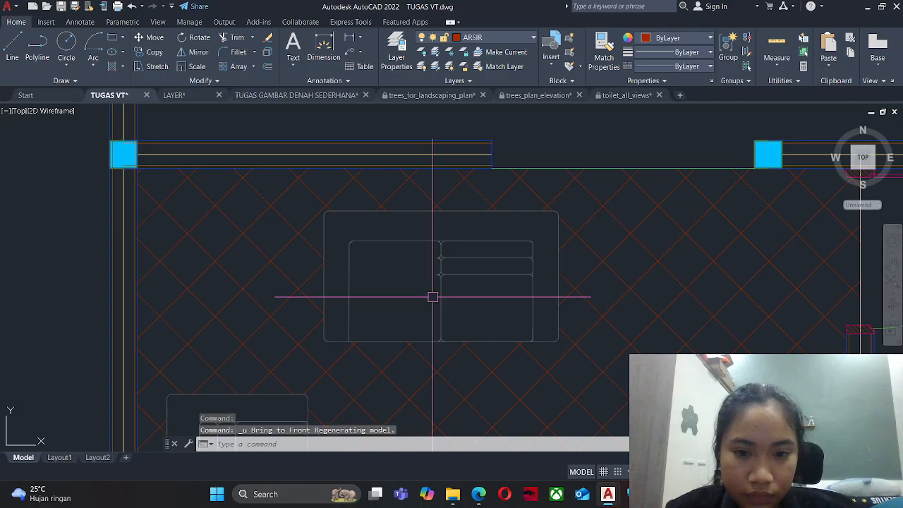
{"action": "key", "text": "Escape"}
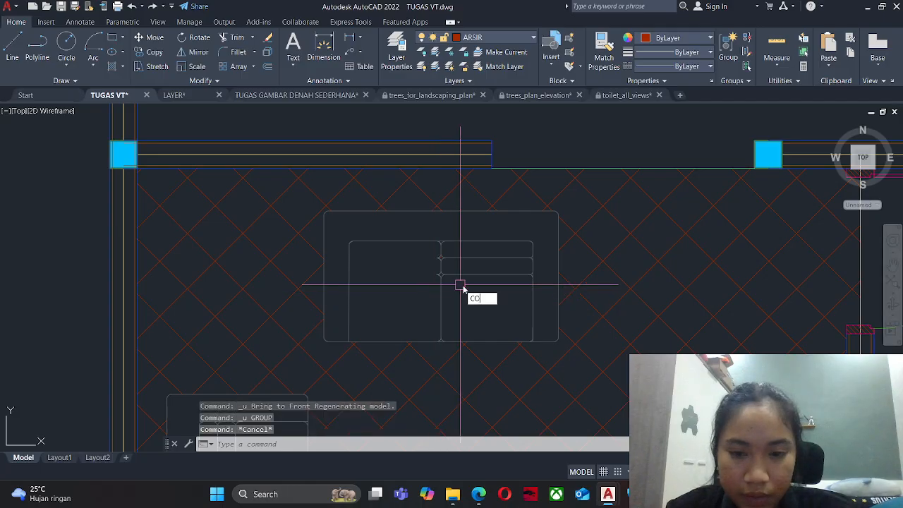
Copy the three cushion outlines of the sofa's right half onto its masked left half.
{"action": "key", "text": "Return"}
{"action": "scroll", "coordinate": [484, 284], "scroll_direction": "up", "scroll_amount": 5}
{"action": "left_click", "coordinate": [492, 284]}
{"action": "left_click", "coordinate": [443, 205]}
{"action": "key", "text": "Return"}
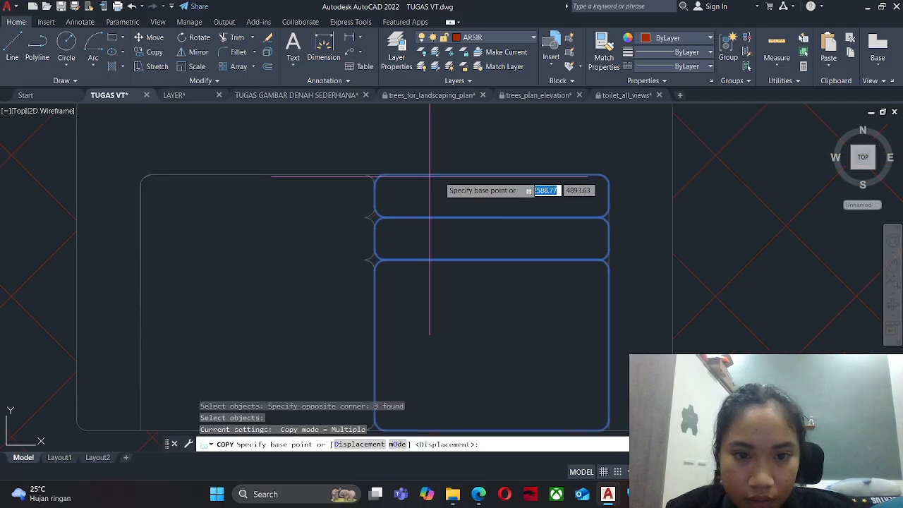
{"action": "left_click", "coordinate": [491, 175]}
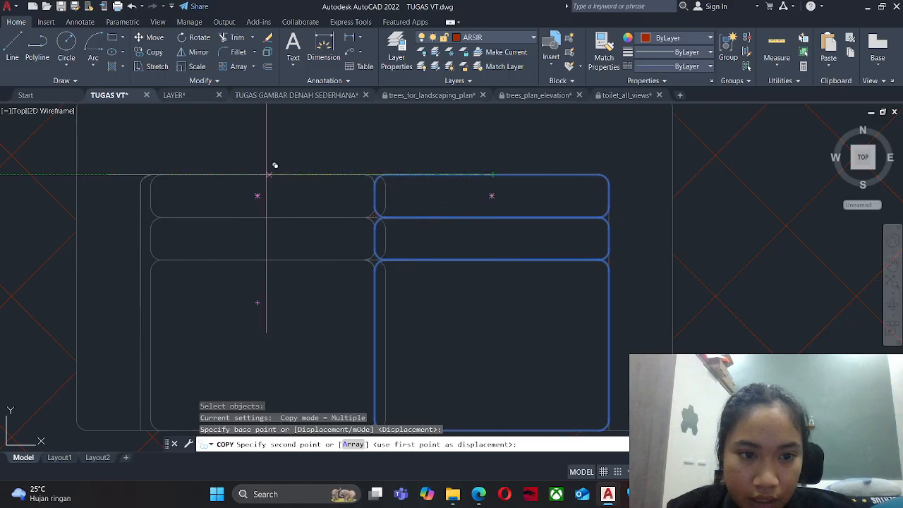
{"action": "left_click", "coordinate": [257, 175]}
{"action": "key", "text": "Escape"}
{"action": "scroll", "coordinate": [362, 208], "scroll_direction": "up", "scroll_amount": 4}
{"action": "scroll", "coordinate": [362, 207], "scroll_direction": "up", "scroll_amount": 1}
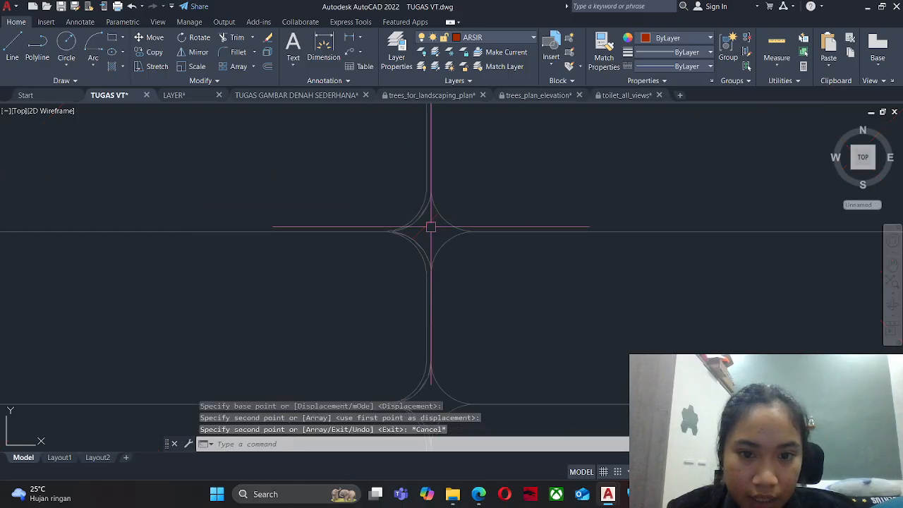
{"action": "scroll", "coordinate": [436, 220], "scroll_direction": "down", "scroll_amount": 9}
{"action": "key", "text": "Escape"}
{"action": "middle_click_drag", "start_coordinate": [437, 272], "coordinate": [436, 182]}
{"action": "scroll", "coordinate": [502, 290], "scroll_direction": "down", "scroll_amount": 3}
{"action": "mouse_move", "coordinate": [538, 301]}
{"action": "middle_mouse_down"}
{"action": "mouse_move", "coordinate": [369, 372]}
{"action": "mouse_move", "coordinate": [496, 319]}
{"action": "middle_mouse_up"}
{"action": "middle_click_drag", "start_coordinate": [482, 338], "coordinate": [528, 348]}
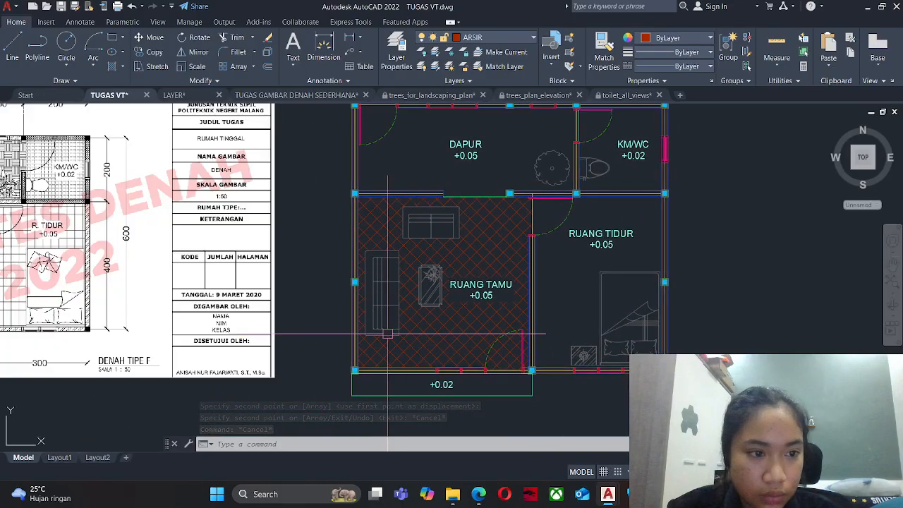
{"action": "middle_click_drag", "start_coordinate": [387, 335], "coordinate": [453, 342]}
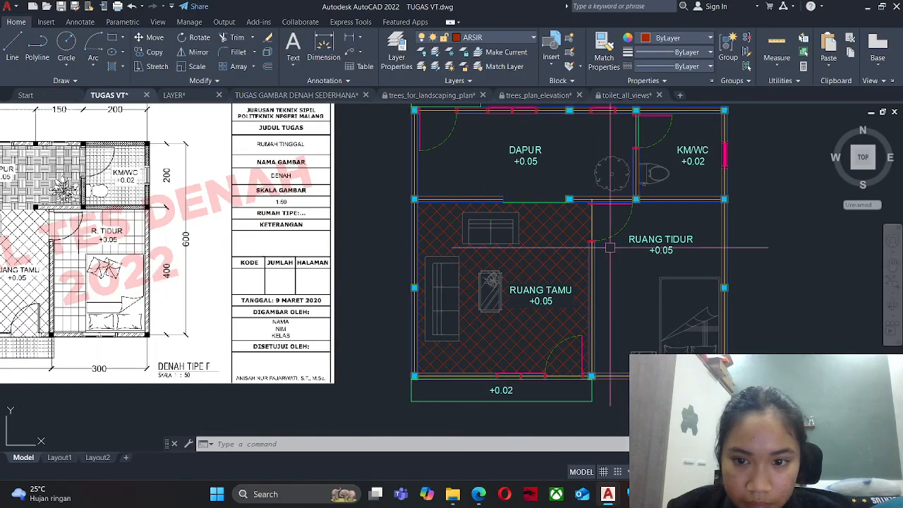
{"action": "scroll", "coordinate": [591, 233], "scroll_direction": "up", "scroll_amount": 4}
{"action": "left_click", "coordinate": [589, 217]}
{"action": "left_click", "coordinate": [575, 209]}
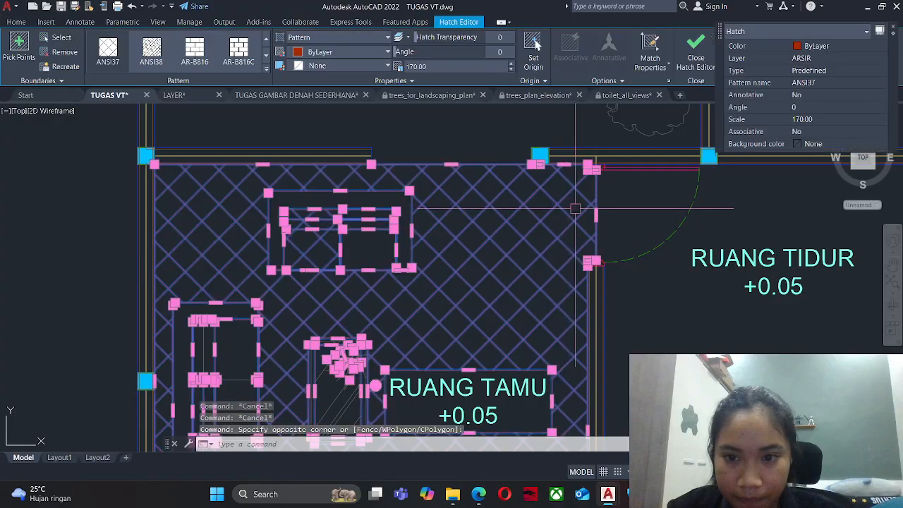
{"action": "key", "text": "Escape"}
{"action": "key", "text": "Escape"}
Draw a vertical line across the RUANG TIDUR door opening, along the wall face on the RUANG TAMU side.
{"action": "type", "text": "l"}
{"action": "key", "text": "Return"}
{"action": "scroll", "coordinate": [593, 257], "scroll_direction": "up", "scroll_amount": 3}
{"action": "left_click", "coordinate": [601, 252]}
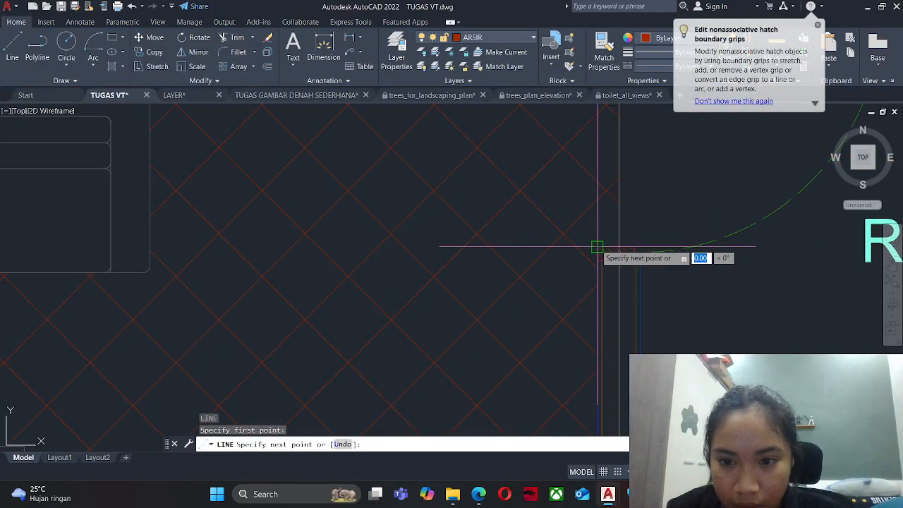
{"action": "scroll", "coordinate": [606, 254], "scroll_direction": "up", "scroll_amount": 3}
{"action": "key", "text": "Escape"}
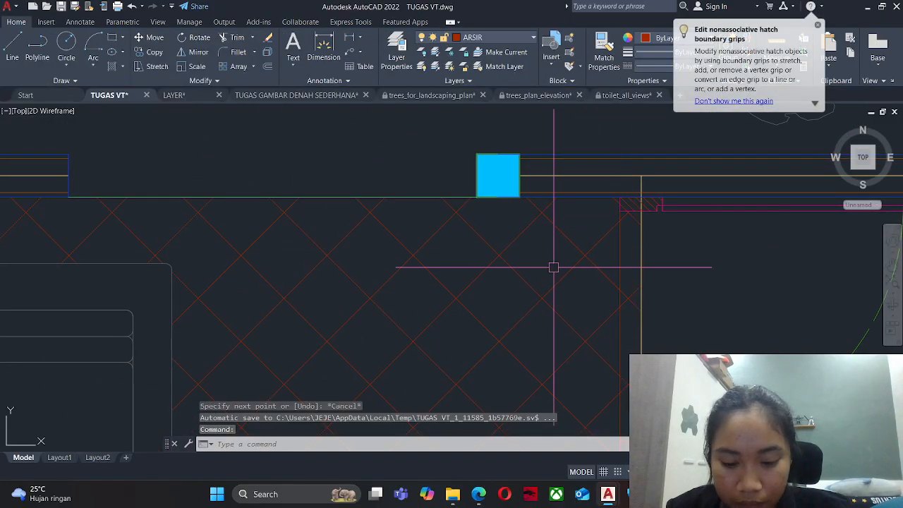
Match the new door threshold line's properties to the green line at the opening between DAPUR and RUANG TAMU.
{"action": "type", "text": "MA"}
{"action": "key", "text": "Return"}
{"action": "left_click", "coordinate": [398, 198]}
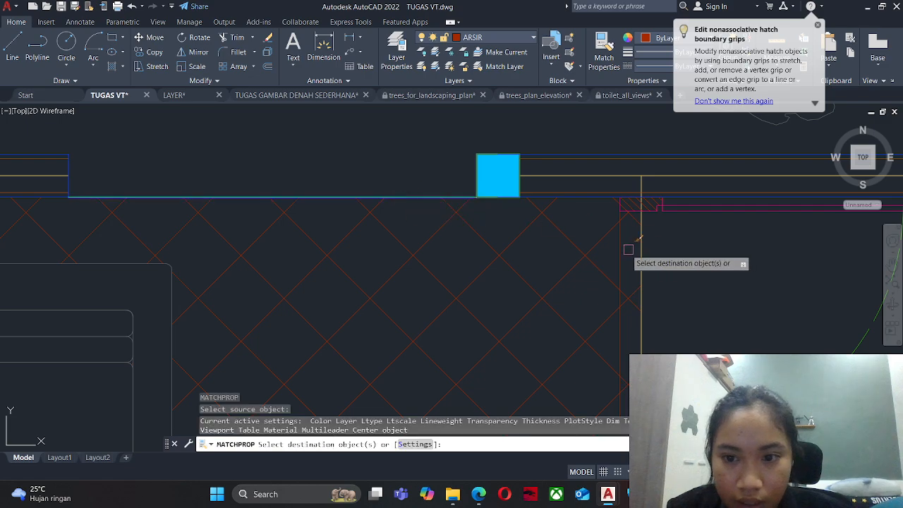
{"action": "key", "text": "Escape"}
{"action": "key", "text": "Escape"}
Stretch the RUANG TAMU hatch edge at the bedroom door opening onto the new threshold line.
{"action": "middle_click_drag", "start_coordinate": [611, 259], "coordinate": [597, 230]}
{"action": "left_click", "coordinate": [595, 231]}
{"action": "left_click", "coordinate": [580, 255]}
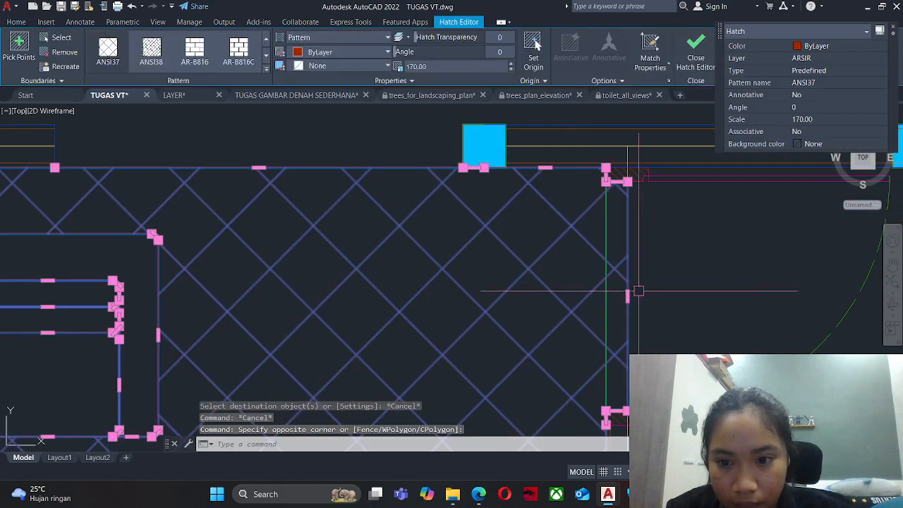
{"action": "left_click", "coordinate": [628, 296]}
{"action": "left_click", "coordinate": [606, 296]}
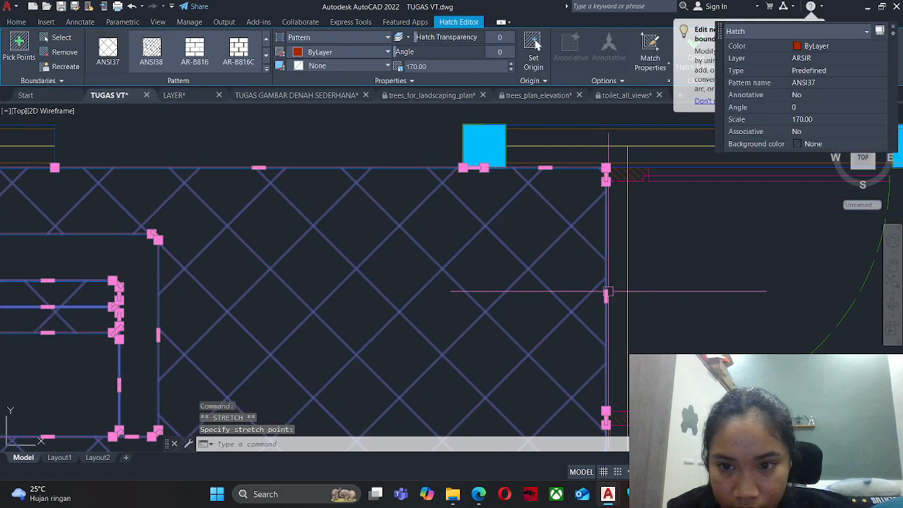
{"action": "key", "text": "Escape"}
{"action": "scroll", "coordinate": [510, 221], "scroll_direction": "down", "scroll_amount": 4}
{"action": "key", "text": "Escape"}
Hatch the RUANG TIDUR floor with the ANSI37 pattern, using the reference plan as a guide.
{"action": "scroll", "coordinate": [463, 176], "scroll_direction": "down", "scroll_amount": 4}
{"action": "middle_click_drag", "start_coordinate": [413, 292], "coordinate": [528, 289]}
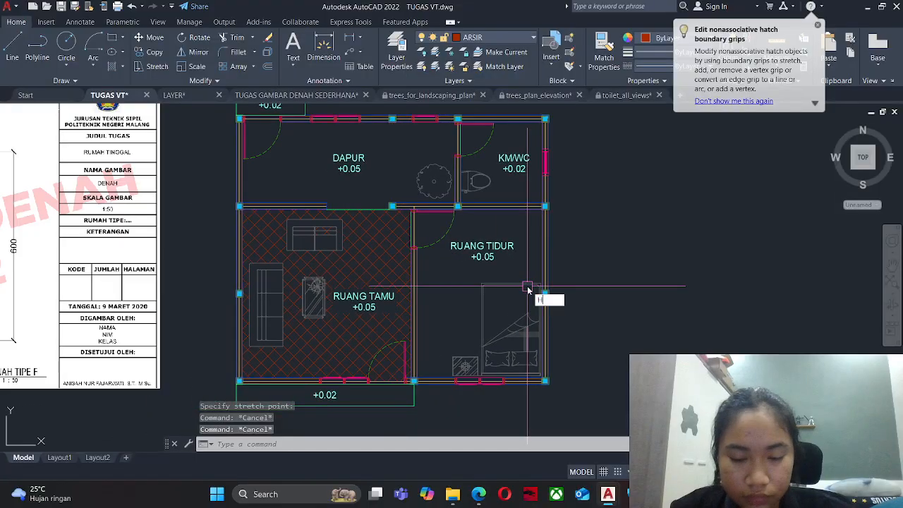
{"action": "type", "text": "h"}
{"action": "key", "text": "Return"}
{"action": "middle_click_drag", "start_coordinate": [472, 286], "coordinate": [670, 326]}
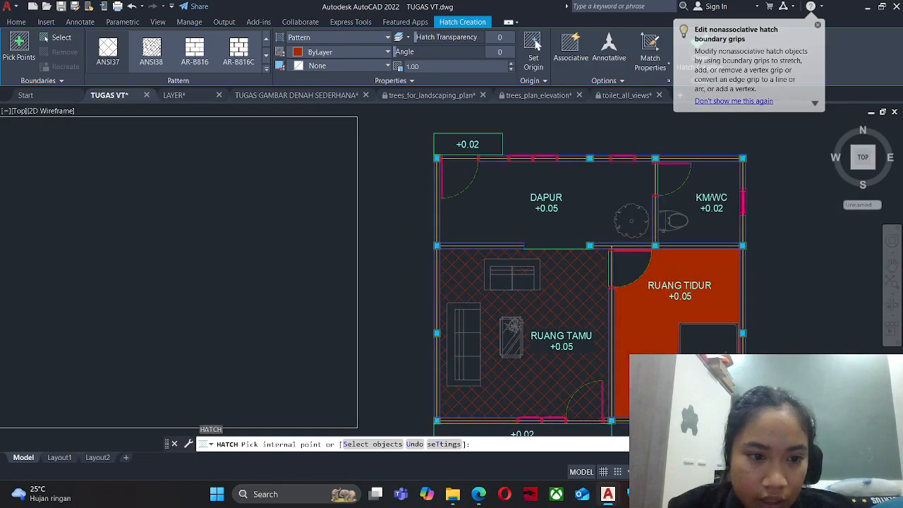
{"action": "middle_click_drag", "start_coordinate": [508, 297], "coordinate": [562, 247]}
{"action": "left_click", "coordinate": [562, 247]}
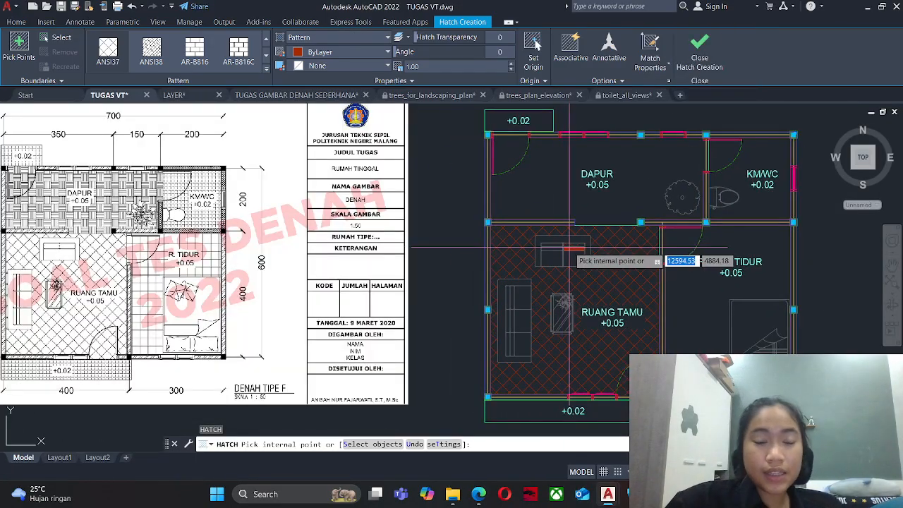
{"action": "scroll", "coordinate": [161, 268], "scroll_direction": "up", "scroll_amount": 2}
{"action": "scroll", "coordinate": [158, 267], "scroll_direction": "up", "scroll_amount": 1}
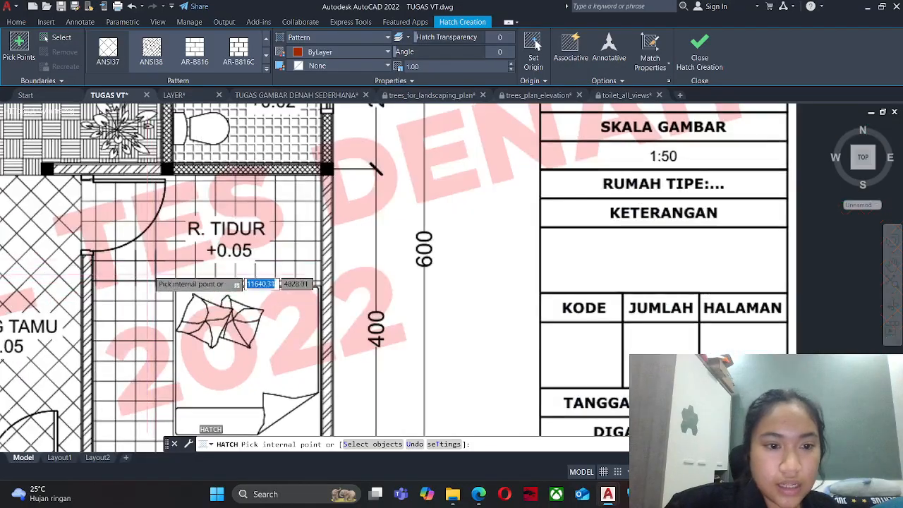
{"action": "scroll", "coordinate": [162, 254], "scroll_direction": "down", "scroll_amount": 4}
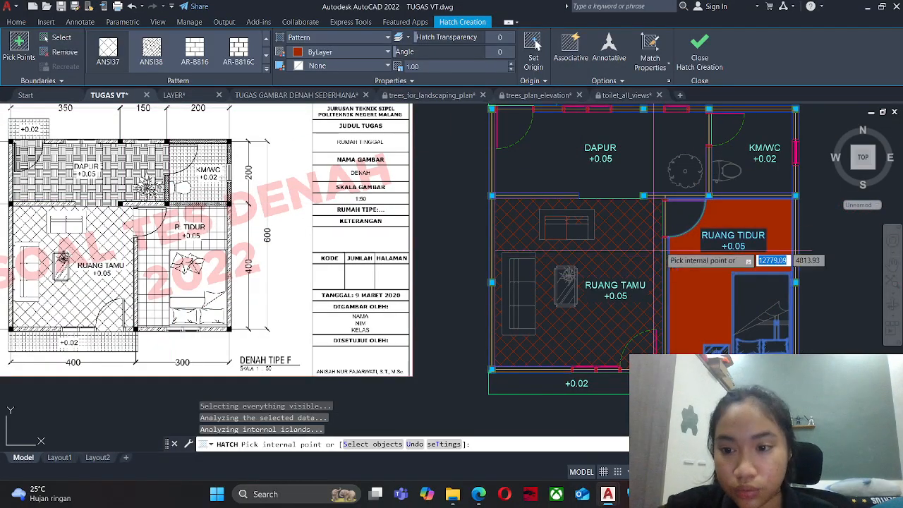
{"action": "scroll", "coordinate": [655, 250], "scroll_direction": "up", "scroll_amount": 1}
{"action": "scroll", "coordinate": [671, 248], "scroll_direction": "up", "scroll_amount": 1}
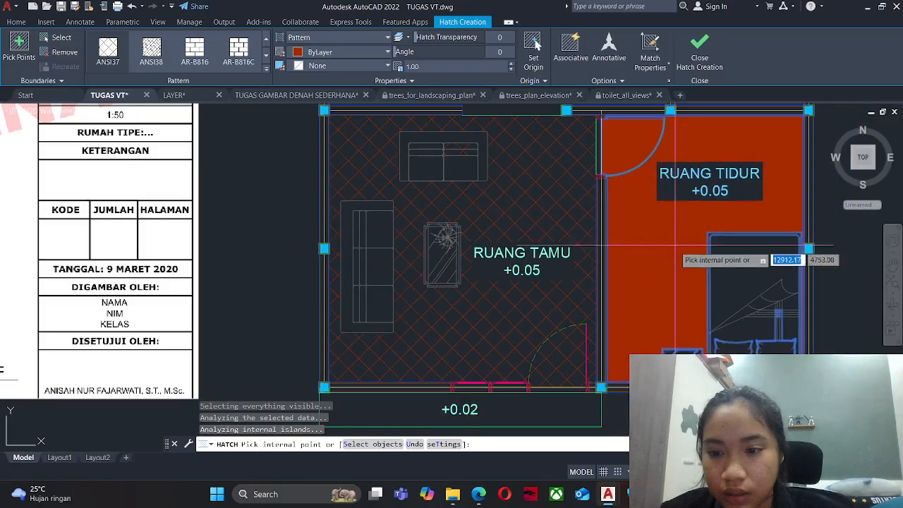
{"action": "key", "text": "Escape"}
Set the RUANG TIDUR floor hatch's angle to 45 and its scale to 170, after trying a scale of 150.
{"action": "double_click", "coordinate": [668, 252]}
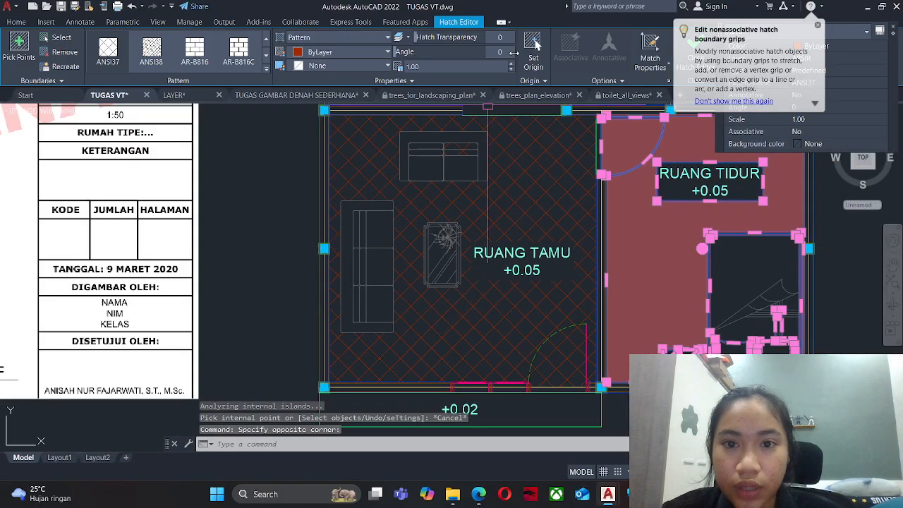
{"action": "type", "text": "45"}
{"action": "key", "text": "Return"}
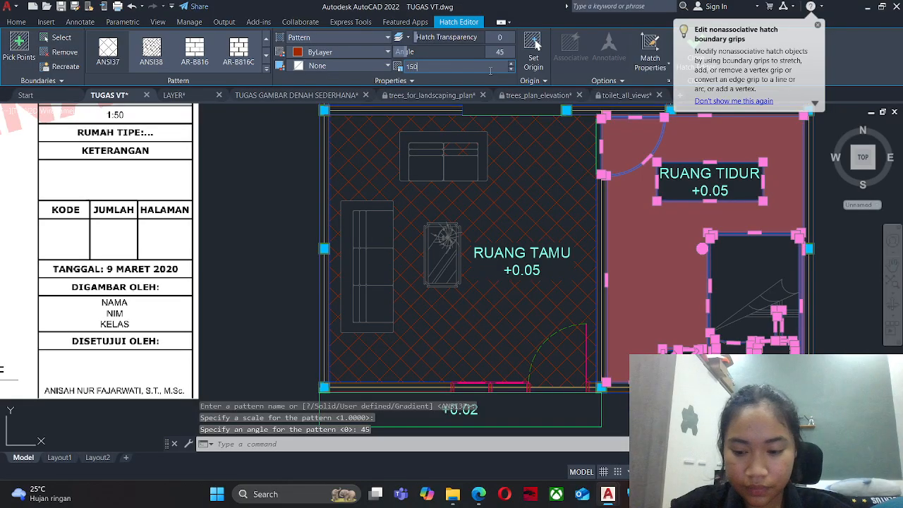
{"action": "key", "text": "Return"}
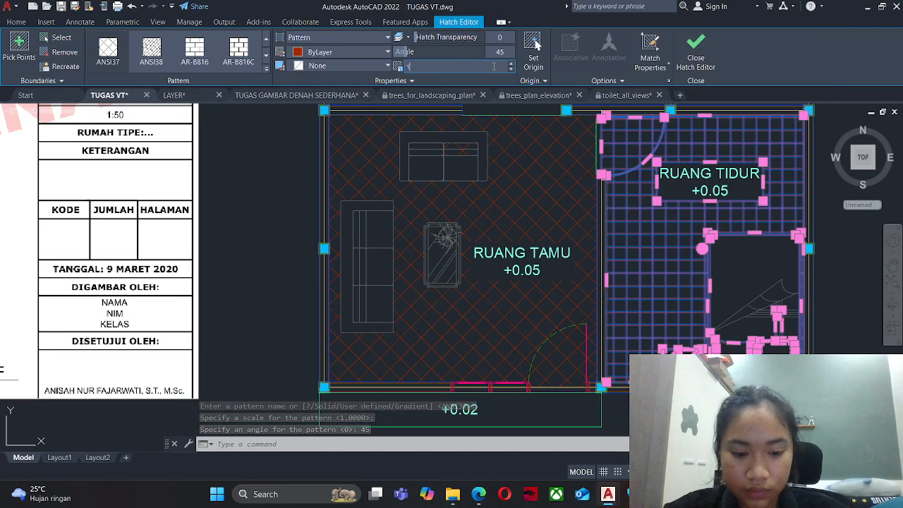
{"action": "type", "text": "175"}
{"action": "key", "text": "Return"}
{"action": "key", "text": "Escape"}
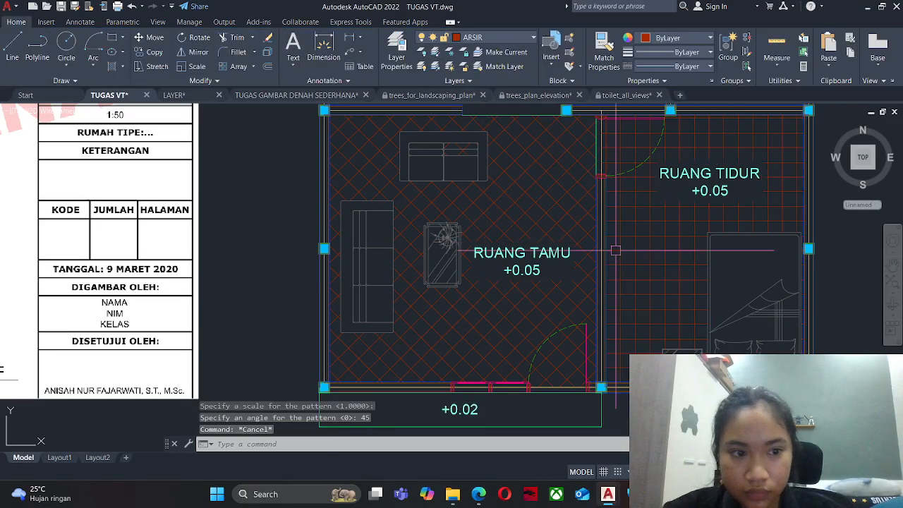
Compare the RUANG TIDUR tile size with the reference plan and set that floor hatch's scale to 200.
{"action": "scroll", "coordinate": [626, 256], "scroll_direction": "down", "scroll_amount": 5}
{"action": "scroll", "coordinate": [625, 256], "scroll_direction": "up", "scroll_amount": 4}
{"action": "scroll", "coordinate": [626, 256], "scroll_direction": "down", "scroll_amount": 4}
{"action": "scroll", "coordinate": [628, 257], "scroll_direction": "up", "scroll_amount": 2}
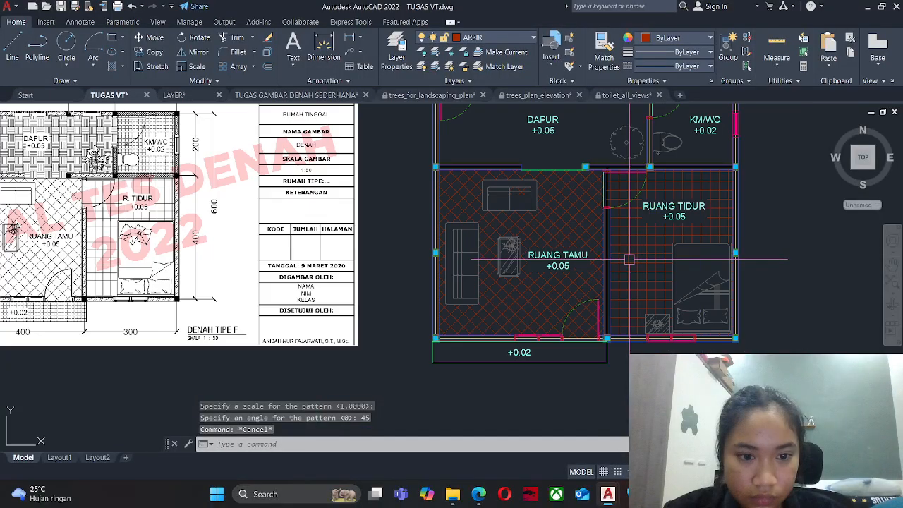
{"action": "scroll", "coordinate": [64, 182], "scroll_direction": "up", "scroll_amount": 4}
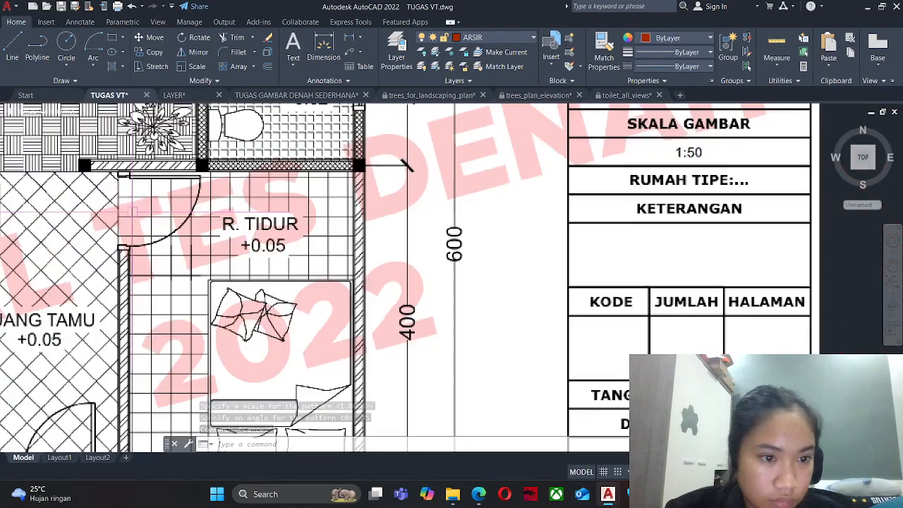
{"action": "scroll", "coordinate": [111, 212], "scroll_direction": "down", "scroll_amount": 4}
{"action": "middle_click_drag", "start_coordinate": [624, 266], "coordinate": [611, 261]}
{"action": "left_click", "coordinate": [639, 264]}
{"action": "scroll", "coordinate": [639, 264], "scroll_direction": "up", "scroll_amount": 2}
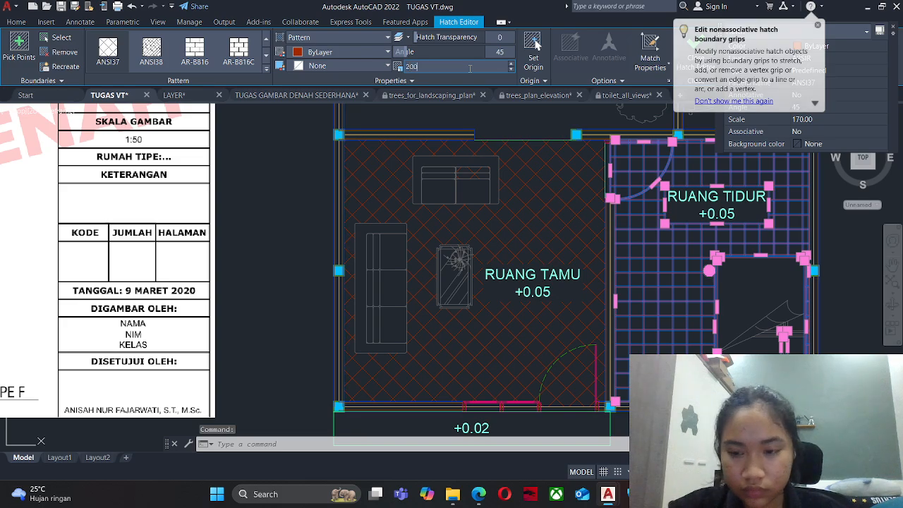
{"action": "key", "text": "Return"}
{"action": "key", "text": "Escape"}
Set the RUANG TAMU floor hatch's scale to 200.
{"action": "left_click", "coordinate": [499, 230]}
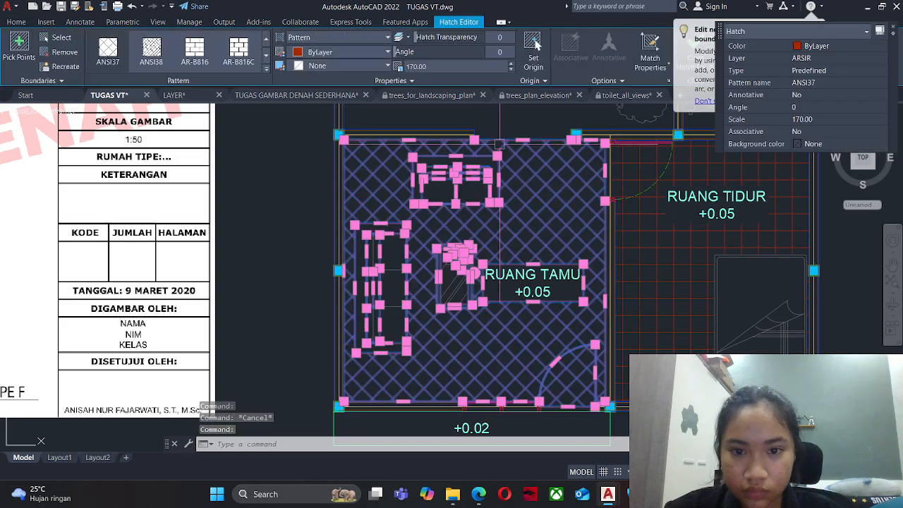
{"action": "type", "text": "200"}
{"action": "key", "text": "Return"}
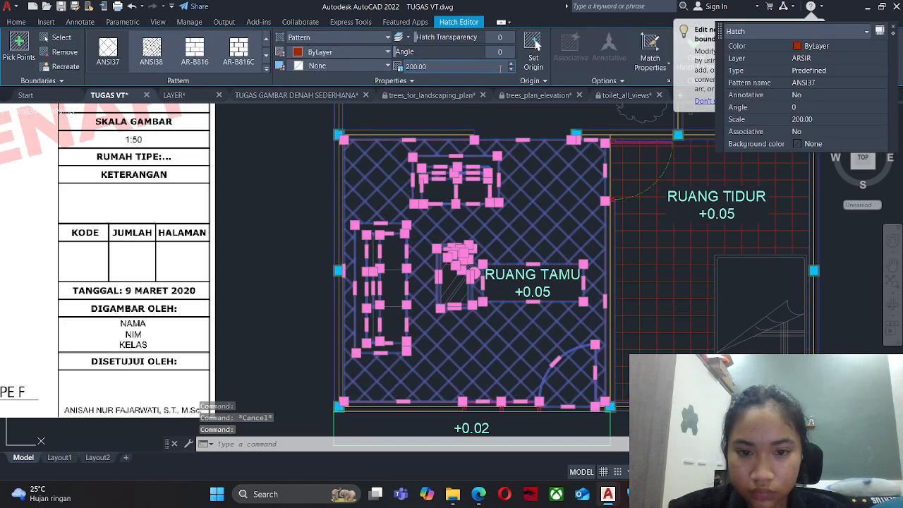
{"action": "key", "text": "Escape"}
{"action": "scroll", "coordinate": [486, 149], "scroll_direction": "up", "scroll_amount": 4}
{"action": "scroll", "coordinate": [438, 189], "scroll_direction": "up", "scroll_amount": 3}
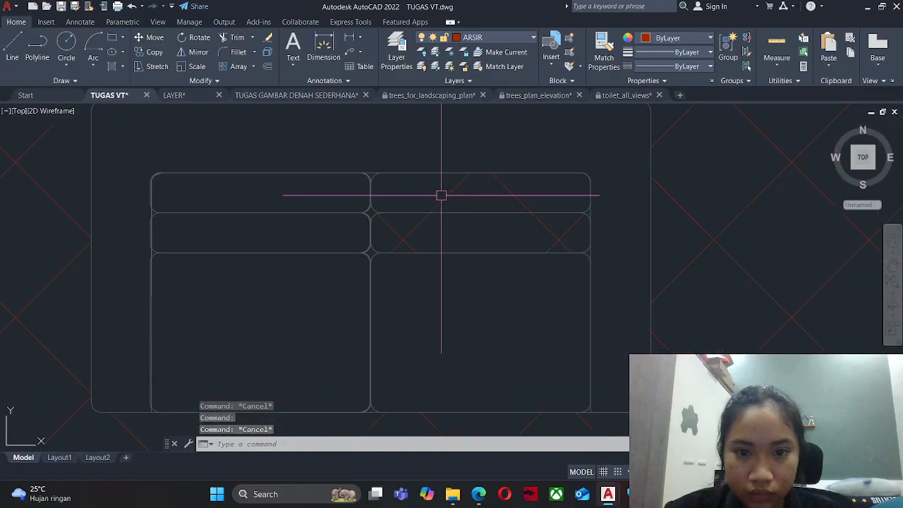
{"action": "left_click", "coordinate": [442, 195]}
{"action": "key", "text": "Escape"}
{"action": "left_click", "coordinate": [463, 178]}
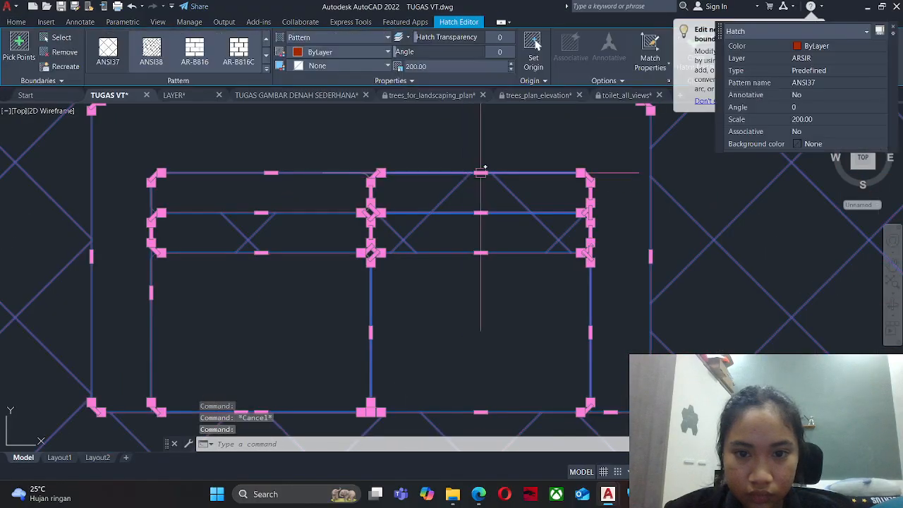
{"action": "left_click", "coordinate": [481, 173]}
{"action": "key", "text": "Escape"}
{"action": "key", "text": "Escape"}
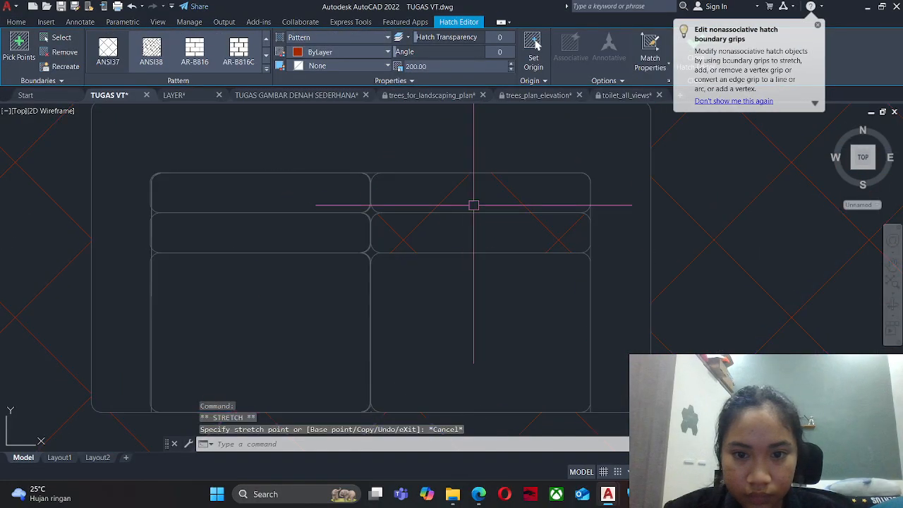
Stretch the RUANG TAMU floor hatch's boundary to clear the hatch lines from the sofa's right-hand back cushions.
{"action": "left_click", "coordinate": [480, 248]}
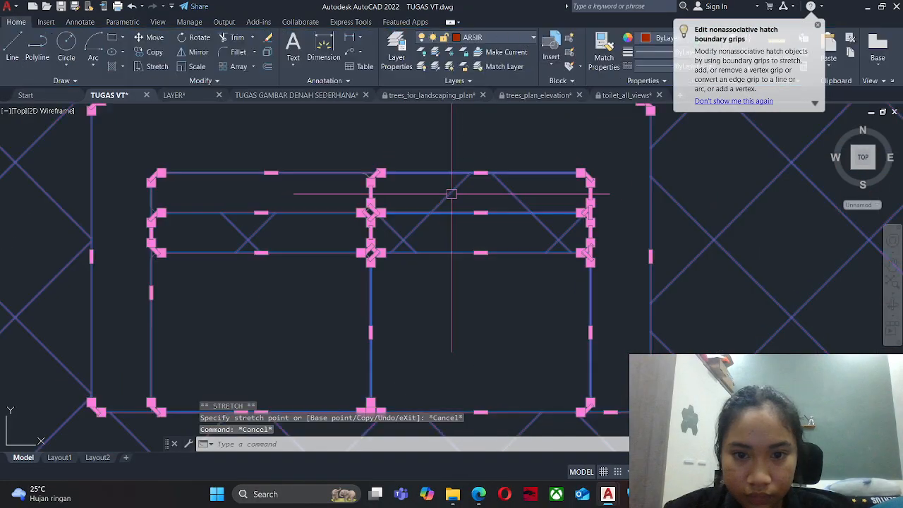
{"action": "left_click", "coordinate": [480, 252]}
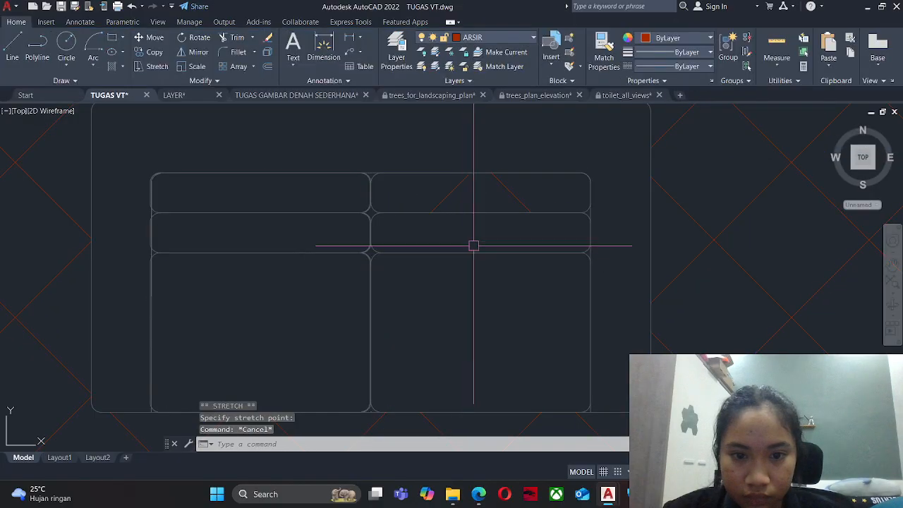
{"action": "left_click", "coordinate": [473, 186]}
{"action": "left_click", "coordinate": [461, 185]}
{"action": "left_click", "coordinate": [481, 212]}
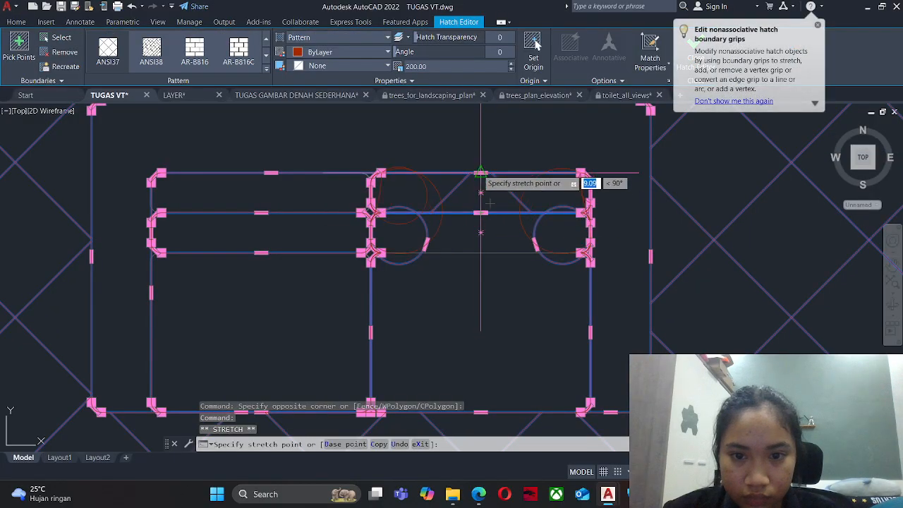
{"action": "key", "text": "Escape"}
{"action": "key", "text": "Escape"}
{"action": "scroll", "coordinate": [388, 201], "scroll_direction": "down", "scroll_amount": 7}
{"action": "mouse_move", "coordinate": [610, 344]}
{"action": "middle_mouse_down"}
{"action": "mouse_move", "coordinate": [526, 278]}
{"action": "mouse_move", "coordinate": [533, 258]}
{"action": "mouse_move", "coordinate": [553, 255]}
{"action": "middle_mouse_up"}
{"action": "scroll", "coordinate": [542, 286], "scroll_direction": "down", "scroll_amount": 4}
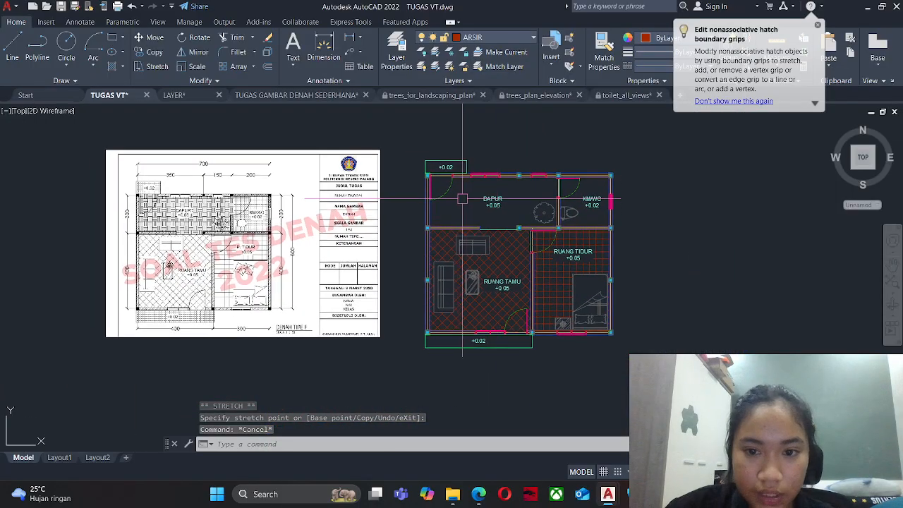
Start a new hatch with the CROSS pattern, using the KM/WC floor tiles in the reference plan as a guide.
{"action": "scroll", "coordinate": [458, 199], "scroll_direction": "up", "scroll_amount": 2}
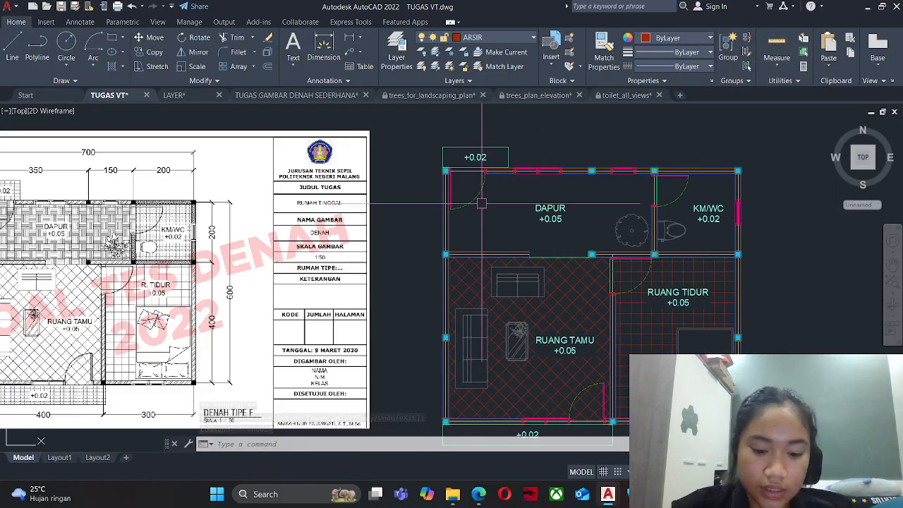
{"action": "type", "text": "h"}
{"action": "key", "text": "Return"}
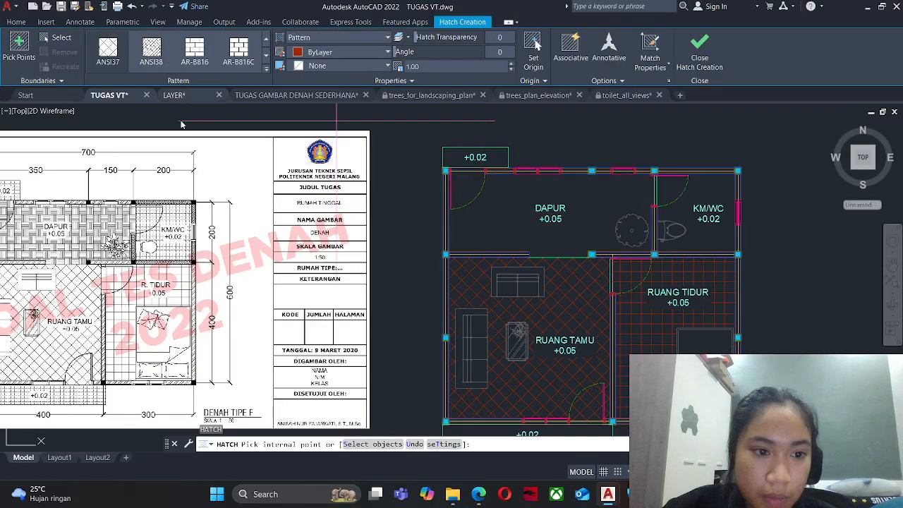
{"action": "scroll", "coordinate": [151, 258], "scroll_direction": "up", "scroll_amount": 8}
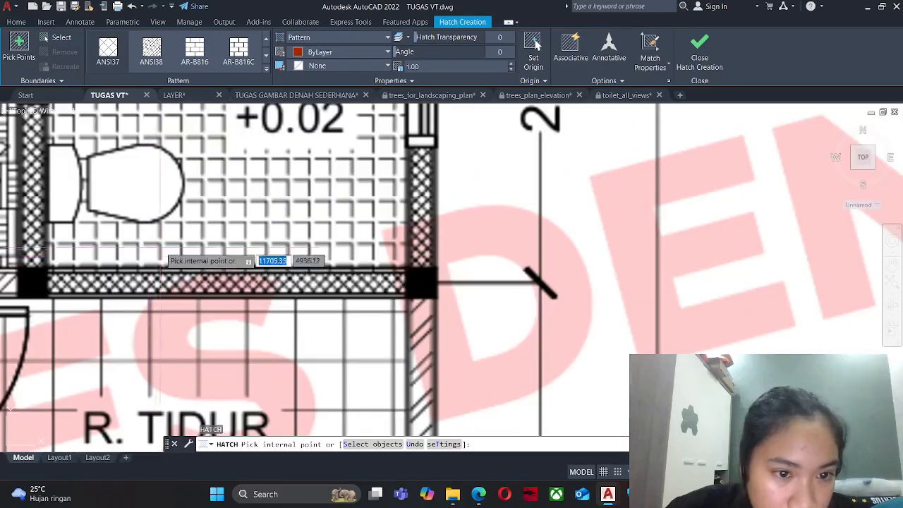
{"action": "left_click", "coordinate": [269, 62]}
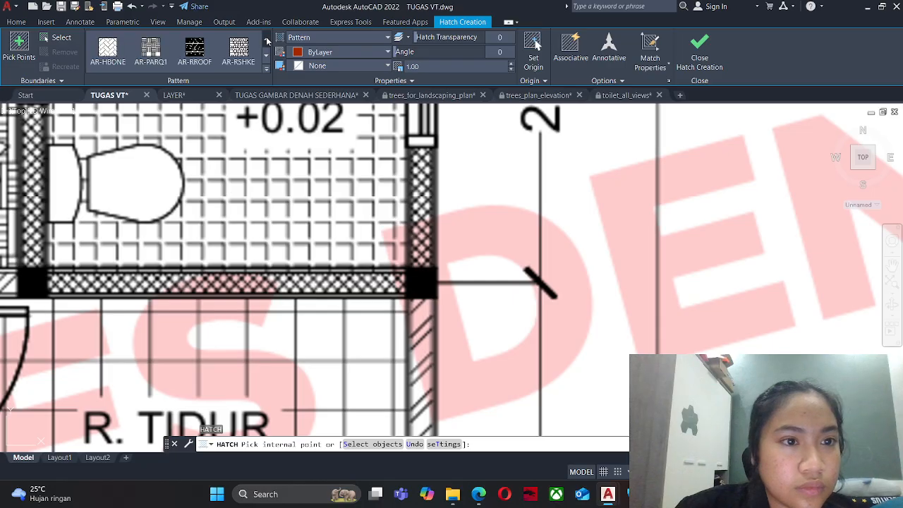
{"action": "left_click", "coordinate": [267, 41]}
{"action": "left_click", "coordinate": [268, 41]}
{"action": "left_click", "coordinate": [268, 55]}
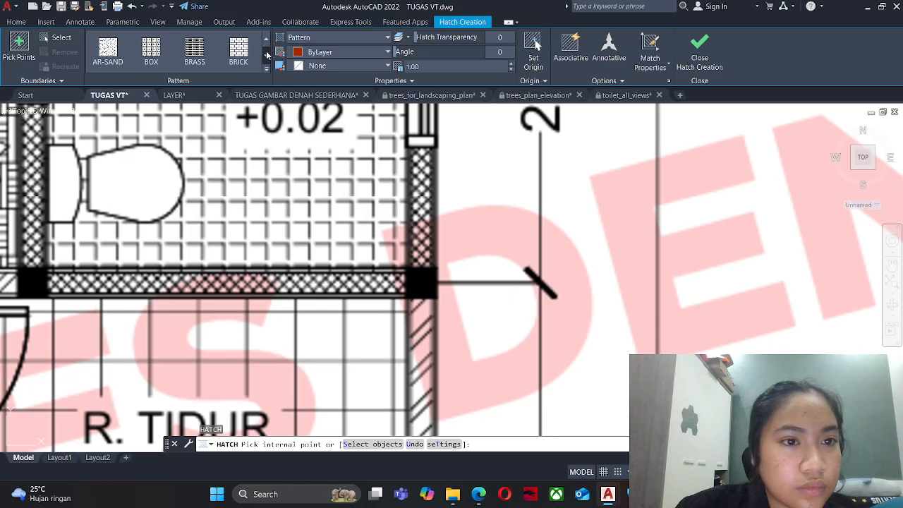
{"action": "left_click", "coordinate": [267, 70]}
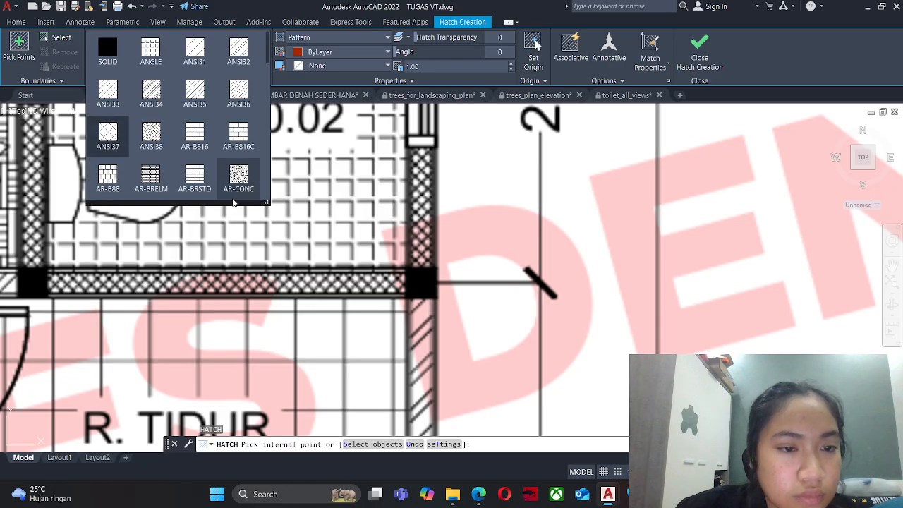
{"action": "scroll", "coordinate": [221, 130], "scroll_direction": "down", "scroll_amount": 1}
{"action": "scroll", "coordinate": [211, 143], "scroll_direction": "down", "scroll_amount": 2}
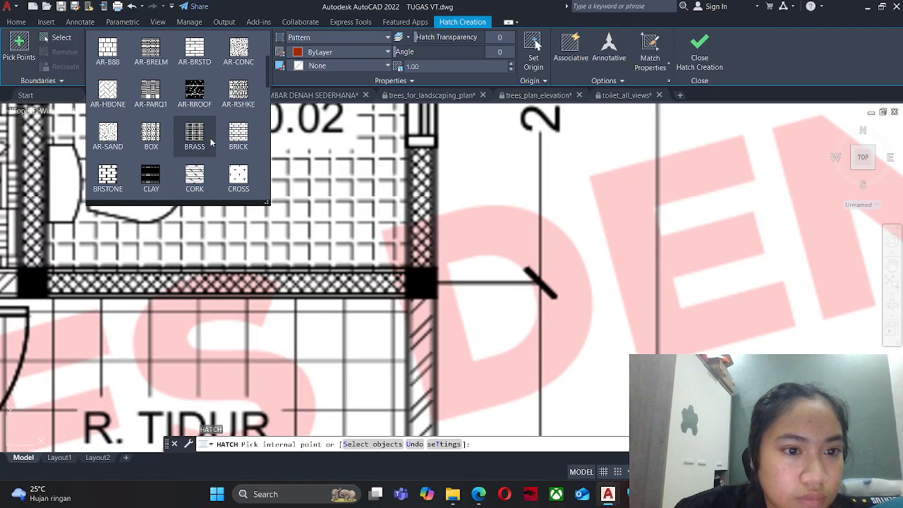
{"action": "scroll", "coordinate": [210, 148], "scroll_direction": "down", "scroll_amount": 1}
{"action": "scroll", "coordinate": [210, 153], "scroll_direction": "down", "scroll_amount": 1}
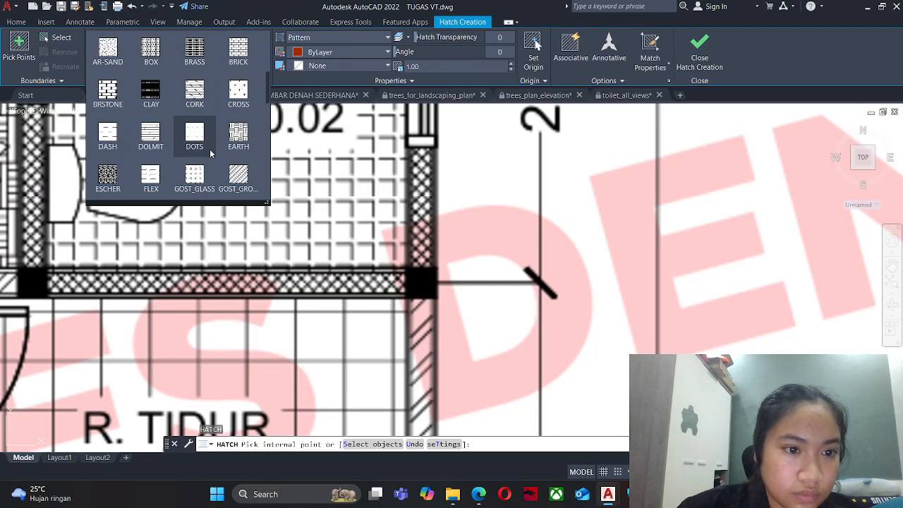
{"action": "scroll", "coordinate": [210, 153], "scroll_direction": "down", "scroll_amount": 4}
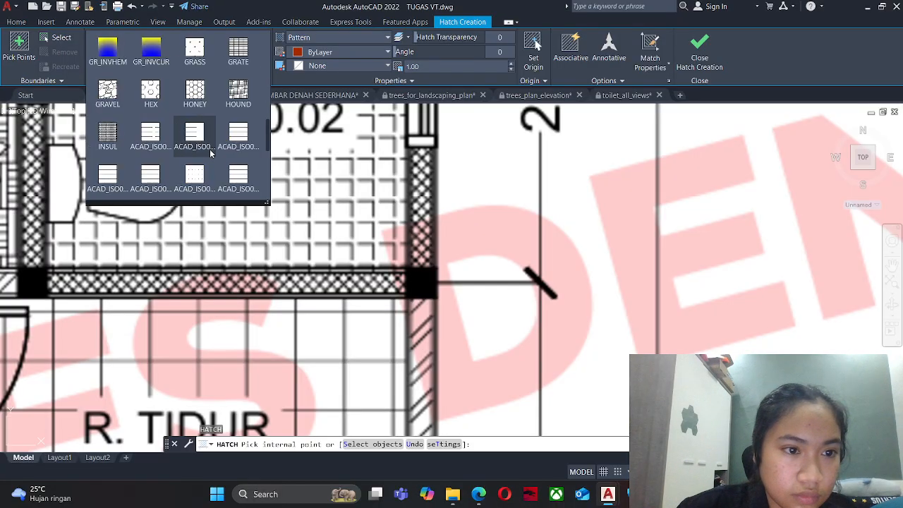
{"action": "scroll", "coordinate": [210, 153], "scroll_direction": "down", "scroll_amount": 6}
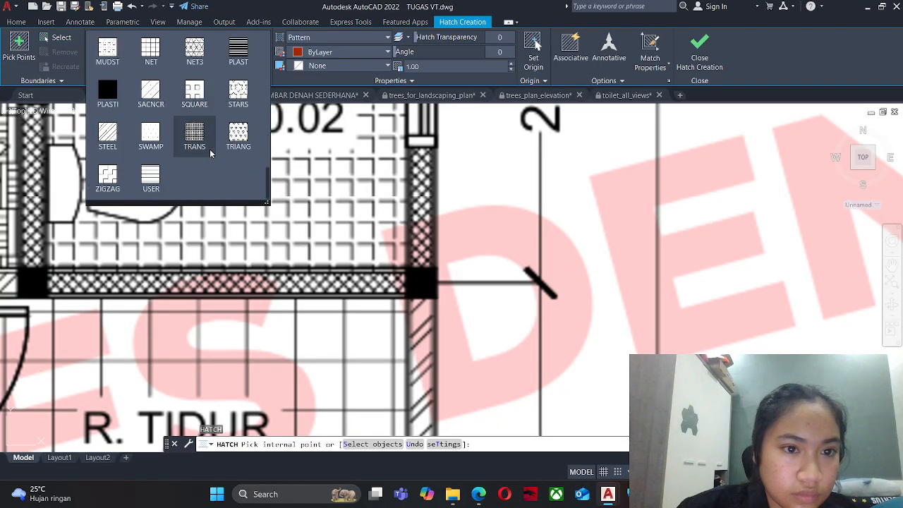
{"action": "scroll", "coordinate": [210, 153], "scroll_direction": "up", "scroll_amount": 7}
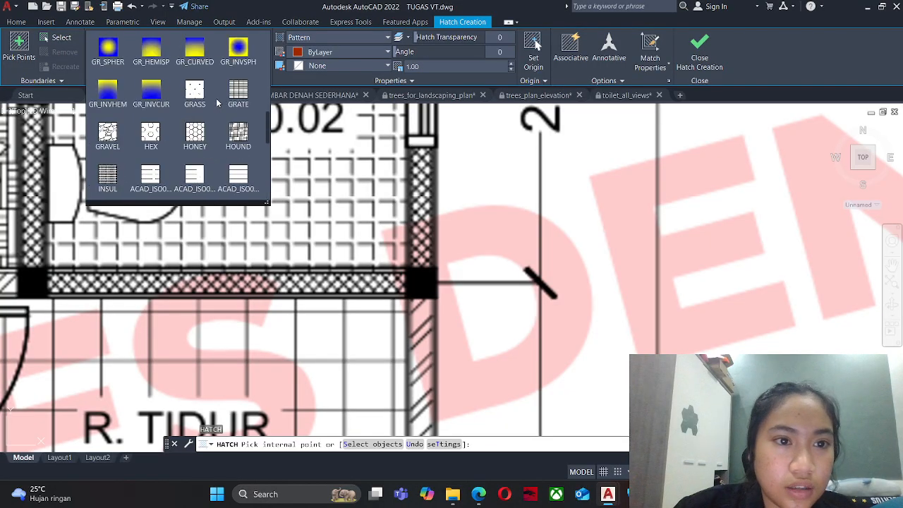
{"action": "scroll", "coordinate": [217, 103], "scroll_direction": "up", "scroll_amount": 4}
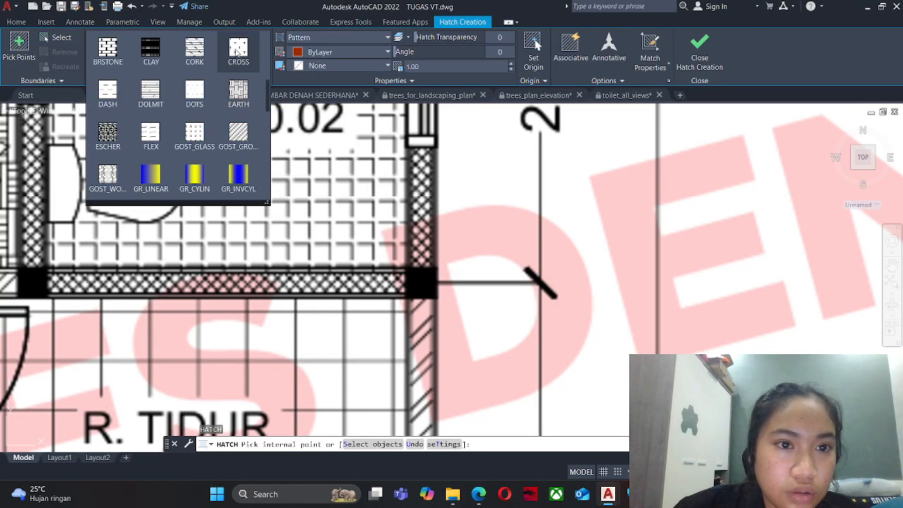
{"action": "left_click", "coordinate": [237, 53]}
Apply the hatch to the KM/WC floor around the toilet and set its scale to 100.
{"action": "scroll", "coordinate": [231, 195], "scroll_direction": "down", "scroll_amount": 8}
{"action": "middle_click_drag", "start_coordinate": [496, 210], "coordinate": [407, 209]}
{"action": "scroll", "coordinate": [690, 157], "scroll_direction": "up", "scroll_amount": 4}
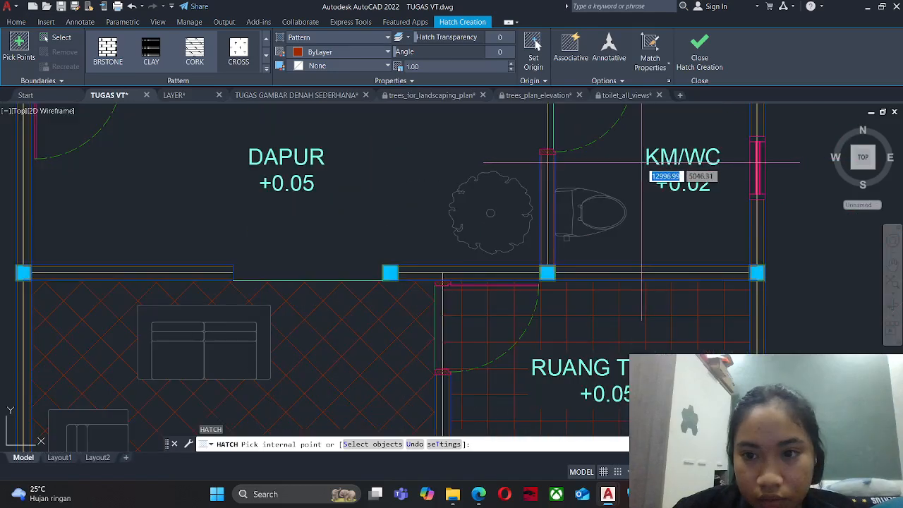
{"action": "left_click", "coordinate": [641, 164]}
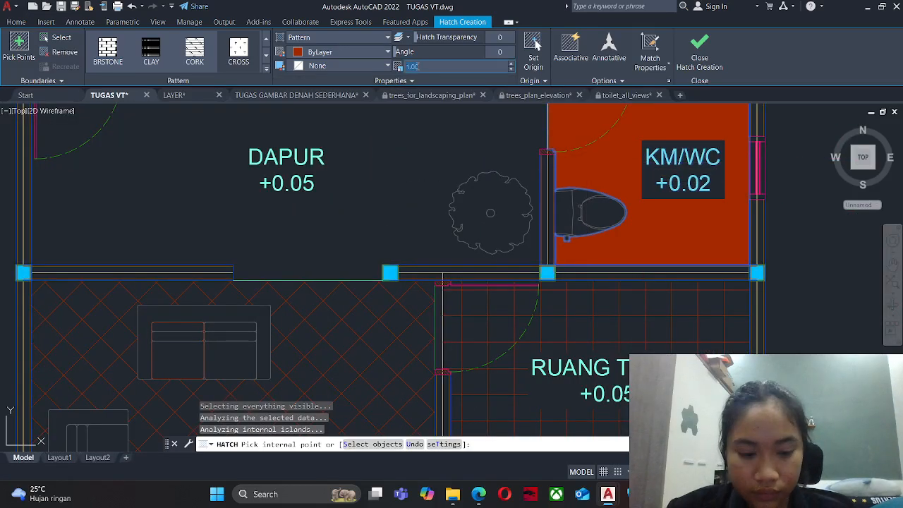
{"action": "type", "text": "100.00"}
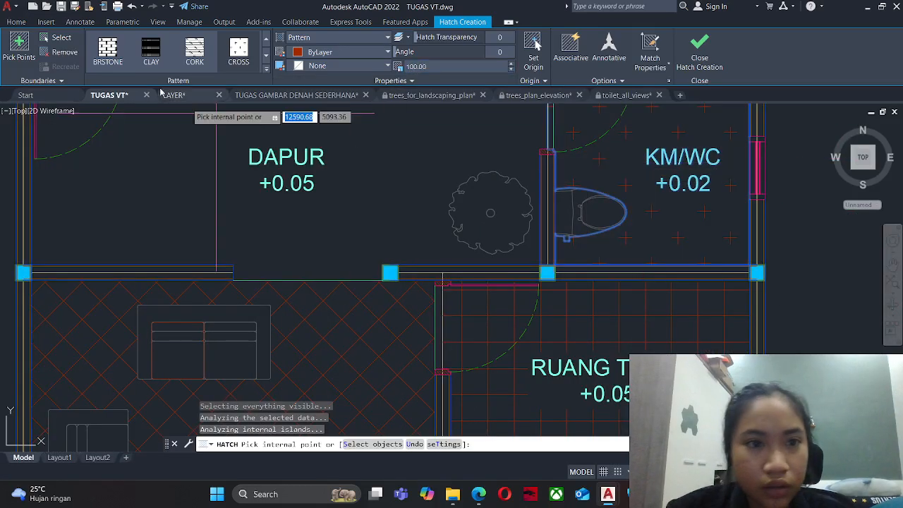
Preview alternative hatch patterns on the KM/WC floor to look for one matching the reference tiles.
{"action": "left_click", "coordinate": [266, 69]}
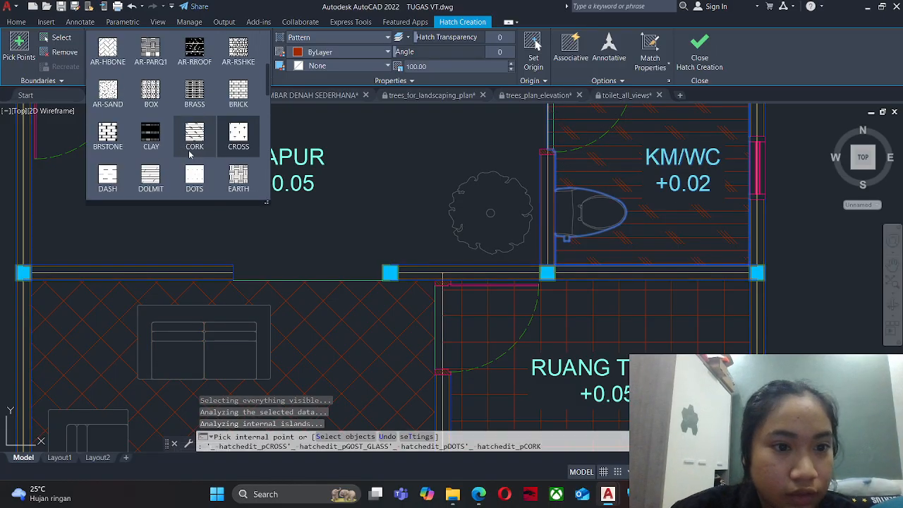
{"action": "scroll", "coordinate": [189, 154], "scroll_direction": "up", "scroll_amount": 1}
{"action": "scroll", "coordinate": [187, 141], "scroll_direction": "up", "scroll_amount": 1}
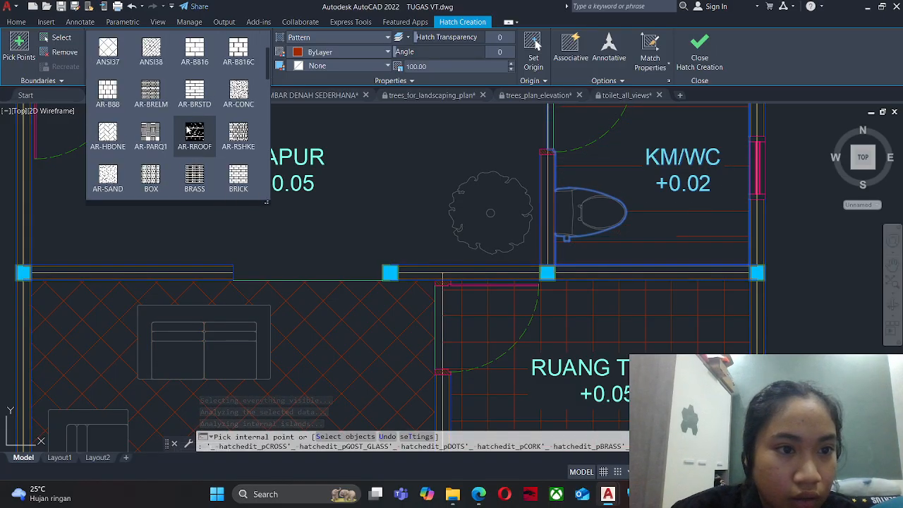
{"action": "scroll", "coordinate": [189, 127], "scroll_direction": "up", "scroll_amount": 2}
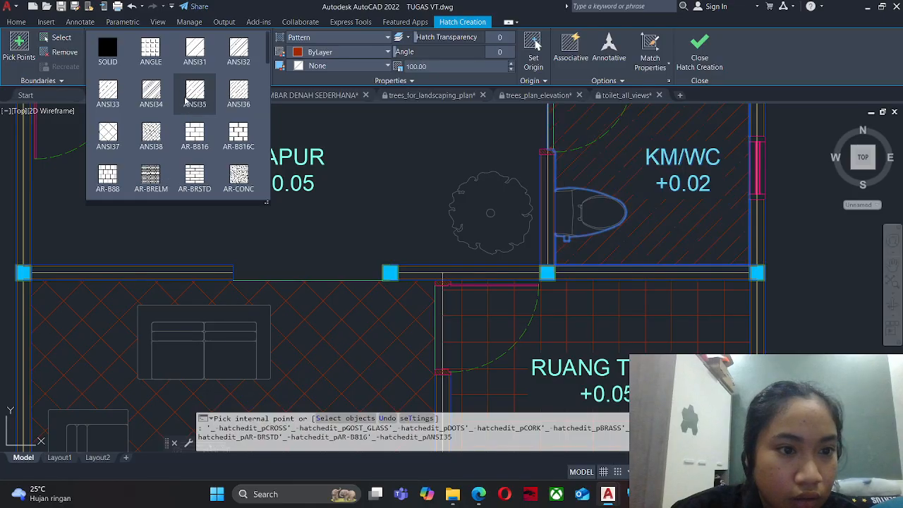
{"action": "scroll", "coordinate": [211, 127], "scroll_direction": "down", "scroll_amount": 2}
{"action": "scroll", "coordinate": [233, 155], "scroll_direction": "down", "scroll_amount": 1}
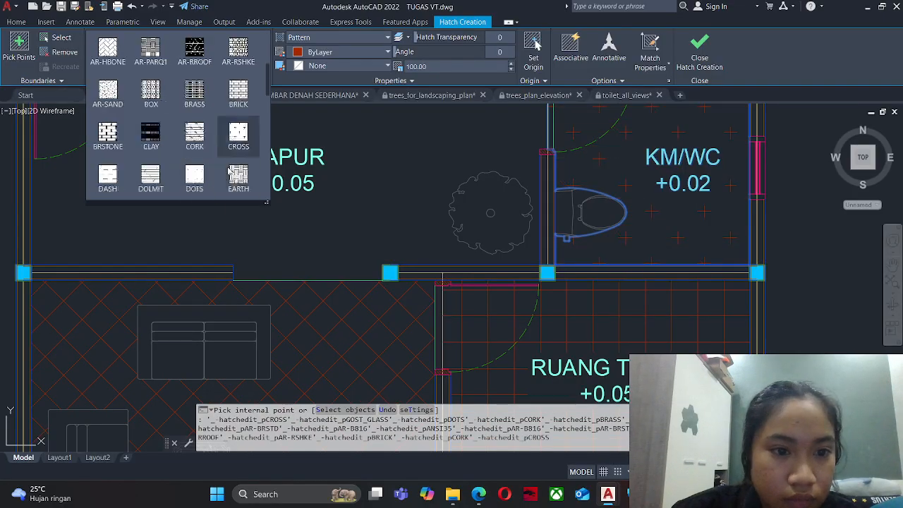
{"action": "scroll", "coordinate": [207, 170], "scroll_direction": "down", "scroll_amount": 2}
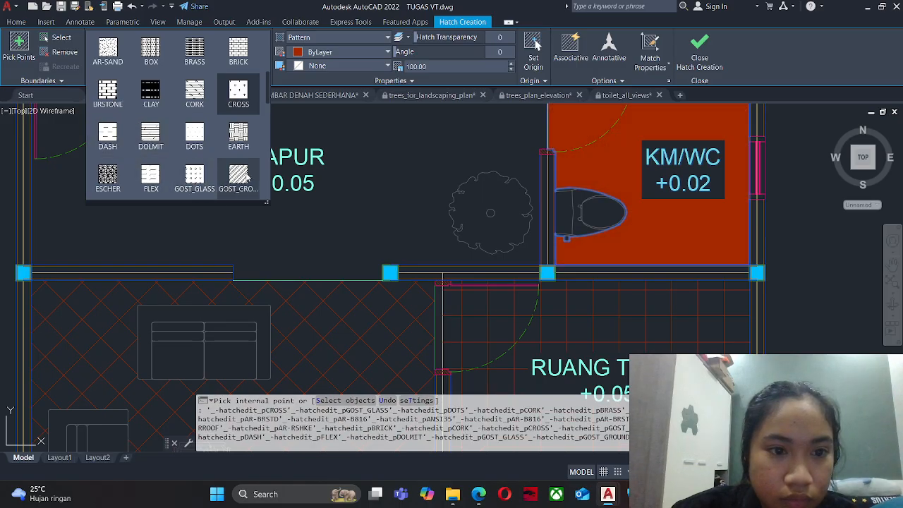
{"action": "scroll", "coordinate": [199, 176], "scroll_direction": "down", "scroll_amount": 2}
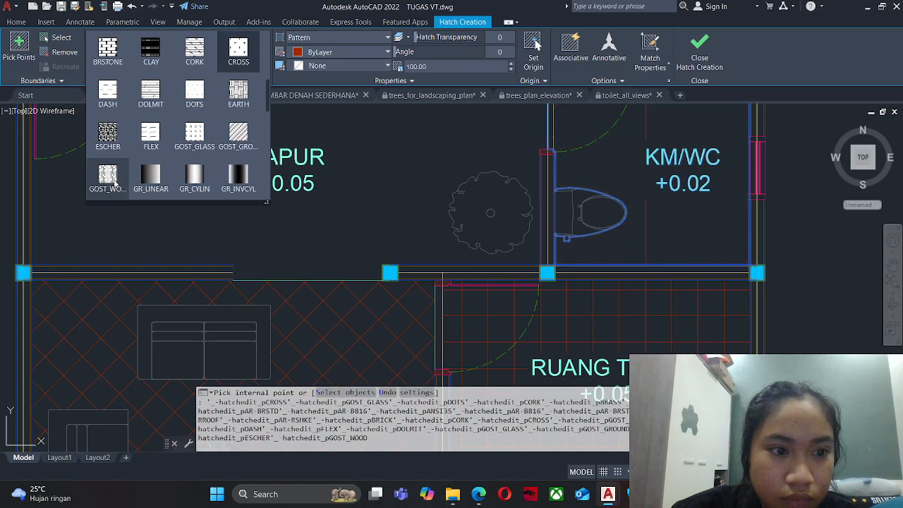
{"action": "scroll", "coordinate": [201, 177], "scroll_direction": "down", "scroll_amount": 2}
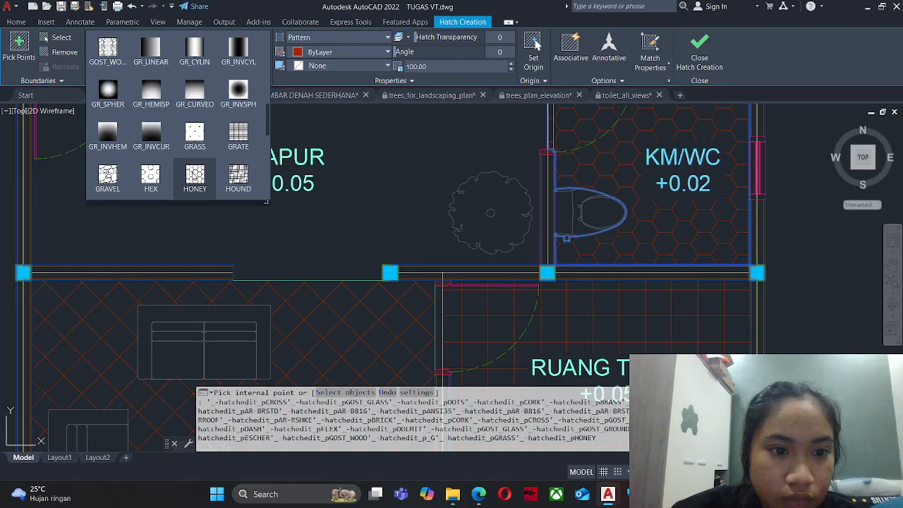
{"action": "scroll", "coordinate": [190, 178], "scroll_direction": "down", "scroll_amount": 2}
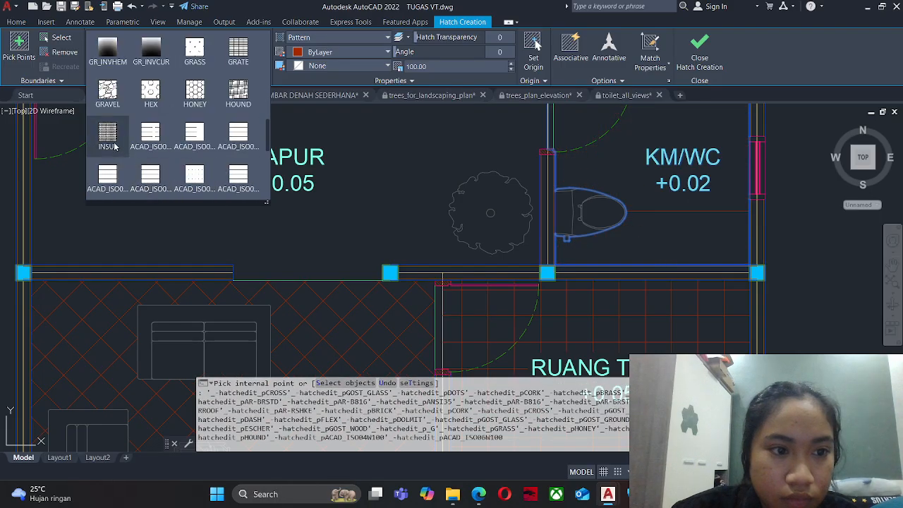
{"action": "scroll", "coordinate": [135, 147], "scroll_direction": "down", "scroll_amount": 2}
{"action": "scroll", "coordinate": [211, 190], "scroll_direction": "down", "scroll_amount": 3}
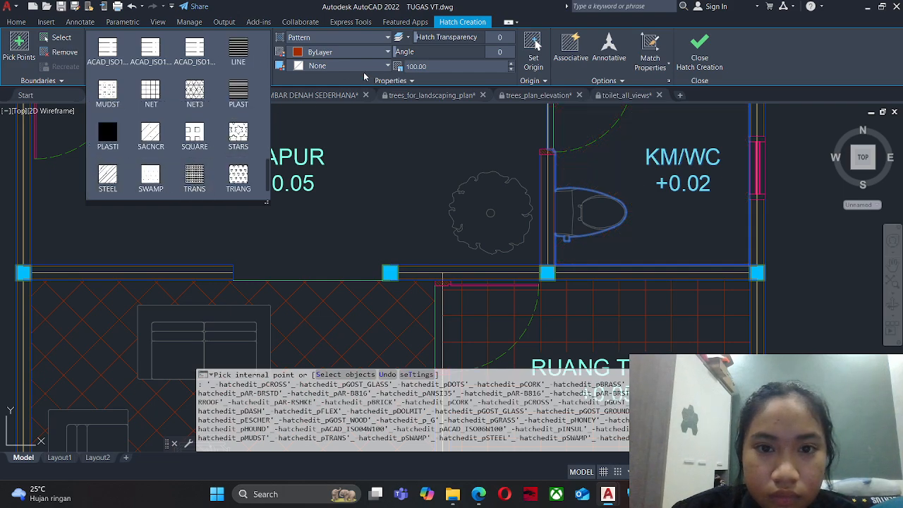
Set the KM/WC floor hatch's scale to 50.
{"action": "left_click", "coordinate": [410, 67]}
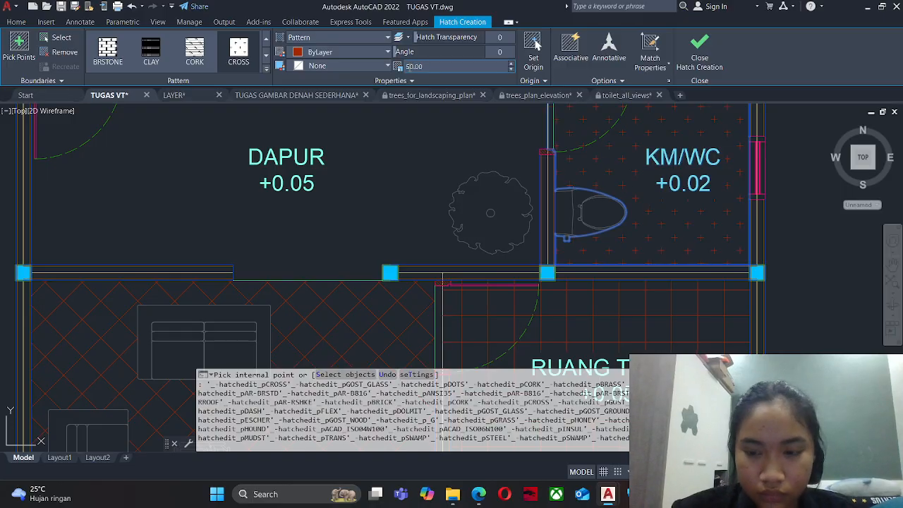
{"action": "type", "text": "50.00"}
{"action": "key", "text": "Return"}
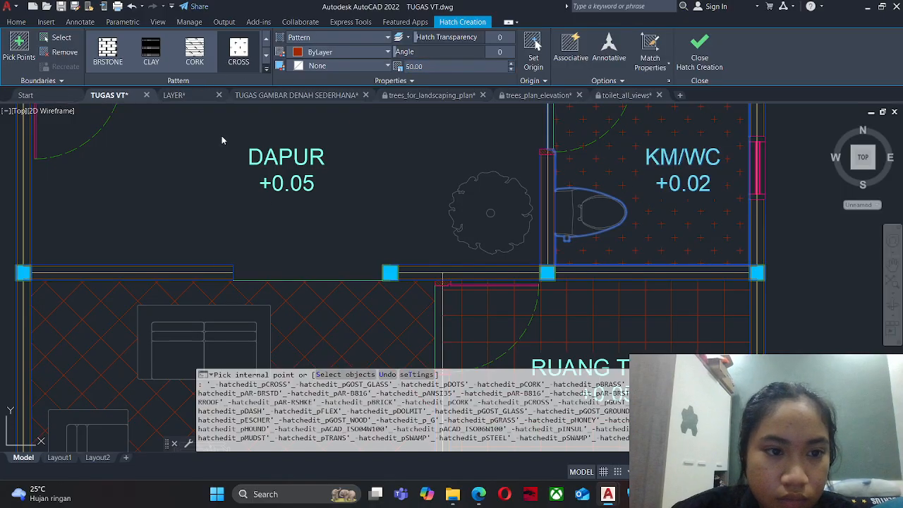
Preview further patterns for the KM/WC floor hatch, change it to the FLEX pattern and finish the hatch.
{"action": "left_click", "coordinate": [266, 69]}
{"action": "scroll", "coordinate": [237, 141], "scroll_direction": "down", "scroll_amount": 1}
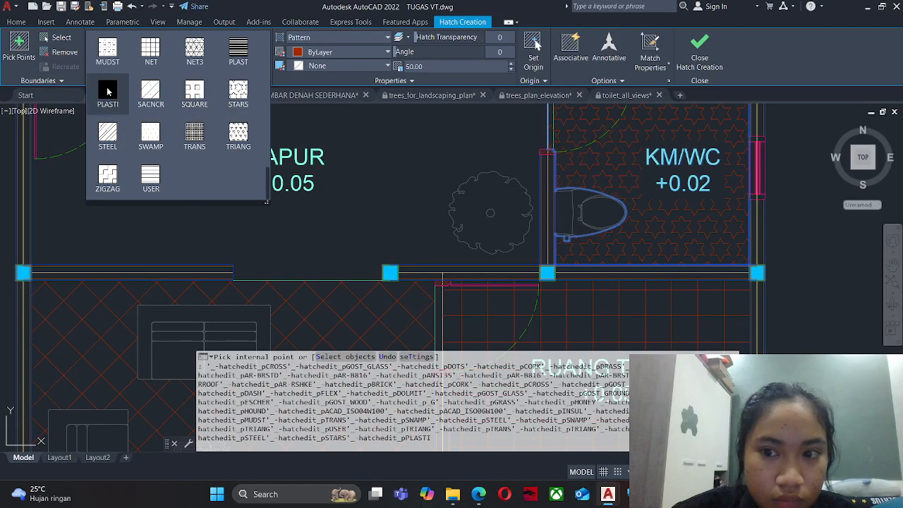
{"action": "scroll", "coordinate": [185, 103], "scroll_direction": "up", "scroll_amount": 1}
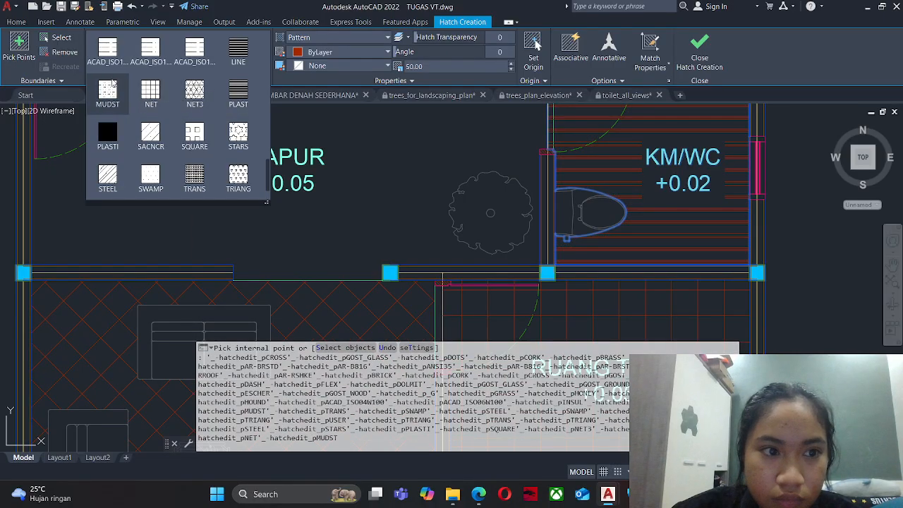
{"action": "scroll", "coordinate": [177, 102], "scroll_direction": "up", "scroll_amount": 1}
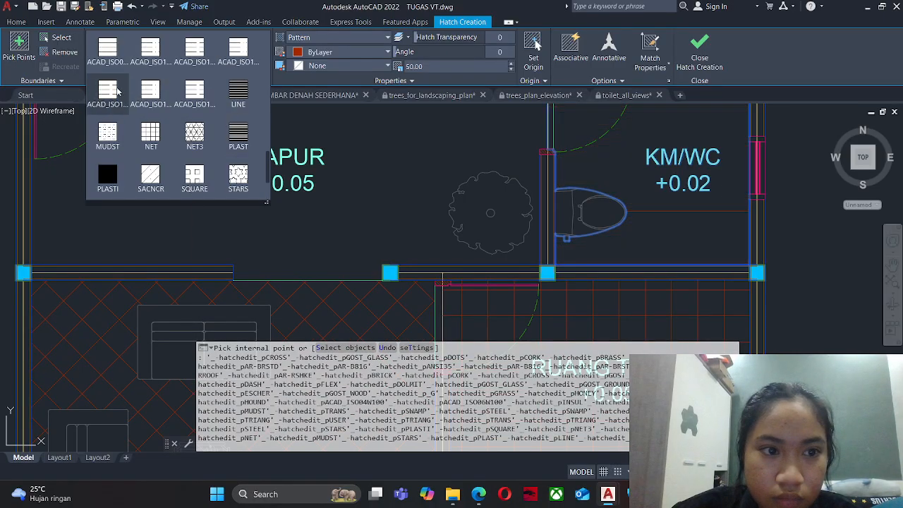
{"action": "scroll", "coordinate": [176, 102], "scroll_direction": "up", "scroll_amount": 3}
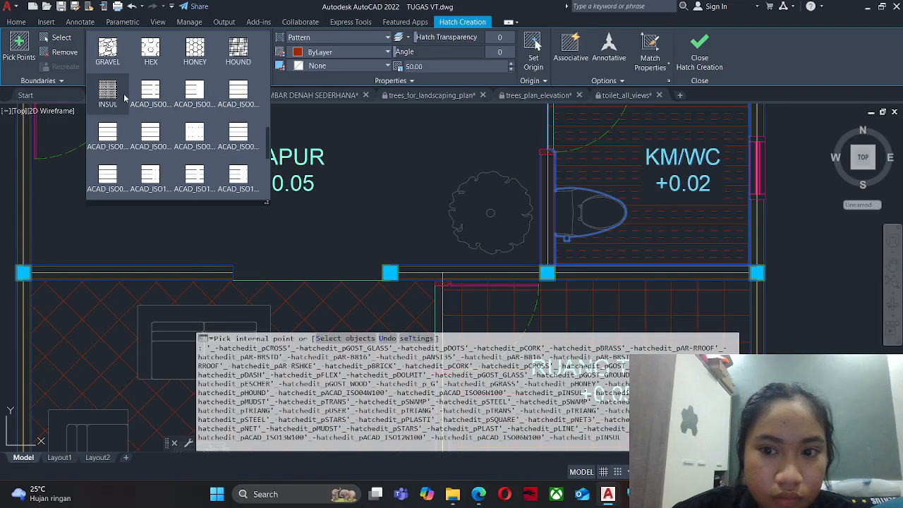
{"action": "scroll", "coordinate": [124, 99], "scroll_direction": "up", "scroll_amount": 1}
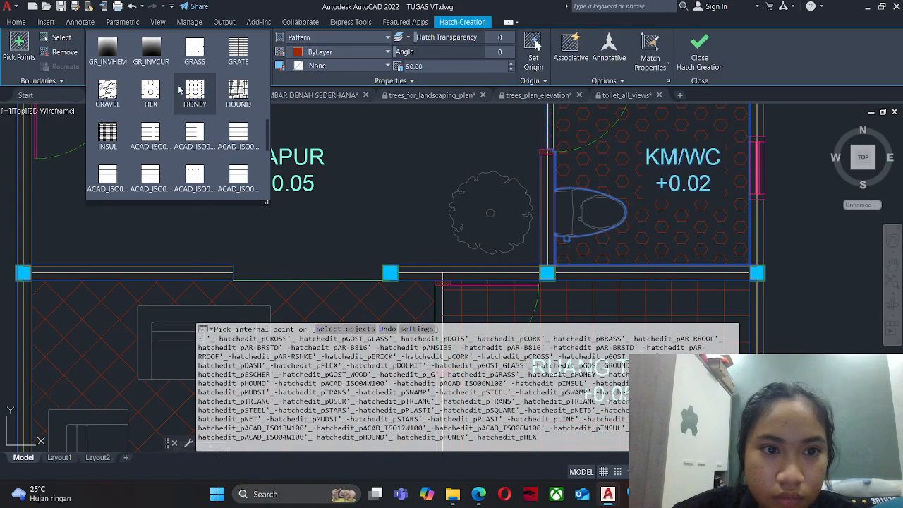
{"action": "scroll", "coordinate": [178, 99], "scroll_direction": "up", "scroll_amount": 4}
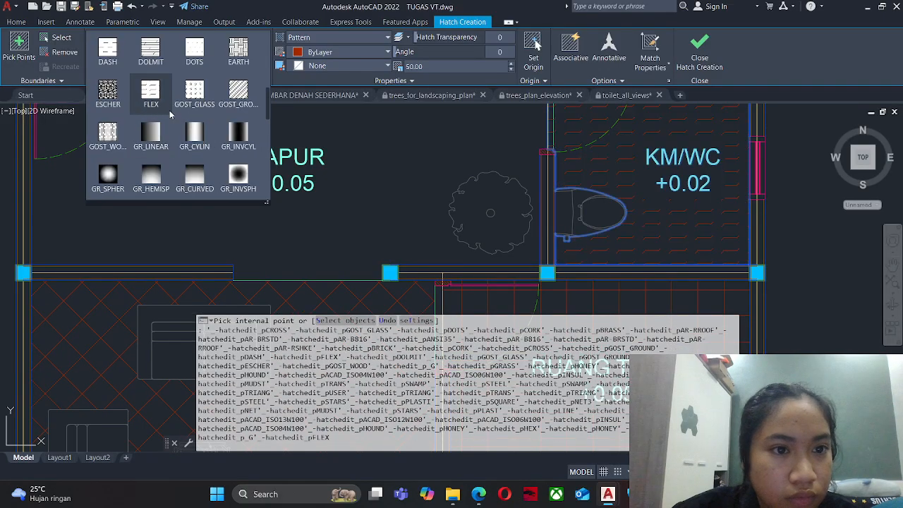
{"action": "scroll", "coordinate": [166, 104], "scroll_direction": "up", "scroll_amount": 1}
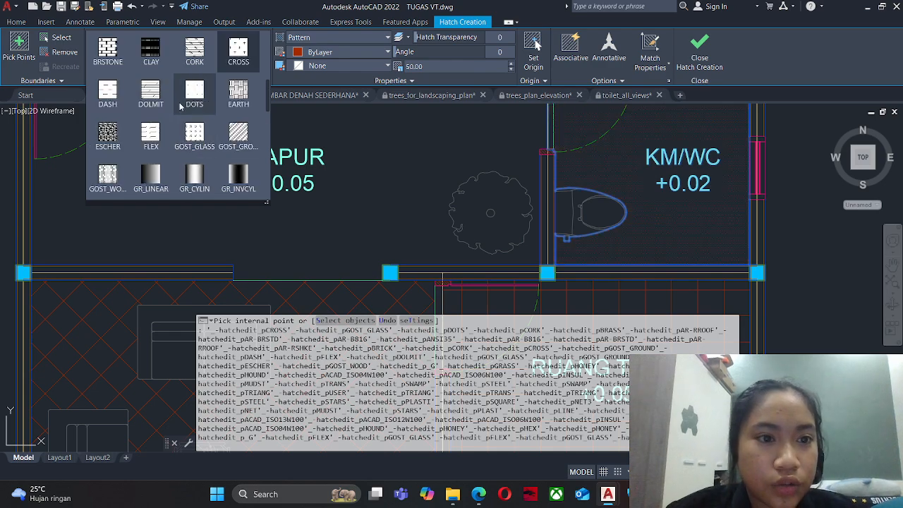
{"action": "left_click", "coordinate": [151, 135]}
{"action": "left_click", "coordinate": [453, 67]}
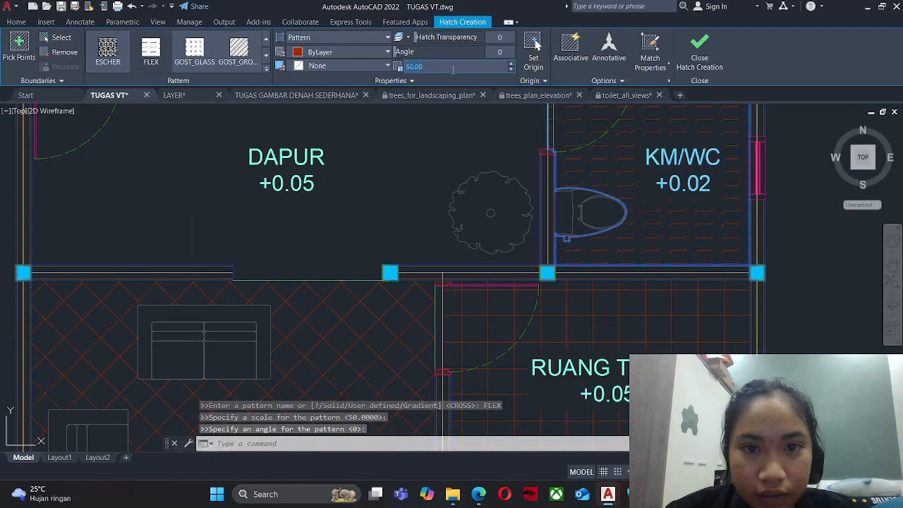
{"action": "left_click", "coordinate": [594, 165]}
{"action": "key", "text": "Escape"}
{"action": "key", "text": "Escape"}
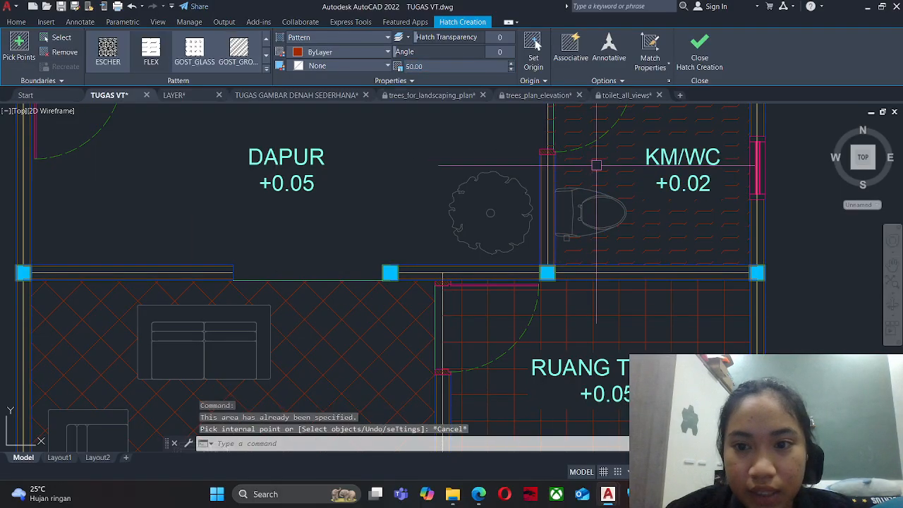
Set the scale of the KM/WC floor's FLEX hatch to 20.
{"action": "left_click", "coordinate": [598, 156]}
{"action": "left_click", "coordinate": [434, 65]}
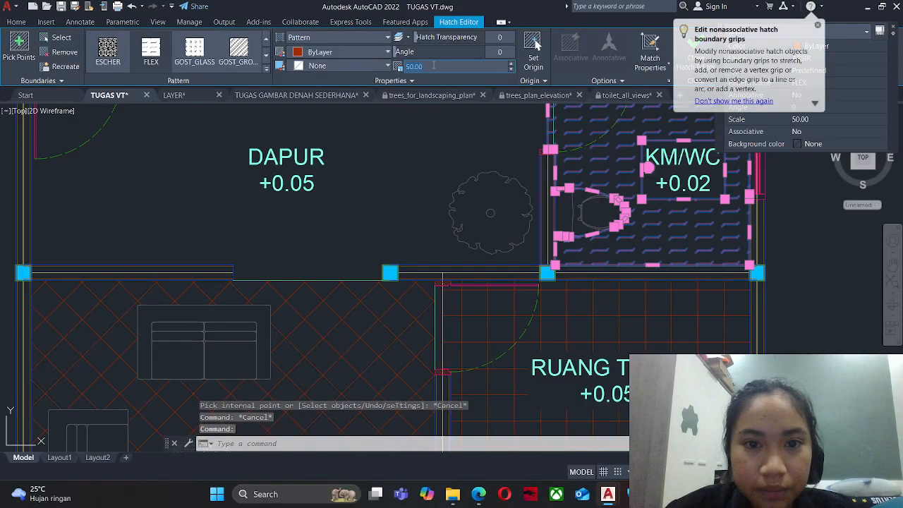
{"action": "type", "text": "20"}
{"action": "key", "text": "Return"}
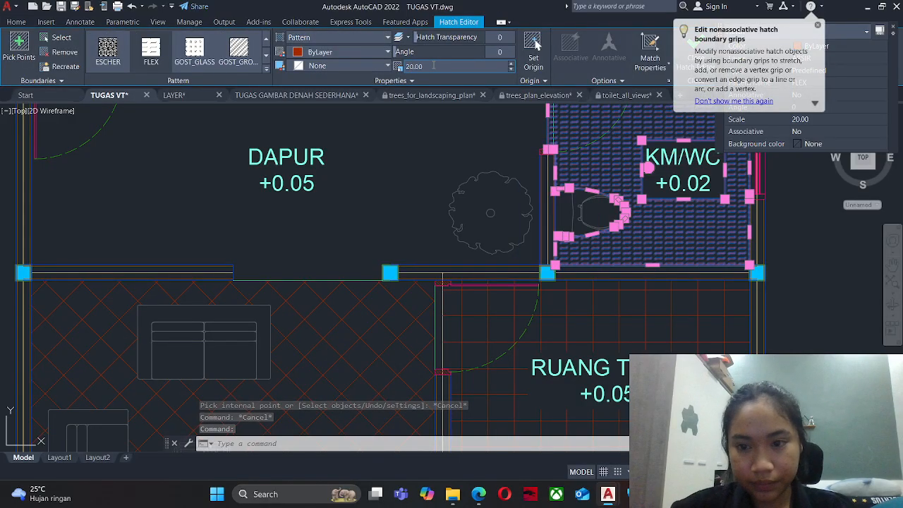
{"action": "key", "text": "Escape"}
Hatch the DAPUR floor with the EARTH pattern at scale 50, using the kitchen floor in the reference plan as a guide.
{"action": "scroll", "coordinate": [532, 235], "scroll_direction": "down", "scroll_amount": 4}
{"action": "middle_click_drag", "start_coordinate": [434, 251], "coordinate": [597, 248]}
{"action": "middle_click_drag", "start_coordinate": [341, 270], "coordinate": [456, 240]}
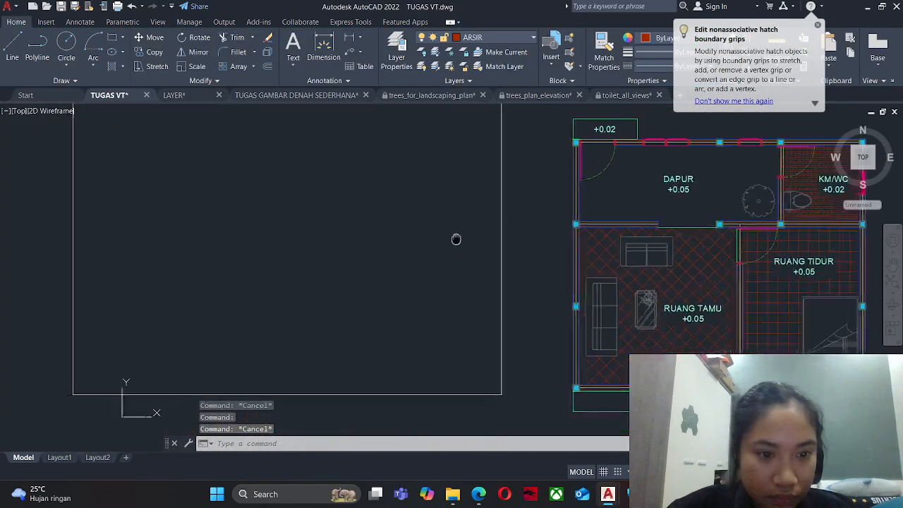
{"action": "scroll", "coordinate": [272, 187], "scroll_direction": "up", "scroll_amount": 8}
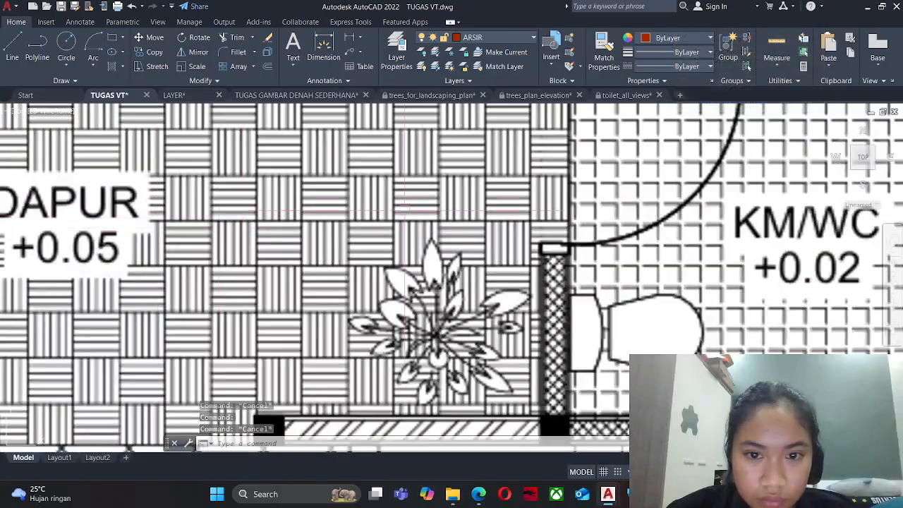
{"action": "scroll", "coordinate": [447, 247], "scroll_direction": "down", "scroll_amount": 8}
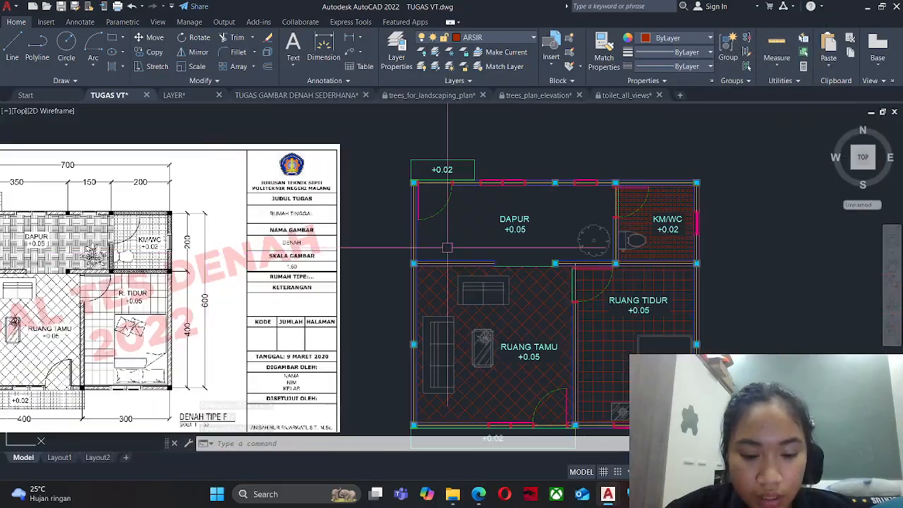
{"action": "type", "text": "h"}
{"action": "key", "text": "Return"}
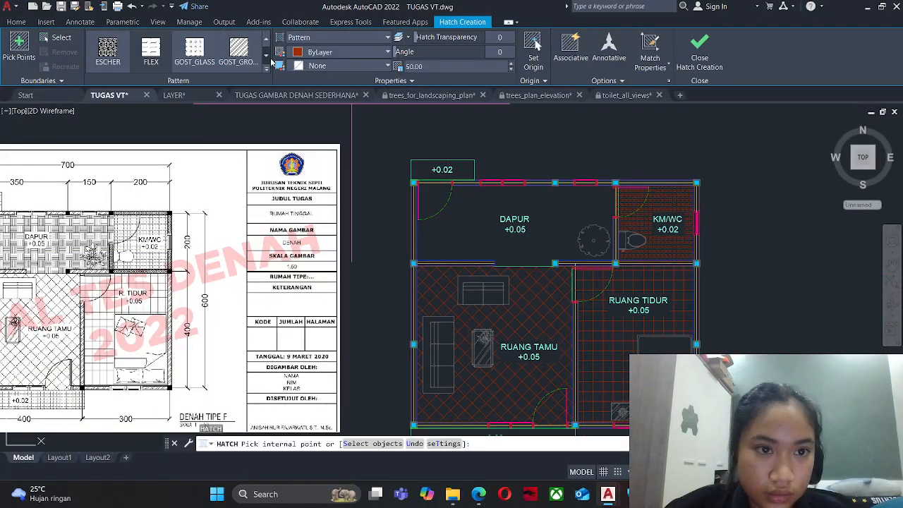
{"action": "left_click", "coordinate": [272, 60]}
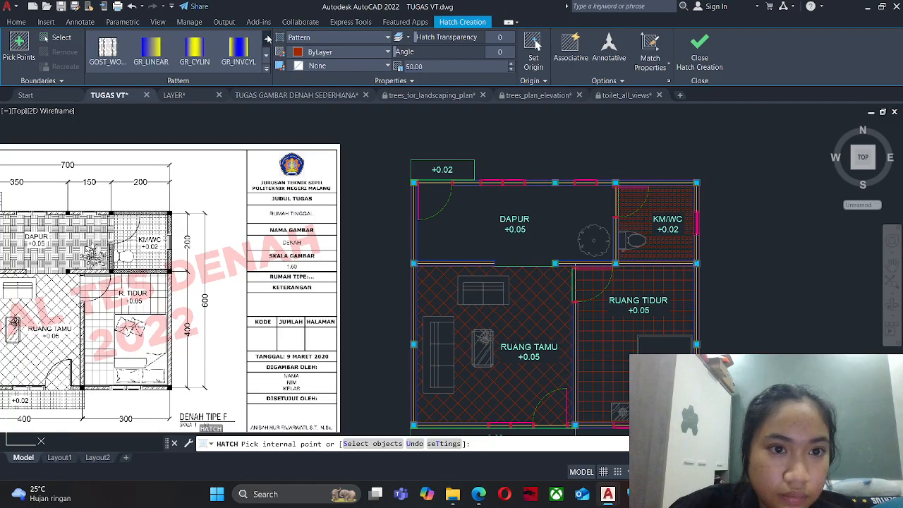
{"action": "left_click", "coordinate": [268, 39]}
{"action": "left_click", "coordinate": [236, 57]}
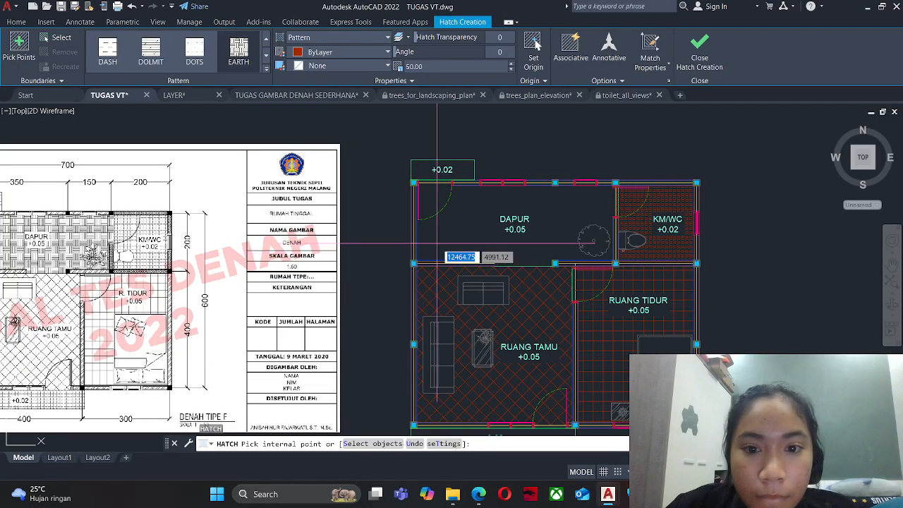
{"action": "scroll", "coordinate": [437, 210], "scroll_direction": "up", "scroll_amount": 2}
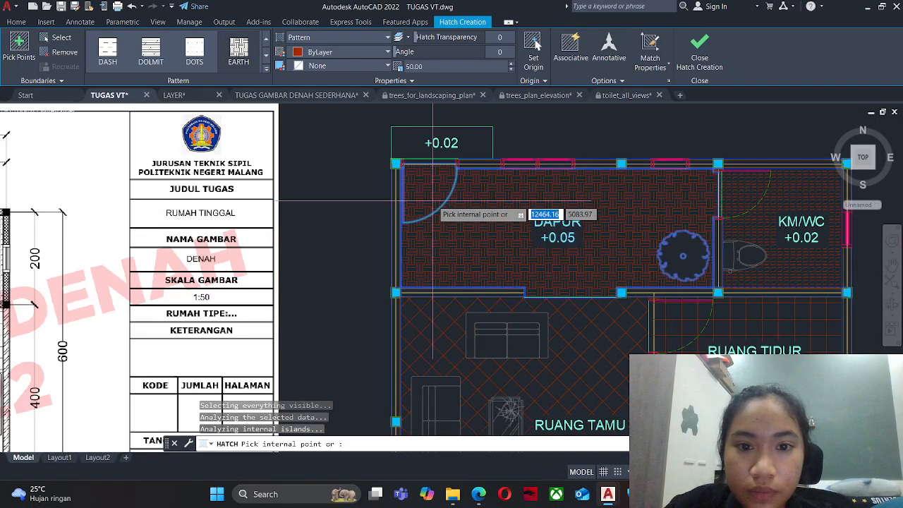
{"action": "scroll", "coordinate": [388, 220], "scroll_direction": "down", "scroll_amount": 2}
{"action": "scroll", "coordinate": [451, 150], "scroll_direction": "up", "scroll_amount": 5}
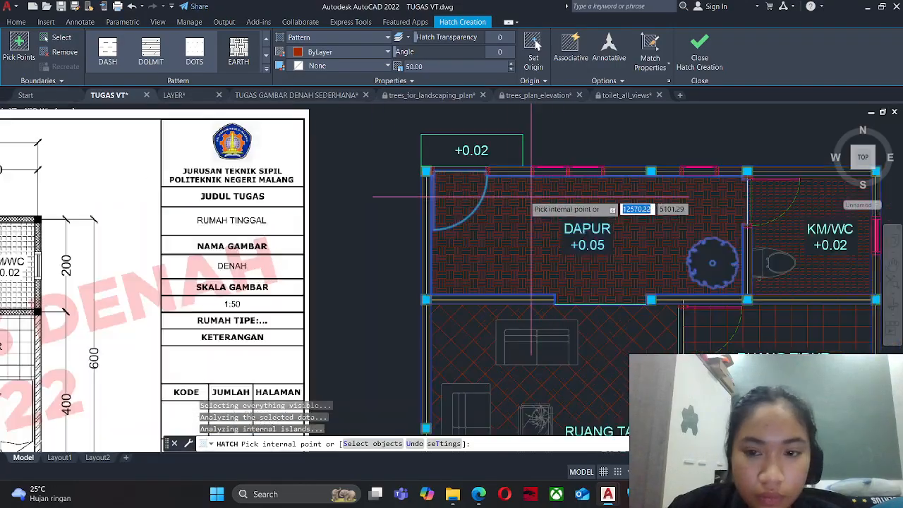
{"action": "scroll", "coordinate": [438, 159], "scroll_direction": "down", "scroll_amount": 2}
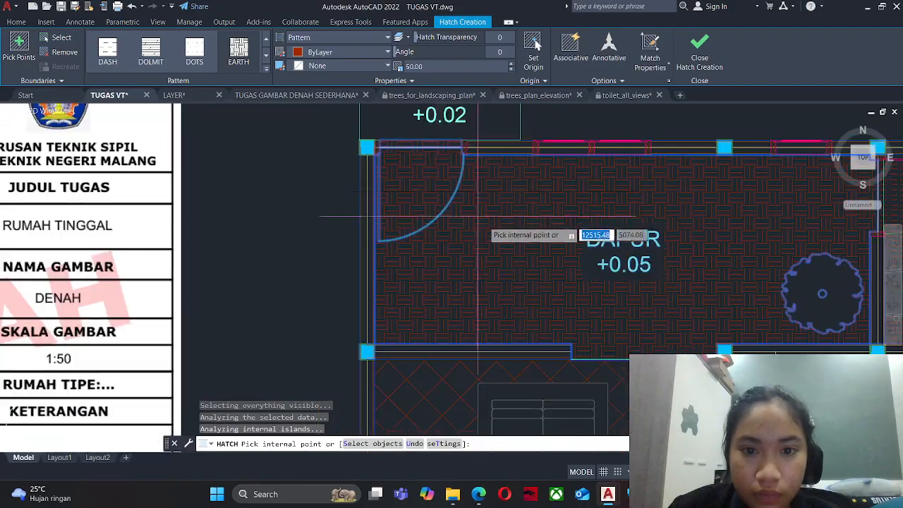
{"action": "key", "text": "Escape"}
Compare the DAPUR floor hatch with the reference plan's kitchen floor and examine the reference's front terrace tile pattern.
{"action": "scroll", "coordinate": [503, 241], "scroll_direction": "down", "scroll_amount": 2}
{"action": "middle_click_drag", "start_coordinate": [161, 259], "coordinate": [443, 225]}
{"action": "scroll", "coordinate": [172, 255], "scroll_direction": "up", "scroll_amount": 4}
{"action": "scroll", "coordinate": [173, 254], "scroll_direction": "down", "scroll_amount": 4}
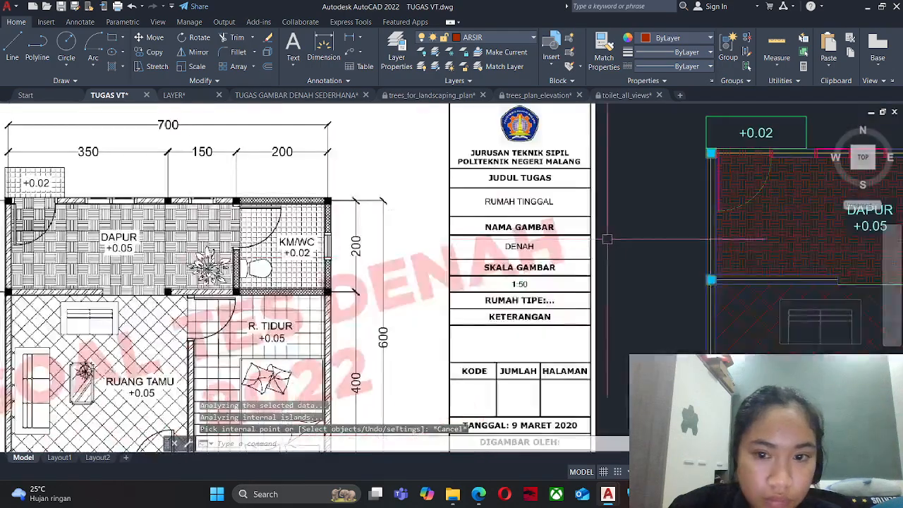
{"action": "middle_click_drag", "start_coordinate": [608, 238], "coordinate": [351, 237]}
{"action": "scroll", "coordinate": [540, 239], "scroll_direction": "up", "scroll_amount": 4}
{"action": "left_click", "coordinate": [560, 249]}
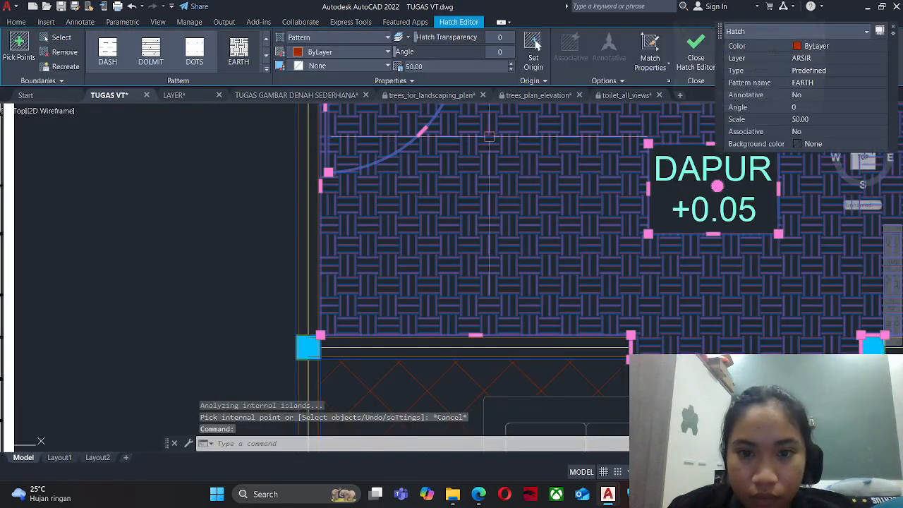
{"action": "left_click", "coordinate": [269, 57]}
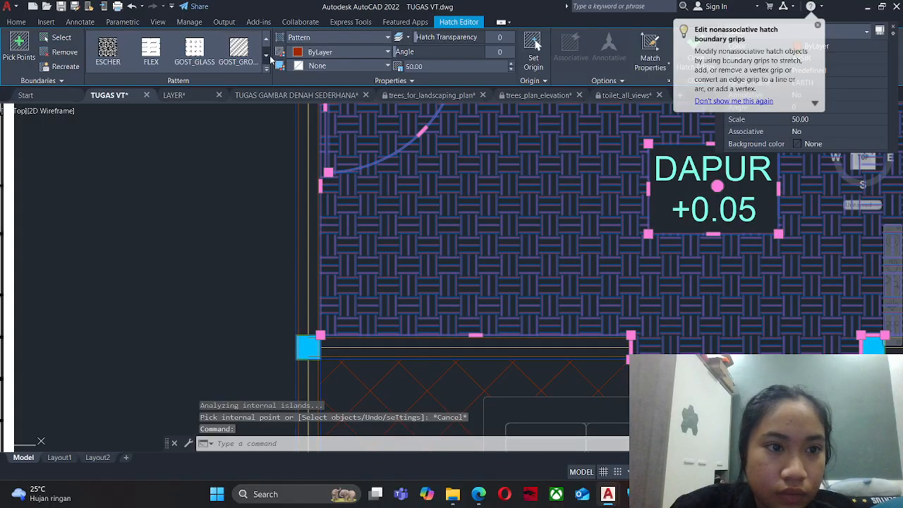
{"action": "key", "text": "Escape"}
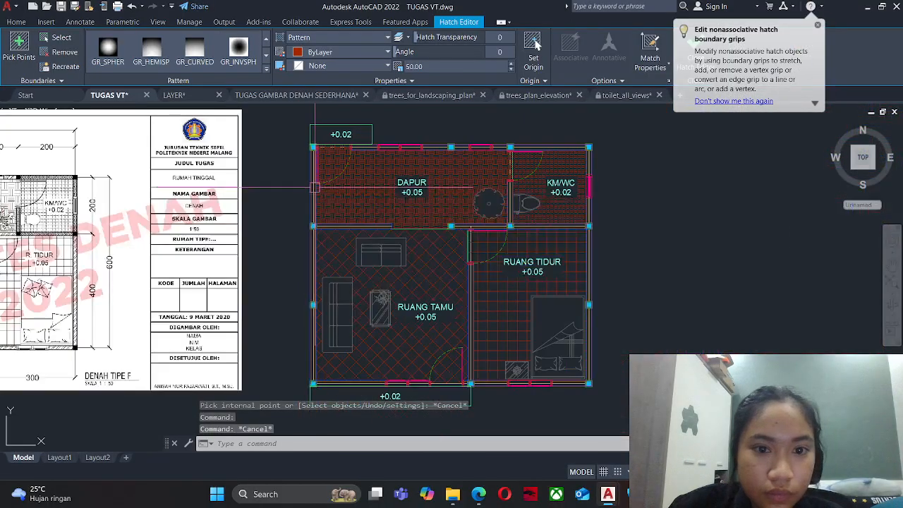
{"action": "middle_click_drag", "start_coordinate": [360, 350], "coordinate": [509, 296]}
{"action": "scroll", "coordinate": [48, 312], "scroll_direction": "up", "scroll_amount": 4}
{"action": "middle_click_drag", "start_coordinate": [49, 310], "coordinate": [88, 324]}
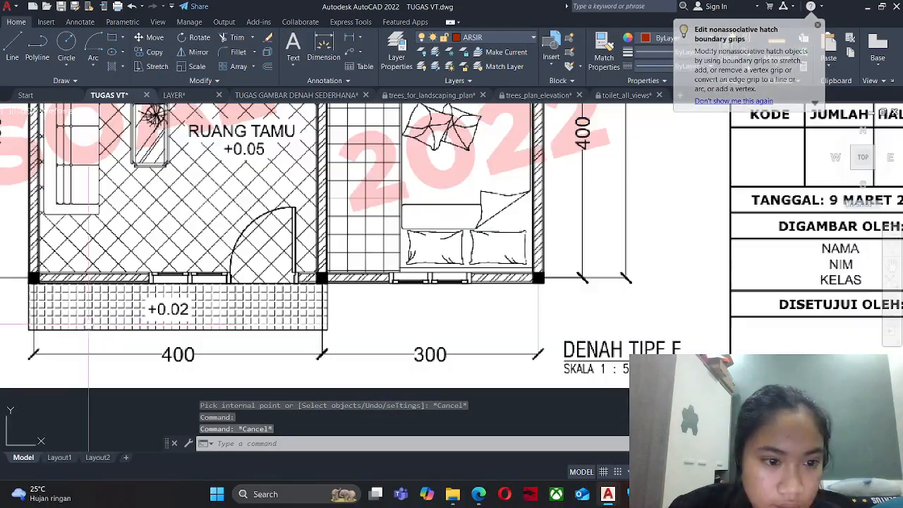
{"action": "scroll", "coordinate": [113, 315], "scroll_direction": "up", "scroll_amount": 5}
{"action": "scroll", "coordinate": [230, 276], "scroll_direction": "down", "scroll_amount": 8}
{"action": "scroll", "coordinate": [141, 246], "scroll_direction": "down", "scroll_amount": 8}
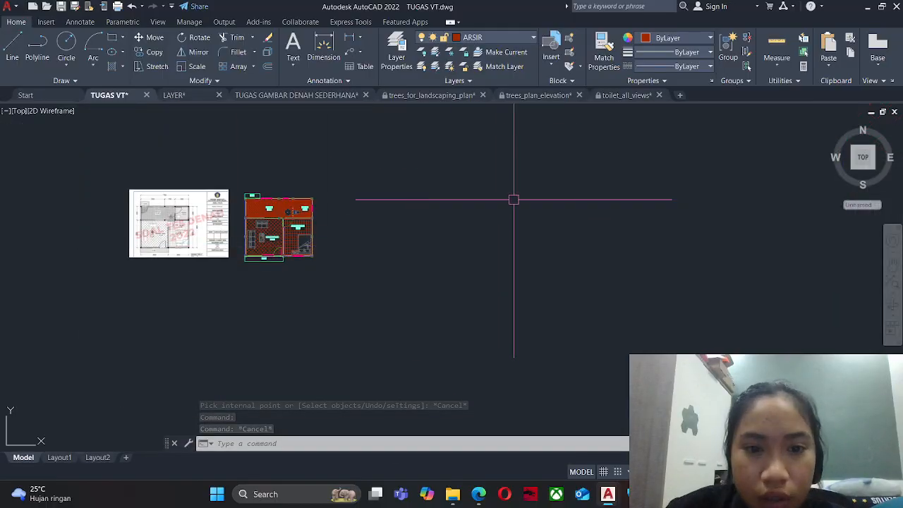
Set the DAPUR floor hatch's scale to 70.
{"action": "scroll", "coordinate": [319, 216], "scroll_direction": "up", "scroll_amount": 6}
{"action": "middle_click_drag", "start_coordinate": [320, 216], "coordinate": [438, 220]}
{"action": "scroll", "coordinate": [282, 211], "scroll_direction": "up", "scroll_amount": 2}
{"action": "middle_click_drag", "start_coordinate": [304, 197], "coordinate": [532, 217]}
{"action": "scroll", "coordinate": [532, 217], "scroll_direction": "down", "scroll_amount": 4}
{"action": "scroll", "coordinate": [526, 201], "scroll_direction": "up", "scroll_amount": 4}
{"action": "left_click", "coordinate": [484, 192]}
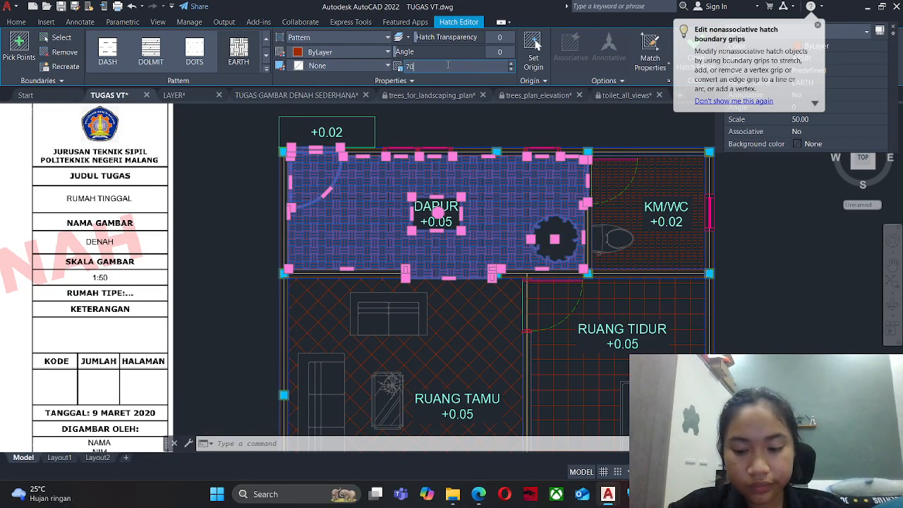
{"action": "key", "text": "Return"}
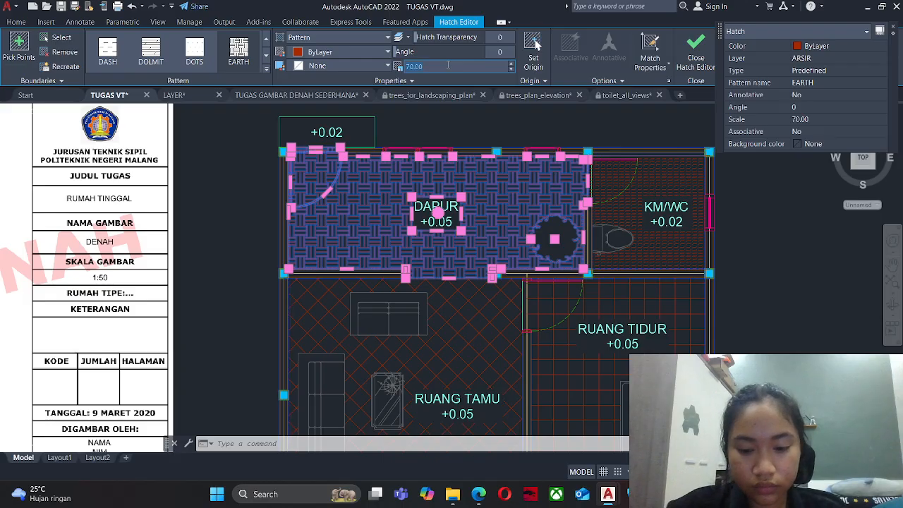
{"action": "key", "text": "Return"}
{"action": "key", "text": "Escape"}
{"action": "key", "text": "Escape"}
{"action": "key", "text": "Escape"}
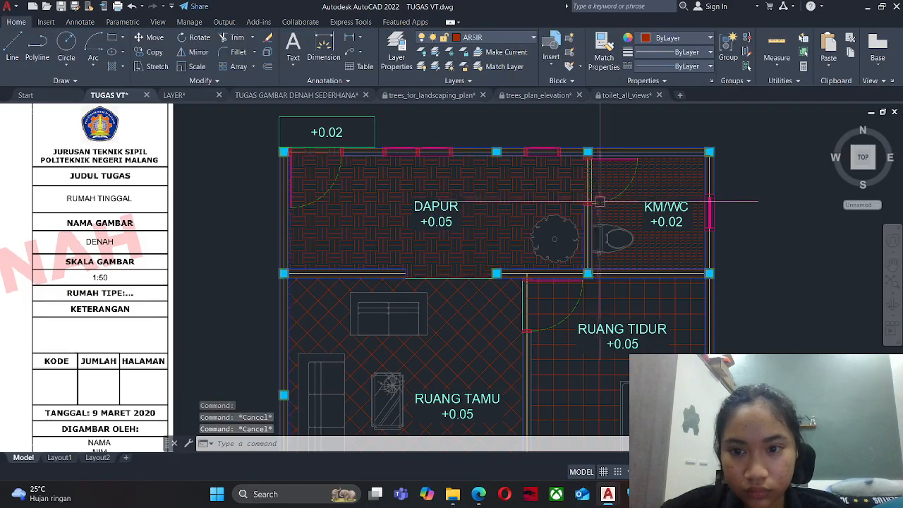
Select the KM/WC floor's FLEX hatch and preview other patterns on it to find a closer match for the reference tiles.
{"action": "scroll", "coordinate": [609, 208], "scroll_direction": "up", "scroll_amount": 4}
{"action": "left_click", "coordinate": [624, 225]}
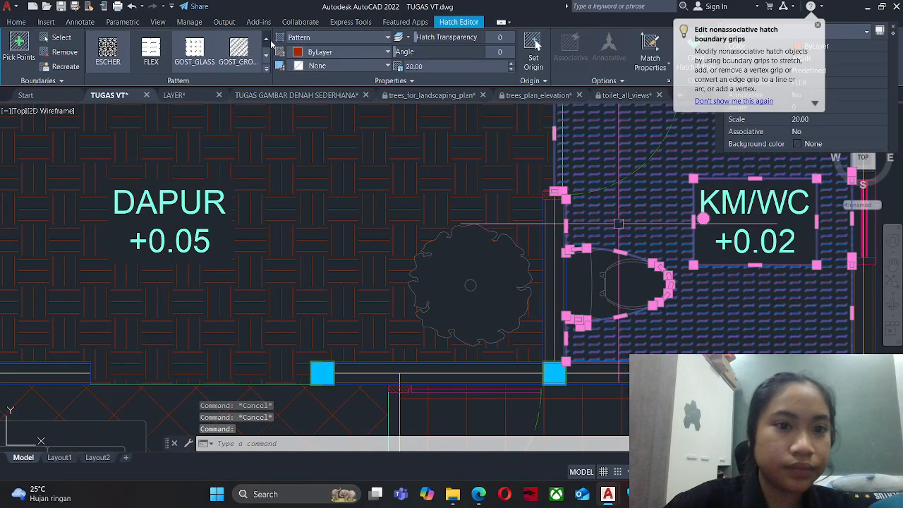
{"action": "left_click", "coordinate": [266, 71]}
{"action": "scroll", "coordinate": [212, 113], "scroll_direction": "up", "scroll_amount": 6}
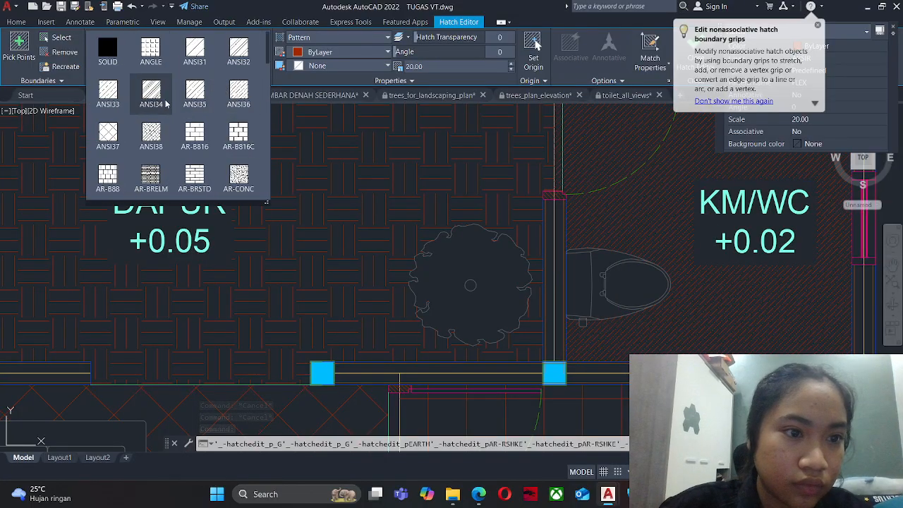
{"action": "scroll", "coordinate": [166, 113], "scroll_direction": "down", "scroll_amount": 1}
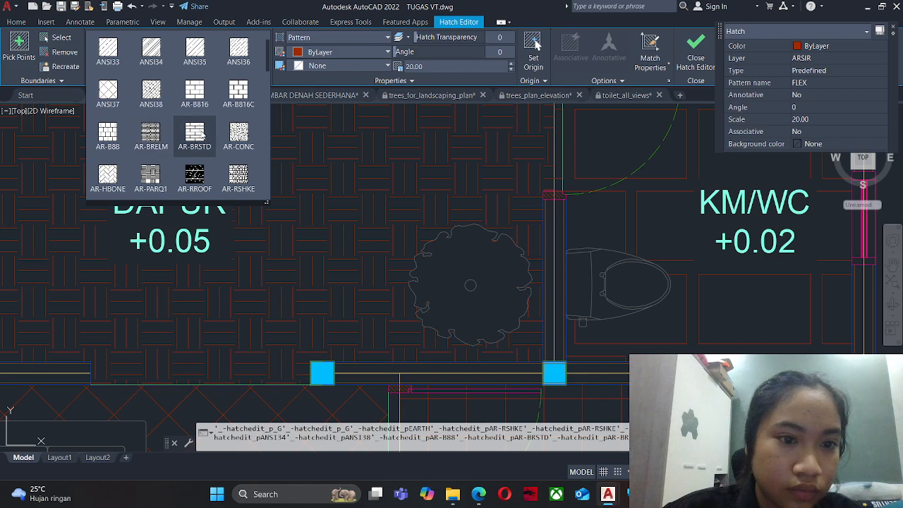
{"action": "scroll", "coordinate": [195, 134], "scroll_direction": "down", "scroll_amount": 1}
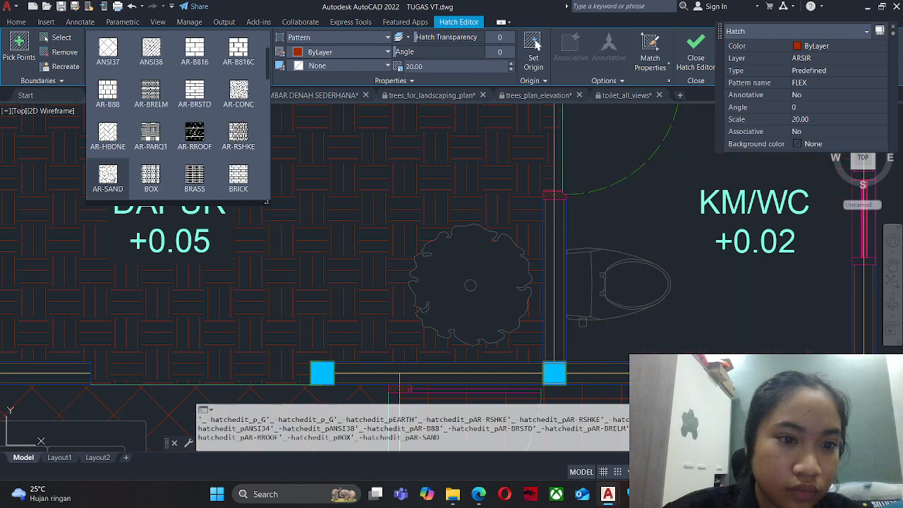
{"action": "scroll", "coordinate": [176, 158], "scroll_direction": "down", "scroll_amount": 1}
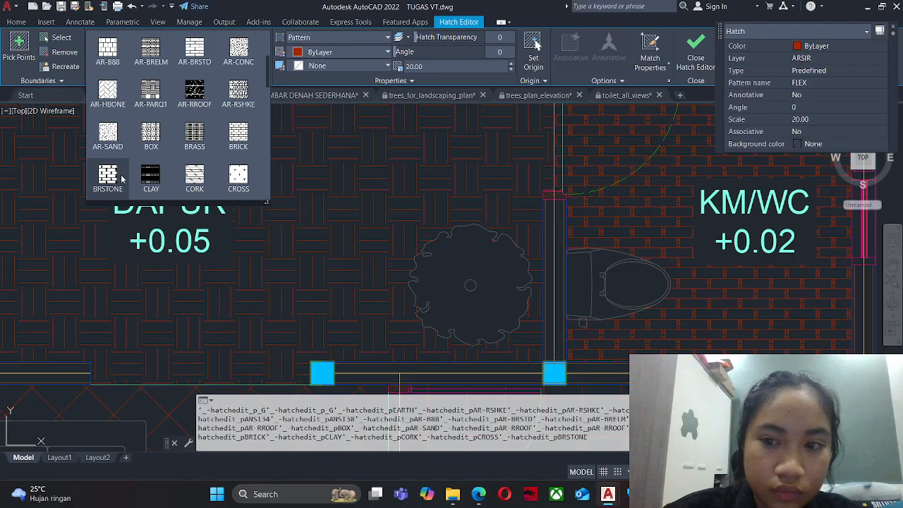
{"action": "scroll", "coordinate": [152, 169], "scroll_direction": "down", "scroll_amount": 1}
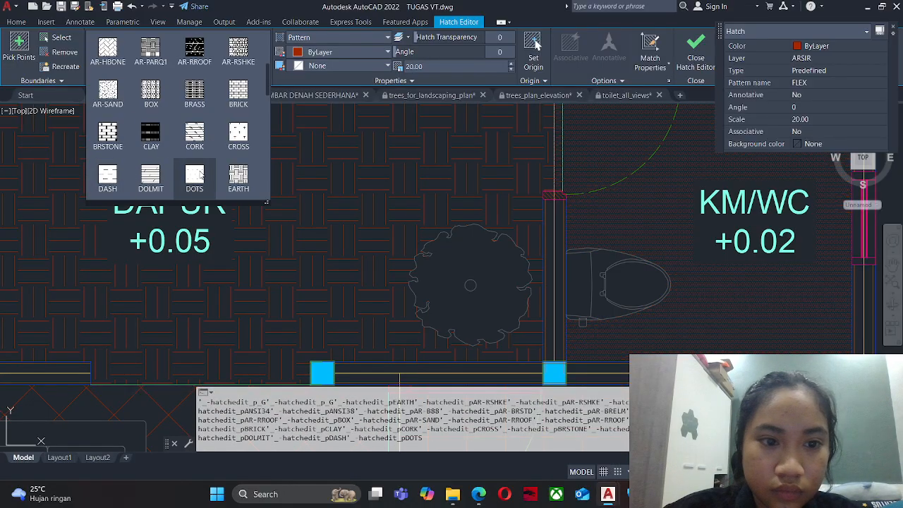
{"action": "scroll", "coordinate": [239, 134], "scroll_direction": "down", "scroll_amount": 1}
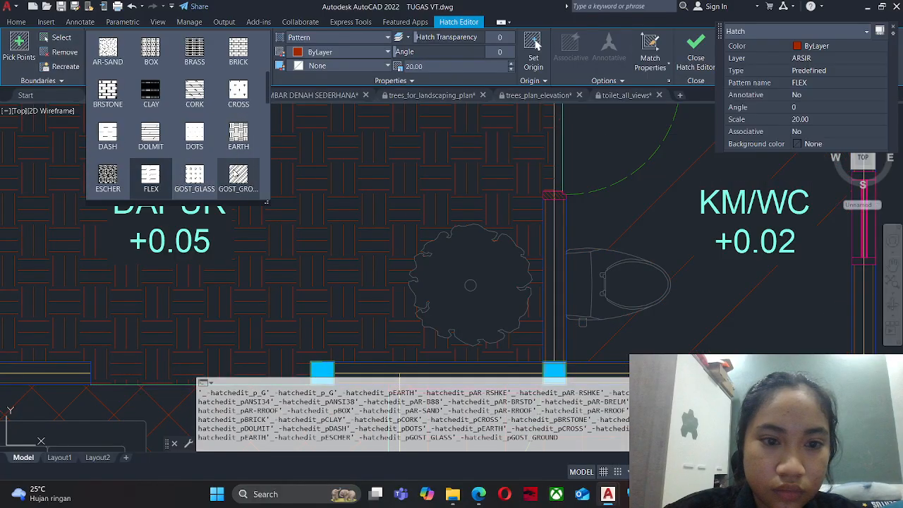
{"action": "scroll", "coordinate": [236, 172], "scroll_direction": "down", "scroll_amount": 1}
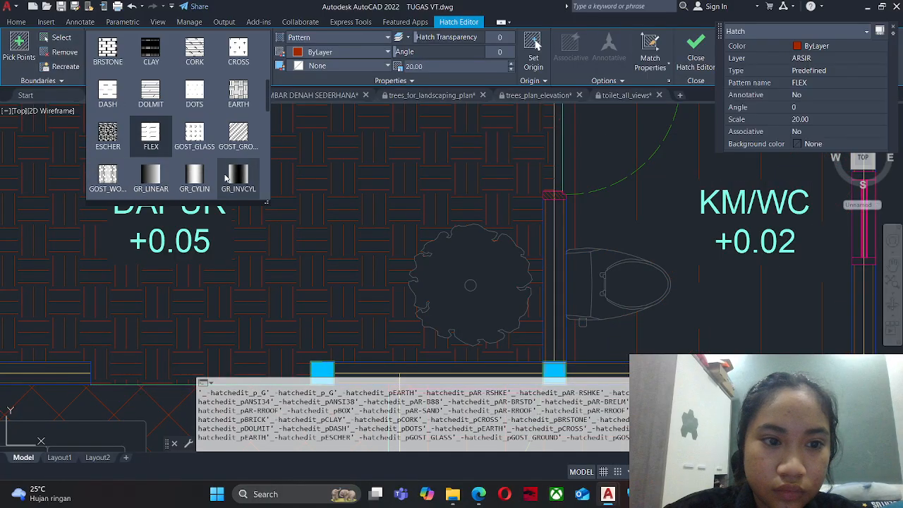
{"action": "scroll", "coordinate": [226, 177], "scroll_direction": "down", "scroll_amount": 2}
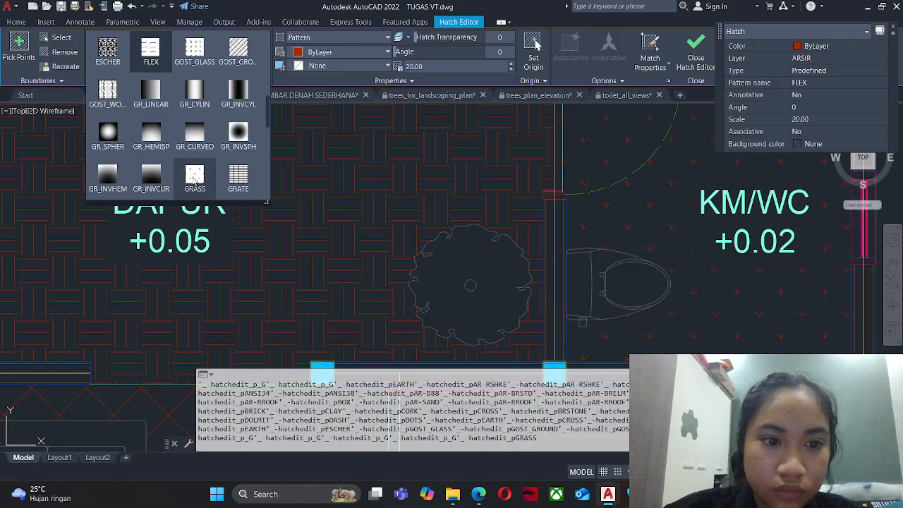
Change the hatch pattern of the KM/WC floor to SQUARE.
{"action": "scroll", "coordinate": [195, 178], "scroll_direction": "down", "scroll_amount": 1}
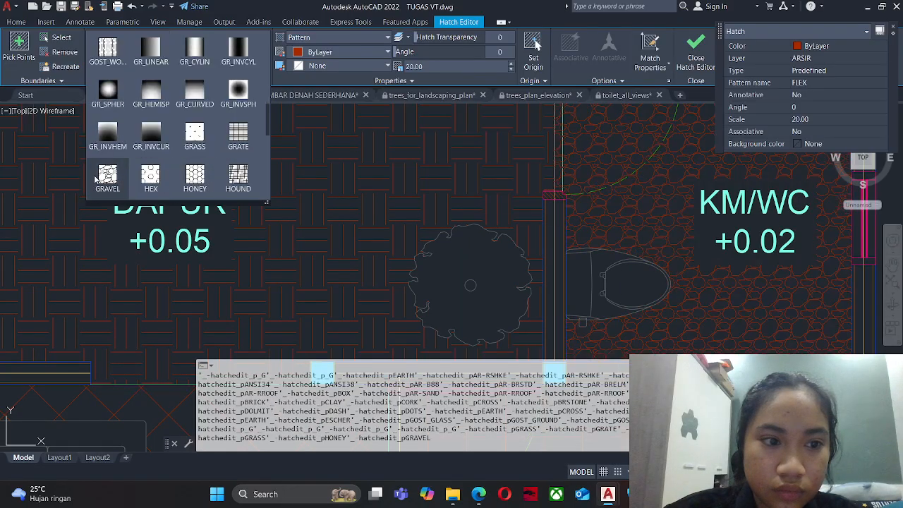
{"action": "scroll", "coordinate": [120, 178], "scroll_direction": "down", "scroll_amount": 1}
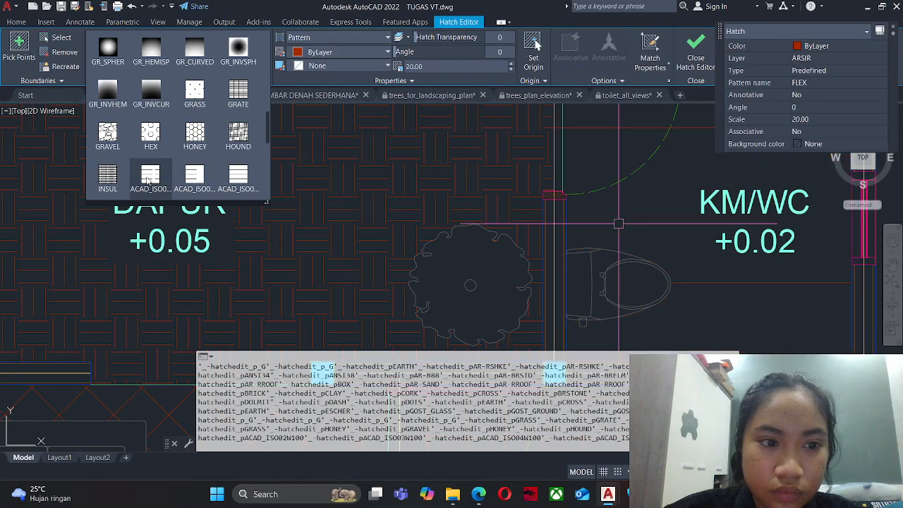
{"action": "scroll", "coordinate": [141, 178], "scroll_direction": "down", "scroll_amount": 1}
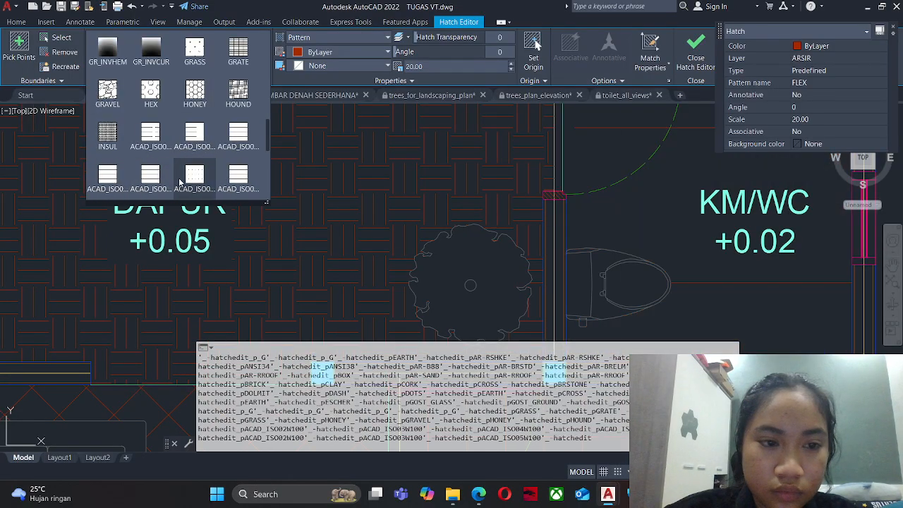
{"action": "scroll", "coordinate": [148, 181], "scroll_direction": "down", "scroll_amount": 2}
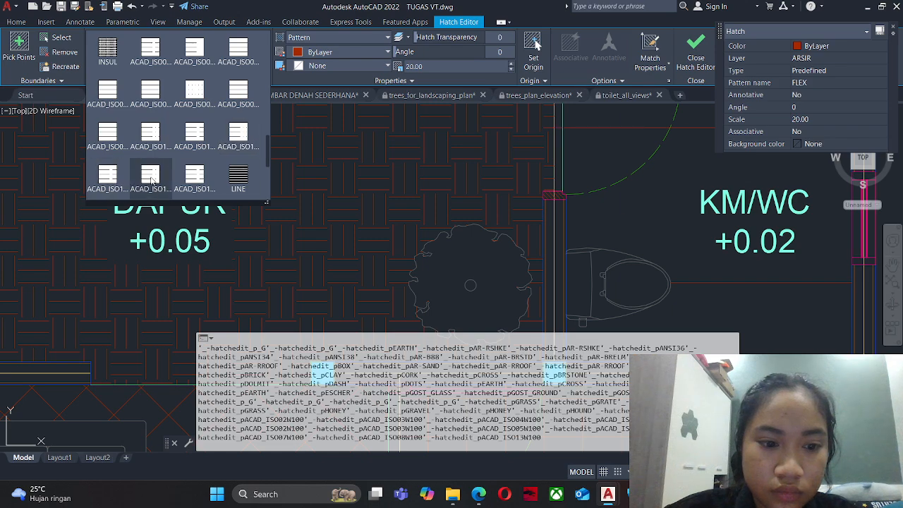
{"action": "scroll", "coordinate": [238, 177], "scroll_direction": "down", "scroll_amount": 1}
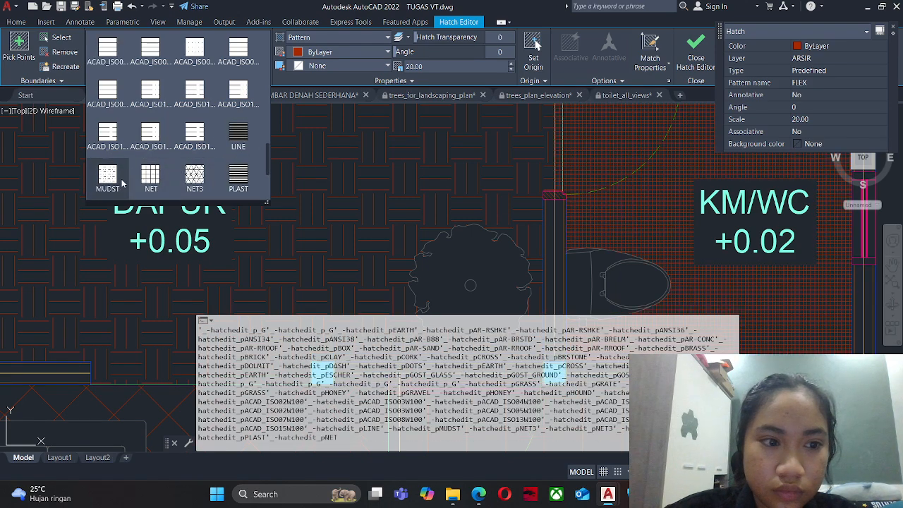
{"action": "scroll", "coordinate": [132, 177], "scroll_direction": "down", "scroll_amount": 1}
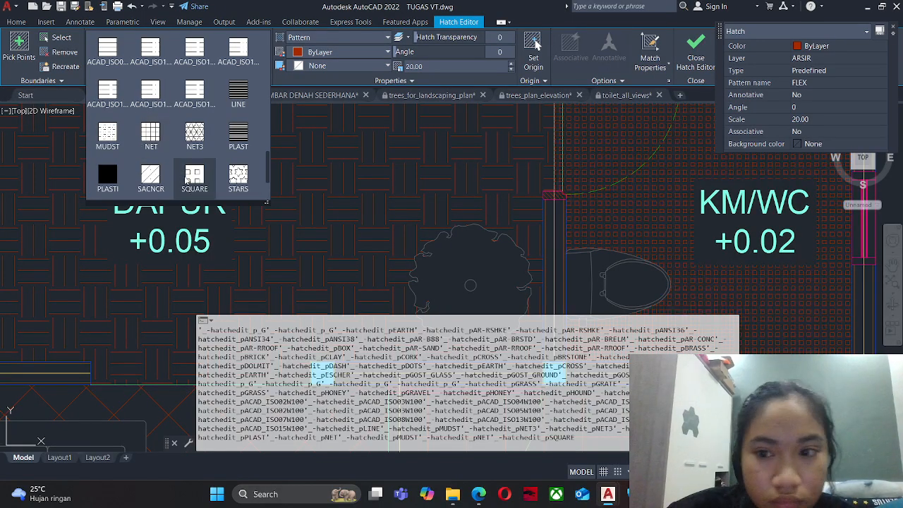
{"action": "left_click", "coordinate": [189, 180]}
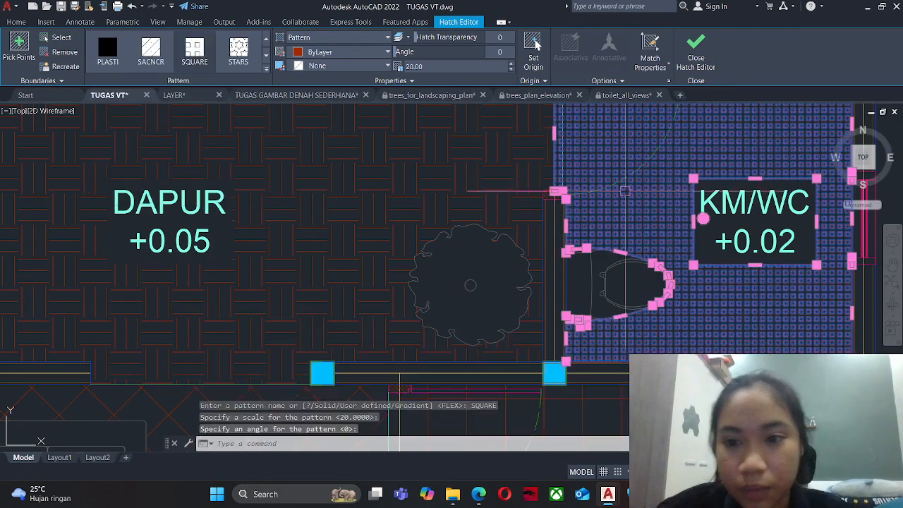
{"action": "scroll", "coordinate": [669, 211], "scroll_direction": "up", "scroll_amount": 6}
{"action": "key", "text": "Escape"}
Set the scale of the KM/WC floor hatch to 50.
{"action": "scroll", "coordinate": [534, 197], "scroll_direction": "down", "scroll_amount": 12}
{"action": "middle_click_drag", "start_coordinate": [332, 240], "coordinate": [508, 201]}
{"action": "scroll", "coordinate": [205, 174], "scroll_direction": "up", "scroll_amount": 8}
{"action": "scroll", "coordinate": [250, 206], "scroll_direction": "down", "scroll_amount": 10}
{"action": "scroll", "coordinate": [550, 192], "scroll_direction": "up", "scroll_amount": 10}
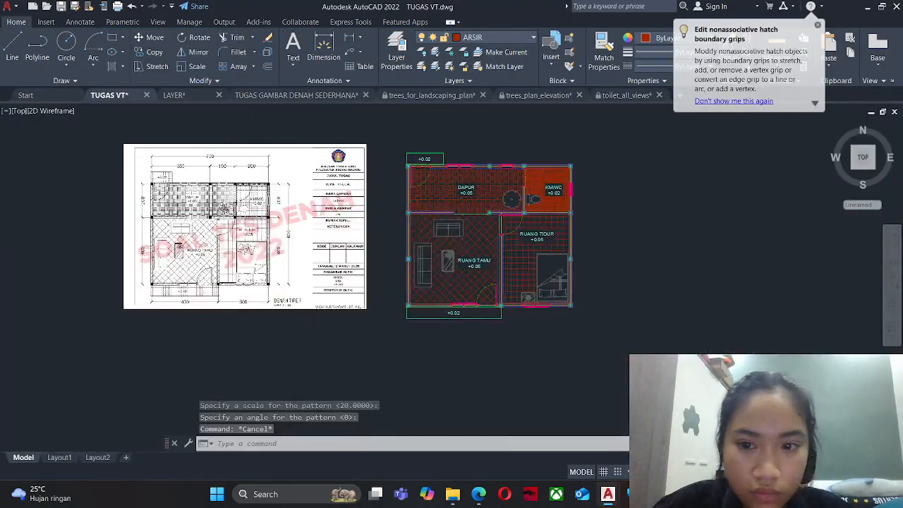
{"action": "left_click", "coordinate": [606, 192]}
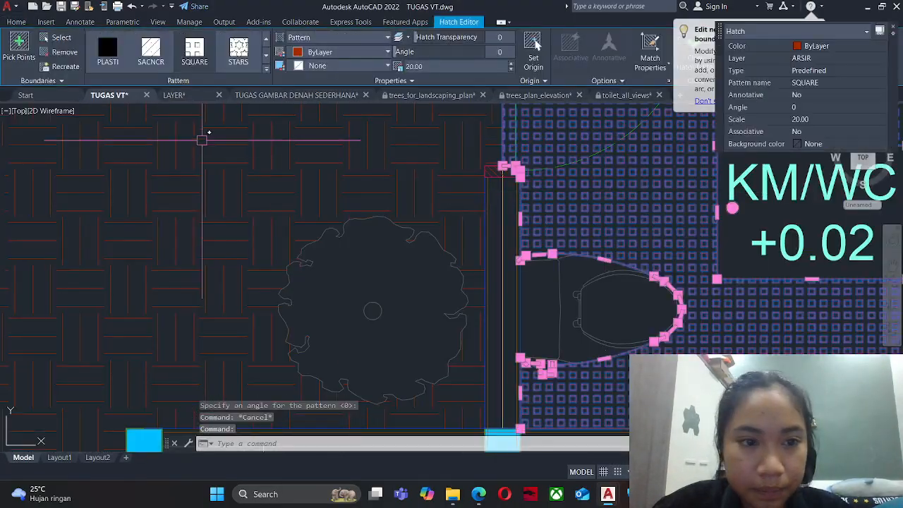
{"action": "left_click", "coordinate": [265, 67]}
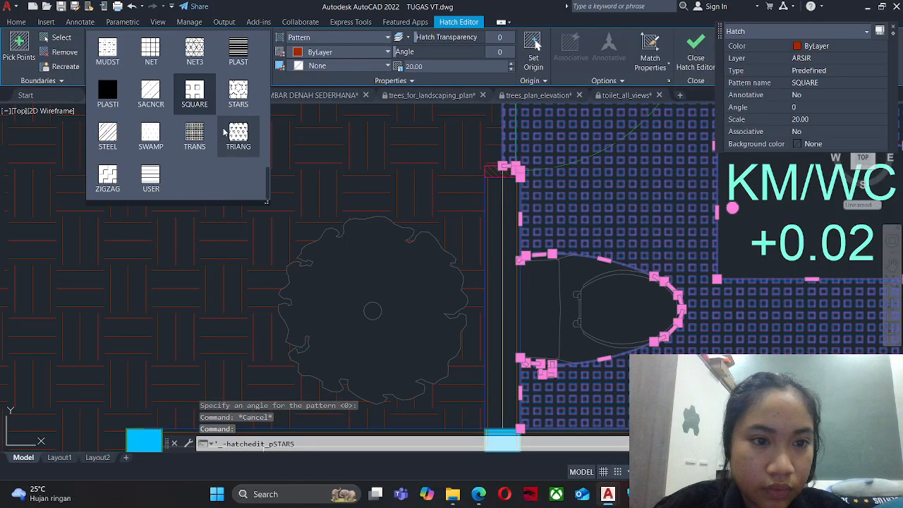
{"action": "left_click", "coordinate": [427, 67]}
{"action": "type", "text": "5"}
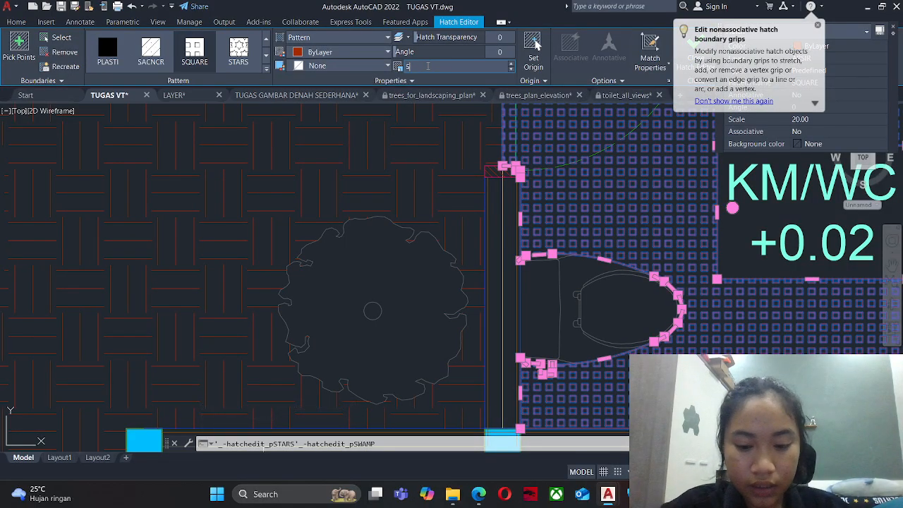
{"action": "type", "text": "0"}
{"action": "key", "text": "Return"}
{"action": "key", "text": "Escape"}
{"action": "scroll", "coordinate": [538, 323], "scroll_direction": "down", "scroll_amount": 4}
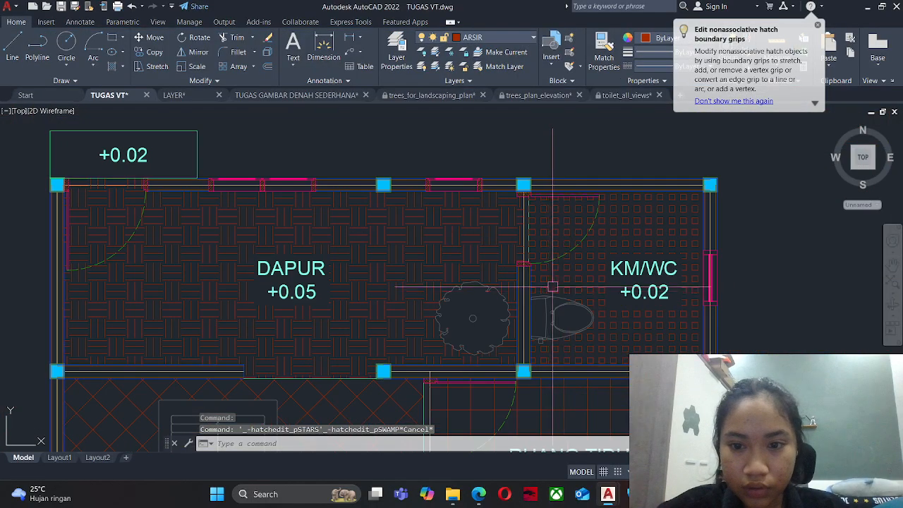
Hatch the two +0.02 terrace areas outside DAPUR and RUANG TAMU with the SQUARE pattern at scale 20.
{"action": "scroll", "coordinate": [552, 287], "scroll_direction": "down", "scroll_amount": 5}
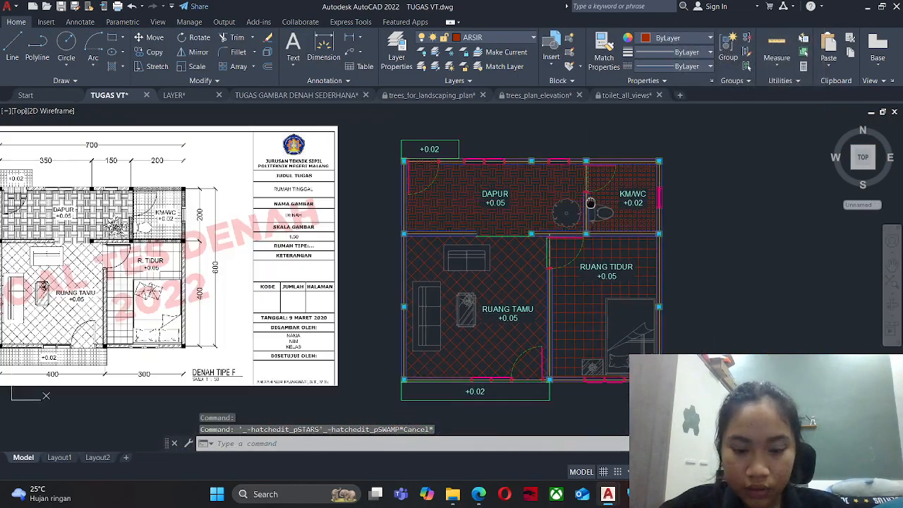
{"action": "key", "text": "Escape"}
{"action": "type", "text": "H"}
{"action": "key", "text": "Return"}
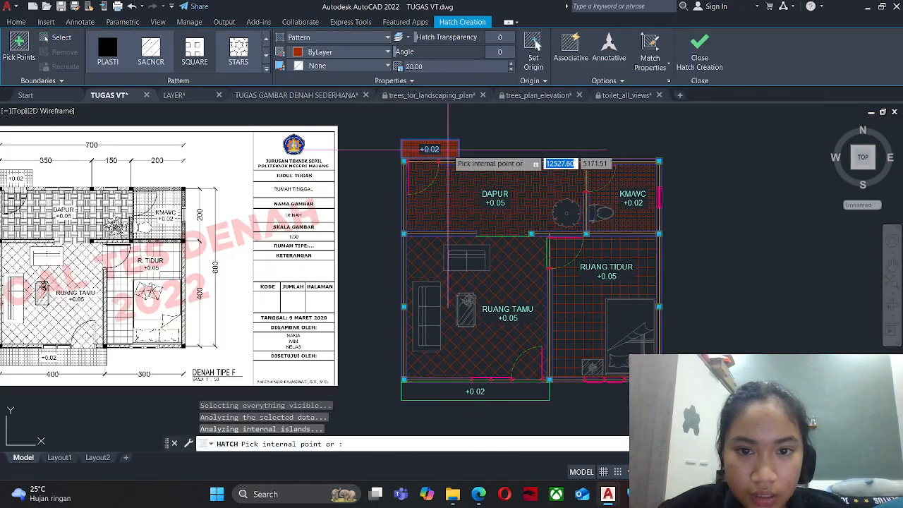
{"action": "left_click", "coordinate": [450, 388]}
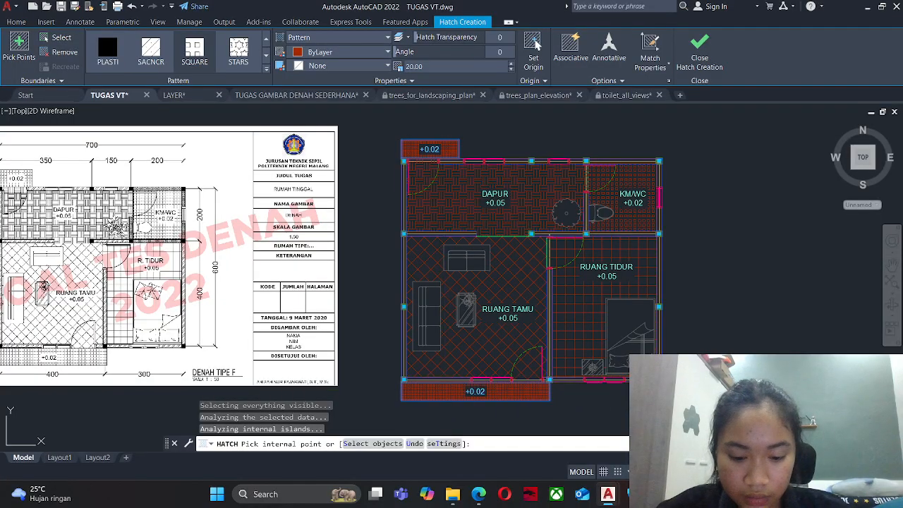
{"action": "key", "text": "Escape"}
{"action": "type", "text": "MA"}
{"action": "key", "text": "Return"}
{"action": "key", "text": "Escape"}
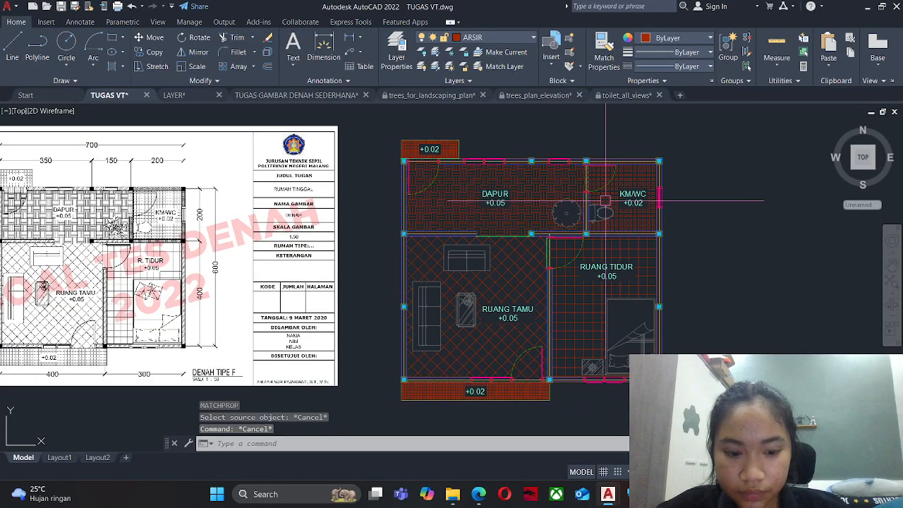
Match the properties of the KM/WC floor hatch onto the hatches of both +0.02 terraces.
{"action": "type", "text": "MA"}
{"action": "key", "text": "Return"}
{"action": "left_click", "coordinate": [608, 223]}
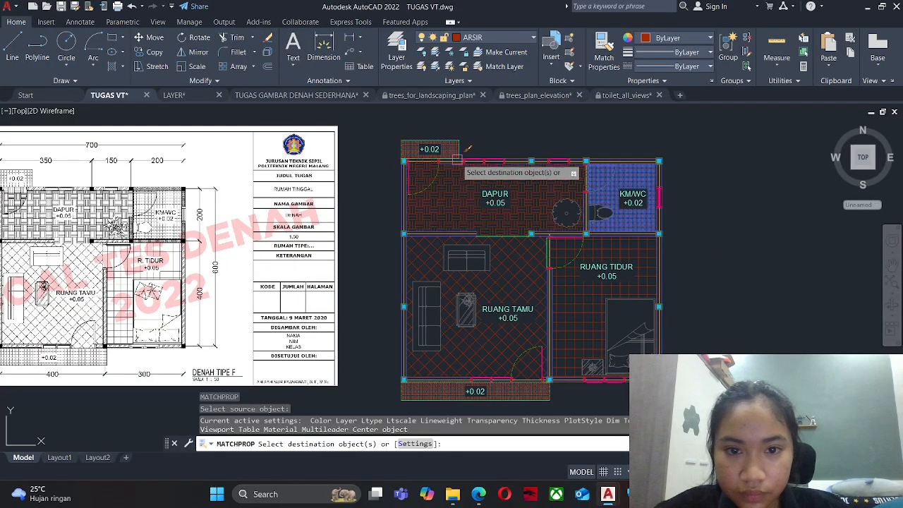
{"action": "middle_click_drag", "start_coordinate": [491, 333], "coordinate": [503, 269]}
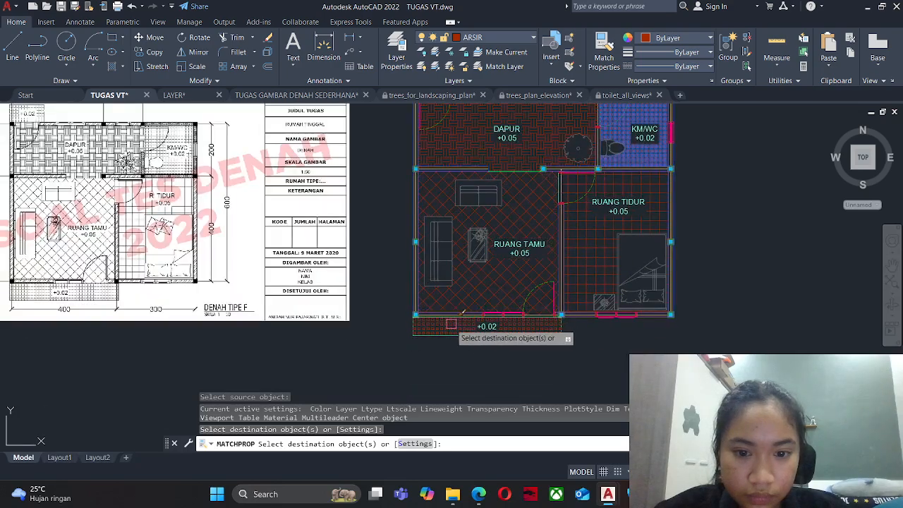
{"action": "left_click", "coordinate": [451, 324]}
{"action": "key", "text": "Escape"}
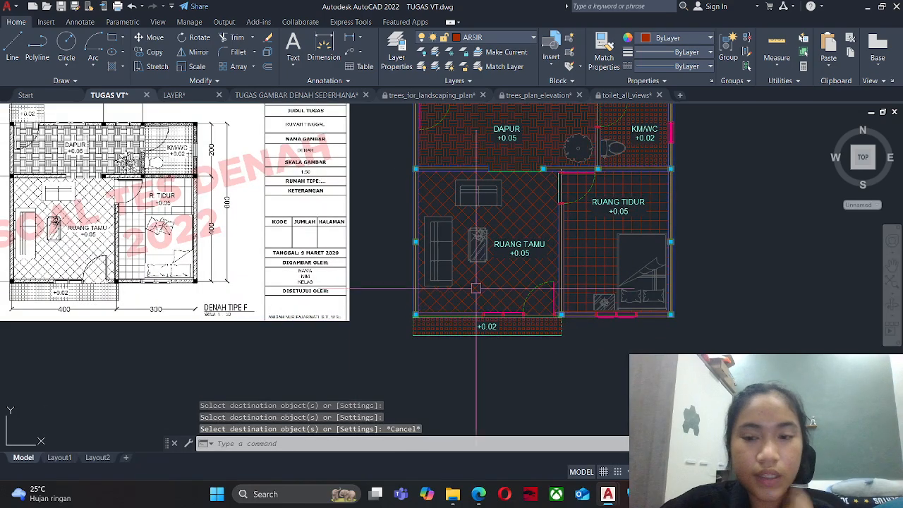
Move the whole drawn floor plan horizontally, farther away from the reference image.
{"action": "middle_click_drag", "start_coordinate": [477, 288], "coordinate": [534, 331]}
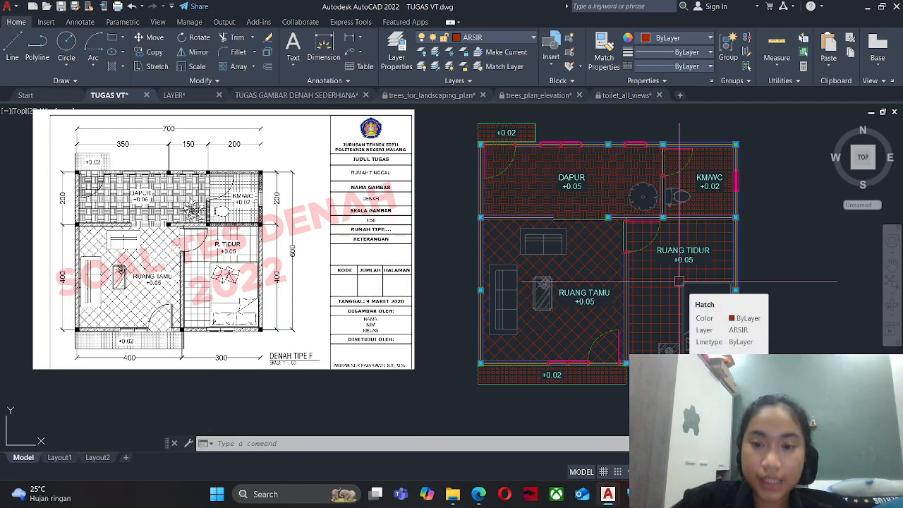
{"action": "type", "text": "m"}
{"action": "key", "text": "Return"}
{"action": "left_click", "coordinate": [818, 409]}
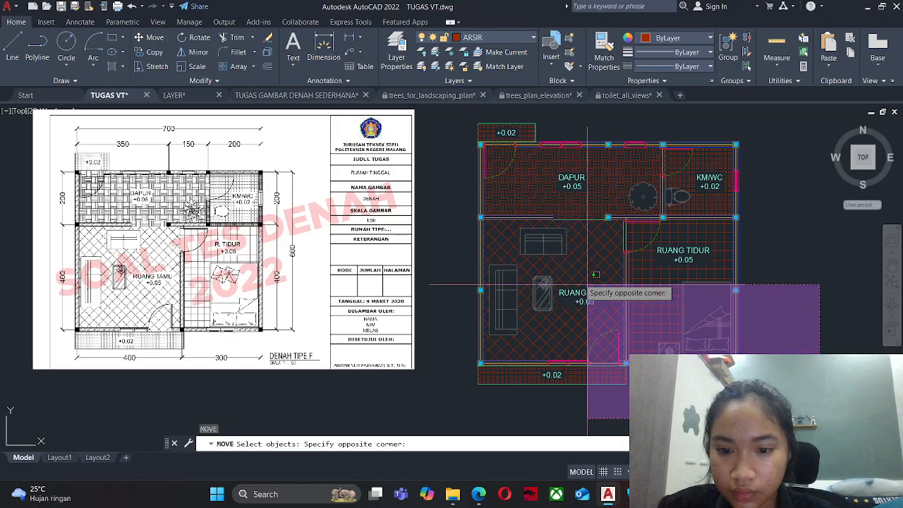
{"action": "left_click", "coordinate": [462, 128]}
{"action": "key", "text": "Return"}
{"action": "left_click", "coordinate": [516, 214]}
{"action": "scroll", "coordinate": [525, 201], "scroll_direction": "down", "scroll_amount": 4}
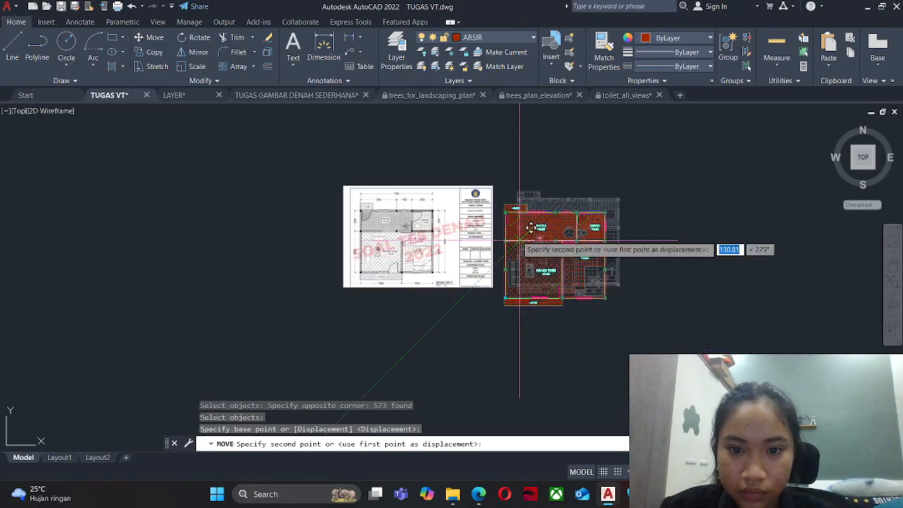
{"action": "key", "text": "Escape"}
{"action": "scroll", "coordinate": [559, 203], "scroll_direction": "up", "scroll_amount": 2}
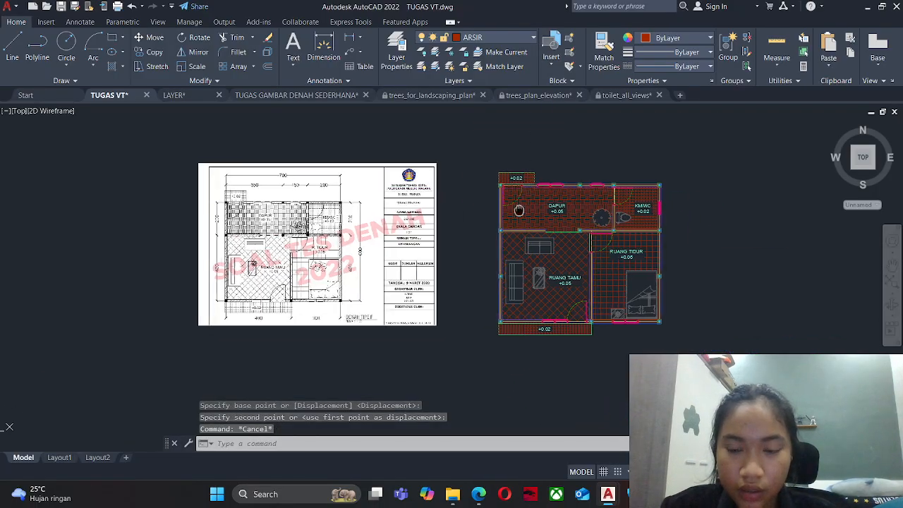
{"action": "key", "text": "Escape"}
{"action": "key", "text": "Escape"}
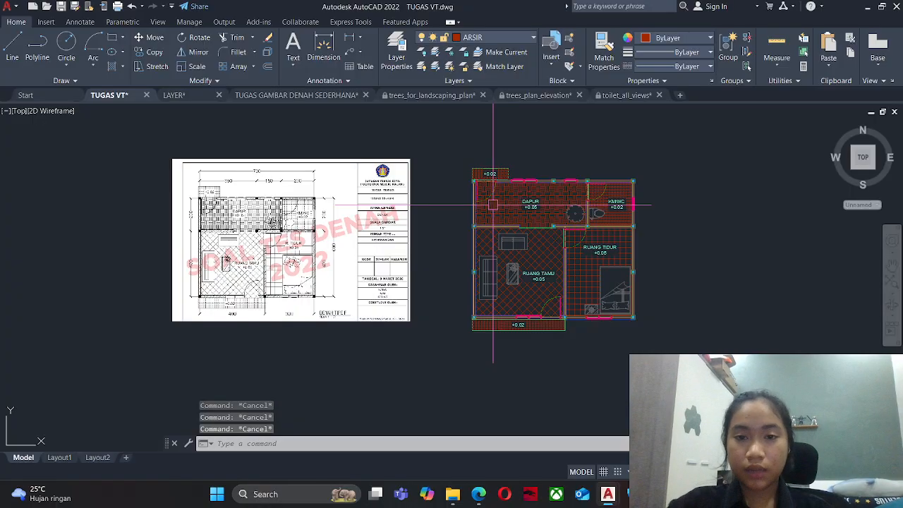
Make NOTASI the current layer and create a new layer named DIMENSI.
{"action": "left_click", "coordinate": [508, 40]}
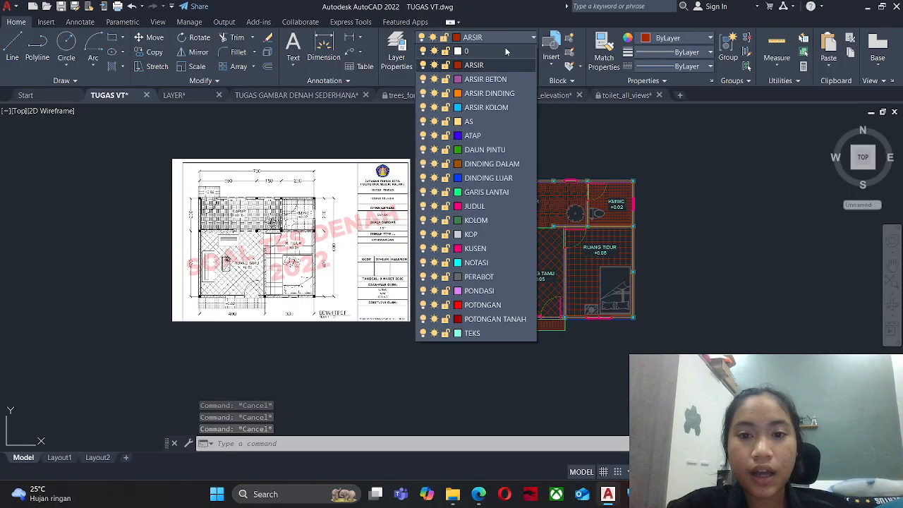
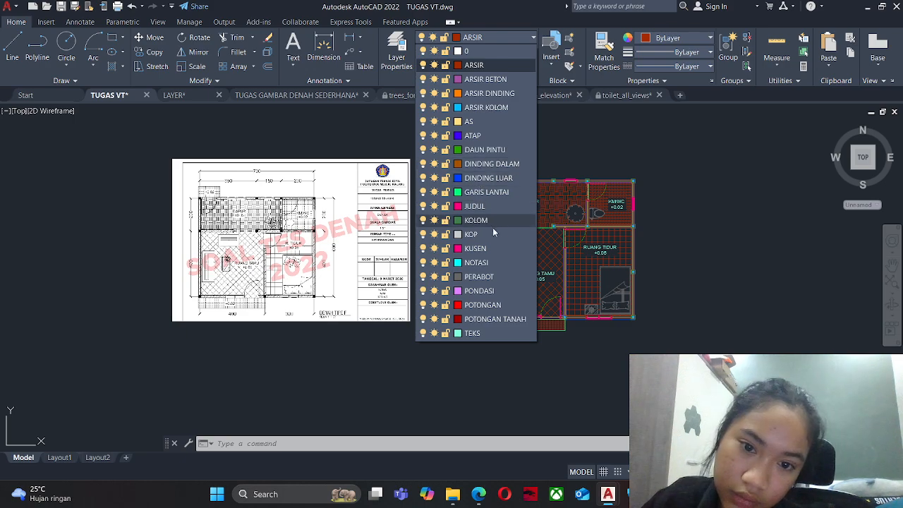
{"action": "left_click", "coordinate": [477, 262]}
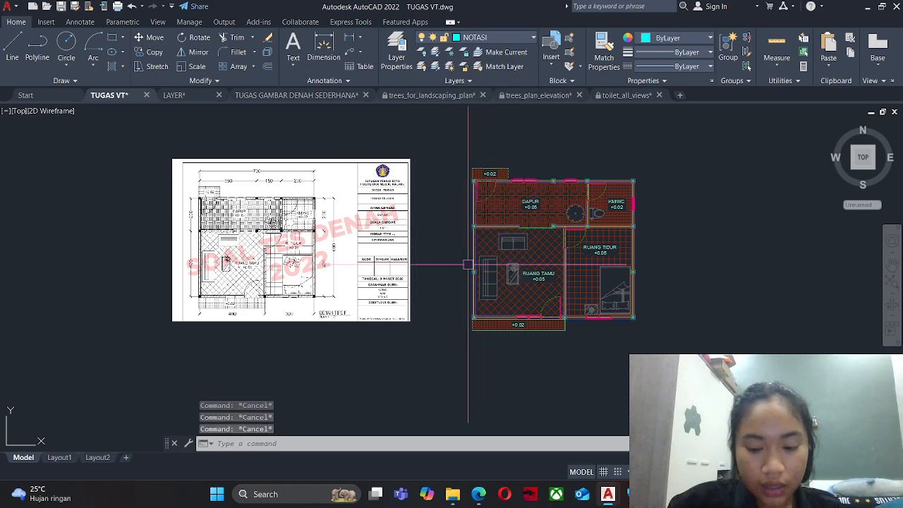
{"action": "type", "text": "LA"}
{"action": "key", "text": "Return"}
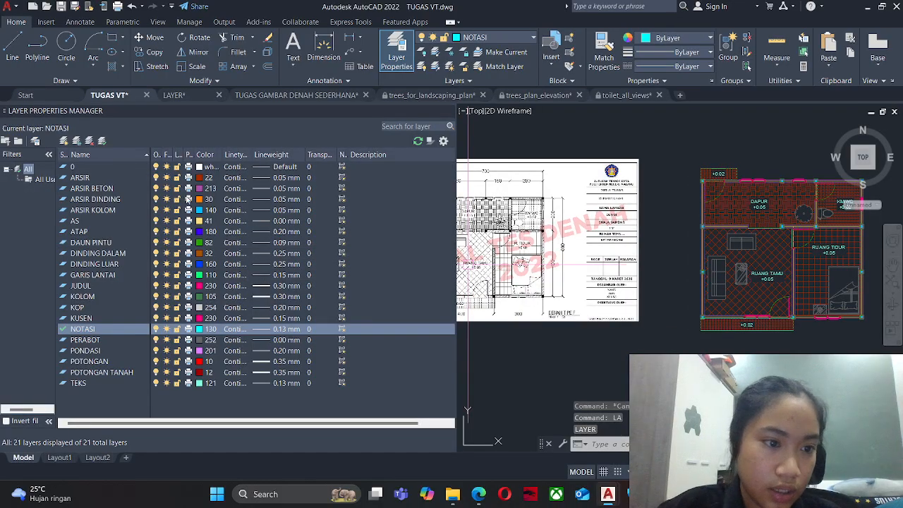
{"action": "left_click", "coordinate": [64, 141]}
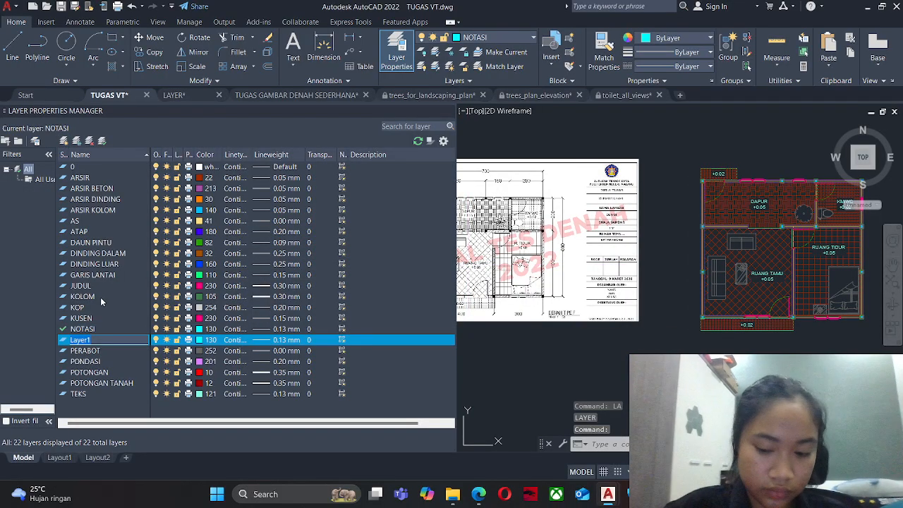
{"action": "type", "text": "DIMENSI"}
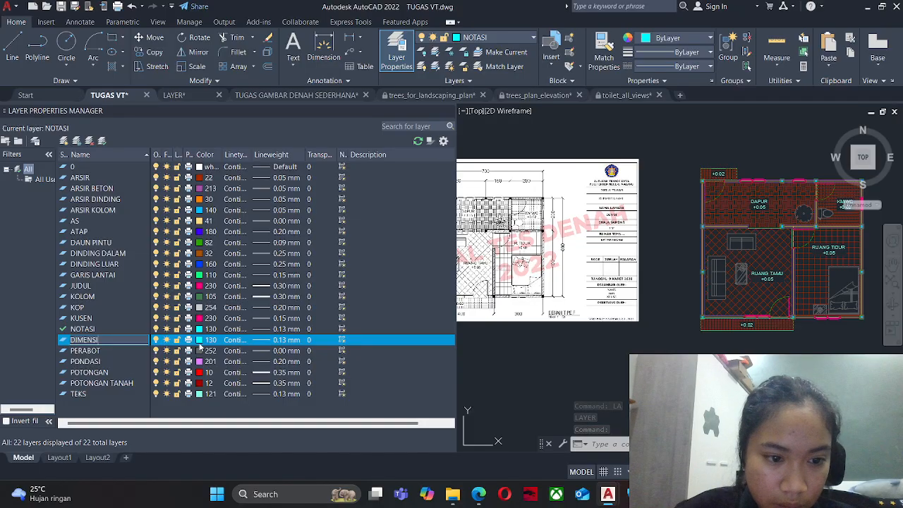
Give the DIMENSI layer color 200, keep its lineweight at 0.13 mm, and close the layer manager.
{"action": "left_click", "coordinate": [205, 340]}
{"action": "left_click", "coordinate": [515, 205]}
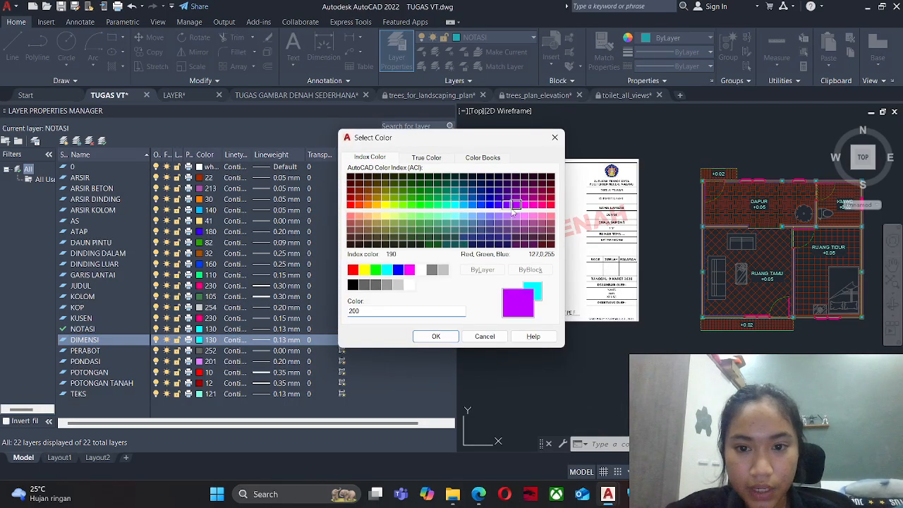
{"action": "left_click", "coordinate": [443, 337]}
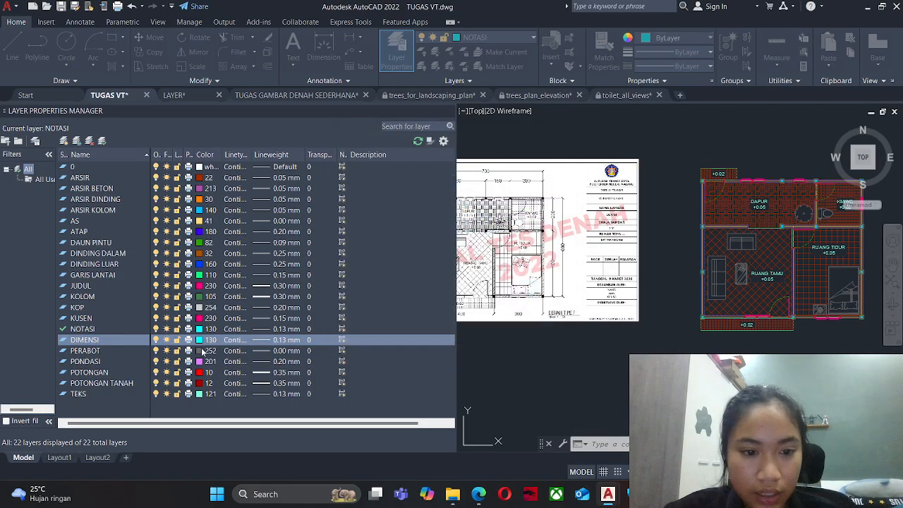
{"action": "left_click", "coordinate": [286, 340]}
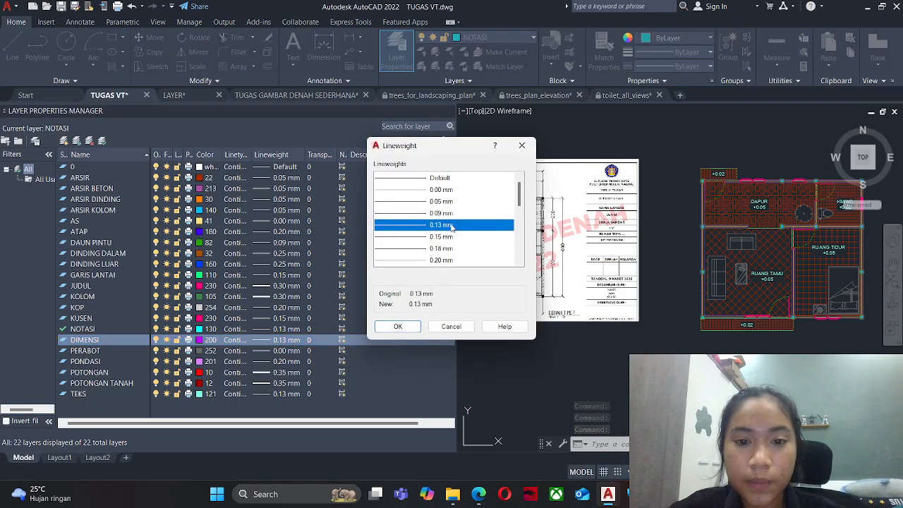
{"action": "left_click", "coordinate": [398, 326]}
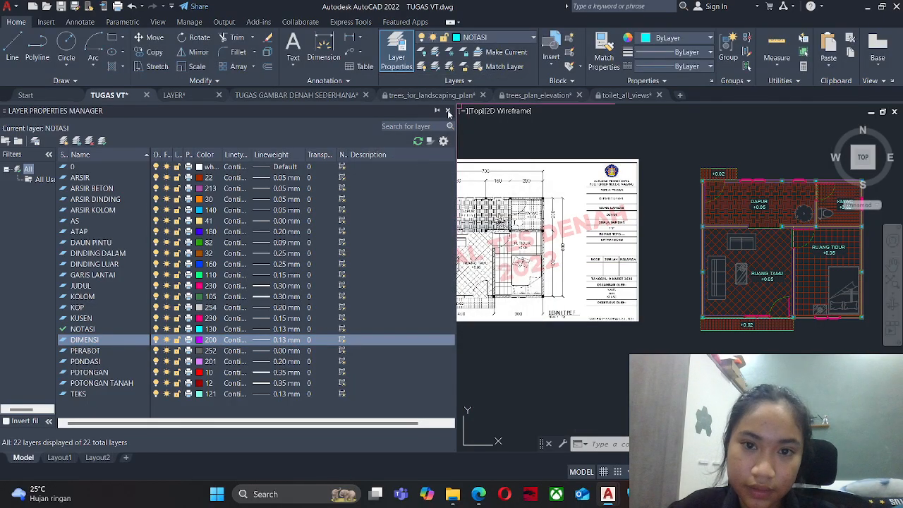
{"action": "left_click", "coordinate": [397, 56]}
Make DIMENSI the current layer.
{"action": "left_click", "coordinate": [502, 37]}
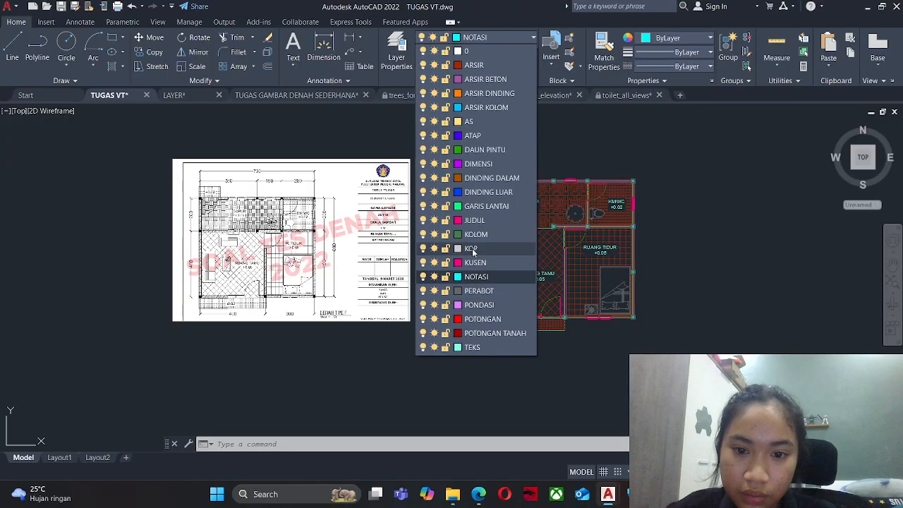
{"action": "left_click", "coordinate": [478, 164]}
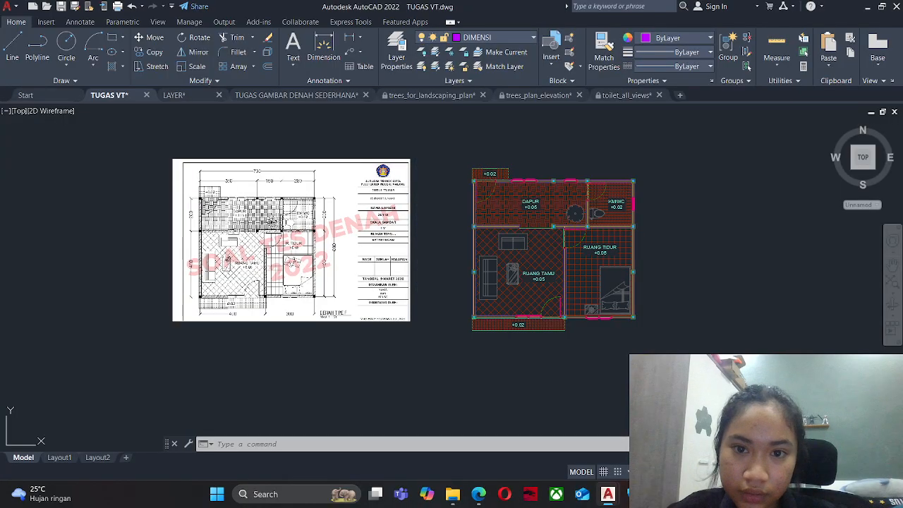
{"action": "scroll", "coordinate": [505, 317], "scroll_direction": "up", "scroll_amount": 5}
{"action": "scroll", "coordinate": [506, 318], "scroll_direction": "down", "scroll_amount": 5}
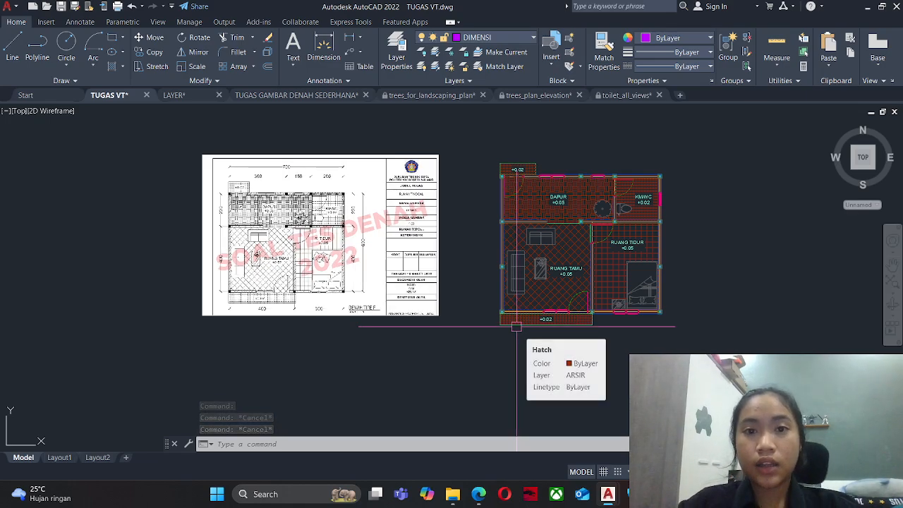
Add a horizontal linear dimension below the lower +0.02 terrace, between the centres of the columns at both ends of RUANG TAMU's bottom wall.
{"action": "key", "text": "Escape"}
{"action": "key", "text": "Escape"}
{"action": "type", "text": "D"}
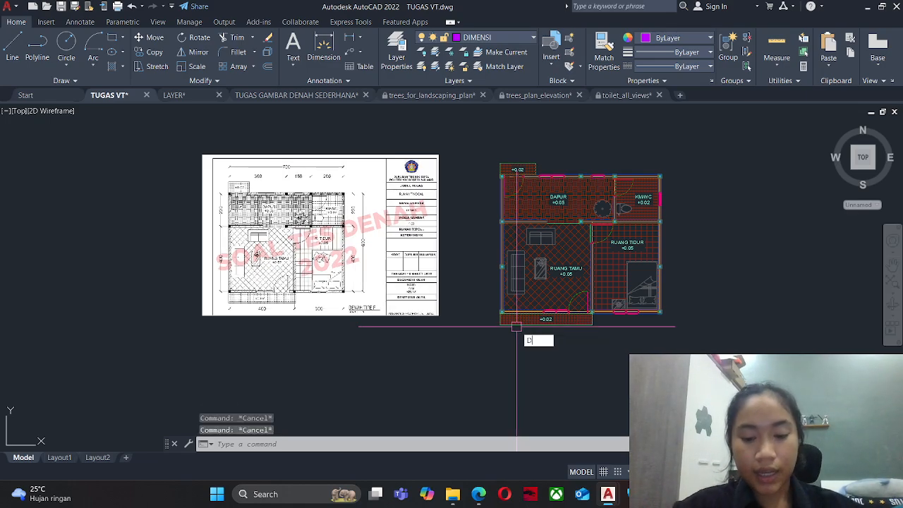
{"action": "type", "text": "IMLI"}
{"action": "key", "text": "Return"}
{"action": "scroll", "coordinate": [517, 327], "scroll_direction": "up", "scroll_amount": 6}
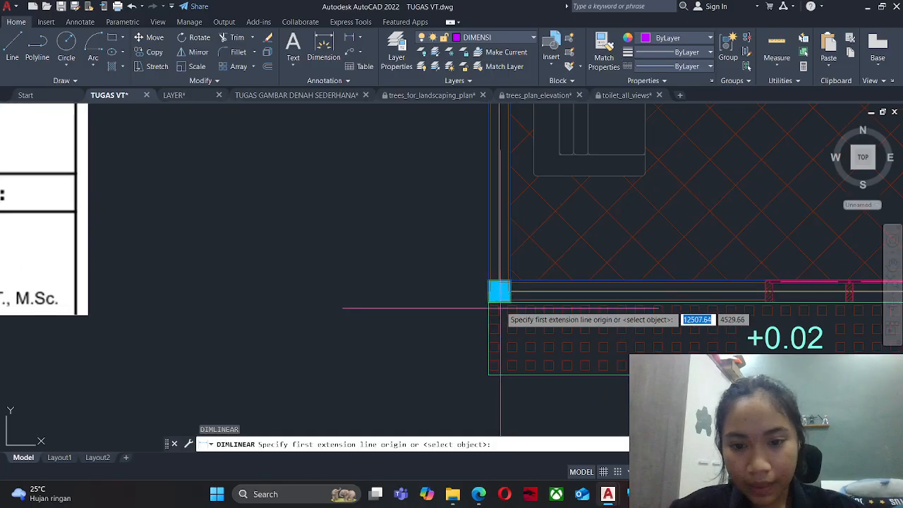
{"action": "left_click", "coordinate": [498, 291]}
{"action": "scroll", "coordinate": [499, 291], "scroll_direction": "down", "scroll_amount": 5}
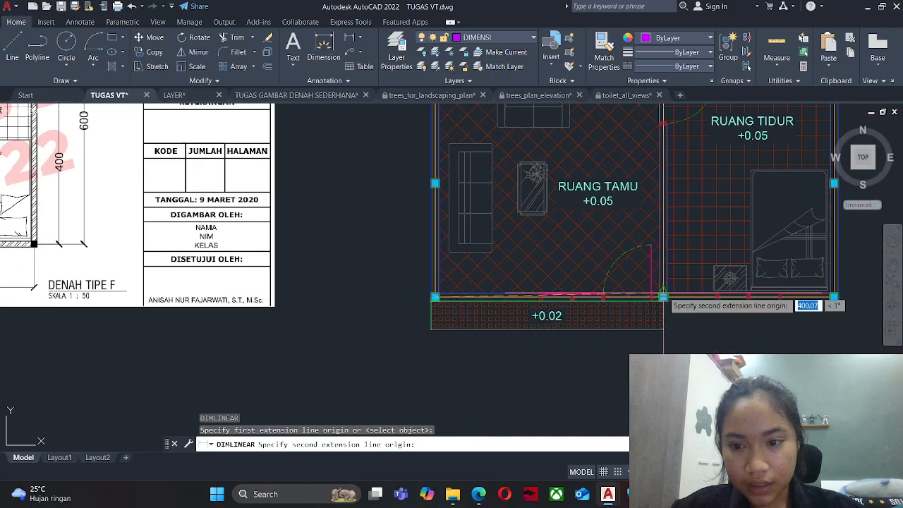
{"action": "scroll", "coordinate": [657, 304], "scroll_direction": "up", "scroll_amount": 5}
{"action": "left_click", "coordinate": [657, 303]}
{"action": "scroll", "coordinate": [640, 254], "scroll_direction": "down", "scroll_amount": 4}
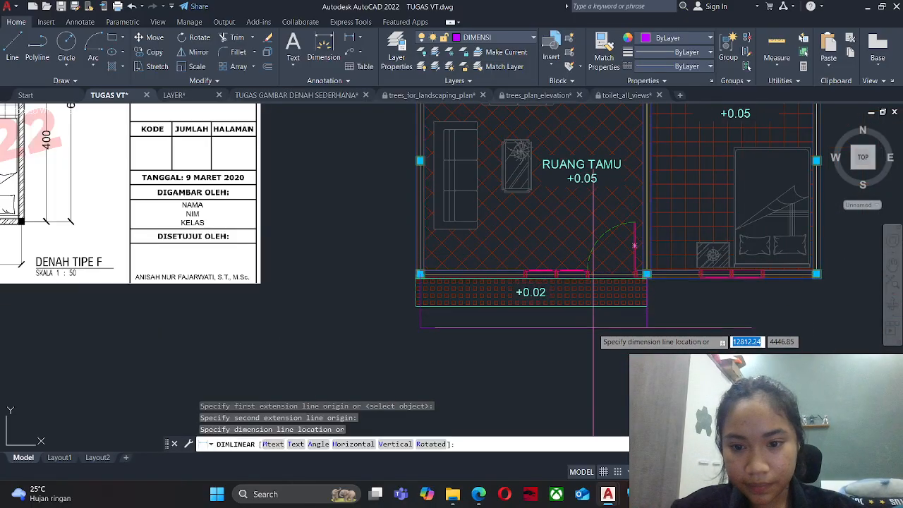
{"action": "scroll", "coordinate": [556, 335], "scroll_direction": "up", "scroll_amount": 5}
{"action": "key", "text": "Escape"}
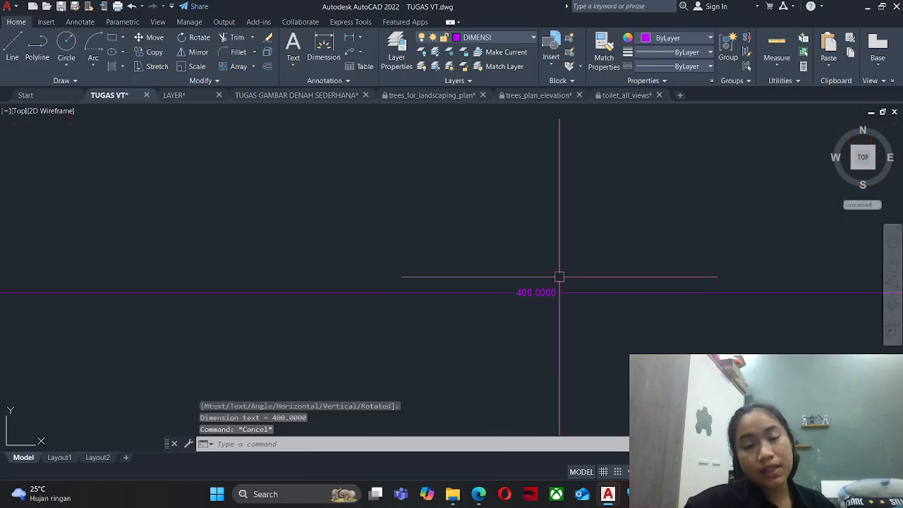
Modify the Standard dimension style to use Architectural tick for the first and second arrowheads.
{"action": "type", "text": "DIMST"}
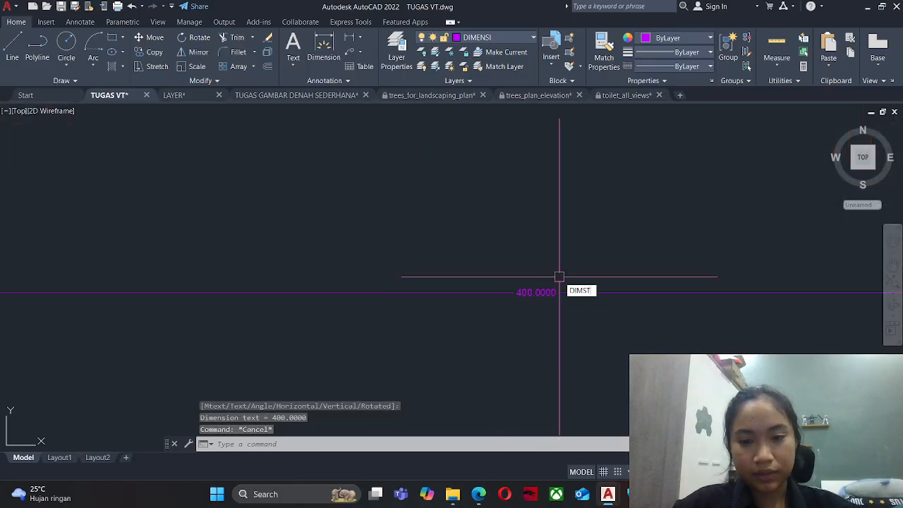
{"action": "type", "text": "Y"}
{"action": "key", "text": "Return"}
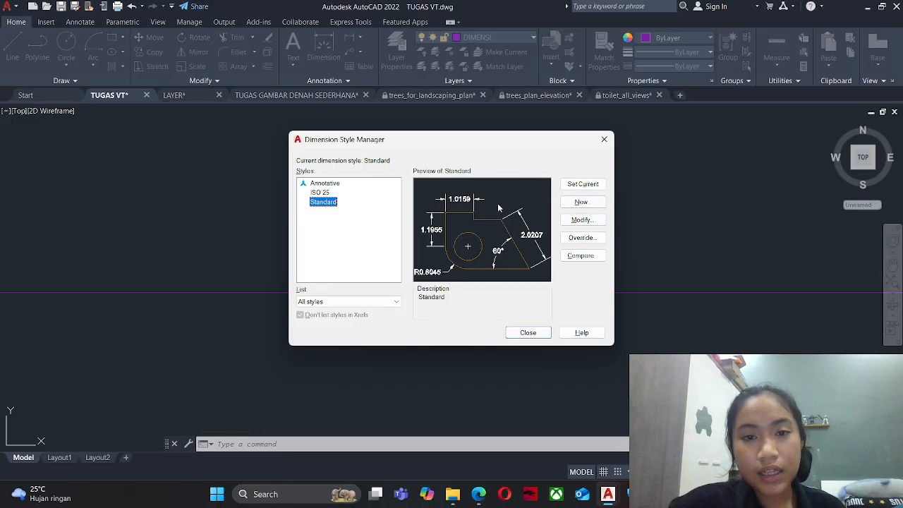
{"action": "left_click", "coordinate": [592, 222]}
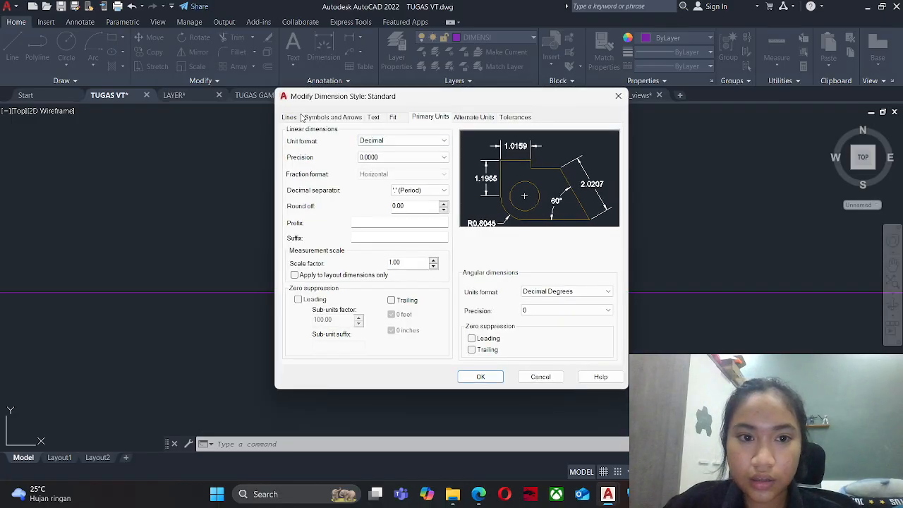
{"action": "left_click", "coordinate": [324, 117]}
{"action": "left_click", "coordinate": [352, 151]}
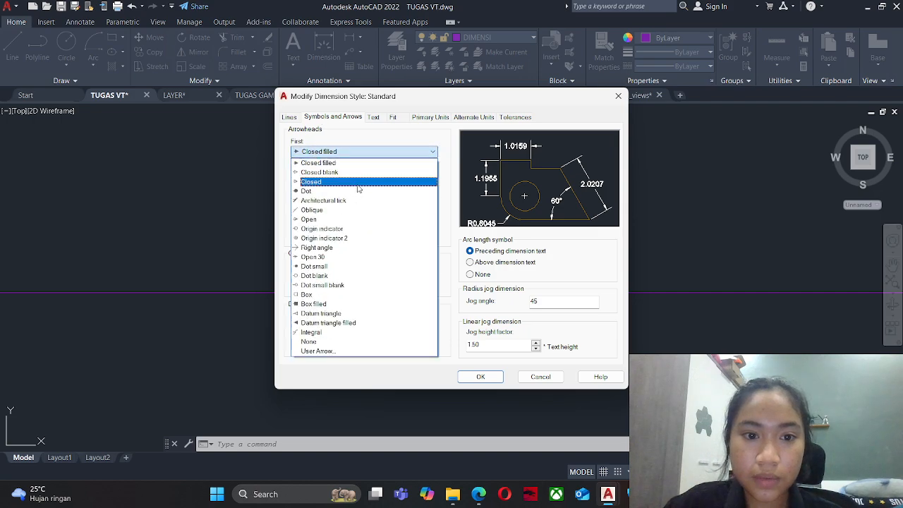
{"action": "left_click", "coordinate": [323, 200]}
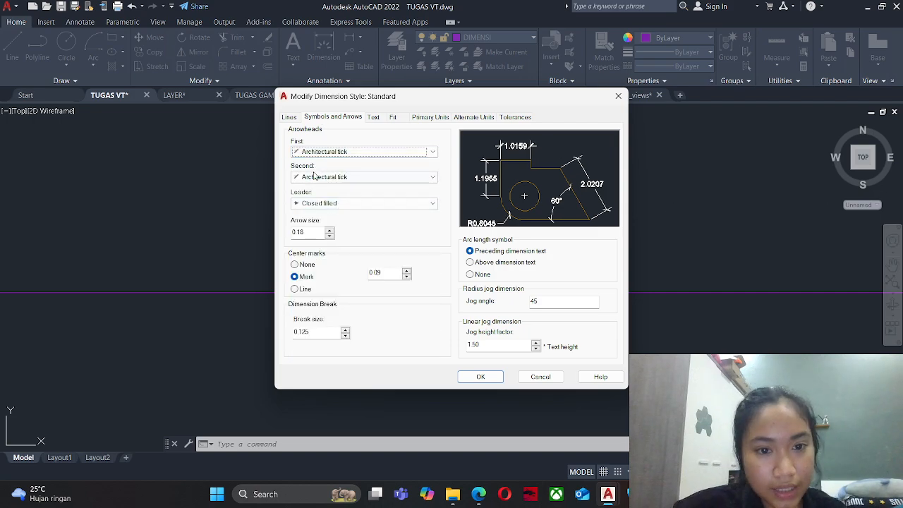
Set the dimension text to height 20, vertical placement Above, aligned with the dimension line, with an offset of 5 from it.
{"action": "left_click", "coordinate": [373, 117]}
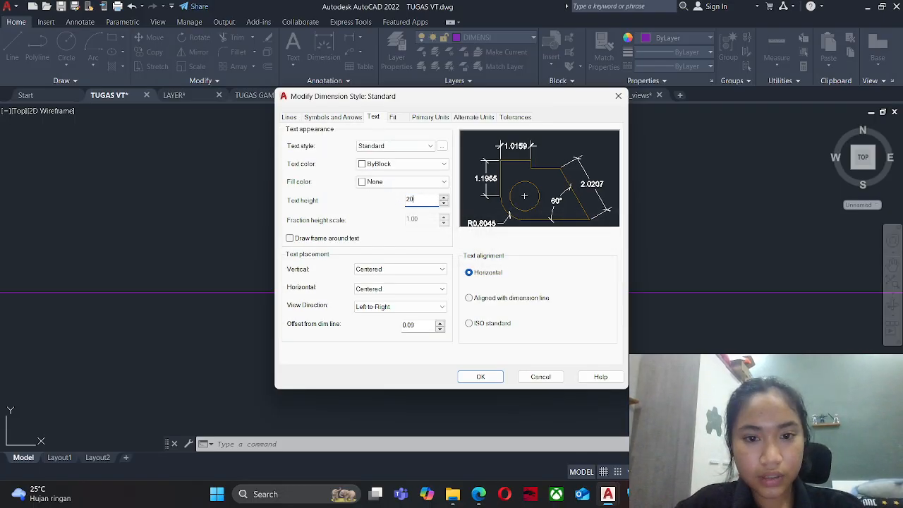
{"action": "key", "text": "Return"}
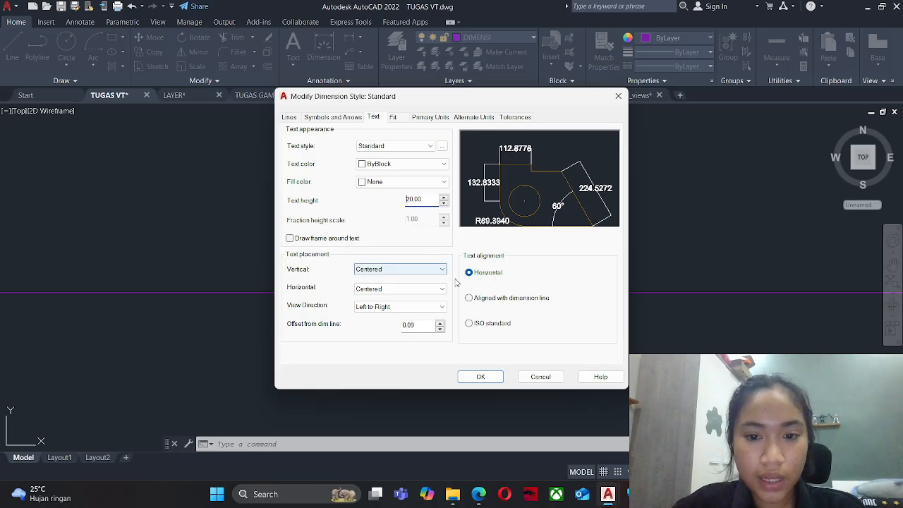
{"action": "left_click", "coordinate": [399, 289]}
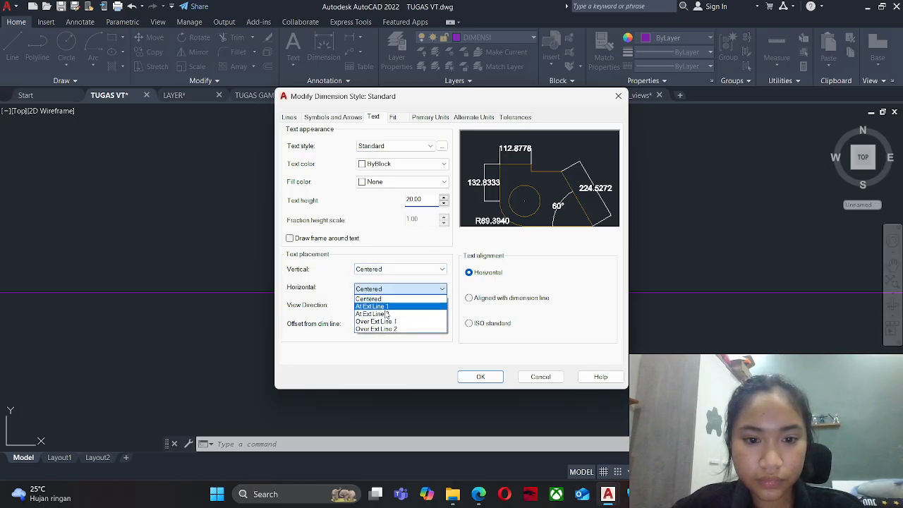
{"action": "left_click", "coordinate": [375, 274]}
{"action": "left_click", "coordinate": [375, 274]}
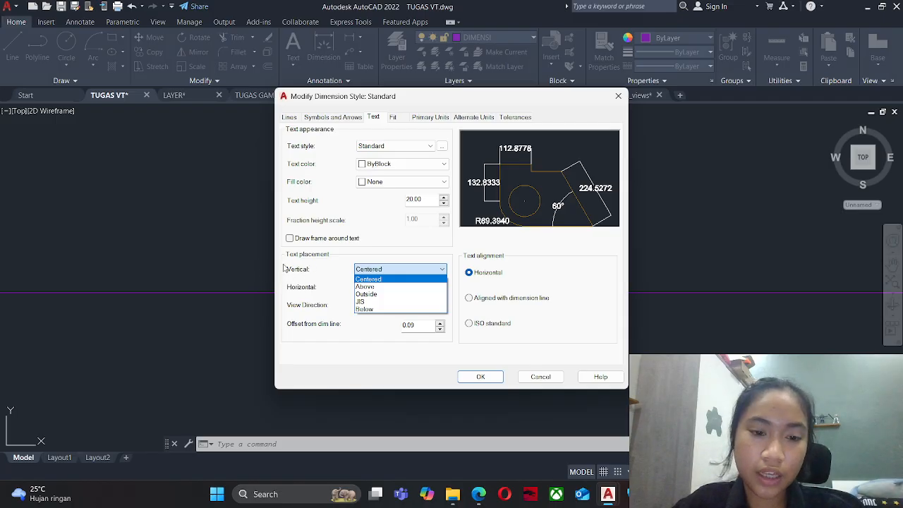
{"action": "left_click", "coordinate": [395, 287]}
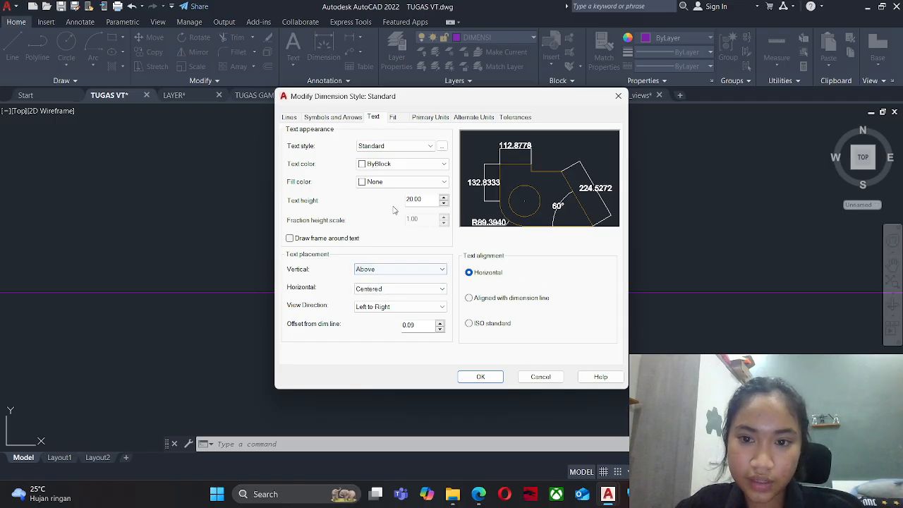
{"action": "left_click", "coordinate": [469, 298]}
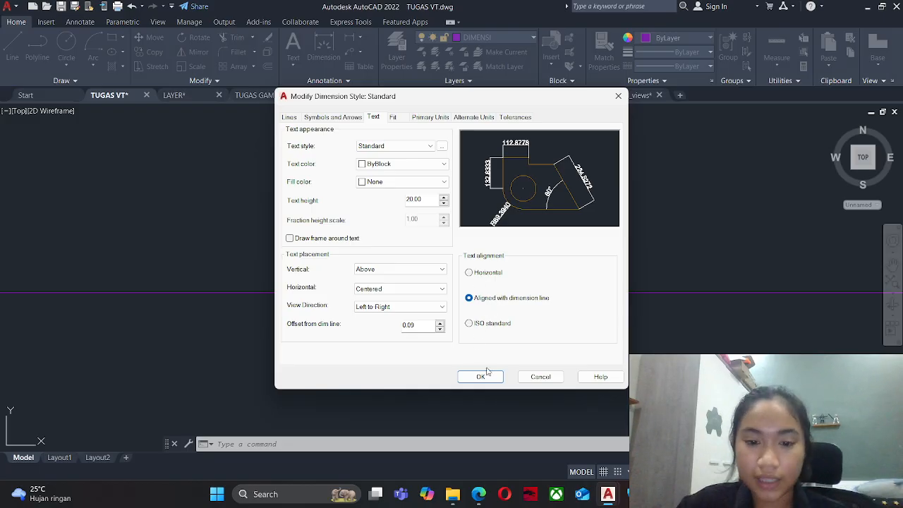
{"action": "type", "text": "5"}
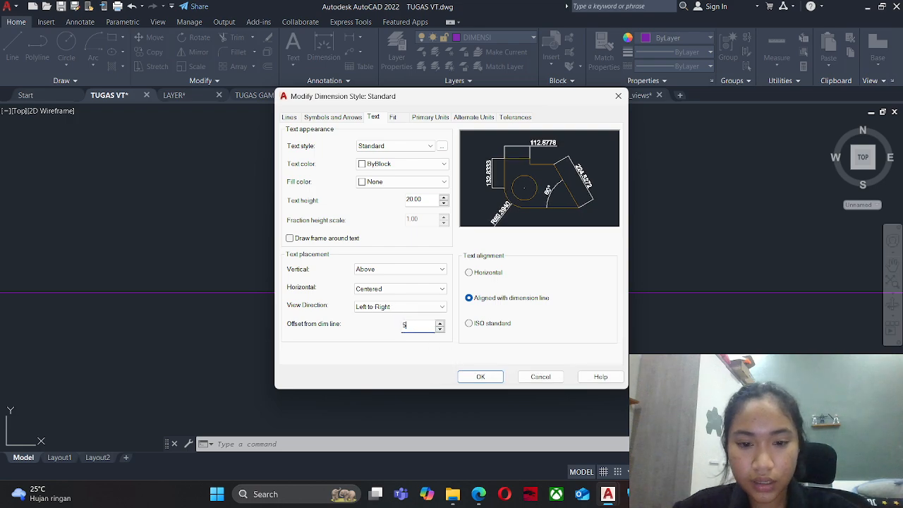
Set the dimension lines' extension beyond ticks and baseline spacing to 5, and extend the extension lines 5 beyond the dimension lines.
{"action": "left_click", "coordinate": [289, 118]}
{"action": "type", "text": "5"}
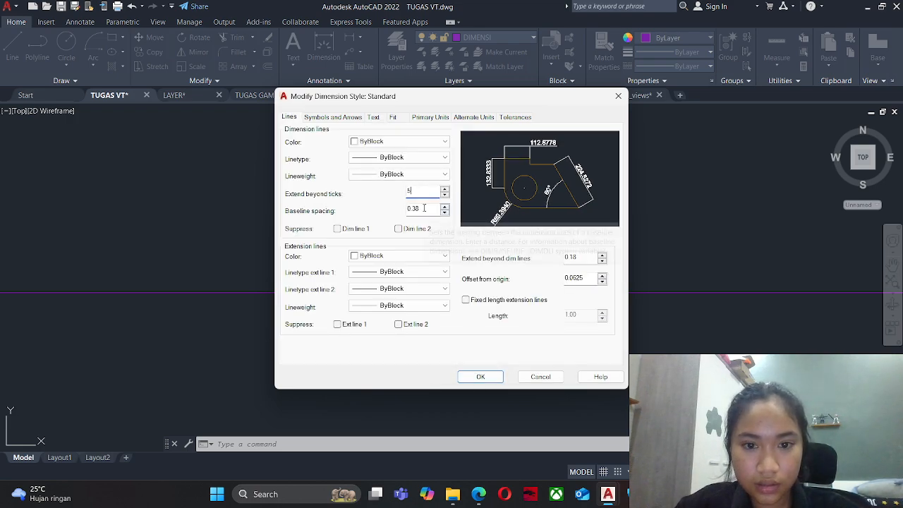
{"action": "key", "text": "Tab"}
{"action": "type", "text": "5"}
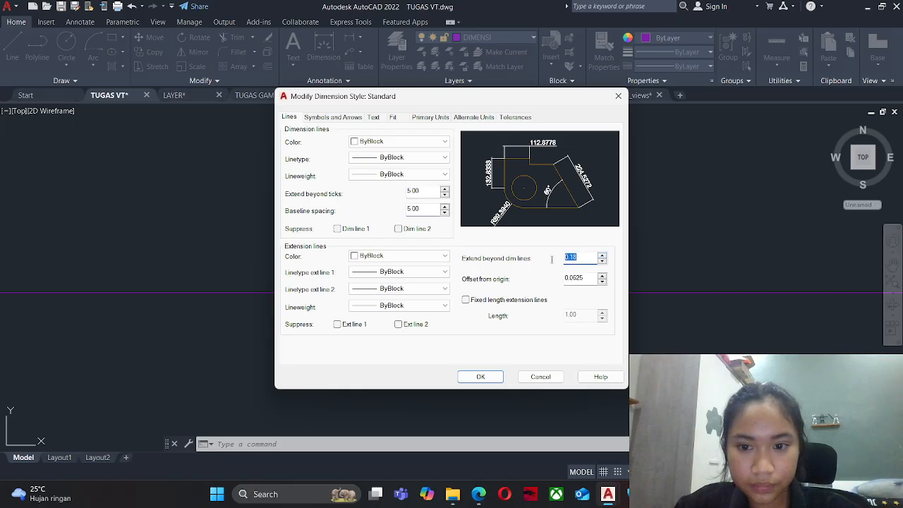
{"action": "key", "text": "Tab"}
{"action": "type", "text": "5"}
Set the linear dimension precision to two decimals (0.00).
{"action": "left_click", "coordinate": [430, 118]}
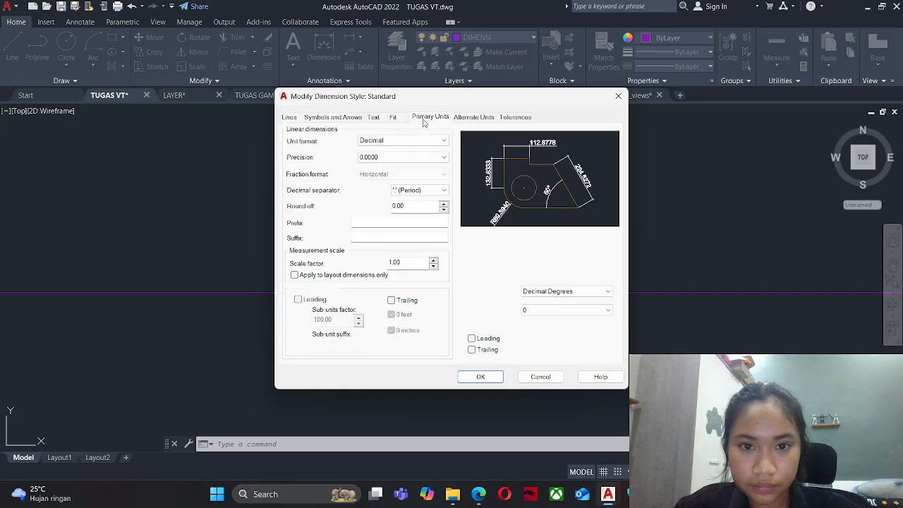
{"action": "left_click", "coordinate": [401, 157]}
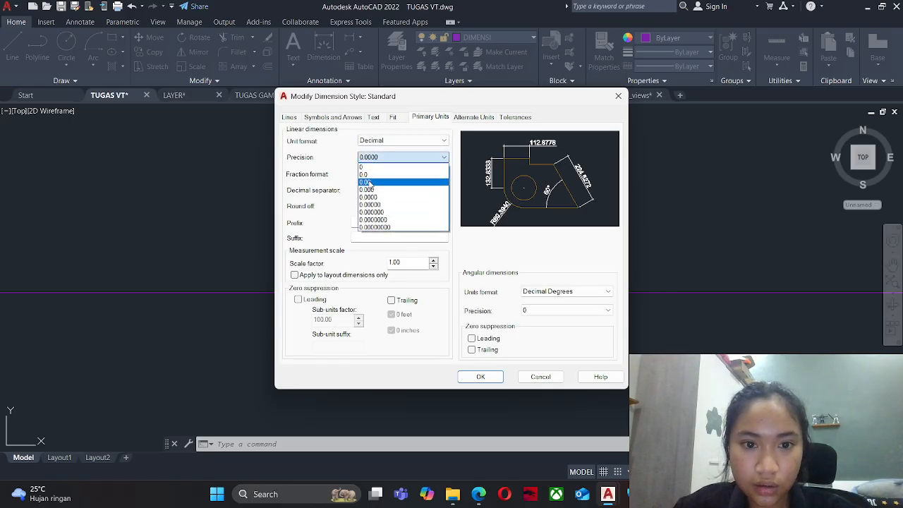
{"action": "left_click", "coordinate": [368, 182]}
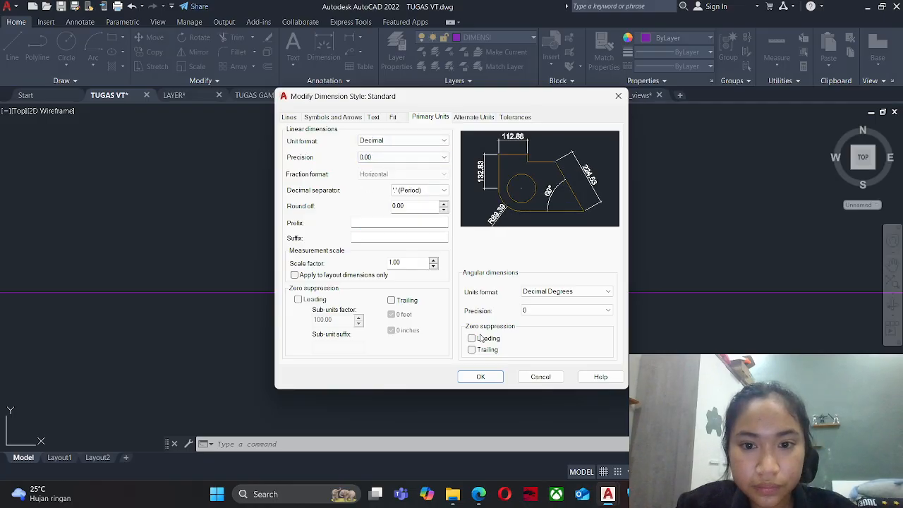
Set the arrow size to 15 and the dimension break size to 5, then apply the Standard style changes and close the style manager.
{"action": "left_click", "coordinate": [351, 117]}
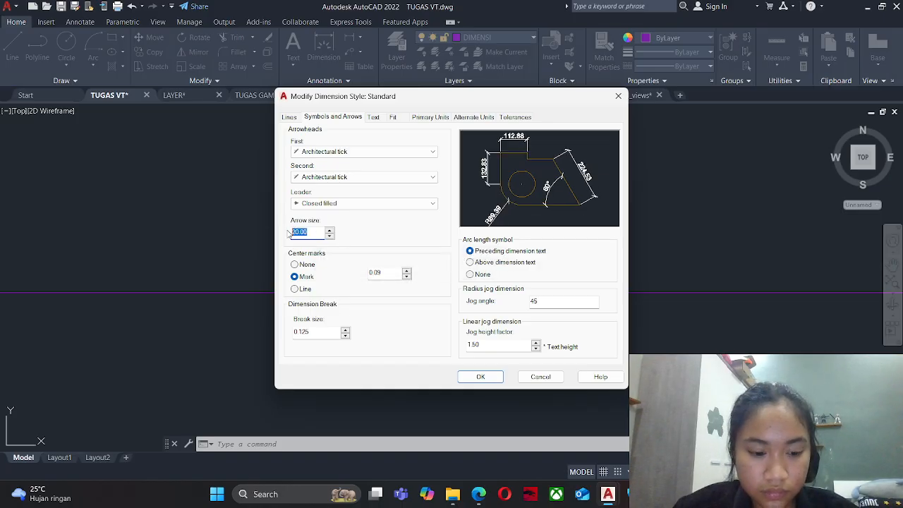
{"action": "type", "text": "5"}
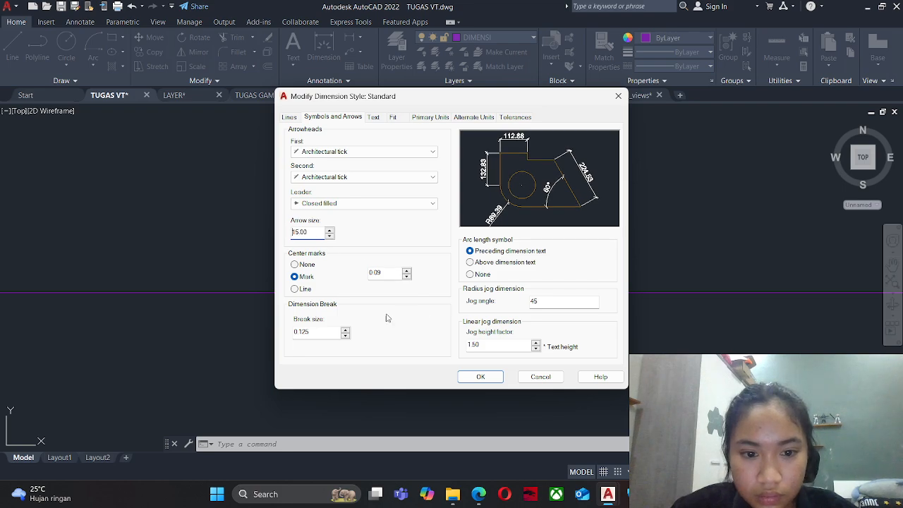
{"action": "left_click_drag", "start_coordinate": [312, 331], "coordinate": [277, 335]}
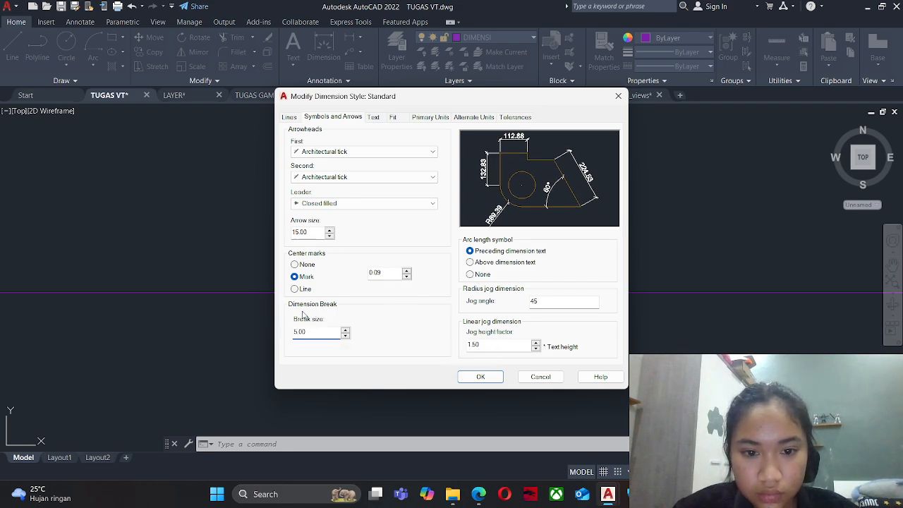
{"action": "left_click", "coordinate": [373, 117]}
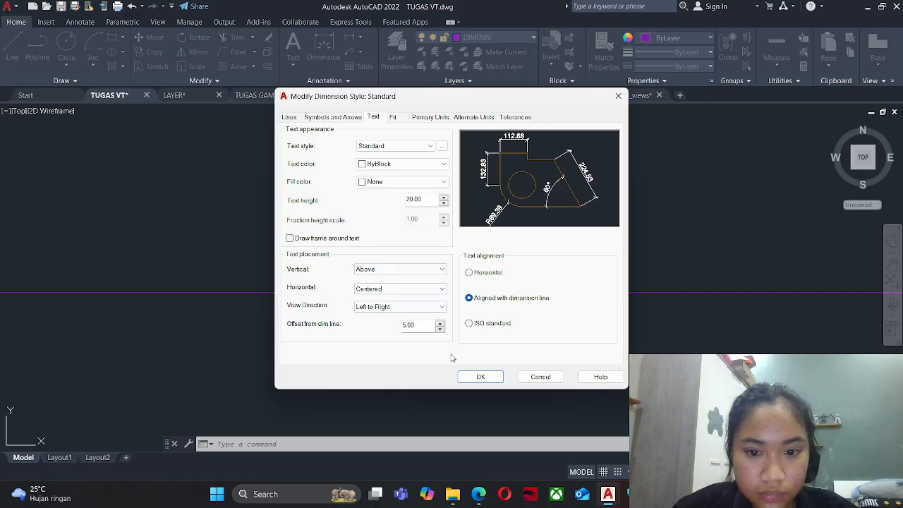
{"action": "left_click", "coordinate": [480, 376]}
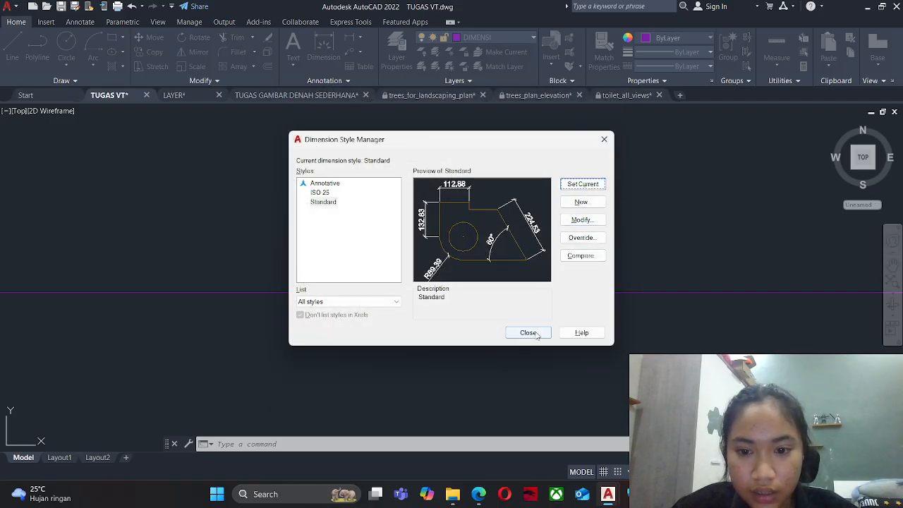
{"action": "left_click", "coordinate": [528, 333]}
{"action": "scroll", "coordinate": [447, 283], "scroll_direction": "down", "scroll_amount": 3}
{"action": "key", "text": "Escape"}
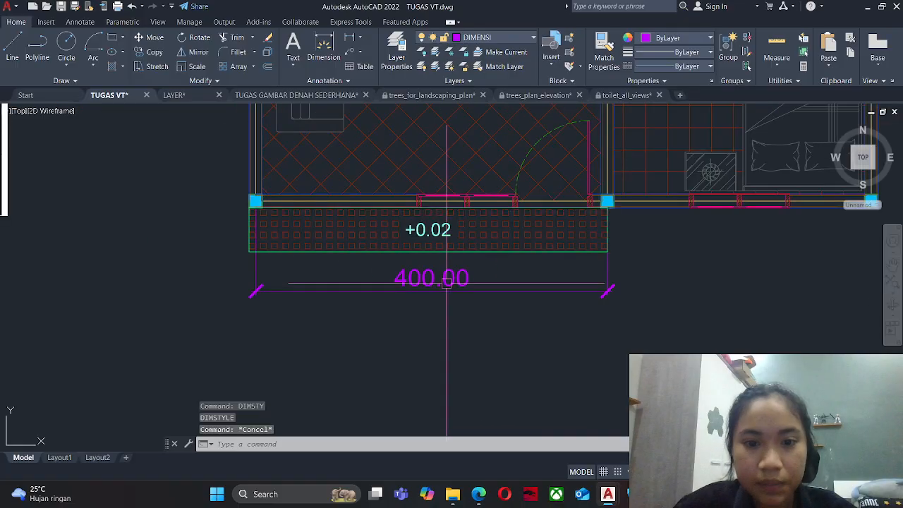
{"action": "scroll", "coordinate": [447, 282], "scroll_direction": "down", "scroll_amount": 4}
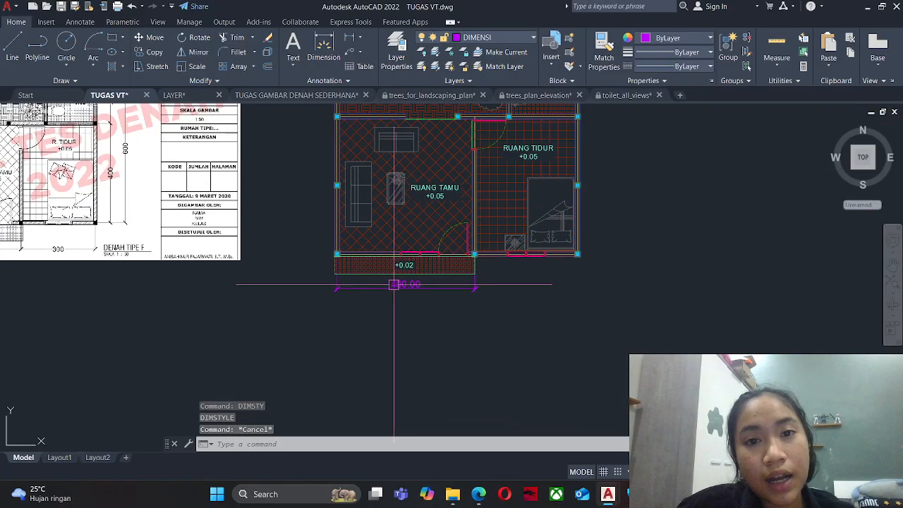
{"action": "scroll", "coordinate": [395, 284], "scroll_direction": "up", "scroll_amount": 4}
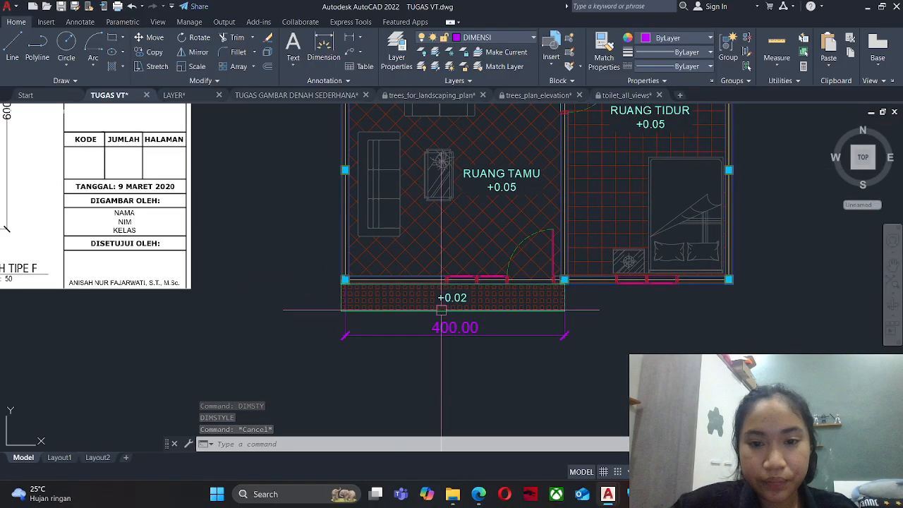
{"action": "scroll", "coordinate": [441, 311], "scroll_direction": "down", "scroll_amount": 2}
{"action": "middle_click_drag", "start_coordinate": [442, 310], "coordinate": [498, 344]}
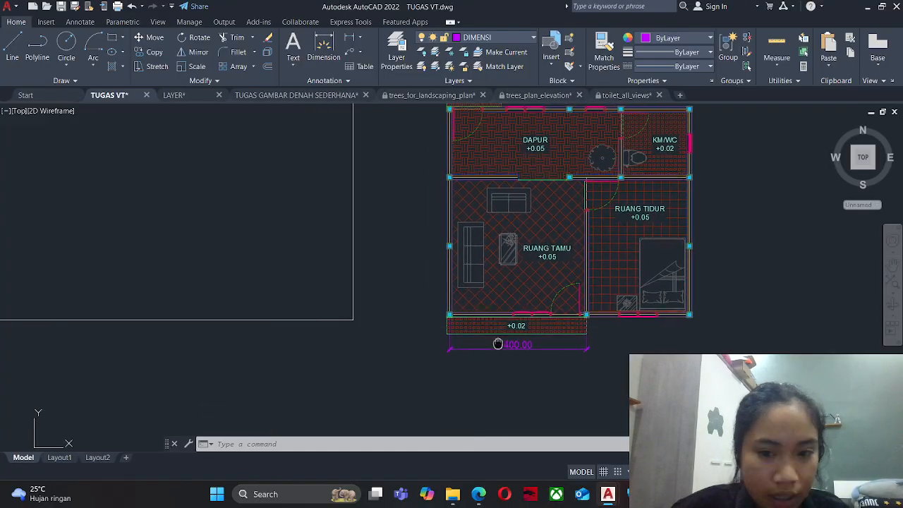
{"action": "scroll", "coordinate": [502, 337], "scroll_direction": "up", "scroll_amount": 4}
{"action": "double_click", "coordinate": [503, 336]}
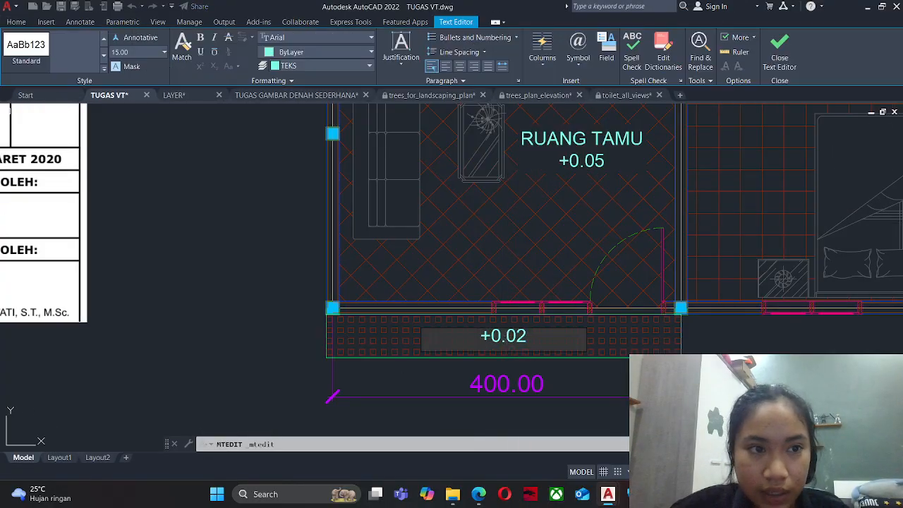
{"action": "key", "text": "Escape"}
{"action": "middle_click_drag", "start_coordinate": [477, 380], "coordinate": [466, 320]}
{"action": "key", "text": "Escape"}
Reopen the Standard dimension style for modification and set its text height to 15.
{"action": "left_click", "coordinate": [468, 333]}
{"action": "type", "text": "DIM"}
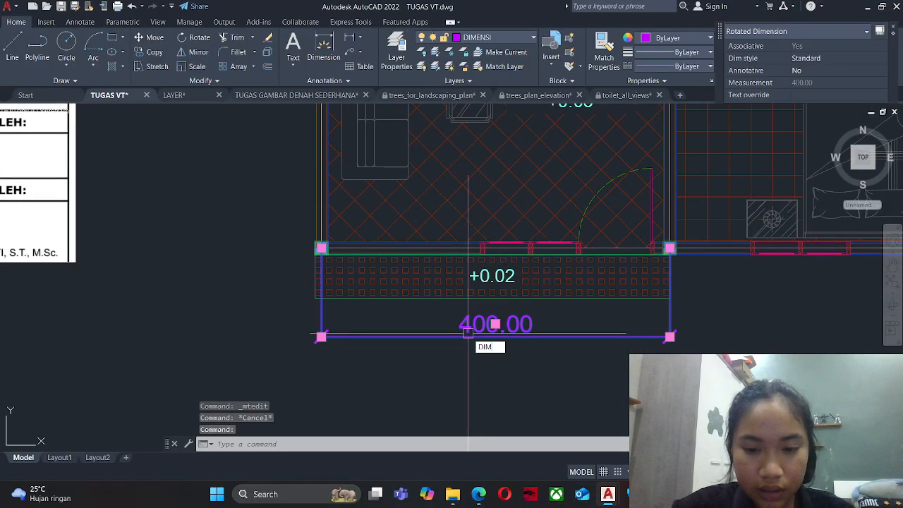
{"action": "type", "text": "STY"}
{"action": "key", "text": "Return"}
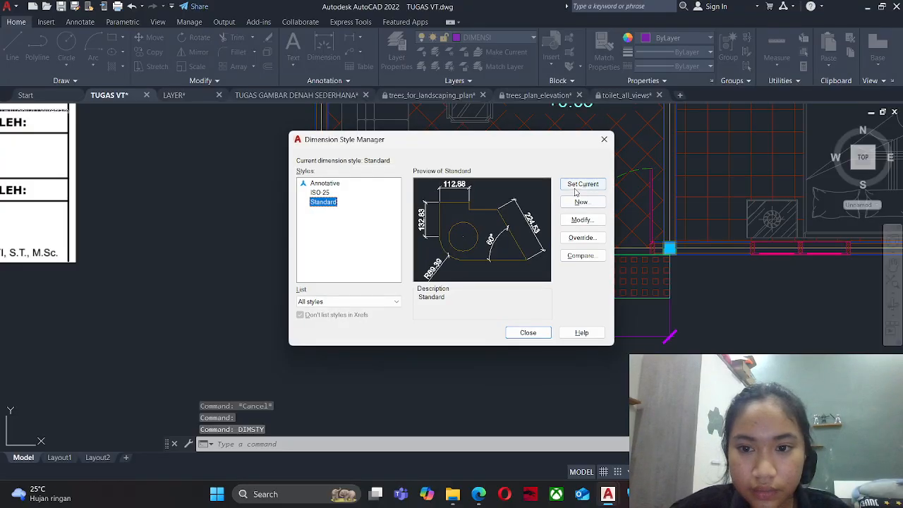
{"action": "left_click", "coordinate": [583, 219]}
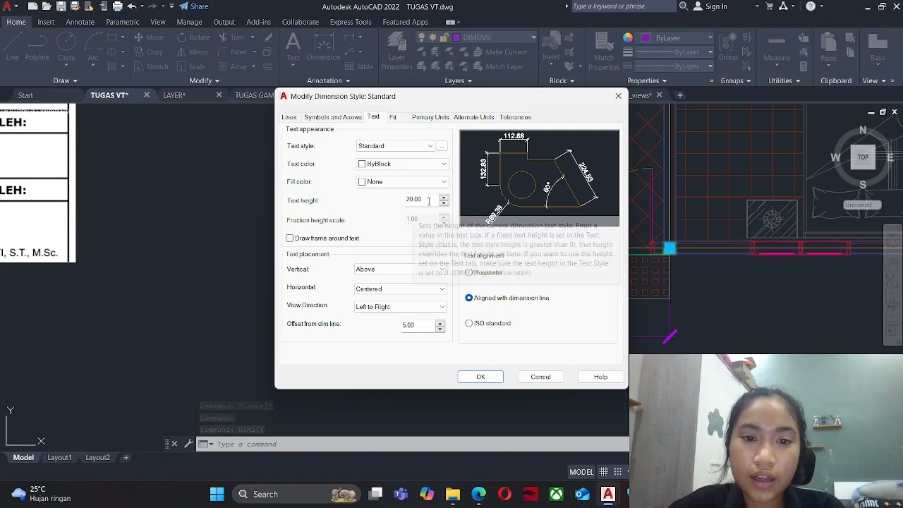
{"action": "double_click", "coordinate": [388, 201]}
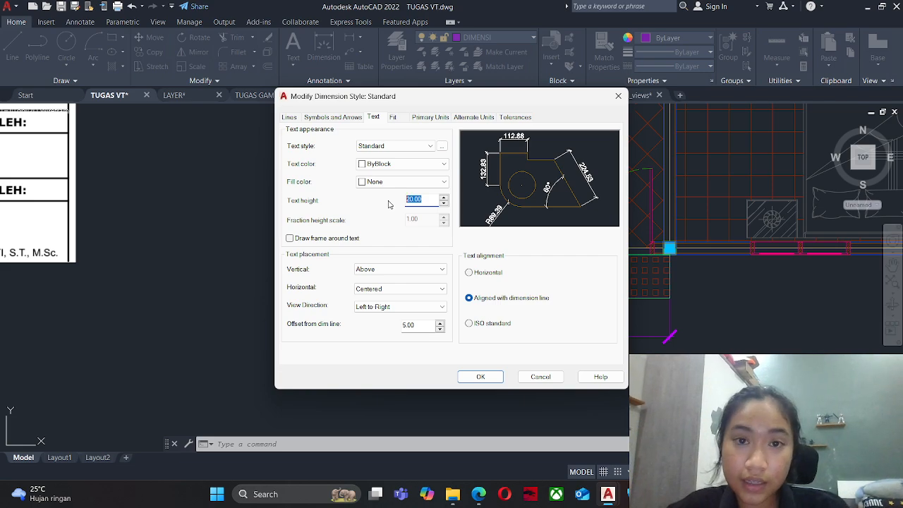
{"action": "type", "text": "15"}
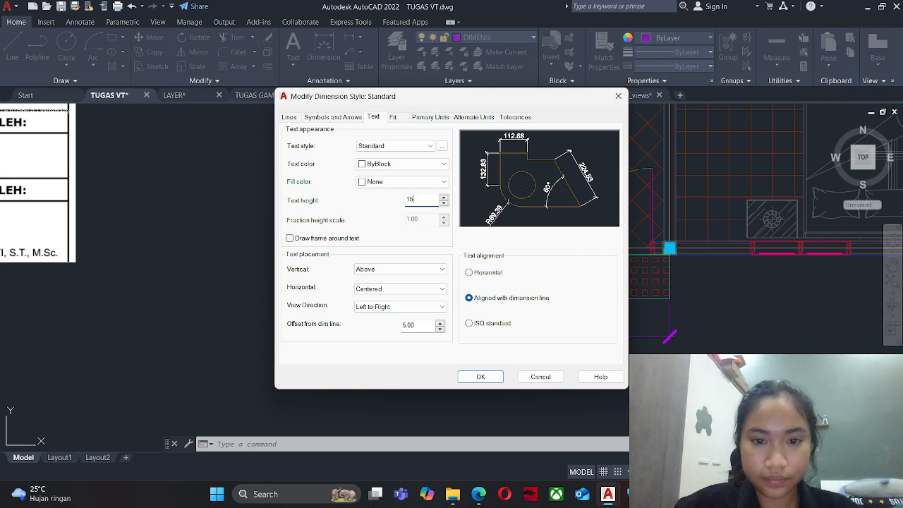
Set the Standard style's arrow size to 12, apply the changes and close the style manager.
{"action": "left_click", "coordinate": [356, 118]}
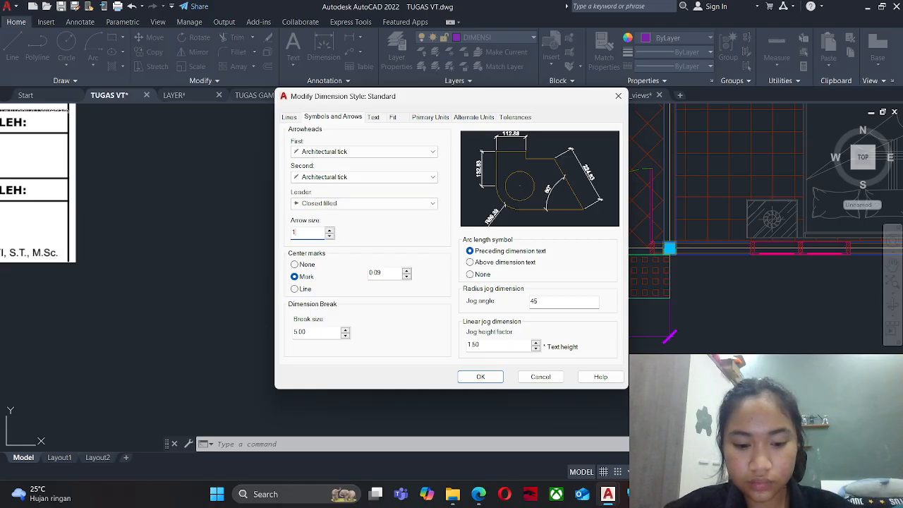
{"action": "type", "text": "12"}
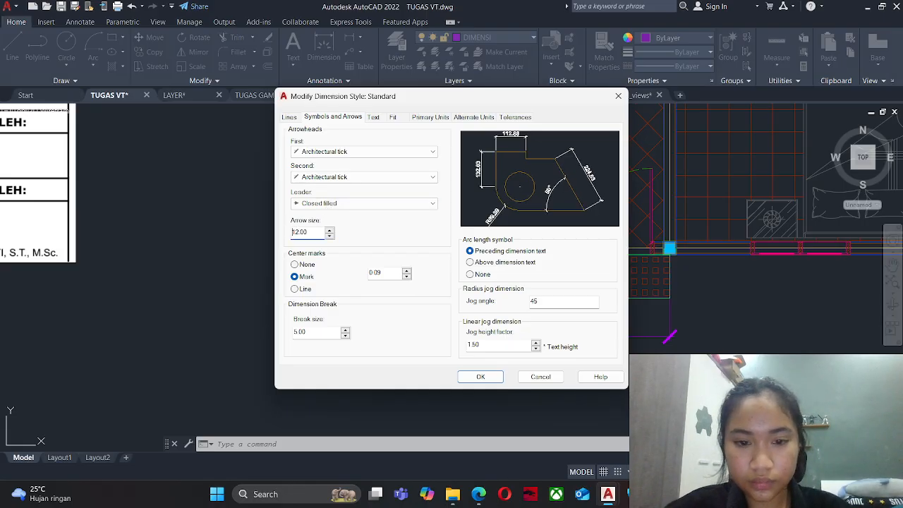
{"action": "left_click", "coordinate": [480, 376]}
{"action": "left_click", "coordinate": [528, 332]}
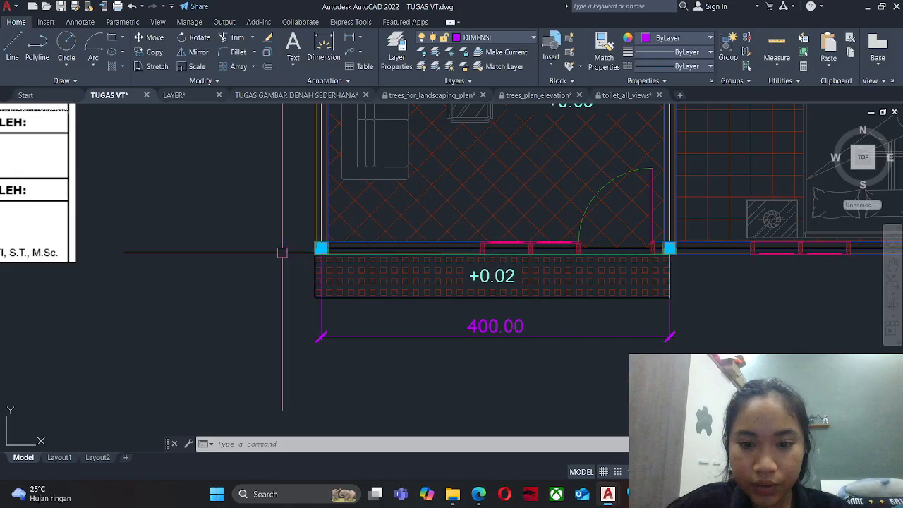
Add a linear dimension below the RUANG TIDUR front wall between its column centres, in line with the adjacent RUANG TAMU dimension.
{"action": "scroll", "coordinate": [343, 258], "scroll_direction": "down", "scroll_amount": 2}
{"action": "scroll", "coordinate": [404, 310], "scroll_direction": "down", "scroll_amount": 2}
{"action": "middle_click_drag", "start_coordinate": [402, 311], "coordinate": [558, 334]}
{"action": "key", "text": "Escape"}
{"action": "key", "text": "Escape"}
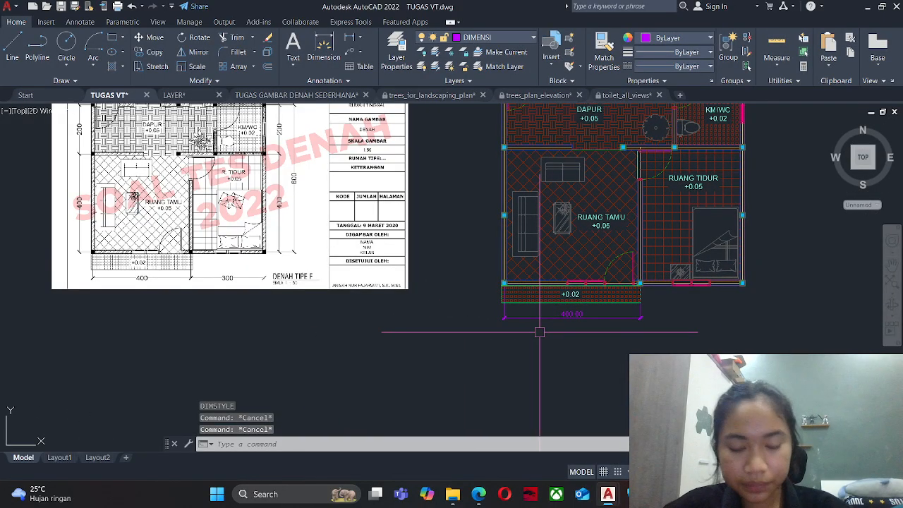
{"action": "key", "text": "Escape"}
{"action": "type", "text": "i"}
{"action": "key", "text": "Return"}
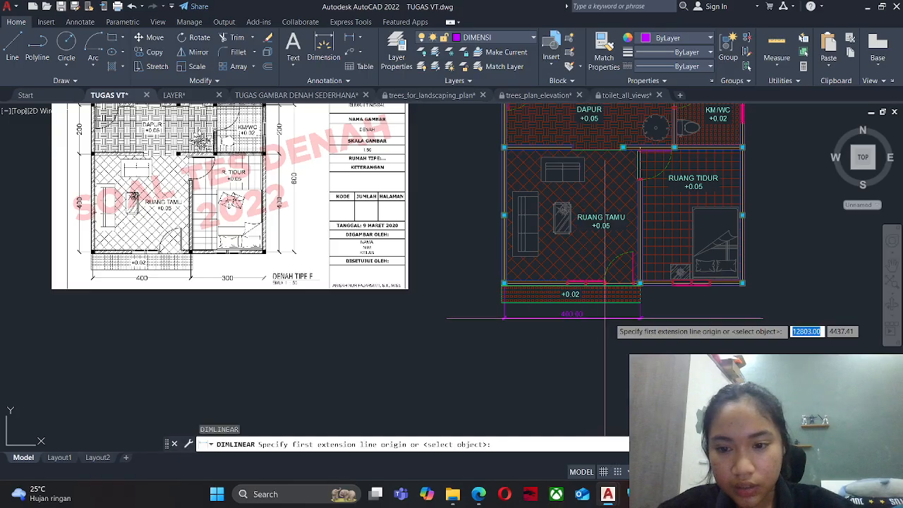
{"action": "scroll", "coordinate": [635, 289], "scroll_direction": "up", "scroll_amount": 6}
{"action": "left_click", "coordinate": [651, 266]}
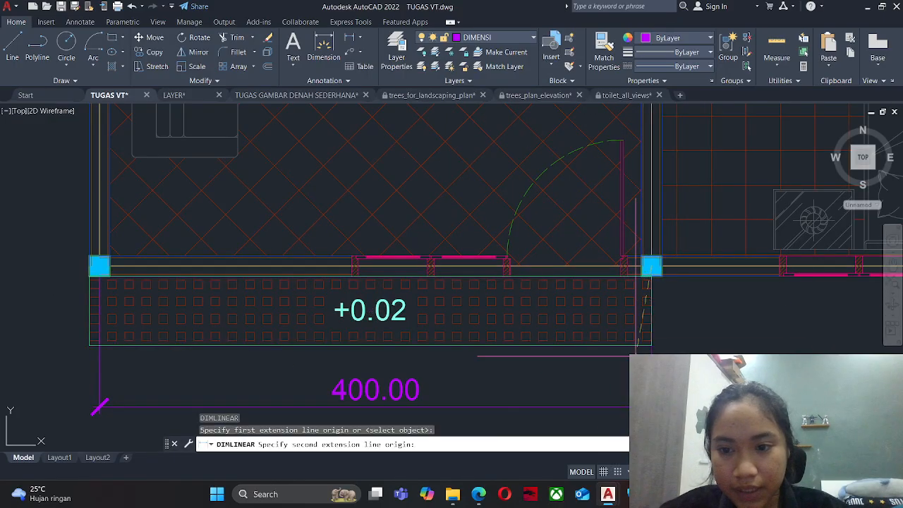
{"action": "scroll", "coordinate": [709, 310], "scroll_direction": "down", "scroll_amount": 2}
{"action": "left_click", "coordinate": [712, 311]}
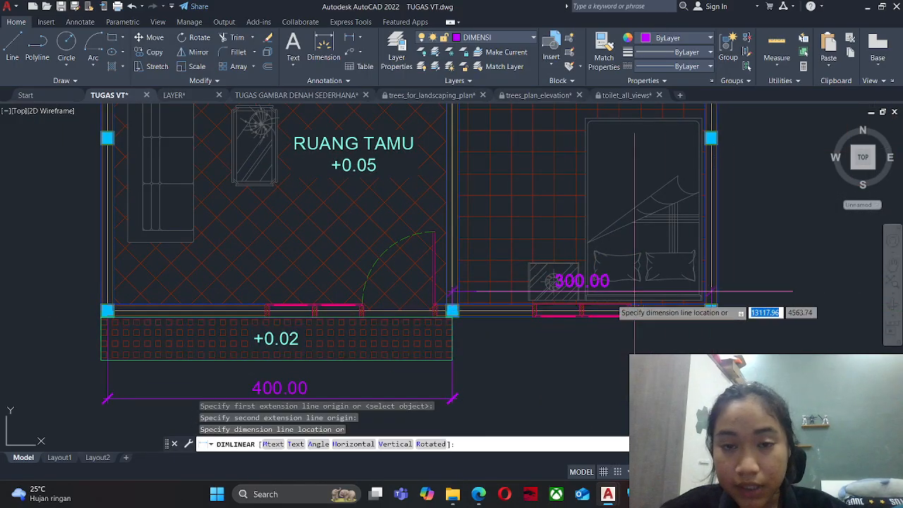
{"action": "middle_click_drag", "start_coordinate": [452, 395], "coordinate": [460, 326]}
{"action": "scroll", "coordinate": [460, 327], "scroll_direction": "up", "scroll_amount": 2}
{"action": "left_click", "coordinate": [460, 327]}
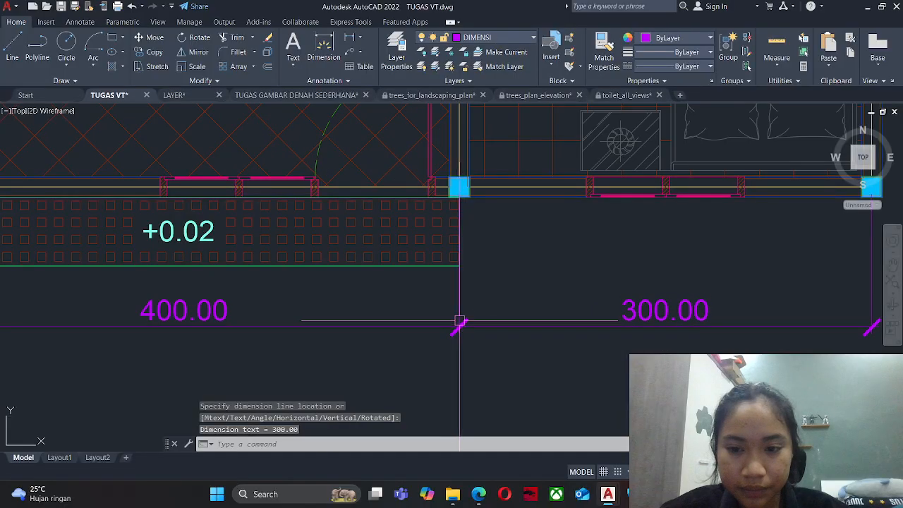
{"action": "scroll", "coordinate": [494, 321], "scroll_direction": "down", "scroll_amount": 4}
{"action": "key", "text": "Escape"}
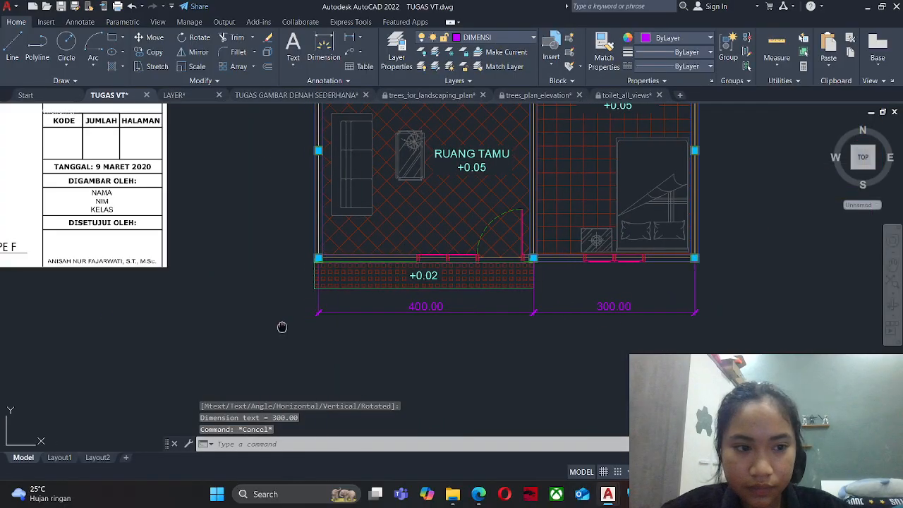
{"action": "mouse_move", "coordinate": [282, 323]}
{"action": "middle_mouse_down"}
{"action": "mouse_move", "coordinate": [544, 313]}
{"action": "mouse_move", "coordinate": [354, 316]}
{"action": "middle_mouse_up"}
{"action": "scroll", "coordinate": [367, 275], "scroll_direction": "up", "scroll_amount": 4}
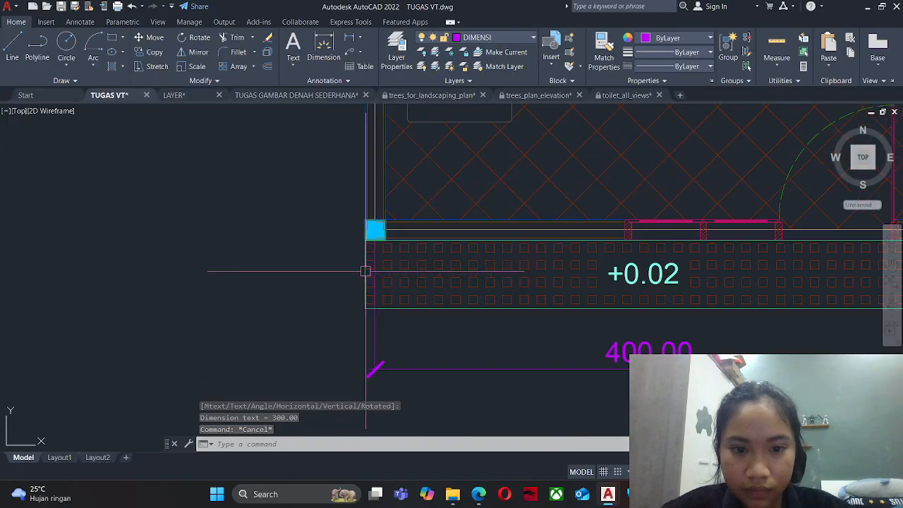
{"action": "key", "text": "space"}
{"action": "left_click", "coordinate": [373, 228]}
{"action": "middle_click_drag", "start_coordinate": [497, 259], "coordinate": [65, 355]}
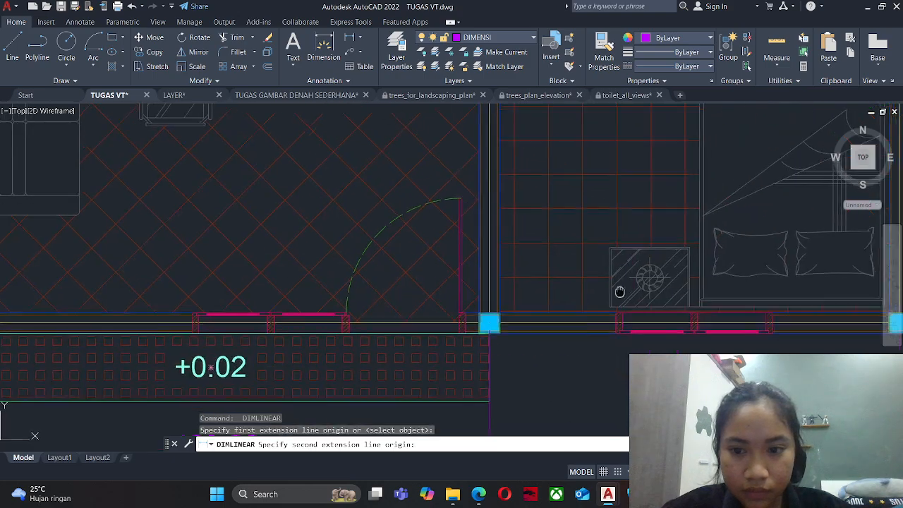
{"action": "middle_click_drag", "start_coordinate": [896, 323], "coordinate": [750, 270]}
{"action": "left_click", "coordinate": [750, 272]}
{"action": "key", "text": "Escape"}
{"action": "scroll", "coordinate": [743, 278], "scroll_direction": "down", "scroll_amount": 4}
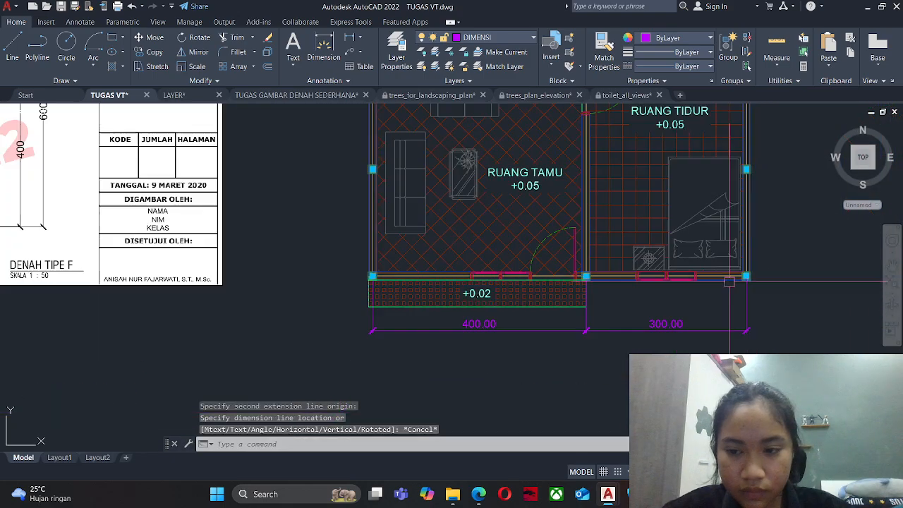
Add a vertical linear dimension outside RUANG TIDUR's right wall, from the lower corner column to the middle column.
{"action": "scroll", "coordinate": [740, 277], "scroll_direction": "up", "scroll_amount": 4}
{"action": "key", "text": "space"}
{"action": "left_click", "coordinate": [753, 276]}
{"action": "scroll", "coordinate": [737, 288], "scroll_direction": "down", "scroll_amount": 6}
{"action": "scroll", "coordinate": [743, 249], "scroll_direction": "up", "scroll_amount": 4}
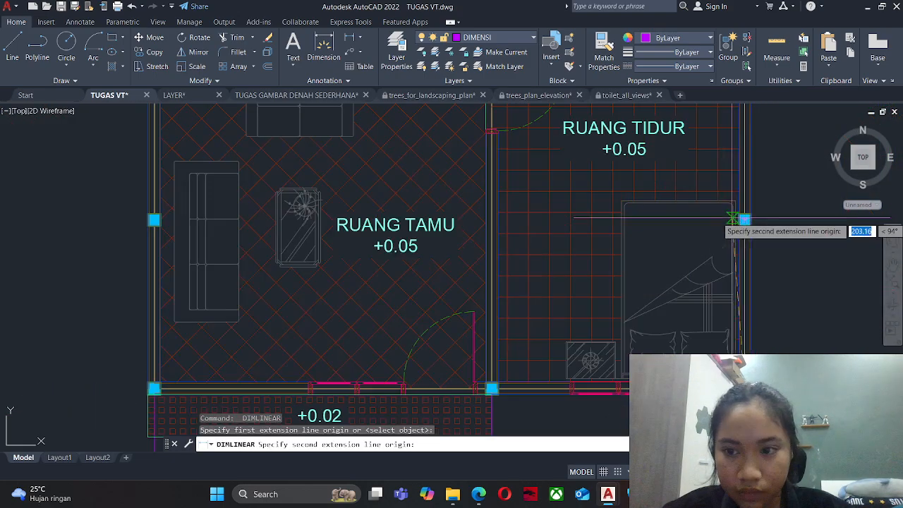
{"action": "left_click", "coordinate": [741, 221]}
{"action": "middle_click_drag", "start_coordinate": [770, 239], "coordinate": [620, 251]}
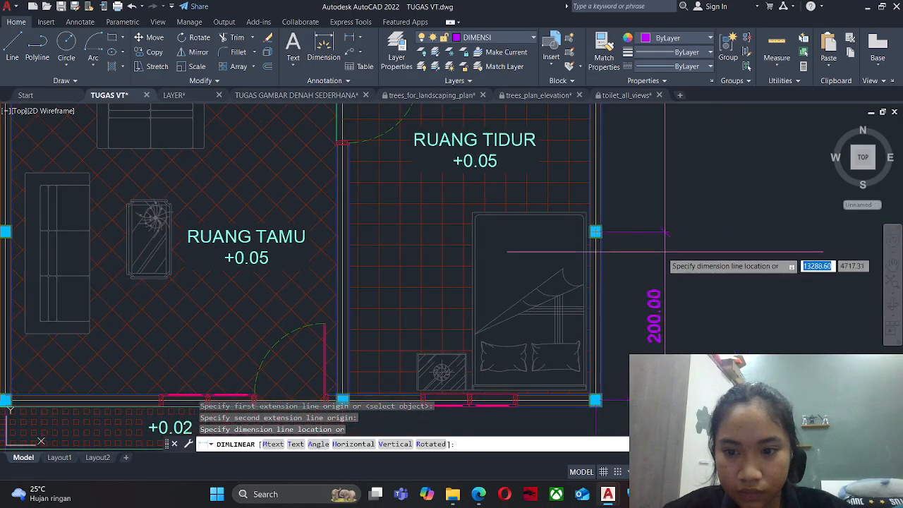
{"action": "left_click", "coordinate": [636, 234]}
{"action": "key", "text": "Escape"}
Dimension the upper half of RUANG TIDUR's right wall between column centres, in line with the dimension below it.
{"action": "key", "text": "space"}
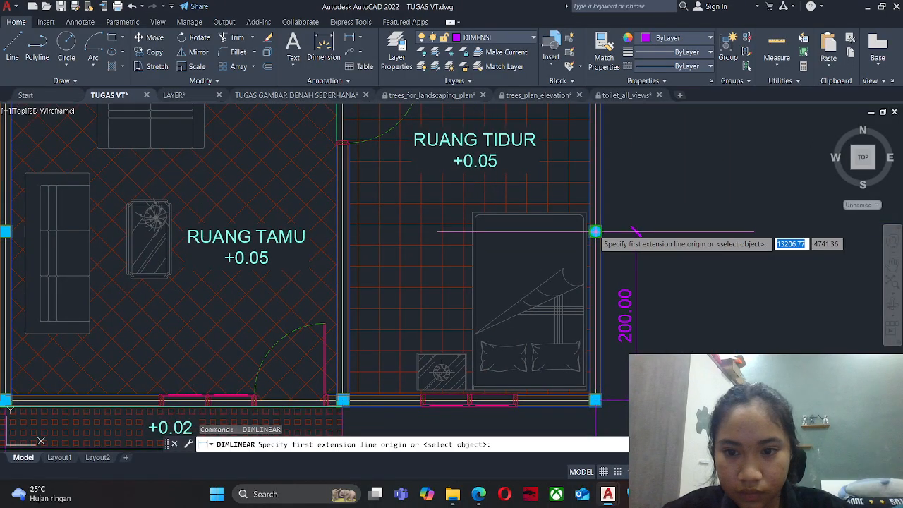
{"action": "scroll", "coordinate": [591, 185], "scroll_direction": "up", "scroll_amount": 2}
{"action": "left_click", "coordinate": [578, 132]}
{"action": "left_click", "coordinate": [578, 400]}
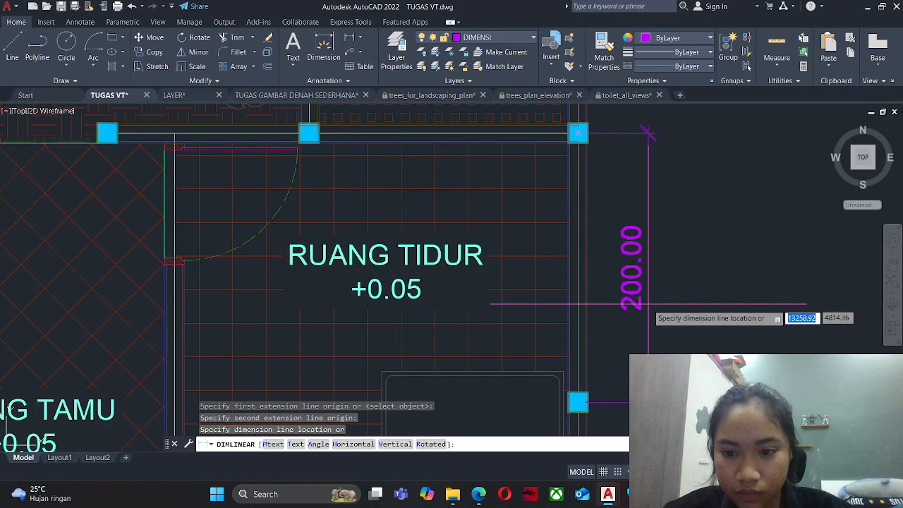
{"action": "middle_click_drag", "start_coordinate": [632, 350], "coordinate": [633, 296]}
{"action": "left_click", "coordinate": [632, 296]}
{"action": "scroll", "coordinate": [632, 296], "scroll_direction": "down", "scroll_amount": 5}
{"action": "scroll", "coordinate": [620, 213], "scroll_direction": "up", "scroll_amount": 3}
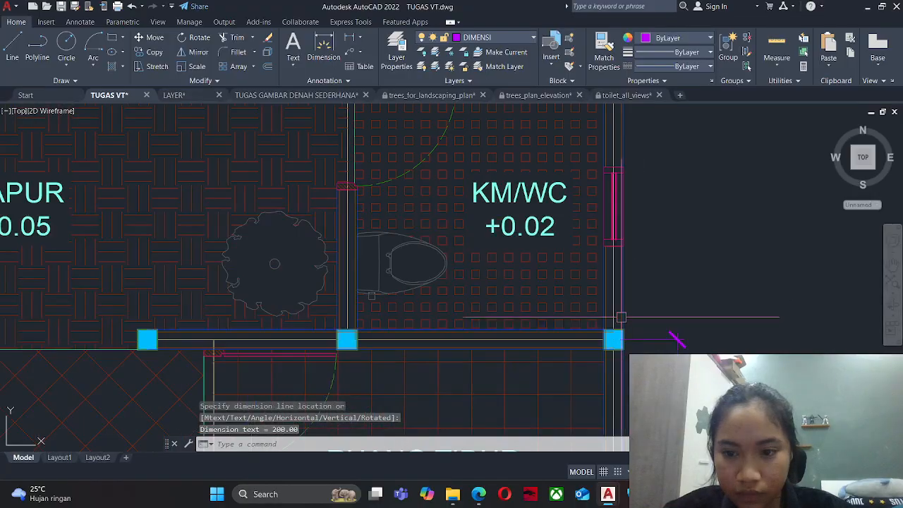
{"action": "key", "text": "space"}
{"action": "left_click", "coordinate": [615, 339]}
{"action": "middle_click_drag", "start_coordinate": [615, 339], "coordinate": [593, 215]}
{"action": "left_click", "coordinate": [594, 216]}
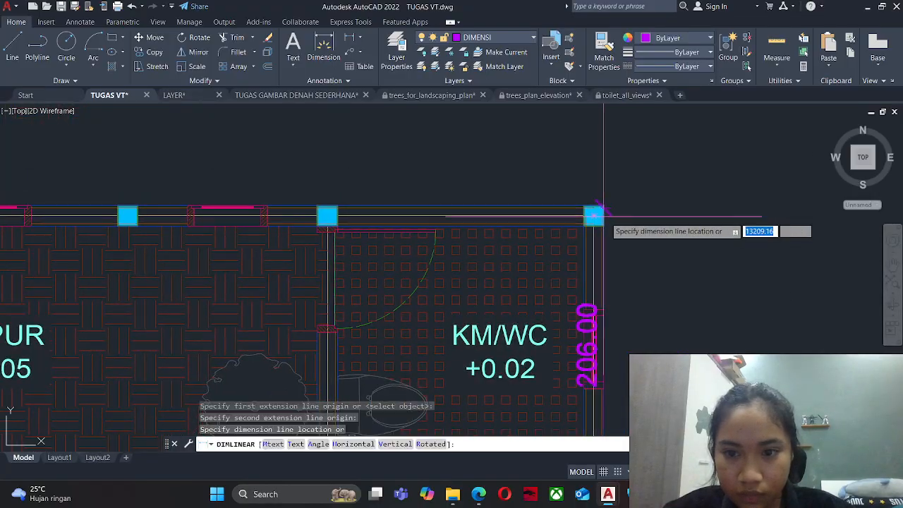
{"action": "key", "text": "Escape"}
Dimension the KM/WC right wall between its upper and lower column centres, in line with the dimensions below.
{"action": "key", "text": "space"}
{"action": "left_click", "coordinate": [593, 216]}
{"action": "middle_click_drag", "start_coordinate": [581, 342], "coordinate": [592, 235]}
{"action": "left_click", "coordinate": [604, 372]}
{"action": "left_click", "coordinate": [669, 373]}
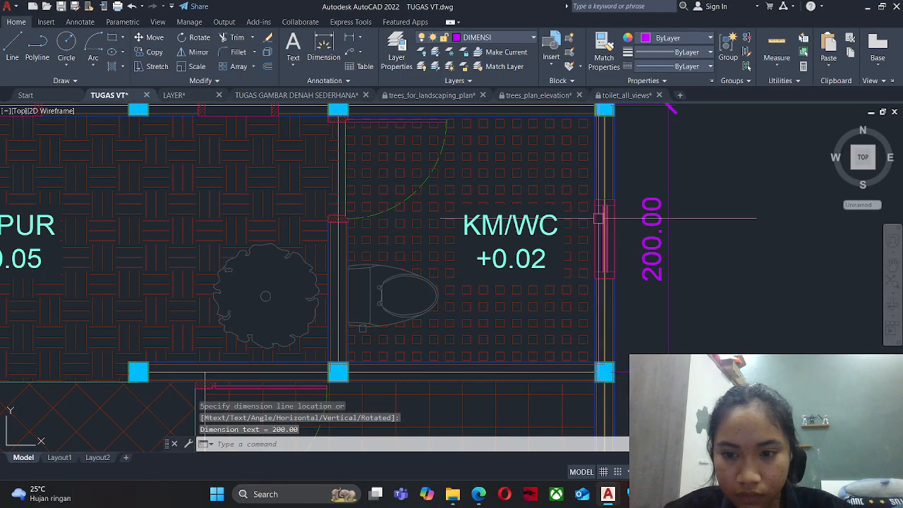
Add an overall vertical dimension from the plan's upper-right to lower-right corner column, outside the row of segment dimensions.
{"action": "middle_click_drag", "start_coordinate": [599, 122], "coordinate": [581, 240]}
{"action": "scroll", "coordinate": [581, 240], "scroll_direction": "down", "scroll_amount": 2}
{"action": "key", "text": "space"}
{"action": "left_click", "coordinate": [586, 232]}
{"action": "scroll", "coordinate": [595, 204], "scroll_direction": "down", "scroll_amount": 6}
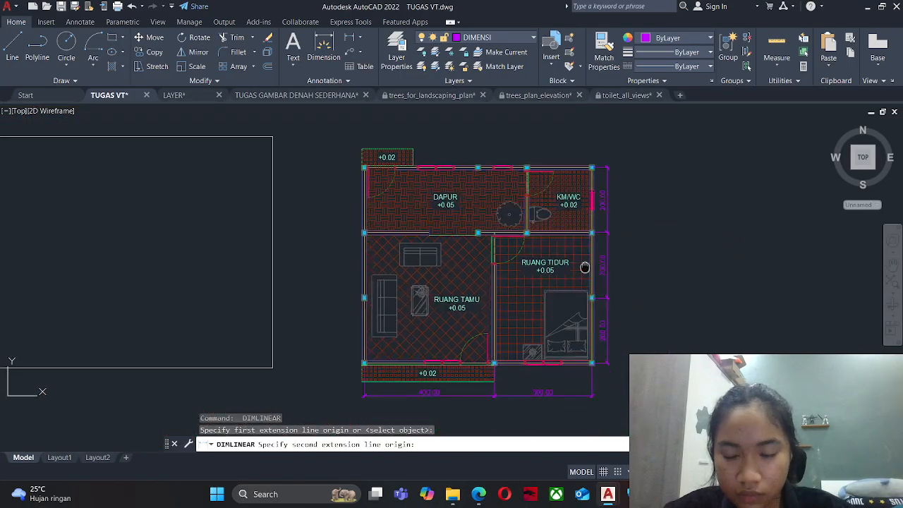
{"action": "scroll", "coordinate": [574, 332], "scroll_direction": "up", "scroll_amount": 8}
{"action": "left_click", "coordinate": [575, 332]}
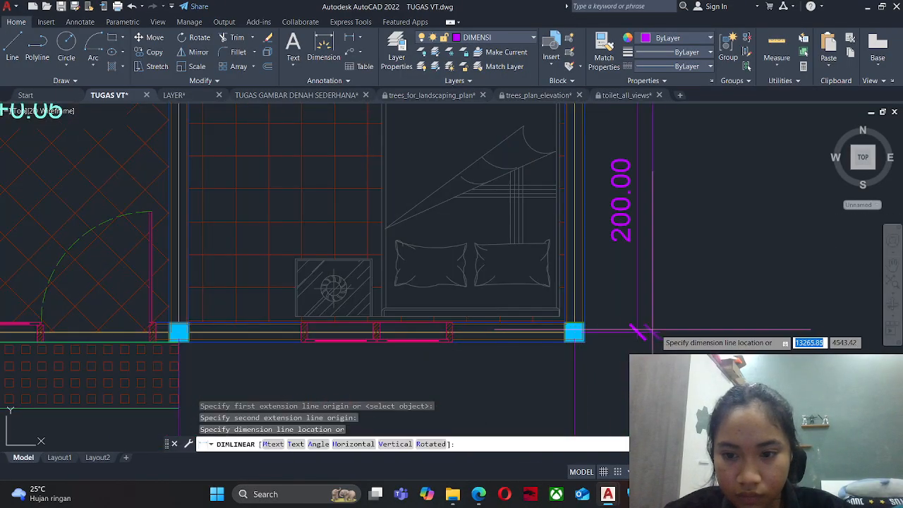
{"action": "scroll", "coordinate": [676, 330], "scroll_direction": "down", "scroll_amount": 4}
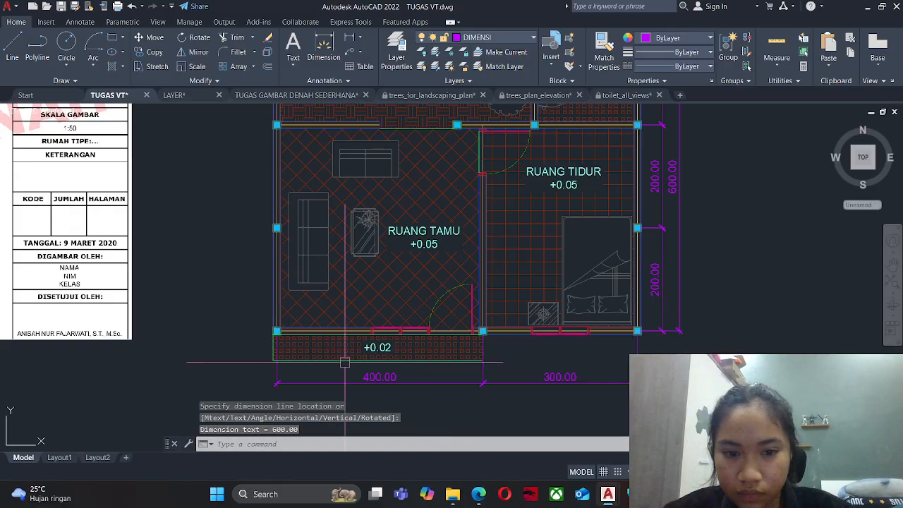
Dimension RUANG TAMU's left wall from the lower-left corner column to the DAPUR partition column, placing it outside the wall.
{"action": "middle_click_drag", "start_coordinate": [679, 330], "coordinate": [722, 347]}
{"action": "key", "text": "space"}
{"action": "left_click", "coordinate": [319, 347]}
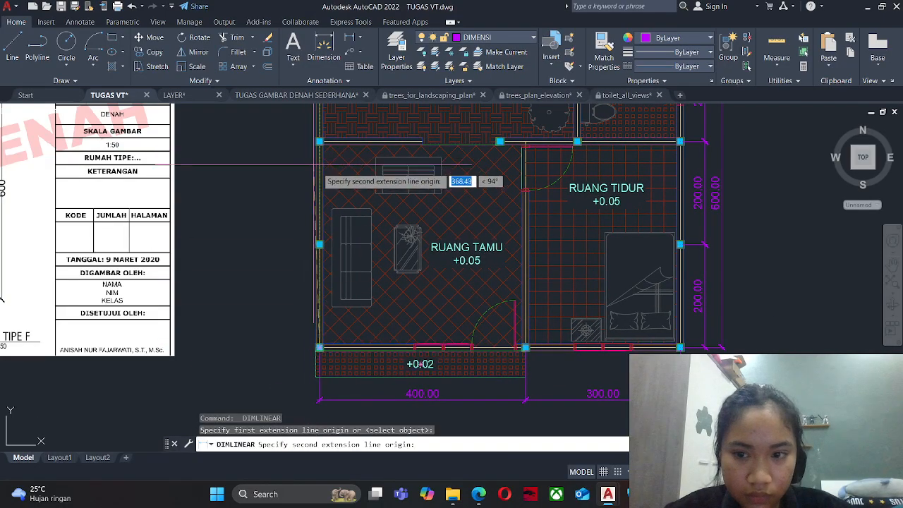
{"action": "middle_click_drag", "start_coordinate": [328, 178], "coordinate": [465, 221]}
{"action": "left_click", "coordinate": [455, 184]}
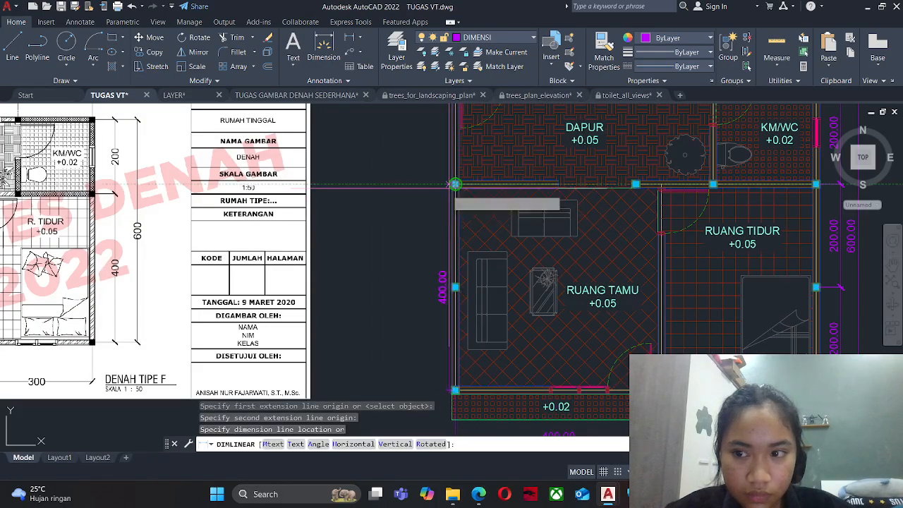
{"action": "left_click", "coordinate": [433, 233]}
Dimension DAPUR's left wall between its upper and lower column centres, in line with the RUANG TAMU wall dimension.
{"action": "middle_click_drag", "start_coordinate": [452, 191], "coordinate": [459, 216]}
{"action": "scroll", "coordinate": [459, 215], "scroll_direction": "up", "scroll_amount": 4}
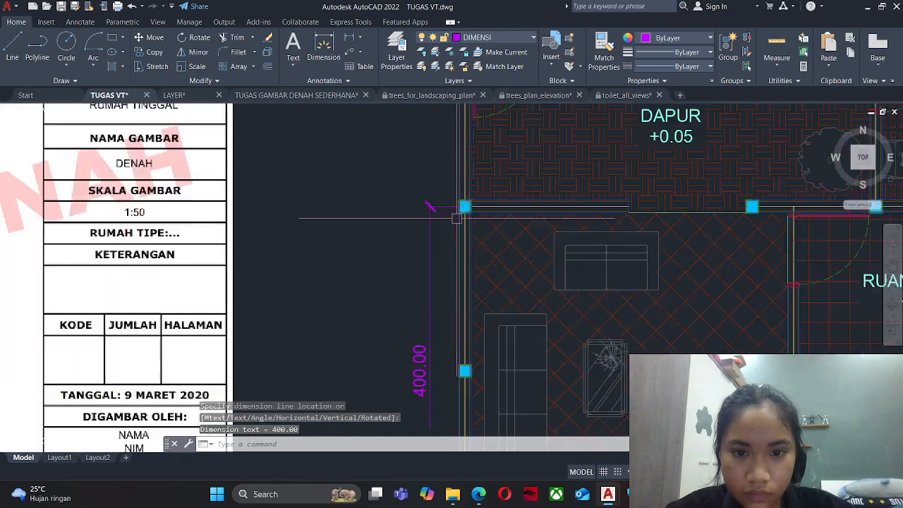
{"action": "key", "text": "space"}
{"action": "left_click", "coordinate": [466, 200]}
{"action": "scroll", "coordinate": [463, 232], "scroll_direction": "down", "scroll_amount": 4}
{"action": "scroll", "coordinate": [458, 189], "scroll_direction": "up", "scroll_amount": 2}
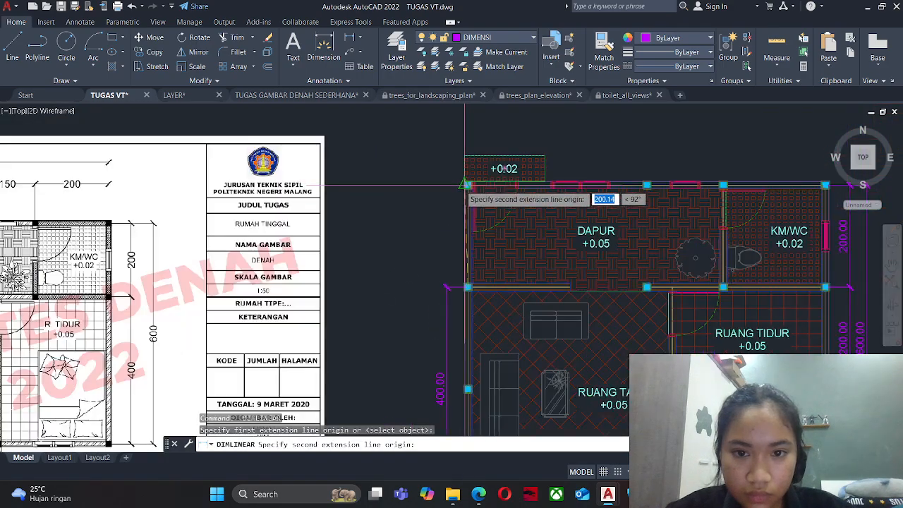
{"action": "left_click", "coordinate": [465, 285]}
{"action": "scroll", "coordinate": [452, 290], "scroll_direction": "up", "scroll_amount": 4}
{"action": "left_click", "coordinate": [452, 290]}
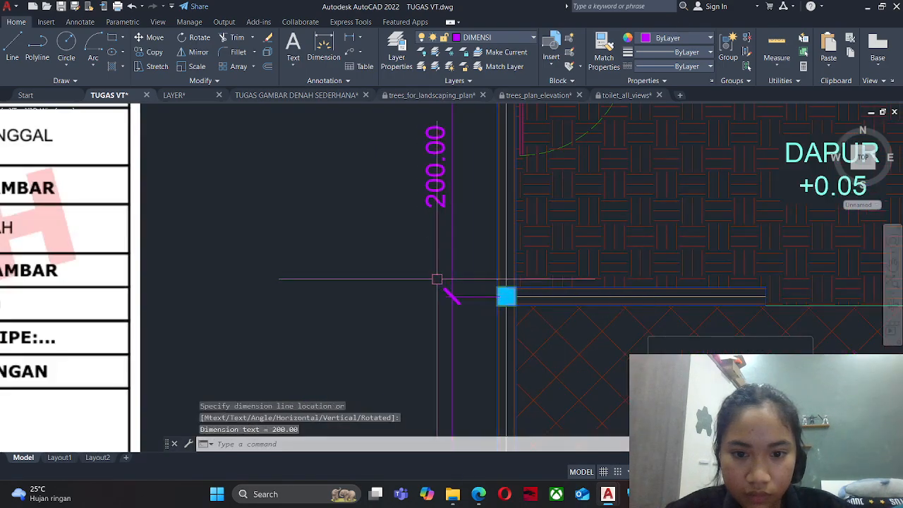
Dimension the plan's upper wall from the upper-left corner column to the next column, placing it above the +0.02 step.
{"action": "scroll", "coordinate": [437, 278], "scroll_direction": "down", "scroll_amount": 4}
{"action": "scroll", "coordinate": [459, 174], "scroll_direction": "up", "scroll_amount": 4}
{"action": "key", "text": "space"}
{"action": "left_click", "coordinate": [470, 199]}
{"action": "middle_click_drag", "start_coordinate": [786, 213], "coordinate": [406, 273]}
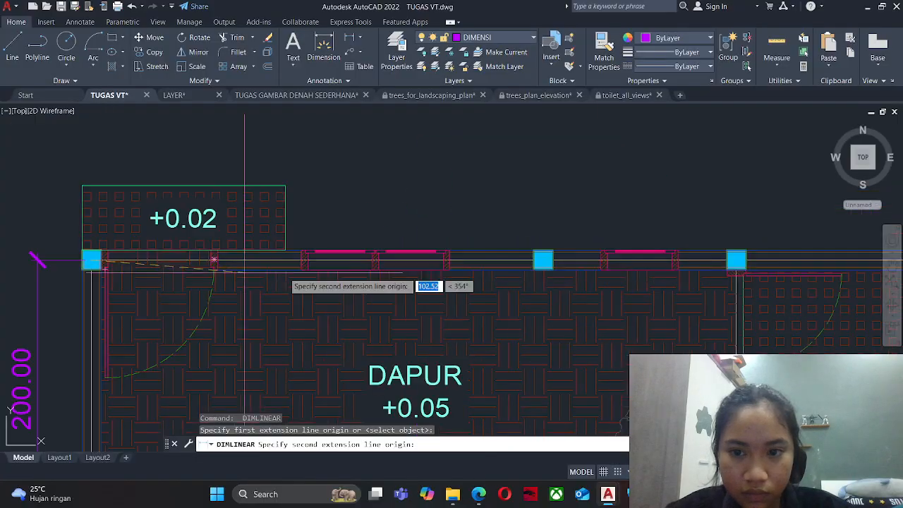
{"action": "left_click", "coordinate": [542, 261]}
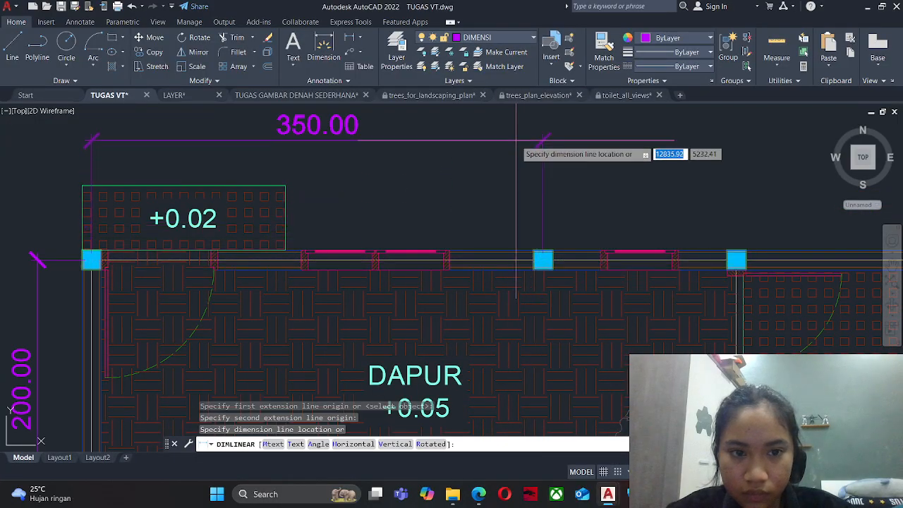
{"action": "left_click", "coordinate": [518, 141]}
Dimension the upper wall from DAPUR's intermediate column to the KM/WC partition column, in line with the dimension beside it.
{"action": "key", "text": "space"}
{"action": "left_click", "coordinate": [543, 261]}
{"action": "middle_click_drag", "start_coordinate": [639, 250], "coordinate": [384, 260]}
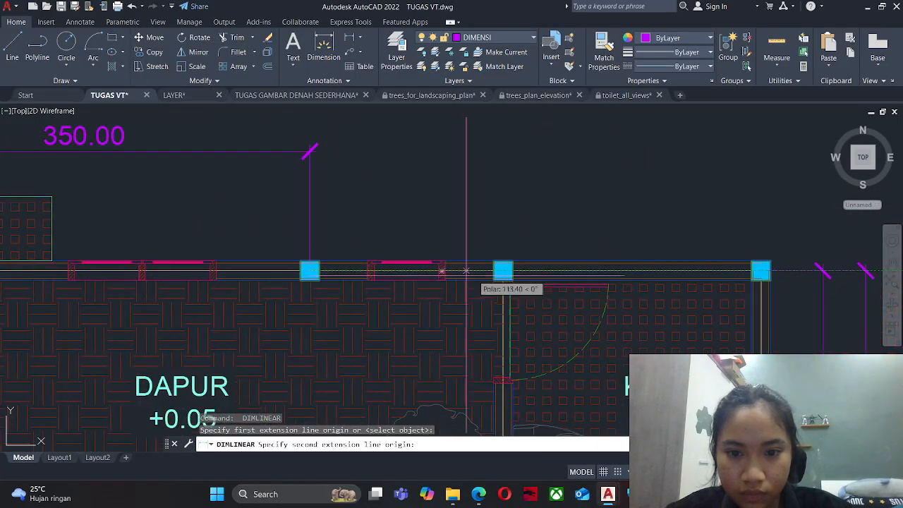
{"action": "left_click", "coordinate": [503, 270]}
{"action": "left_click", "coordinate": [310, 151]}
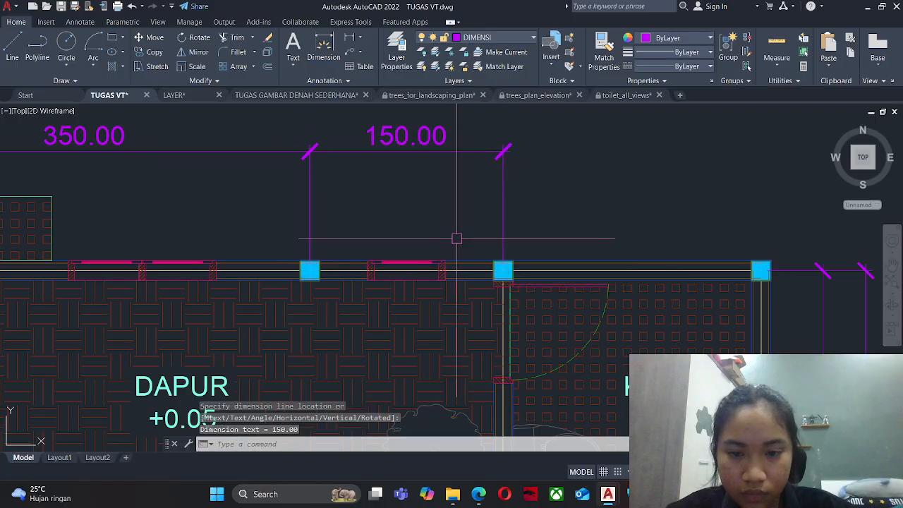
Dimension KM/WC's upper wall from the partition column to the upper-right corner column, in the same dimension row.
{"action": "key", "text": "space"}
{"action": "left_click", "coordinate": [503, 271]}
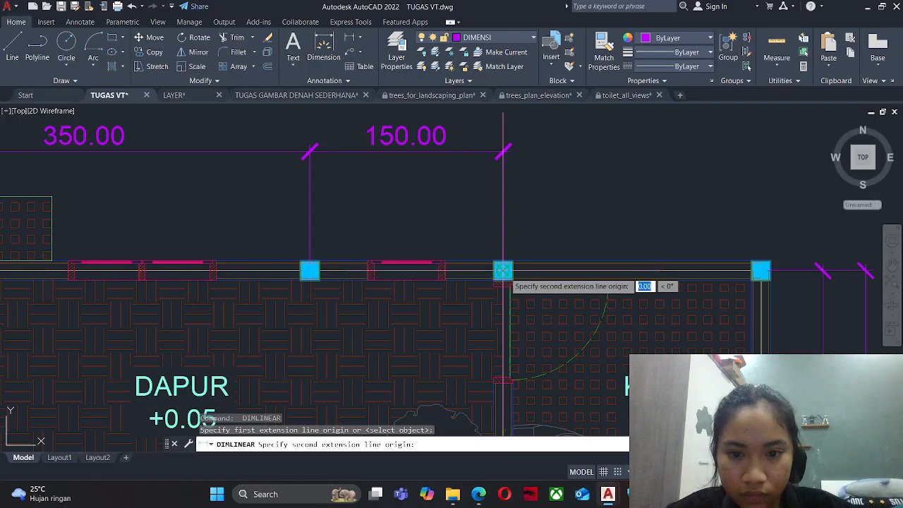
{"action": "left_click", "coordinate": [761, 270]}
{"action": "left_click", "coordinate": [503, 152]}
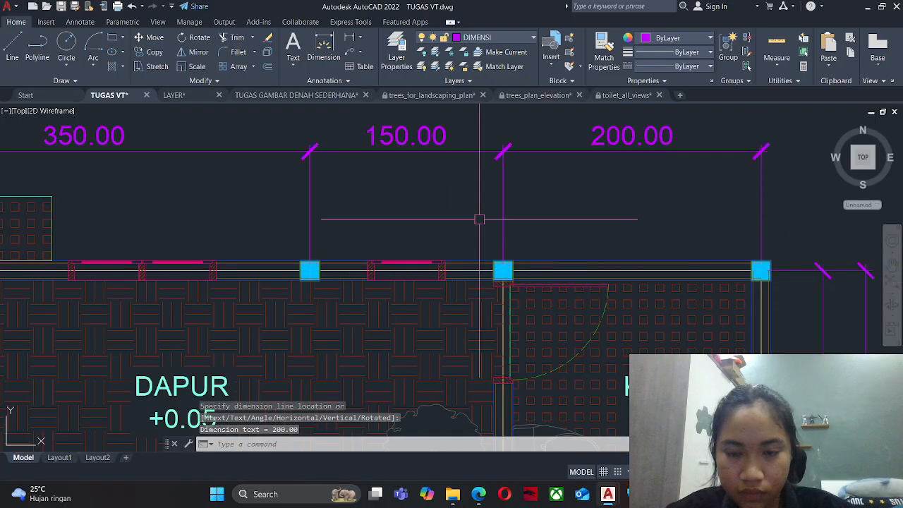
Add an overall horizontal dimension from the upper-left to the upper-right corner column, above the row of segment dimensions.
{"action": "scroll", "coordinate": [487, 227], "scroll_direction": "down", "scroll_amount": 8}
{"action": "key", "text": "Escape"}
{"action": "scroll", "coordinate": [400, 213], "scroll_direction": "up", "scroll_amount": 5}
{"action": "key", "text": "space"}
{"action": "scroll", "coordinate": [377, 262], "scroll_direction": "up", "scroll_amount": 3}
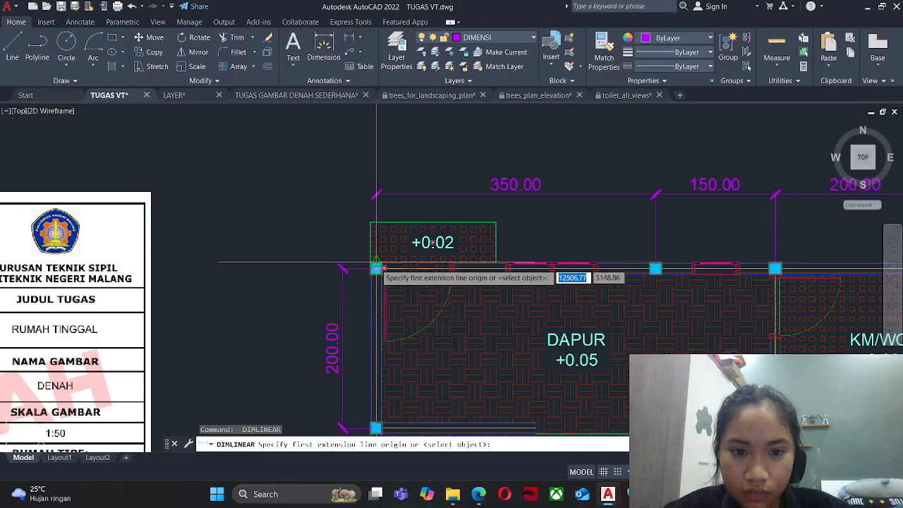
{"action": "left_click", "coordinate": [376, 269]}
{"action": "middle_click_drag", "start_coordinate": [691, 279], "coordinate": [480, 285]}
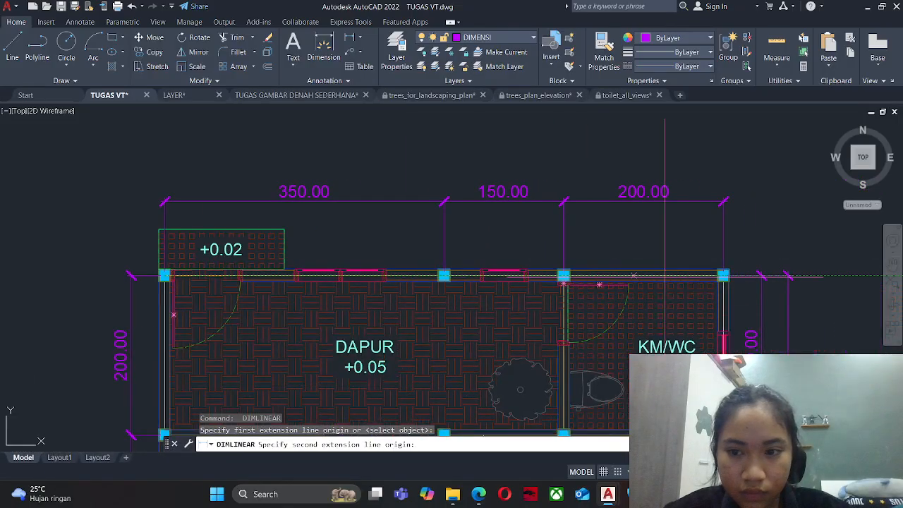
{"action": "left_click", "coordinate": [723, 275]}
{"action": "left_click", "coordinate": [494, 165]}
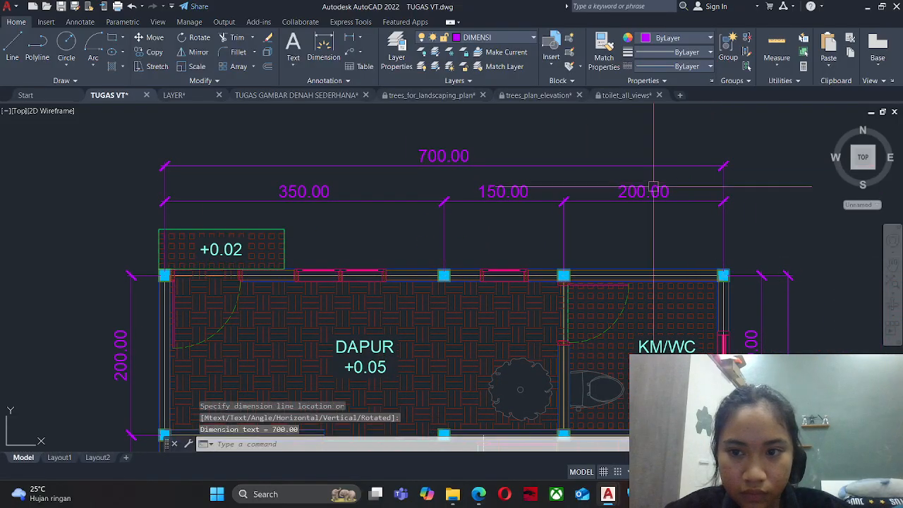
Move the overall horizontal dimension line slightly closer to the row of segment dimensions above the plan.
{"action": "key", "text": "Escape"}
{"action": "left_click", "coordinate": [683, 166]}
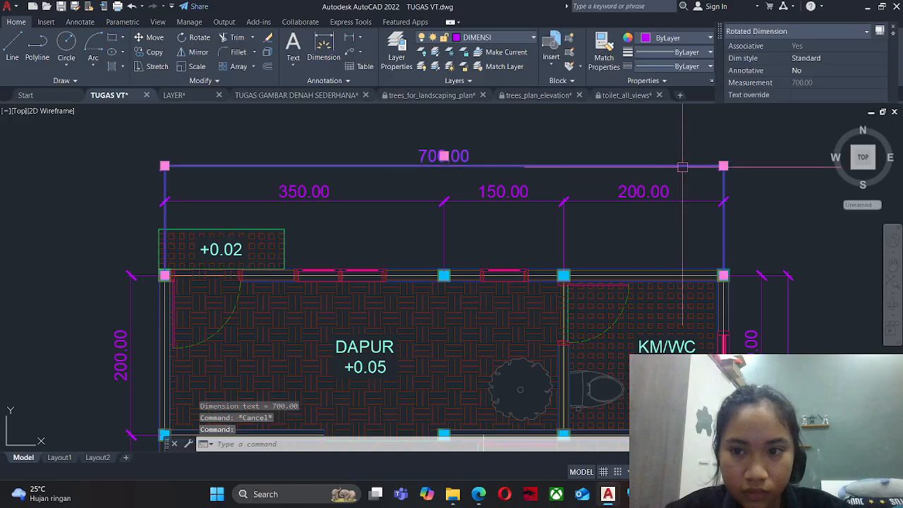
{"action": "left_click", "coordinate": [723, 166]}
{"action": "key", "text": "Escape"}
{"action": "key", "text": "Escape"}
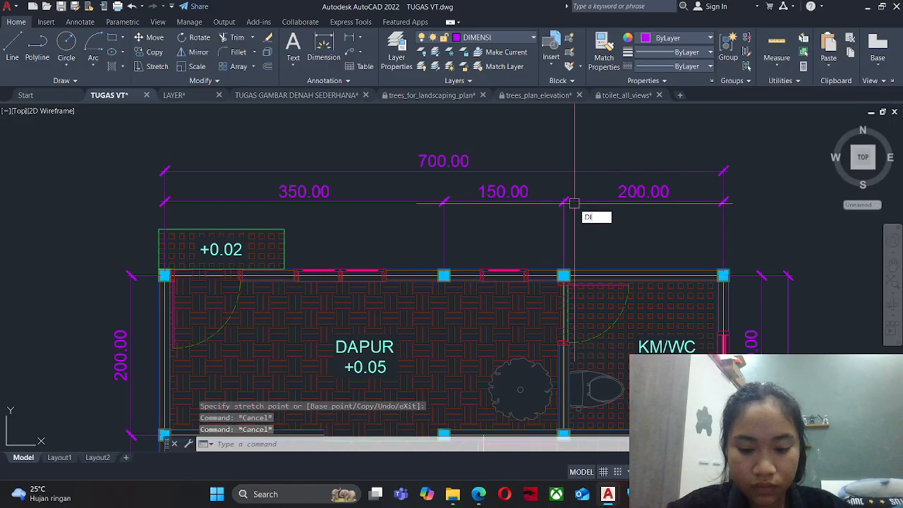
Modify the Standard dimension style to a centre mark size of 10.00 and a dimension break size of 15.00.
{"action": "type", "text": "DIMSTY"}
{"action": "key", "text": "Return"}
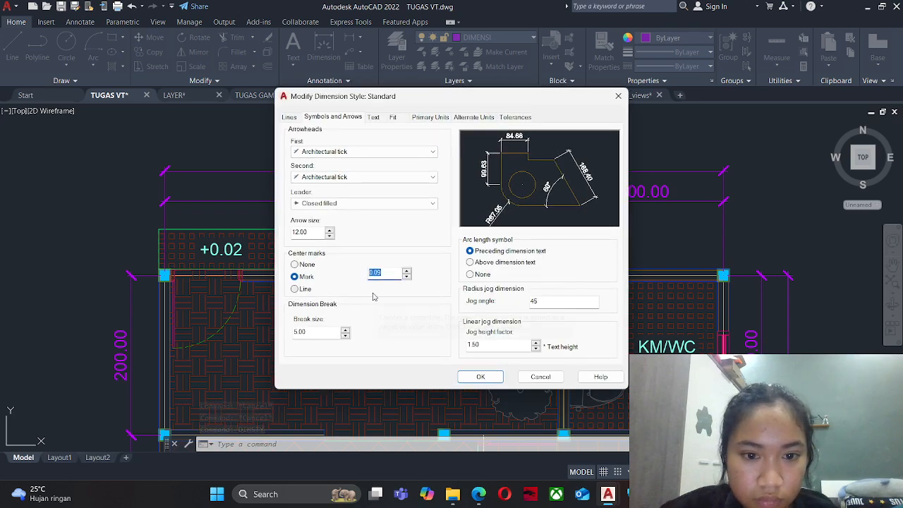
{"action": "left_click", "coordinate": [293, 118]}
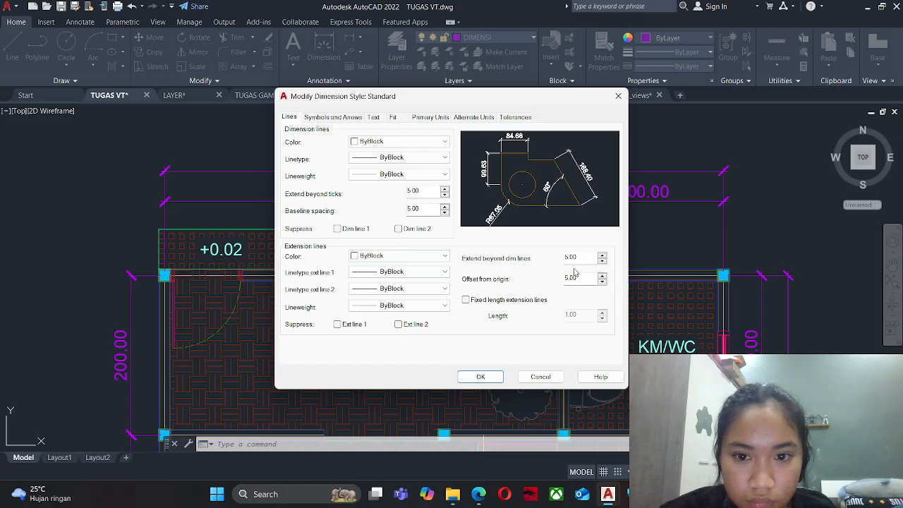
{"action": "left_click", "coordinate": [341, 117]}
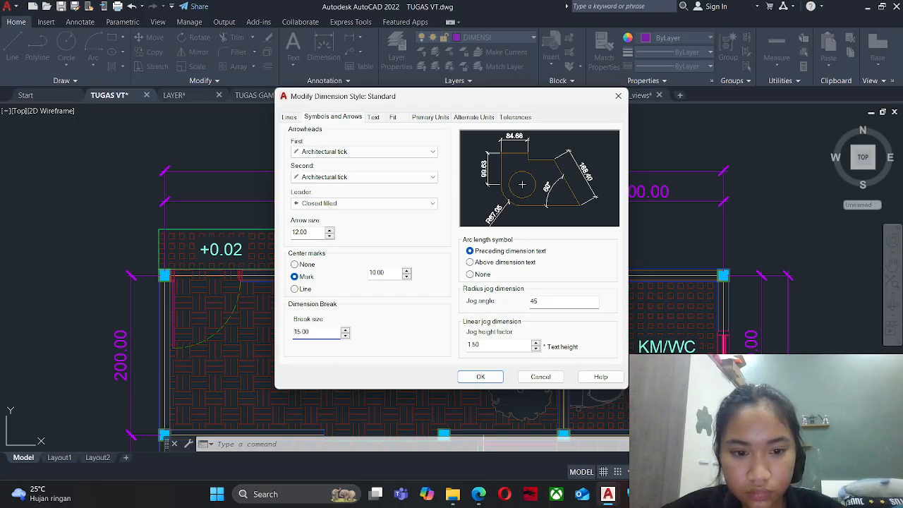
{"action": "left_click", "coordinate": [479, 377]}
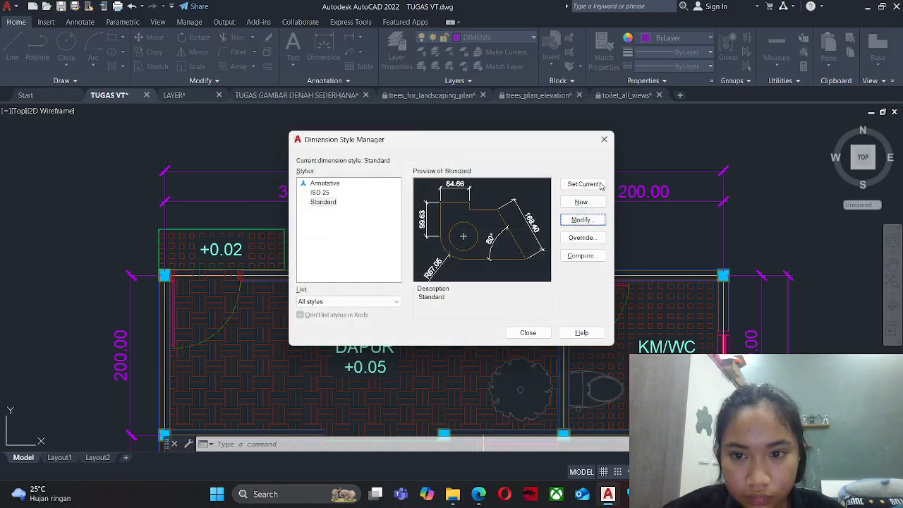
{"action": "left_click", "coordinate": [528, 332]}
Examine the dimensions around the whole floor plan and compare them with the reference drawing.
{"action": "scroll", "coordinate": [424, 212], "scroll_direction": "down", "scroll_amount": 2}
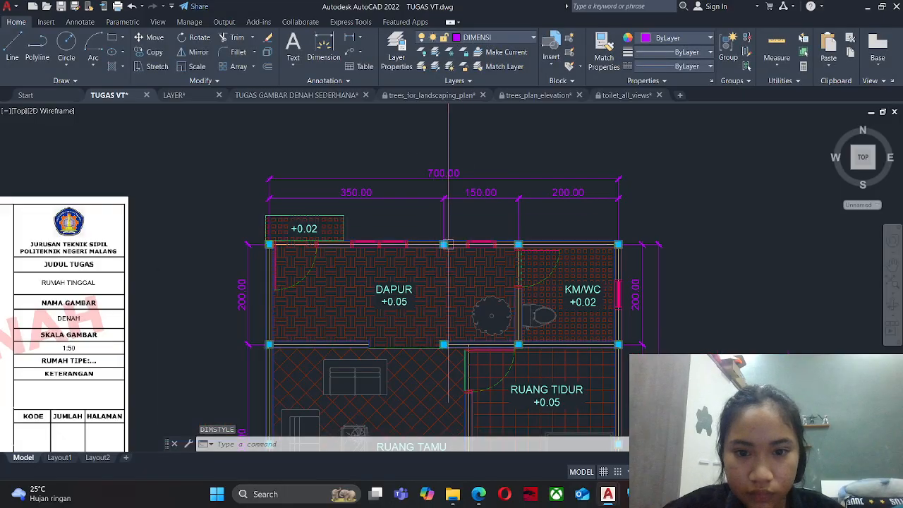
{"action": "scroll", "coordinate": [622, 227], "scroll_direction": "up", "scroll_amount": 3}
{"action": "scroll", "coordinate": [602, 216], "scroll_direction": "down", "scroll_amount": 4}
{"action": "middle_click_drag", "start_coordinate": [515, 333], "coordinate": [532, 254]}
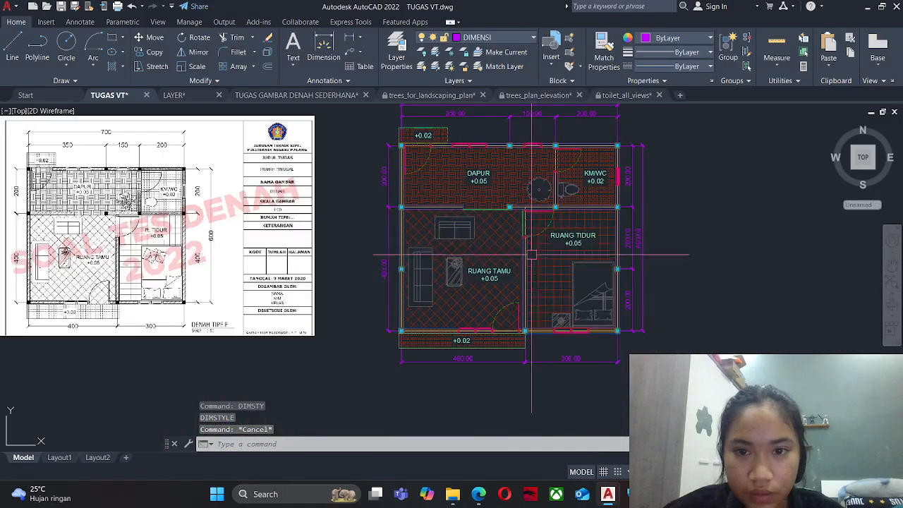
{"action": "middle_click_drag", "start_coordinate": [539, 169], "coordinate": [546, 230]}
{"action": "scroll", "coordinate": [547, 139], "scroll_direction": "up", "scroll_amount": 4}
{"action": "scroll", "coordinate": [504, 148], "scroll_direction": "down", "scroll_amount": 4}
{"action": "mouse_move", "coordinate": [370, 383]}
{"action": "middle_mouse_down"}
{"action": "mouse_move", "coordinate": [410, 325]}
{"action": "mouse_move", "coordinate": [459, 324]}
{"action": "middle_mouse_up"}
{"action": "middle_click_drag", "start_coordinate": [492, 380], "coordinate": [507, 386]}
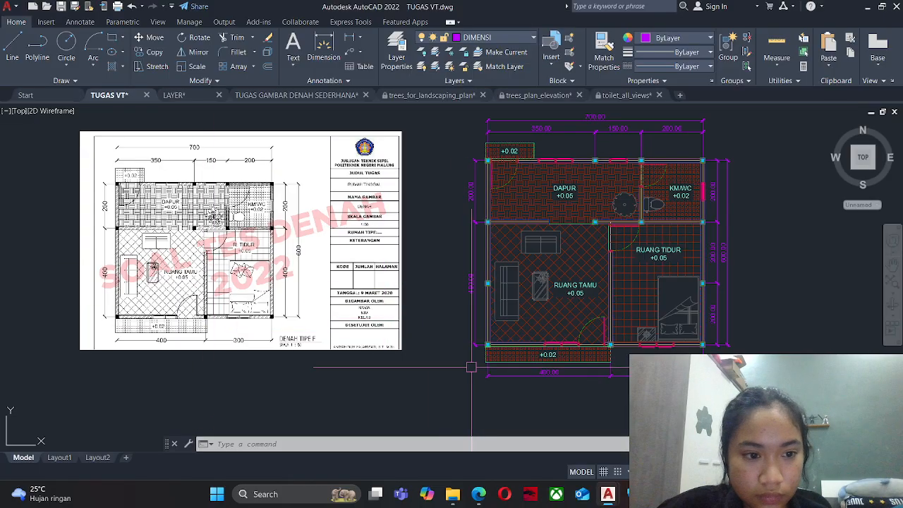
{"action": "scroll", "coordinate": [511, 185], "scroll_direction": "up", "scroll_amount": 3}
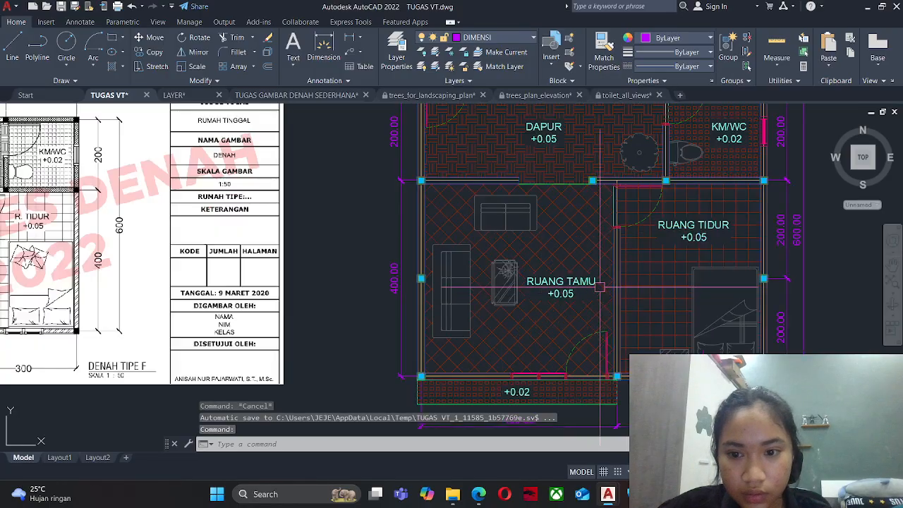
{"action": "scroll", "coordinate": [511, 185], "scroll_direction": "down", "scroll_amount": 3}
{"action": "scroll", "coordinate": [511, 184], "scroll_direction": "up", "scroll_amount": 4}
{"action": "middle_click_drag", "start_coordinate": [456, 189], "coordinate": [409, 193]}
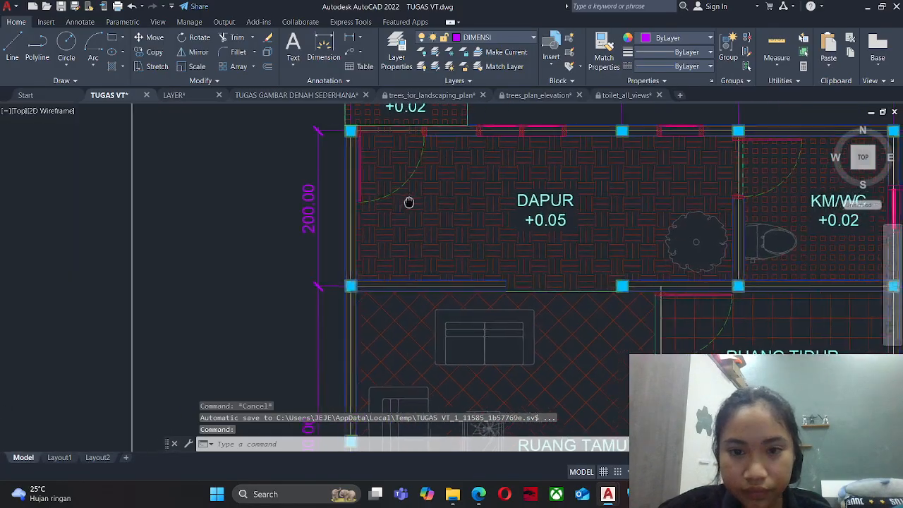
{"action": "scroll", "coordinate": [370, 138], "scroll_direction": "up", "scroll_amount": 5}
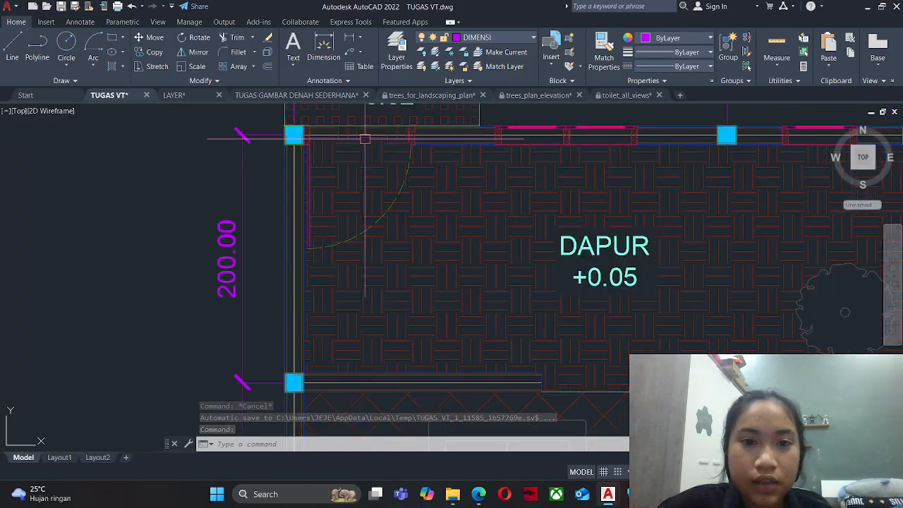
{"action": "scroll", "coordinate": [368, 176], "scroll_direction": "down", "scroll_amount": 4}
{"action": "scroll", "coordinate": [368, 177], "scroll_direction": "down", "scroll_amount": 2}
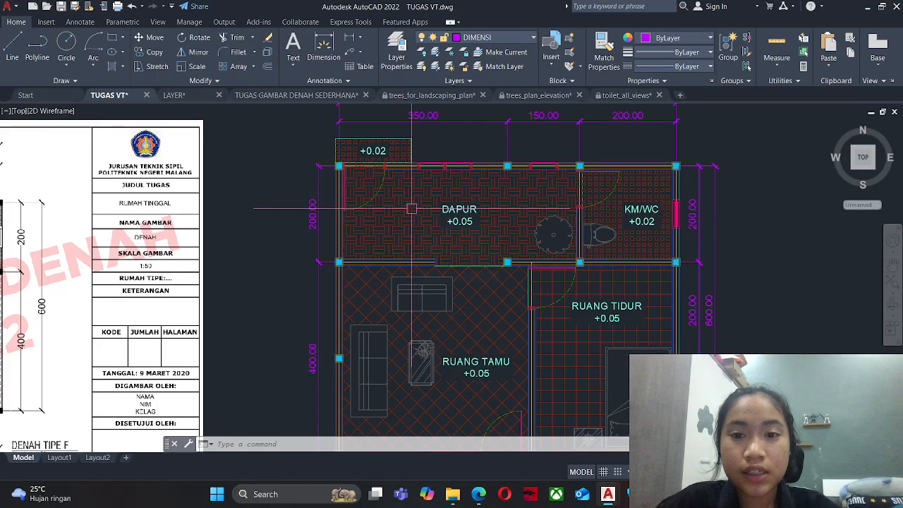
{"action": "scroll", "coordinate": [412, 209], "scroll_direction": "down", "scroll_amount": 3}
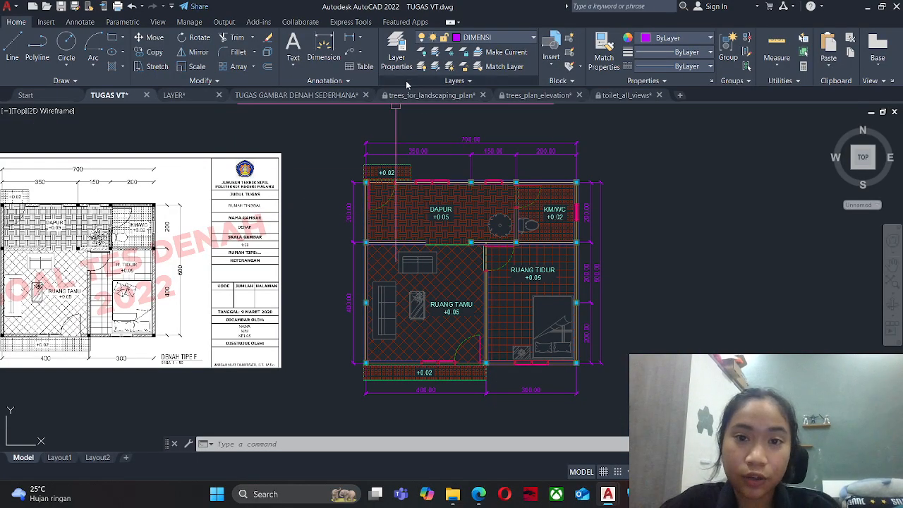
{"action": "left_click", "coordinate": [485, 39]}
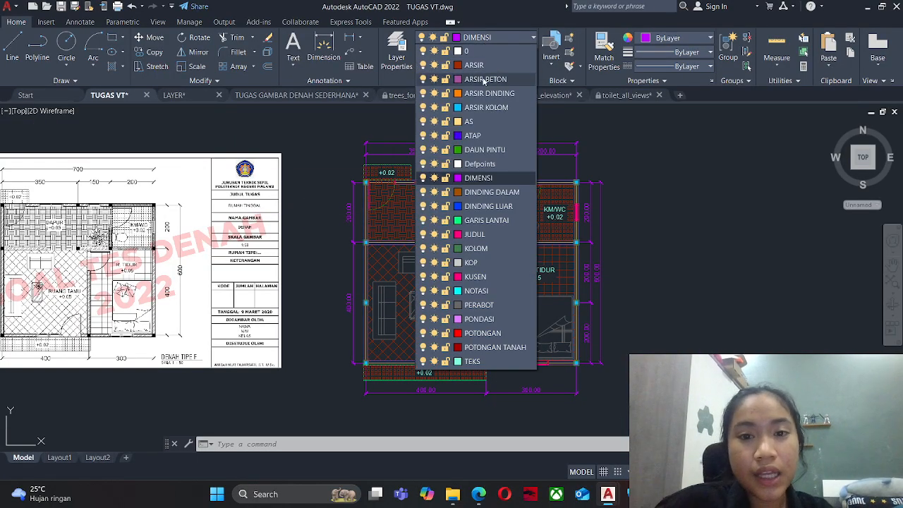
{"action": "left_click", "coordinate": [472, 37]}
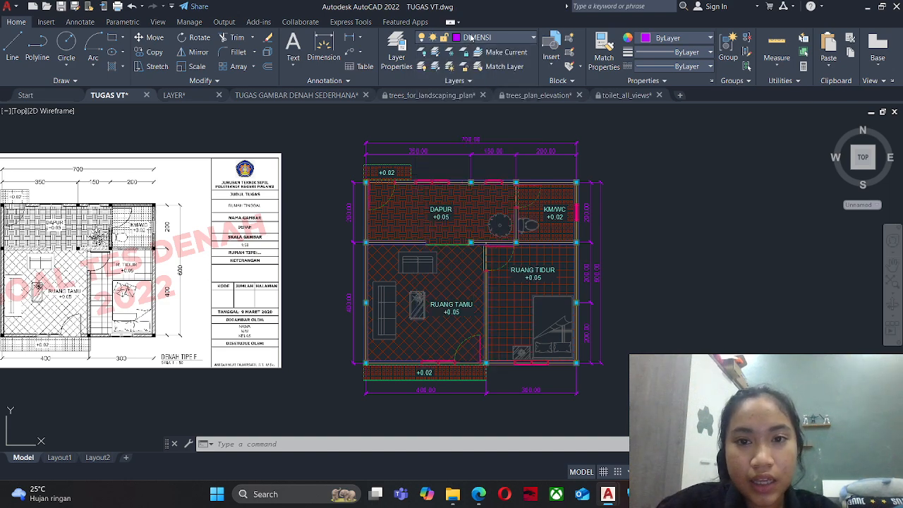
{"action": "left_click", "coordinate": [472, 38]}
{"action": "left_click", "coordinate": [467, 39]}
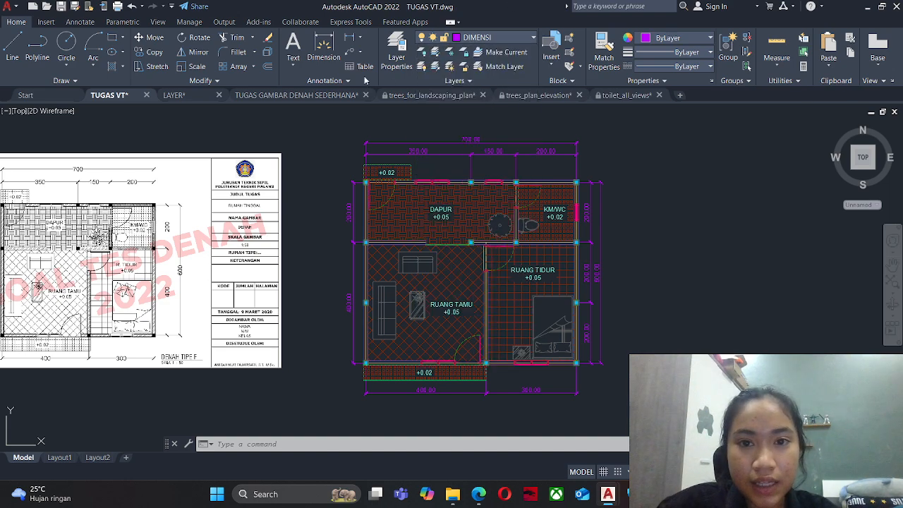
{"action": "left_click", "coordinate": [482, 38]}
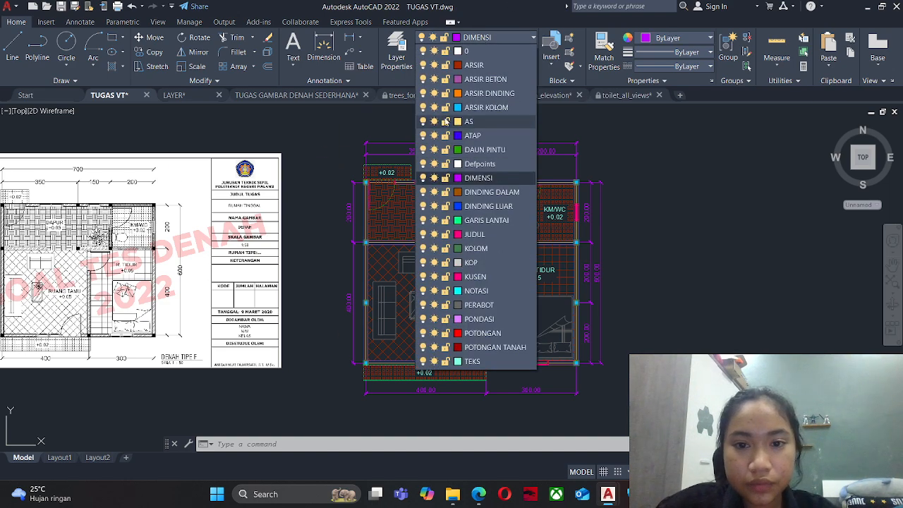
{"action": "left_click", "coordinate": [460, 128]}
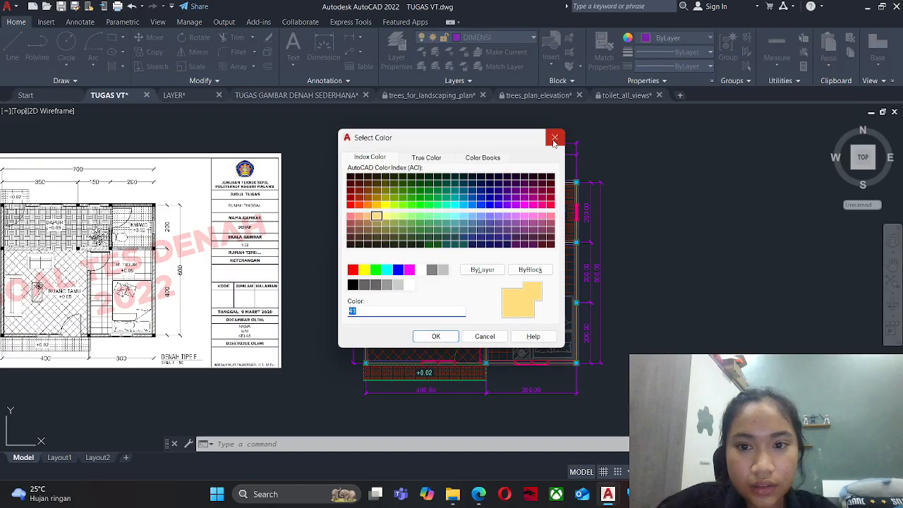
{"action": "left_click", "coordinate": [555, 139]}
Turn off the AS layer to hide the axis lines in the floor plan.
{"action": "left_click", "coordinate": [501, 37]}
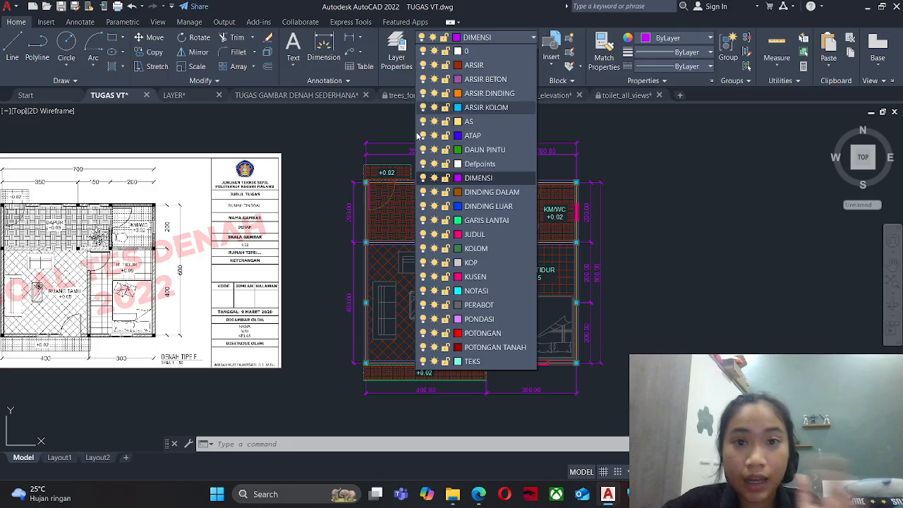
{"action": "left_click", "coordinate": [424, 122]}
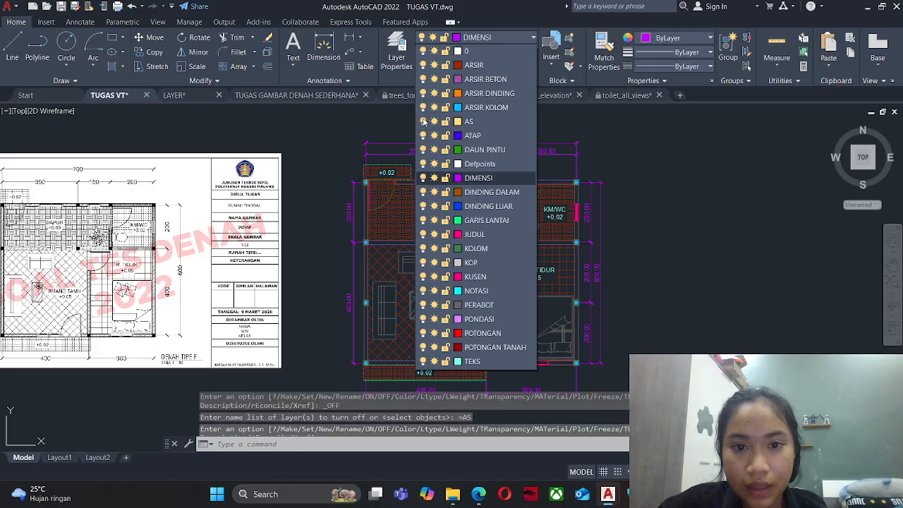
{"action": "key", "text": "Escape"}
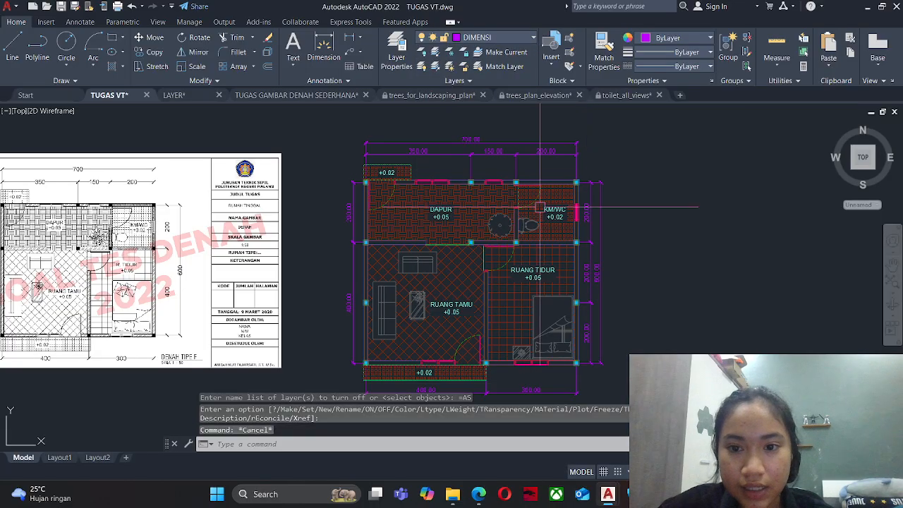
{"action": "key", "text": "Escape"}
{"action": "scroll", "coordinate": [381, 177], "scroll_direction": "up", "scroll_amount": 5}
{"action": "scroll", "coordinate": [421, 173], "scroll_direction": "down", "scroll_amount": 5}
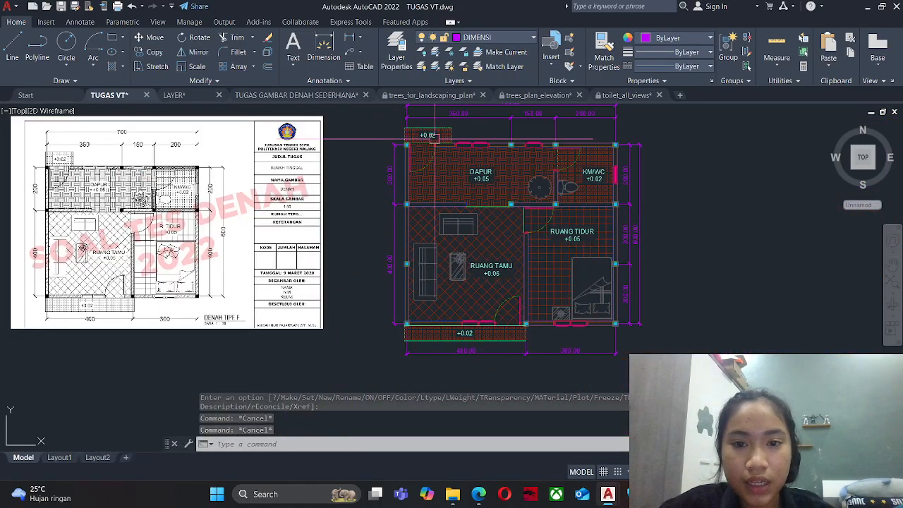
Try hatching the outer wall beside DAPUR with the ANSI32 pattern at scale 20 on the DIMENSI layer.
{"action": "key", "text": "Escape"}
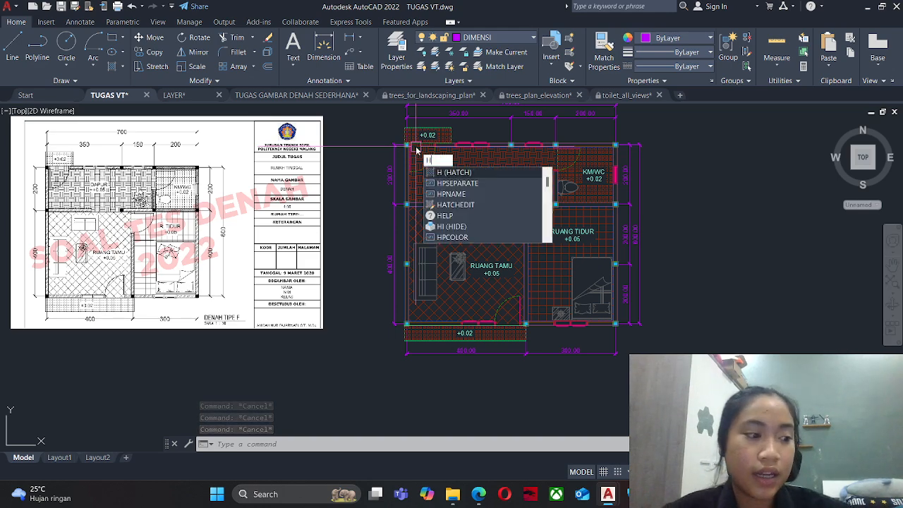
{"action": "key", "text": "Escape"}
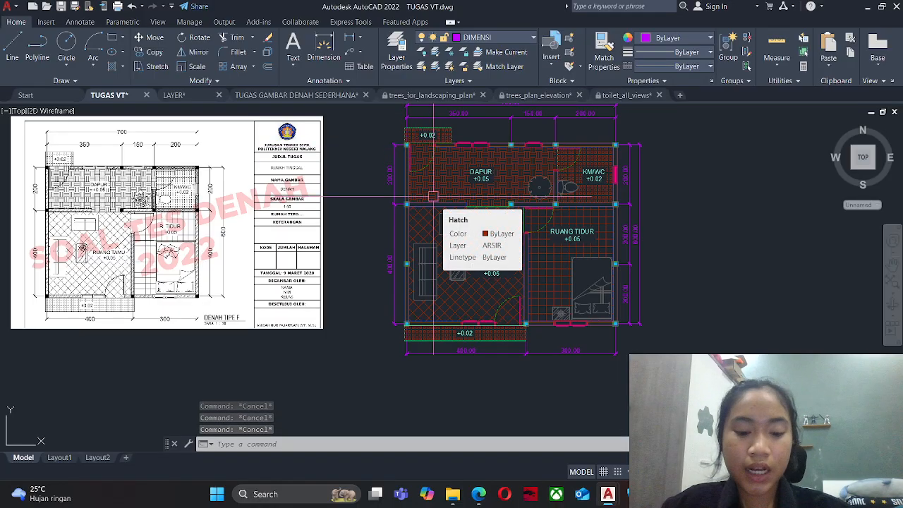
{"action": "type", "text": "H"}
{"action": "key", "text": "Return"}
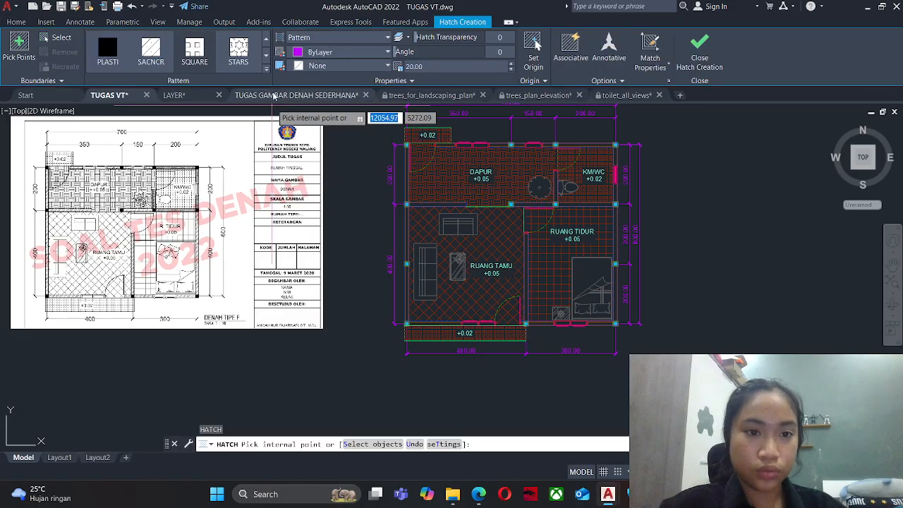
{"action": "left_click", "coordinate": [266, 41]}
{"action": "left_click", "coordinate": [266, 40]}
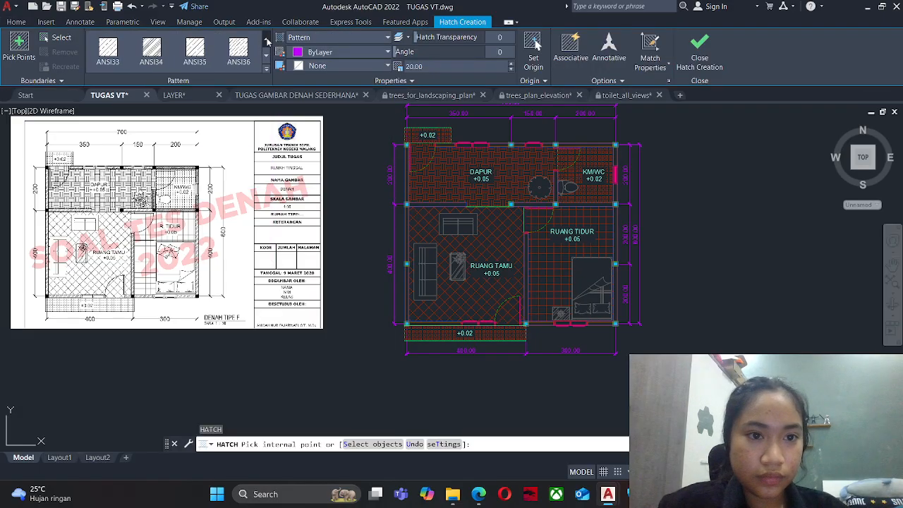
{"action": "scroll", "coordinate": [400, 160], "scroll_direction": "up", "scroll_amount": 2}
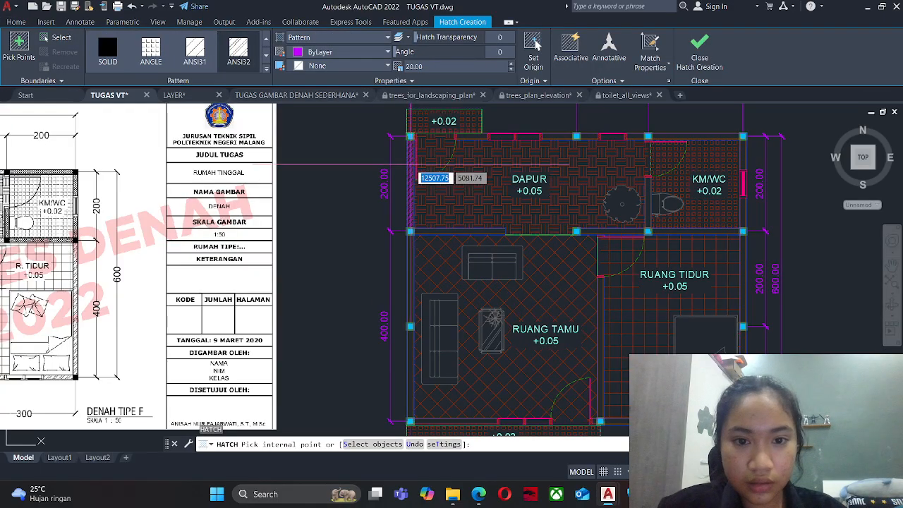
{"action": "left_click", "coordinate": [505, 173]}
{"action": "key", "text": "Escape"}
Erase the wall hatch beside DAPUR that was placed on the DIMENSI layer.
{"action": "scroll", "coordinate": [410, 176], "scroll_direction": "up", "scroll_amount": 2}
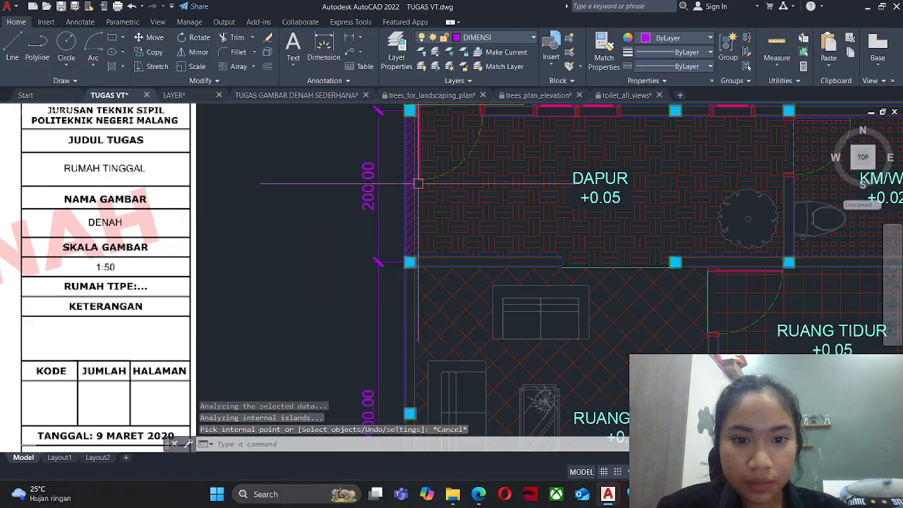
{"action": "scroll", "coordinate": [412, 157], "scroll_direction": "up", "scroll_amount": 5}
{"action": "left_click", "coordinate": [409, 146]}
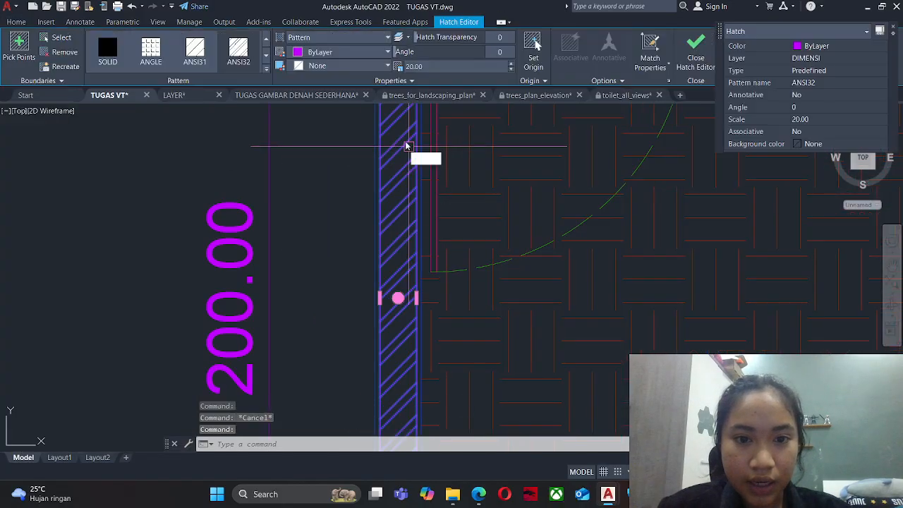
{"action": "type", "text": "e"}
{"action": "key", "text": "Return"}
Make ARSIR DINDING the current layer and hatch the left outer wall of DAPUR with ANSI32 at scale 20.
{"action": "left_click", "coordinate": [486, 41]}
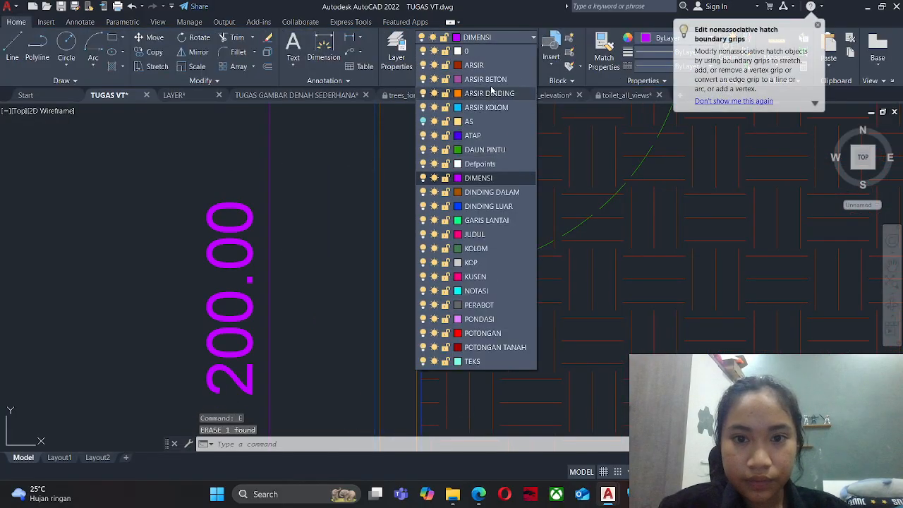
{"action": "left_click", "coordinate": [494, 93]}
{"action": "scroll", "coordinate": [446, 169], "scroll_direction": "down", "scroll_amount": 4}
{"action": "key", "text": "Escape"}
{"action": "type", "text": "h"}
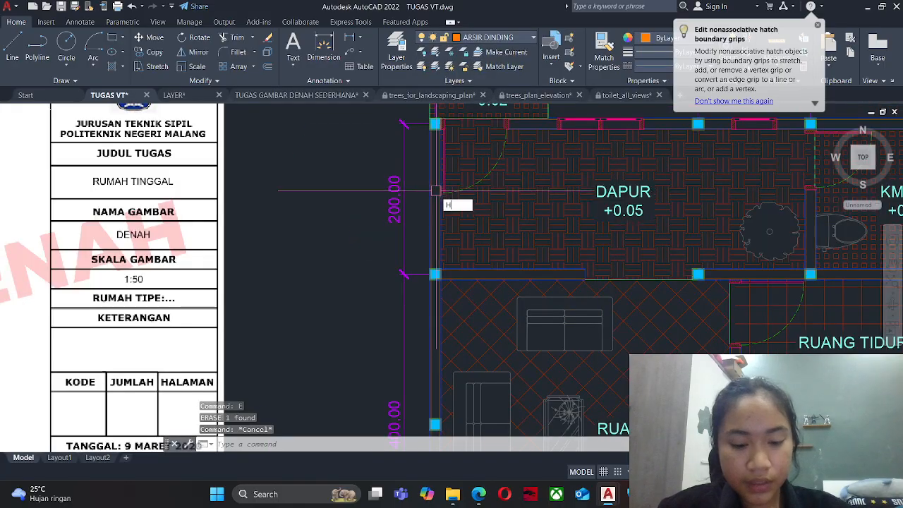
{"action": "key", "text": "Return"}
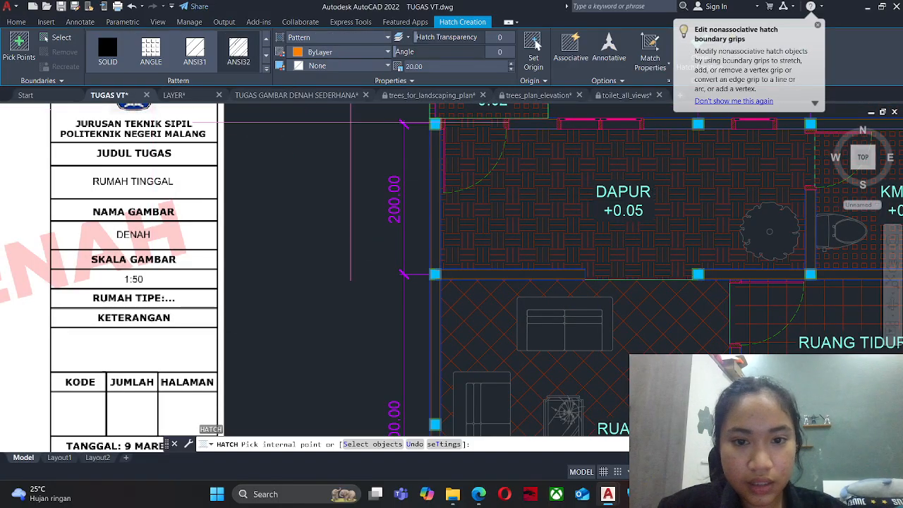
{"action": "left_click", "coordinate": [435, 170]}
Extend the ANSI32 hatch to the left outer wall of RUANG TAMU and the wall separating it from DAPUR.
{"action": "middle_click_drag", "start_coordinate": [476, 224], "coordinate": [482, 169]}
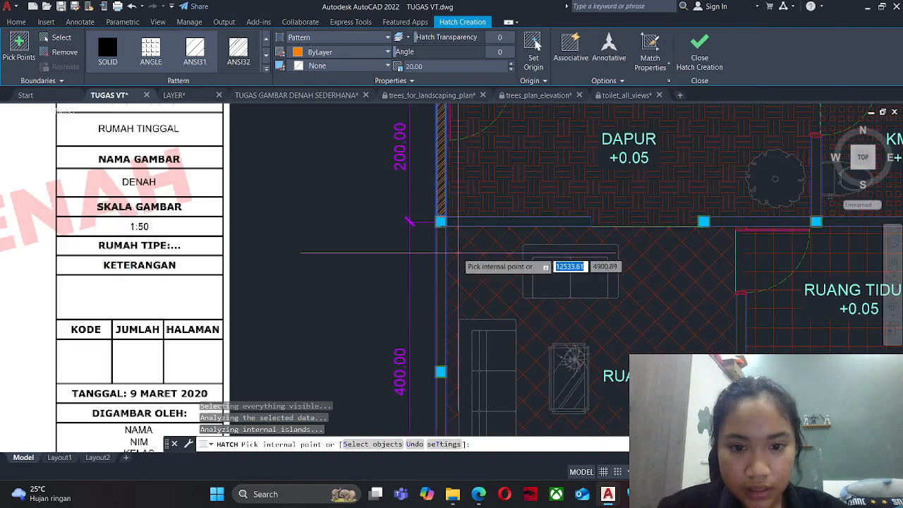
{"action": "left_click", "coordinate": [441, 251]}
{"action": "scroll", "coordinate": [470, 217], "scroll_direction": "up", "scroll_amount": 2}
{"action": "scroll", "coordinate": [482, 211], "scroll_direction": "up", "scroll_amount": 2}
{"action": "left_click", "coordinate": [481, 210]}
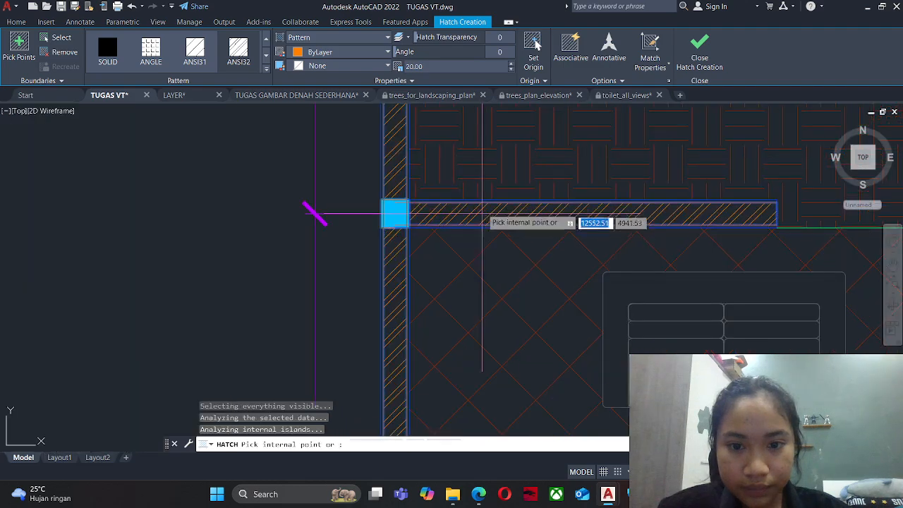
{"action": "scroll", "coordinate": [460, 215], "scroll_direction": "down", "scroll_amount": 2}
{"action": "middle_click_drag", "start_coordinate": [439, 305], "coordinate": [448, 159]}
{"action": "middle_click_drag", "start_coordinate": [419, 342], "coordinate": [433, 221]}
{"action": "left_click", "coordinate": [439, 227]}
Hatch the front wall segments of RUANG TAMU and RUANG TIDUR with ANSI32, including the short piece beside the front door.
{"action": "middle_click_drag", "start_coordinate": [457, 291], "coordinate": [358, 164]}
{"action": "left_click", "coordinate": [450, 298]}
{"action": "middle_click_drag", "start_coordinate": [833, 299], "coordinate": [467, 301]}
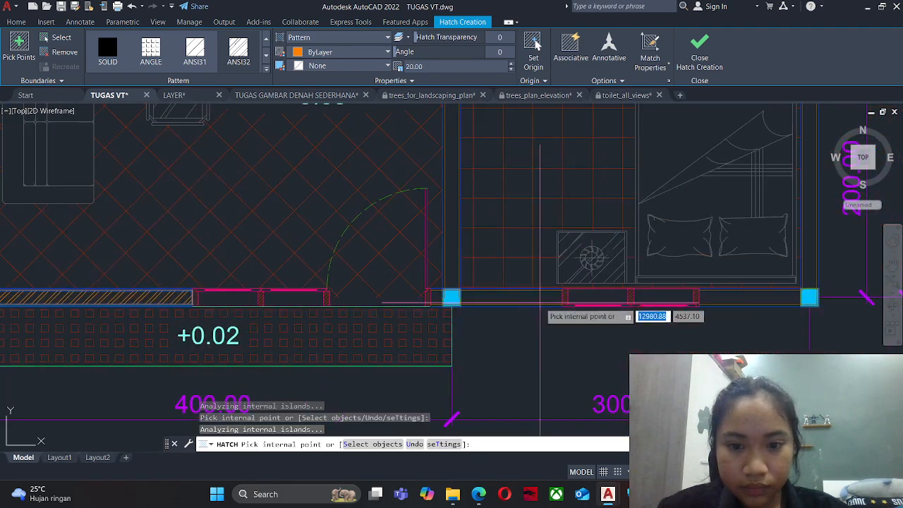
{"action": "left_click", "coordinate": [521, 298]}
{"action": "scroll", "coordinate": [438, 294], "scroll_direction": "up", "scroll_amount": 4}
{"action": "left_click", "coordinate": [427, 294]}
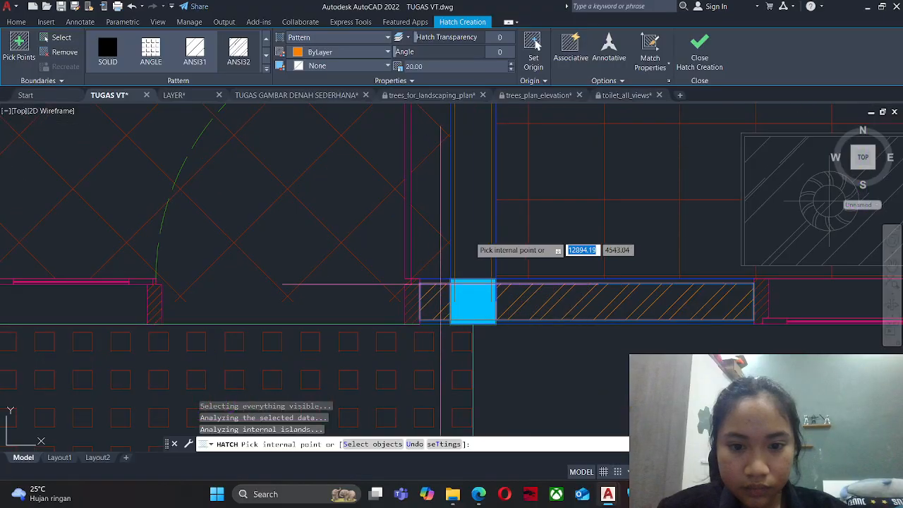
{"action": "scroll", "coordinate": [463, 288], "scroll_direction": "down", "scroll_amount": 4}
{"action": "middle_click_drag", "start_coordinate": [731, 290], "coordinate": [439, 288]}
{"action": "left_click", "coordinate": [458, 288]}
Hatch the wall between RUANG TAMU and RUANG TIDUR and the right outer wall of RUANG TIDUR with ANSI32.
{"action": "scroll", "coordinate": [342, 288], "scroll_direction": "down", "scroll_amount": 4}
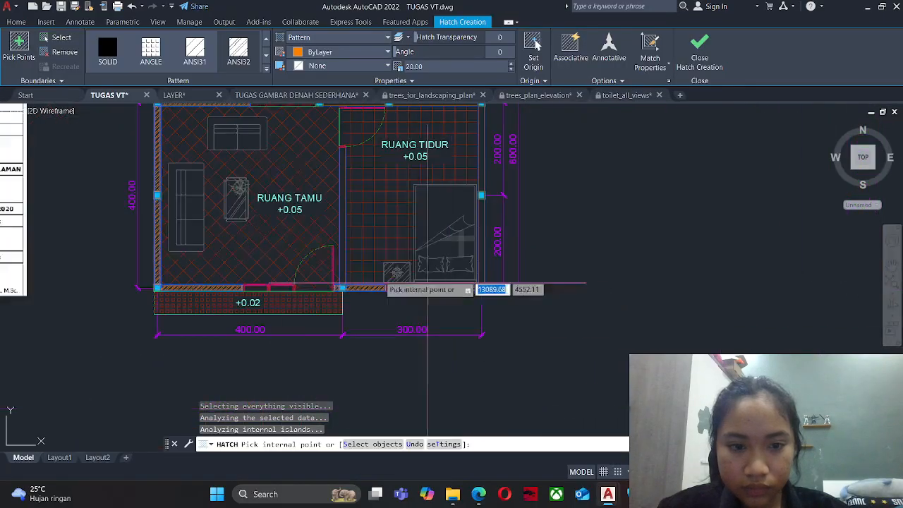
{"action": "scroll", "coordinate": [368, 220], "scroll_direction": "up", "scroll_amount": 2}
{"action": "left_click", "coordinate": [373, 219]}
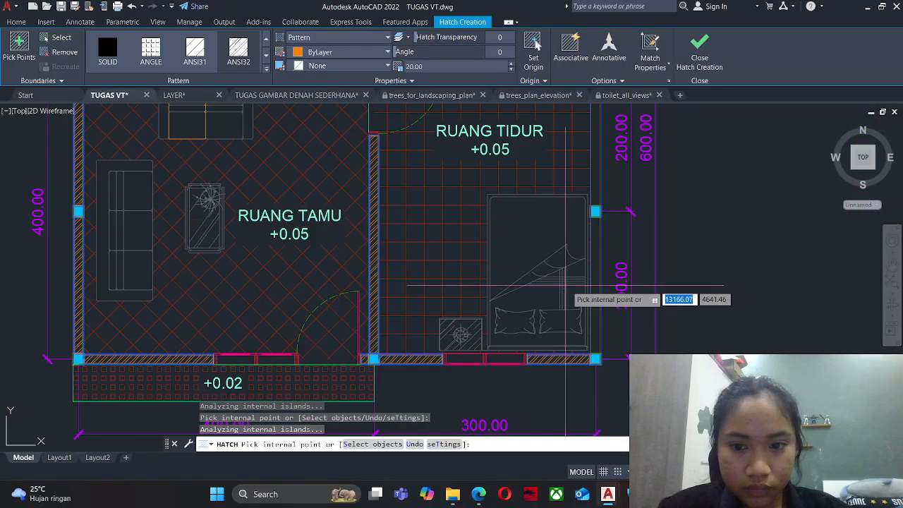
{"action": "mouse_move", "coordinate": [604, 140]}
{"action": "middle_mouse_down"}
{"action": "mouse_move", "coordinate": [599, 238]}
{"action": "mouse_move", "coordinate": [586, 253]}
{"action": "middle_mouse_up"}
{"action": "left_click", "coordinate": [590, 231]}
Hatch the wall between DAPUR and RUANG TIDUR with ANSI32, undoing the unwanted extra pick.
{"action": "scroll", "coordinate": [514, 176], "scroll_direction": "up", "scroll_amount": 2}
{"action": "left_click", "coordinate": [518, 192]}
{"action": "middle_click_drag", "start_coordinate": [357, 204], "coordinate": [413, 222]}
{"action": "key", "text": "ctrl+z"}
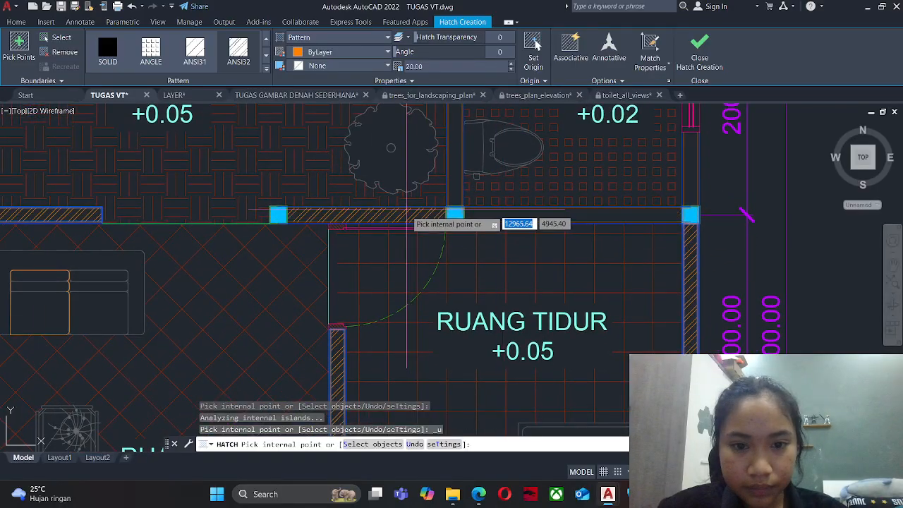
{"action": "left_click", "coordinate": [143, 213]}
Hatch the wall segments around the windows along the upper side of DAPUR with ANSI32 and finish the hatch.
{"action": "middle_click_drag", "start_coordinate": [143, 213], "coordinate": [512, 255]}
{"action": "scroll", "coordinate": [360, 267], "scroll_direction": "down", "scroll_amount": 2}
{"action": "middle_click_drag", "start_coordinate": [360, 267], "coordinate": [288, 316]}
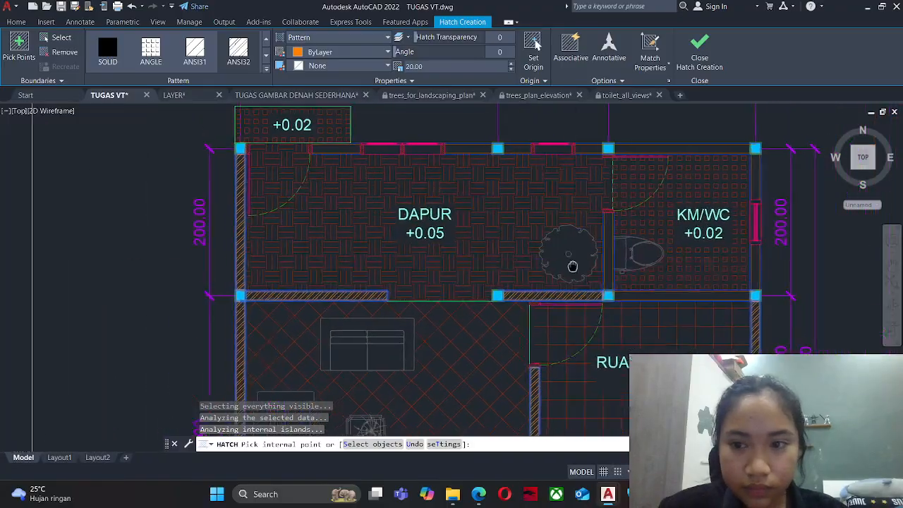
{"action": "scroll", "coordinate": [331, 148], "scroll_direction": "up", "scroll_amount": 2}
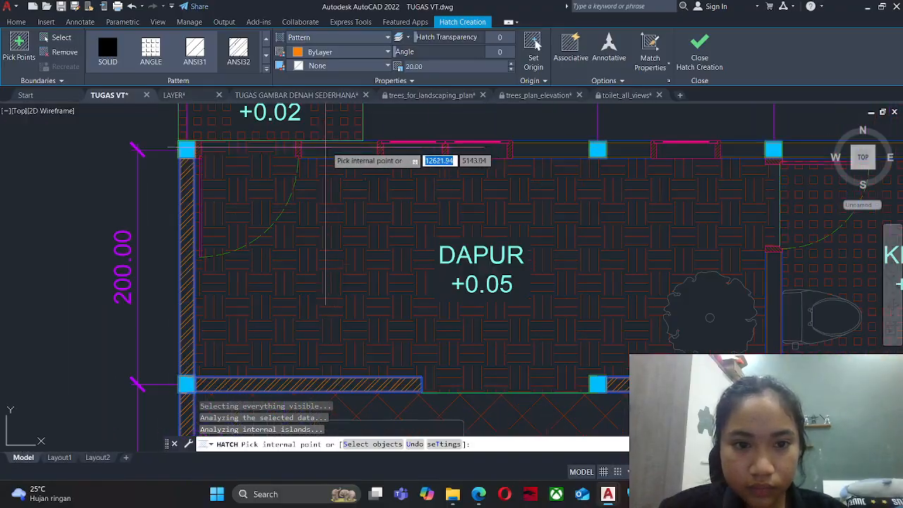
{"action": "left_click", "coordinate": [542, 151]}
{"action": "left_click", "coordinate": [618, 152]}
{"action": "middle_click_drag", "start_coordinate": [618, 162], "coordinate": [375, 215]}
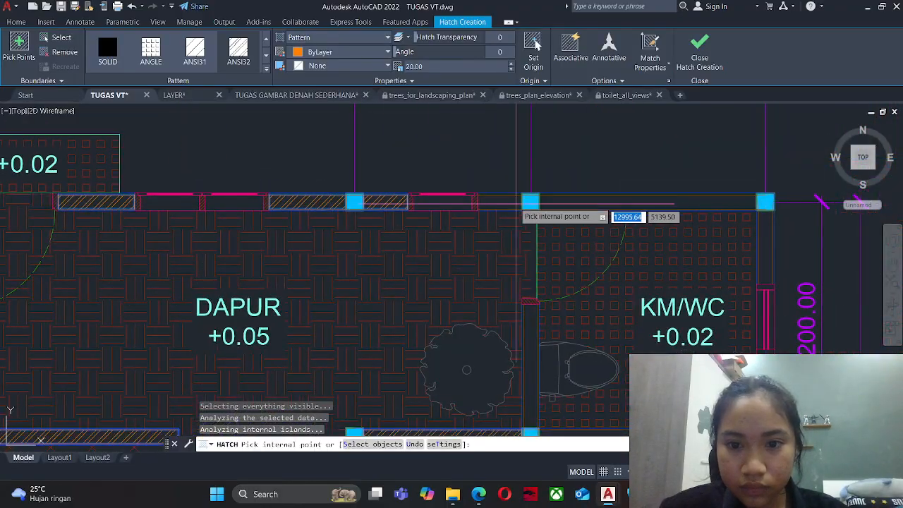
{"action": "scroll", "coordinate": [465, 189], "scroll_direction": "down", "scroll_amount": 2}
{"action": "scroll", "coordinate": [582, 272], "scroll_direction": "down", "scroll_amount": 6}
{"action": "scroll", "coordinate": [582, 272], "scroll_direction": "up", "scroll_amount": 2}
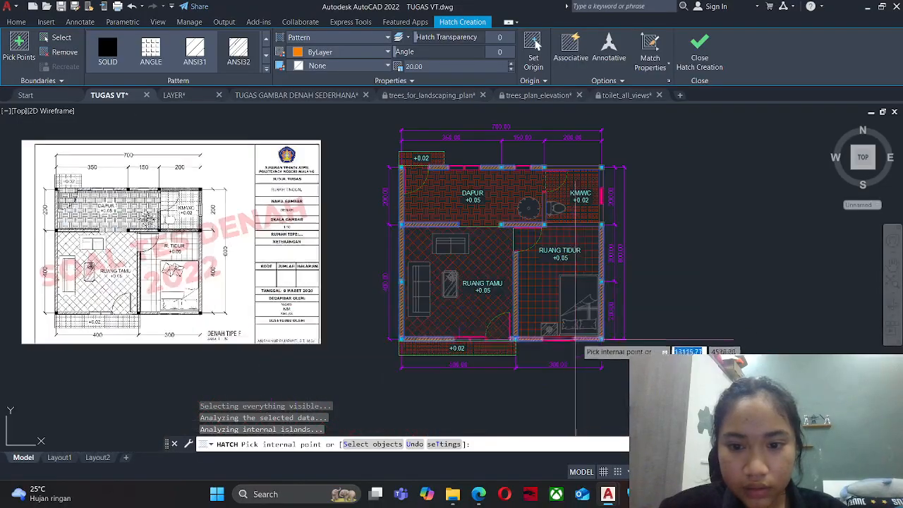
{"action": "key", "text": "Escape"}
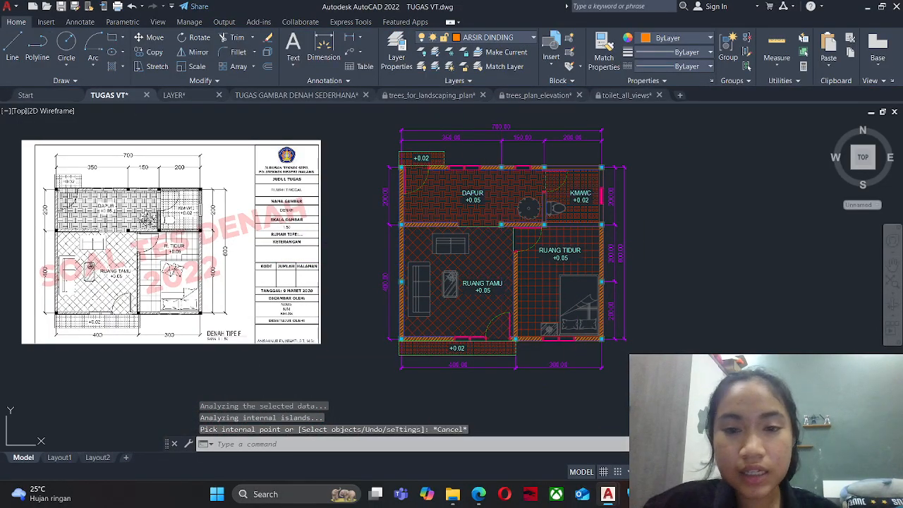
Hatch all wall segments around KM/WC with the ANSI37 pattern at scale 20.
{"action": "key", "text": "Return"}
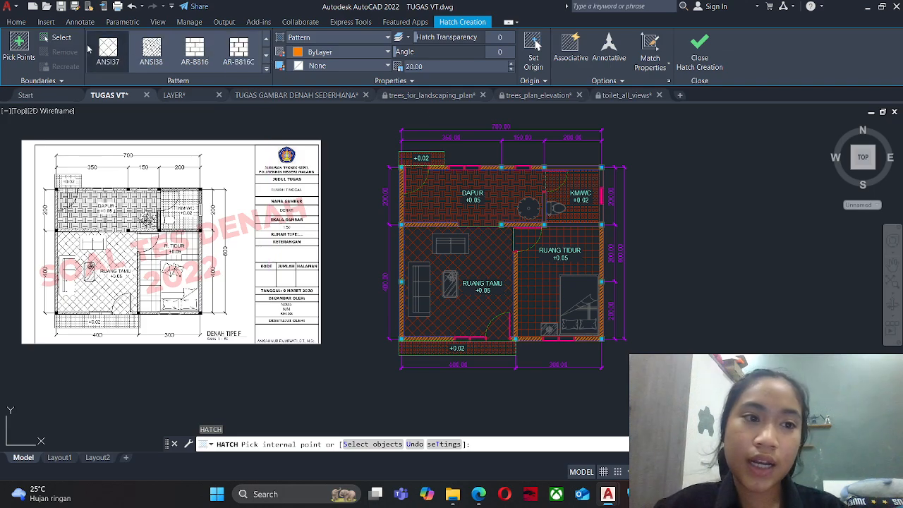
{"action": "scroll", "coordinate": [590, 170], "scroll_direction": "up", "scroll_amount": 5}
{"action": "left_click", "coordinate": [573, 171]}
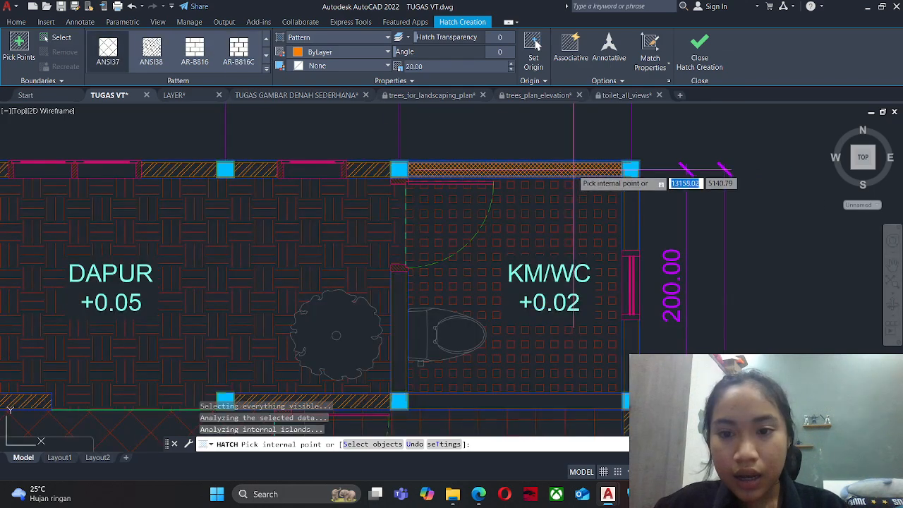
{"action": "left_click", "coordinate": [401, 296]}
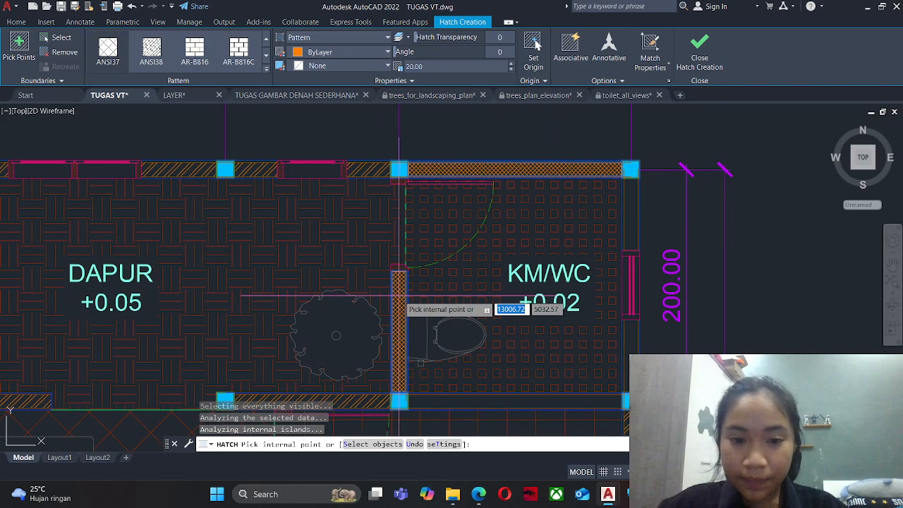
{"action": "middle_click_drag", "start_coordinate": [426, 349], "coordinate": [427, 303]}
{"action": "left_click", "coordinate": [531, 358]}
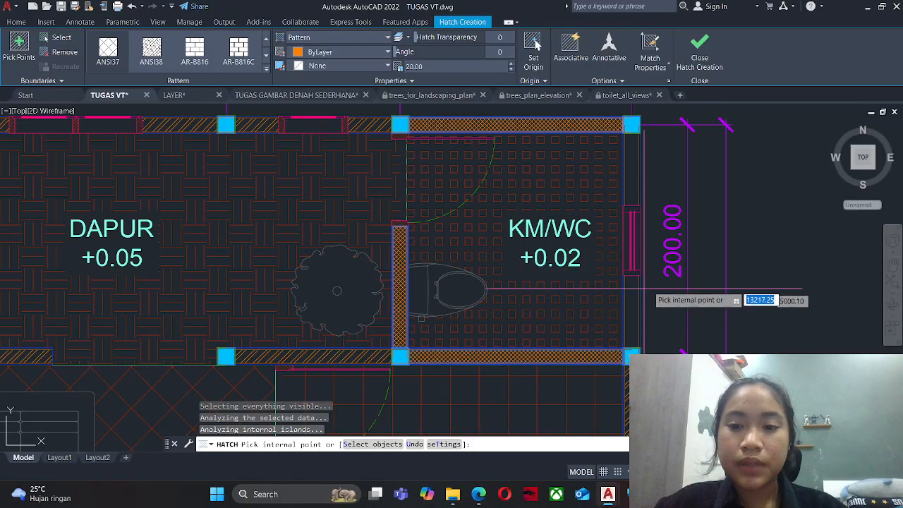
{"action": "left_click", "coordinate": [630, 283]}
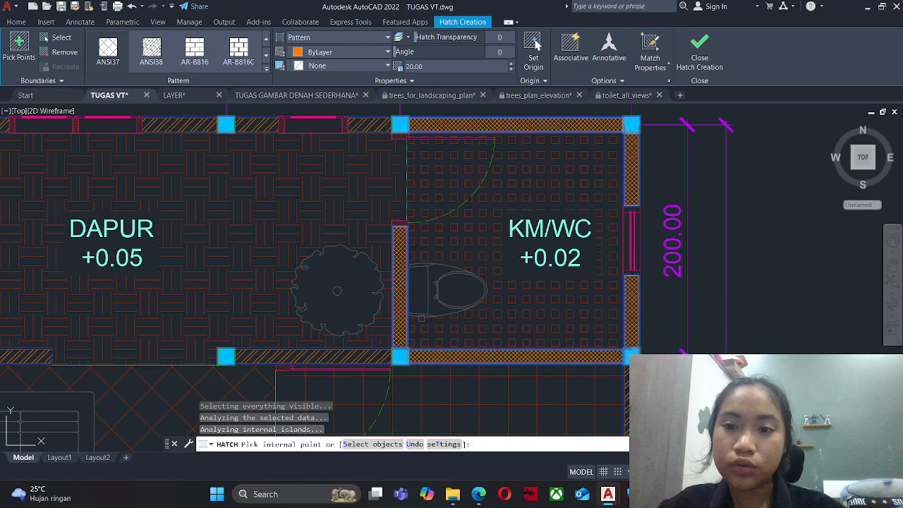
Set the scale of the ANSI37 hatch in the KM/WC walls to 50.
{"action": "key", "text": "Escape"}
{"action": "scroll", "coordinate": [634, 138], "scroll_direction": "up", "scroll_amount": 4}
{"action": "left_click", "coordinate": [630, 145]}
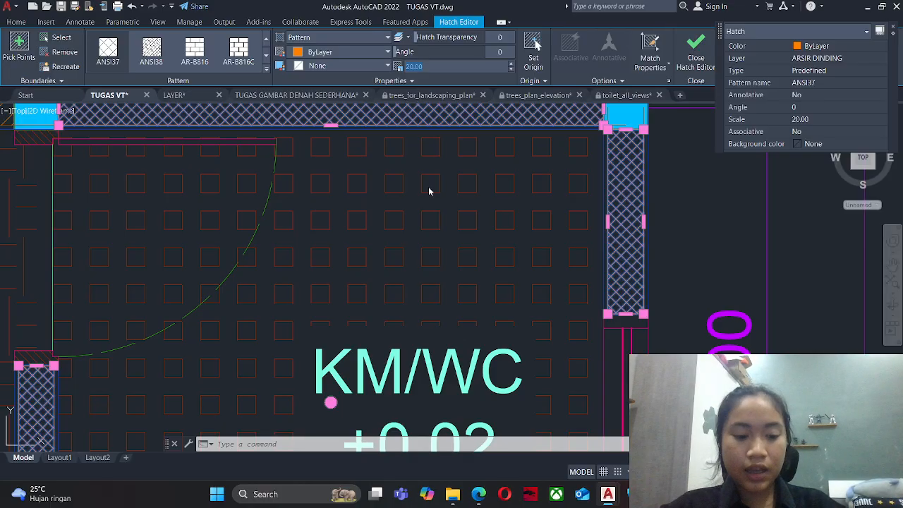
{"action": "type", "text": "50"}
{"action": "key", "text": "Return"}
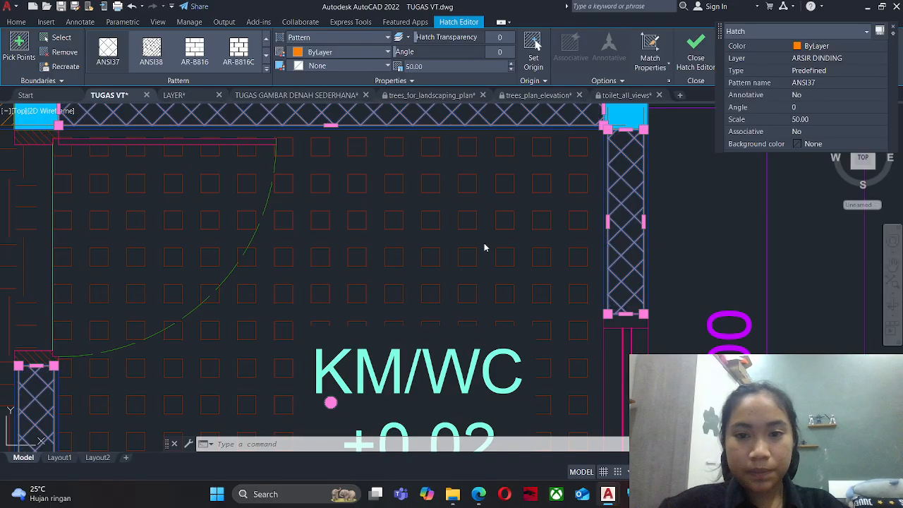
Examine the wall hatching across the whole floor plan, compare it with the reference drawing, and look over the title block sheet.
{"action": "scroll", "coordinate": [526, 247], "scroll_direction": "down", "scroll_amount": 3}
{"action": "scroll", "coordinate": [580, 245], "scroll_direction": "down", "scroll_amount": 6}
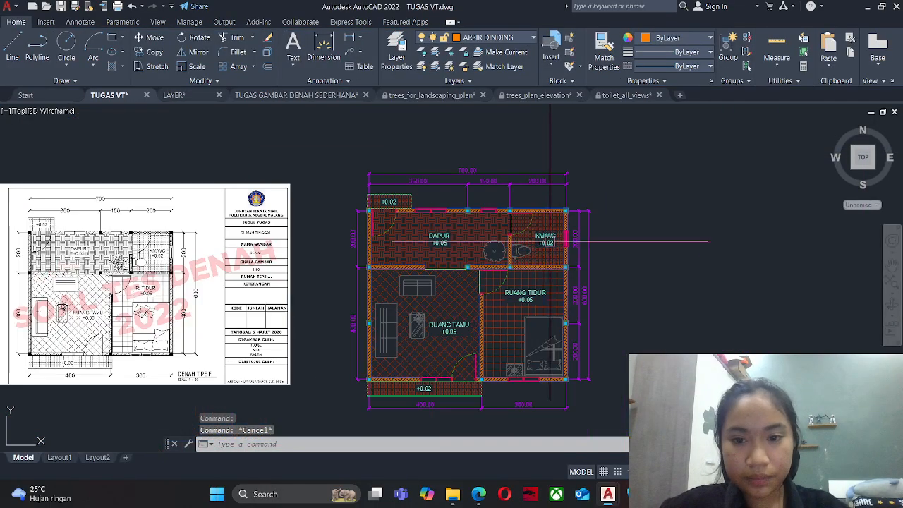
{"action": "scroll", "coordinate": [507, 273], "scroll_direction": "up", "scroll_amount": 4}
{"action": "scroll", "coordinate": [452, 224], "scroll_direction": "down", "scroll_amount": 4}
{"action": "mouse_move", "coordinate": [452, 247]}
{"action": "middle_mouse_down"}
{"action": "mouse_move", "coordinate": [459, 223]}
{"action": "mouse_move", "coordinate": [497, 244]}
{"action": "middle_mouse_up"}
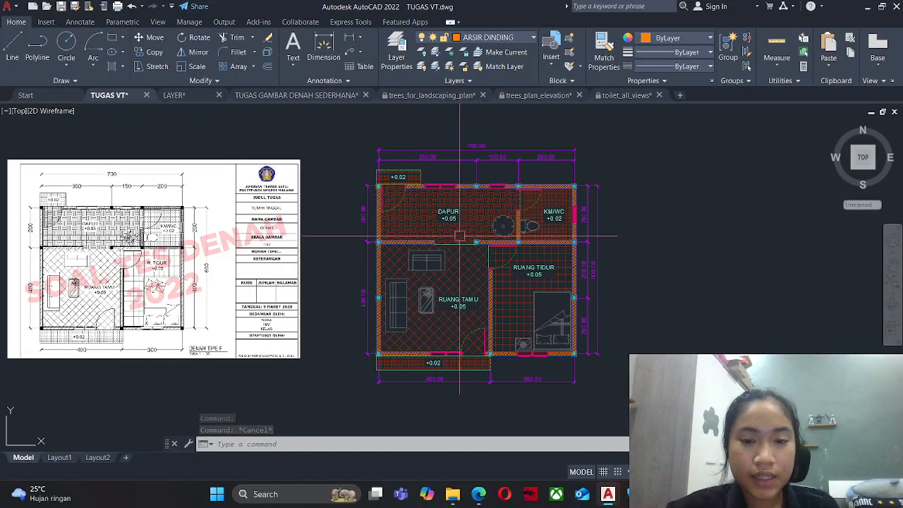
{"action": "scroll", "coordinate": [459, 236], "scroll_direction": "down", "scroll_amount": 6}
{"action": "middle_click_drag", "start_coordinate": [441, 221], "coordinate": [470, 294]}
{"action": "key", "text": "Escape"}
{"action": "key", "text": "Escape"}
{"action": "key", "text": "Escape"}
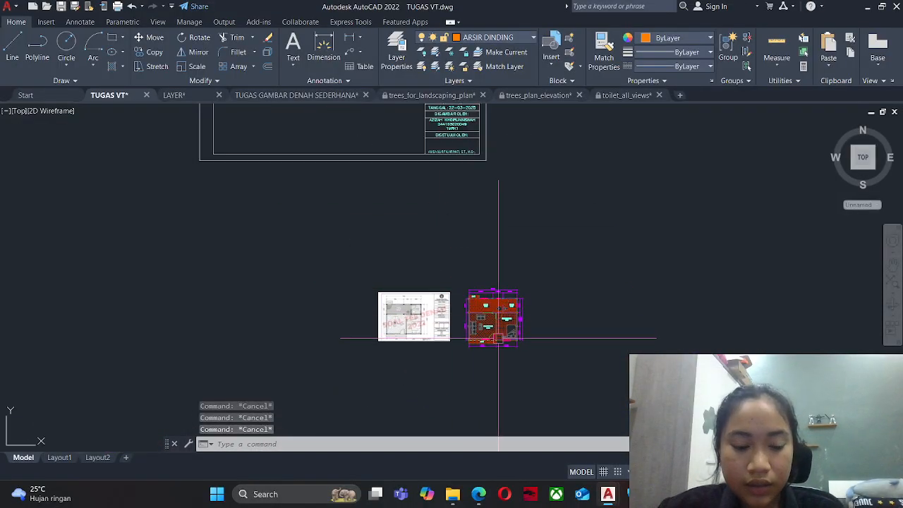
Try to move all objects of the floor plan into the title block sheet, and undo the move.
{"action": "scroll", "coordinate": [501, 348], "scroll_direction": "up", "scroll_amount": 3}
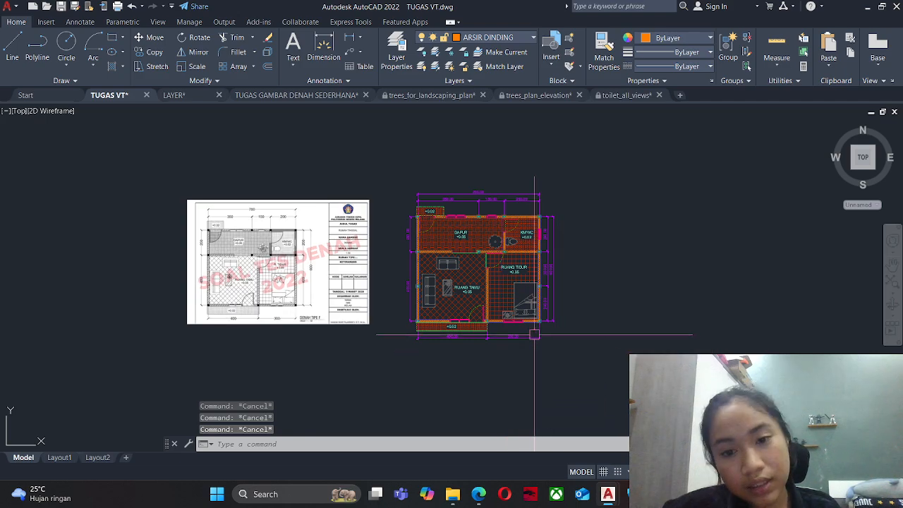
{"action": "left_click", "coordinate": [462, 350]}
{"action": "left_click", "coordinate": [402, 172]}
{"action": "type", "text": "c"}
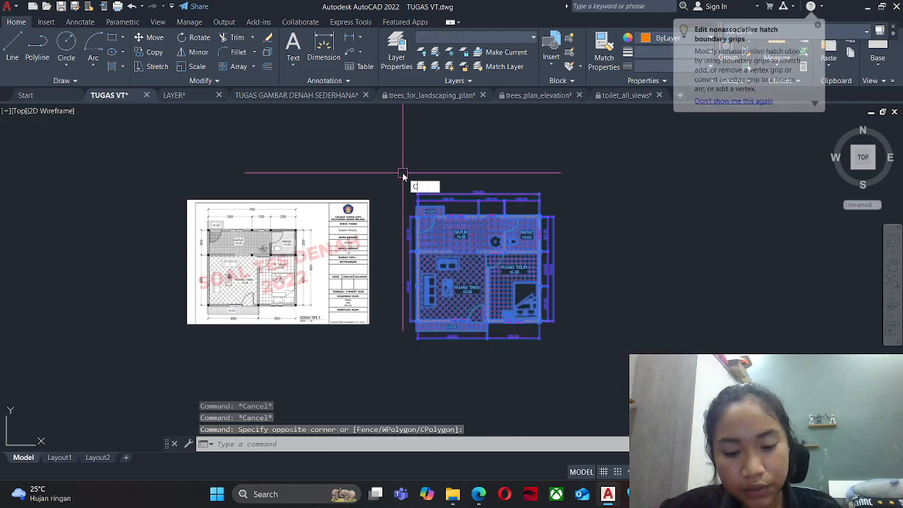
{"action": "key", "text": "BackSpace"}
{"action": "type", "text": "m"}
{"action": "key", "text": "Return"}
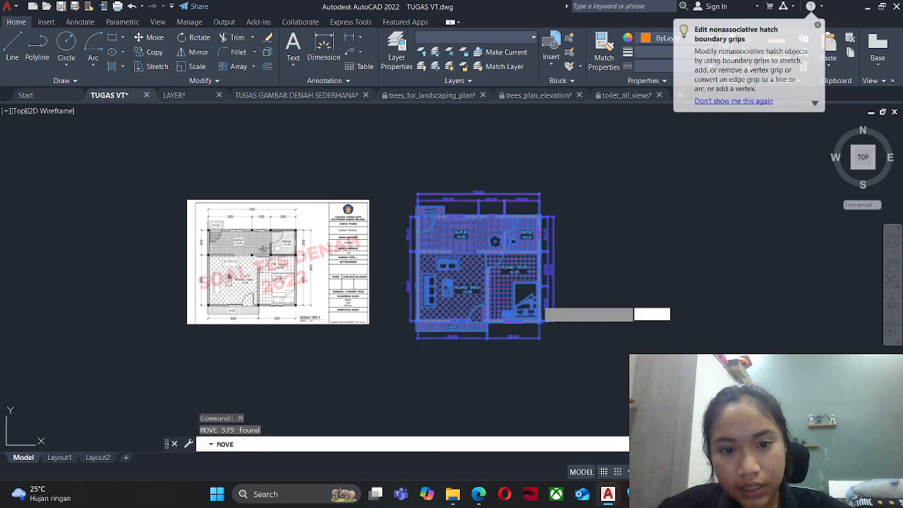
{"action": "left_click", "coordinate": [469, 296]}
{"action": "scroll", "coordinate": [439, 177], "scroll_direction": "down", "scroll_amount": 5}
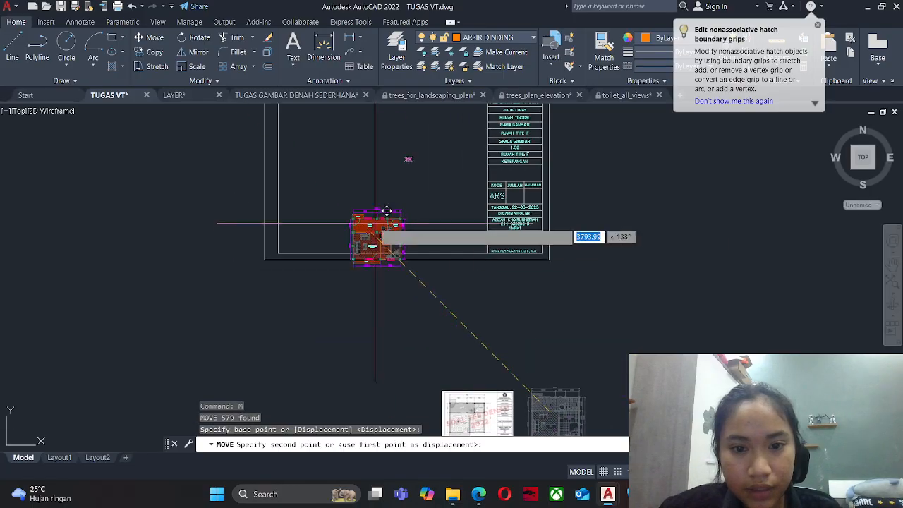
{"action": "left_click", "coordinate": [443, 291]}
{"action": "scroll", "coordinate": [593, 330], "scroll_direction": "up", "scroll_amount": 4}
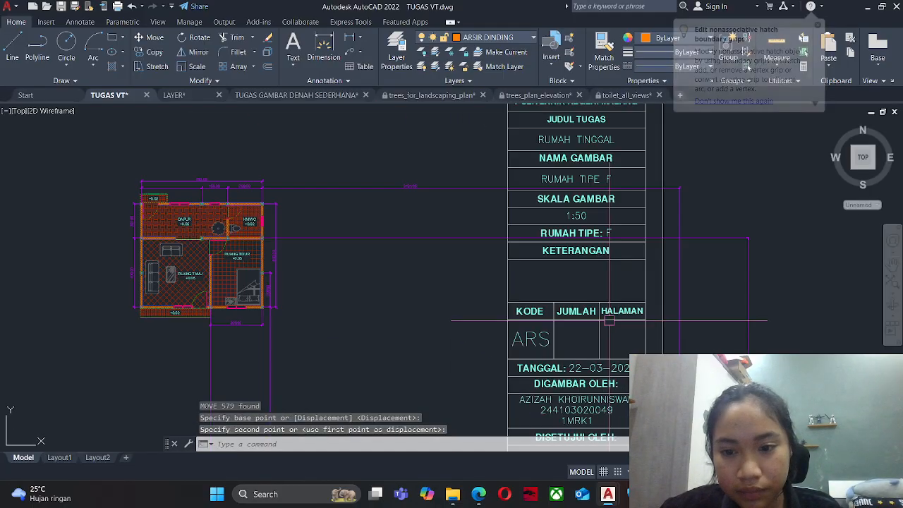
{"action": "scroll", "coordinate": [536, 222], "scroll_direction": "down", "scroll_amount": 4}
{"action": "key", "text": "ctrl+z"}
{"action": "key", "text": "ctrl+z"}
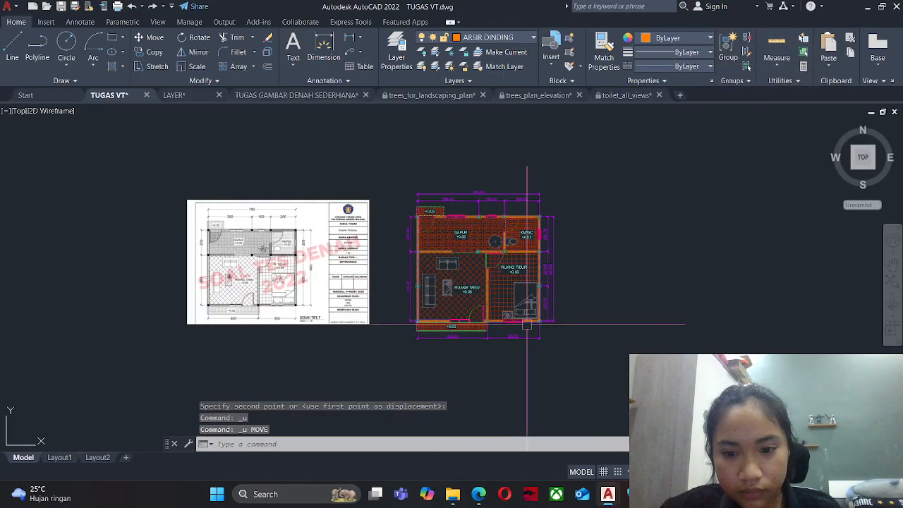
{"action": "key", "text": "Escape"}
{"action": "left_click", "coordinate": [626, 333]}
{"action": "left_click", "coordinate": [387, 124]}
{"action": "scroll", "coordinate": [446, 223], "scroll_direction": "down", "scroll_amount": 6}
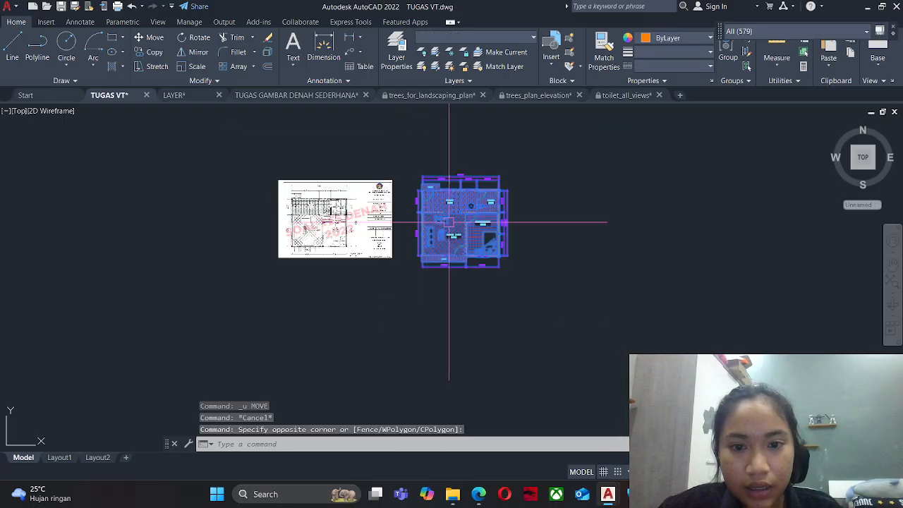
{"action": "key", "text": "Escape"}
{"action": "scroll", "coordinate": [444, 210], "scroll_direction": "up", "scroll_amount": 6}
{"action": "scroll", "coordinate": [301, 310], "scroll_direction": "up", "scroll_amount": 5}
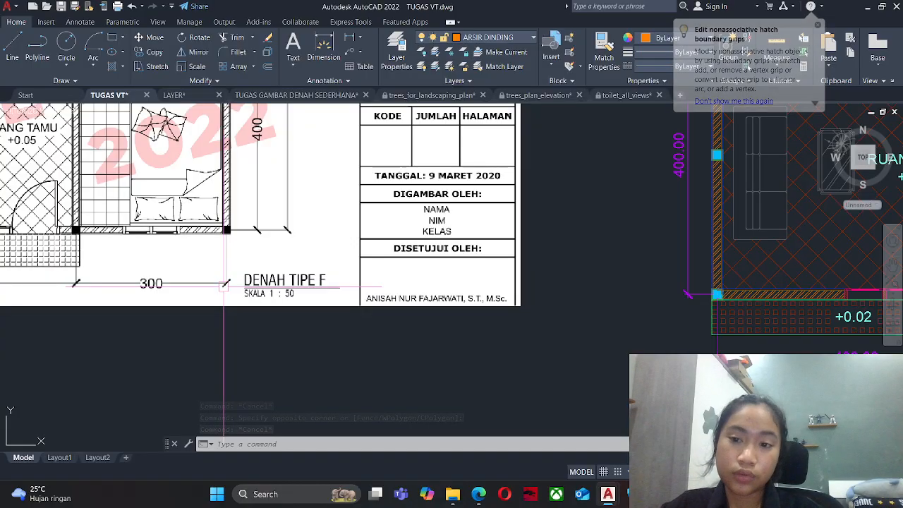
{"action": "scroll", "coordinate": [597, 349], "scroll_direction": "down", "scroll_amount": 4}
{"action": "middle_click_drag", "start_coordinate": [595, 321], "coordinate": [460, 317]}
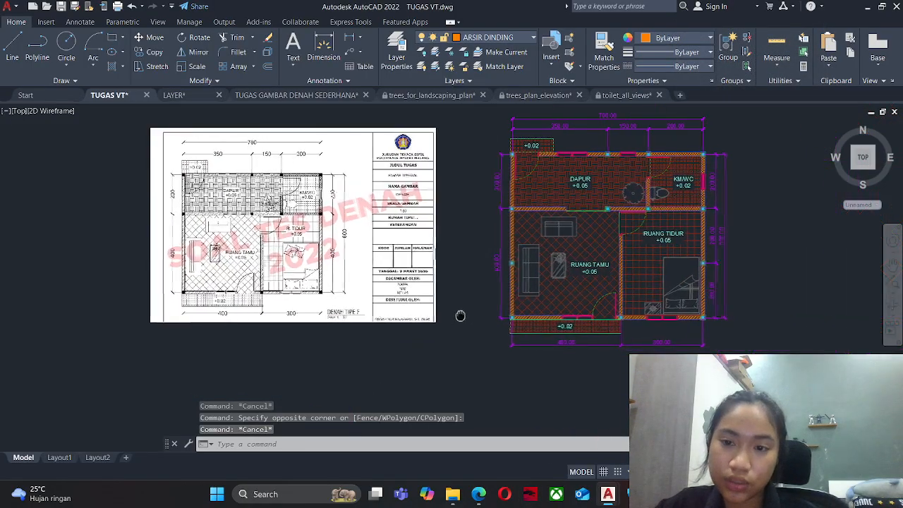
{"action": "middle_click_drag", "start_coordinate": [444, 148], "coordinate": [430, 178]}
{"action": "left_click", "coordinate": [459, 118]}
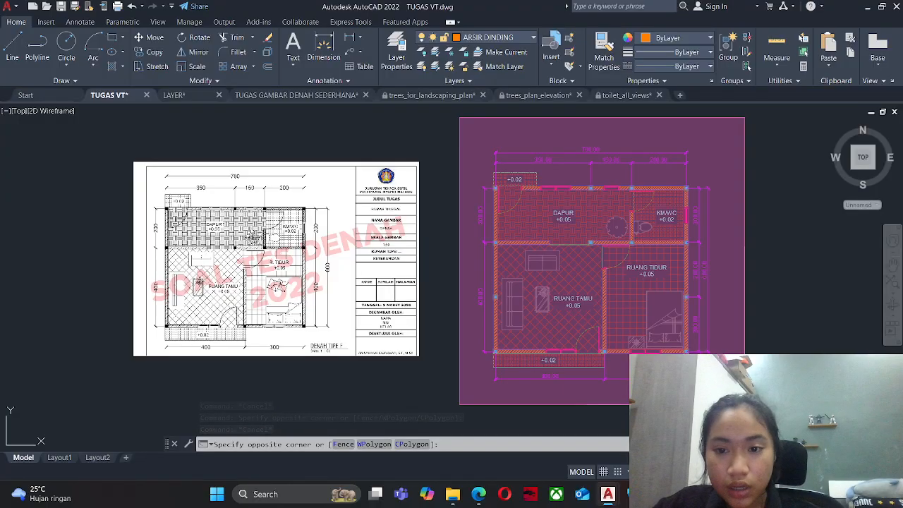
{"action": "left_click", "coordinate": [745, 405]}
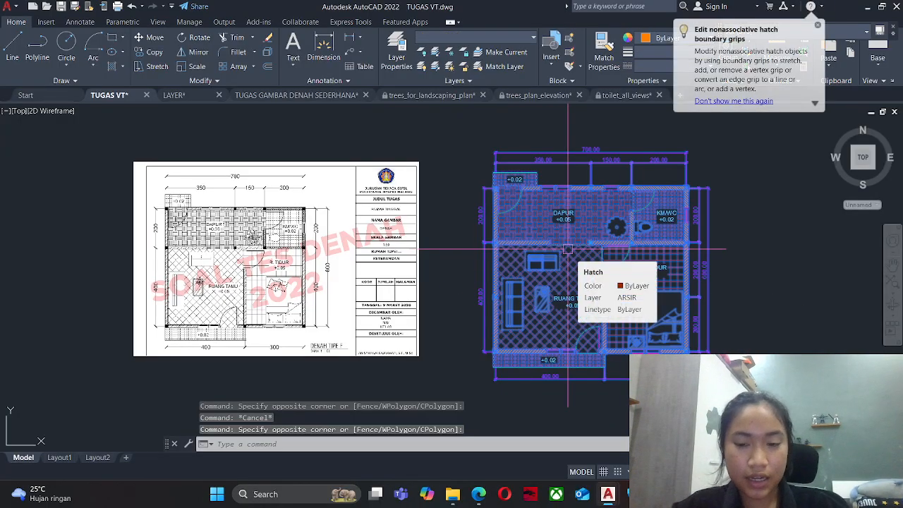
{"action": "key", "text": "Escape"}
Define the whole floor plan with its dimensions as a block named DENAH TIPE F.
{"action": "left_click", "coordinate": [453, 113]}
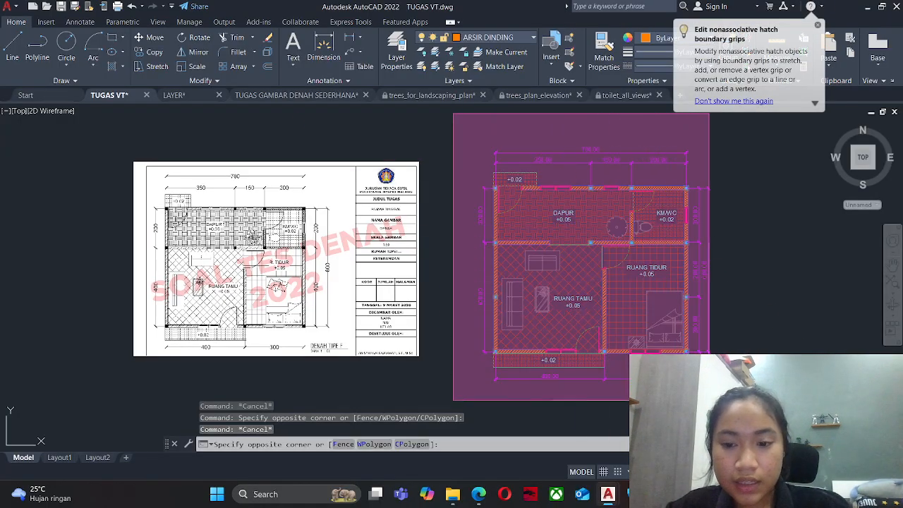
{"action": "left_click", "coordinate": [751, 424]}
{"action": "type", "text": "b"}
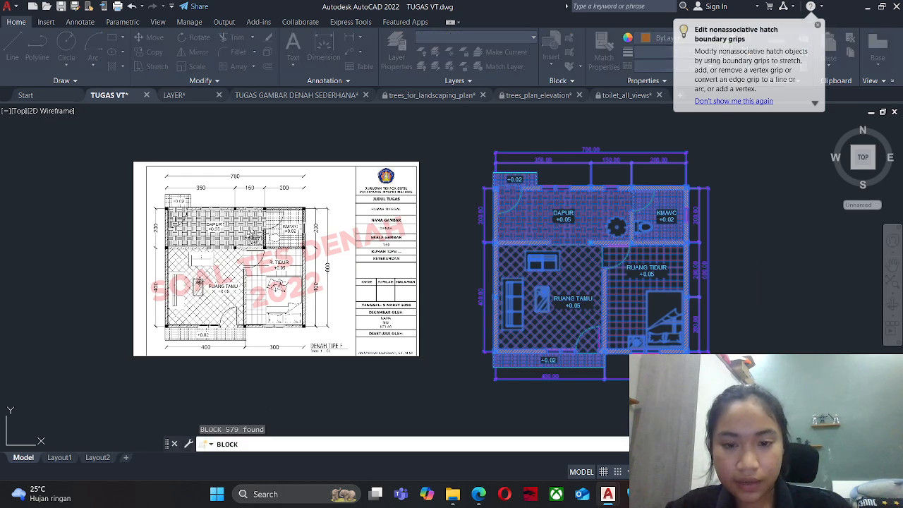
{"action": "key", "text": "Return"}
{"action": "type", "text": "DENAH TIPE F"}
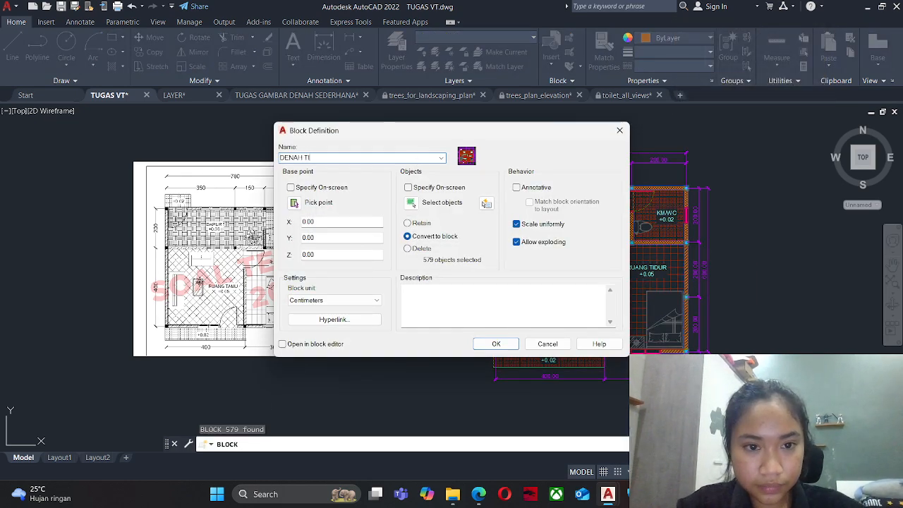
{"action": "left_click", "coordinate": [496, 344]}
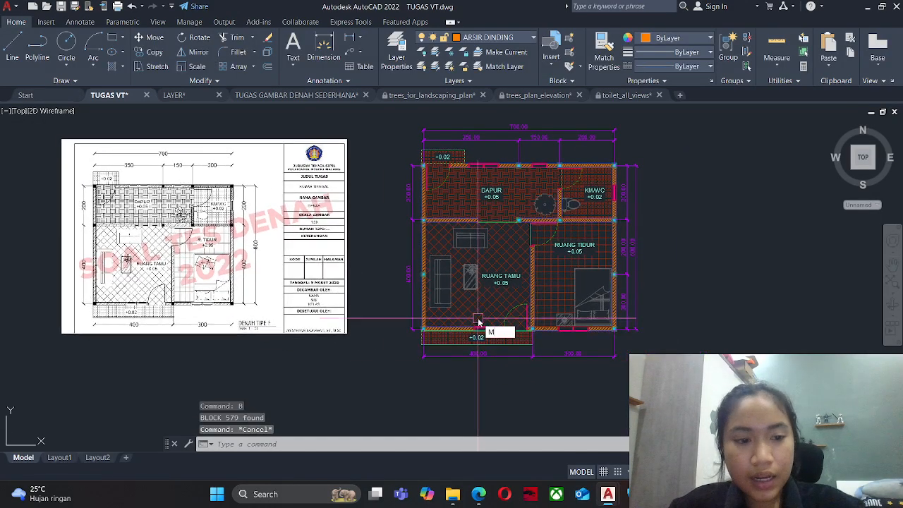
{"action": "key", "text": "Return"}
{"action": "left_click", "coordinate": [505, 292]}
{"action": "key", "text": "Return"}
{"action": "left_click", "coordinate": [506, 257]}
{"action": "scroll", "coordinate": [523, 318], "scroll_direction": "down", "scroll_amount": 2}
{"action": "key", "text": "Escape"}
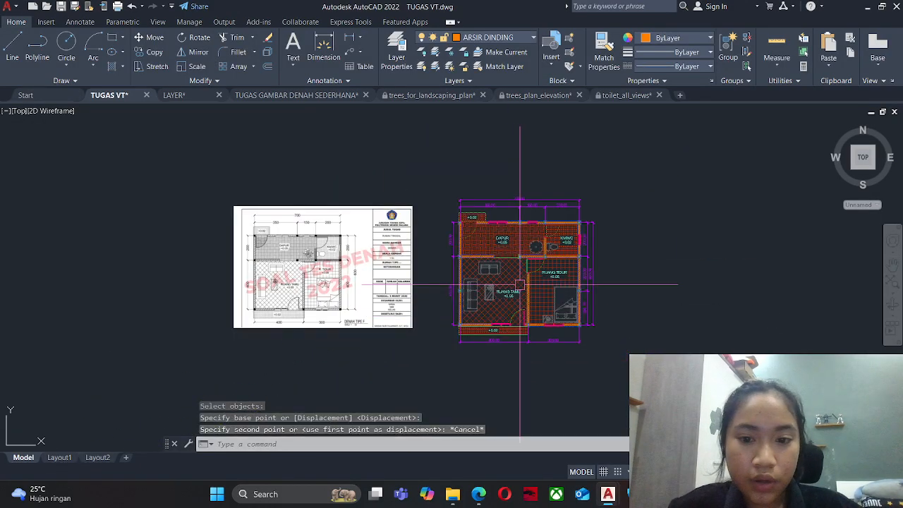
Move the DENAH TIPE F block from beside the reference drawing into the frame of the title block sheet.
{"action": "left_click", "coordinate": [520, 286]}
{"action": "type", "text": "m"}
{"action": "key", "text": "Return"}
{"action": "left_click", "coordinate": [638, 321]}
{"action": "scroll", "coordinate": [628, 325], "scroll_direction": "down", "scroll_amount": 5}
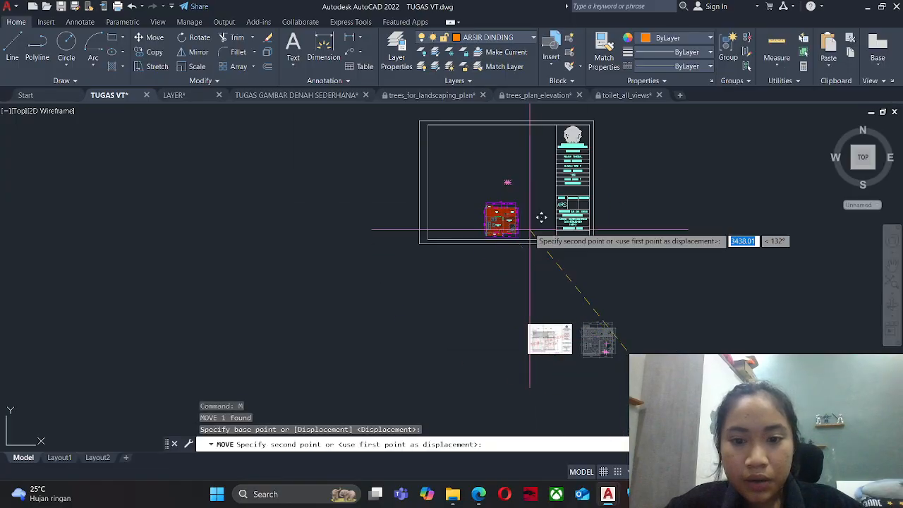
{"action": "scroll", "coordinate": [520, 233], "scroll_direction": "up", "scroll_amount": 2}
{"action": "left_click", "coordinate": [518, 237]}
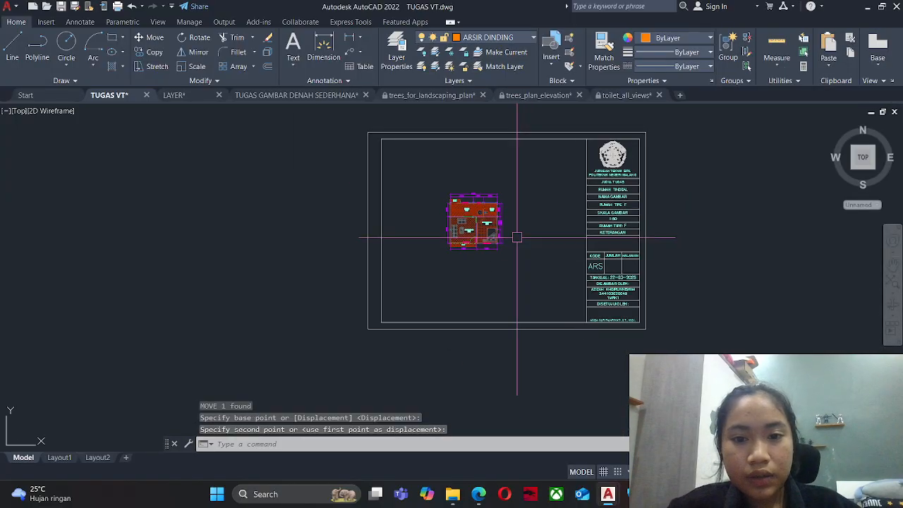
{"action": "key", "text": "Escape"}
Scale the DENAH TIPE F block in the sheet by a factor of 2.
{"action": "scroll", "coordinate": [517, 238], "scroll_direction": "up", "scroll_amount": 2}
{"action": "scroll", "coordinate": [437, 255], "scroll_direction": "down", "scroll_amount": 2}
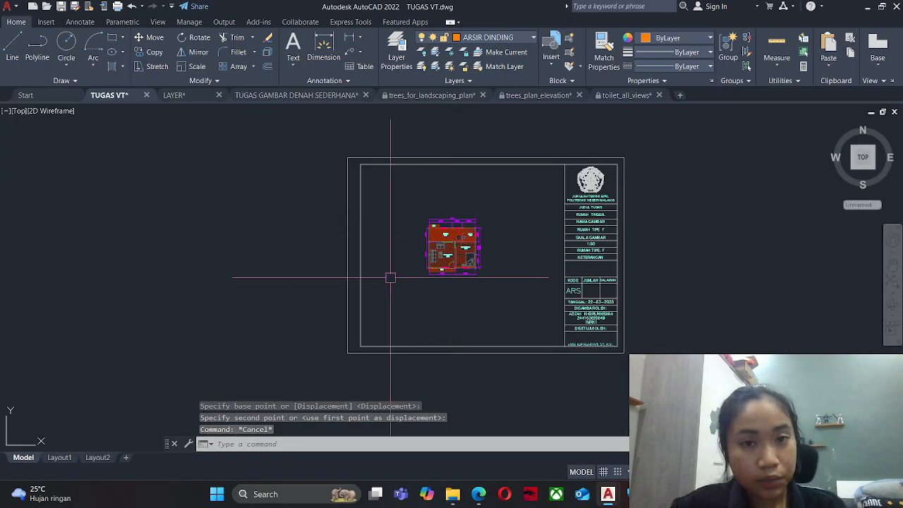
{"action": "scroll", "coordinate": [447, 250], "scroll_direction": "up", "scroll_amount": 4}
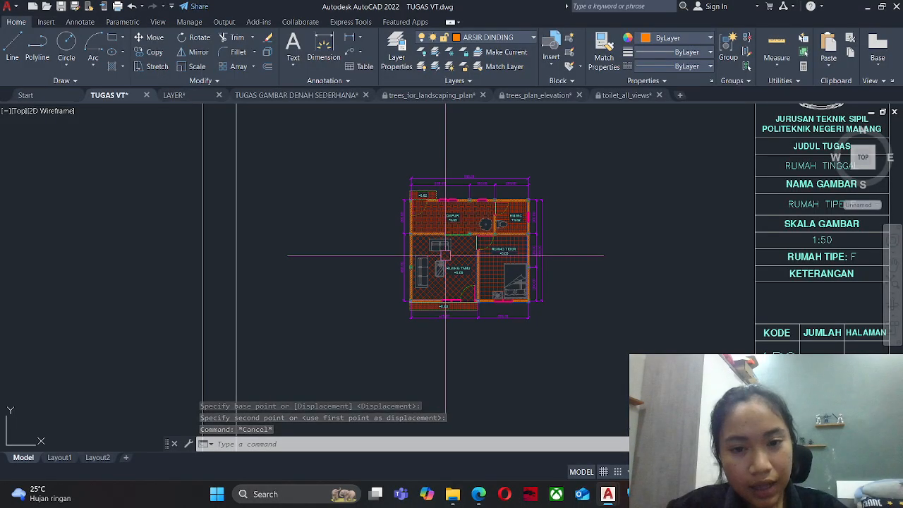
{"action": "scroll", "coordinate": [448, 250], "scroll_direction": "down", "scroll_amount": 3}
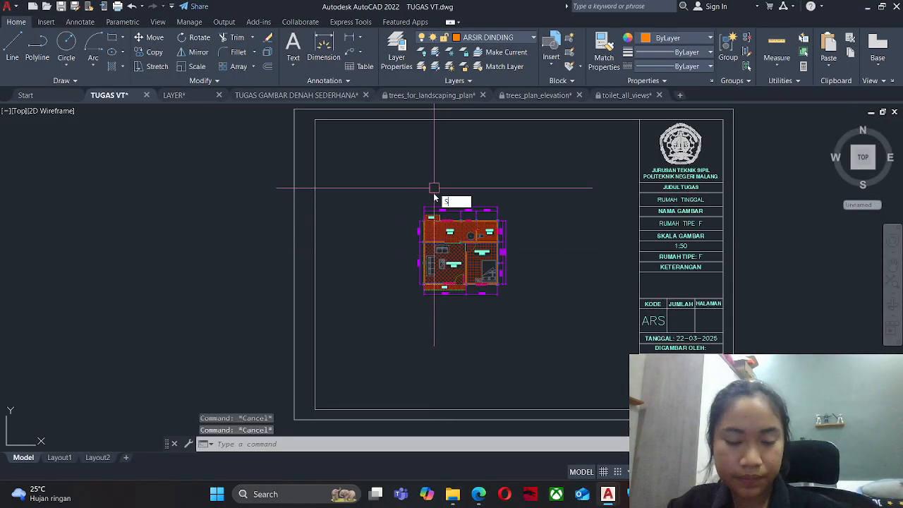
{"action": "key", "text": "Escape"}
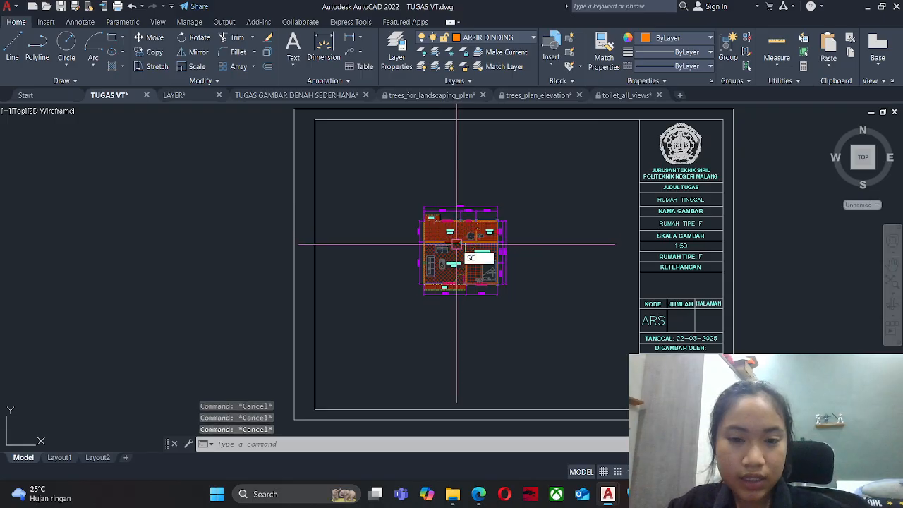
{"action": "type", "text": "SC"}
{"action": "key", "text": "Return"}
{"action": "left_click", "coordinate": [468, 258]}
{"action": "key", "text": "Return"}
{"action": "left_click", "coordinate": [455, 256]}
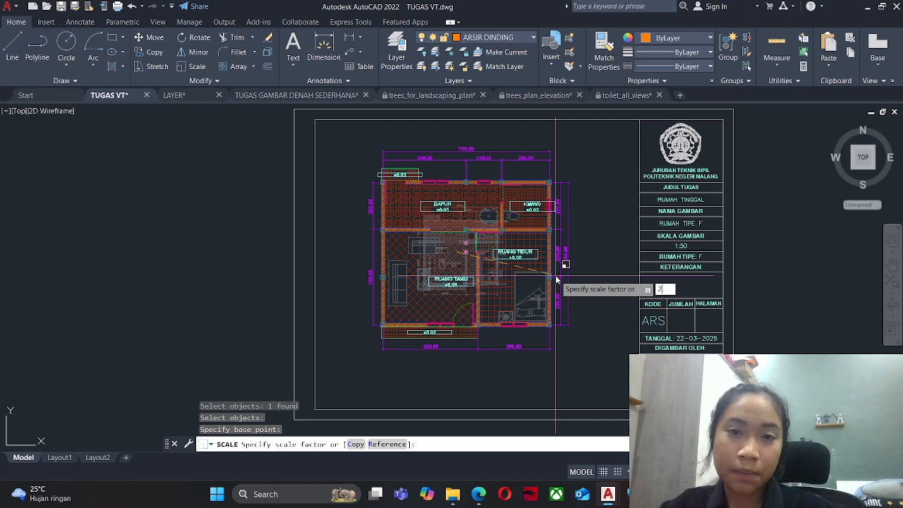
{"action": "key", "text": "Return"}
{"action": "key", "text": "Escape"}
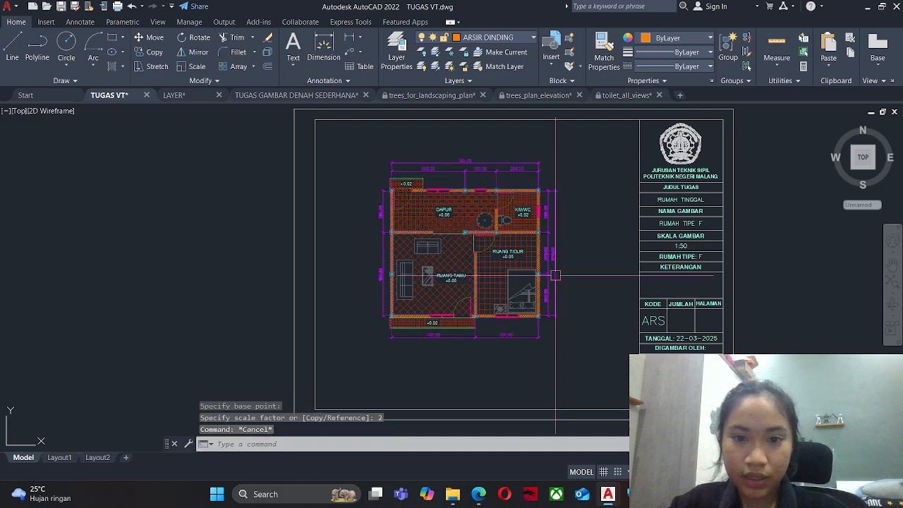
Examine the scaled plan's dimensions and wall hatching around DAPUR and KM/WC.
{"action": "key", "text": "Escape"}
{"action": "scroll", "coordinate": [543, 276], "scroll_direction": "up", "scroll_amount": 2}
{"action": "scroll", "coordinate": [541, 272], "scroll_direction": "up", "scroll_amount": 2}
{"action": "middle_click_drag", "start_coordinate": [571, 224], "coordinate": [561, 308]}
{"action": "middle_click_drag", "start_coordinate": [529, 176], "coordinate": [546, 262]}
{"action": "scroll", "coordinate": [422, 229], "scroll_direction": "up", "scroll_amount": 2}
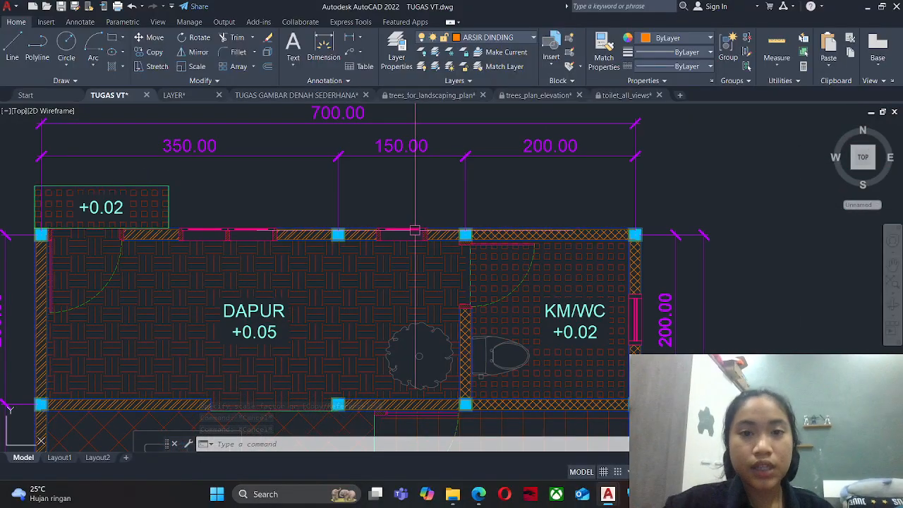
{"action": "scroll", "coordinate": [415, 230], "scroll_direction": "down", "scroll_amount": 8}
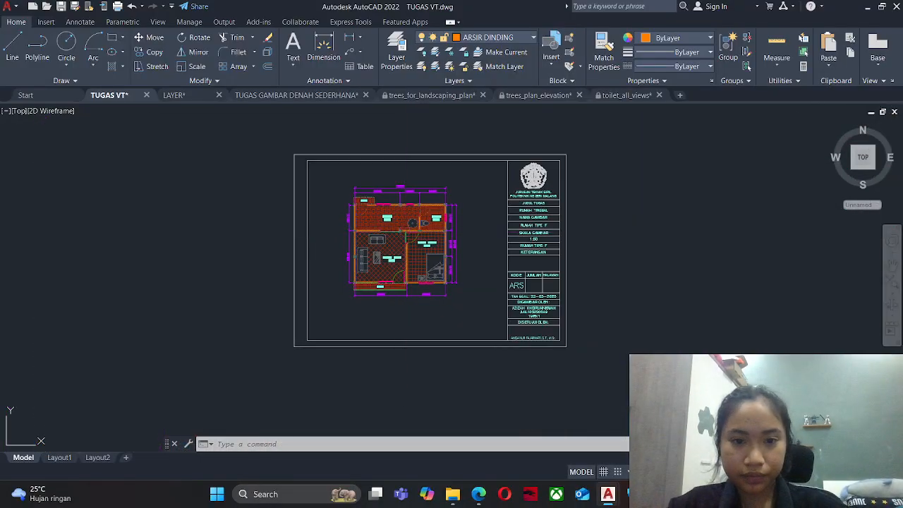
Move the DENAH TIPE F block slightly to the right and down within the drawing frame.
{"action": "key", "text": "Escape"}
{"action": "key", "text": "Escape"}
{"action": "type", "text": "m"}
{"action": "key", "text": "Return"}
{"action": "left_click", "coordinate": [432, 229]}
{"action": "key", "text": "Return"}
{"action": "left_click", "coordinate": [482, 205]}
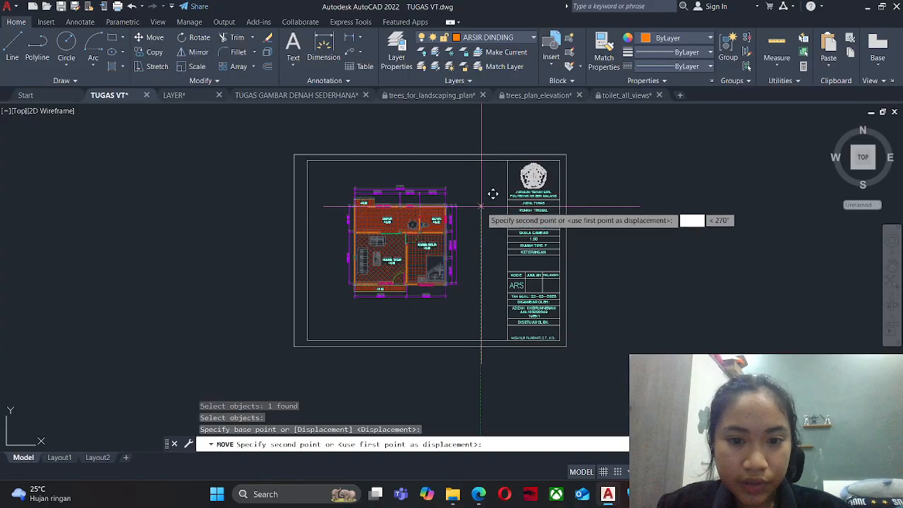
{"action": "left_click", "coordinate": [485, 210]}
{"action": "left_click", "coordinate": [444, 233]}
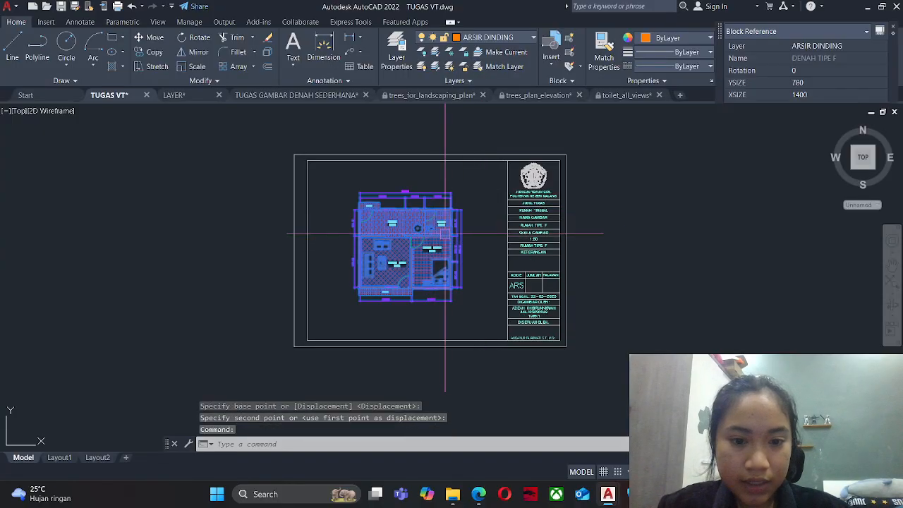
{"action": "type", "text": "m"}
{"action": "key", "text": "Return"}
{"action": "left_click", "coordinate": [491, 196]}
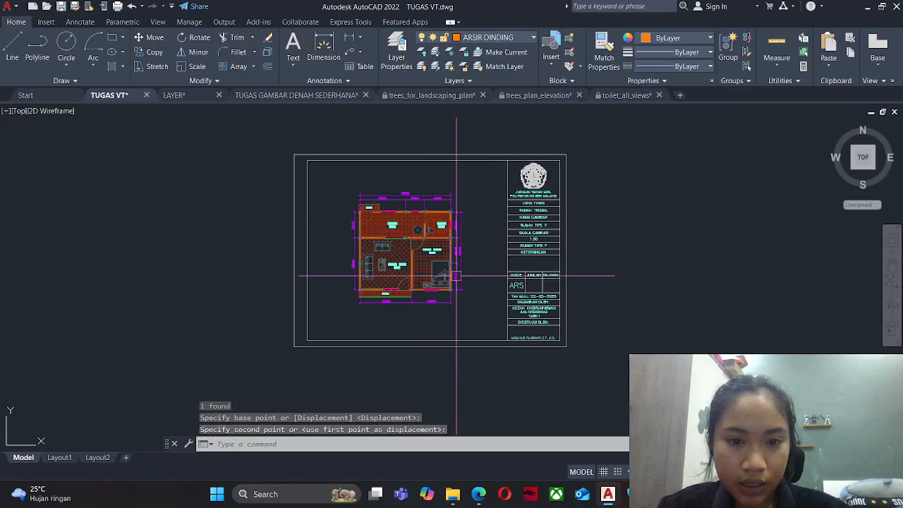
Examine the drawing title and scale caption below the plan in the reference drawing, and compare it with the sheet.
{"action": "scroll", "coordinate": [409, 211], "scroll_direction": "down", "scroll_amount": 2}
{"action": "middle_click_drag", "start_coordinate": [440, 340], "coordinate": [436, 283]}
{"action": "scroll", "coordinate": [464, 367], "scroll_direction": "up", "scroll_amount": 8}
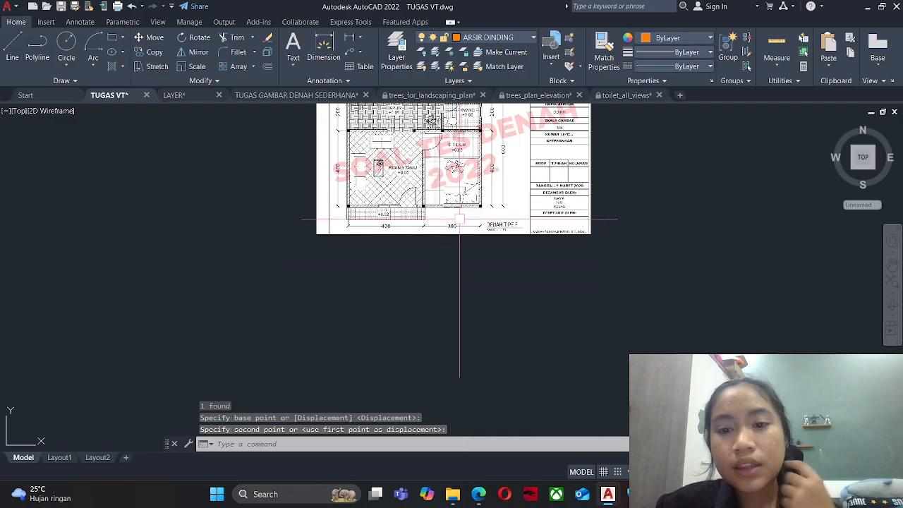
{"action": "scroll", "coordinate": [493, 253], "scroll_direction": "up", "scroll_amount": 2}
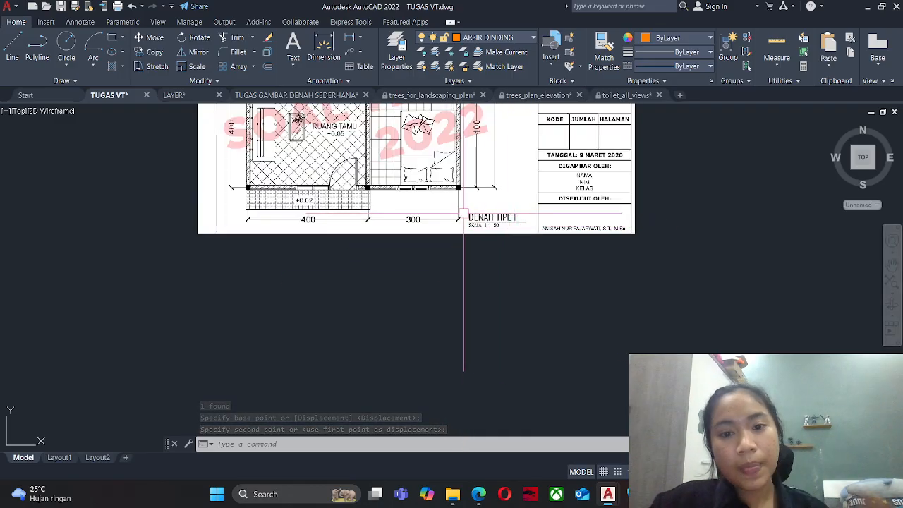
{"action": "scroll", "coordinate": [474, 248], "scroll_direction": "down", "scroll_amount": 2}
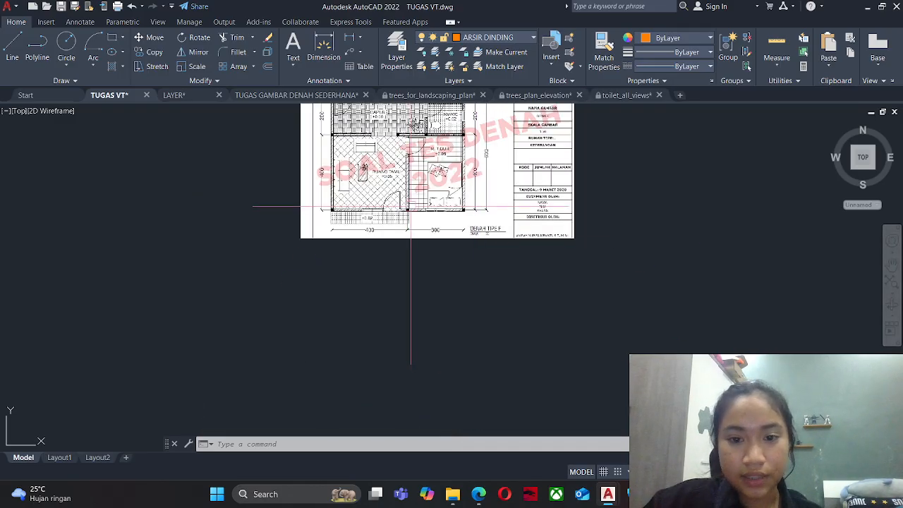
{"action": "middle_click_drag", "start_coordinate": [392, 159], "coordinate": [493, 402]}
{"action": "middle_click_drag", "start_coordinate": [488, 215], "coordinate": [495, 364]}
{"action": "middle_click_drag", "start_coordinate": [459, 170], "coordinate": [464, 292]}
{"action": "scroll", "coordinate": [462, 278], "scroll_direction": "down", "scroll_amount": 4}
{"action": "middle_click_drag", "start_coordinate": [461, 141], "coordinate": [472, 319]}
{"action": "middle_click_drag", "start_coordinate": [476, 276], "coordinate": [493, 328]}
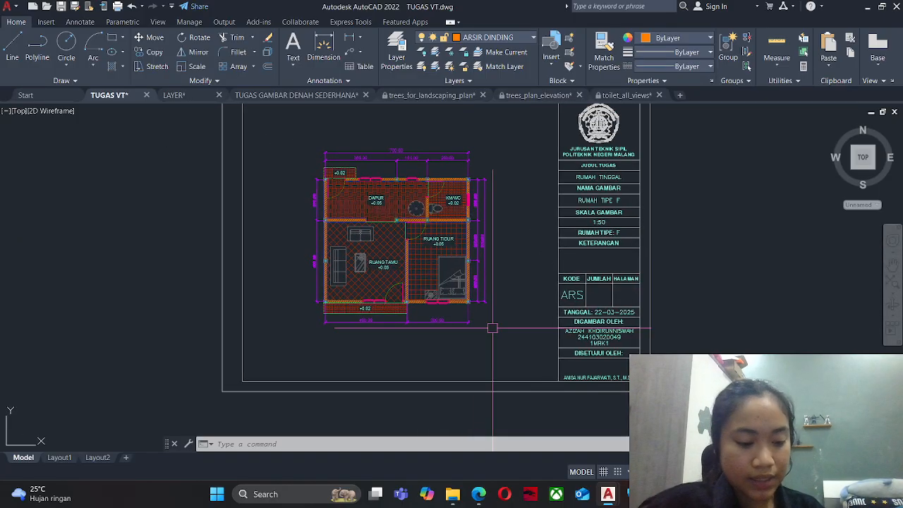
{"action": "key", "text": "alt+Tab"}
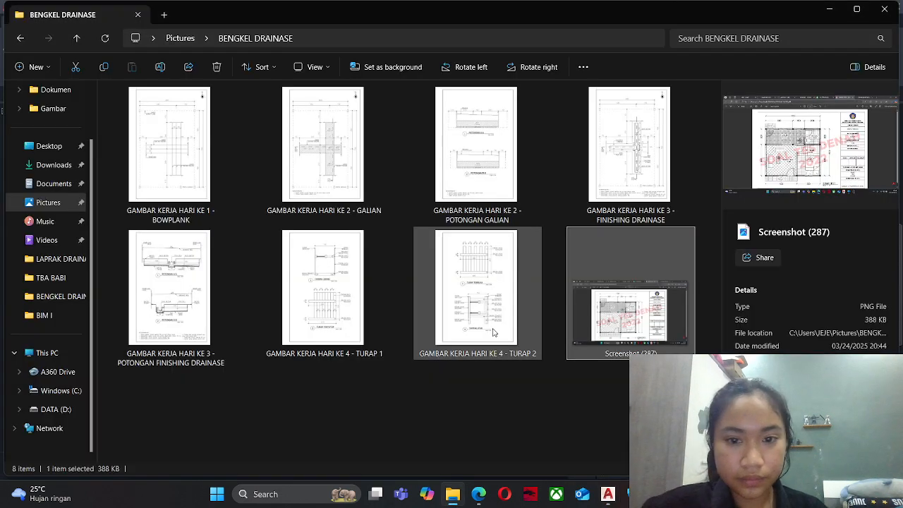
{"action": "left_click", "coordinate": [832, 13]}
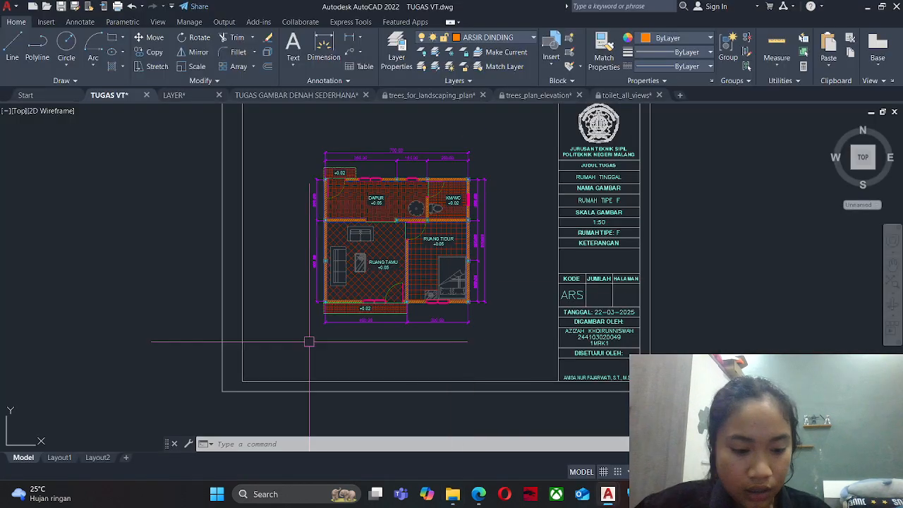
Turn off object snap and insert the Drawing Title - Imperial block from the tool palettes below the plan, closing the palettes.
{"action": "key", "text": "F3"}
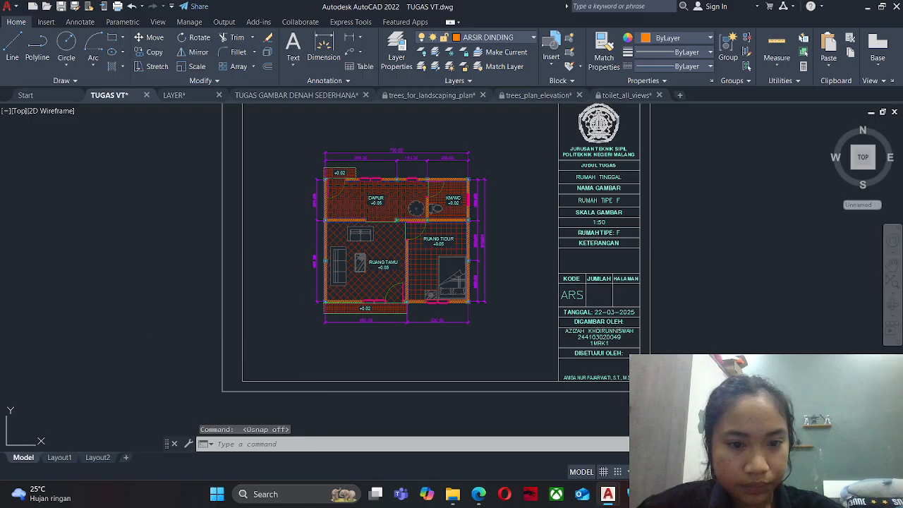
{"action": "key", "text": "ctrl+3"}
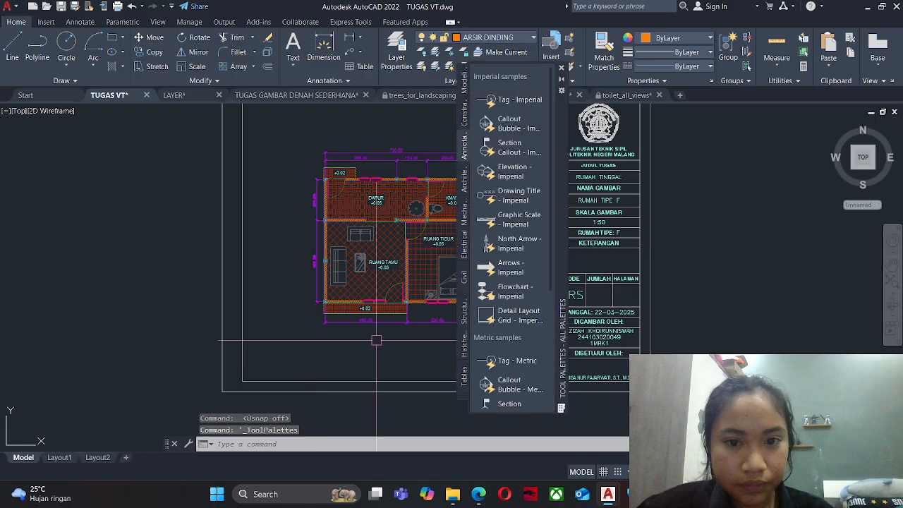
{"action": "left_click", "coordinate": [464, 122]}
{"action": "left_click", "coordinate": [467, 144]}
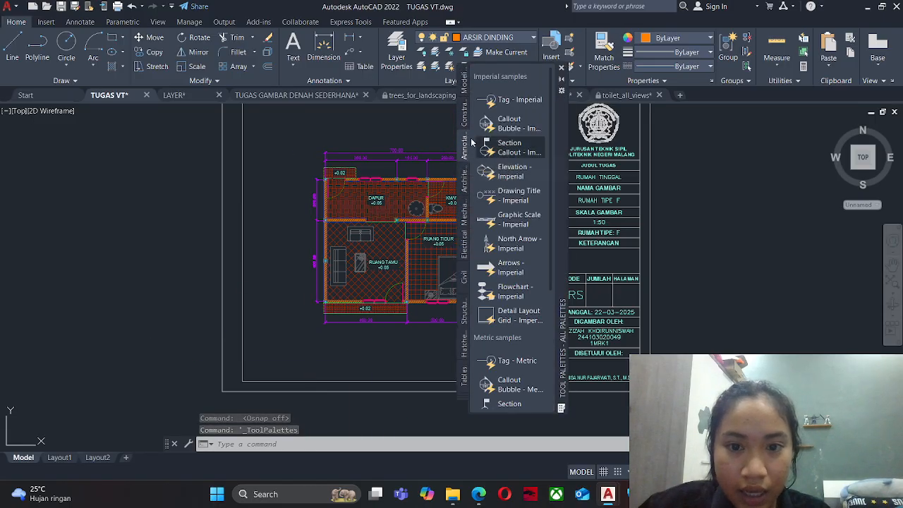
{"action": "left_click", "coordinate": [510, 196]}
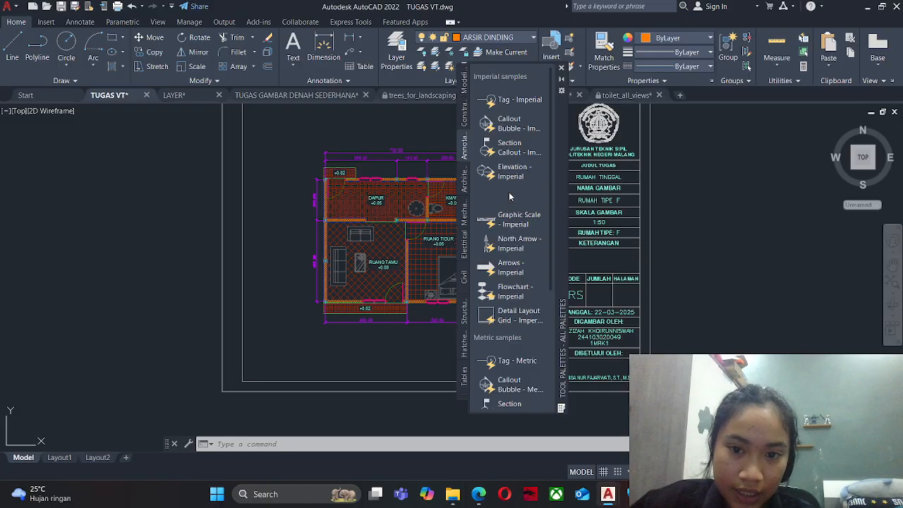
{"action": "left_click", "coordinate": [440, 288]}
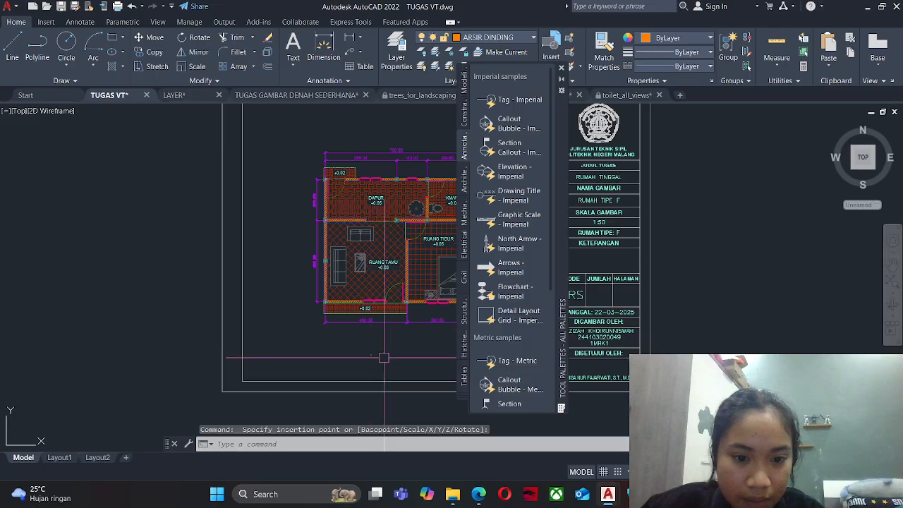
{"action": "scroll", "coordinate": [371, 363], "scroll_direction": "up", "scroll_amount": 5}
{"action": "scroll", "coordinate": [392, 337], "scroll_direction": "down", "scroll_amount": 3}
{"action": "scroll", "coordinate": [388, 334], "scroll_direction": "down", "scroll_amount": 2}
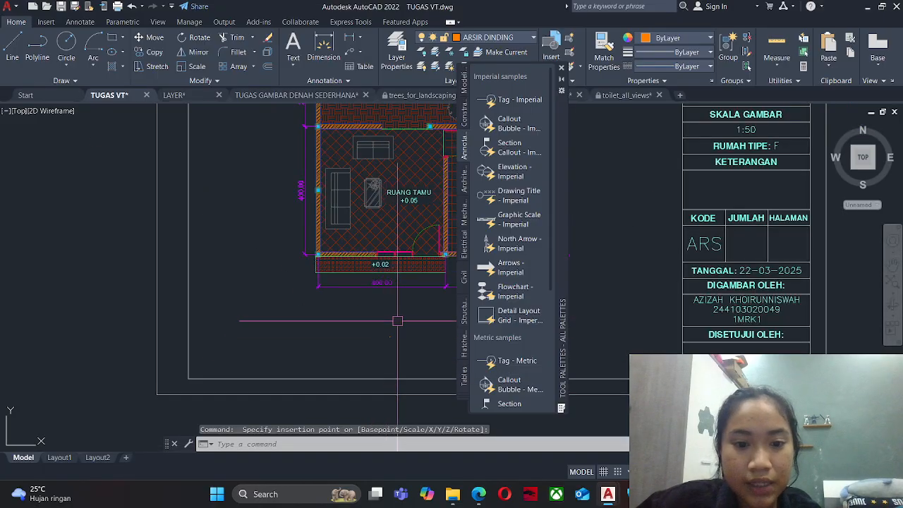
{"action": "left_click", "coordinate": [398, 321]}
{"action": "left_click", "coordinate": [367, 351]}
{"action": "scroll", "coordinate": [382, 339], "scroll_direction": "up", "scroll_amount": 6}
{"action": "key", "text": "Escape"}
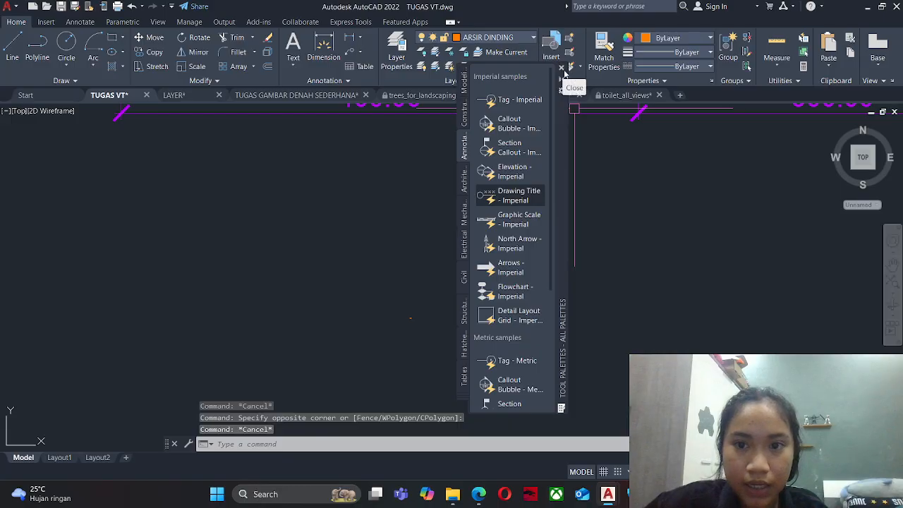
{"action": "left_click", "coordinate": [561, 68]}
Scale the tiny drawing title block below the plan by a factor of 10.
{"action": "scroll", "coordinate": [492, 262], "scroll_direction": "down", "scroll_amount": 3}
{"action": "scroll", "coordinate": [456, 280], "scroll_direction": "up", "scroll_amount": 4}
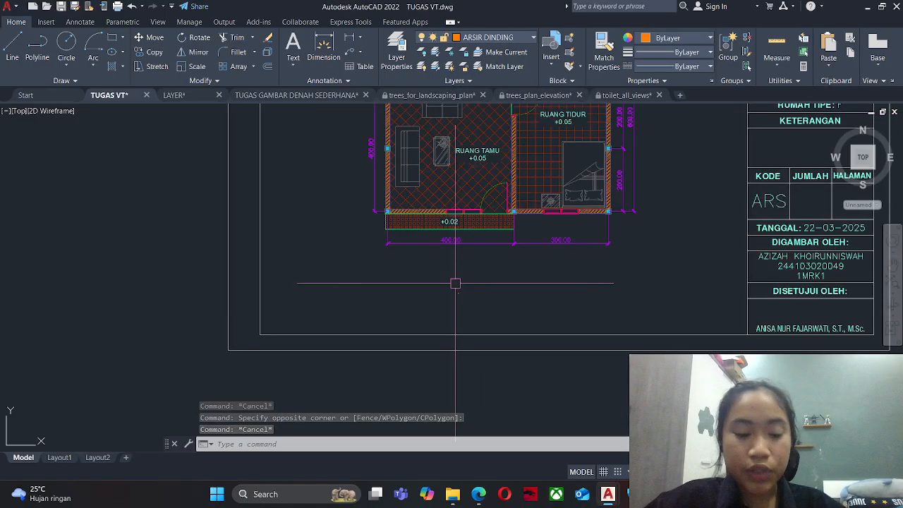
{"action": "key", "text": "Escape"}
{"action": "type", "text": "sc"}
{"action": "key", "text": "Return"}
{"action": "left_click", "coordinate": [469, 279]}
{"action": "left_click", "coordinate": [441, 316]}
{"action": "key", "text": "Return"}
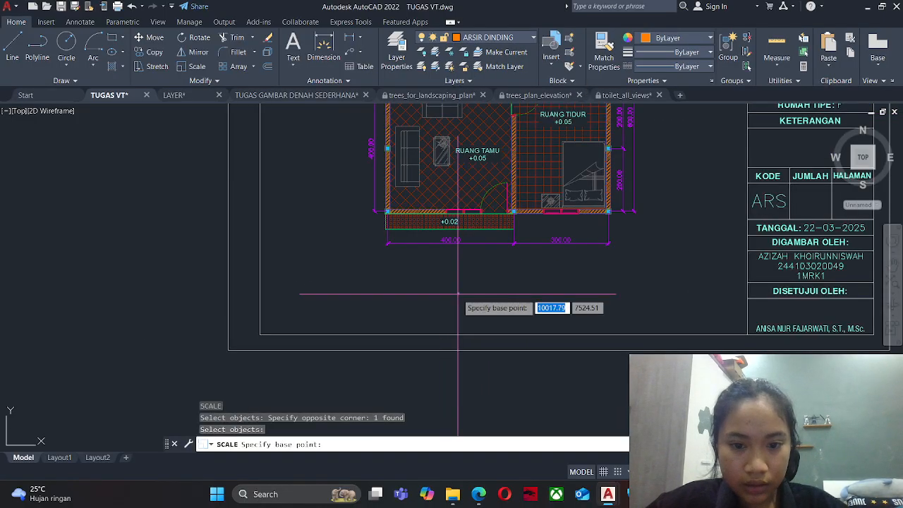
{"action": "scroll", "coordinate": [457, 294], "scroll_direction": "up", "scroll_amount": 12}
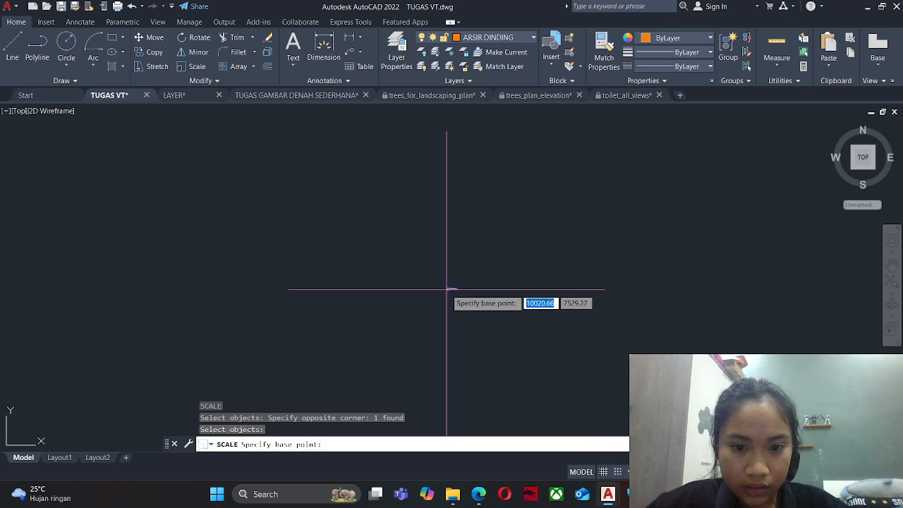
{"action": "left_click", "coordinate": [437, 289]}
{"action": "scroll", "coordinate": [439, 299], "scroll_direction": "down", "scroll_amount": 6}
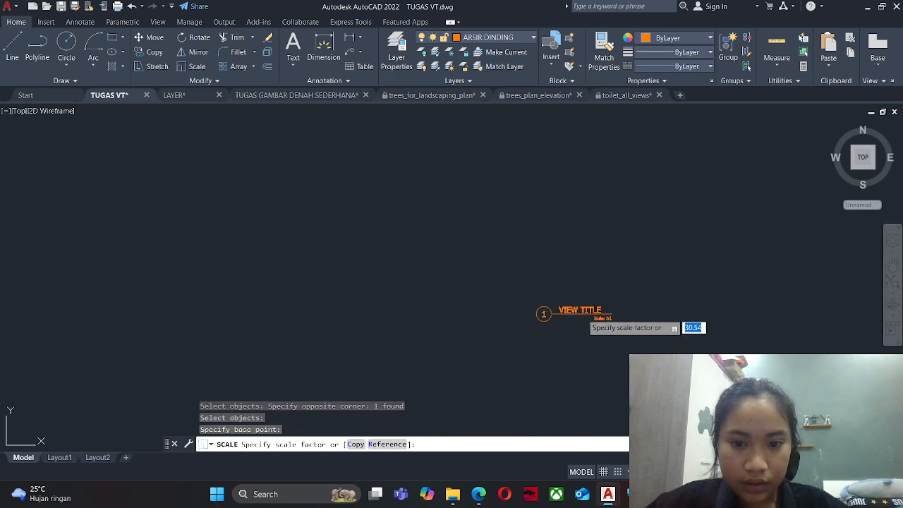
{"action": "middle_click_drag", "start_coordinate": [665, 319], "coordinate": [541, 331]}
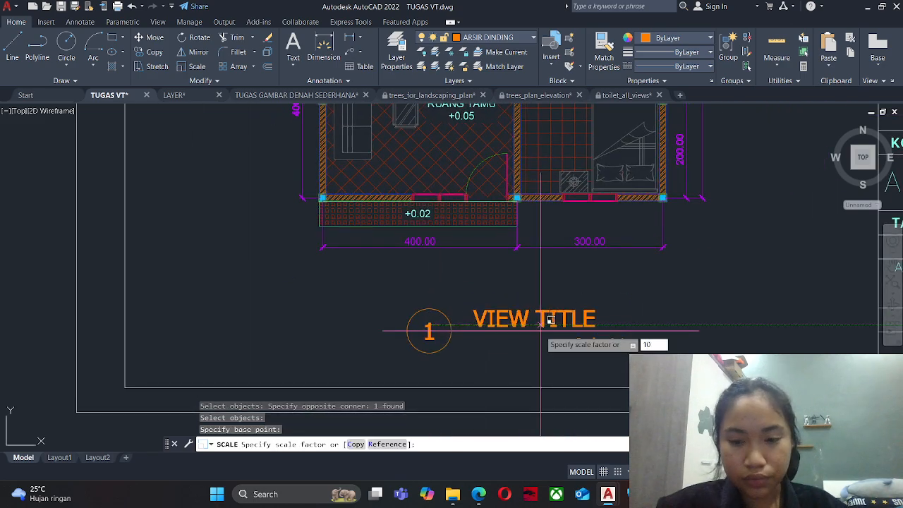
{"action": "key", "text": "Return"}
{"action": "key", "text": "Escape"}
Enlarge the drawing title block once more by a factor of 10 from a base point on the block.
{"action": "type", "text": "sc"}
{"action": "key", "text": "Return"}
{"action": "left_click", "coordinate": [457, 309]}
{"action": "left_click", "coordinate": [406, 360]}
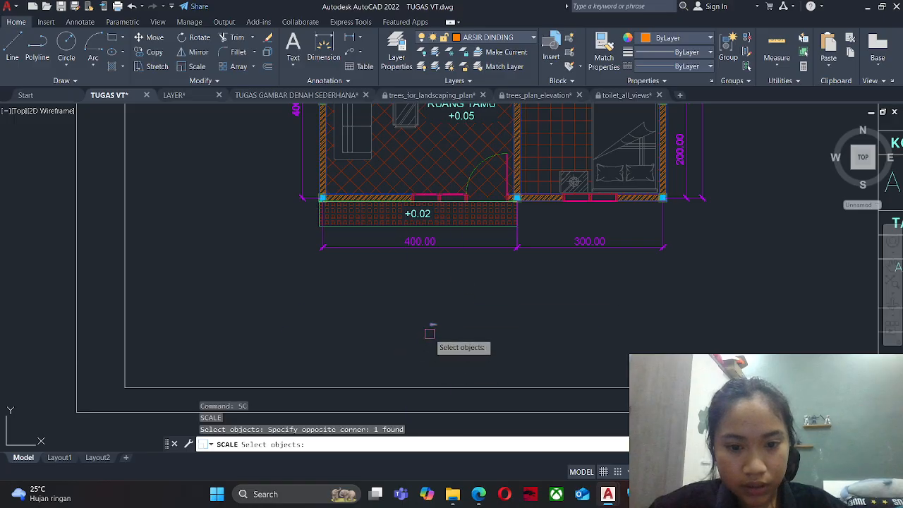
{"action": "key", "text": "Return"}
{"action": "left_click", "coordinate": [430, 326]}
{"action": "type", "text": "10"}
{"action": "key", "text": "Return"}
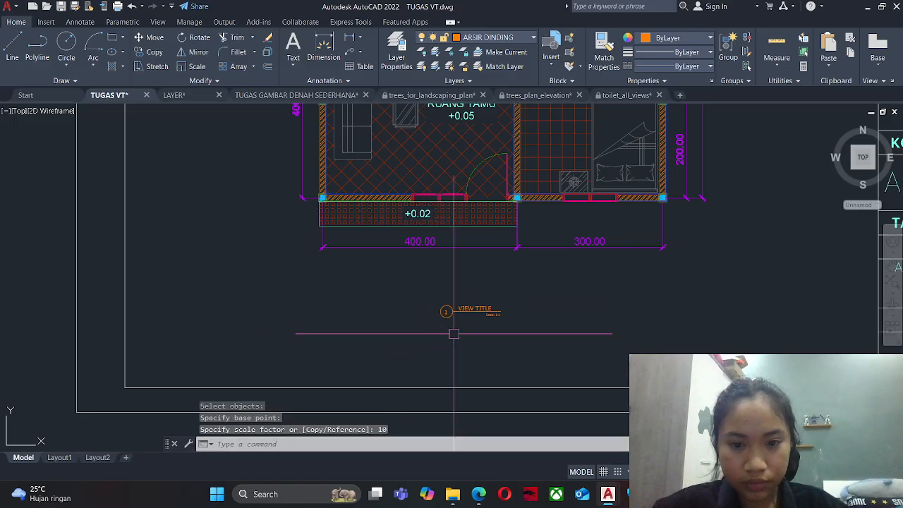
Scale the drawing title block by a factor of 2 about its number circle.
{"action": "key", "text": "Escape"}
{"action": "key", "text": "Return"}
{"action": "left_click", "coordinate": [508, 287]}
{"action": "left_click", "coordinate": [478, 318]}
{"action": "key", "text": "Return"}
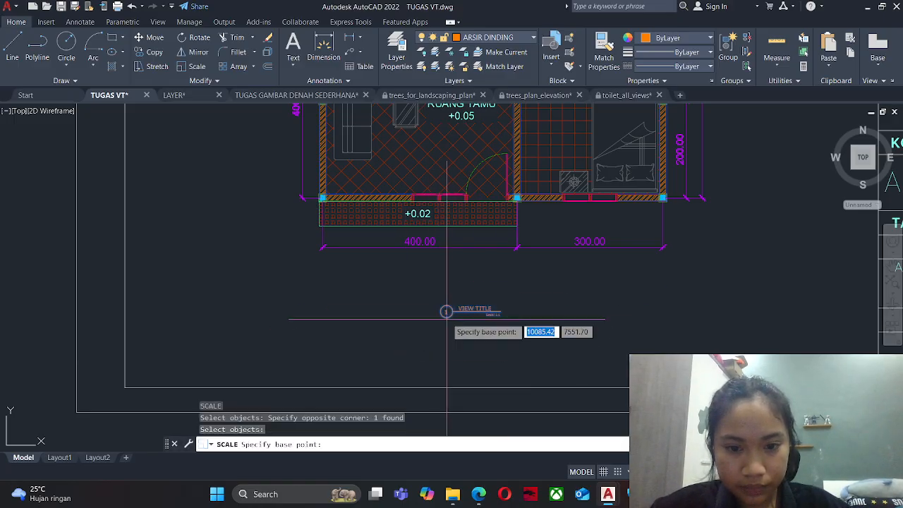
{"action": "left_click", "coordinate": [446, 312]}
{"action": "type", "text": "2"}
{"action": "key", "text": "Return"}
{"action": "key", "text": "Escape"}
{"action": "scroll", "coordinate": [462, 317], "scroll_direction": "down", "scroll_amount": 5}
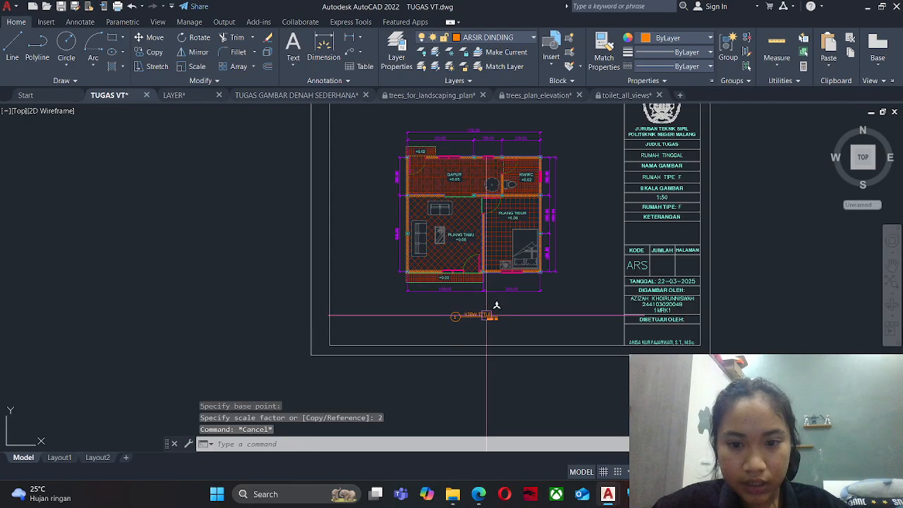
{"action": "key", "text": "Escape"}
{"action": "scroll", "coordinate": [488, 317], "scroll_direction": "up", "scroll_amount": 3}
{"action": "type", "text": "m"}
{"action": "key", "text": "Return"}
{"action": "left_click", "coordinate": [436, 315]}
{"action": "key", "text": "Escape"}
Move the drawing title block to the free area right of the plan's lower corner, beside the sheet's title block.
{"action": "left_click", "coordinate": [487, 318]}
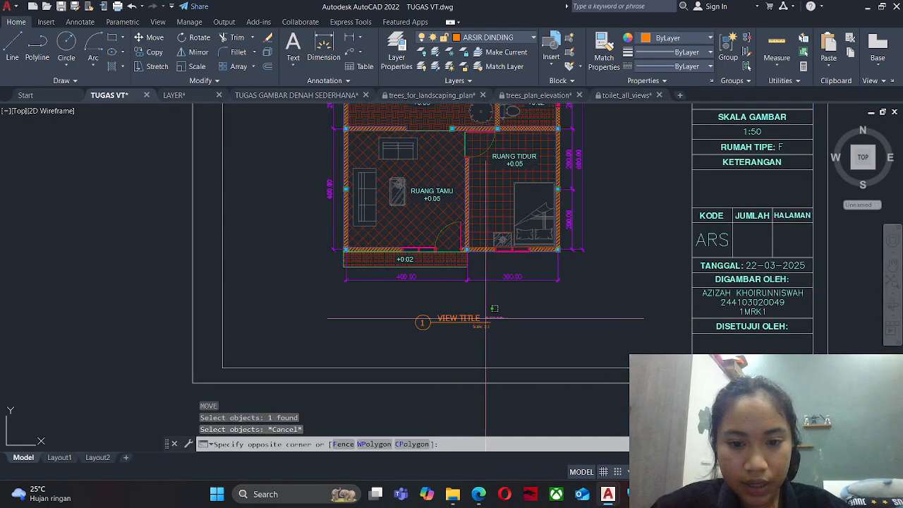
{"action": "left_click", "coordinate": [379, 331]}
{"action": "type", "text": "m"}
{"action": "key", "text": "Return"}
{"action": "left_click", "coordinate": [433, 324]}
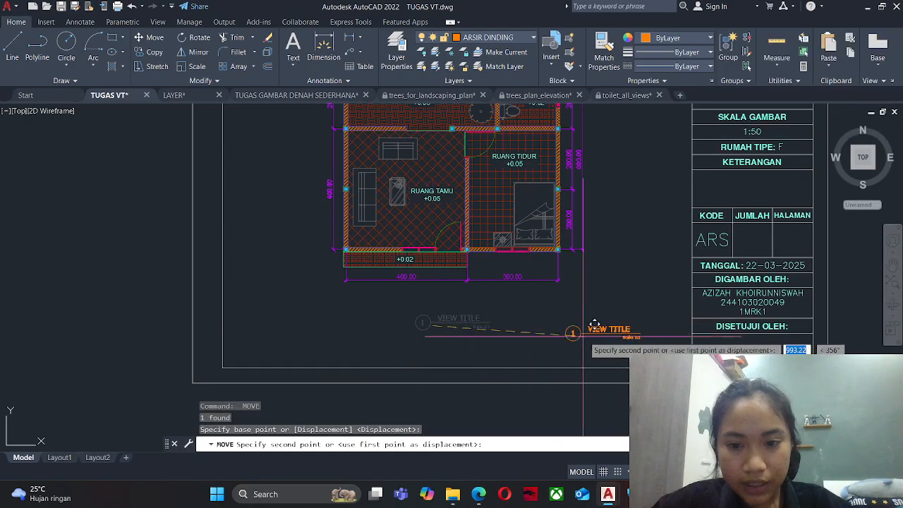
{"action": "left_click", "coordinate": [598, 324]}
{"action": "key", "text": "Escape"}
Set the drawing title's VIEWNAME attribute to RUMAH TIPE F.
{"action": "scroll", "coordinate": [625, 320], "scroll_direction": "up", "scroll_amount": 6}
{"action": "middle_click_drag", "start_coordinate": [627, 320], "coordinate": [479, 311]}
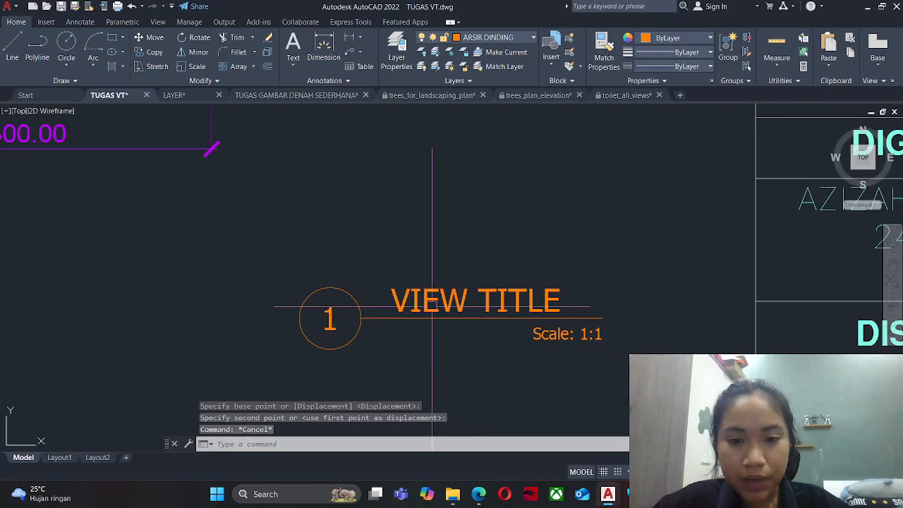
{"action": "scroll", "coordinate": [433, 306], "scroll_direction": "down", "scroll_amount": 2}
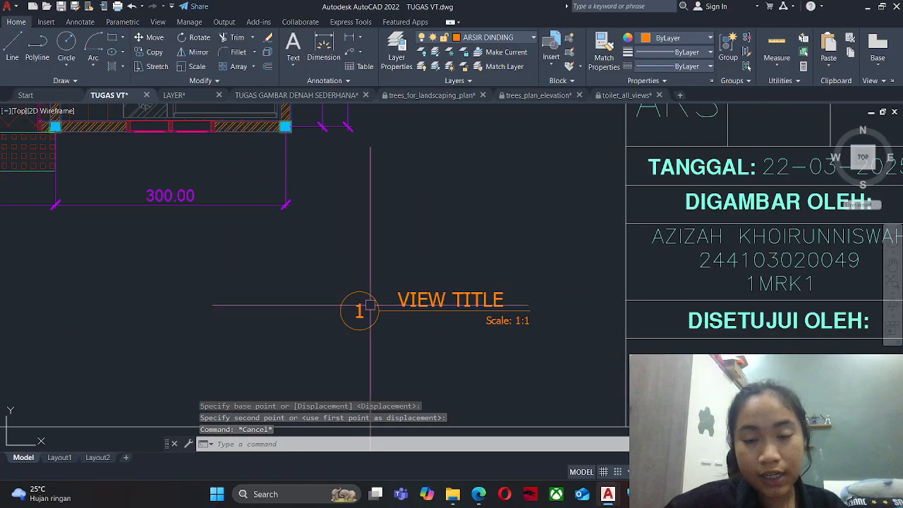
{"action": "double_click", "coordinate": [423, 302]}
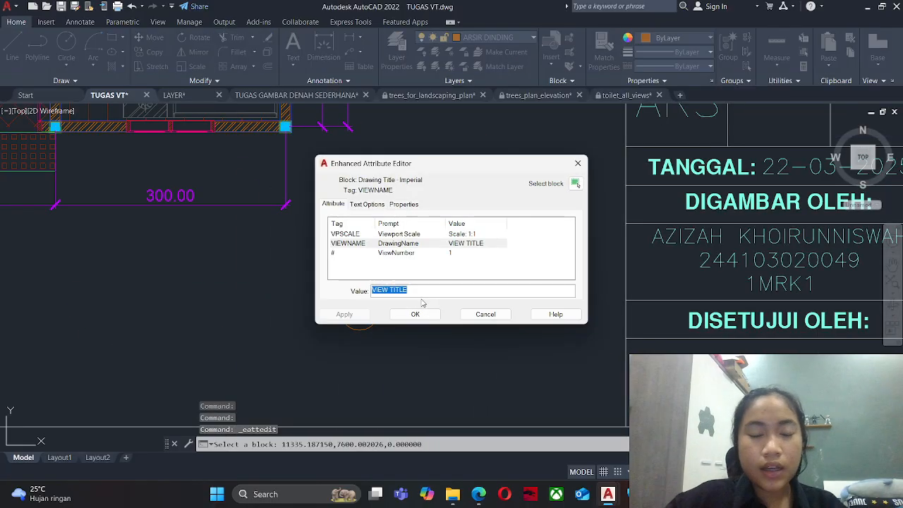
{"action": "left_click", "coordinate": [577, 164]}
{"action": "double_click", "coordinate": [441, 292]}
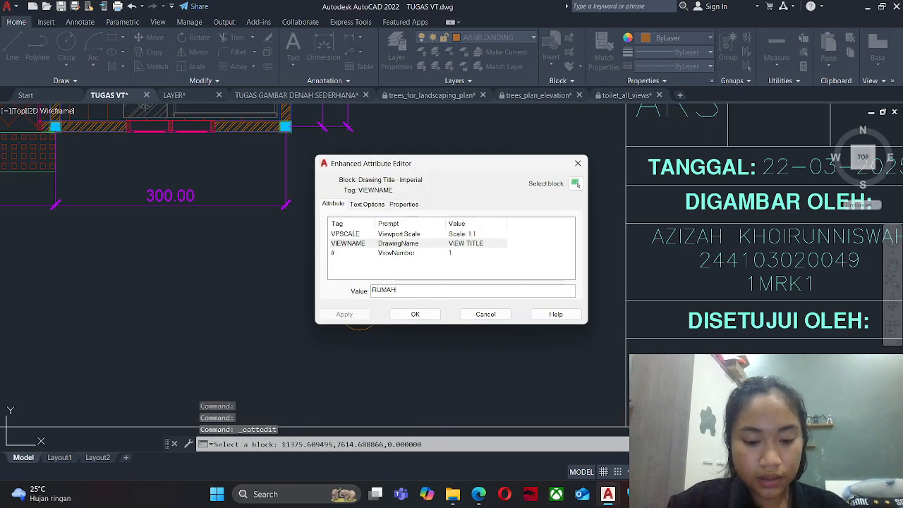
{"action": "left_click", "coordinate": [414, 314]}
Stretch the drawing title's line to a length of about 496 and set its VPSCALE attribute to Scale: 1:50.
{"action": "left_click", "coordinate": [526, 308]}
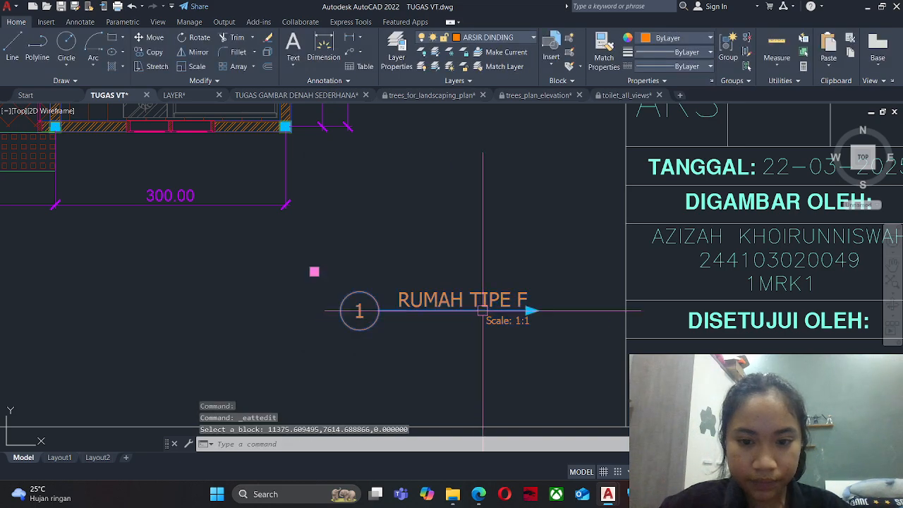
{"action": "left_click", "coordinate": [531, 311]}
{"action": "left_click", "coordinate": [583, 317]}
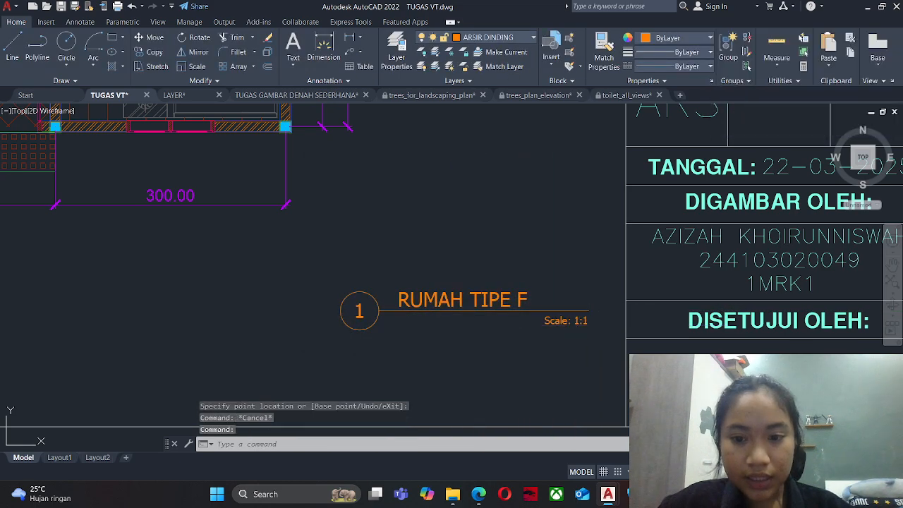
{"action": "double_click", "coordinate": [502, 305]}
{"action": "left_click", "coordinate": [449, 292]}
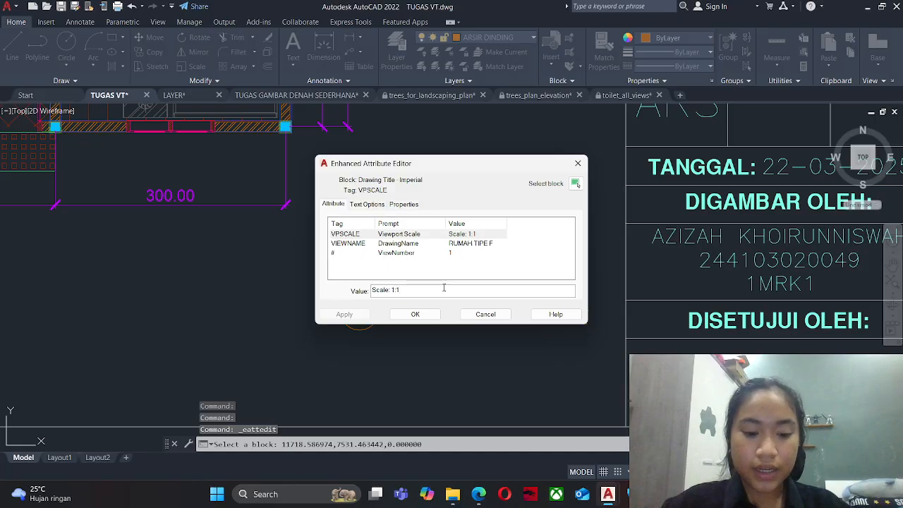
{"action": "left_click", "coordinate": [427, 319]}
{"action": "scroll", "coordinate": [412, 370], "scroll_direction": "down", "scroll_amount": 4}
{"action": "type", "text": "m"}
{"action": "key", "text": "Return"}
{"action": "left_click", "coordinate": [446, 339]}
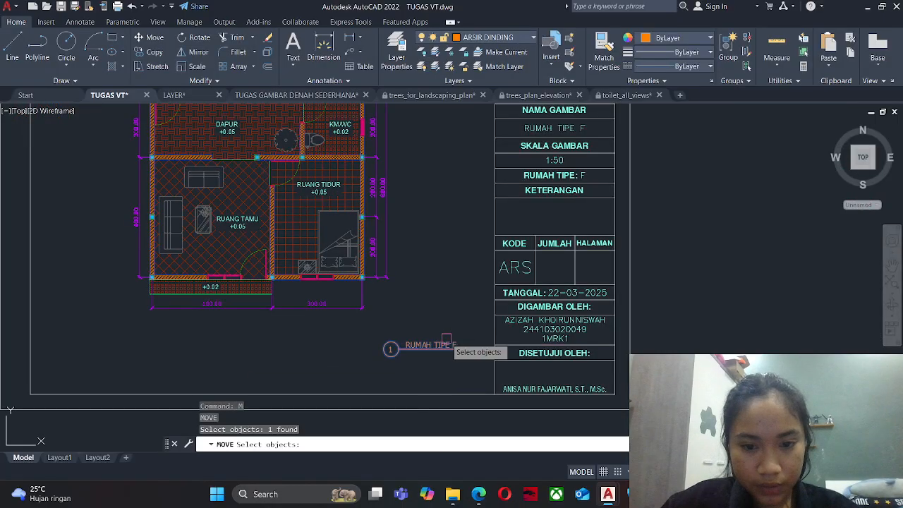
{"action": "key", "text": "Escape"}
Put the RUMAH TIPE F drawing title block on the JUDUL layer.
{"action": "scroll", "coordinate": [460, 353], "scroll_direction": "up", "scroll_amount": 2}
{"action": "left_click", "coordinate": [486, 366]}
{"action": "left_click", "coordinate": [406, 303]}
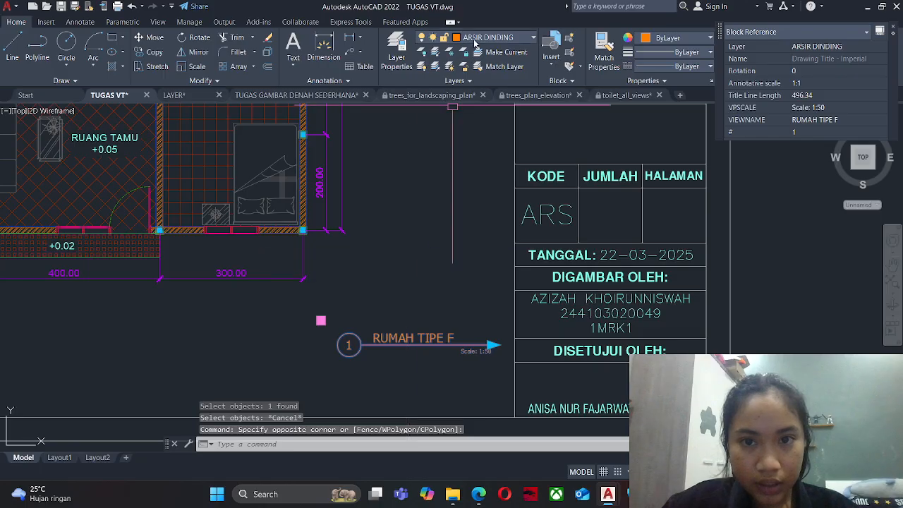
{"action": "left_click", "coordinate": [474, 40]}
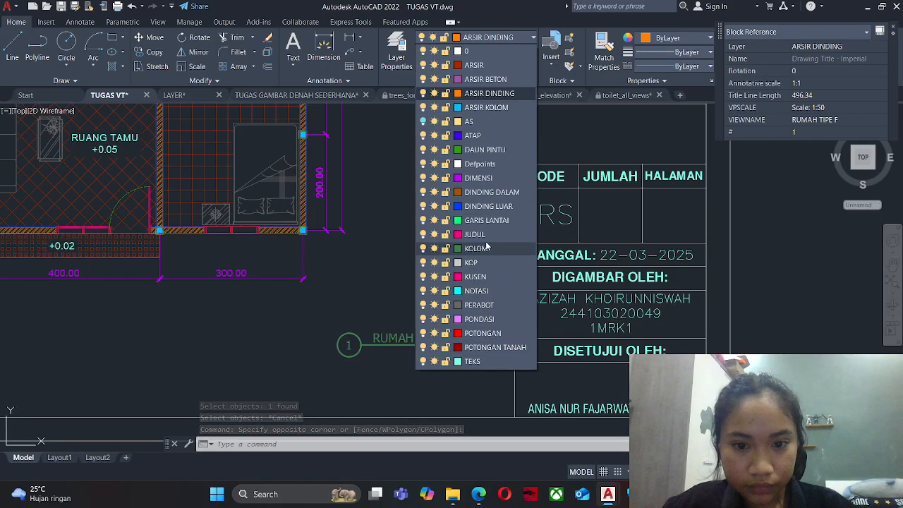
{"action": "left_click", "coordinate": [483, 239]}
{"action": "key", "text": "Escape"}
Move the RUMAH TIPE F drawing title slightly left and down within the frame.
{"action": "type", "text": "m"}
{"action": "key", "text": "Return"}
{"action": "left_click", "coordinate": [425, 295]}
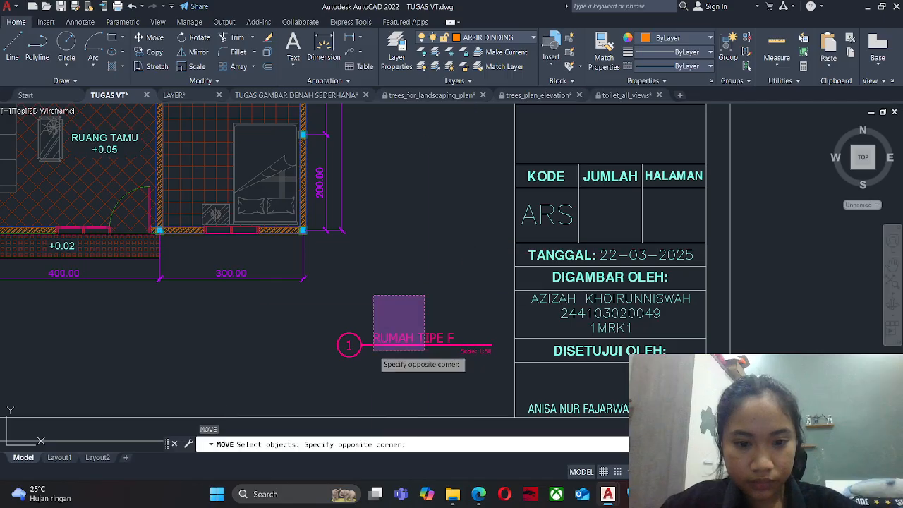
{"action": "left_click", "coordinate": [374, 351]}
{"action": "middle_click_drag", "start_coordinate": [423, 273], "coordinate": [427, 236]}
{"action": "key", "text": "Return"}
{"action": "left_click", "coordinate": [444, 192]}
{"action": "left_click", "coordinate": [432, 215]}
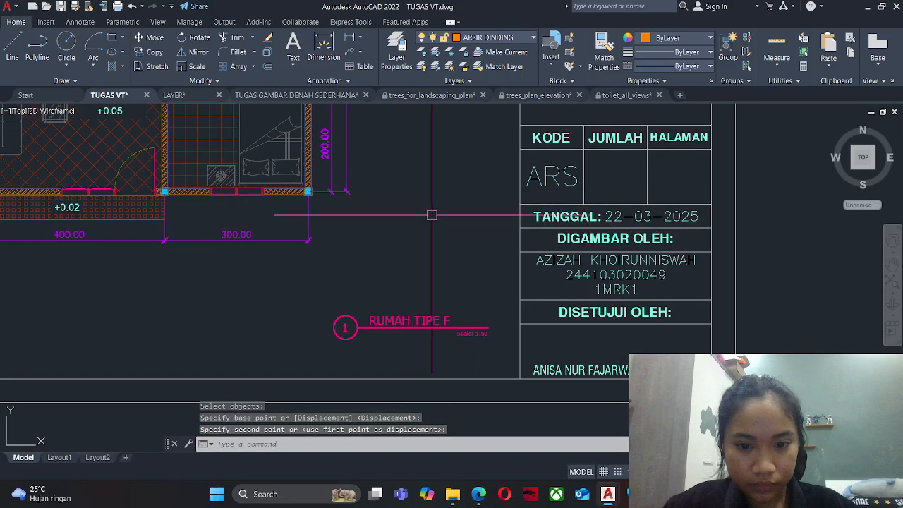
Examine the overall sheet layout and the project, drawing name and scale entries in its title block.
{"action": "scroll", "coordinate": [432, 215], "scroll_direction": "down", "scroll_amount": 5}
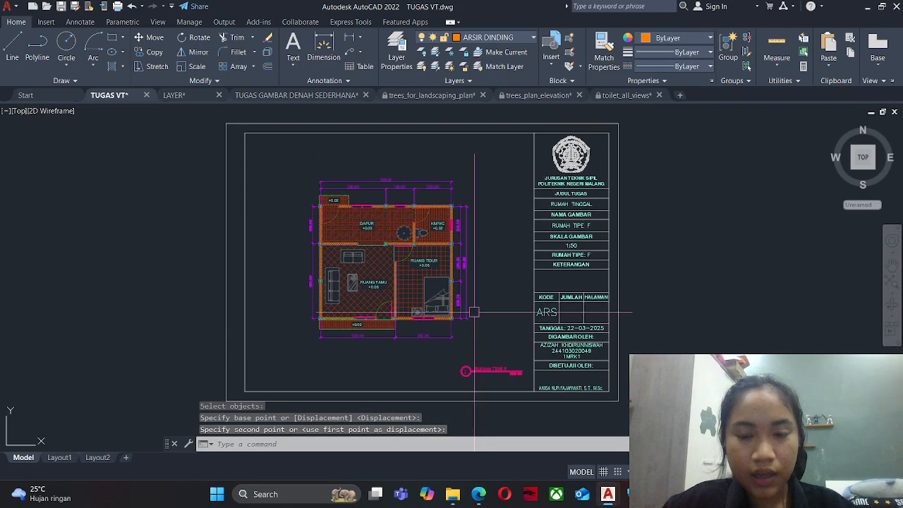
{"action": "middle_click_drag", "start_coordinate": [474, 312], "coordinate": [472, 312]}
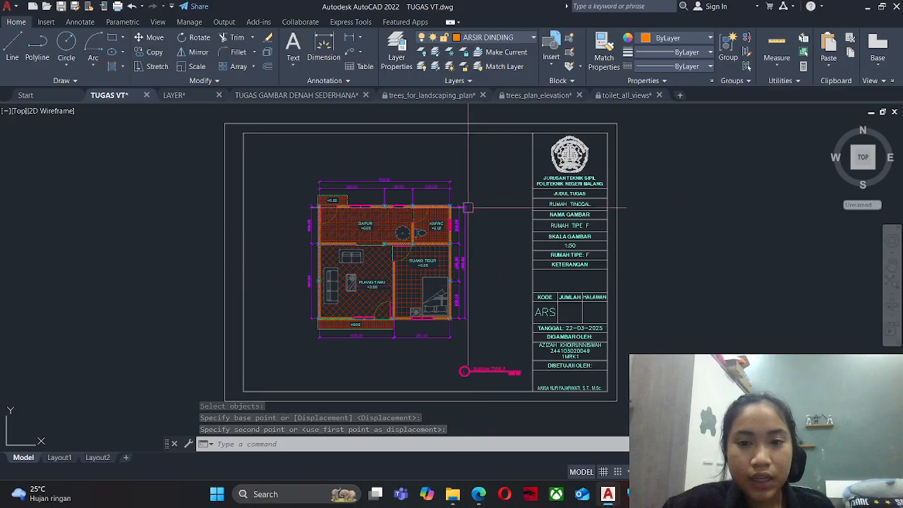
{"action": "scroll", "coordinate": [494, 233], "scroll_direction": "down", "scroll_amount": 2}
{"action": "scroll", "coordinate": [516, 202], "scroll_direction": "up", "scroll_amount": 2}
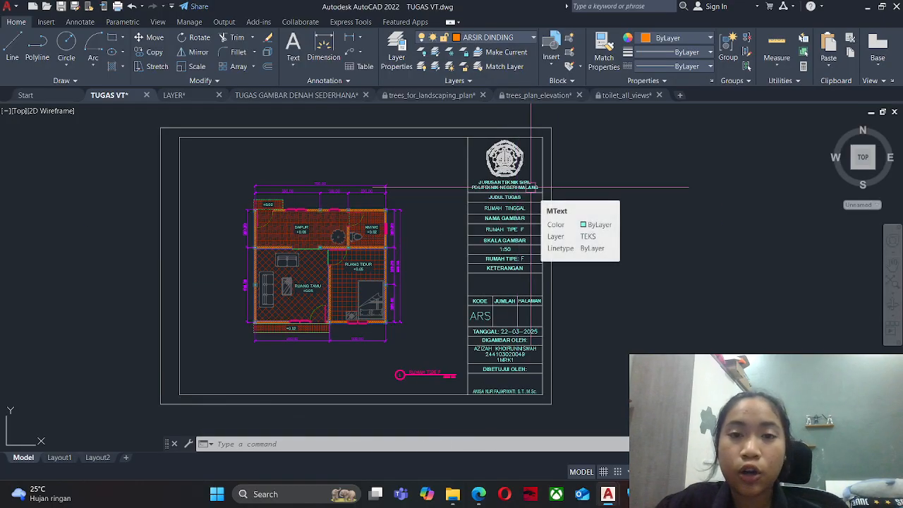
{"action": "scroll", "coordinate": [522, 172], "scroll_direction": "up", "scroll_amount": 4}
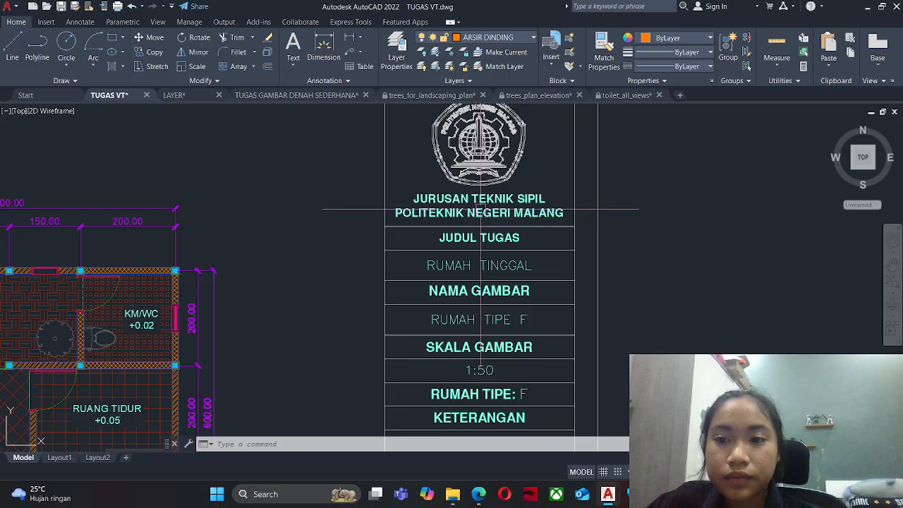
{"action": "middle_click_drag", "start_coordinate": [489, 238], "coordinate": [506, 173]}
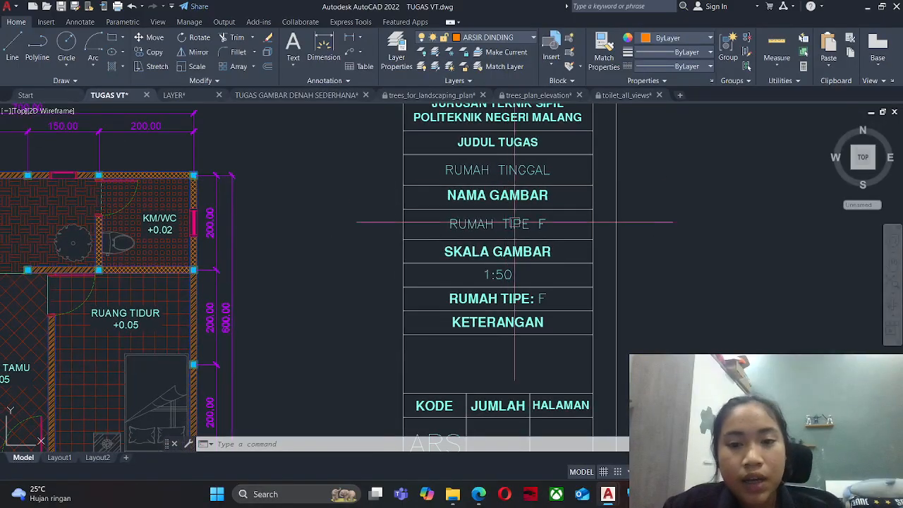
Examine the lower title block entries from the remarks down to the approval field, plus the overall sheet layout.
{"action": "middle_click_drag", "start_coordinate": [516, 255], "coordinate": [537, 180]}
{"action": "middle_click_drag", "start_coordinate": [527, 243], "coordinate": [536, 156]}
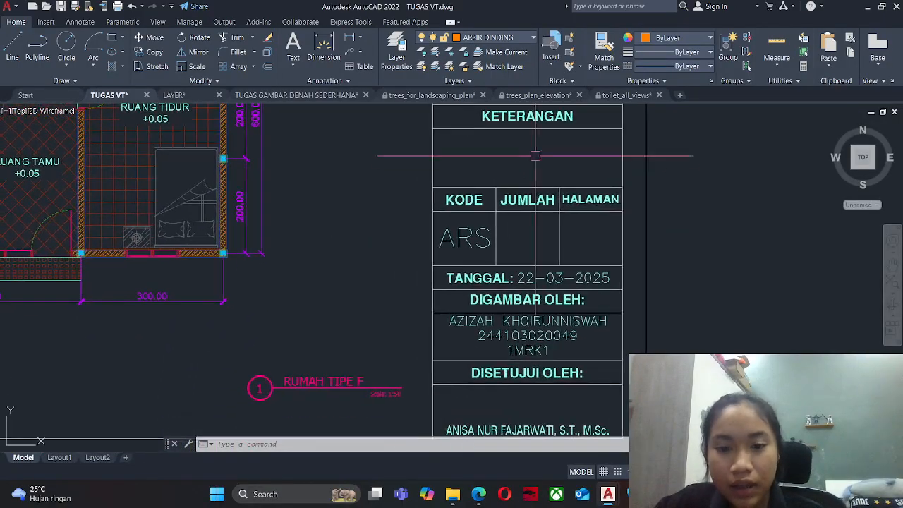
{"action": "middle_click_drag", "start_coordinate": [526, 247], "coordinate": [530, 209]}
{"action": "mouse_move", "coordinate": [508, 255]}
{"action": "middle_mouse_down"}
{"action": "mouse_move", "coordinate": [585, 297]}
{"action": "mouse_move", "coordinate": [557, 286]}
{"action": "middle_mouse_up"}
{"action": "scroll", "coordinate": [557, 286], "scroll_direction": "down", "scroll_amount": 3}
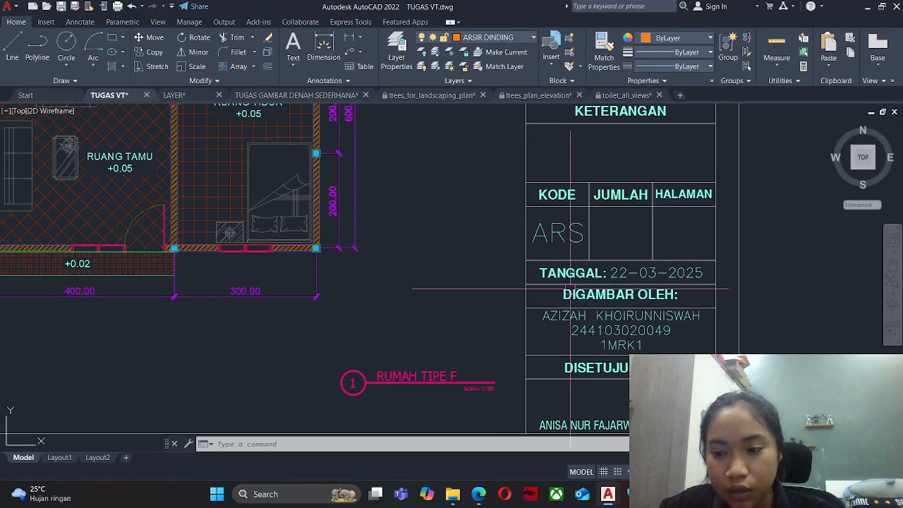
{"action": "scroll", "coordinate": [603, 283], "scroll_direction": "down", "scroll_amount": 2}
{"action": "mouse_move", "coordinate": [569, 253]}
{"action": "middle_mouse_down"}
{"action": "mouse_move", "coordinate": [560, 283]}
{"action": "mouse_move", "coordinate": [575, 291]}
{"action": "middle_mouse_up"}
{"action": "key", "text": "Escape"}
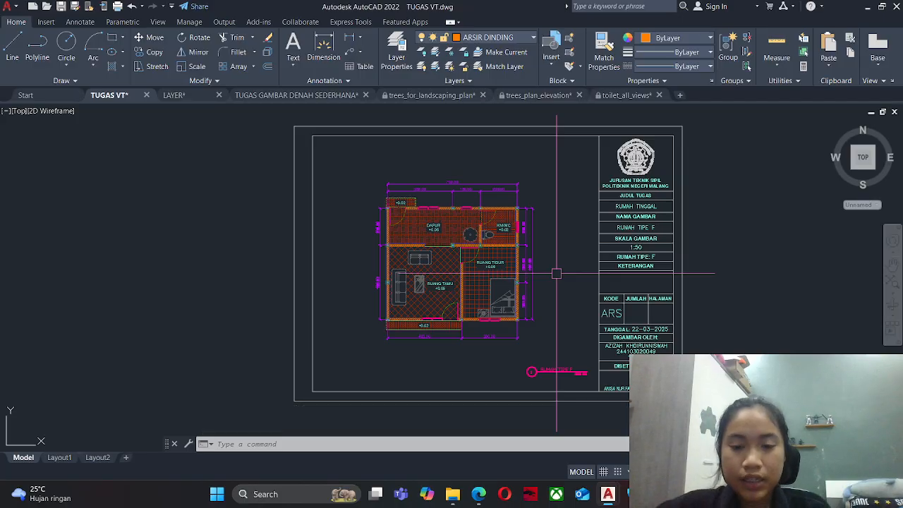
Move the floor plan with its dimensions slightly left within the sheet frame.
{"action": "key", "text": "Escape"}
{"action": "type", "text": "m"}
{"action": "key", "text": "Return"}
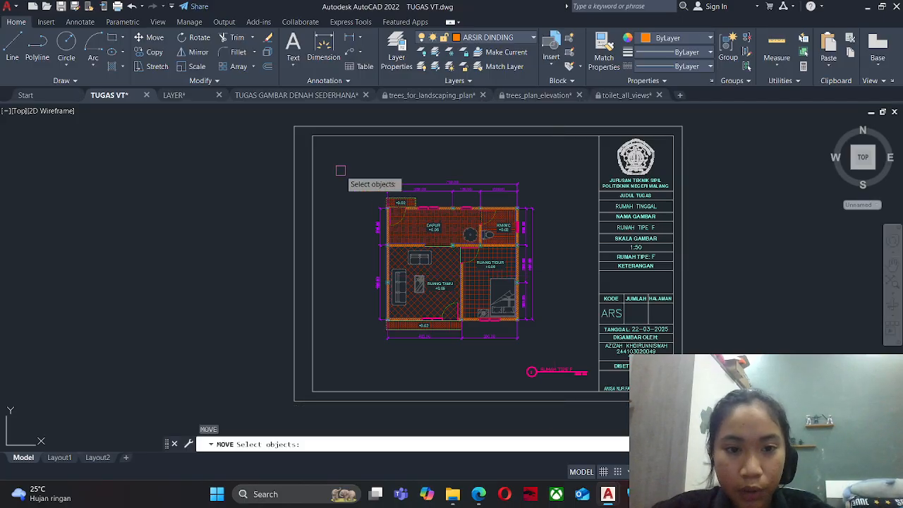
{"action": "left_click", "coordinate": [343, 152]}
{"action": "left_click", "coordinate": [560, 367]}
{"action": "key", "text": "Return"}
{"action": "left_click", "coordinate": [485, 362]}
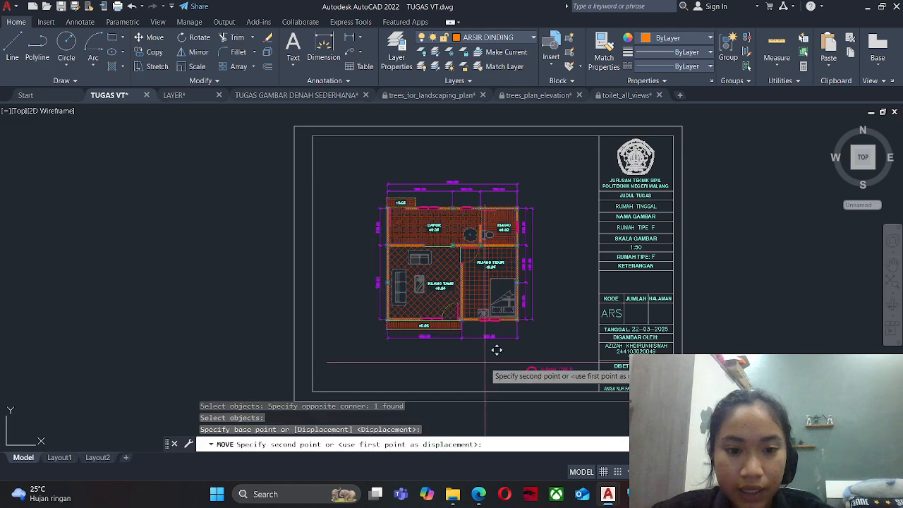
{"action": "key", "text": "Escape"}
{"action": "key", "text": "Escape"}
{"action": "key", "text": "Escape"}
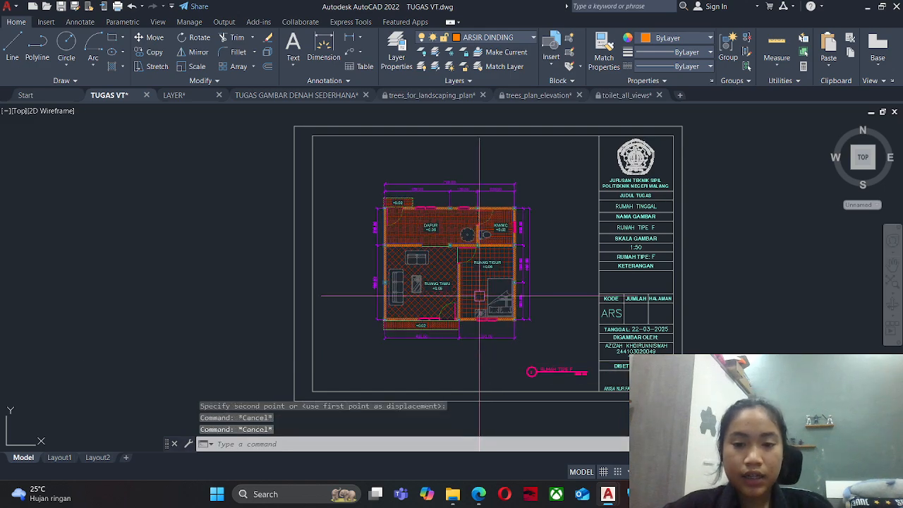
{"action": "key", "text": "Escape"}
{"action": "mouse_move", "coordinate": [452, 286]}
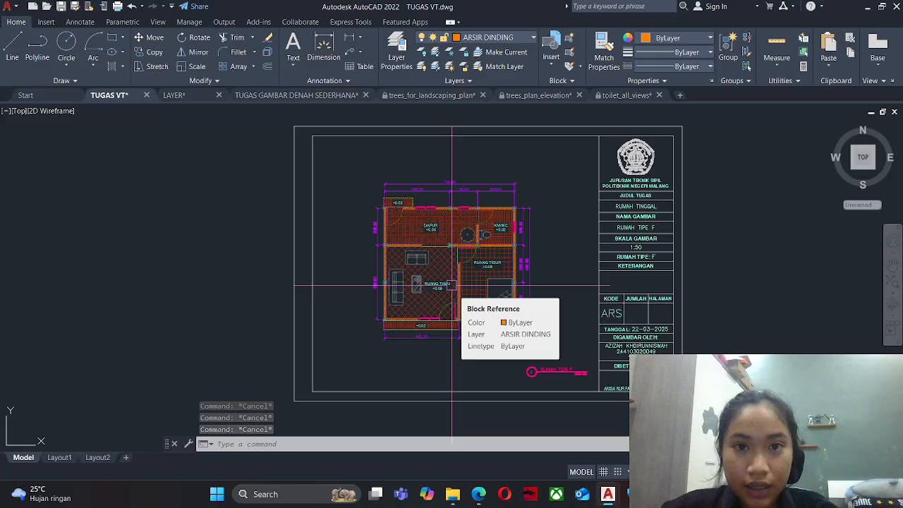
{"action": "left_click", "coordinate": [55, 459]}
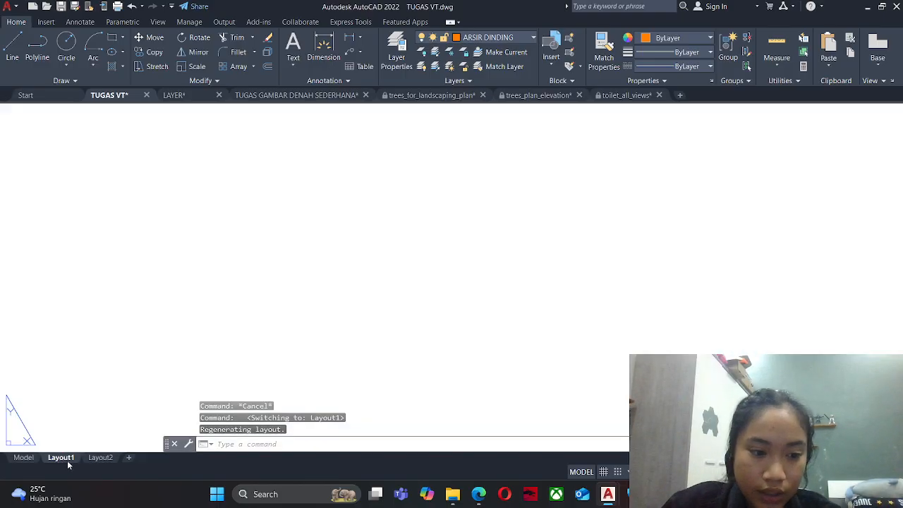
{"action": "left_click", "coordinate": [24, 469]}
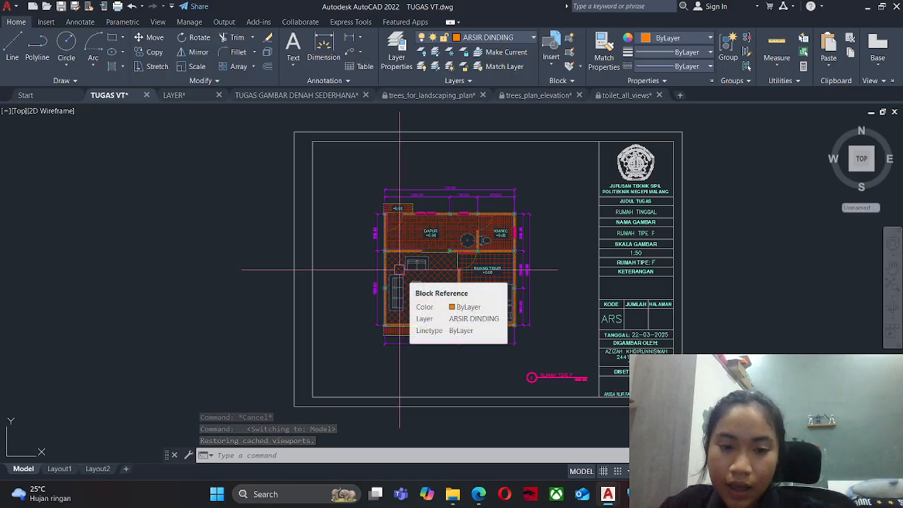
{"action": "scroll", "coordinate": [399, 269], "scroll_direction": "down", "scroll_amount": 4}
{"action": "left_click", "coordinate": [278, 127]}
{"action": "left_click", "coordinate": [469, 269]}
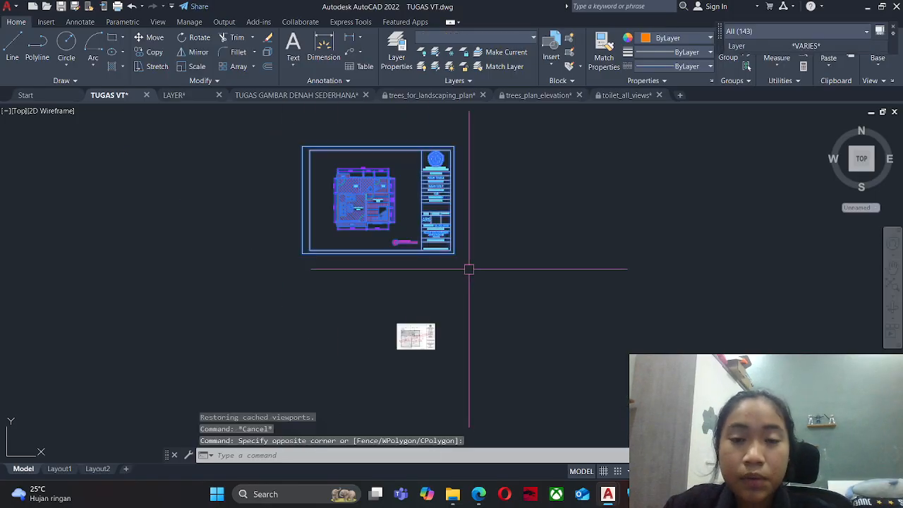
{"action": "middle_click_drag", "start_coordinate": [439, 253], "coordinate": [478, 342]}
{"action": "key", "text": "Escape"}
{"action": "key", "text": "Escape"}
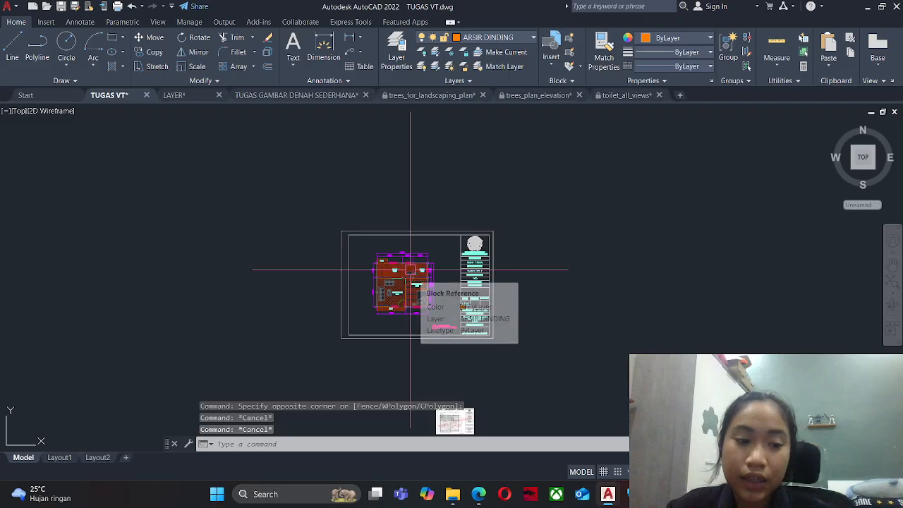
{"action": "key", "text": "Escape"}
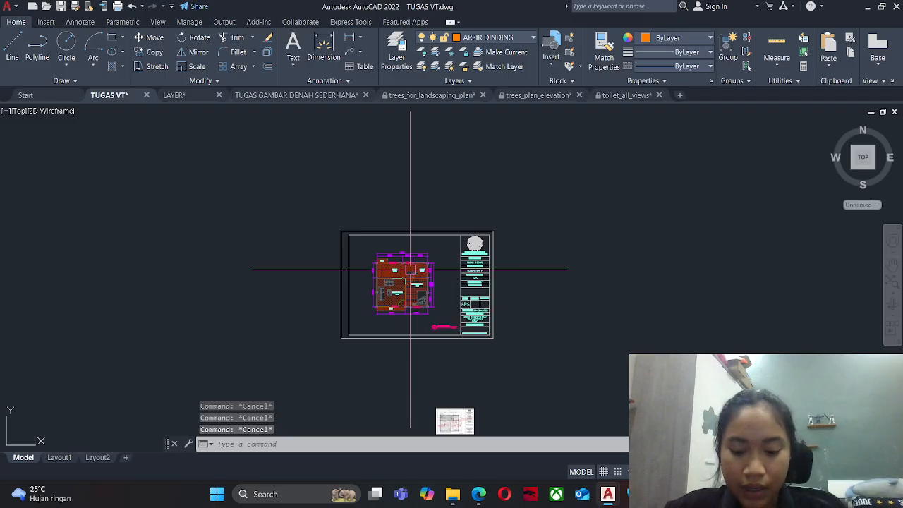
Set up a plot of the model with the DWG To PDF.pc3 plotter and monochrome.ctb plot style, without assigning it to all layouts.
{"action": "key", "text": "ctrl+p"}
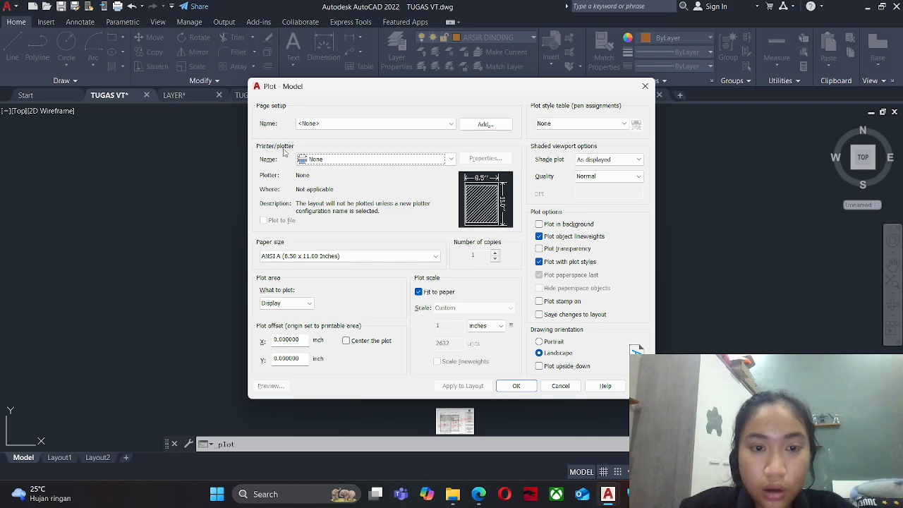
{"action": "left_click", "coordinate": [335, 163]}
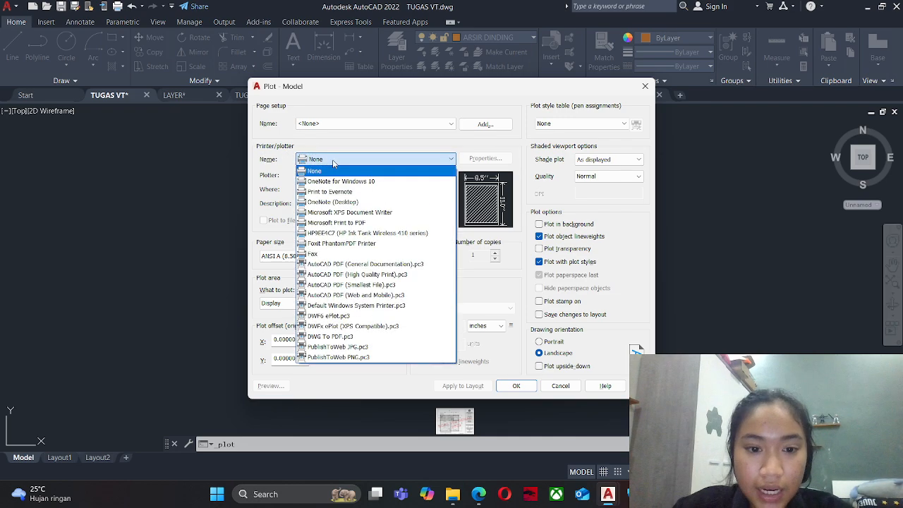
{"action": "left_click", "coordinate": [325, 338]}
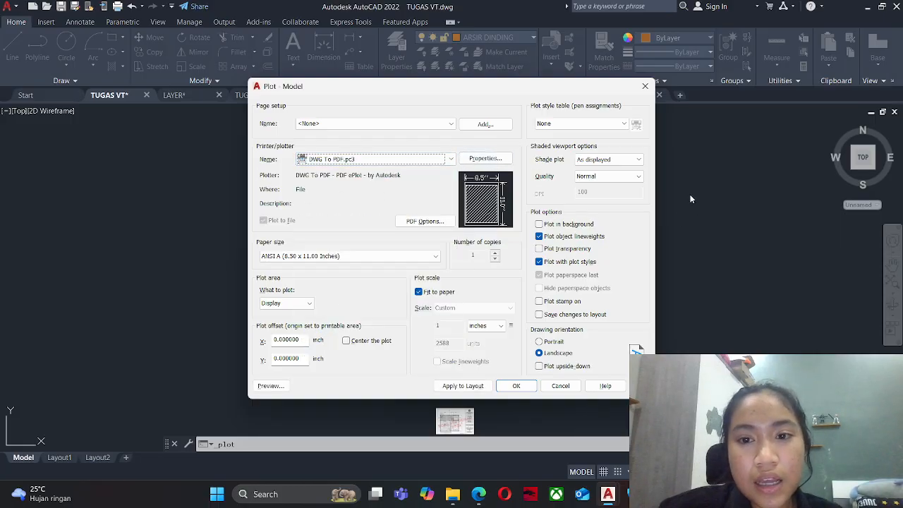
{"action": "left_click", "coordinate": [590, 125]}
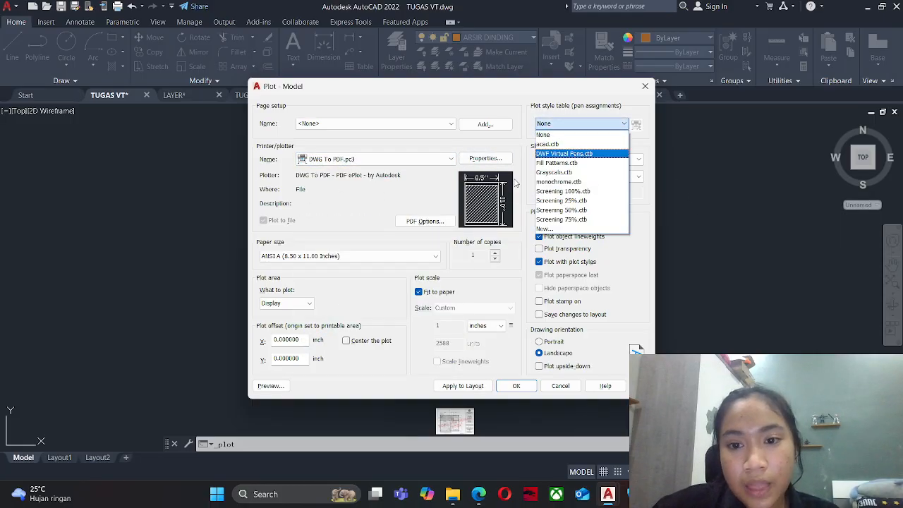
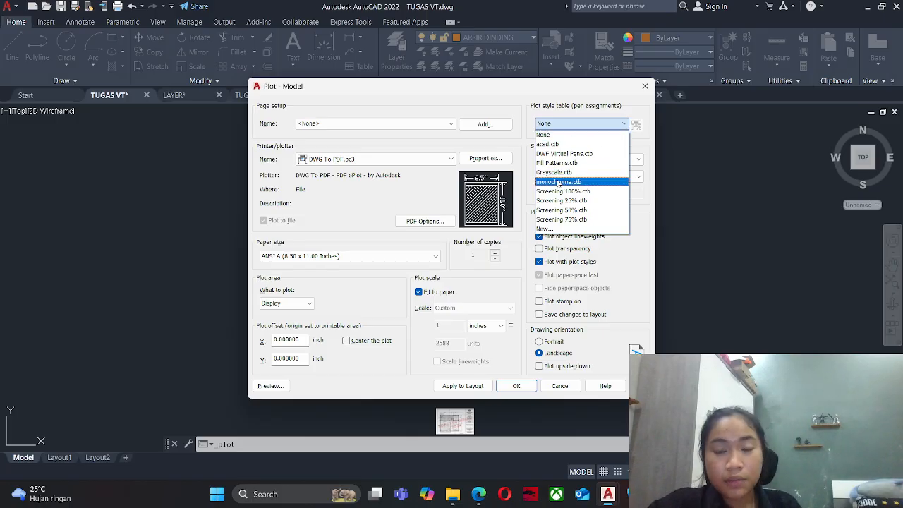
{"action": "left_click", "coordinate": [559, 182]}
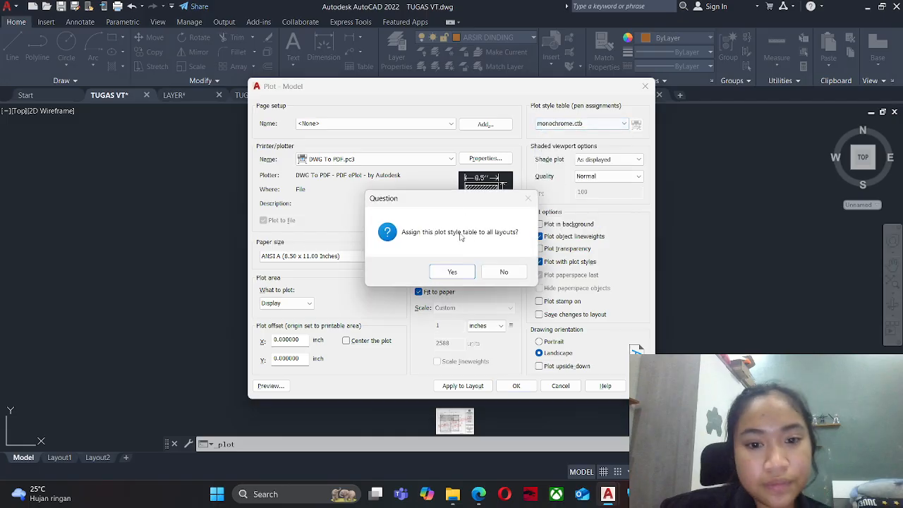
{"action": "left_click", "coordinate": [508, 270]}
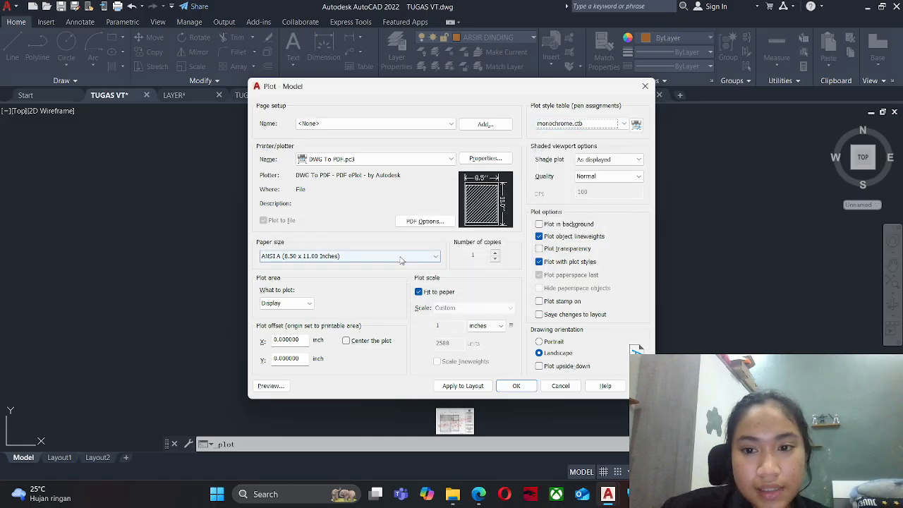
Set the plot's paper size to ISO full bleed A3 (297.00 x 420.00 MM).
{"action": "left_click", "coordinate": [290, 257]}
{"action": "scroll", "coordinate": [315, 308], "scroll_direction": "up", "scroll_amount": 5}
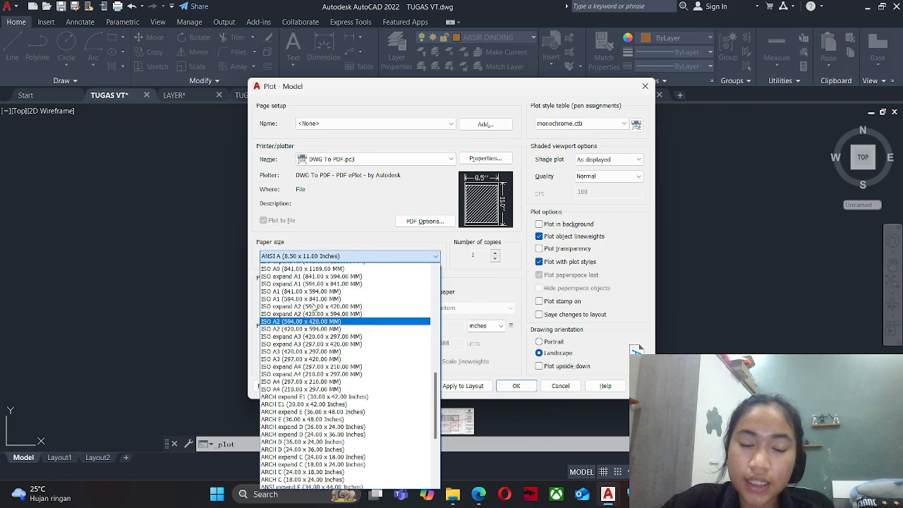
{"action": "scroll", "coordinate": [315, 307], "scroll_direction": "up", "scroll_amount": 2}
{"action": "scroll", "coordinate": [314, 305], "scroll_direction": "up", "scroll_amount": 7}
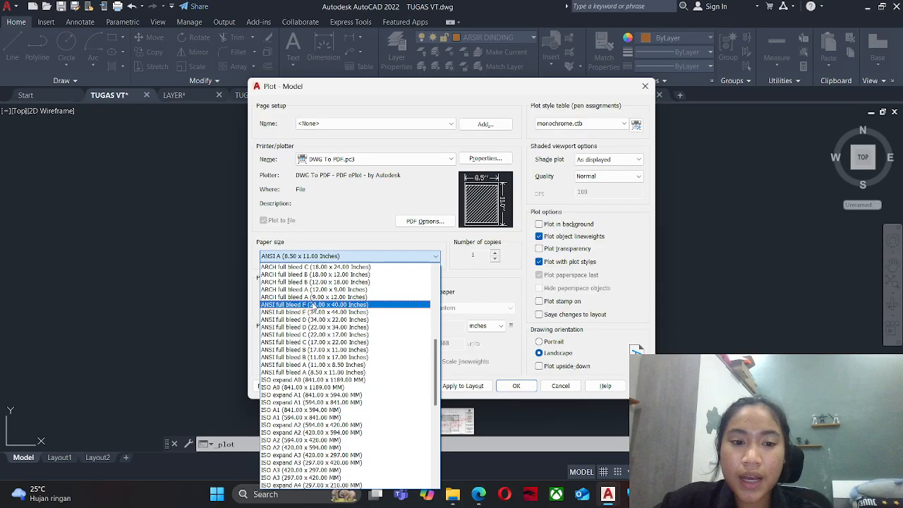
{"action": "scroll", "coordinate": [291, 312], "scroll_direction": "up", "scroll_amount": 3}
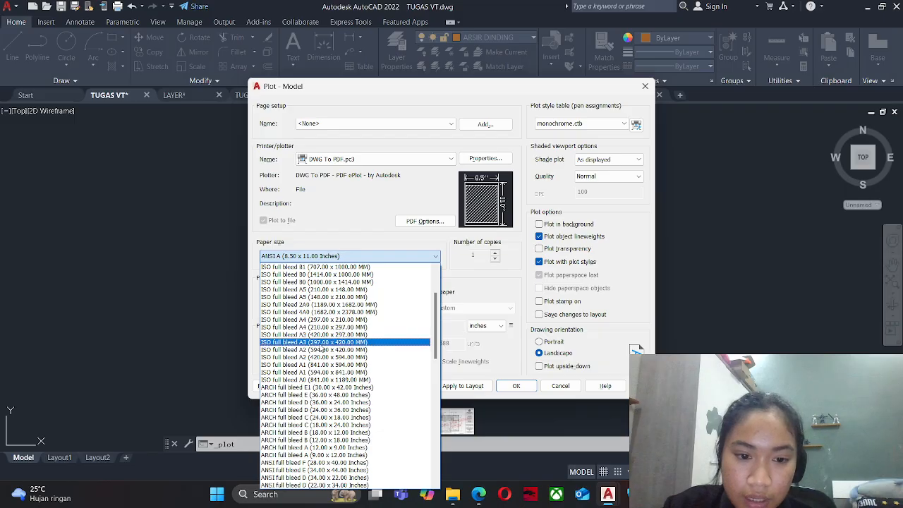
{"action": "left_click", "coordinate": [329, 343]}
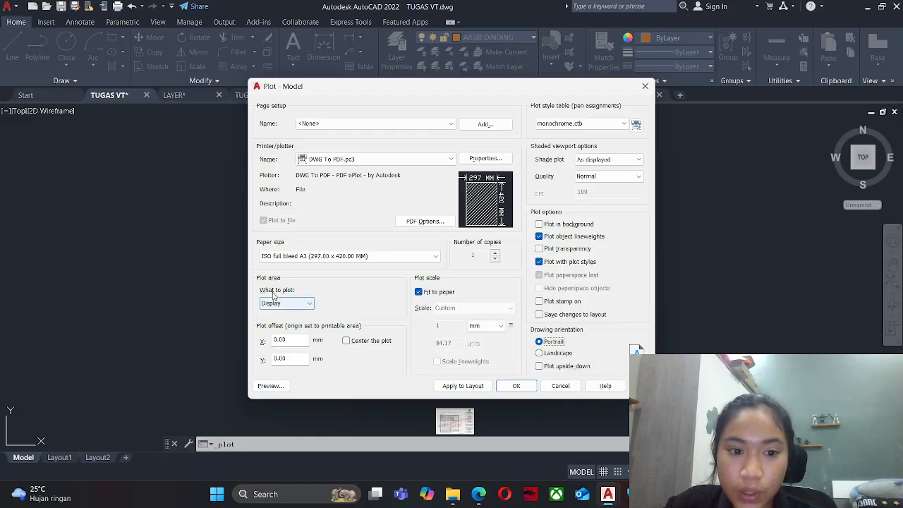
Set the plot area to a window spanning opposite corners of the sheet's outer frame.
{"action": "left_click", "coordinate": [302, 303]}
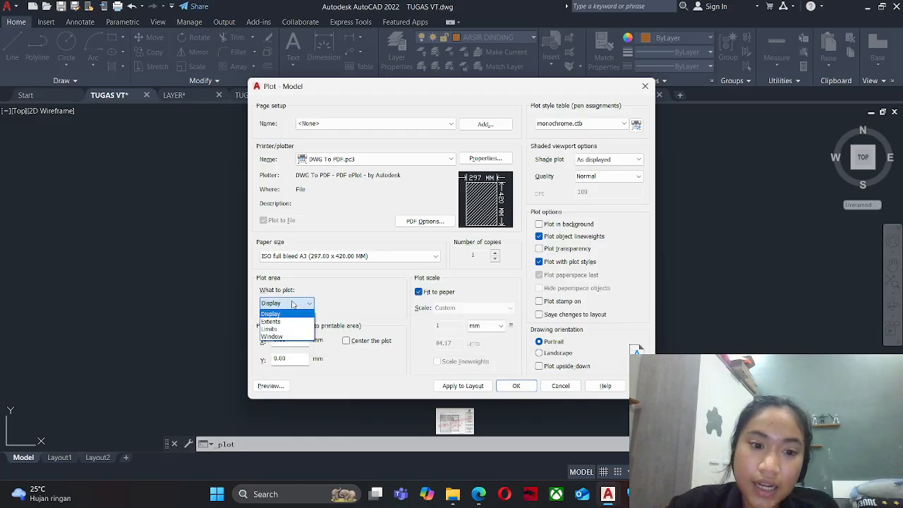
{"action": "left_click", "coordinate": [287, 338]}
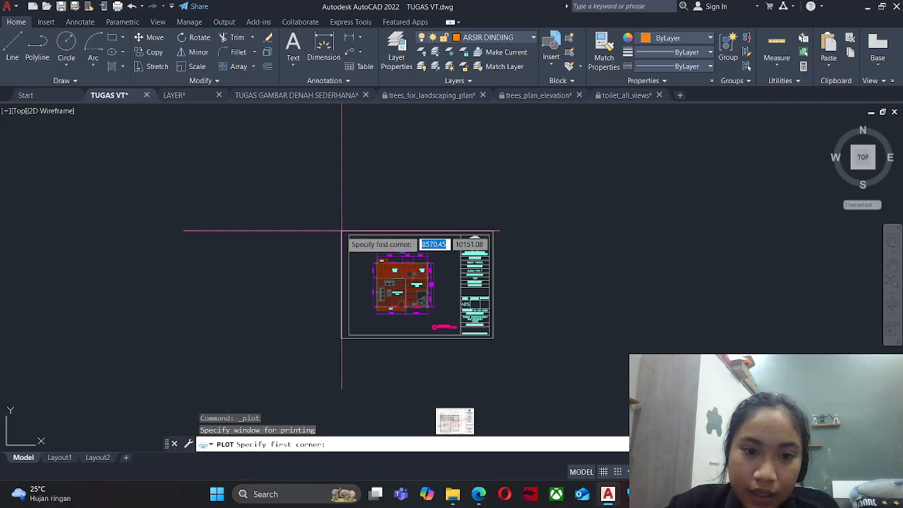
{"action": "scroll", "coordinate": [340, 231], "scroll_direction": "up", "scroll_amount": 5}
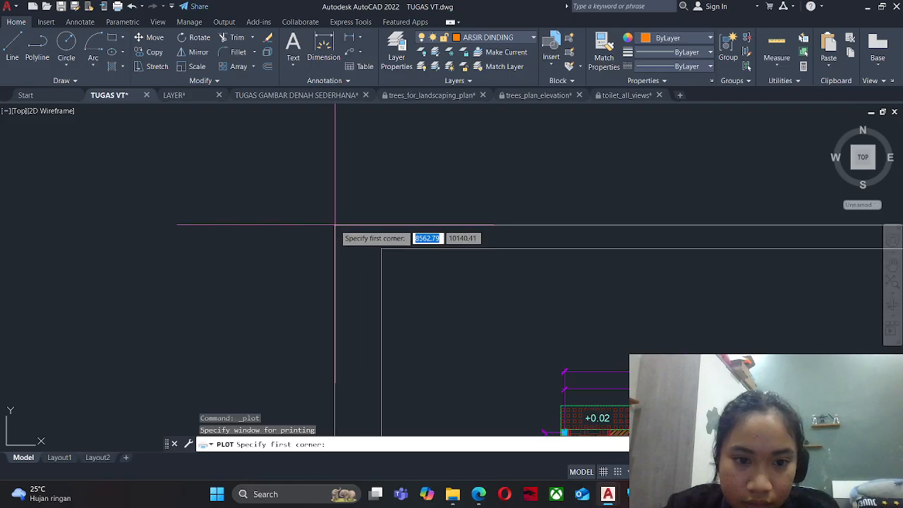
{"action": "left_click", "coordinate": [335, 226]}
{"action": "scroll", "coordinate": [526, 272], "scroll_direction": "down", "scroll_amount": 4}
{"action": "scroll", "coordinate": [583, 346], "scroll_direction": "up", "scroll_amount": 5}
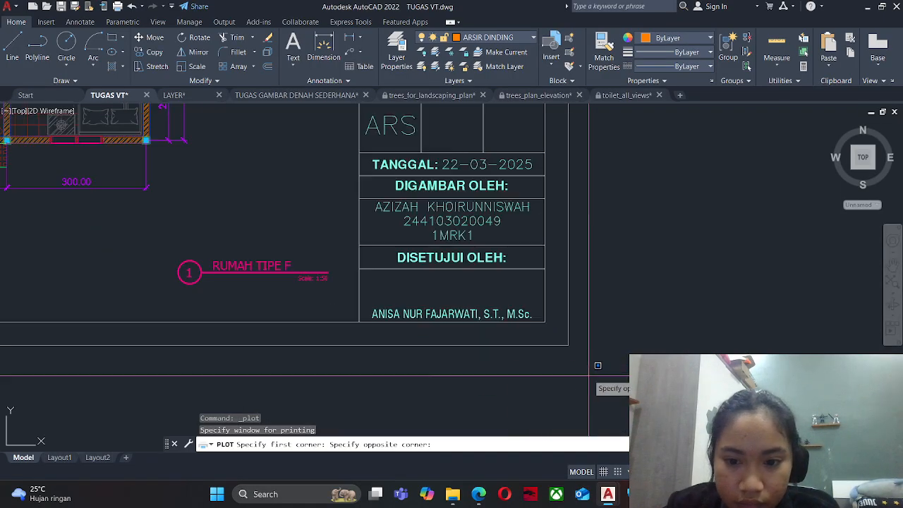
{"action": "left_click", "coordinate": [568, 345]}
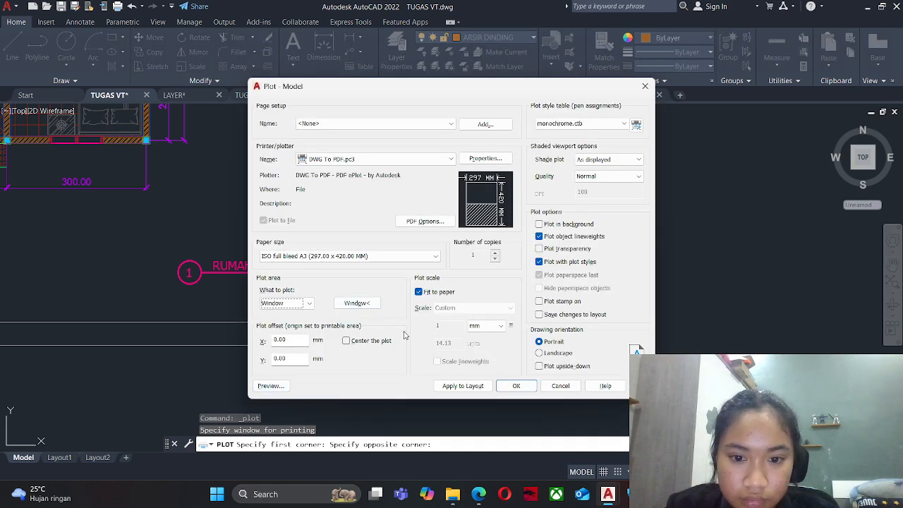
Configure the plot as landscape ISO full bleed A3 (420.00 x 297.00 MM), with Fit to paper off and scale 1:10.
{"action": "left_click", "coordinate": [419, 292]}
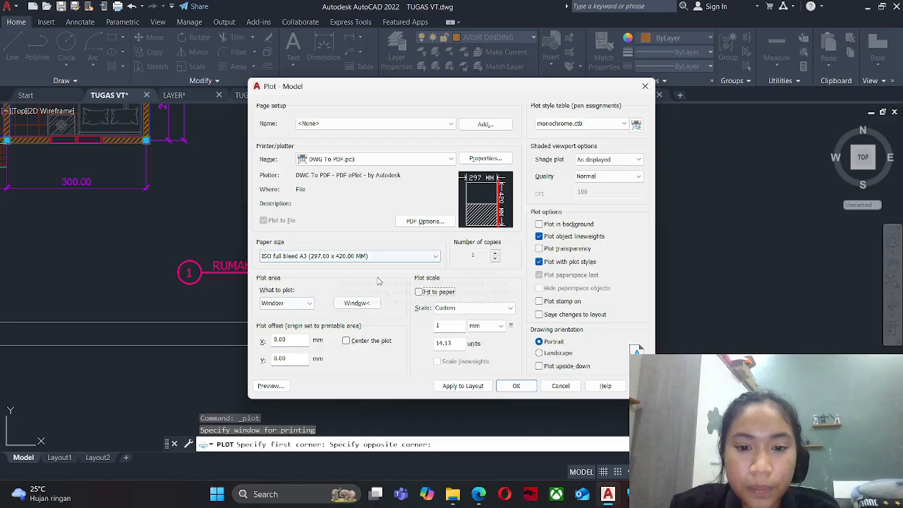
{"action": "left_click", "coordinate": [539, 352]}
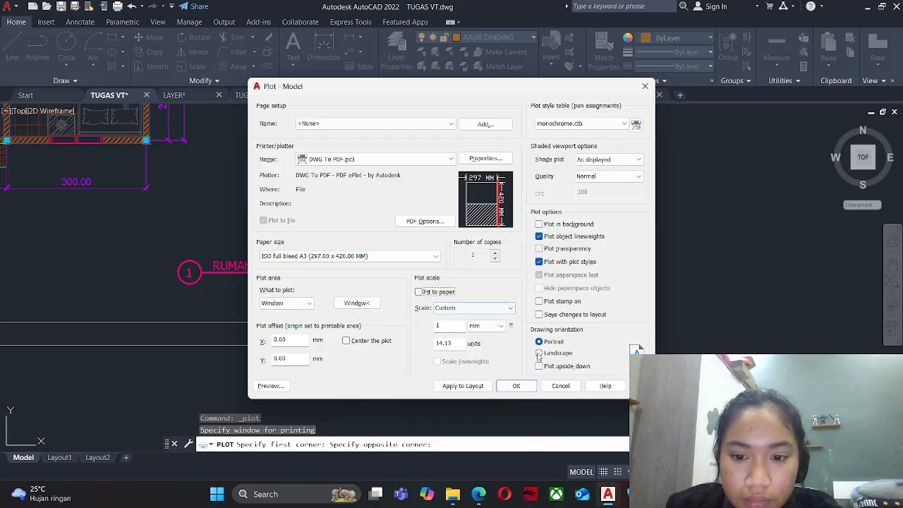
{"action": "left_click", "coordinate": [332, 256]}
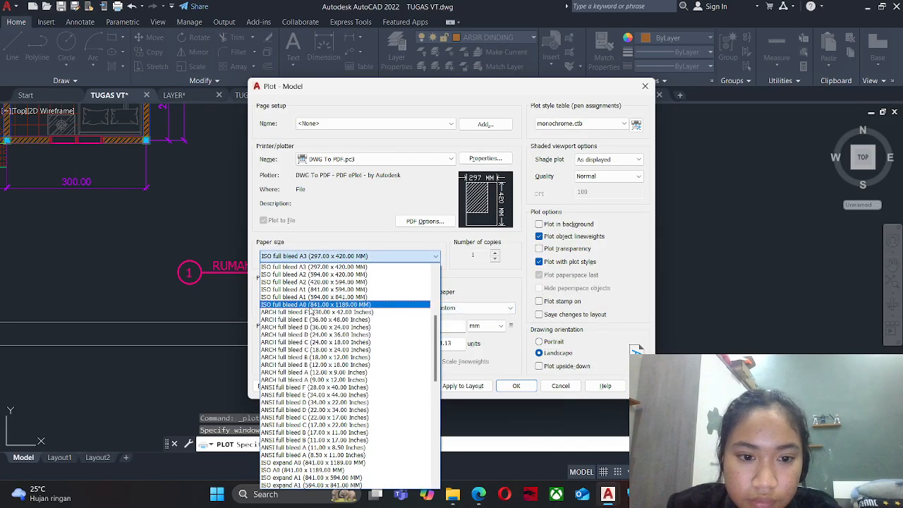
{"action": "left_click", "coordinate": [315, 282]}
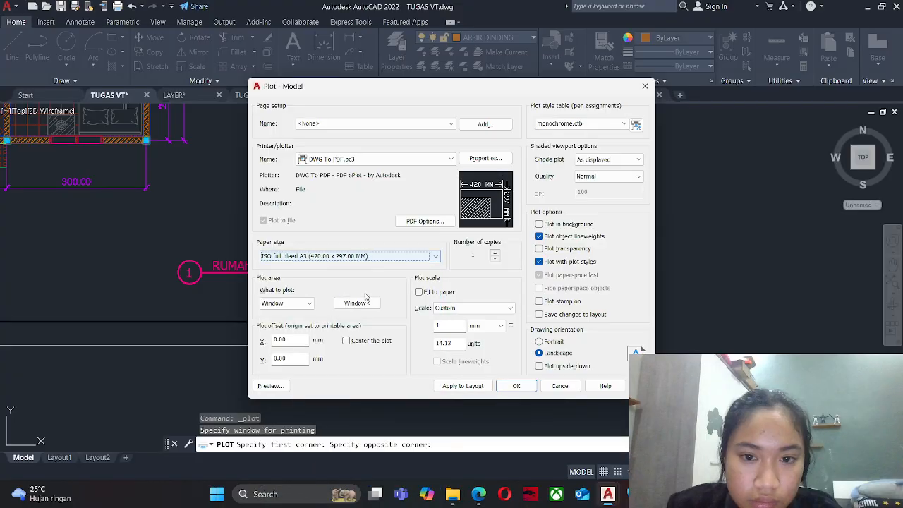
{"action": "left_click", "coordinate": [445, 308]}
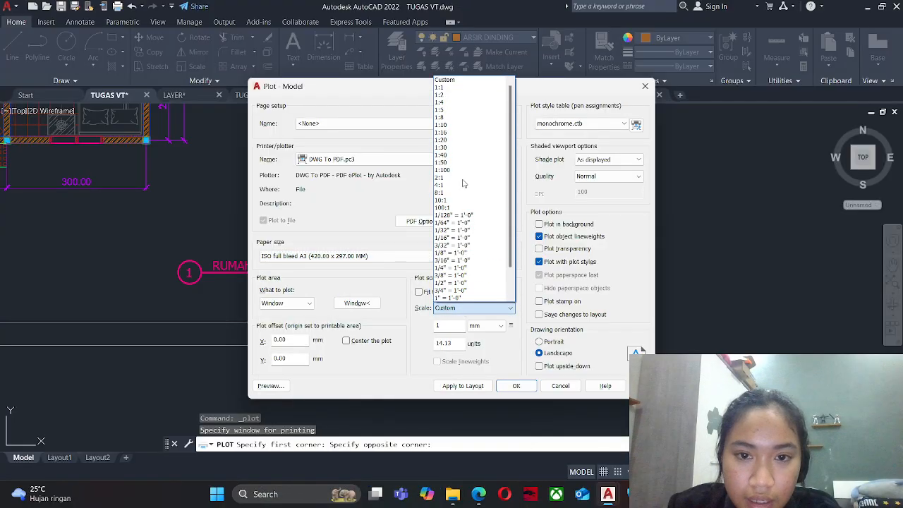
{"action": "left_click", "coordinate": [451, 125]}
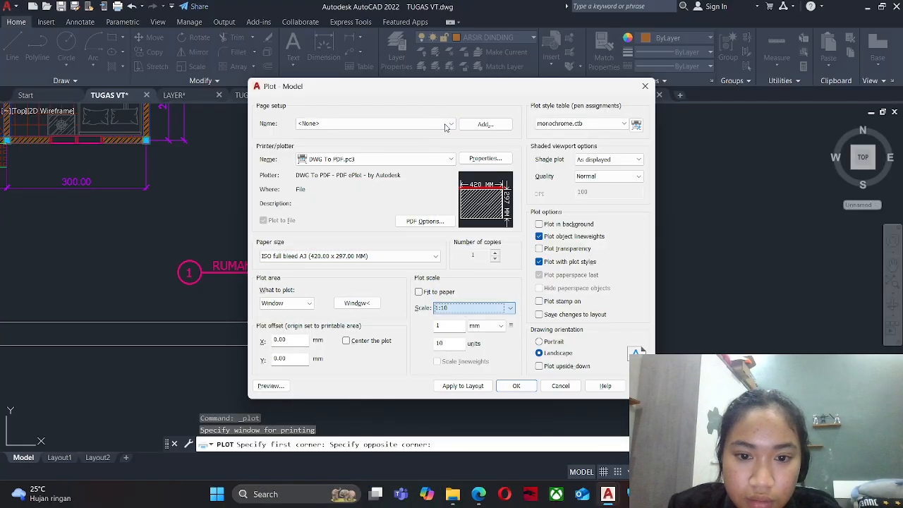
{"action": "left_click", "coordinate": [338, 303]}
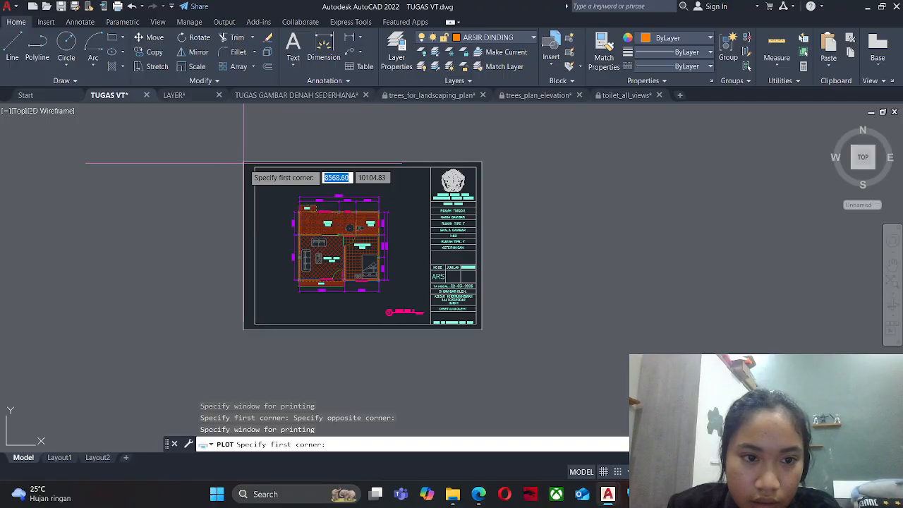
{"action": "right_click", "coordinate": [244, 163]}
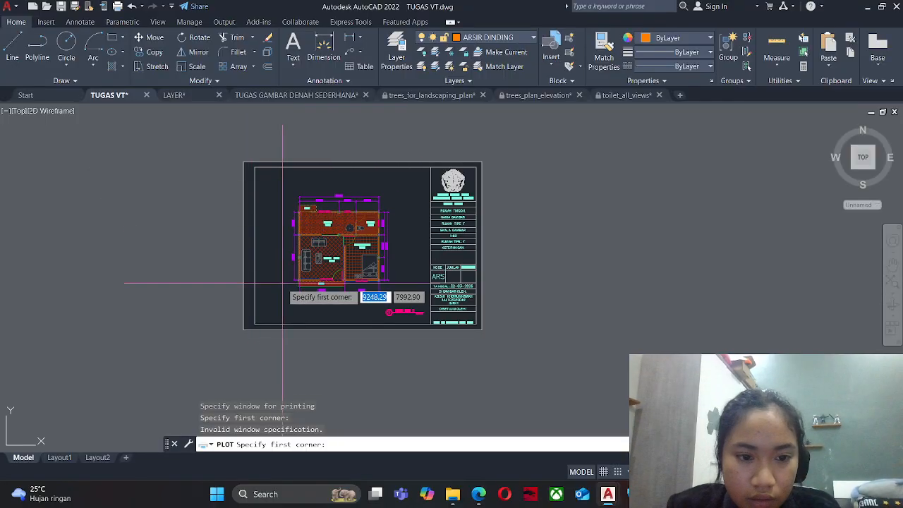
{"action": "key", "text": "Escape"}
{"action": "left_click", "coordinate": [281, 386]}
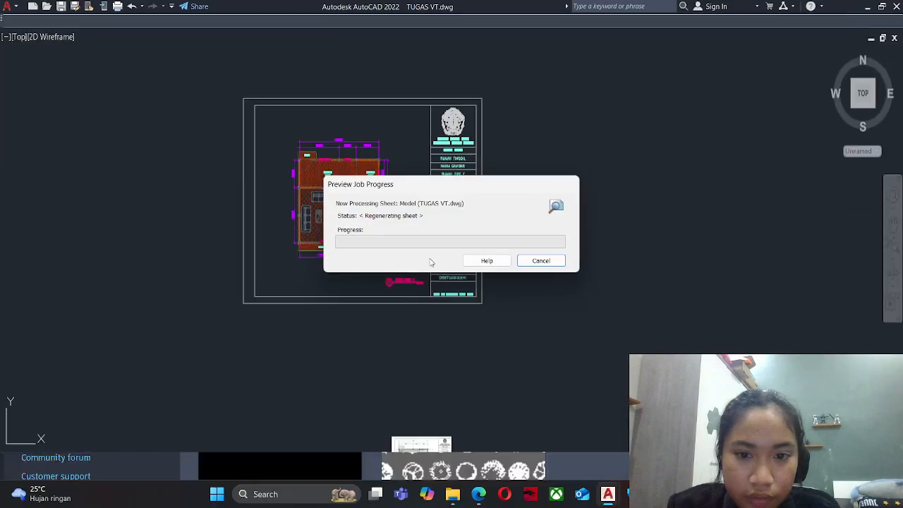
{"action": "key", "text": "Escape"}
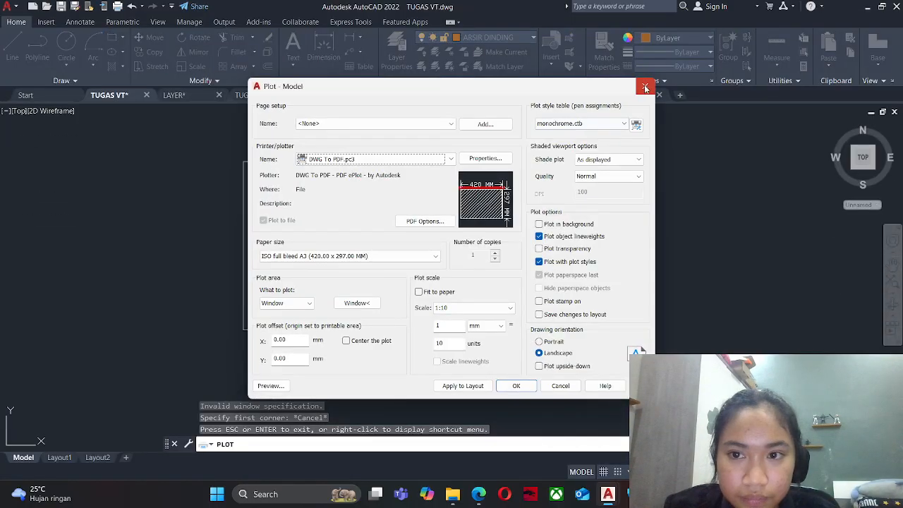
{"action": "left_click", "coordinate": [645, 88]}
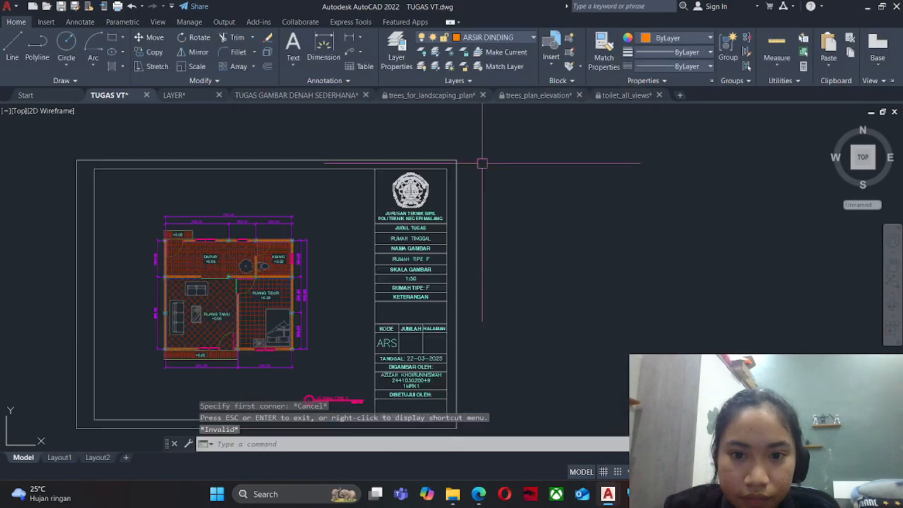
Check which layer the sheet's outer frame polyline is on.
{"action": "scroll", "coordinate": [482, 163], "scroll_direction": "up", "scroll_amount": 4}
{"action": "key", "text": "Escape"}
{"action": "left_click", "coordinate": [421, 156]}
{"action": "left_click", "coordinate": [415, 157]}
{"action": "scroll", "coordinate": [455, 149], "scroll_direction": "down", "scroll_amount": 5}
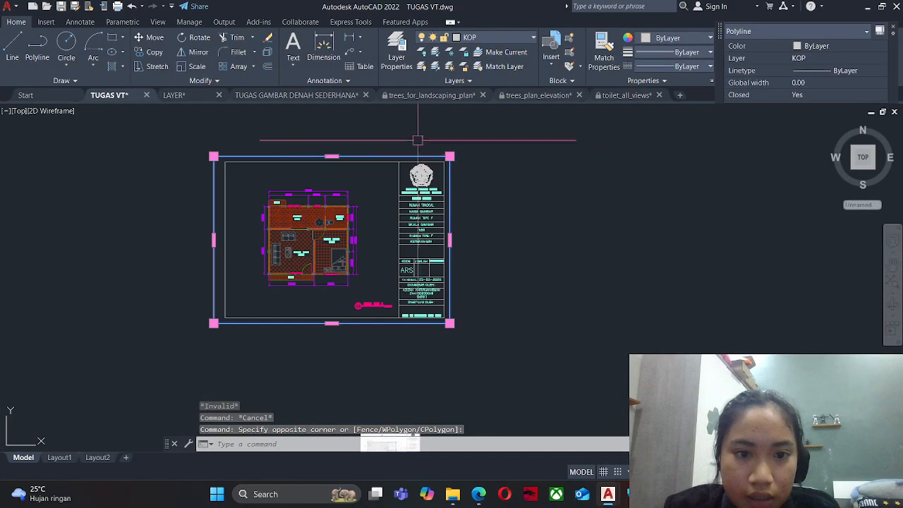
{"action": "left_click", "coordinate": [501, 38]}
{"action": "left_click", "coordinate": [478, 93]}
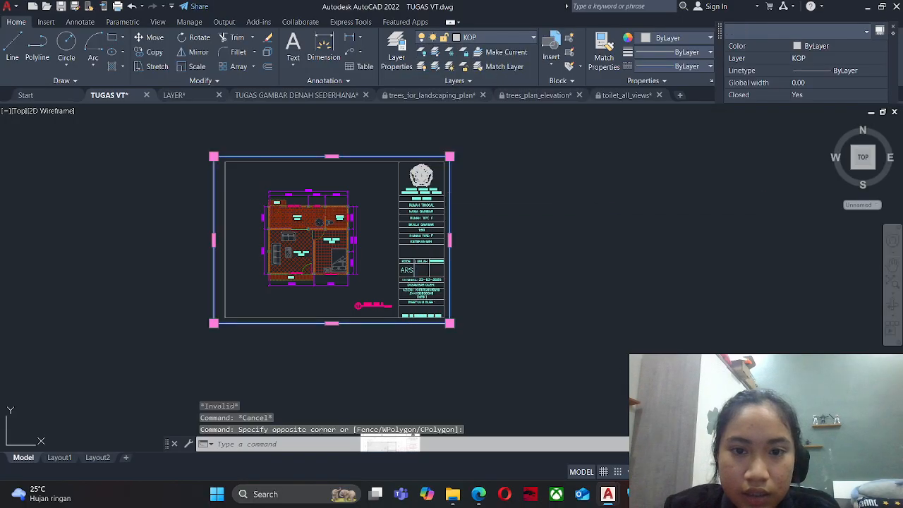
Turn off plotting for layers 0 and AS in the layer properties.
{"action": "left_click", "coordinate": [397, 56]}
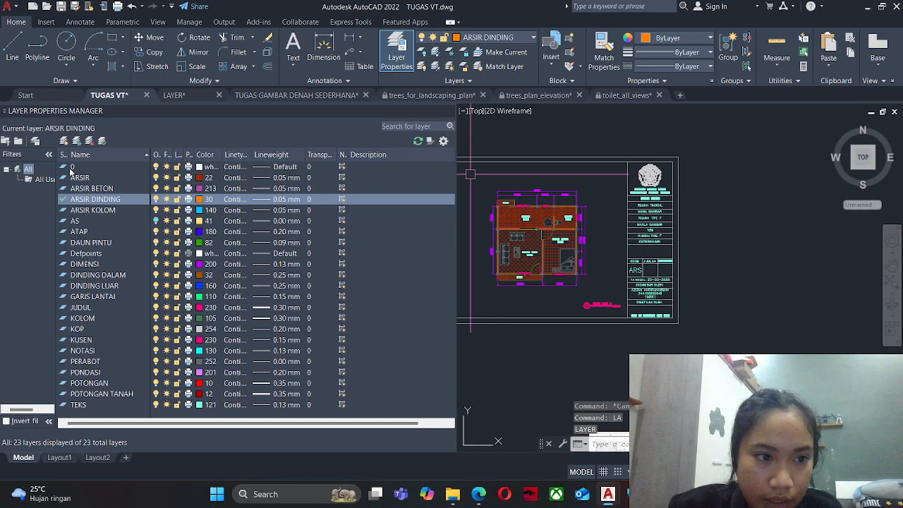
{"action": "left_click", "coordinate": [181, 168]}
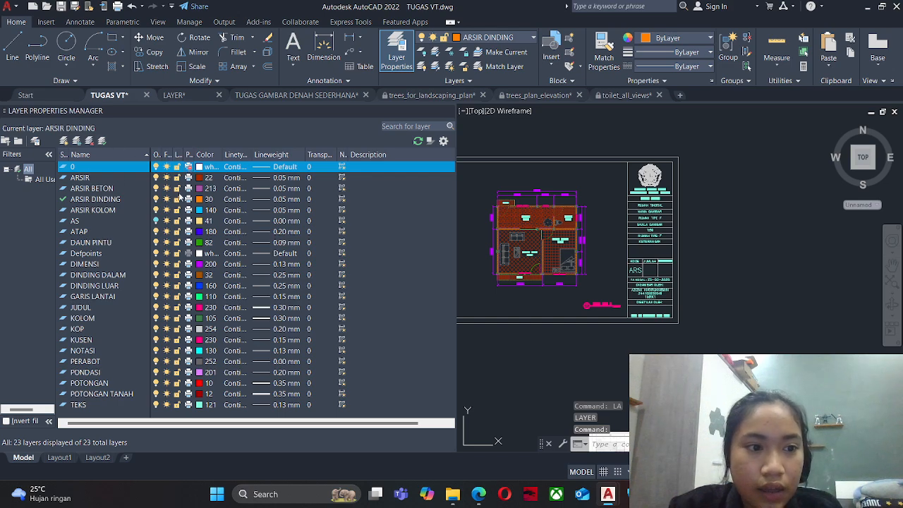
{"action": "left_click", "coordinate": [189, 222]}
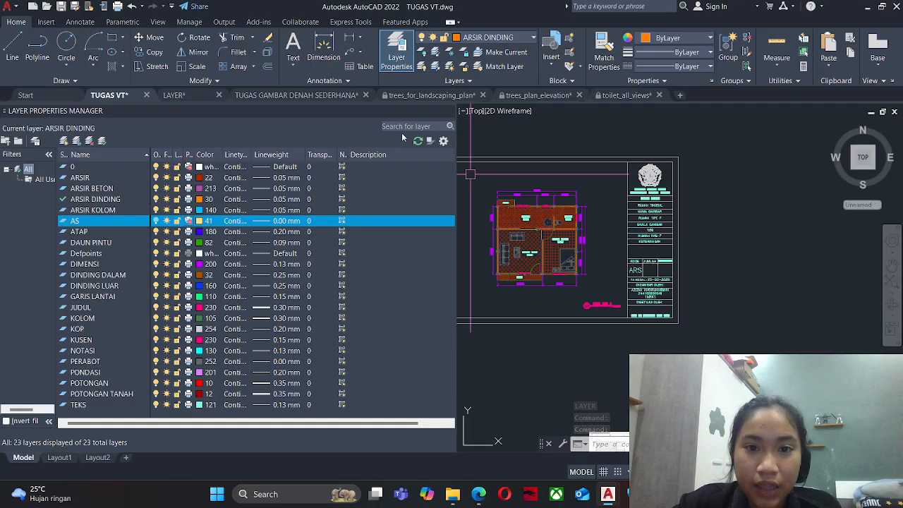
{"action": "left_click", "coordinate": [449, 113]}
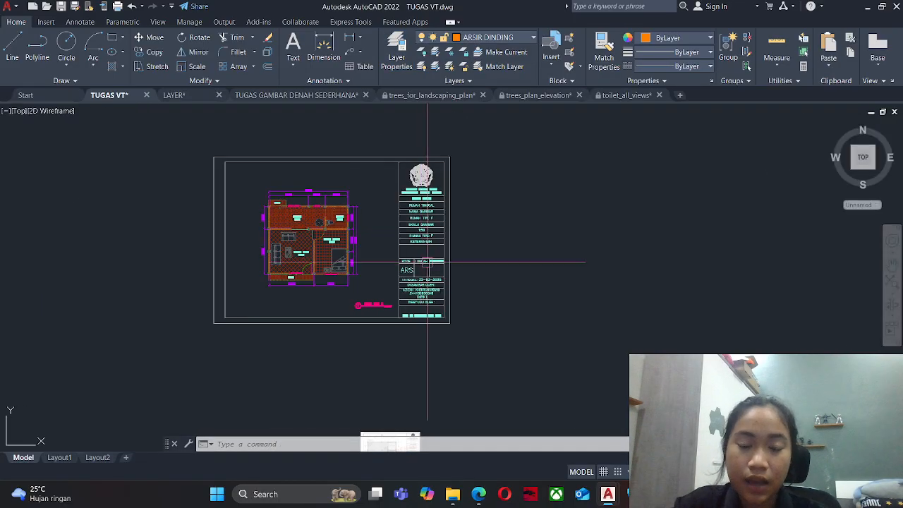
Start a new plot setup for the model space.
{"action": "key", "text": "ctrl+p"}
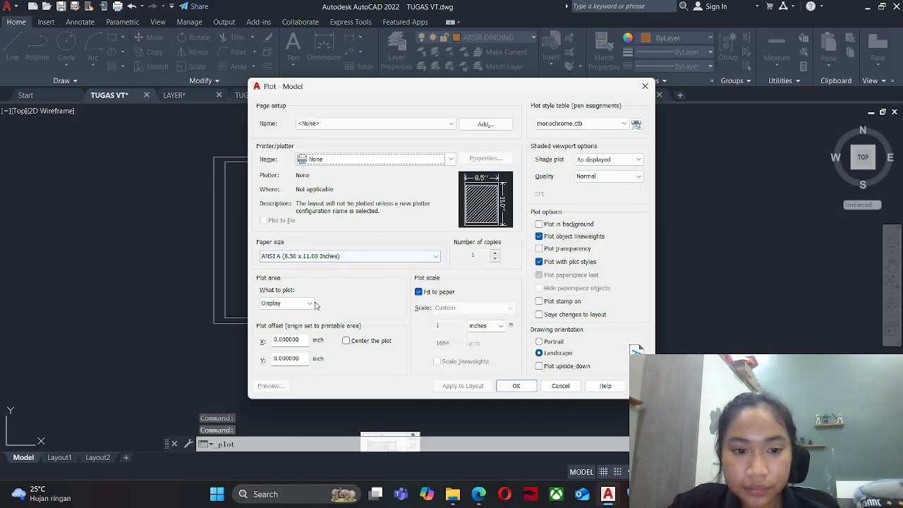
{"action": "left_click", "coordinate": [286, 303]}
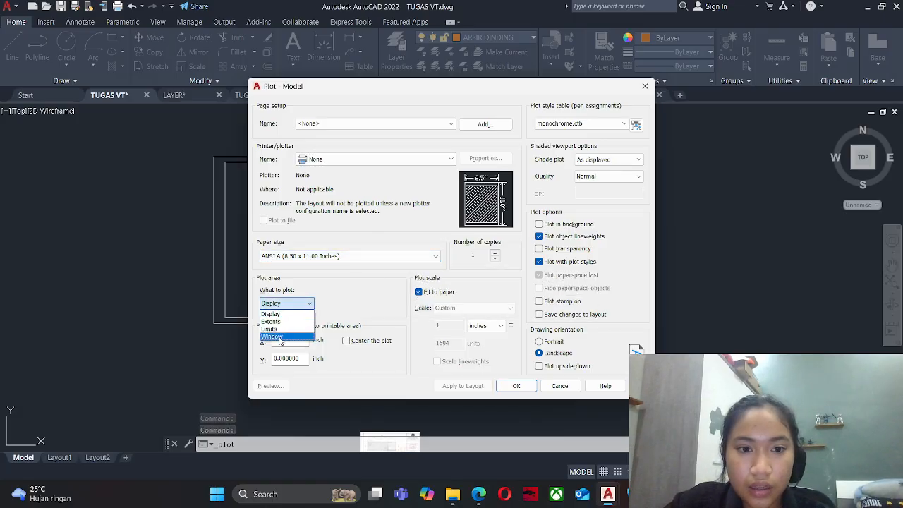
{"action": "left_click", "coordinate": [280, 337]}
{"action": "key", "text": "Escape"}
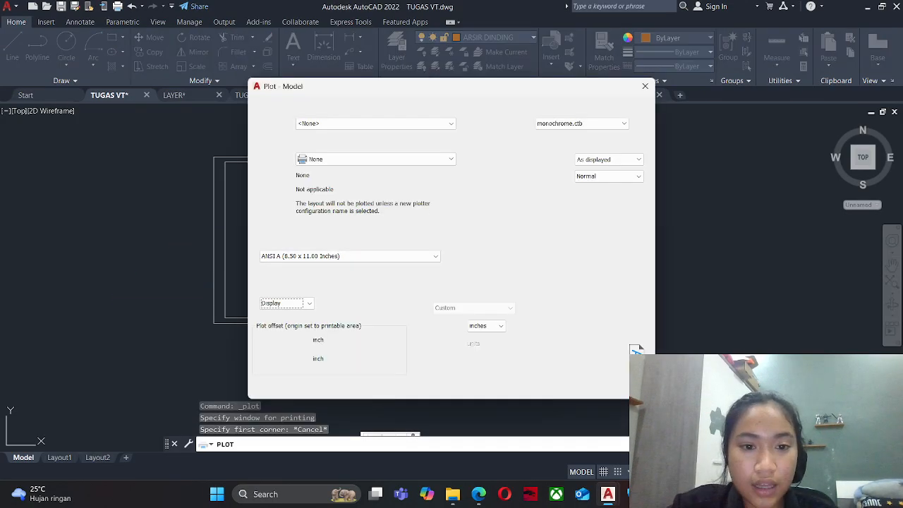
{"action": "left_click", "coordinate": [367, 256]}
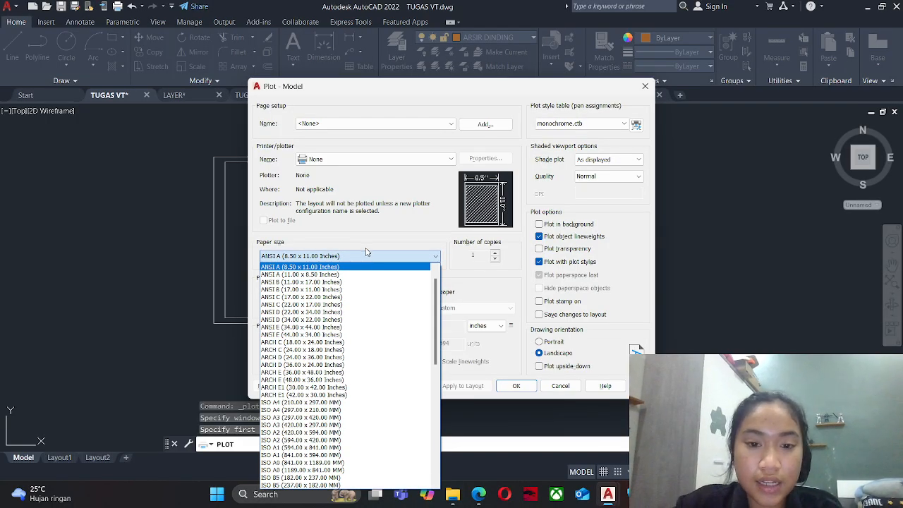
{"action": "scroll", "coordinate": [262, 321], "scroll_direction": "up", "scroll_amount": 1}
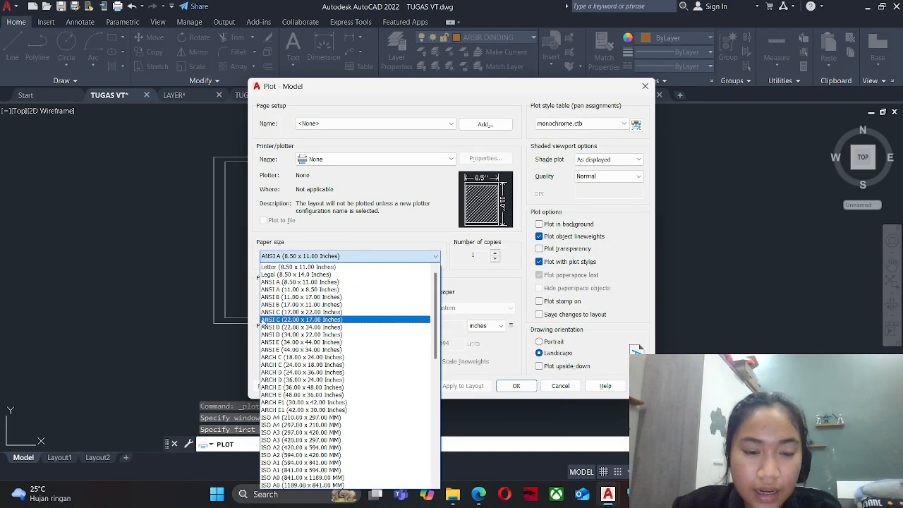
{"action": "scroll", "coordinate": [282, 371], "scroll_direction": "down", "scroll_amount": 1}
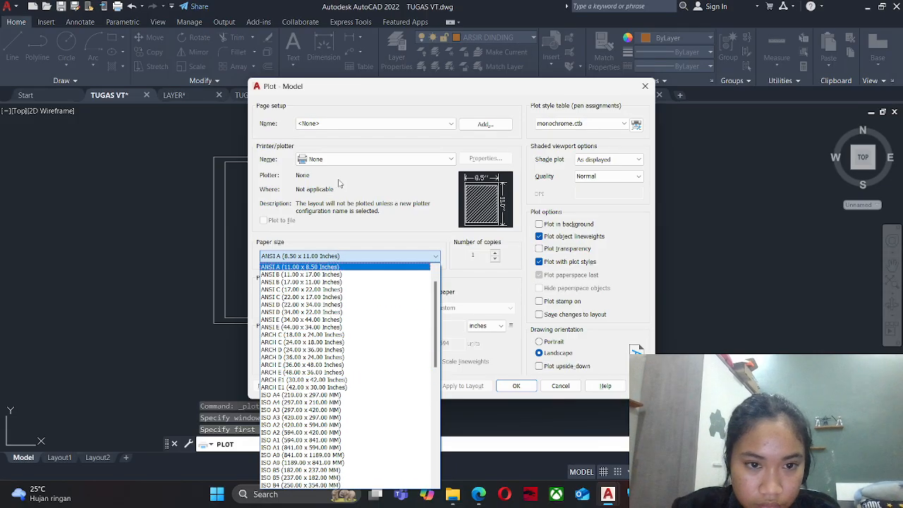
Set the plotter to DWG To PDF.pc3 and the paper size to ISO full bleed A3 (420.00 x 297.00 MM).
{"action": "left_click", "coordinate": [342, 161]}
{"action": "left_click", "coordinate": [342, 161]}
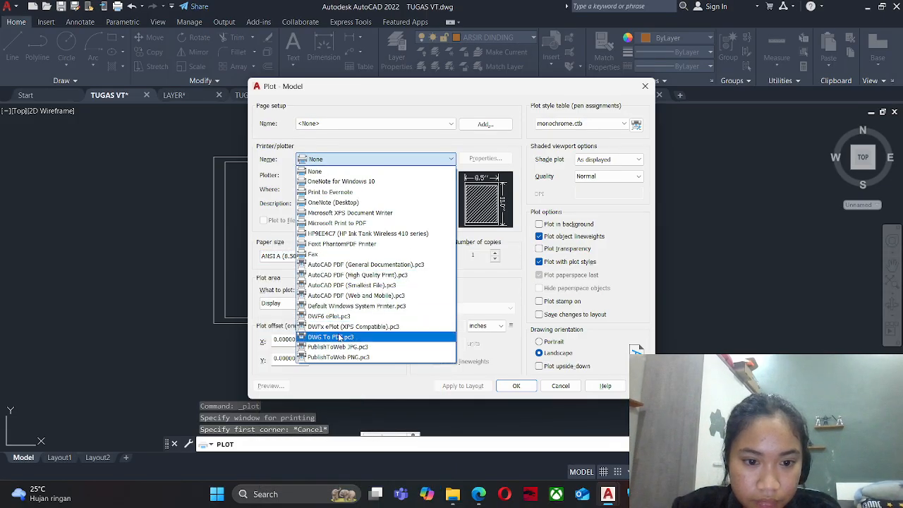
{"action": "left_click", "coordinate": [338, 336]}
{"action": "left_click", "coordinate": [349, 256]}
{"action": "scroll", "coordinate": [329, 353], "scroll_direction": "up", "scroll_amount": 2}
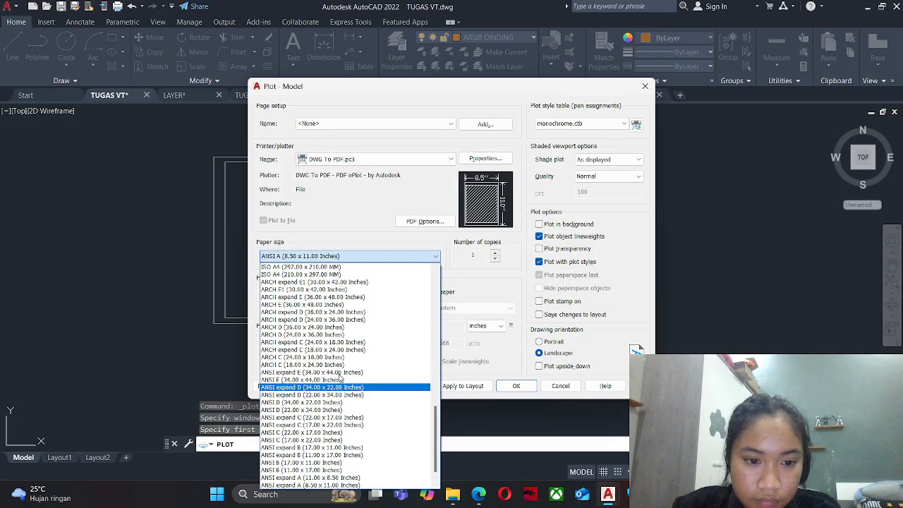
{"action": "scroll", "coordinate": [311, 314], "scroll_direction": "up", "scroll_amount": 6}
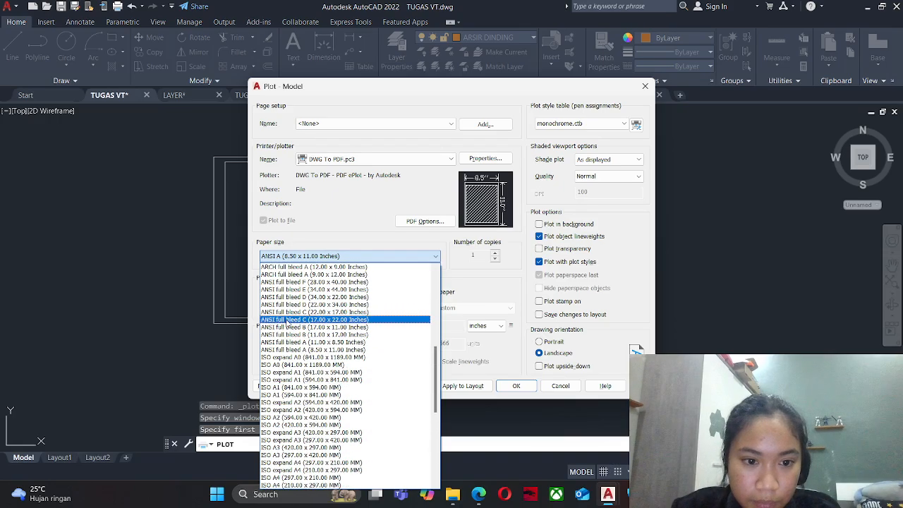
{"action": "scroll", "coordinate": [292, 297], "scroll_direction": "up", "scroll_amount": 8}
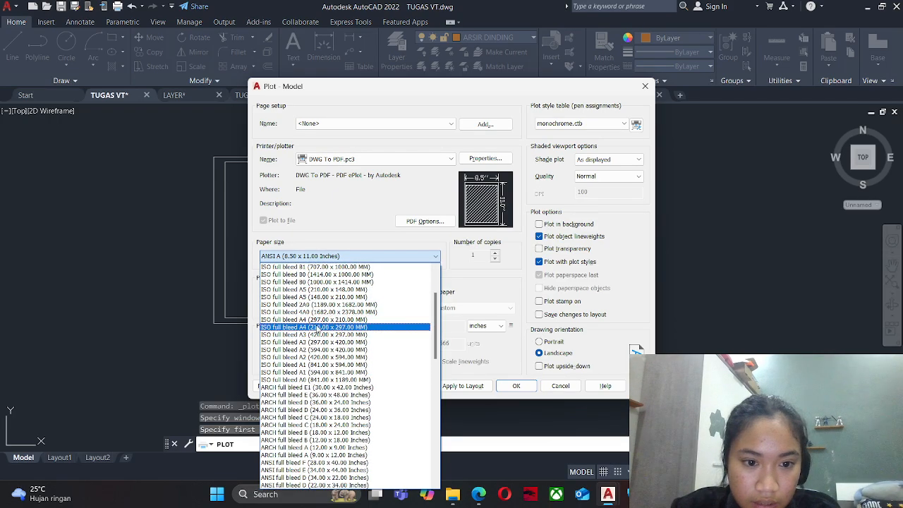
{"action": "left_click", "coordinate": [329, 336]}
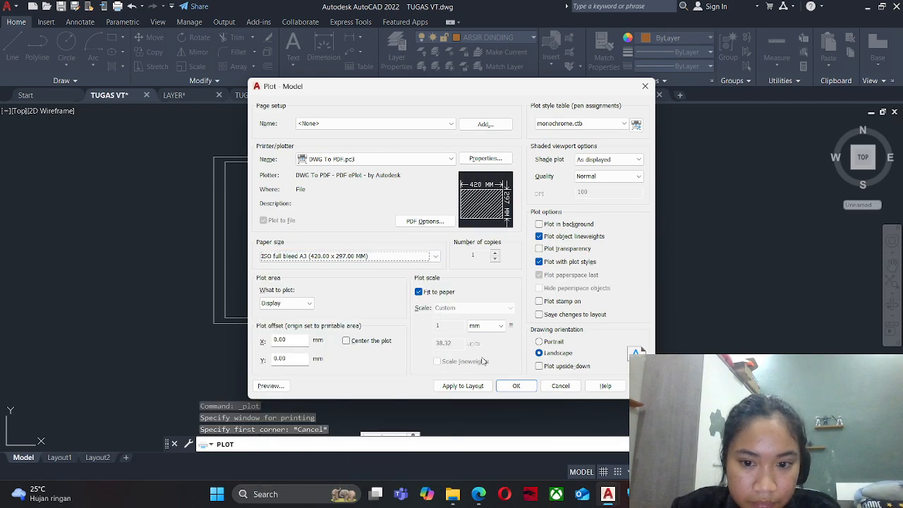
Turn off Fit to paper, set the plot scale to 1:10 and center the plot.
{"action": "left_click", "coordinate": [430, 295]}
{"action": "left_click", "coordinate": [480, 307]}
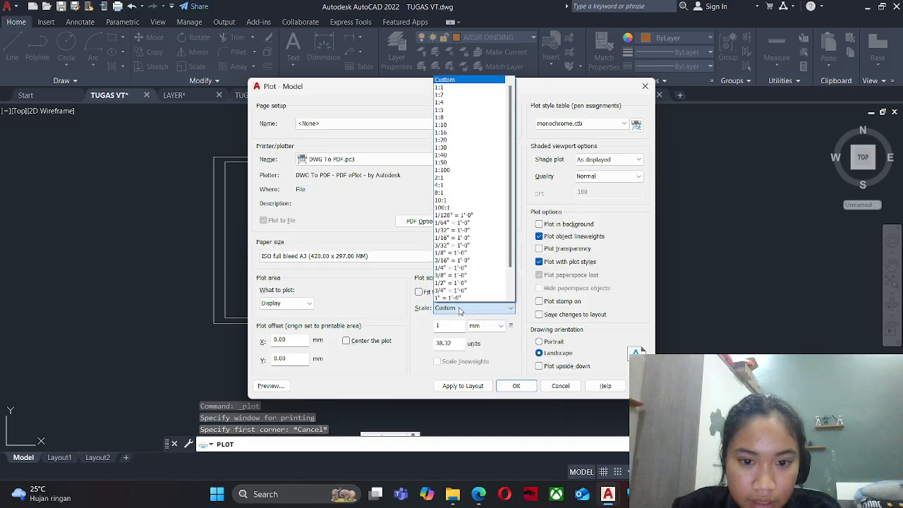
{"action": "left_click", "coordinate": [480, 131]}
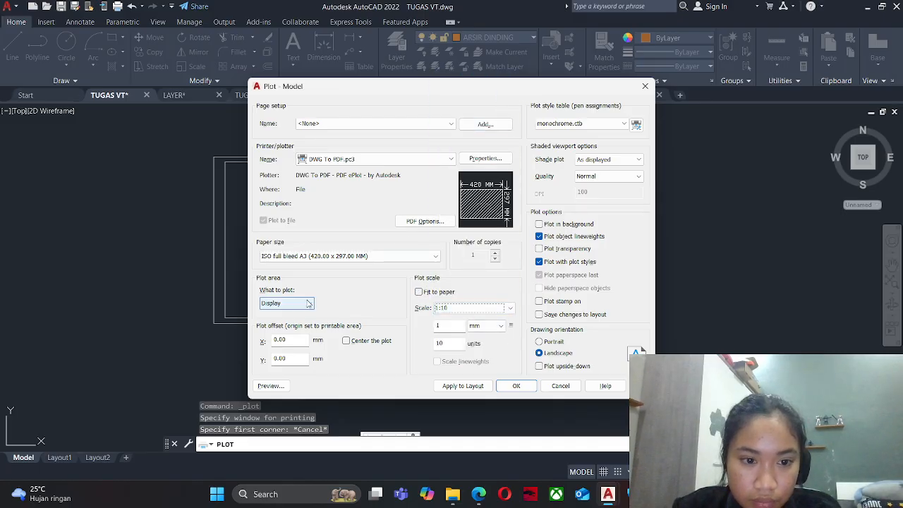
{"action": "left_click", "coordinate": [346, 341]}
Define the plot area as a window spanning opposite corners of the sheet's outer frame.
{"action": "left_click", "coordinate": [308, 303]}
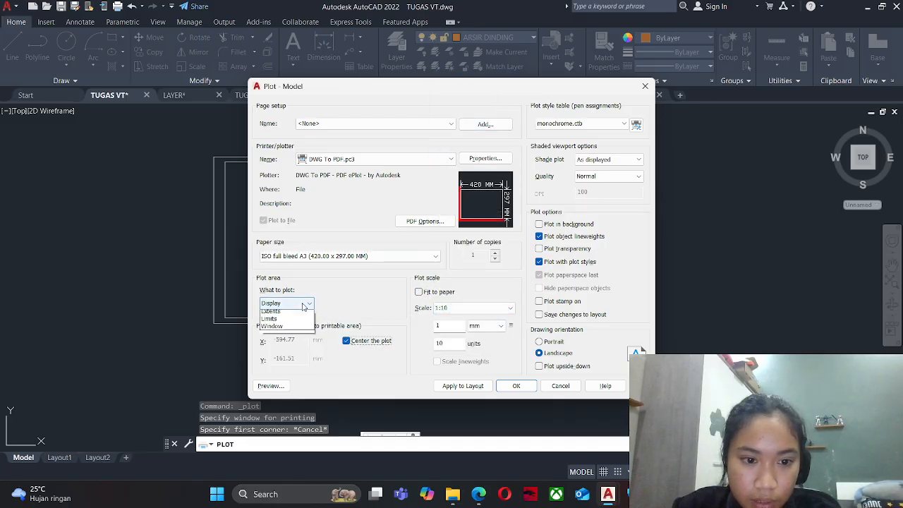
{"action": "left_click", "coordinate": [283, 336]}
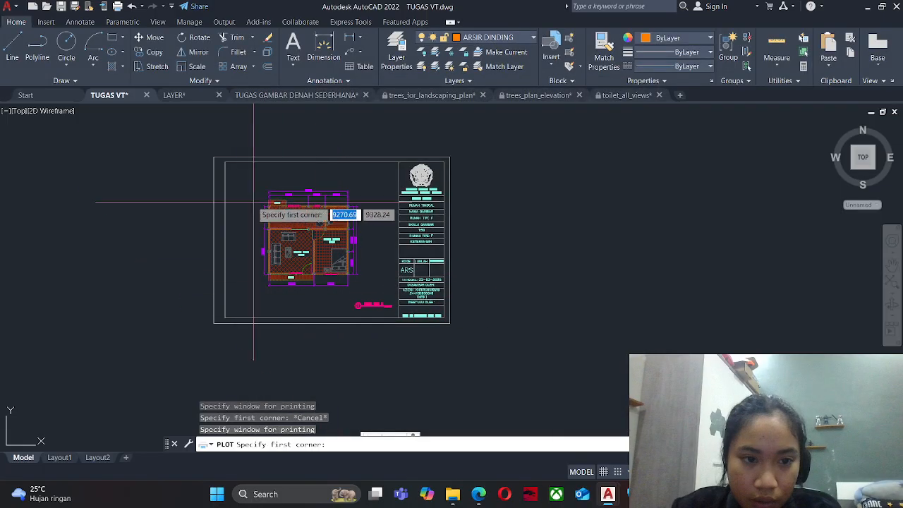
{"action": "left_click", "coordinate": [215, 158]}
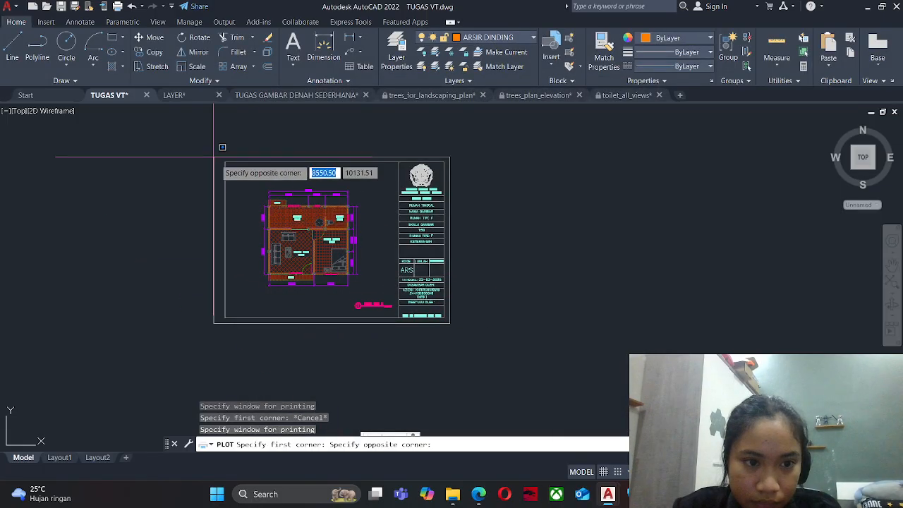
{"action": "left_click", "coordinate": [450, 322]}
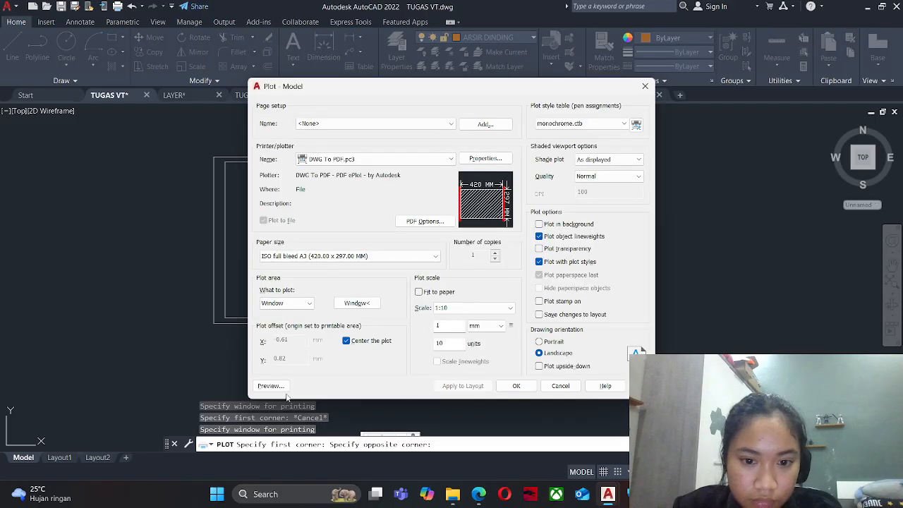
Preview the plot and examine the title block's logo and text entries and the drawing title up close.
{"action": "left_click", "coordinate": [270, 386]}
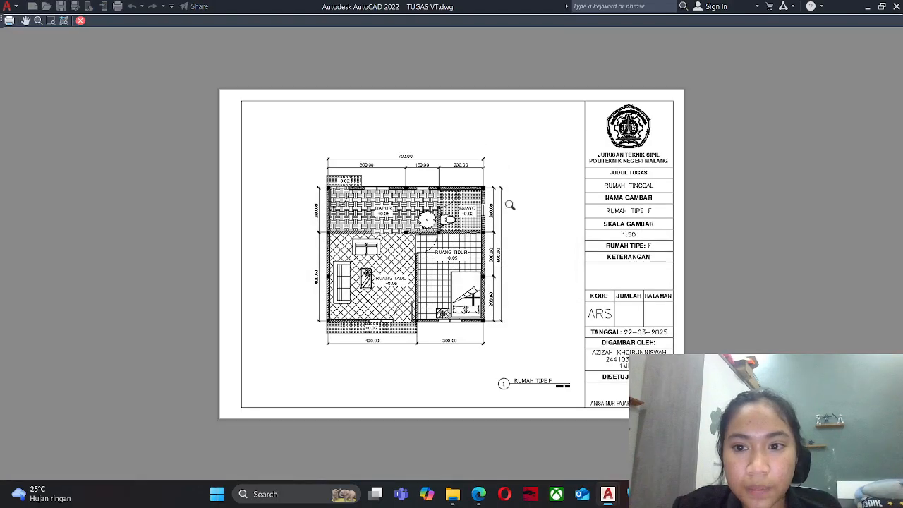
{"action": "scroll", "coordinate": [634, 350], "scroll_direction": "up", "scroll_amount": 5}
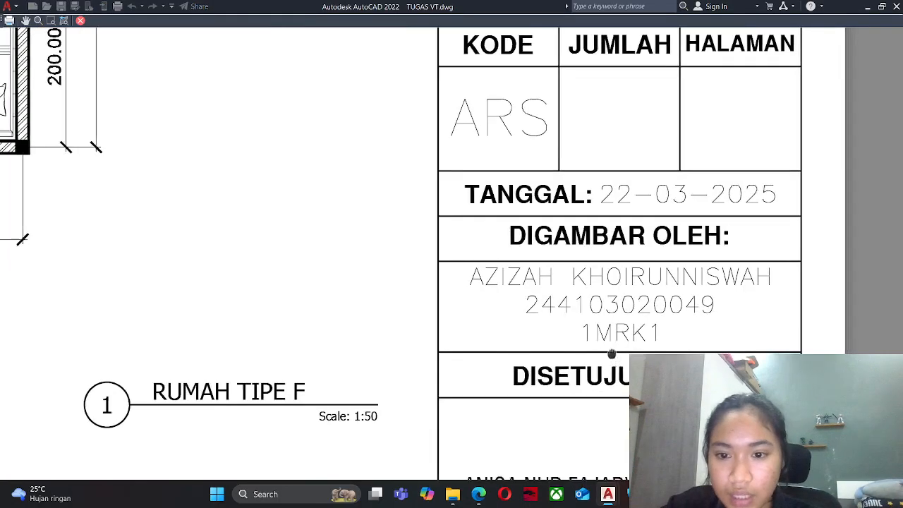
{"action": "middle_click_drag", "start_coordinate": [530, 212], "coordinate": [542, 317]}
{"action": "middle_click_drag", "start_coordinate": [580, 160], "coordinate": [648, 291]}
{"action": "middle_click_drag", "start_coordinate": [614, 207], "coordinate": [632, 273]}
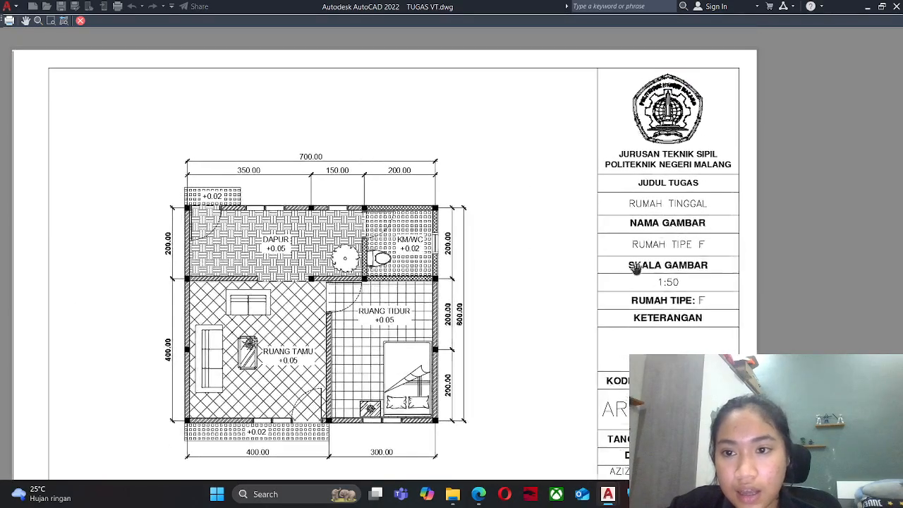
{"action": "scroll", "coordinate": [694, 73], "scroll_direction": "up", "scroll_amount": 4}
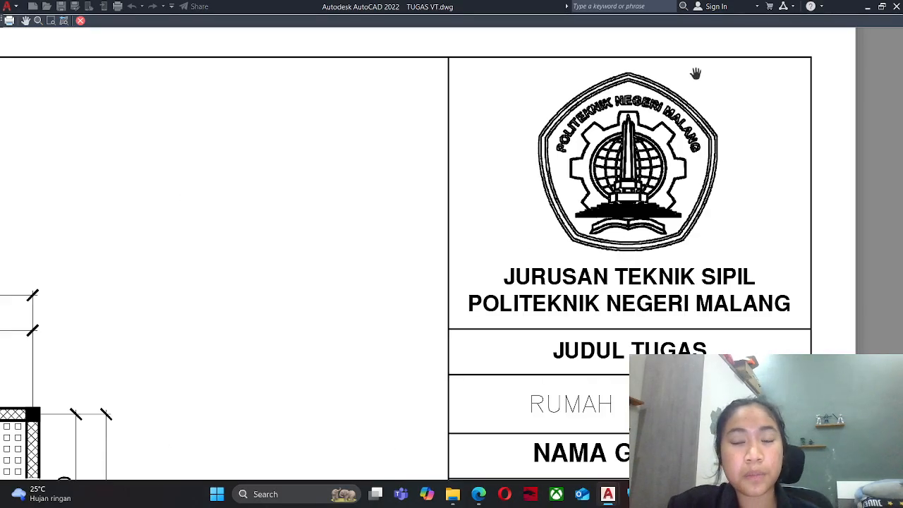
{"action": "scroll", "coordinate": [577, 228], "scroll_direction": "down", "scroll_amount": 4}
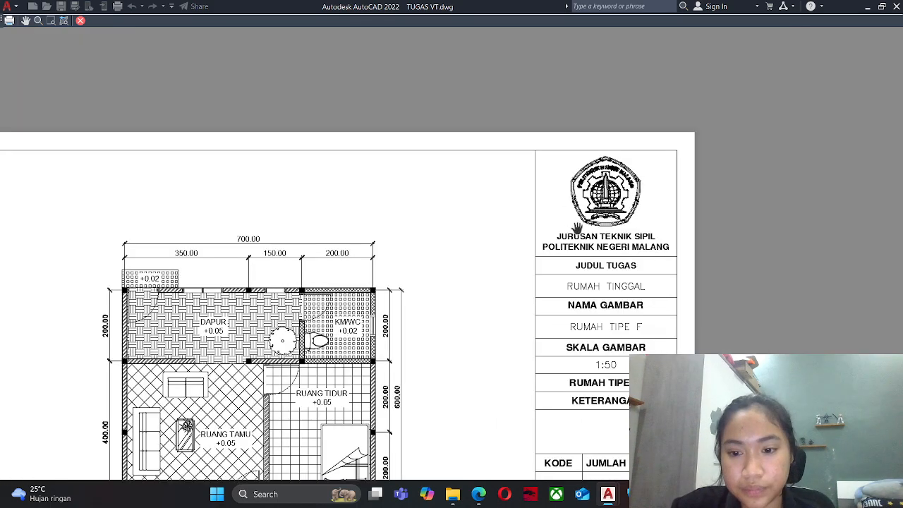
{"action": "middle_click_drag", "start_coordinate": [596, 292], "coordinate": [583, 277]}
{"action": "scroll", "coordinate": [570, 280], "scroll_direction": "up", "scroll_amount": 2}
{"action": "middle_click_drag", "start_coordinate": [586, 322], "coordinate": [633, 266]}
{"action": "scroll", "coordinate": [633, 269], "scroll_direction": "down", "scroll_amount": 2}
{"action": "middle_click_drag", "start_coordinate": [610, 345], "coordinate": [697, 261]}
{"action": "middle_click_drag", "start_coordinate": [666, 388], "coordinate": [642, 324]}
Examine the floor plan's walls, hatching, room labels and dimensions in the plot preview.
{"action": "middle_click_drag", "start_coordinate": [508, 190], "coordinate": [576, 281]}
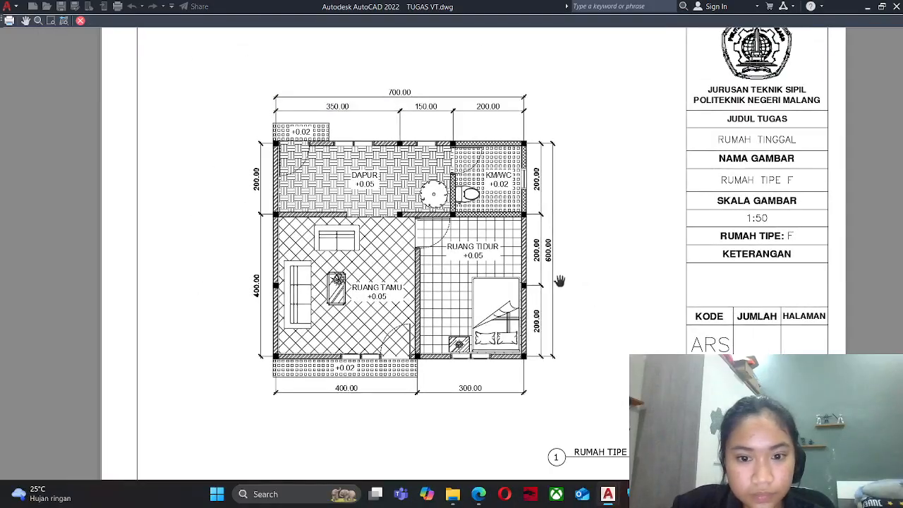
{"action": "scroll", "coordinate": [466, 307], "scroll_direction": "up", "scroll_amount": 4}
{"action": "scroll", "coordinate": [573, 306], "scroll_direction": "down", "scroll_amount": 2}
{"action": "scroll", "coordinate": [493, 246], "scroll_direction": "down", "scroll_amount": 4}
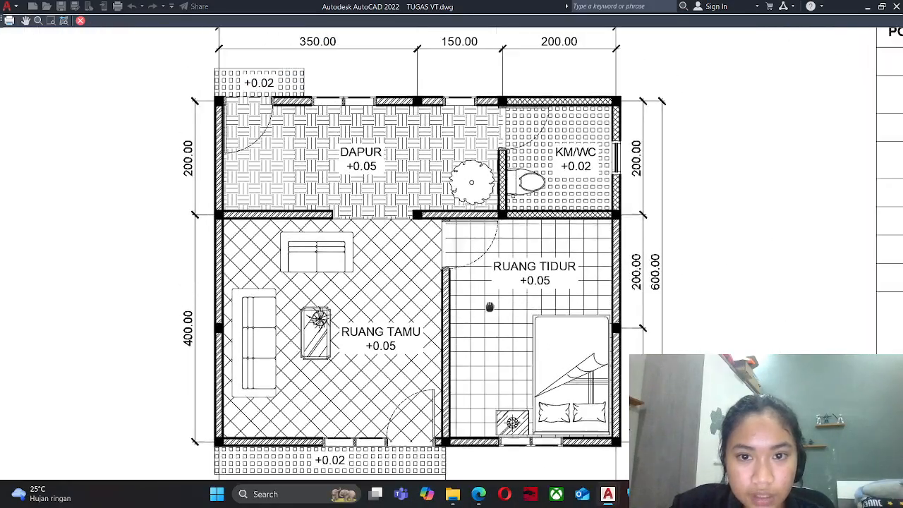
Check the drawing title in the plot preview and close the preview and plot settings without plotting.
{"action": "scroll", "coordinate": [489, 334], "scroll_direction": "up", "scroll_amount": 5}
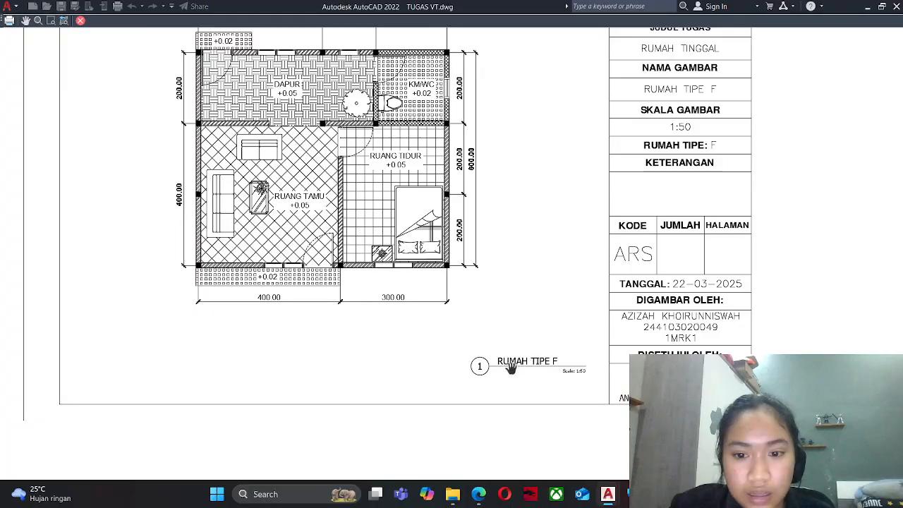
{"action": "key", "text": "Escape"}
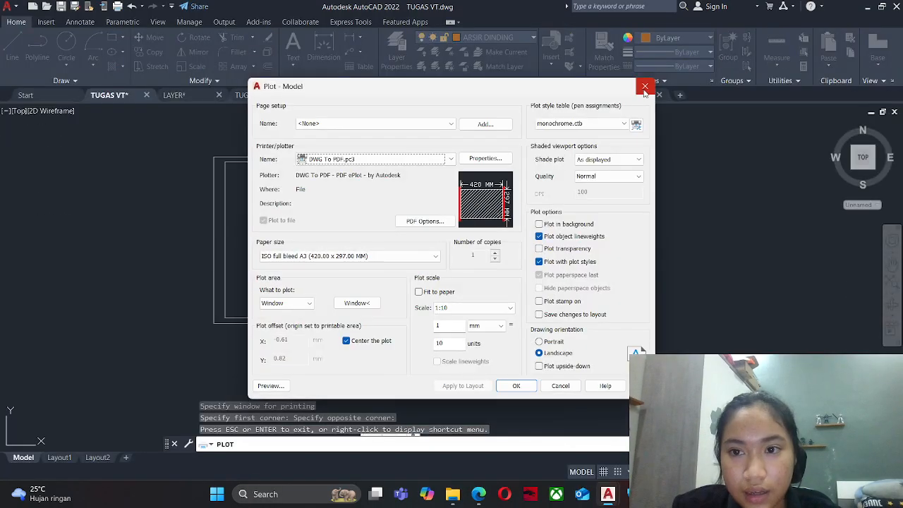
{"action": "left_click", "coordinate": [645, 86]}
Scale the RUMAH TIPE F drawing title by a factor of 1.5, using a base point at its numbered circle.
{"action": "scroll", "coordinate": [342, 303], "scroll_direction": "up", "scroll_amount": 5}
{"action": "type", "text": "sc"}
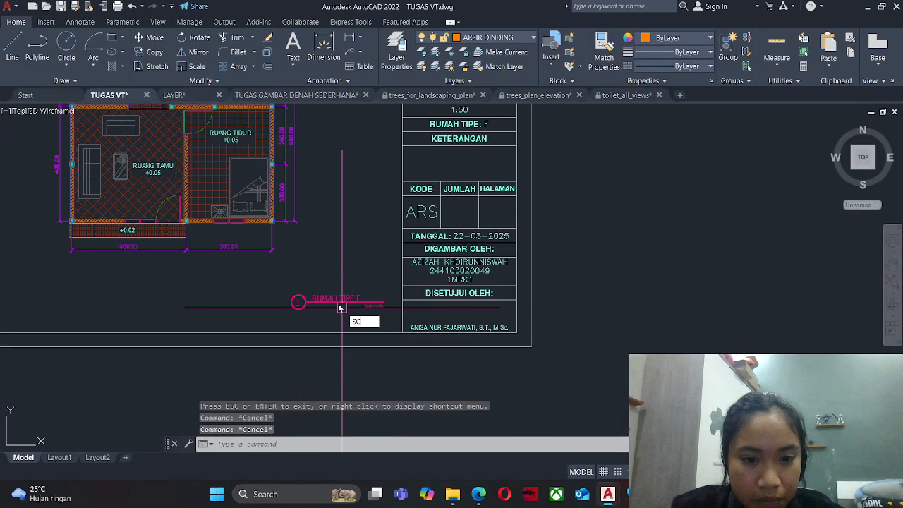
{"action": "key", "text": "Return"}
{"action": "left_click", "coordinate": [286, 278]}
{"action": "left_click", "coordinate": [385, 319]}
{"action": "key", "text": "Return"}
{"action": "left_click", "coordinate": [299, 302]}
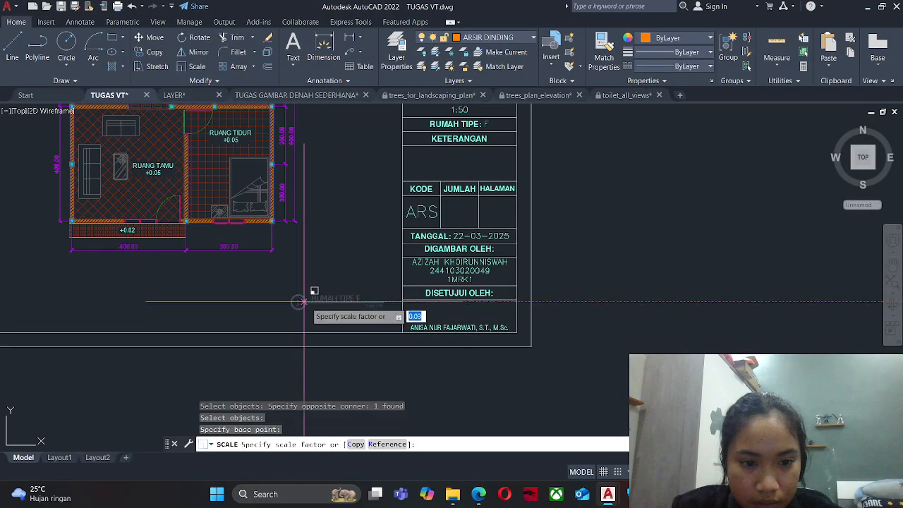
{"action": "type", "text": "1"}
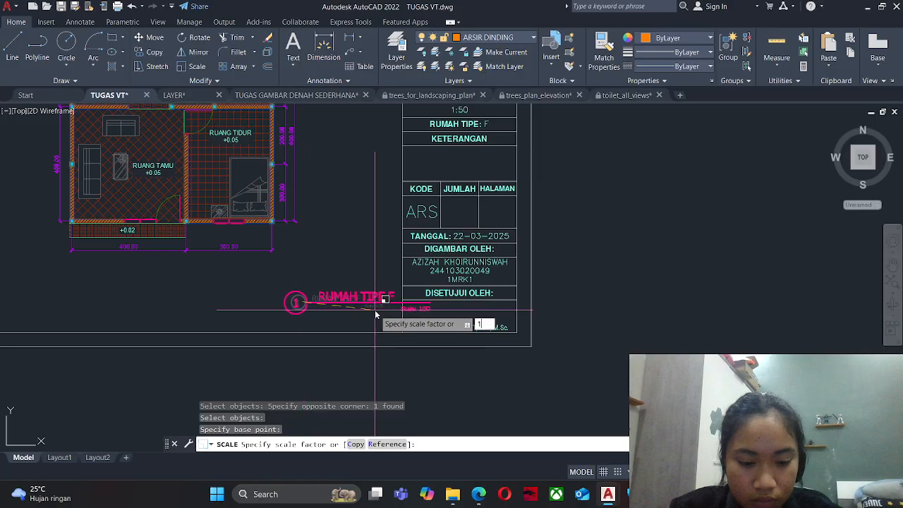
{"action": "type", "text": ".5"}
{"action": "key", "text": "Return"}
{"action": "key", "text": "Escape"}
Move the RUMAH TIPE F drawing title horizontally left so it clears the title block.
{"action": "type", "text": "m"}
{"action": "key", "text": "Return"}
{"action": "left_click", "coordinate": [374, 272]}
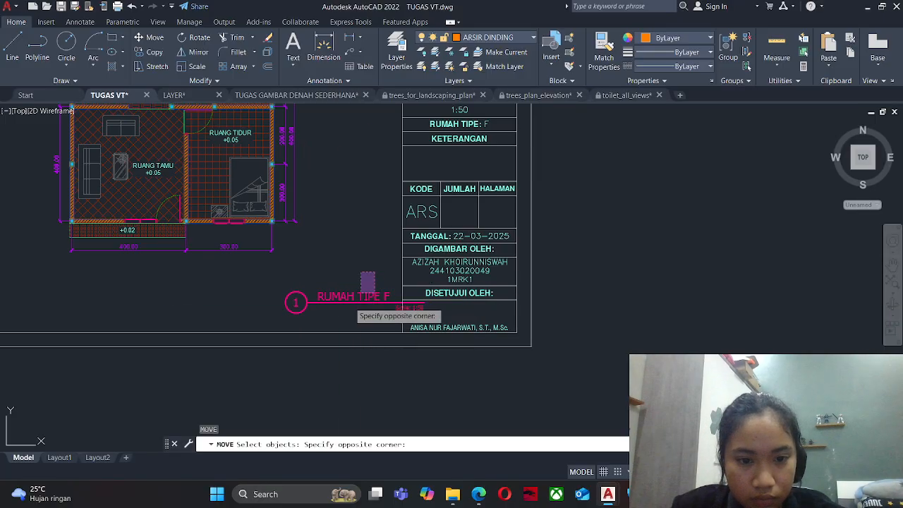
{"action": "left_click", "coordinate": [360, 290]}
{"action": "key", "text": "Return"}
{"action": "left_click", "coordinate": [374, 359]}
{"action": "left_click", "coordinate": [337, 360]}
{"action": "key", "text": "Escape"}
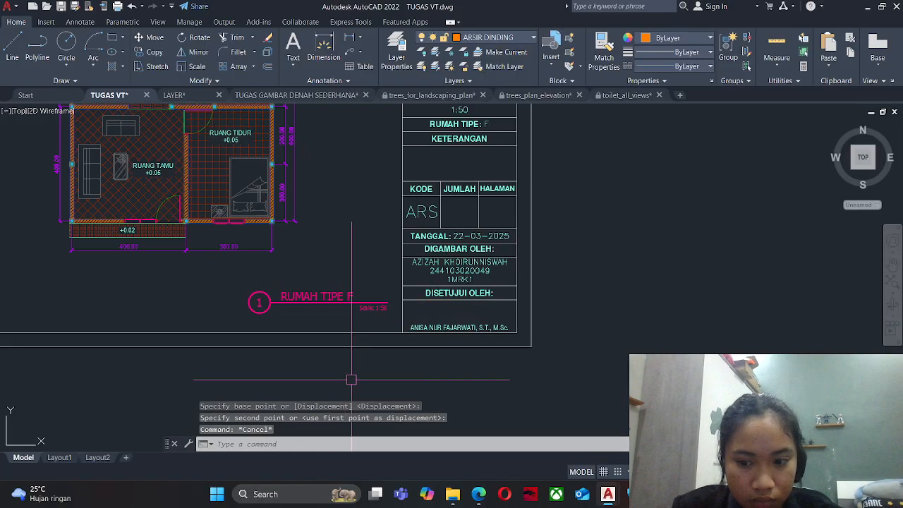
Turn on object snap and redefine the plot window by opposite corners of the sheet's outer frame.
{"action": "key", "text": "Escape"}
{"action": "key", "text": "F3"}
{"action": "key", "text": "Escape"}
{"action": "scroll", "coordinate": [507, 343], "scroll_direction": "down", "scroll_amount": 2}
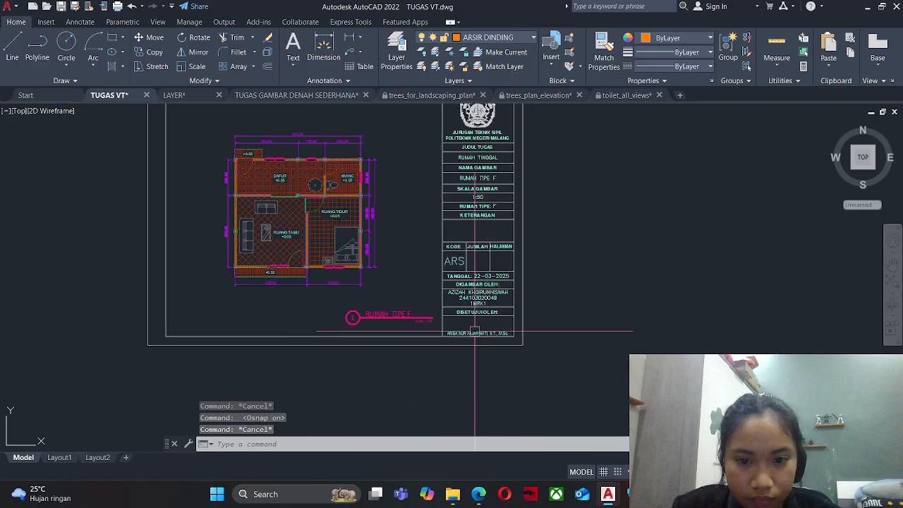
{"action": "mouse_move", "coordinate": [448, 271]}
{"action": "middle_mouse_down"}
{"action": "mouse_move", "coordinate": [488, 341]}
{"action": "mouse_move", "coordinate": [494, 316]}
{"action": "middle_mouse_up"}
{"action": "key", "text": "Escape"}
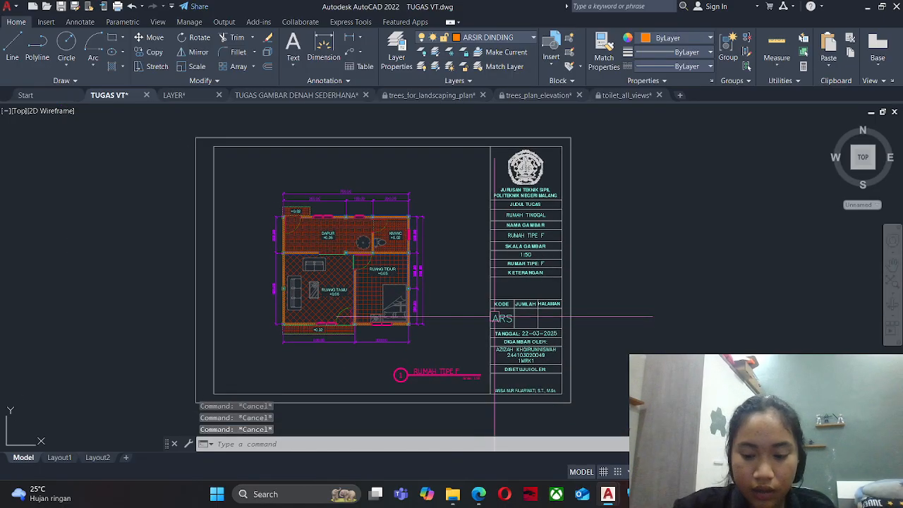
{"action": "key", "text": "ctrl+p"}
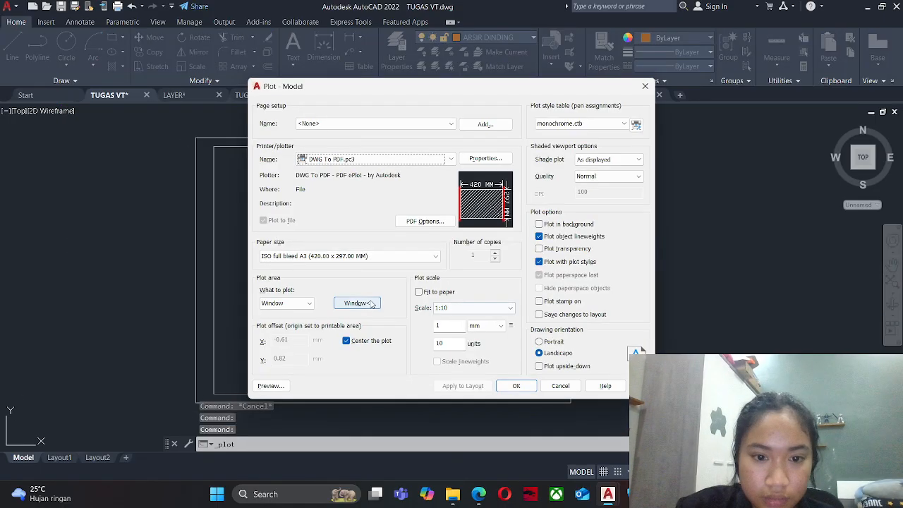
{"action": "left_click", "coordinate": [357, 303]}
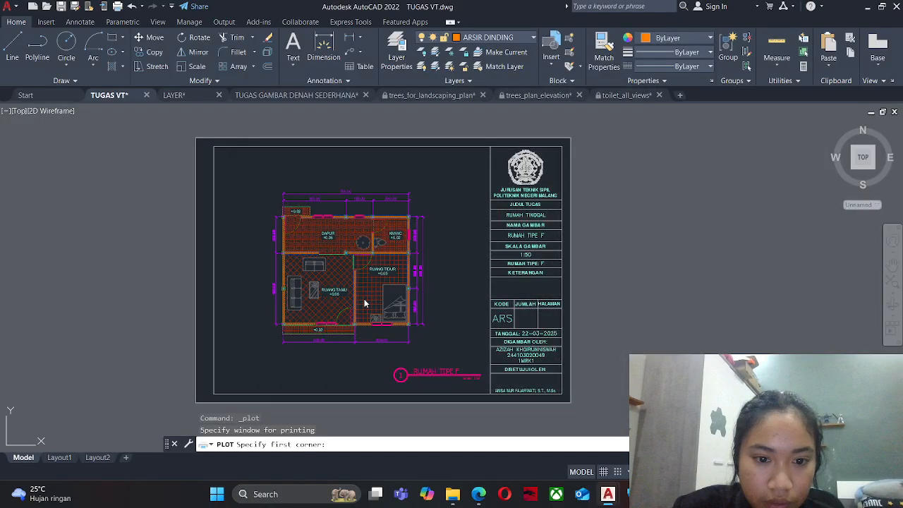
{"action": "left_click", "coordinate": [197, 139]}
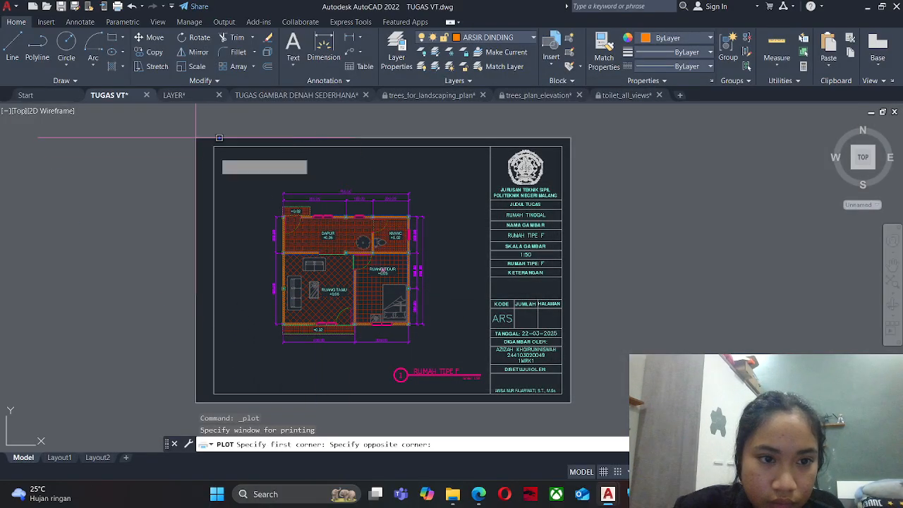
{"action": "left_click", "coordinate": [575, 390]}
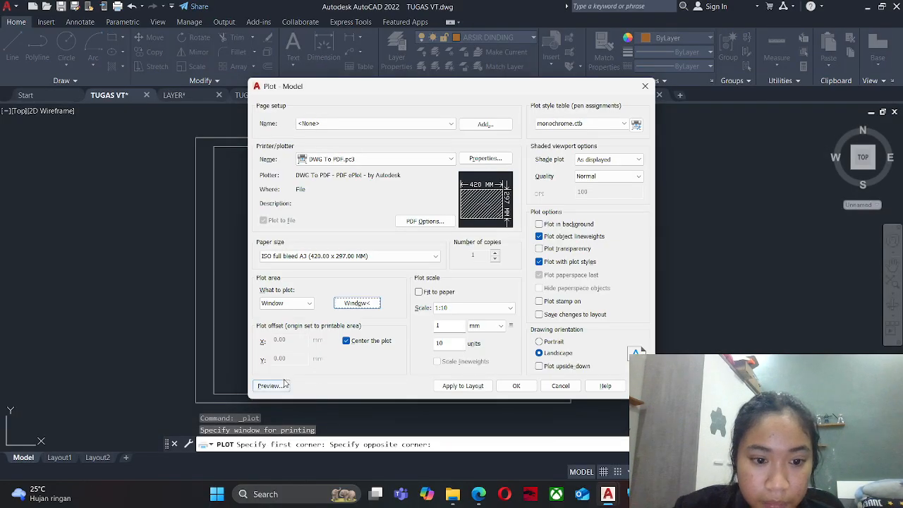
Preview the plot and examine the floor plan, drawing title and title block on the sheet.
{"action": "left_click", "coordinate": [270, 385]}
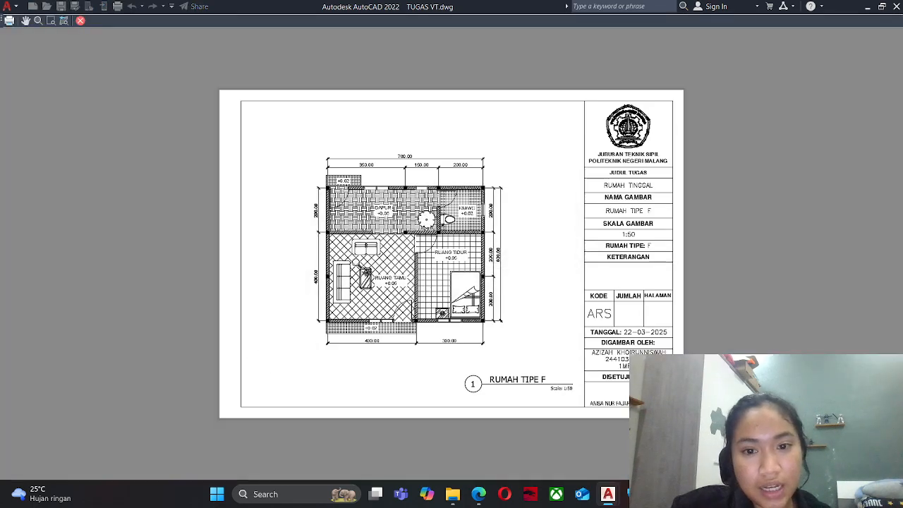
{"action": "scroll", "coordinate": [581, 170], "scroll_direction": "up", "scroll_amount": 3}
{"action": "scroll", "coordinate": [380, 228], "scroll_direction": "down", "scroll_amount": 2}
{"action": "middle_click_drag", "start_coordinate": [205, 309], "coordinate": [318, 249]}
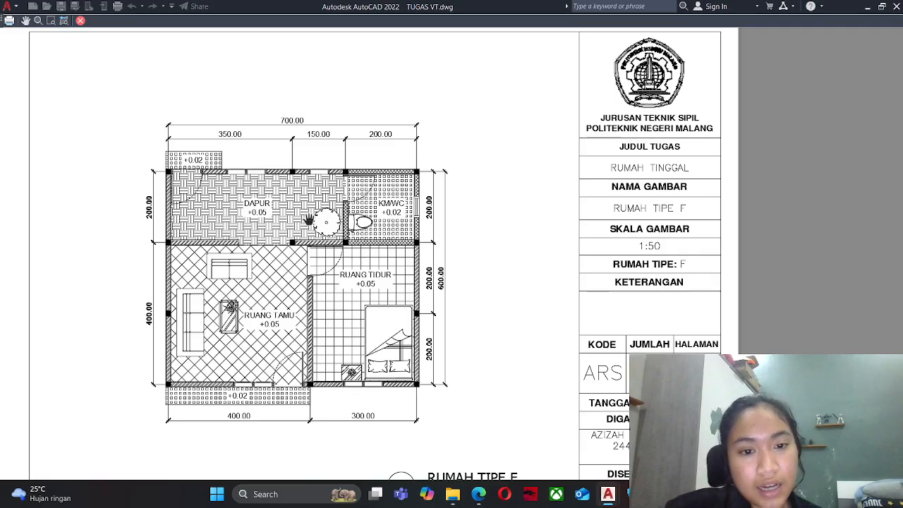
{"action": "scroll", "coordinate": [309, 220], "scroll_direction": "down", "scroll_amount": 3}
{"action": "key", "text": "Escape"}
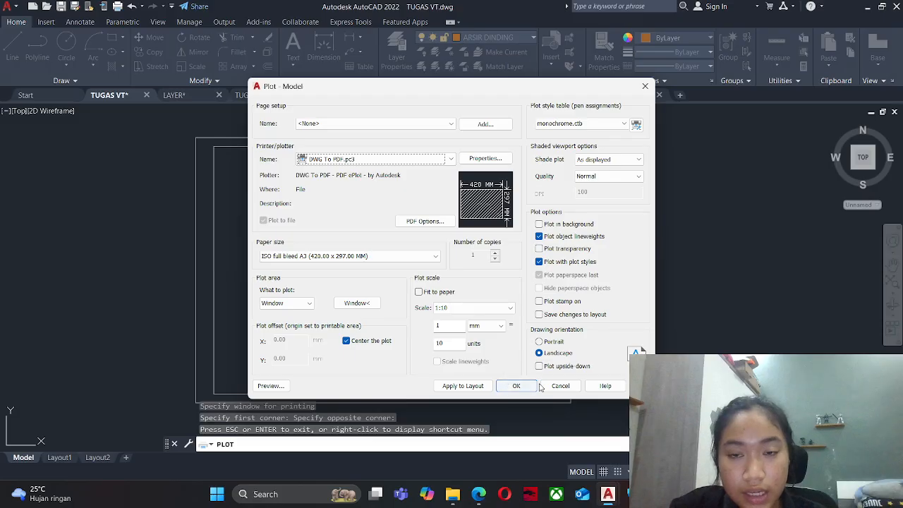
Start the PDF plot and choose the BIM I folder inside KAMPUS on the DATA (D:) drive as its destination.
{"action": "left_click", "coordinate": [518, 387]}
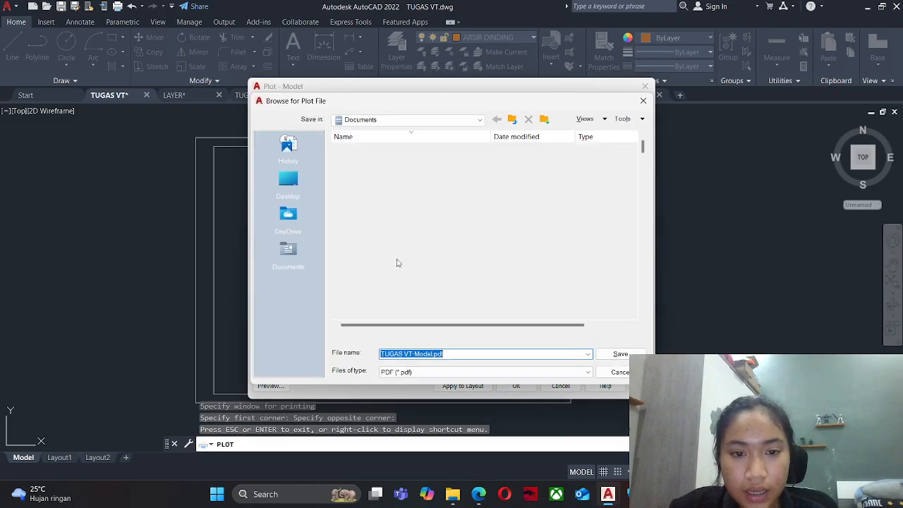
{"action": "left_click", "coordinate": [419, 120]}
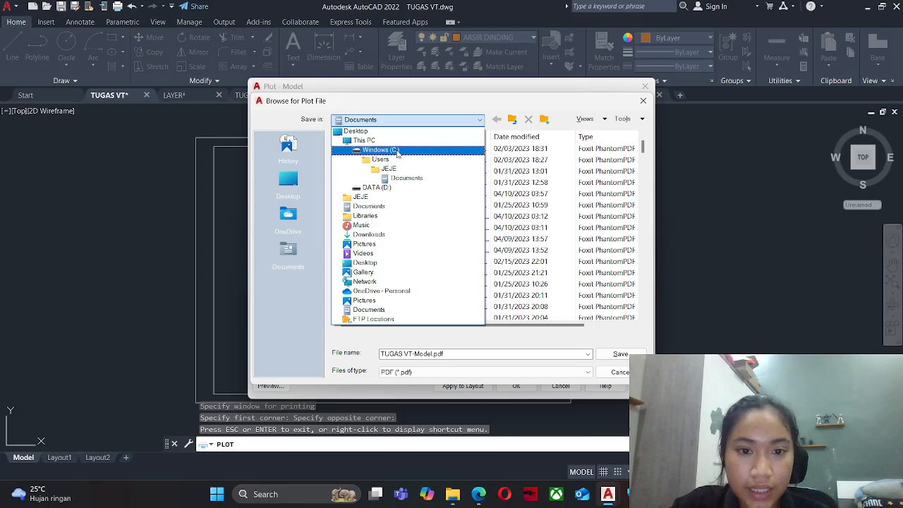
{"action": "left_click", "coordinate": [385, 188]}
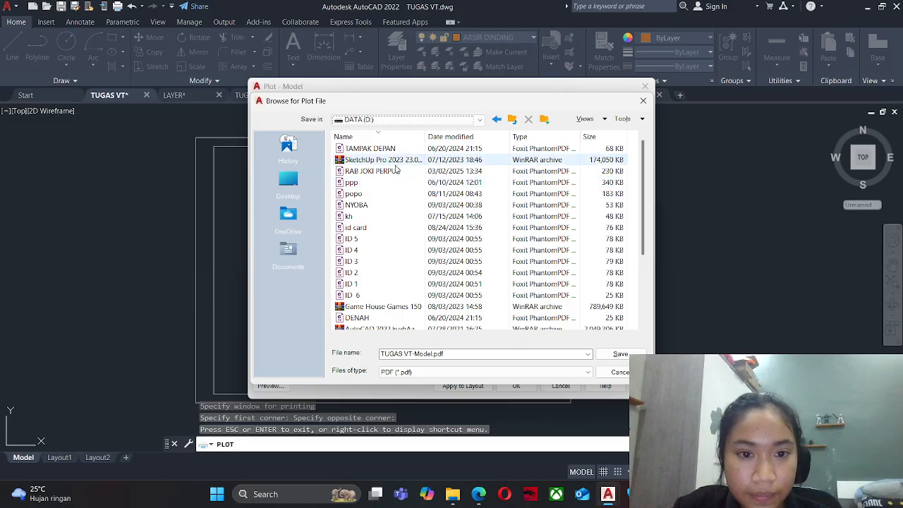
{"action": "scroll", "coordinate": [367, 274], "scroll_direction": "down", "scroll_amount": 2}
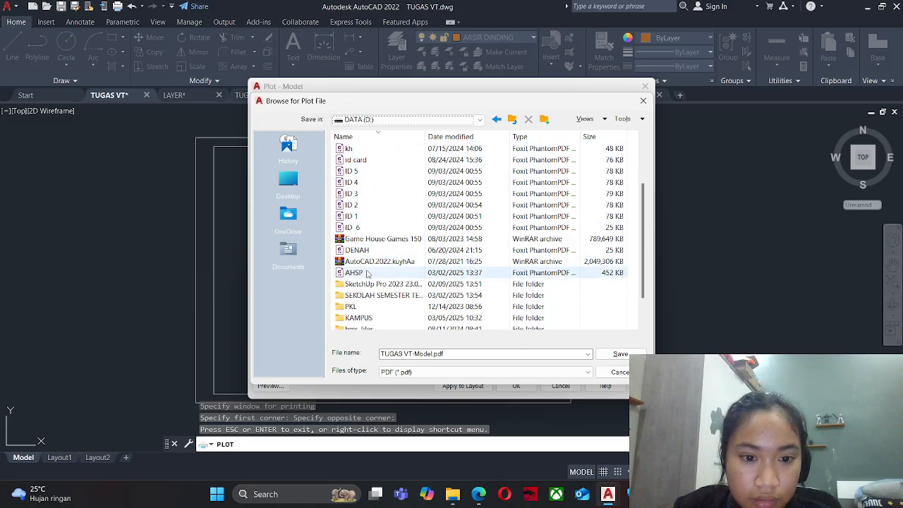
{"action": "double_click", "coordinate": [359, 318]}
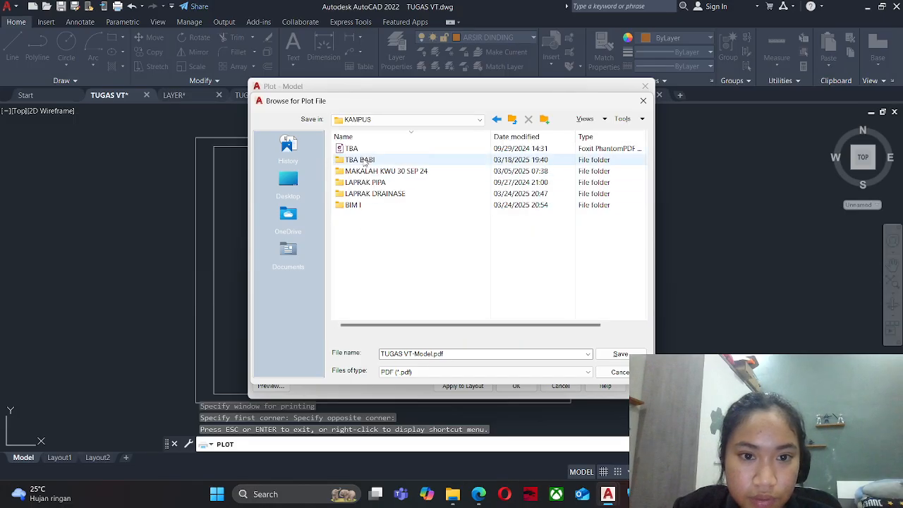
{"action": "double_click", "coordinate": [353, 205]}
Name the PDF TUGAS VT_ followed by the author's full name, replacing the Model suffix, and save it.
{"action": "left_click", "coordinate": [443, 354]}
{"action": "double_click", "coordinate": [432, 355]}
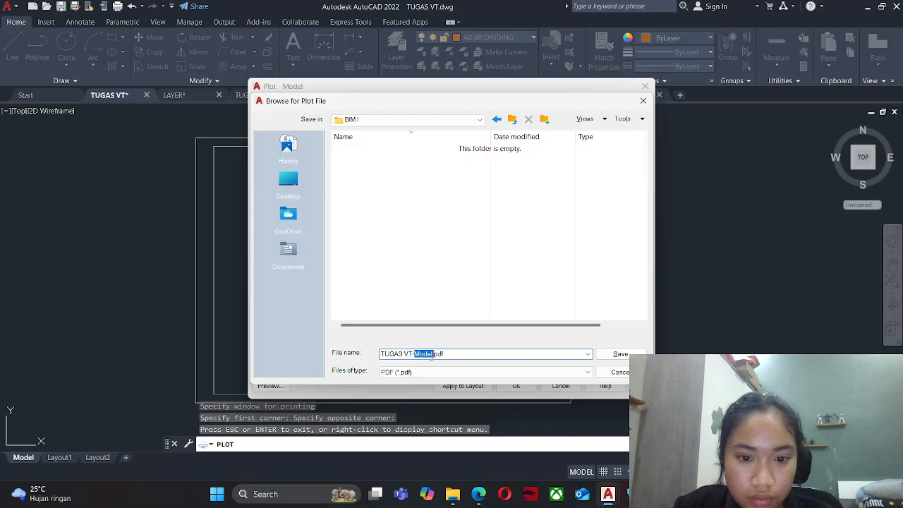
{"action": "key", "text": "BackSpace"}
{"action": "key", "text": "BackSpace"}
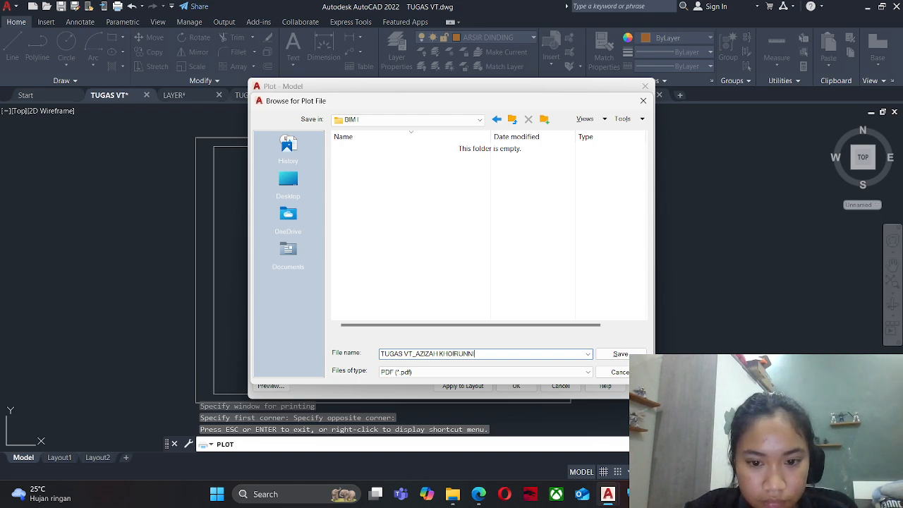
{"action": "left_click", "coordinate": [620, 355]}
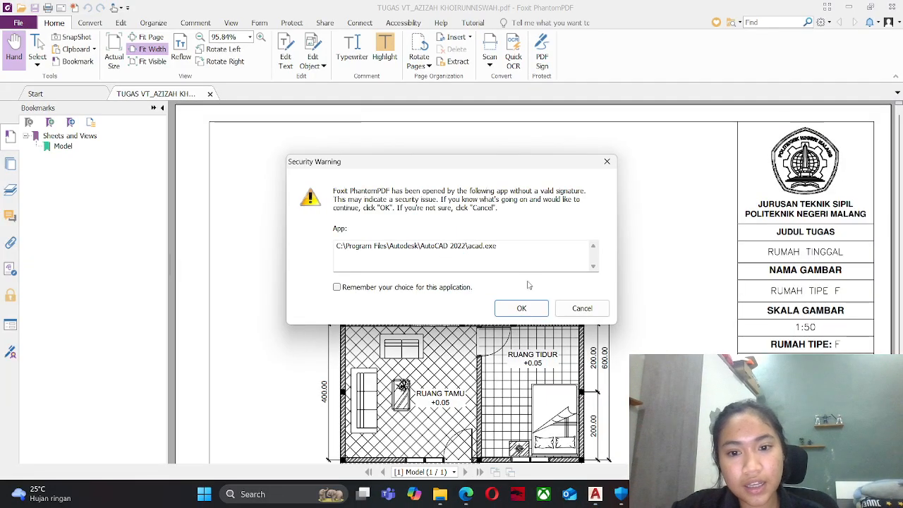
Accept the security warning in Foxit PhantomPDF and examine the plotted sheet, zooming out to 70.21%.
{"action": "left_click", "coordinate": [523, 308]}
{"action": "scroll", "coordinate": [379, 221], "scroll_direction": "down", "scroll_amount": 2}
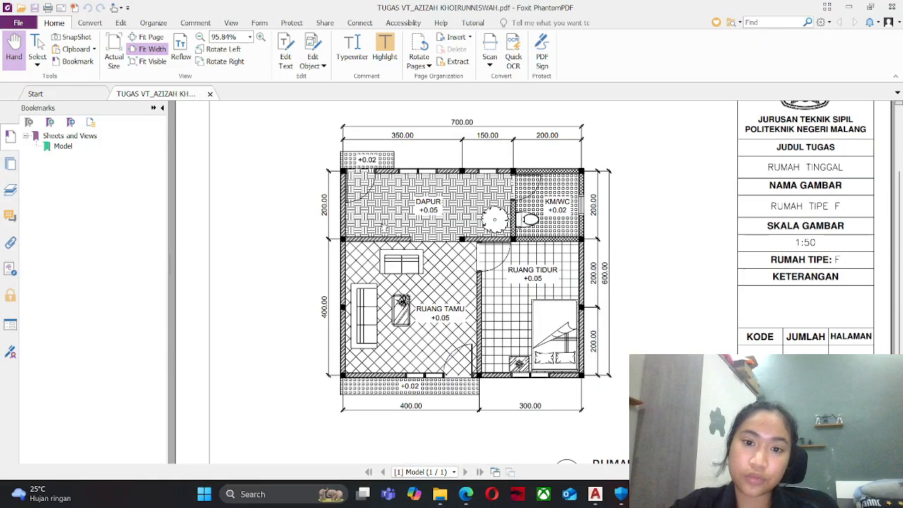
{"action": "scroll", "coordinate": [439, 263], "scroll_direction": "up", "scroll_amount": 2}
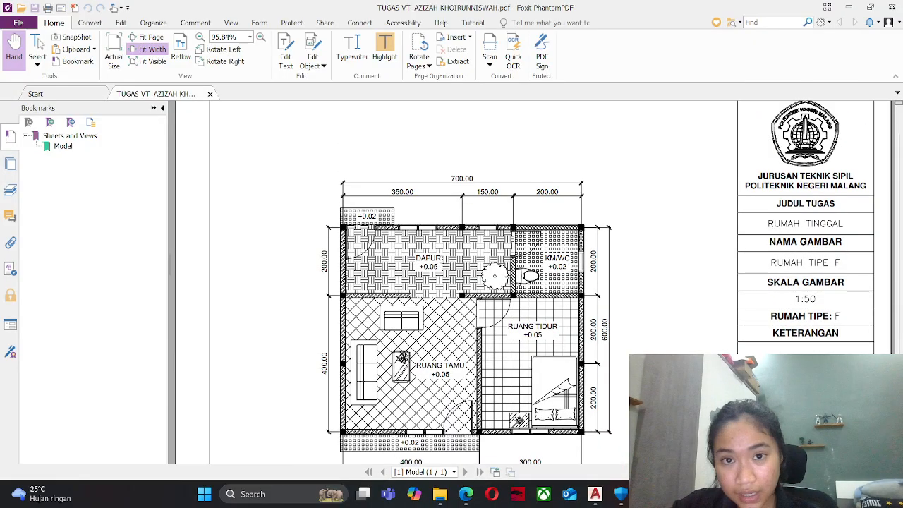
{"action": "scroll", "coordinate": [437, 267], "scroll_direction": "down", "scroll_amount": 2}
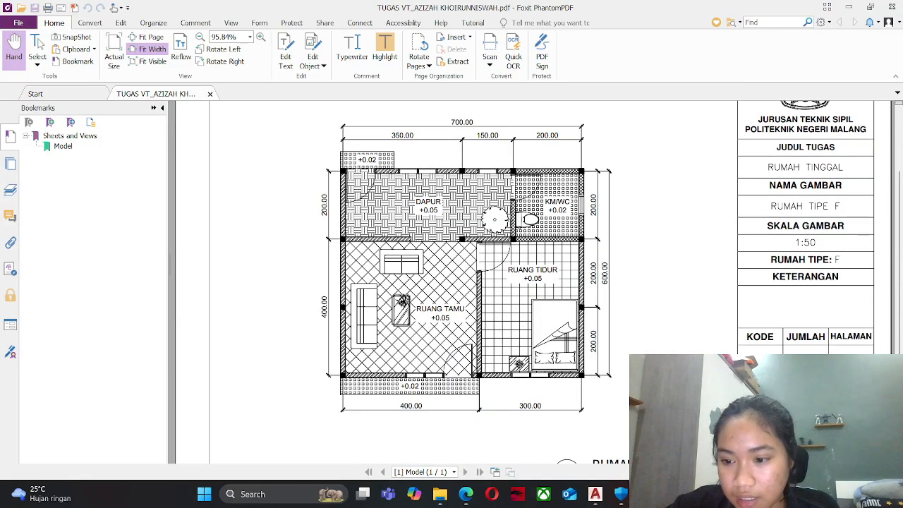
{"action": "scroll", "coordinate": [621, 304], "scroll_direction": "down", "scroll_amount": 1, "text": "ctrl"}
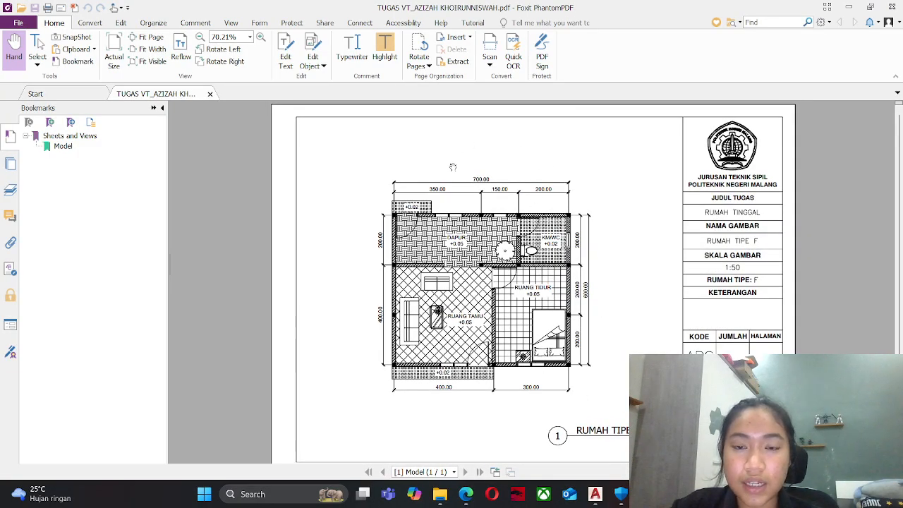
Switch to File Explorer, go to the BIM I folder and open the saved TUGAS VT PDF from there.
{"action": "left_click", "coordinate": [445, 498]}
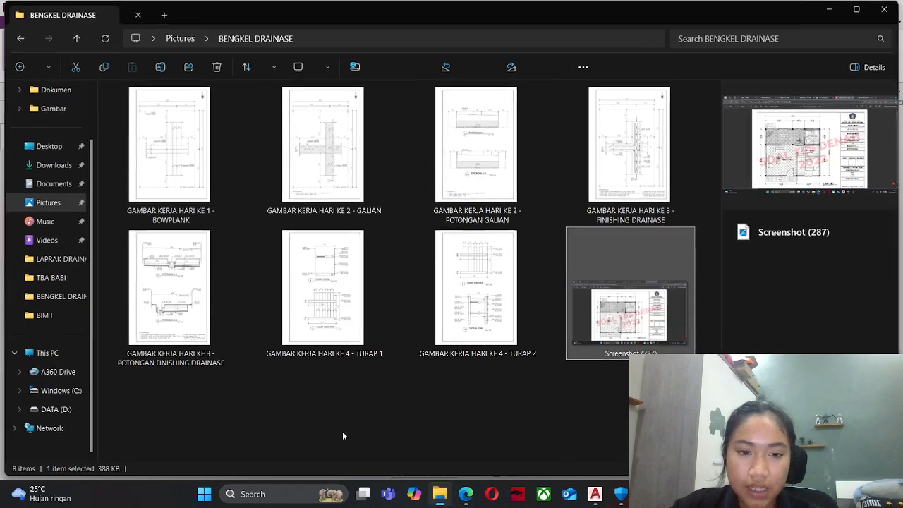
{"action": "left_click", "coordinate": [55, 313]}
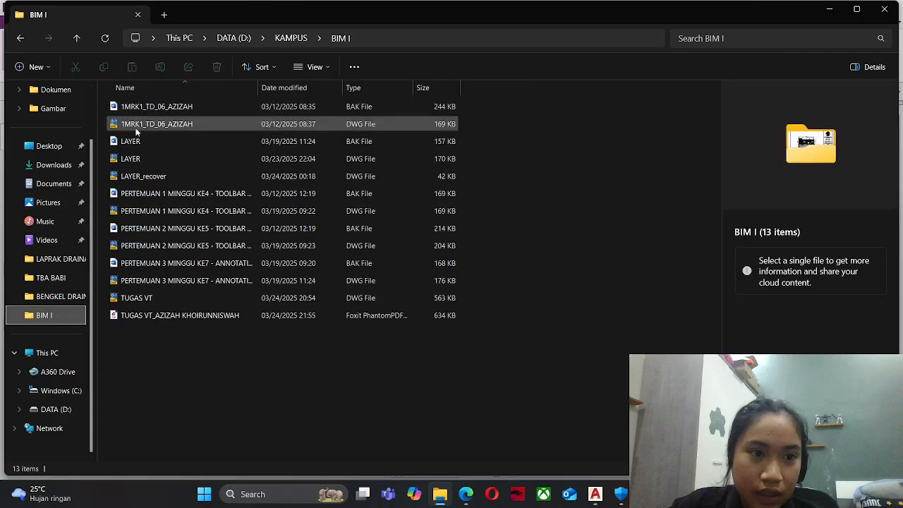
{"action": "double_click", "coordinate": [158, 320]}
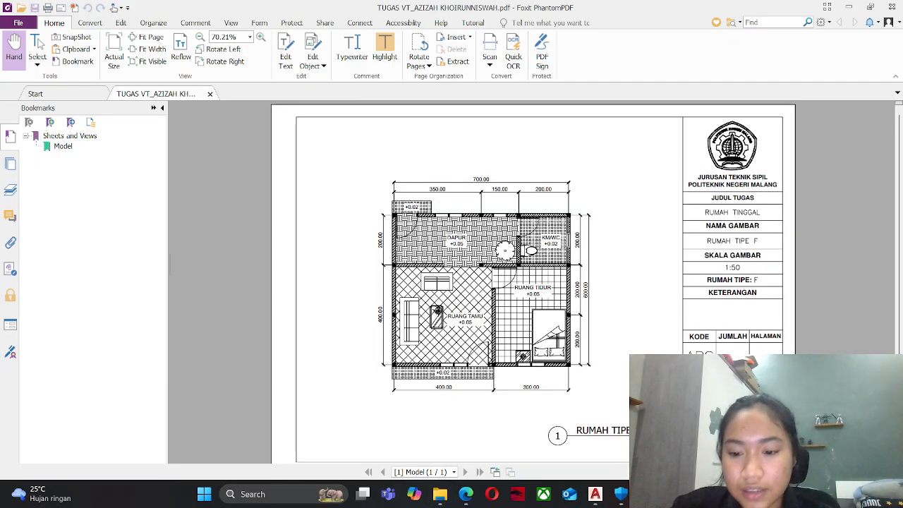
{"action": "left_click", "coordinate": [603, 421]}
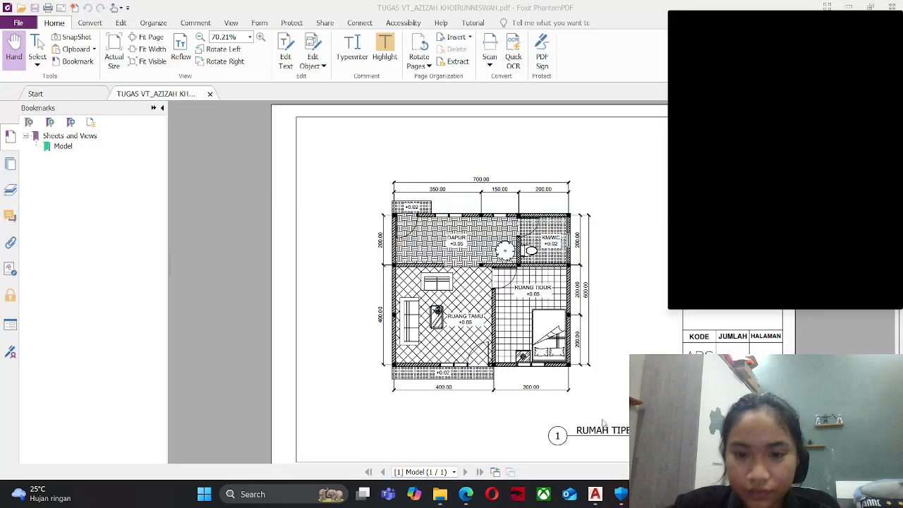